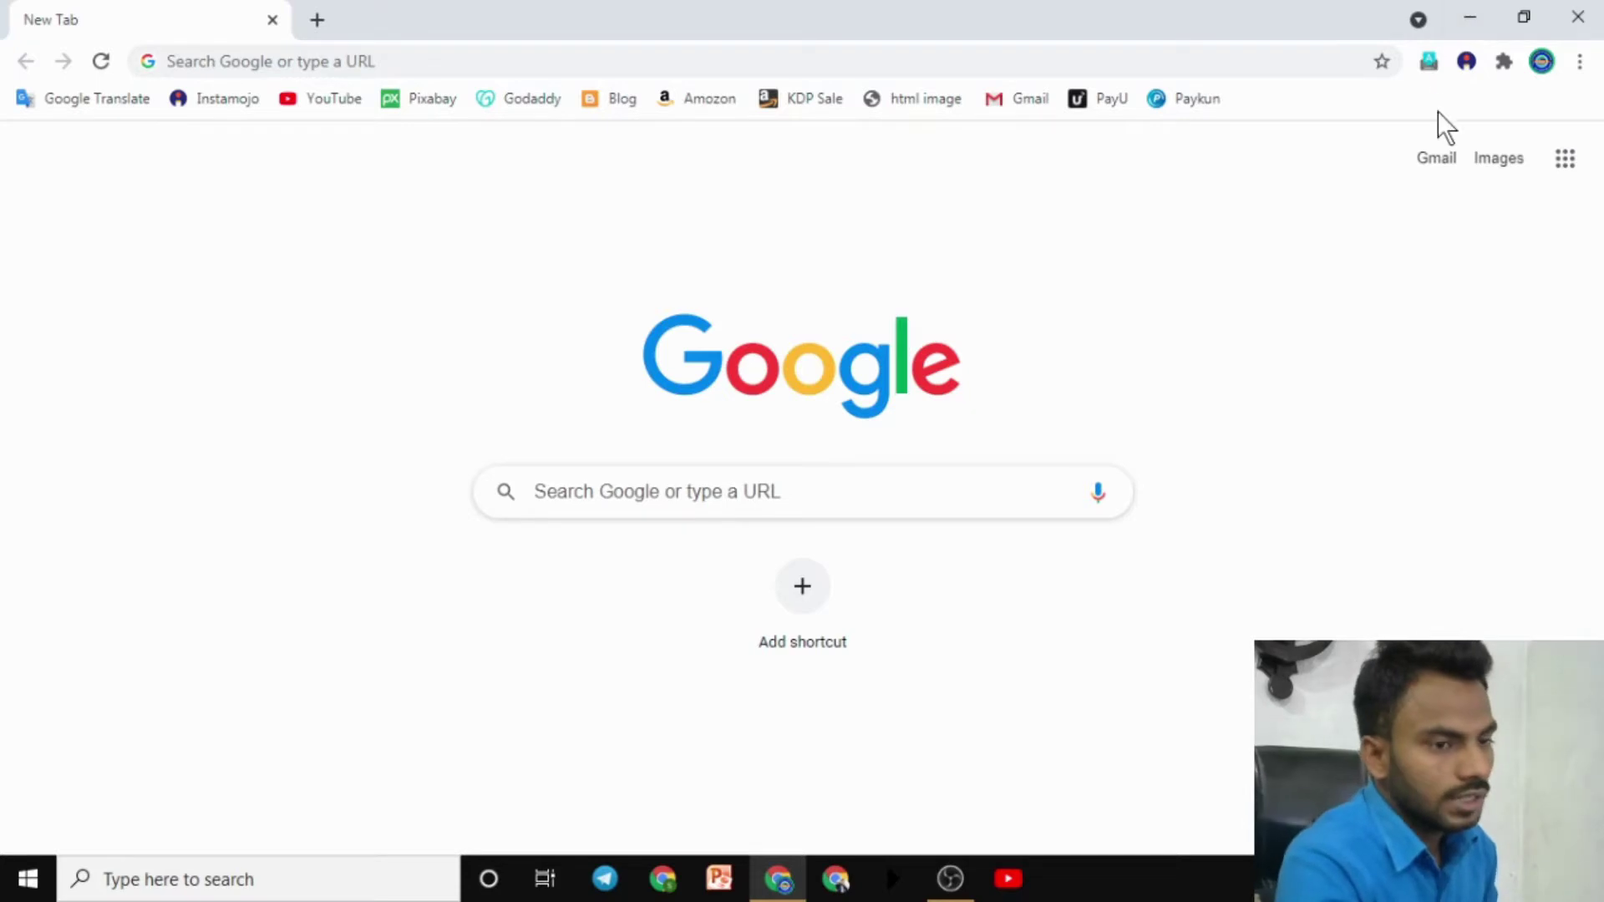
Step: Open Google Drive from the Google apps and show its options for creating a new item
{"action": "left_click", "coordinate": [1534, 155]}
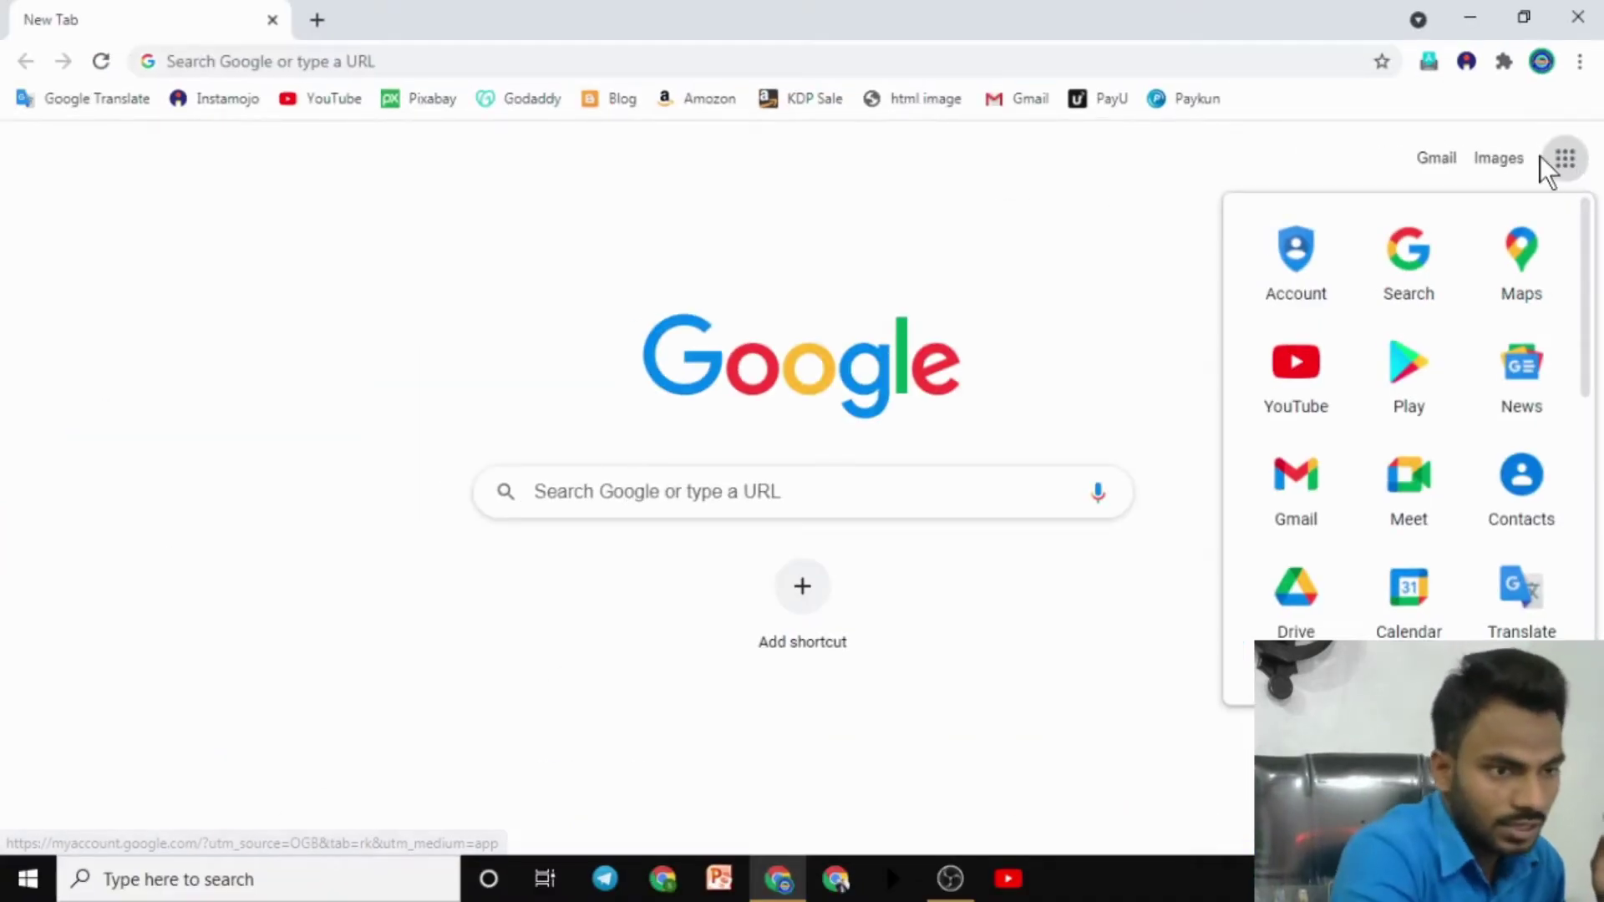
{"action": "scroll", "coordinate": [1410, 535], "scroll_direction": "down", "scroll_amount": 2}
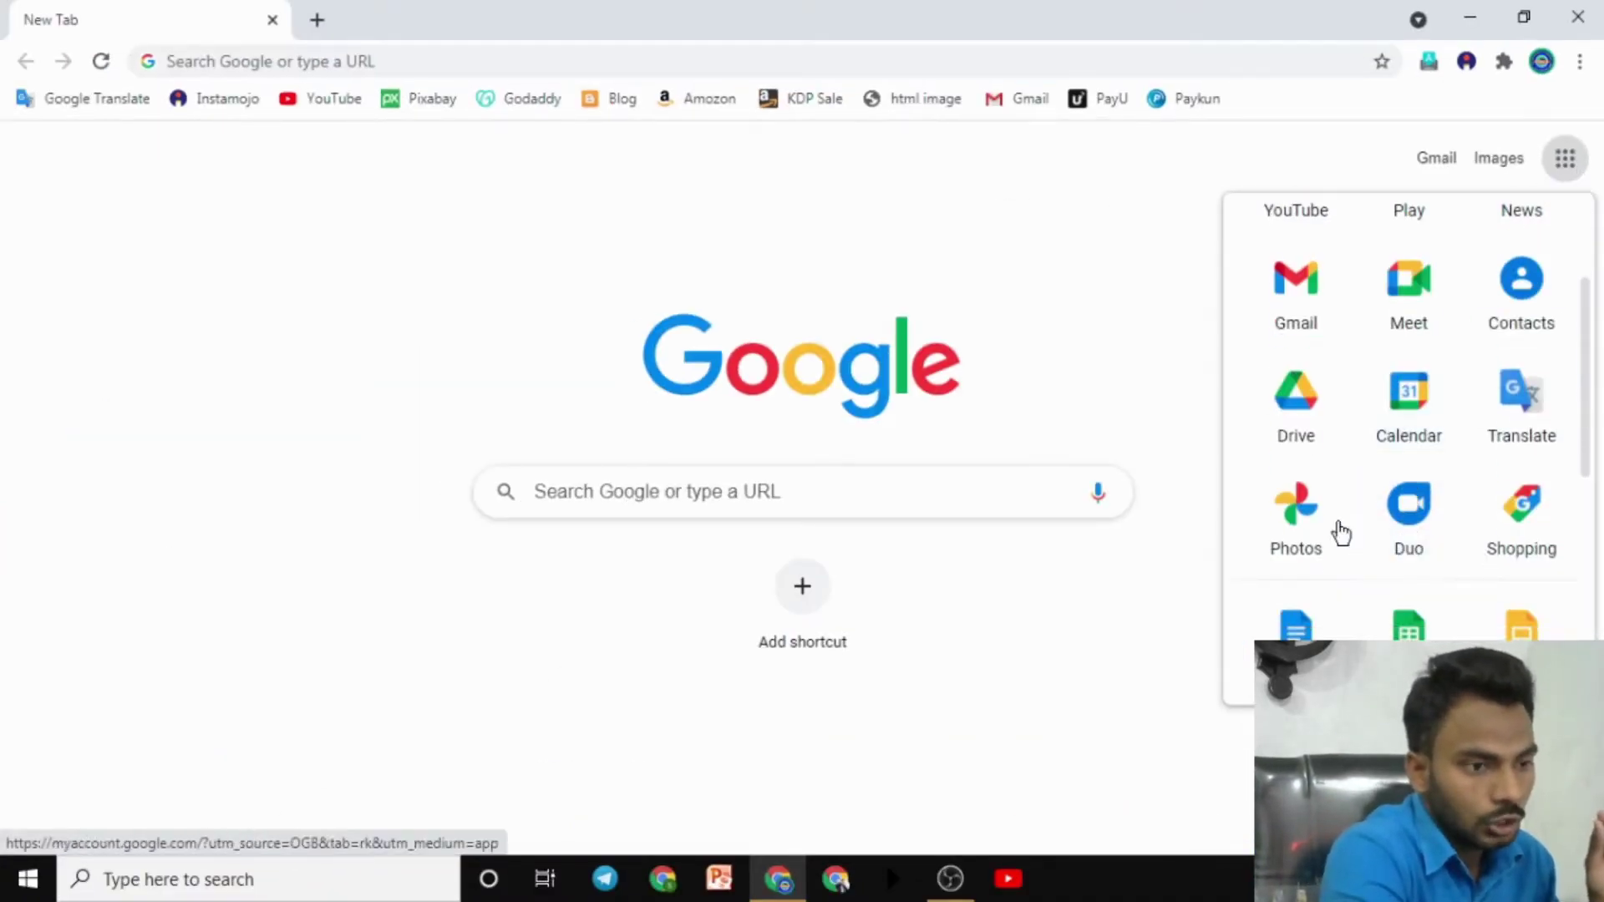
{"action": "left_click", "coordinate": [1283, 421]}
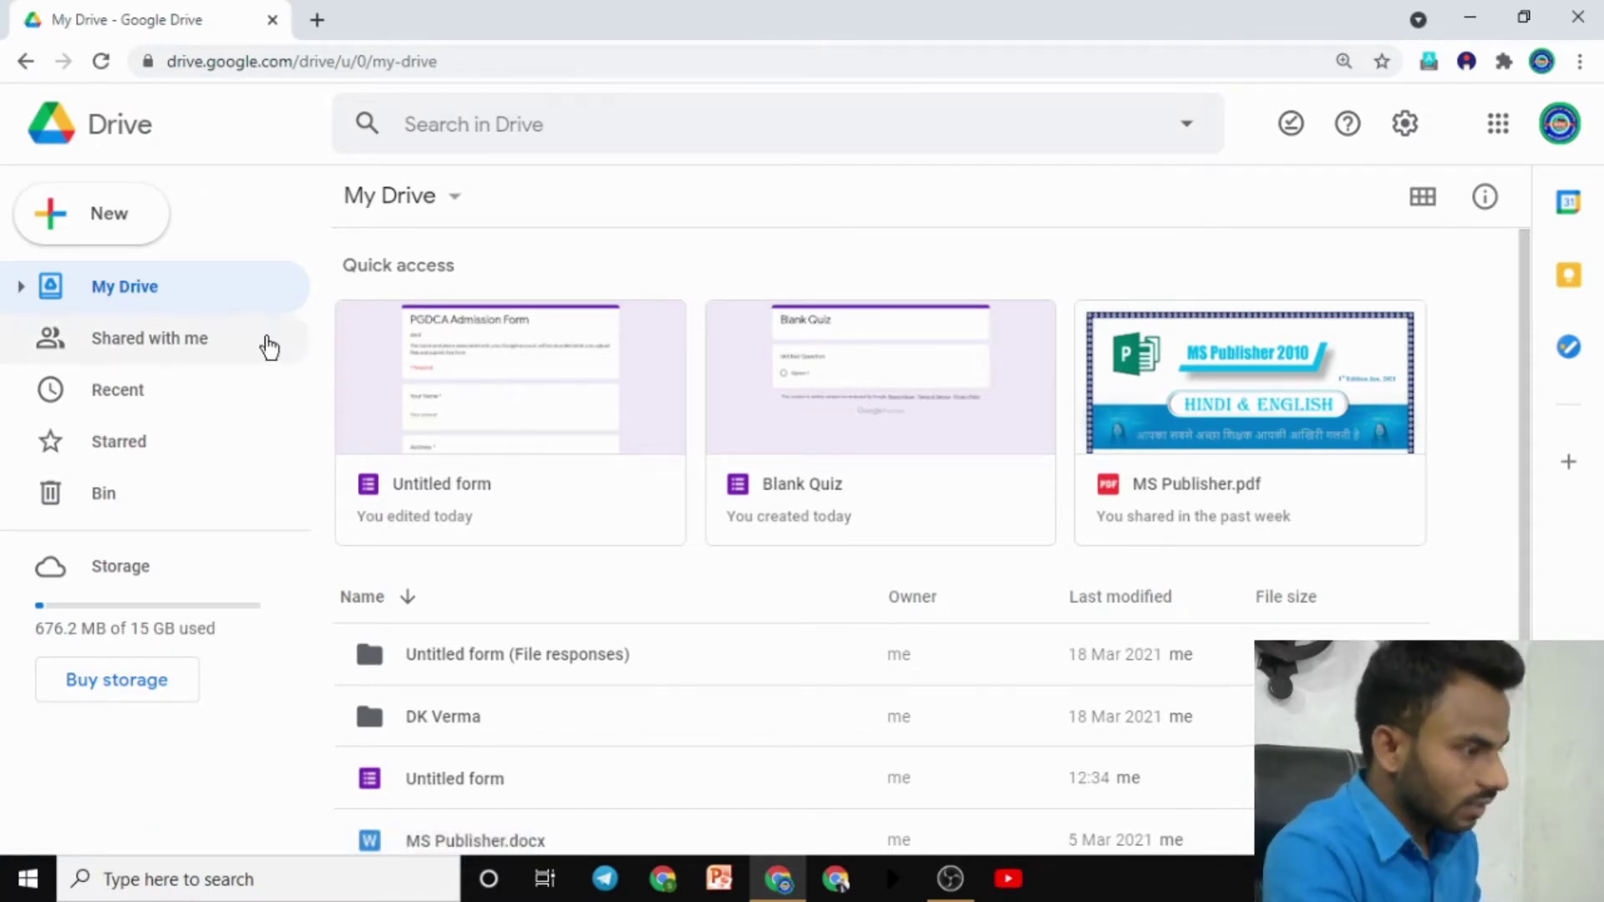
{"action": "left_click", "coordinate": [110, 234]}
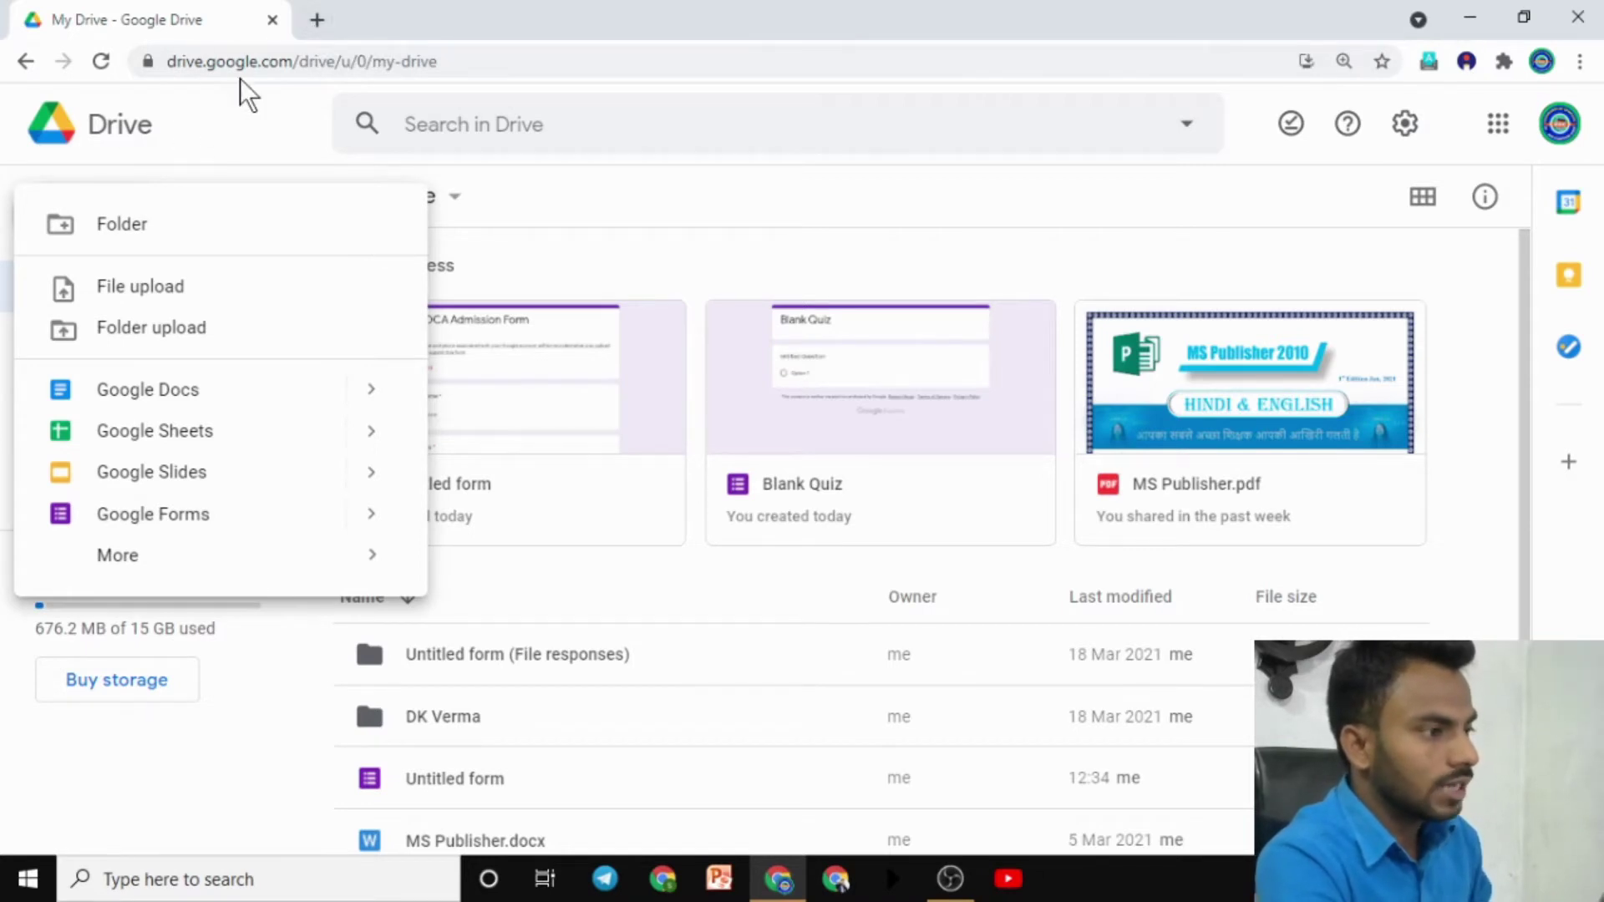
Step: Search Google for "google forms" in a new browser tab
{"action": "left_click", "coordinate": [308, 21]}
{"action": "type", "text": "google "}
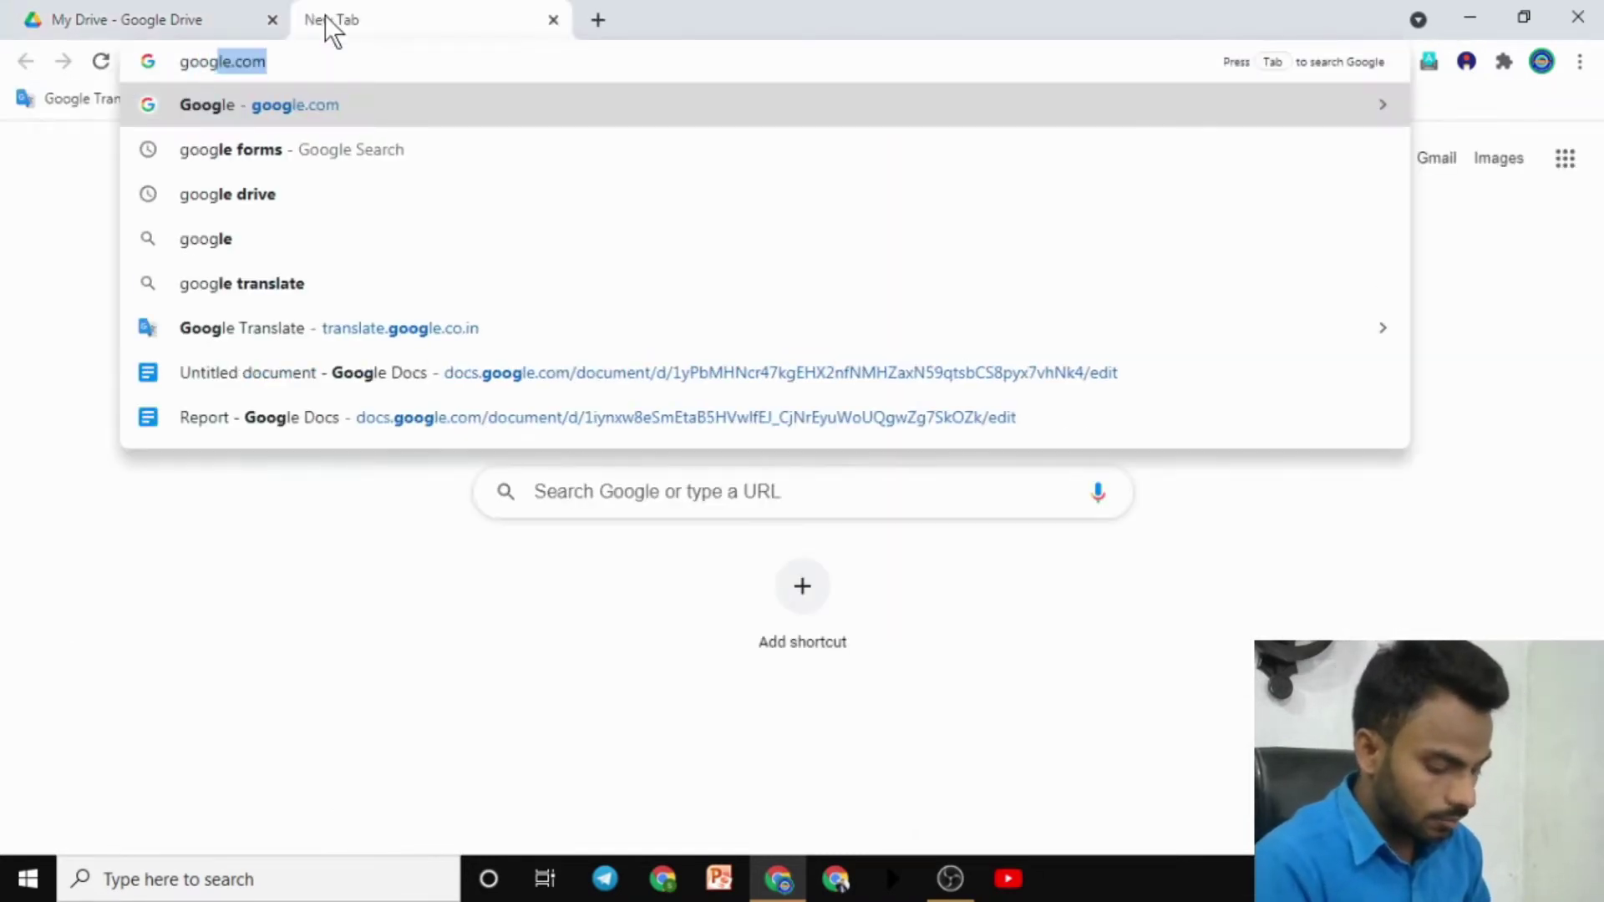
{"action": "type", "text": "for"}
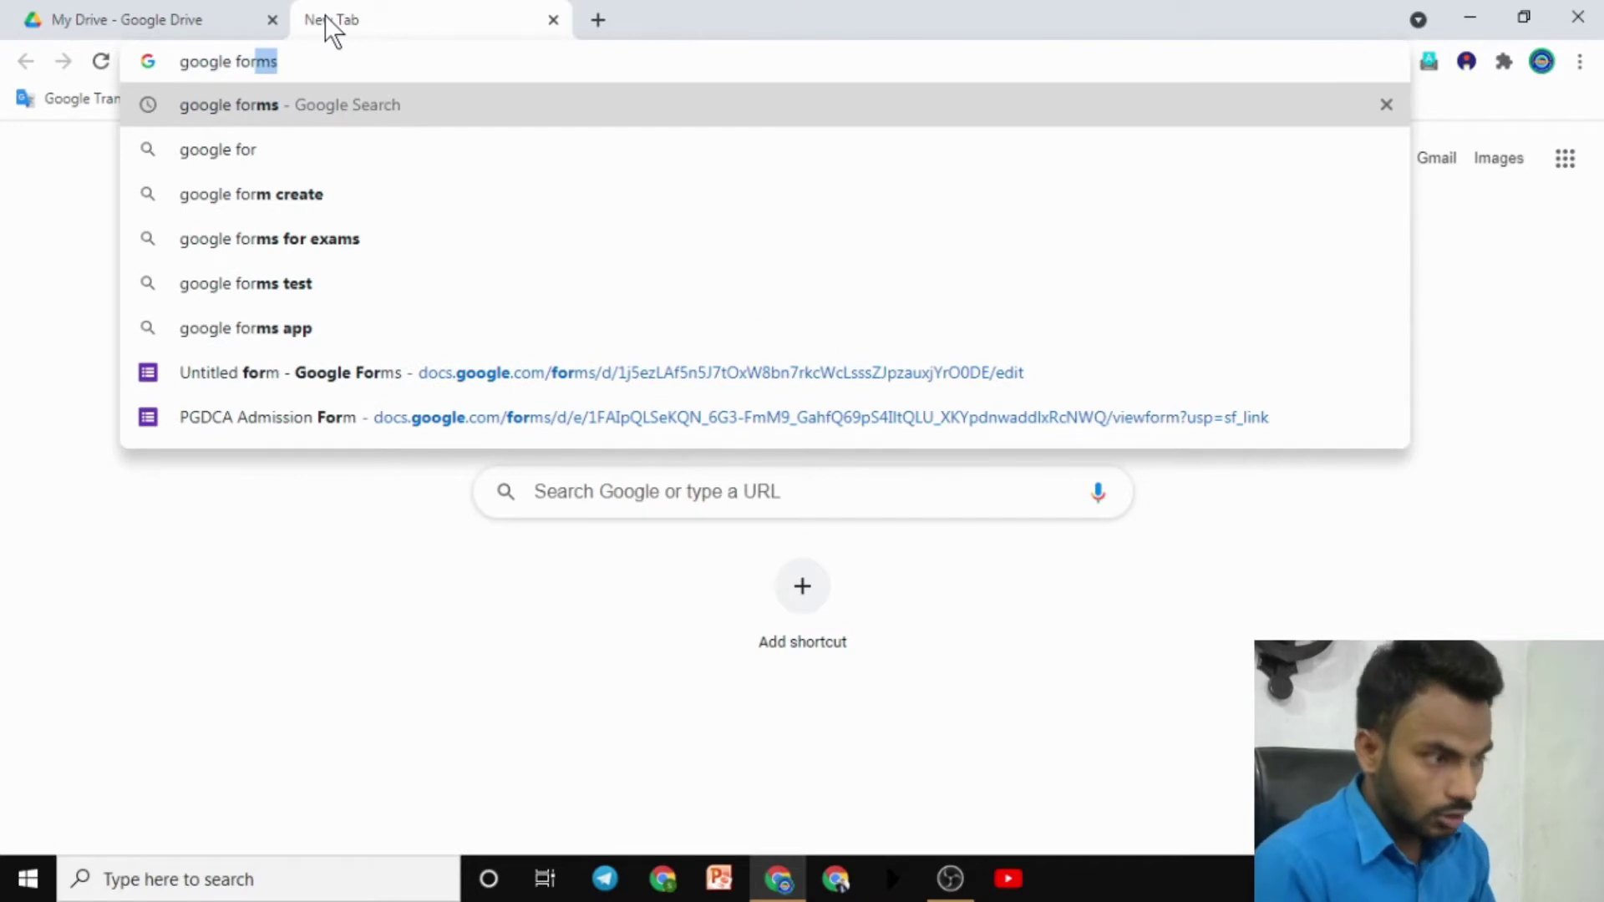
{"action": "type", "text": "ms"}
{"action": "key", "text": "Return"}
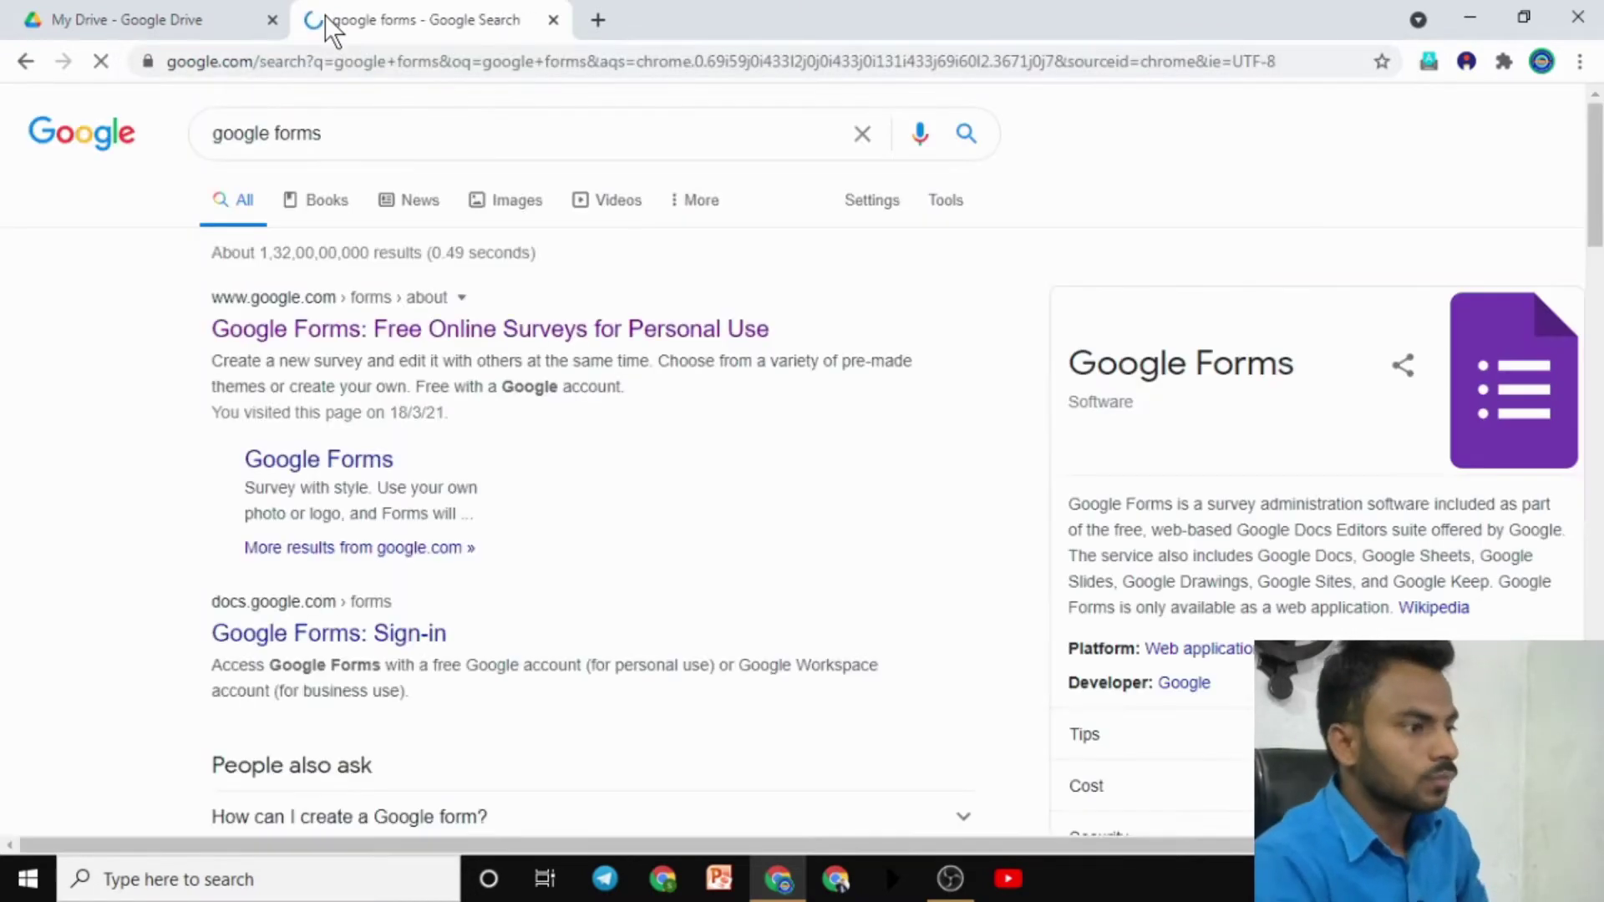
Step: Open Google Forms for personal use from the search results, create a blank form and close it
{"action": "left_click", "coordinate": [302, 332]}
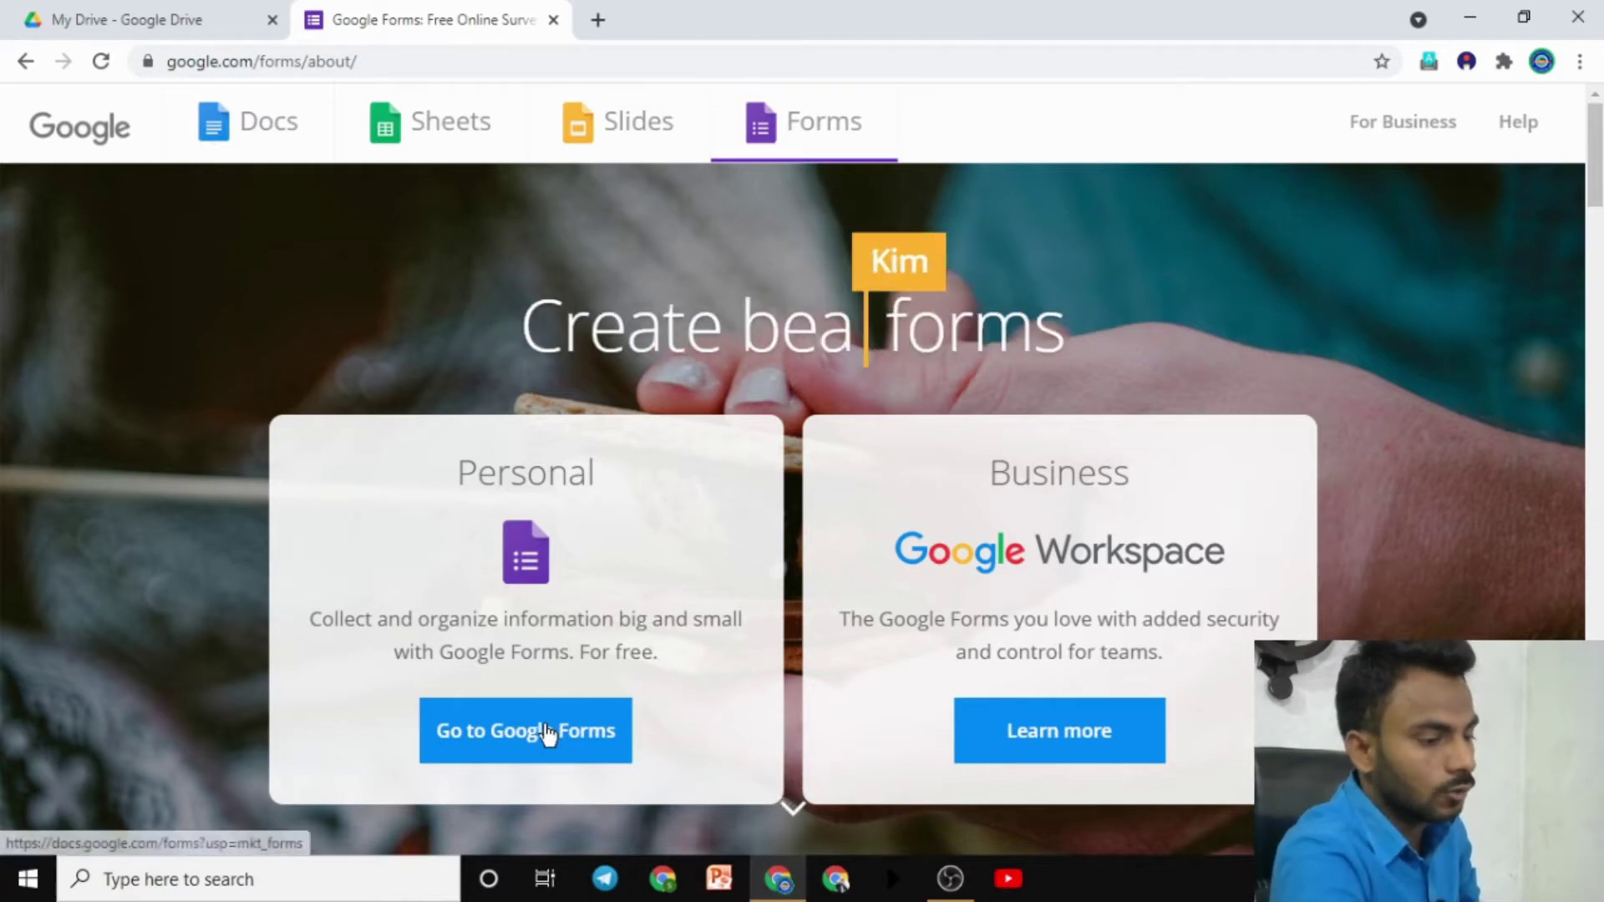
{"action": "left_click", "coordinate": [523, 739]}
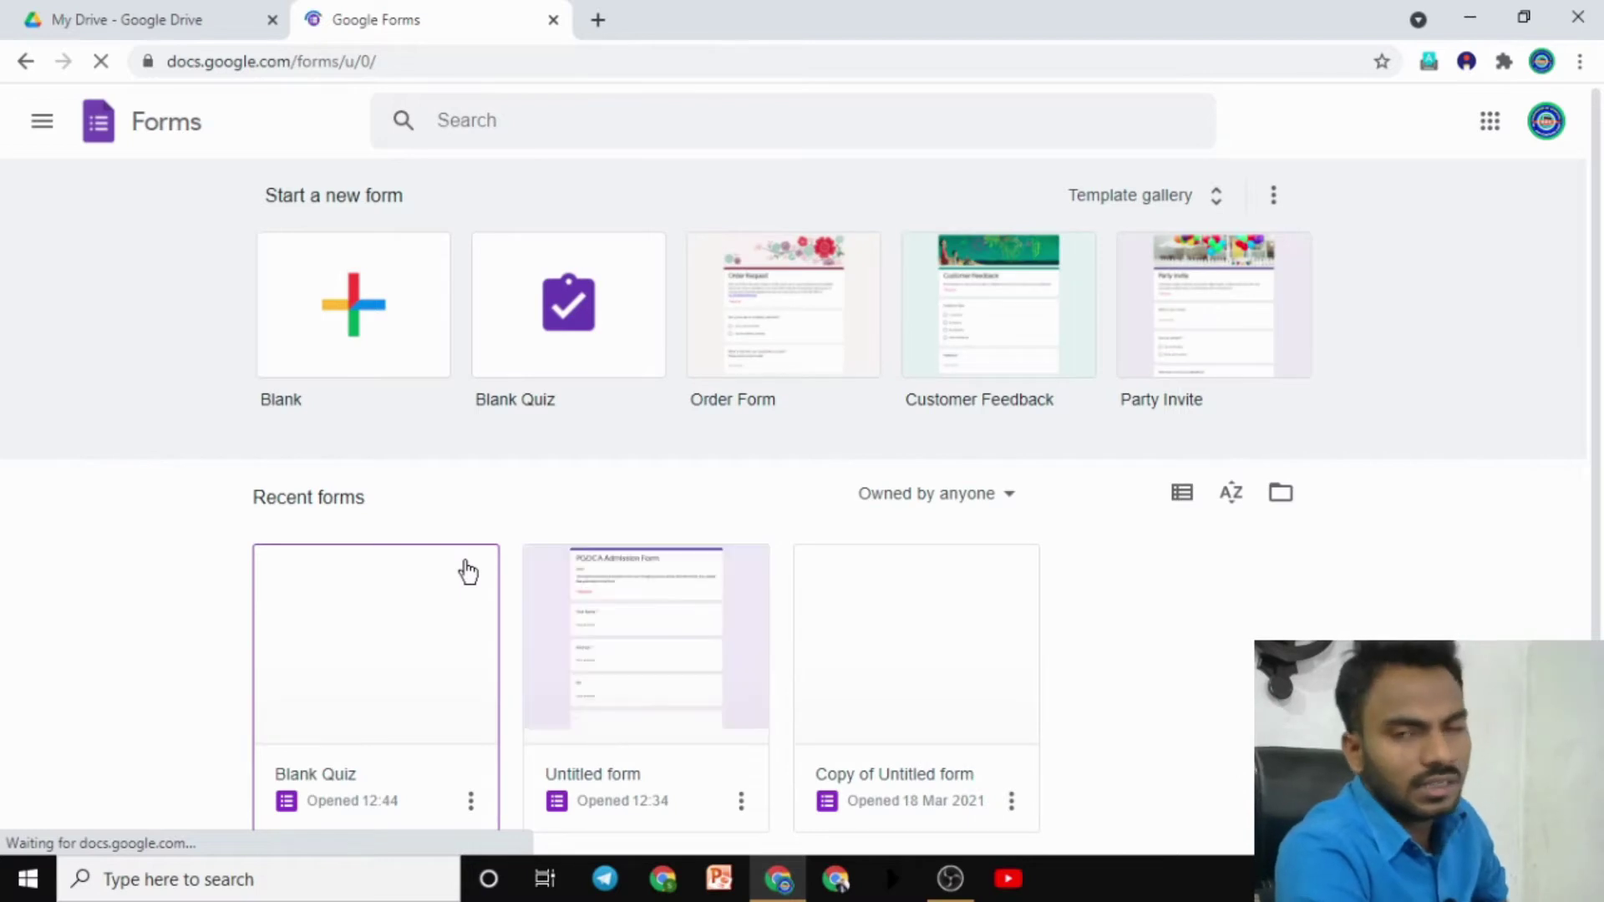
{"action": "left_click", "coordinate": [361, 331]}
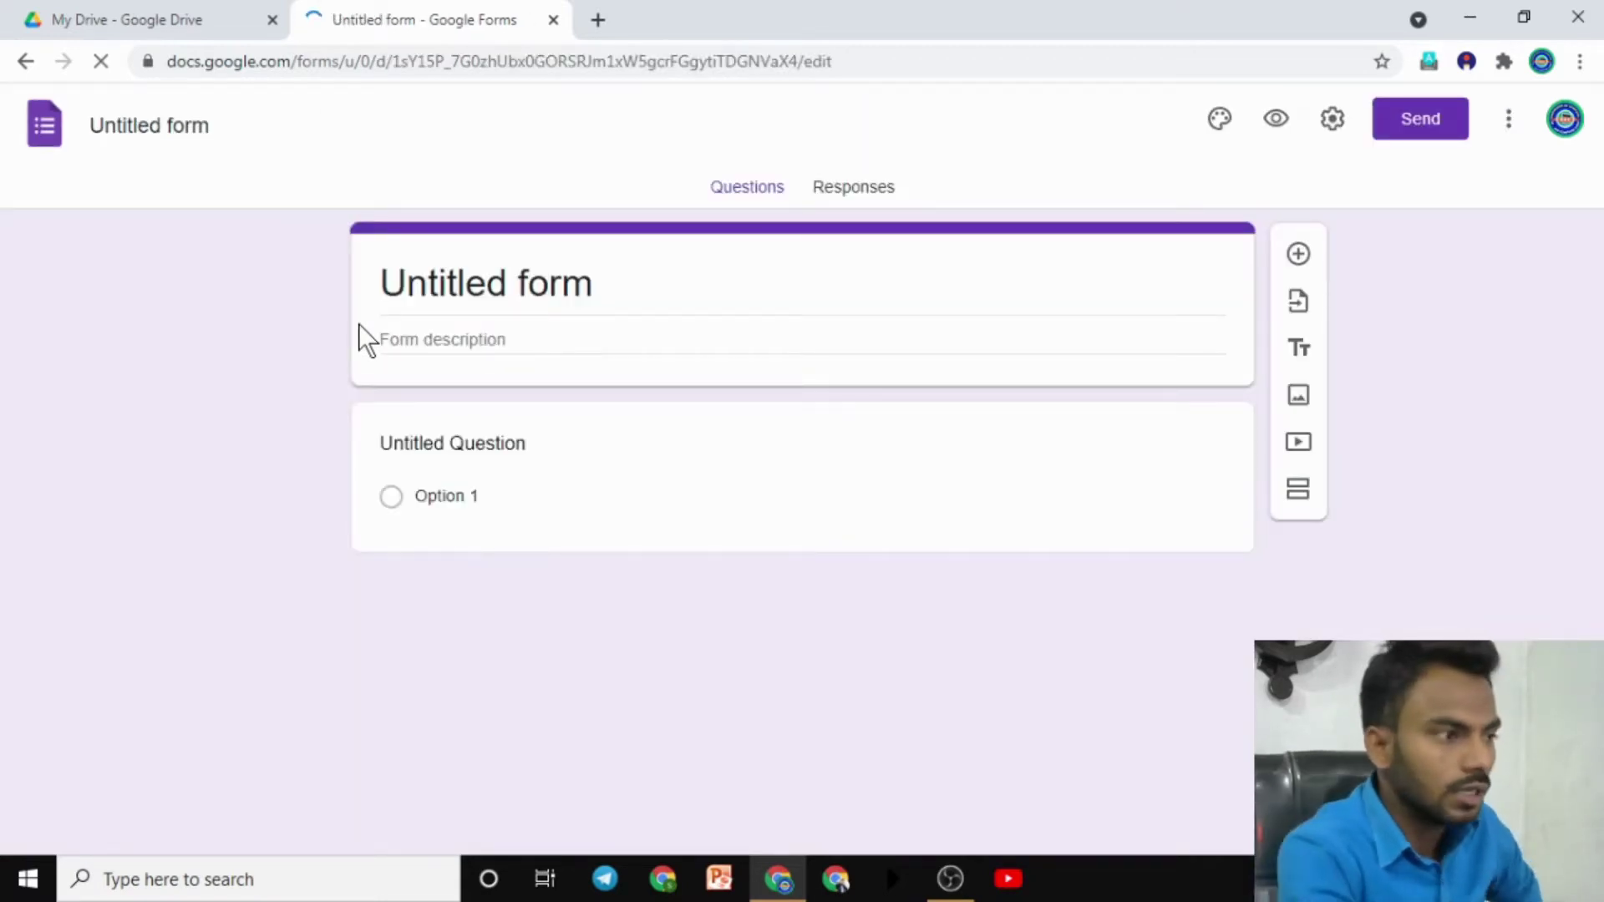
{"action": "left_click", "coordinate": [553, 20]}
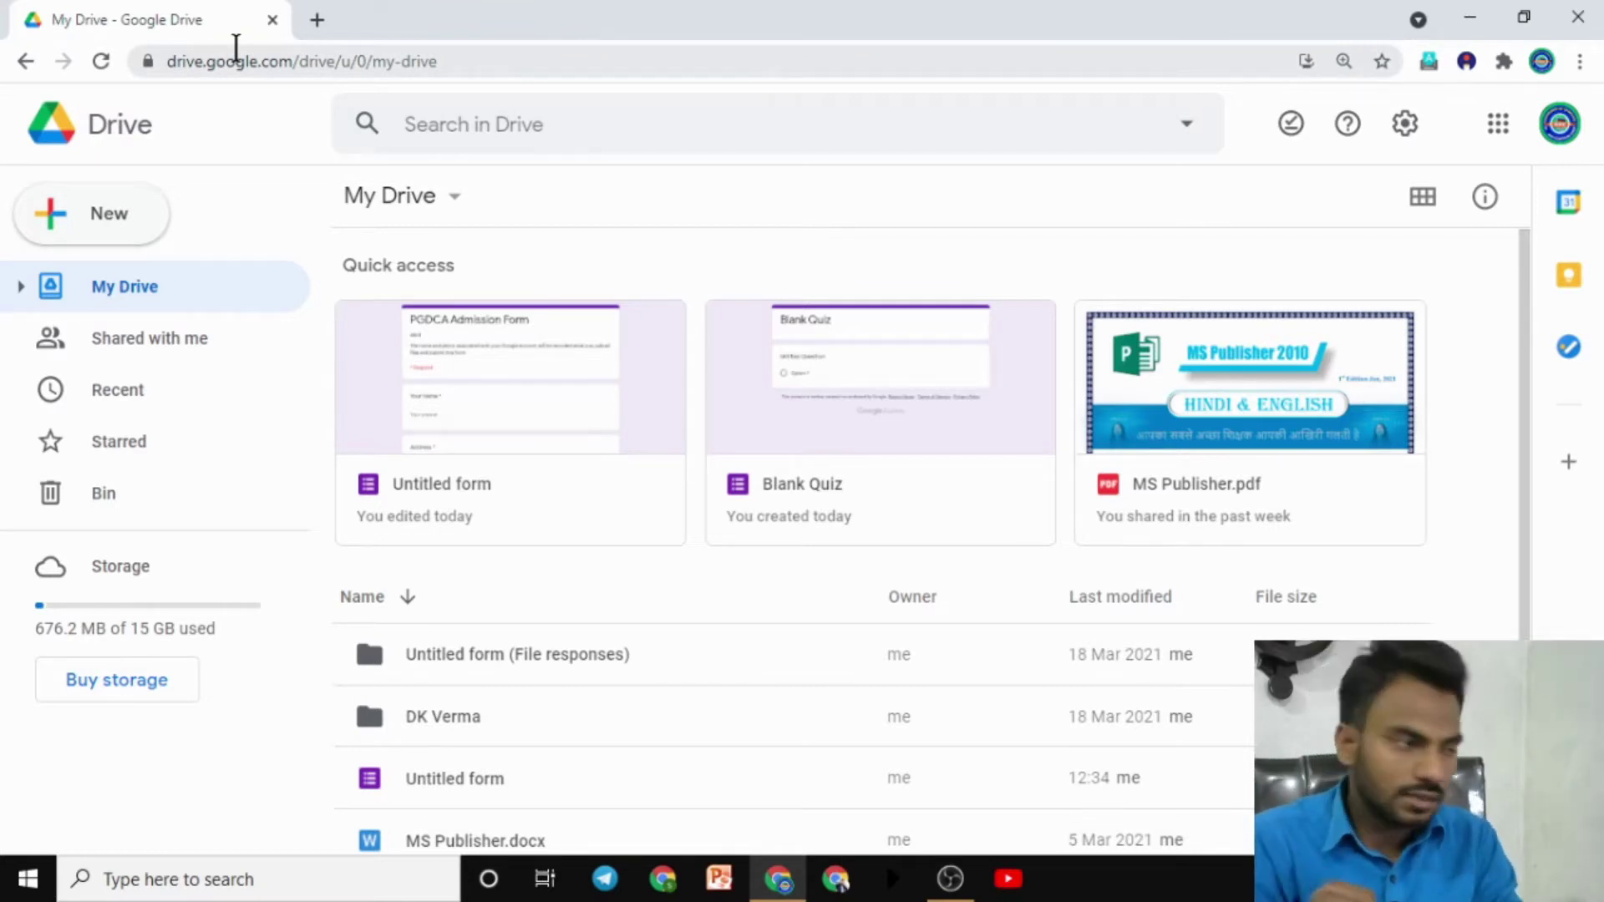
Step: Open the Google Forms template gallery from Drive's options for creating a new form
{"action": "left_click", "coordinate": [121, 214]}
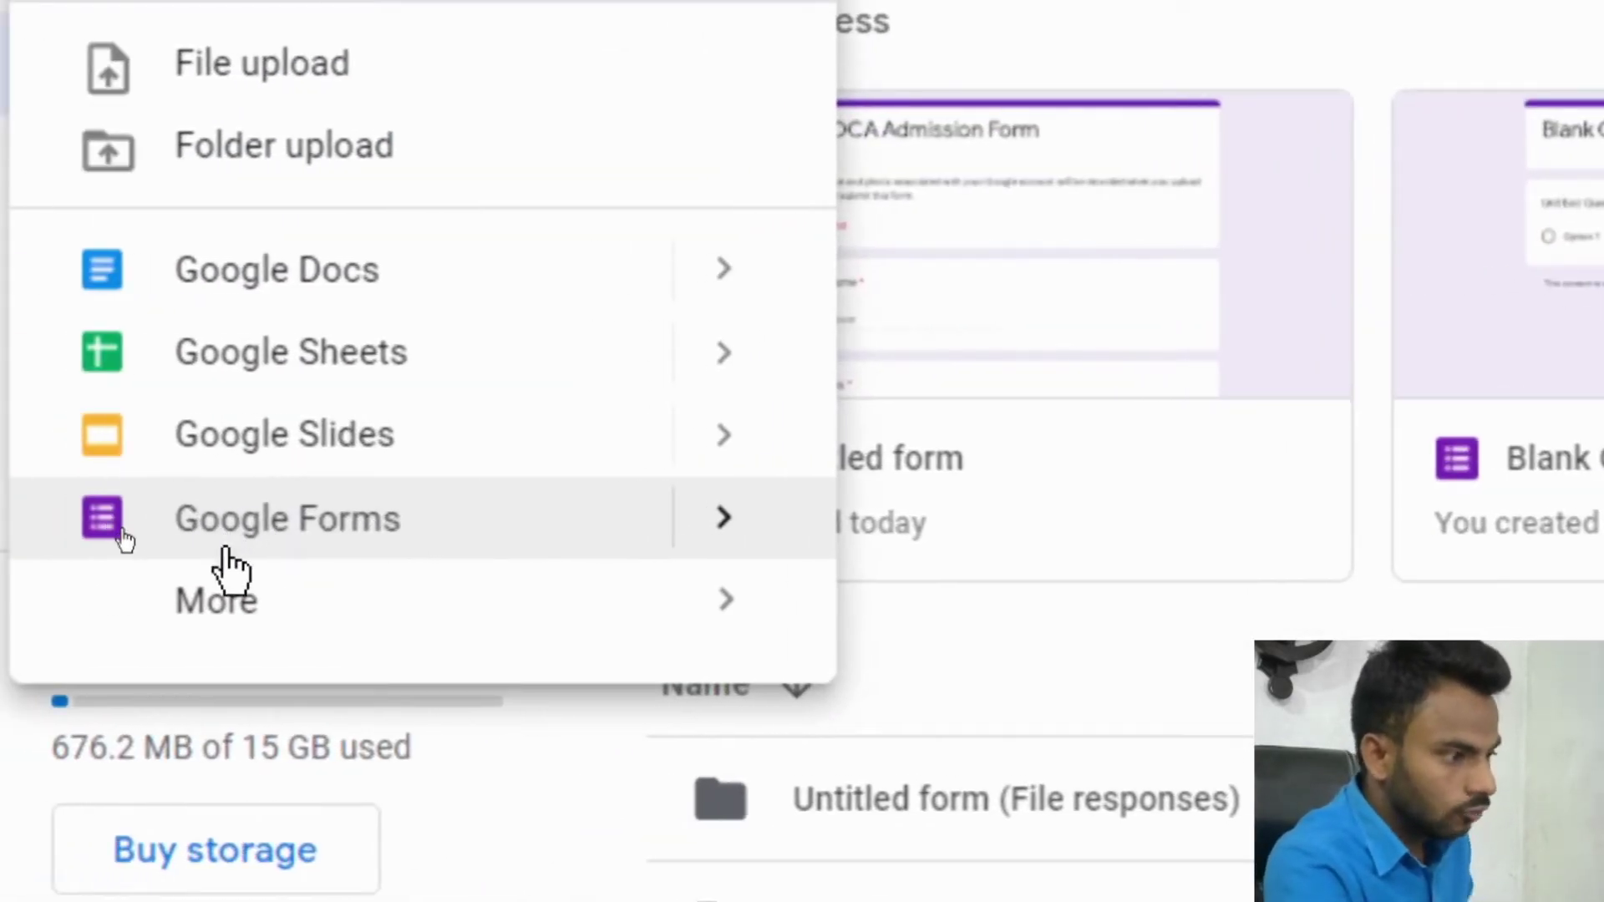
{"action": "mouse_move", "coordinate": [233, 584]}
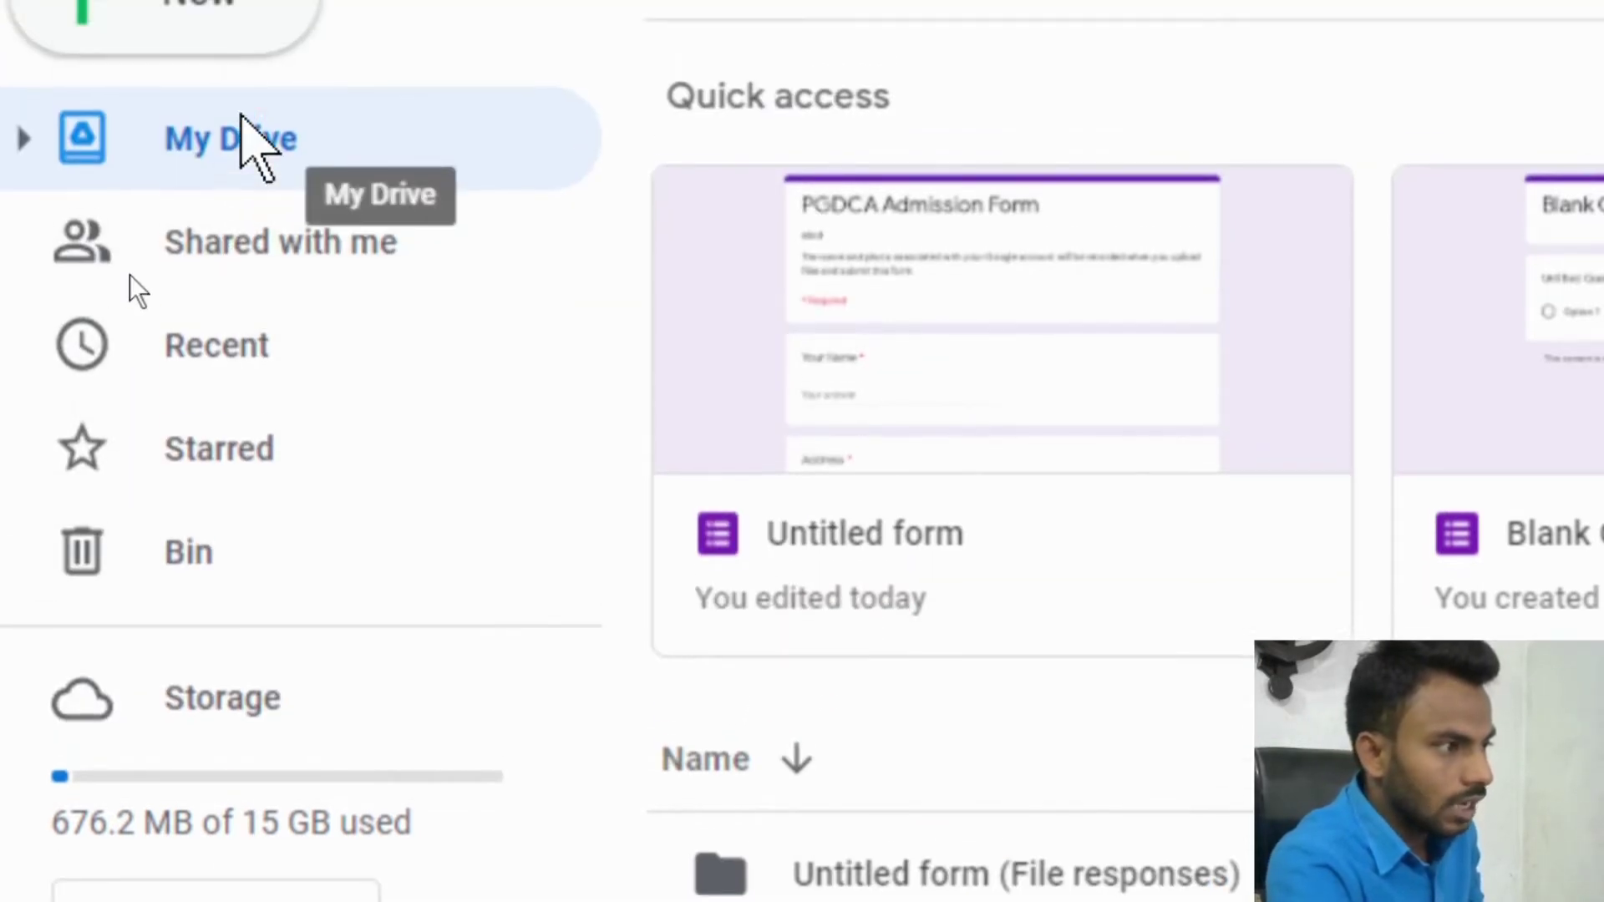
{"action": "left_click", "coordinate": [207, 126]}
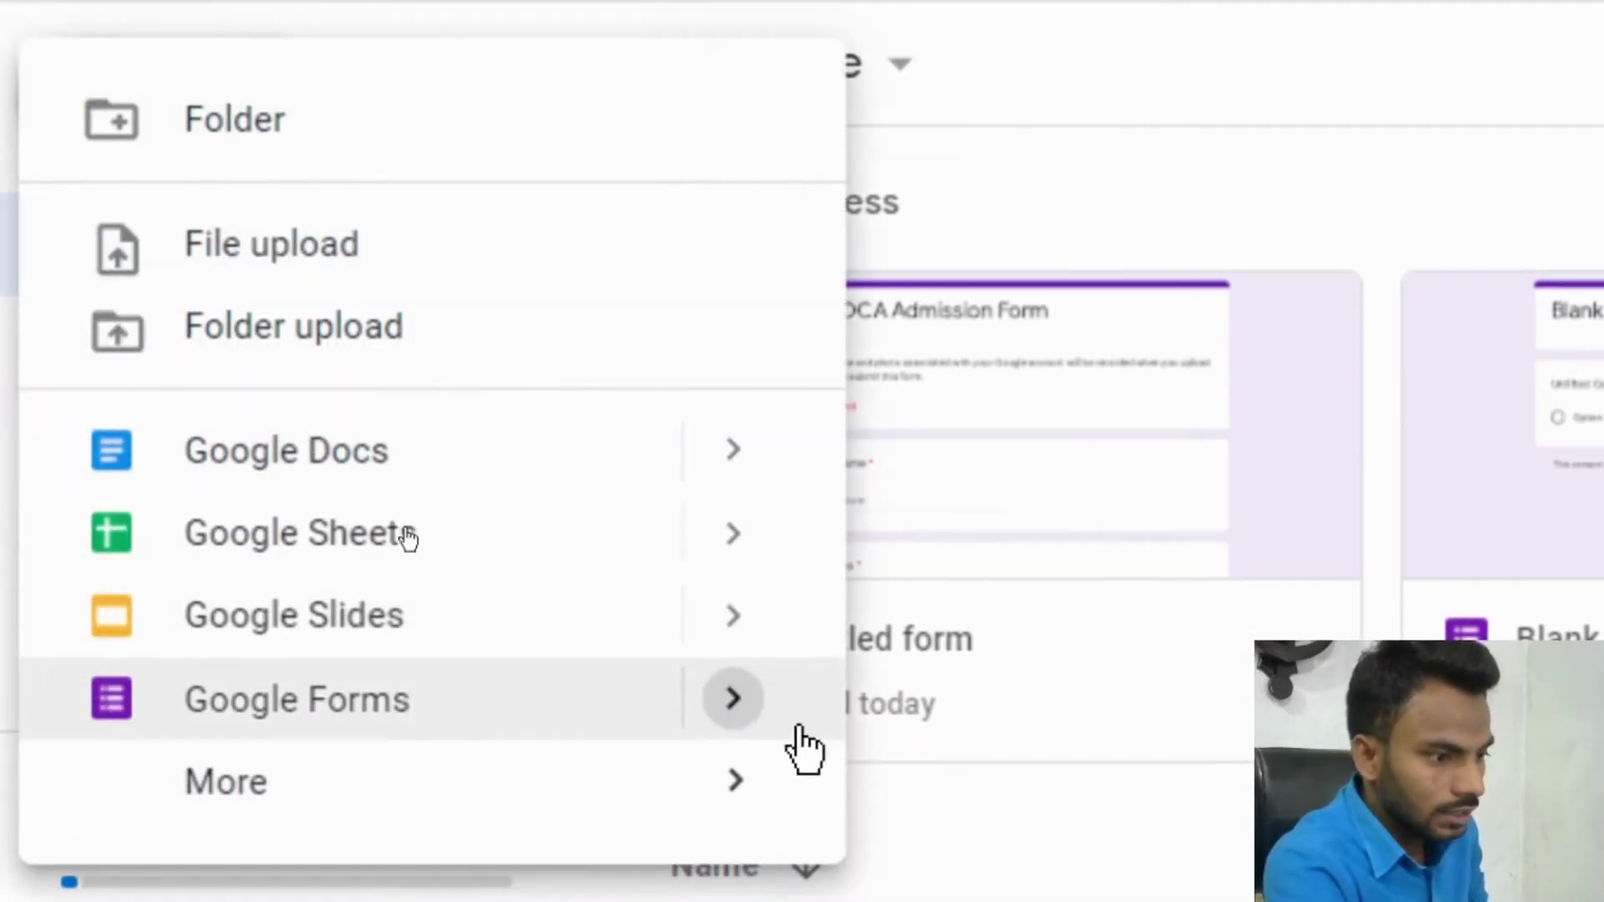
{"action": "mouse_move", "coordinate": [750, 697]}
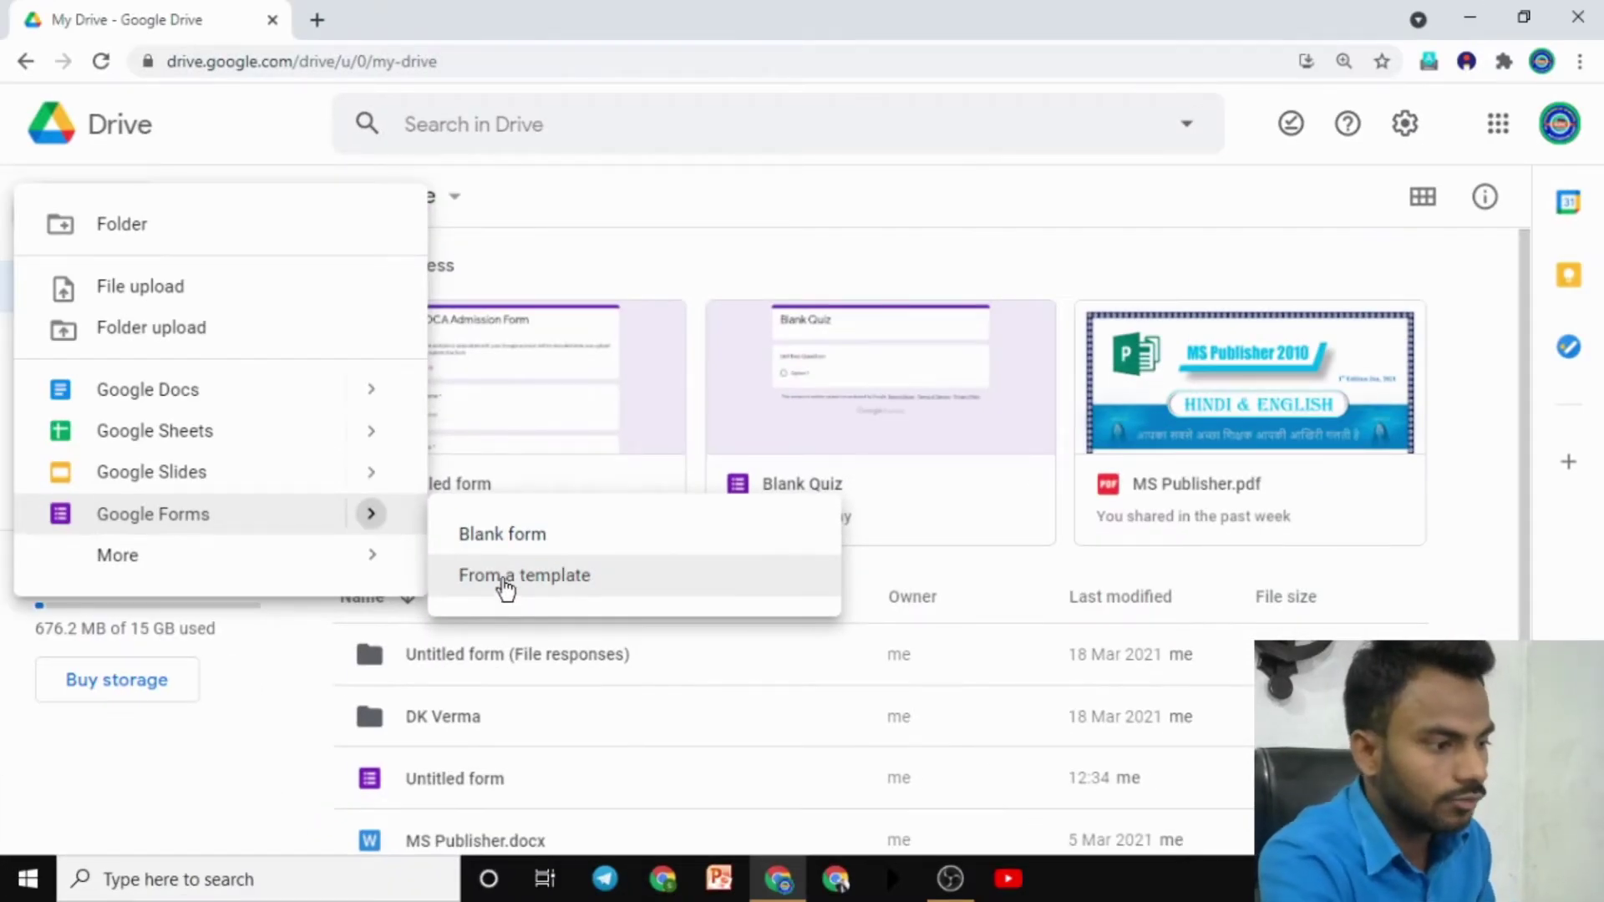
{"action": "left_click", "coordinate": [505, 583]}
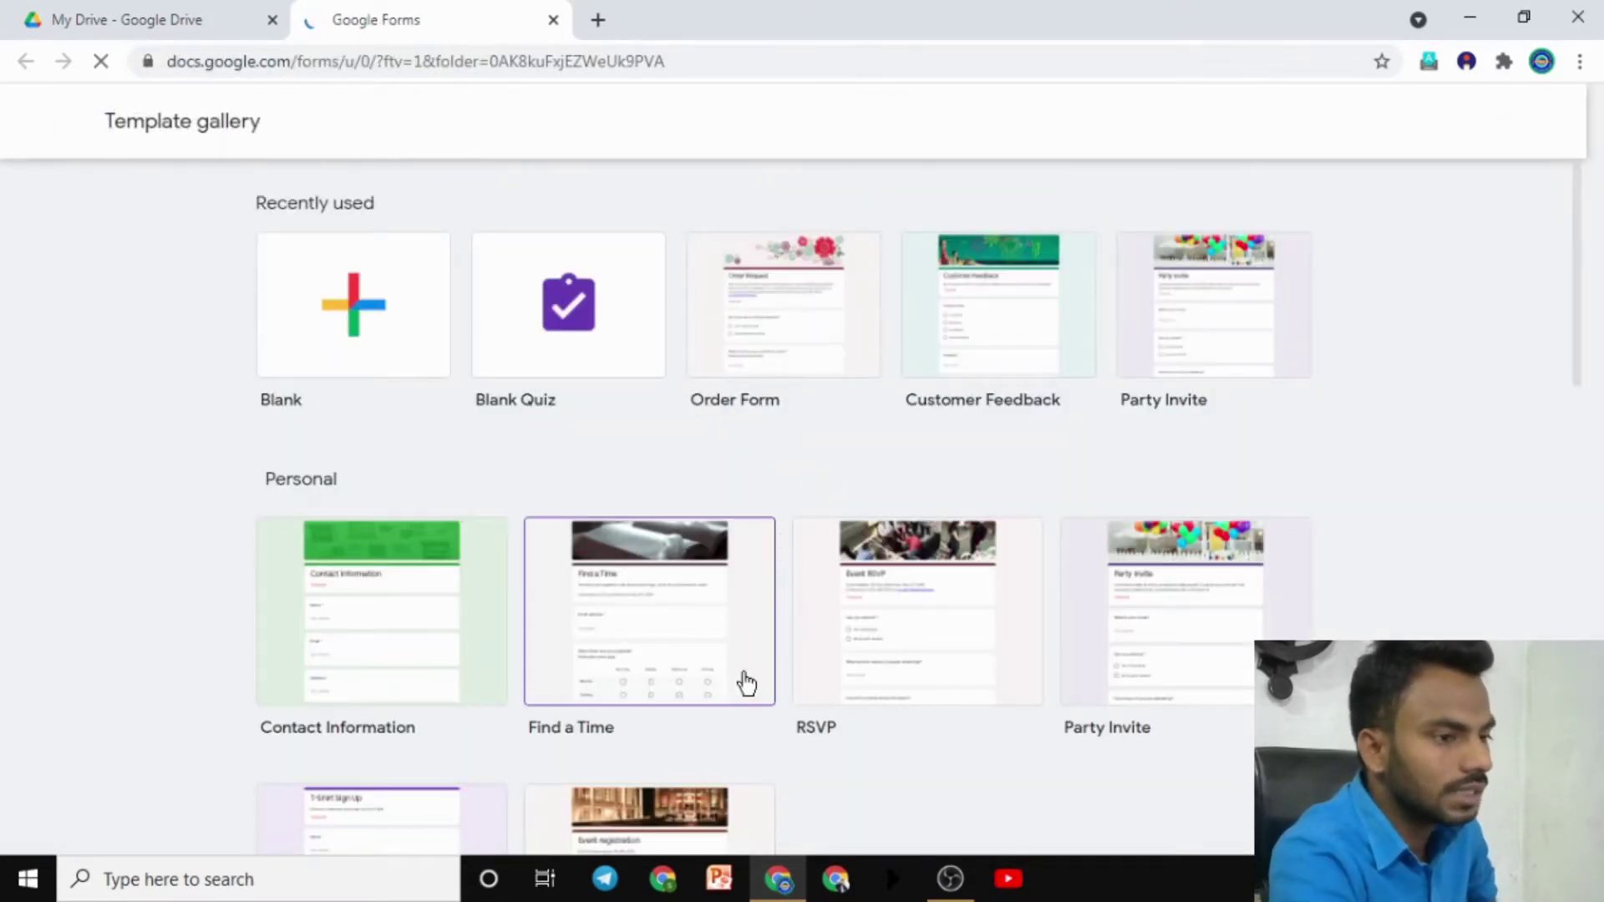
Step: Examine the recently used, Personal, Work and Education form templates in the gallery
{"action": "scroll", "coordinate": [924, 484], "scroll_direction": "down", "scroll_amount": 10}
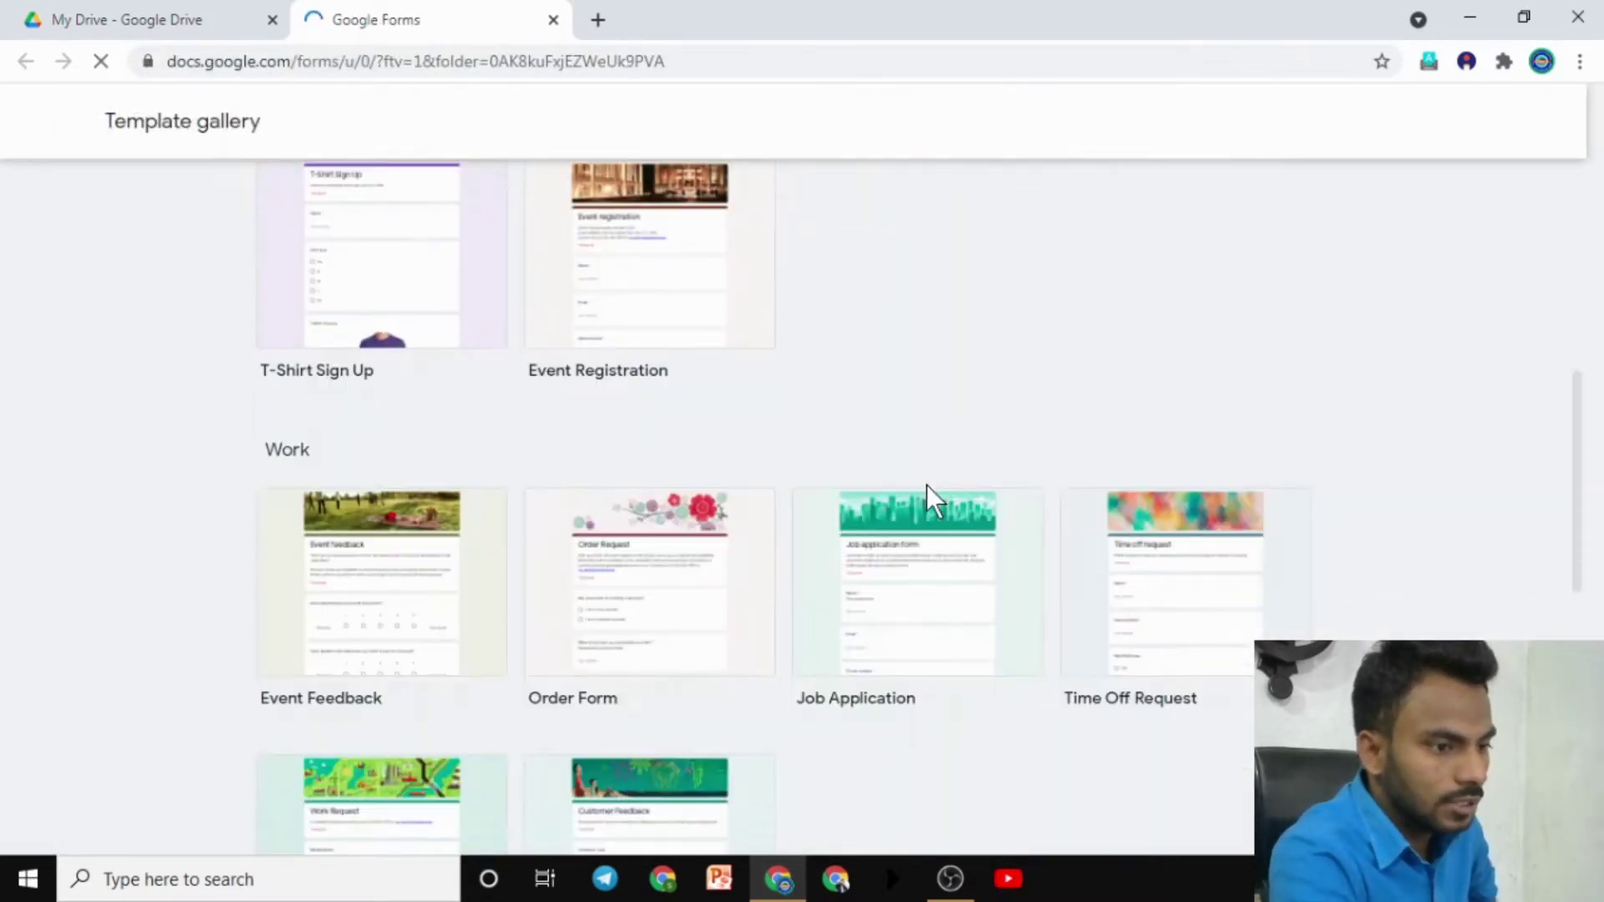
{"action": "scroll", "coordinate": [927, 493], "scroll_direction": "down", "scroll_amount": 4}
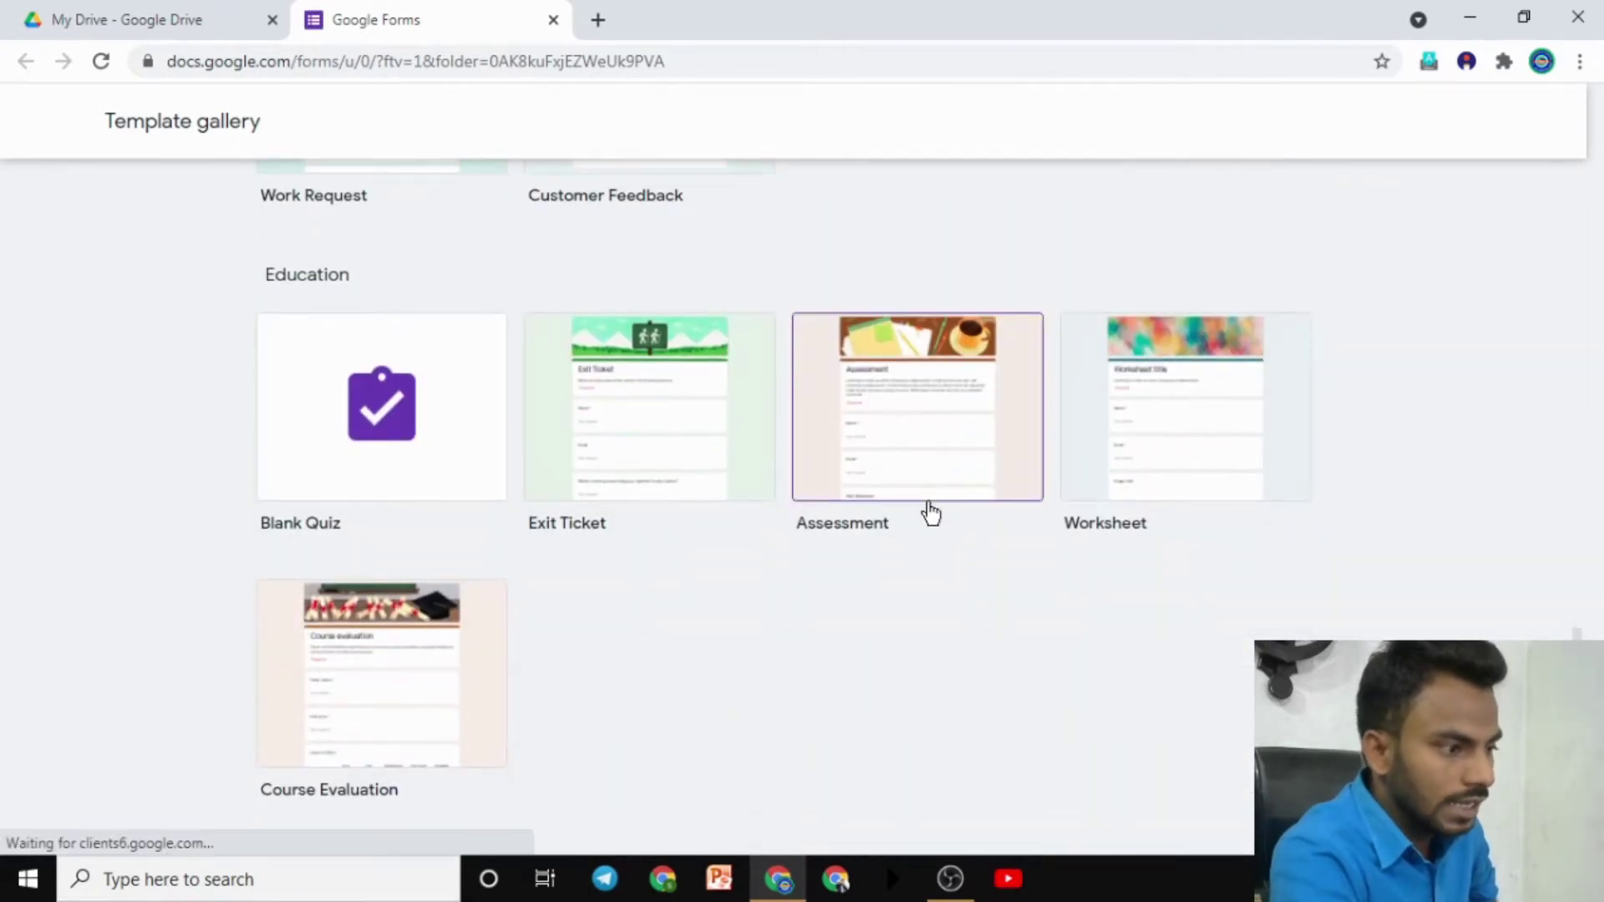
{"action": "scroll", "coordinate": [926, 501], "scroll_direction": "up", "scroll_amount": 7}
{"action": "scroll", "coordinate": [924, 509], "scroll_direction": "up", "scroll_amount": 8}
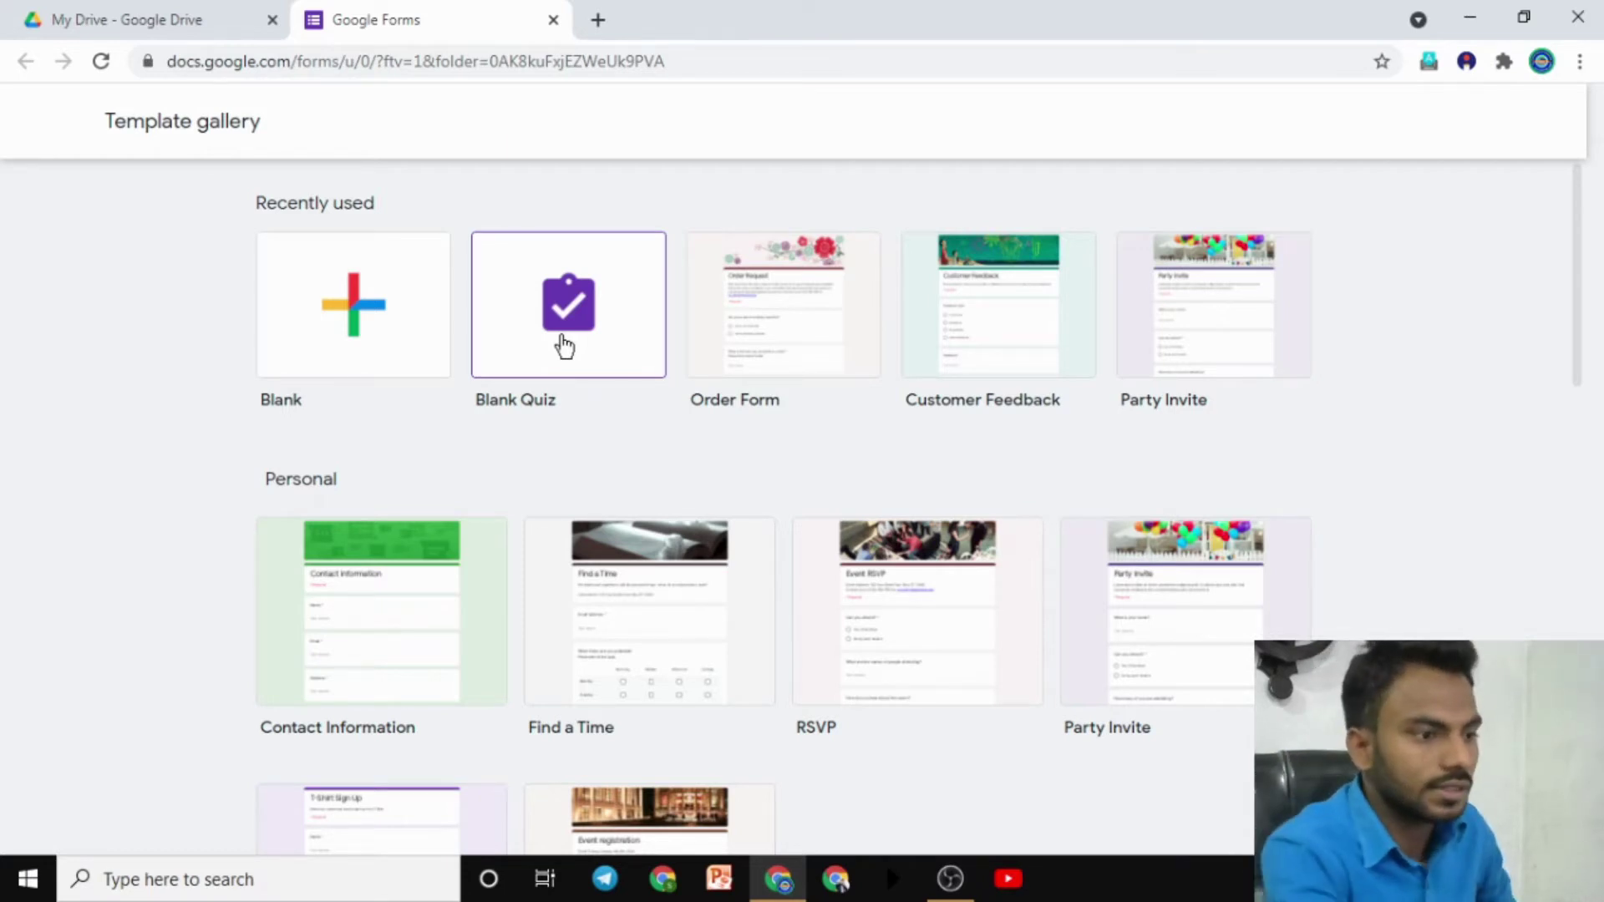
{"action": "scroll", "coordinate": [859, 437], "scroll_direction": "down", "scroll_amount": 2}
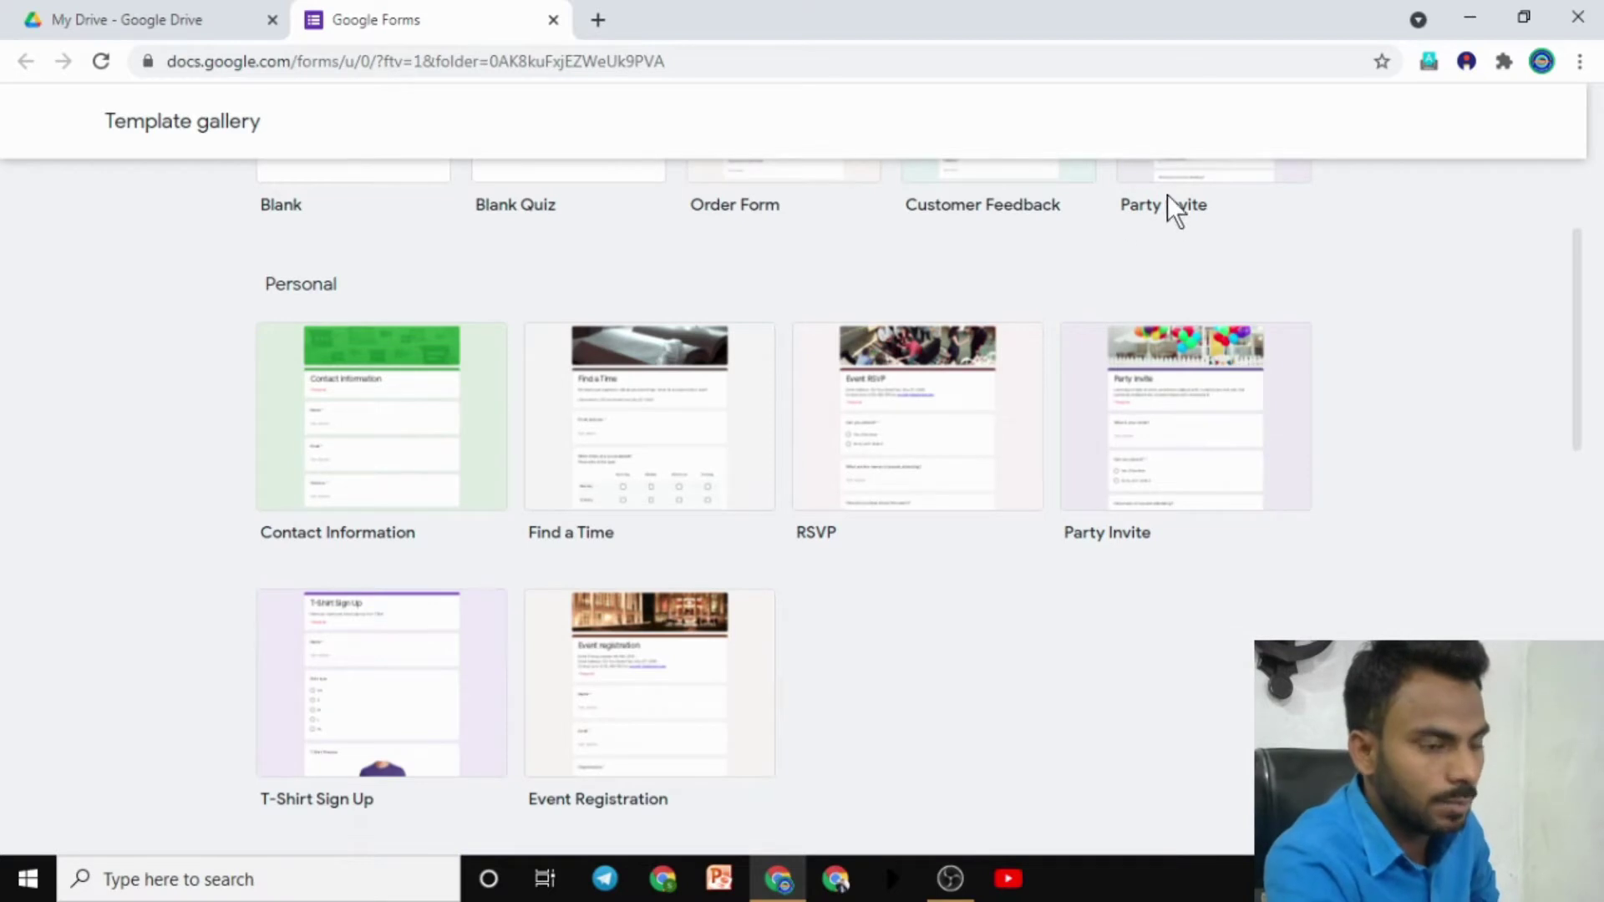
{"action": "scroll", "coordinate": [568, 534], "scroll_direction": "down", "scroll_amount": 4}
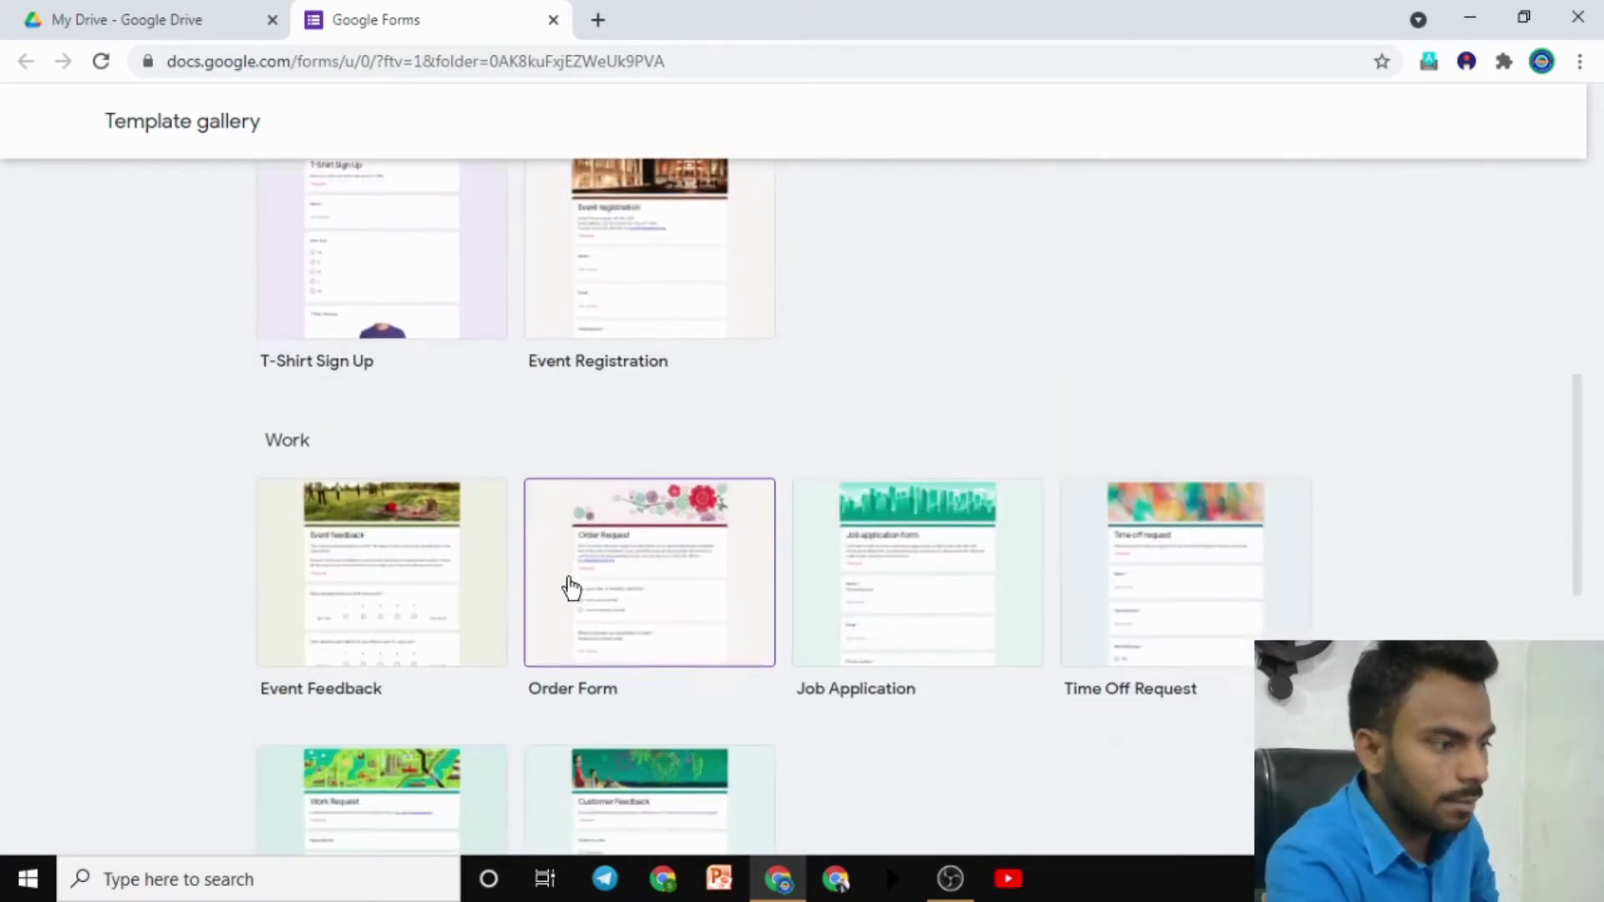
{"action": "scroll", "coordinate": [572, 577], "scroll_direction": "up", "scroll_amount": 6}
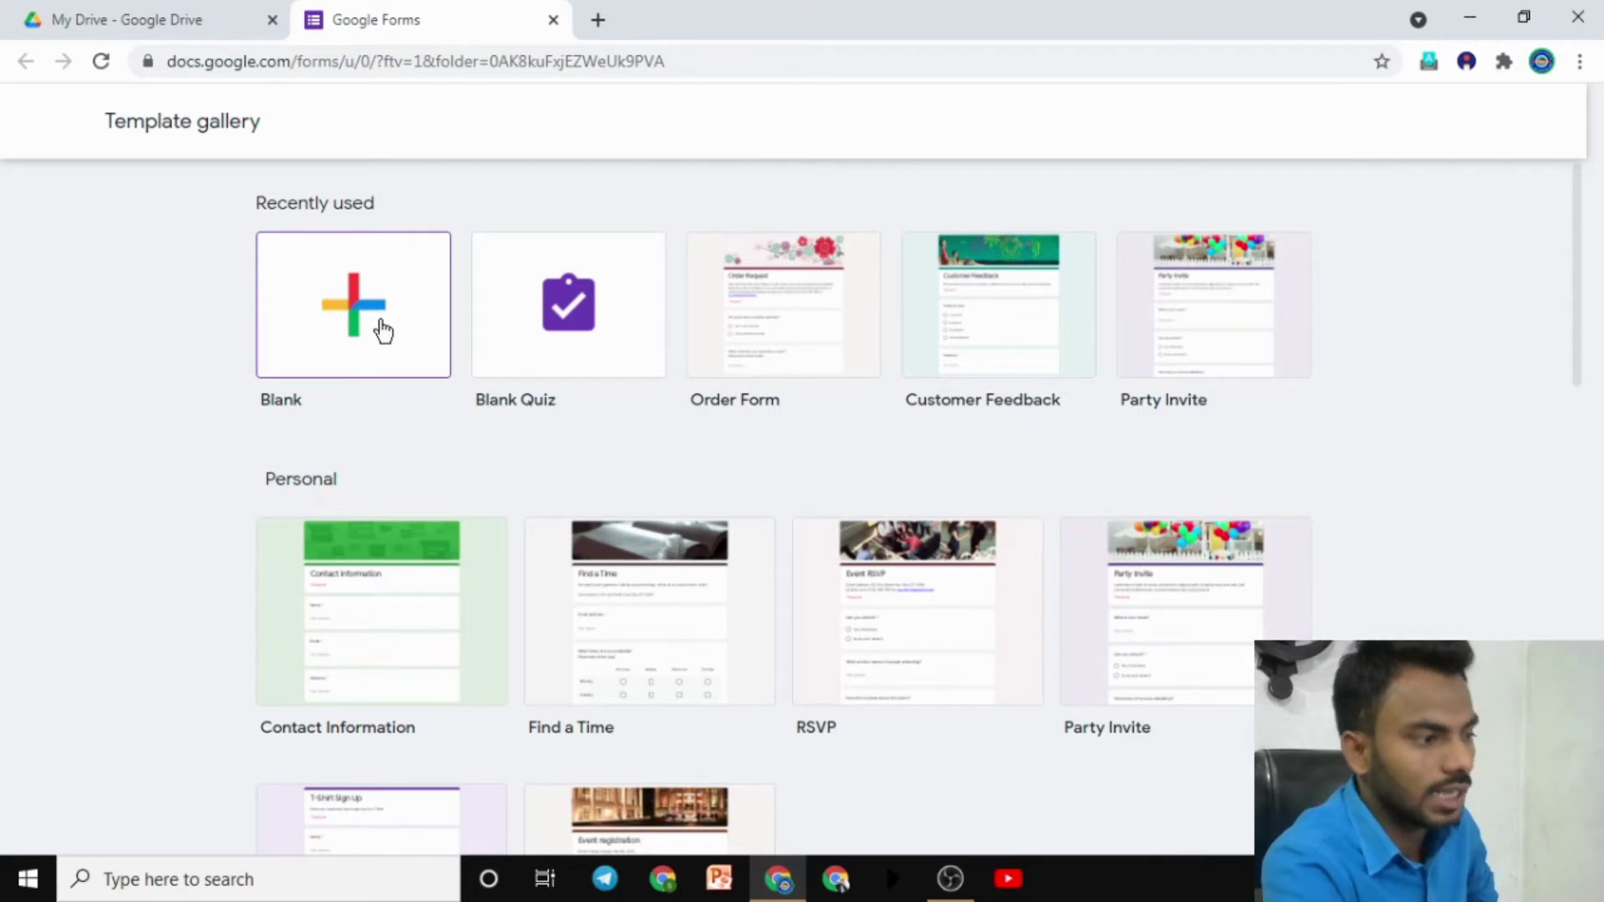
Step: Return to My Drive, create a new blank Google form from there and close the template gallery
{"action": "left_click", "coordinate": [224, 17]}
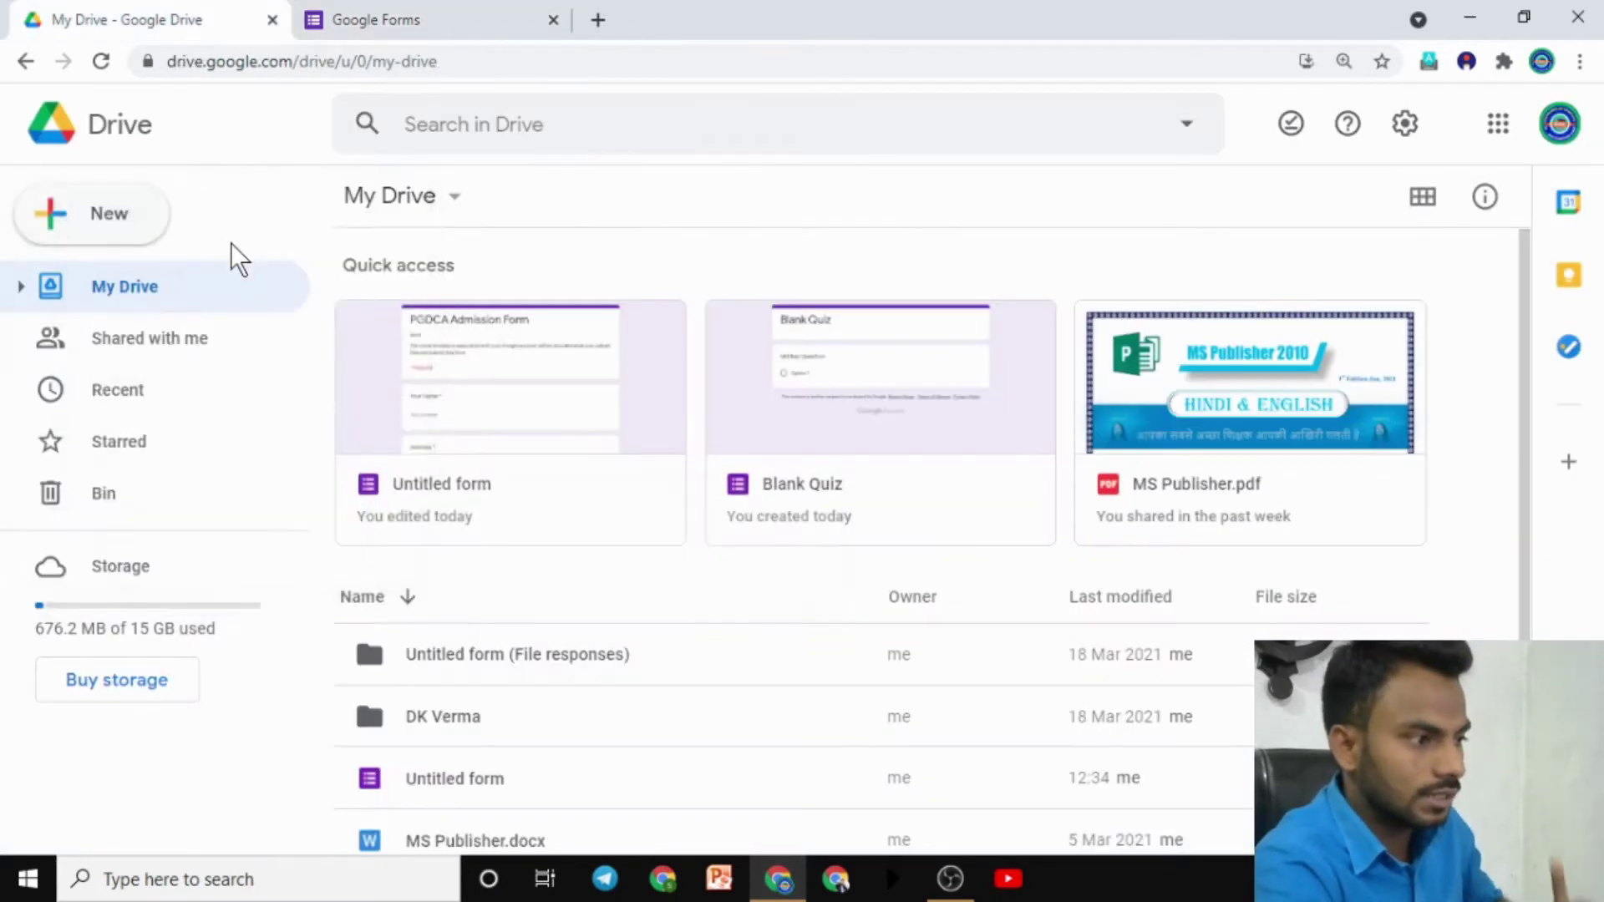
{"action": "left_click", "coordinate": [145, 231]}
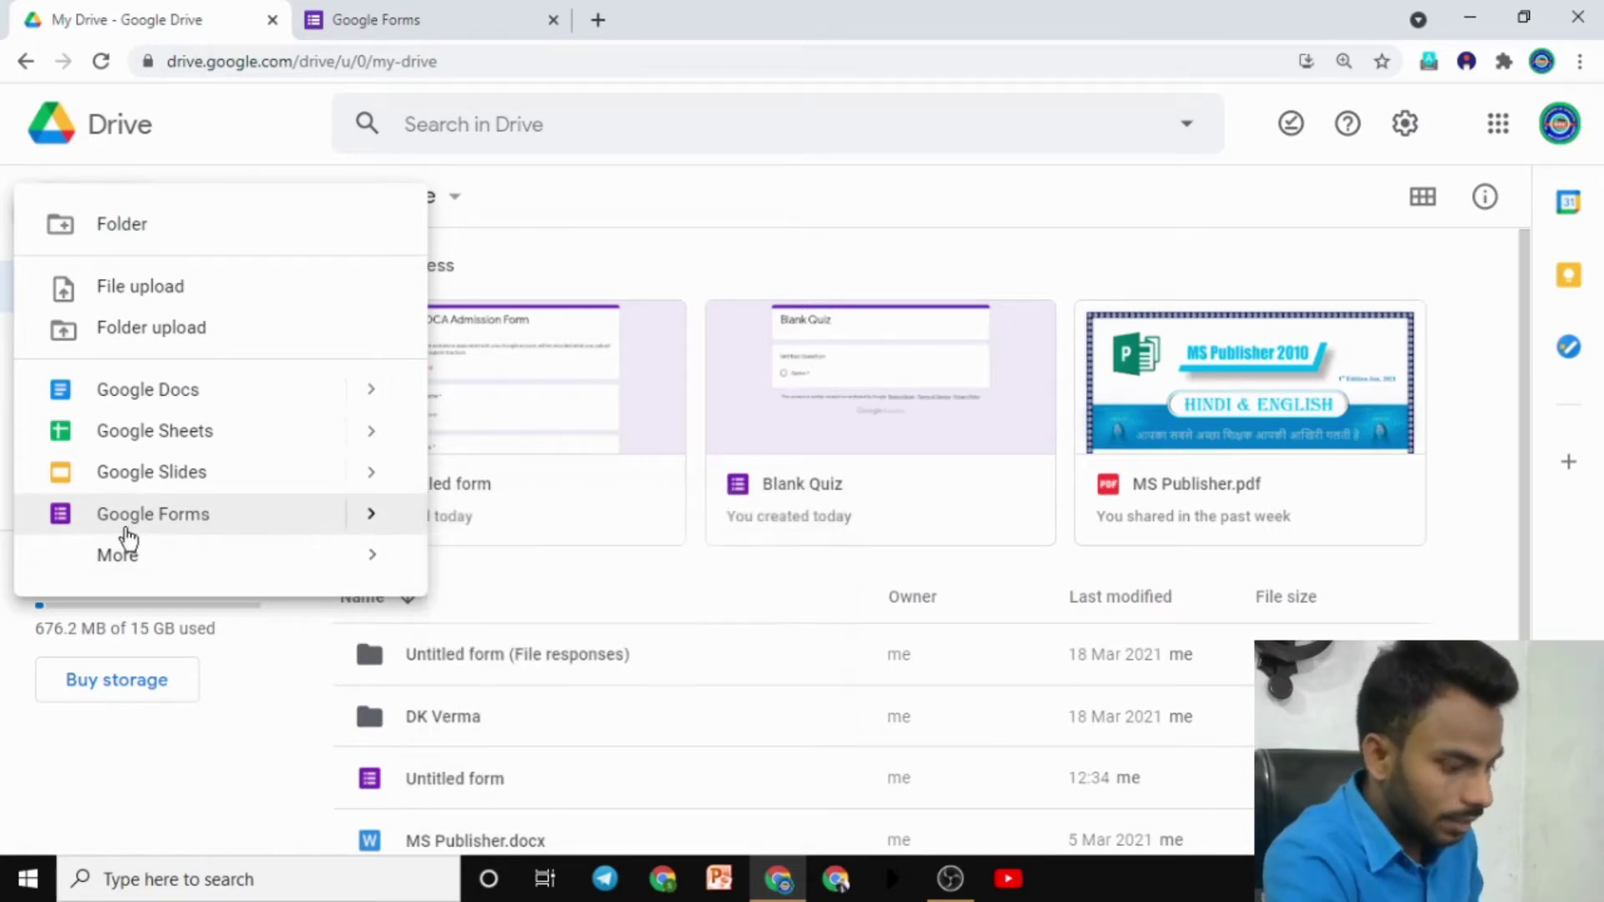
{"action": "mouse_move", "coordinate": [87, 501]}
{"action": "left_mouse_down"}
{"action": "mouse_move", "coordinate": [247, 524]}
{"action": "mouse_move", "coordinate": [92, 541]}
{"action": "left_mouse_up"}
{"action": "key", "text": "Escape"}
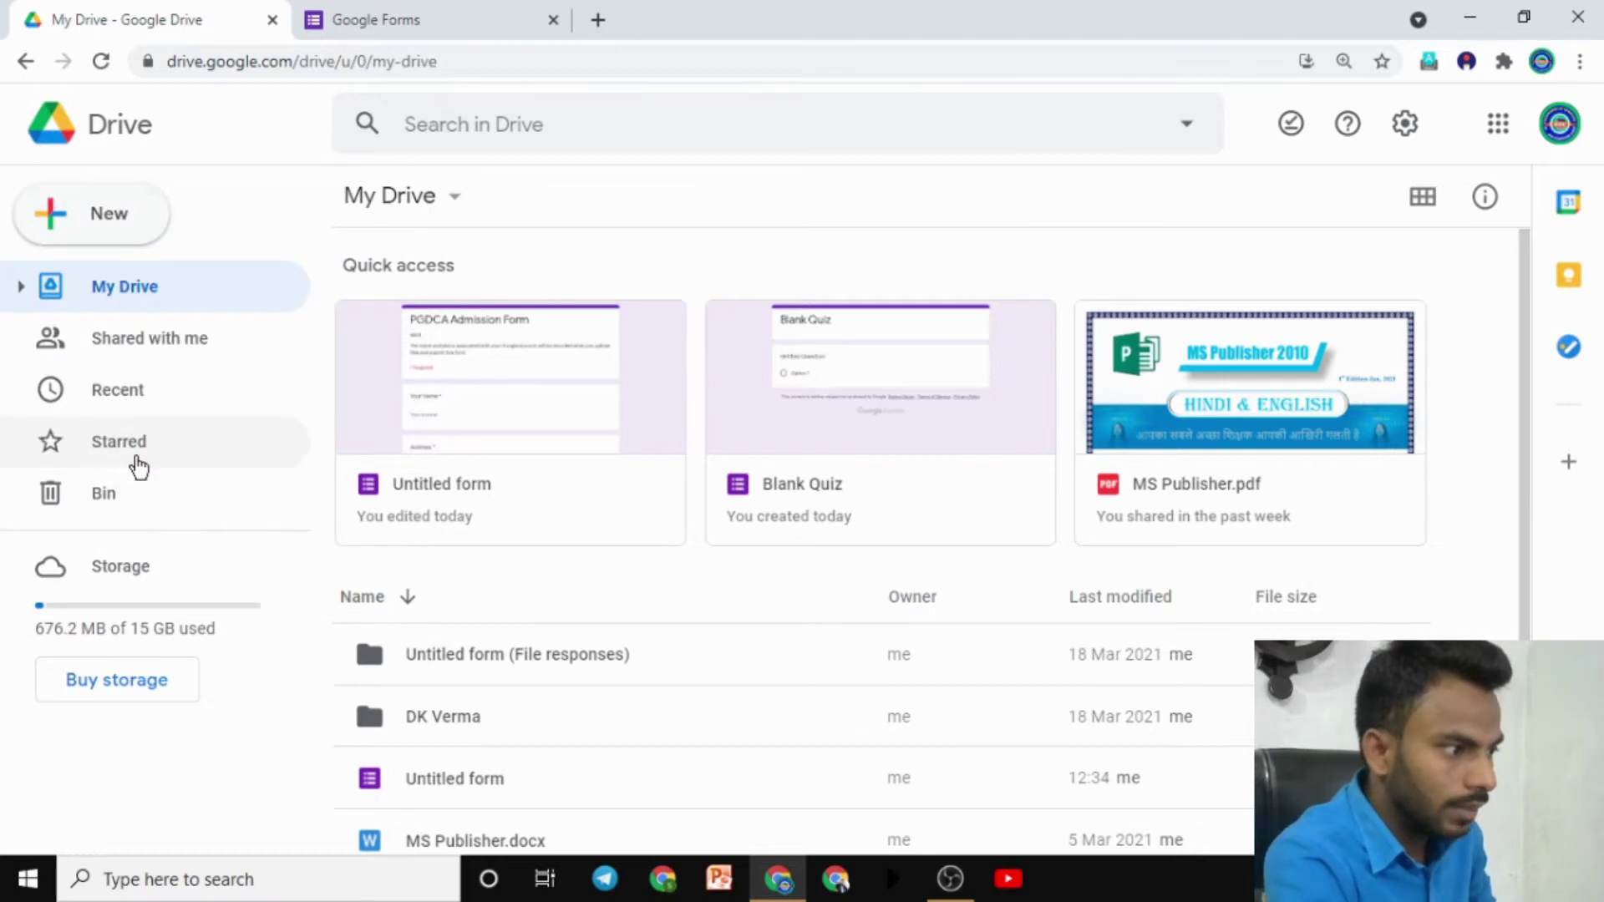
{"action": "left_click", "coordinate": [120, 219]}
{"action": "left_click", "coordinate": [107, 514]}
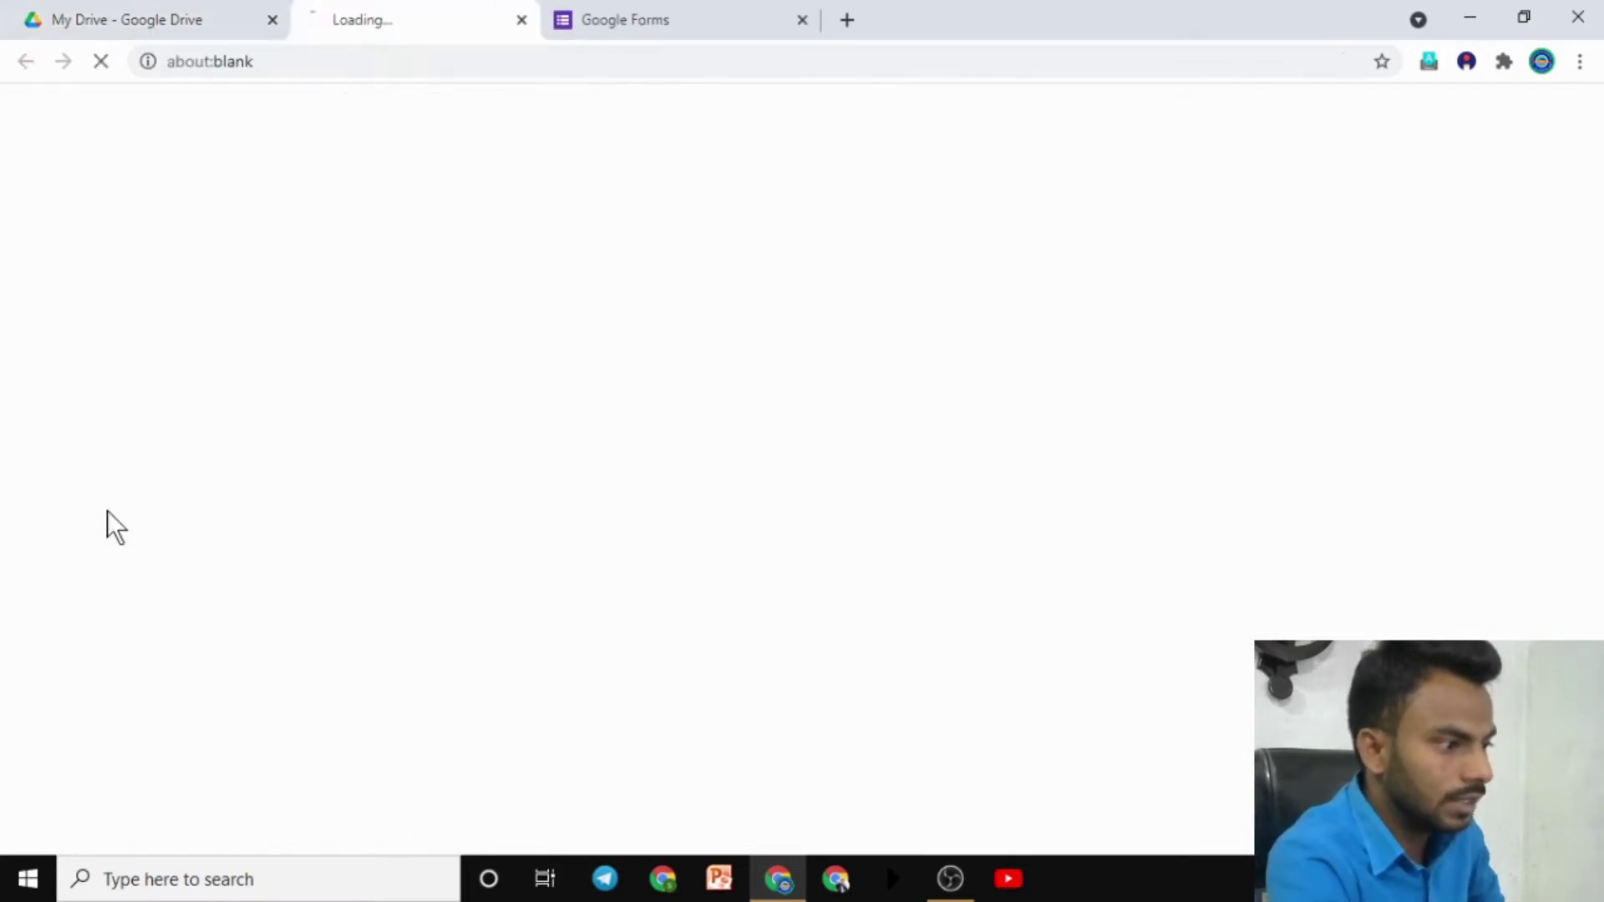
{"action": "left_click", "coordinate": [834, 20]}
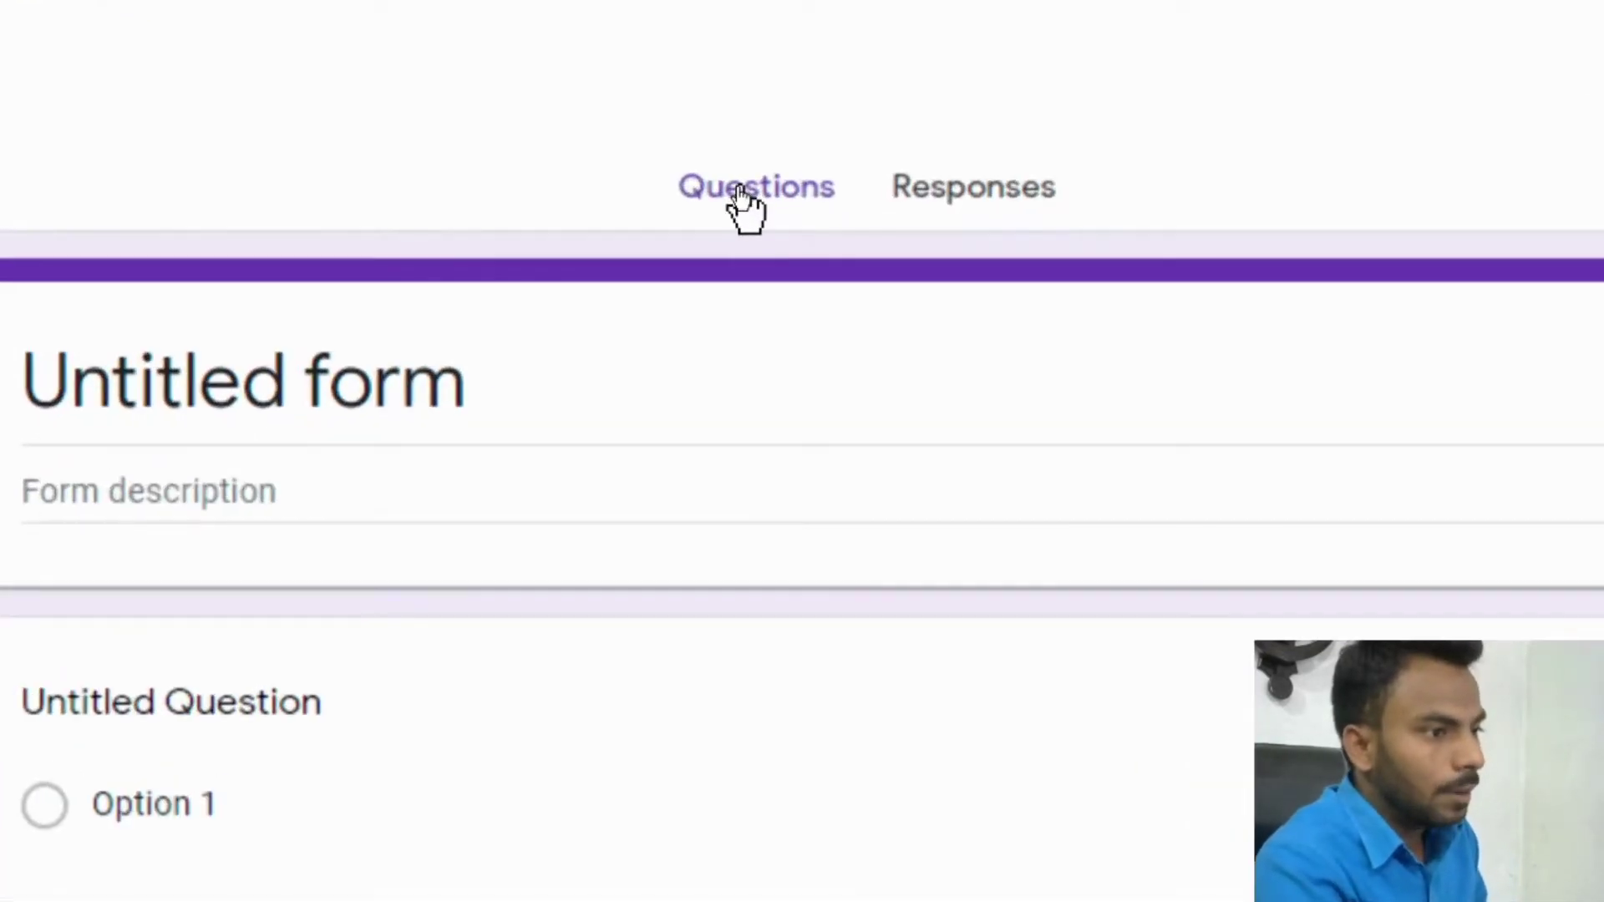
Step: Show the new form's questions and open its theme customisation options
{"action": "left_click", "coordinate": [753, 189]}
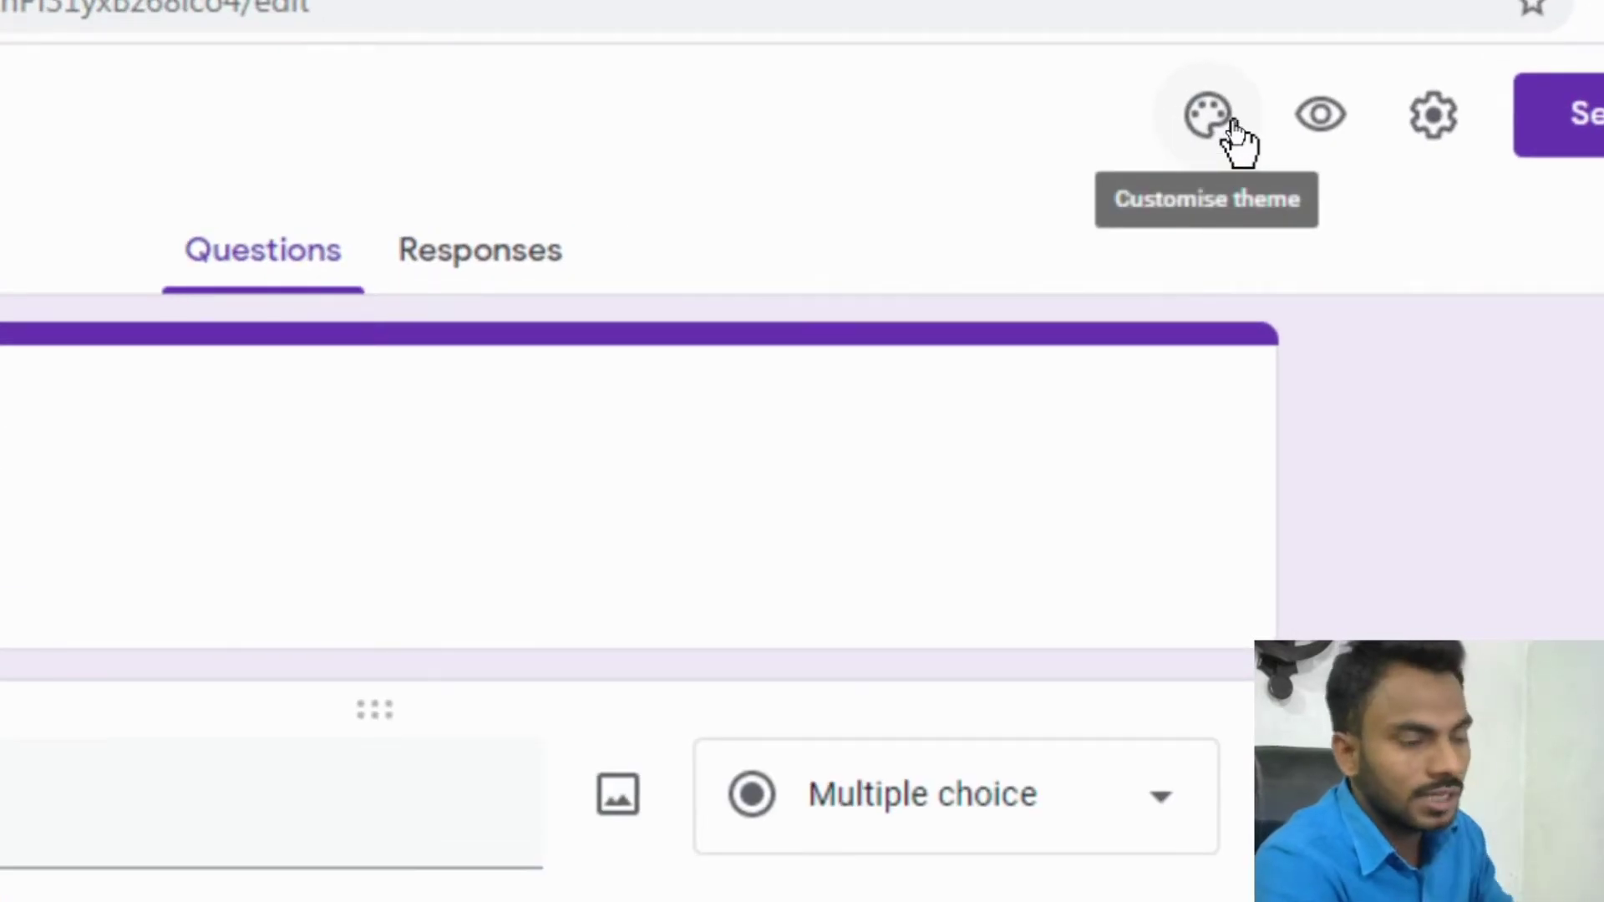
{"action": "left_click", "coordinate": [1213, 125]}
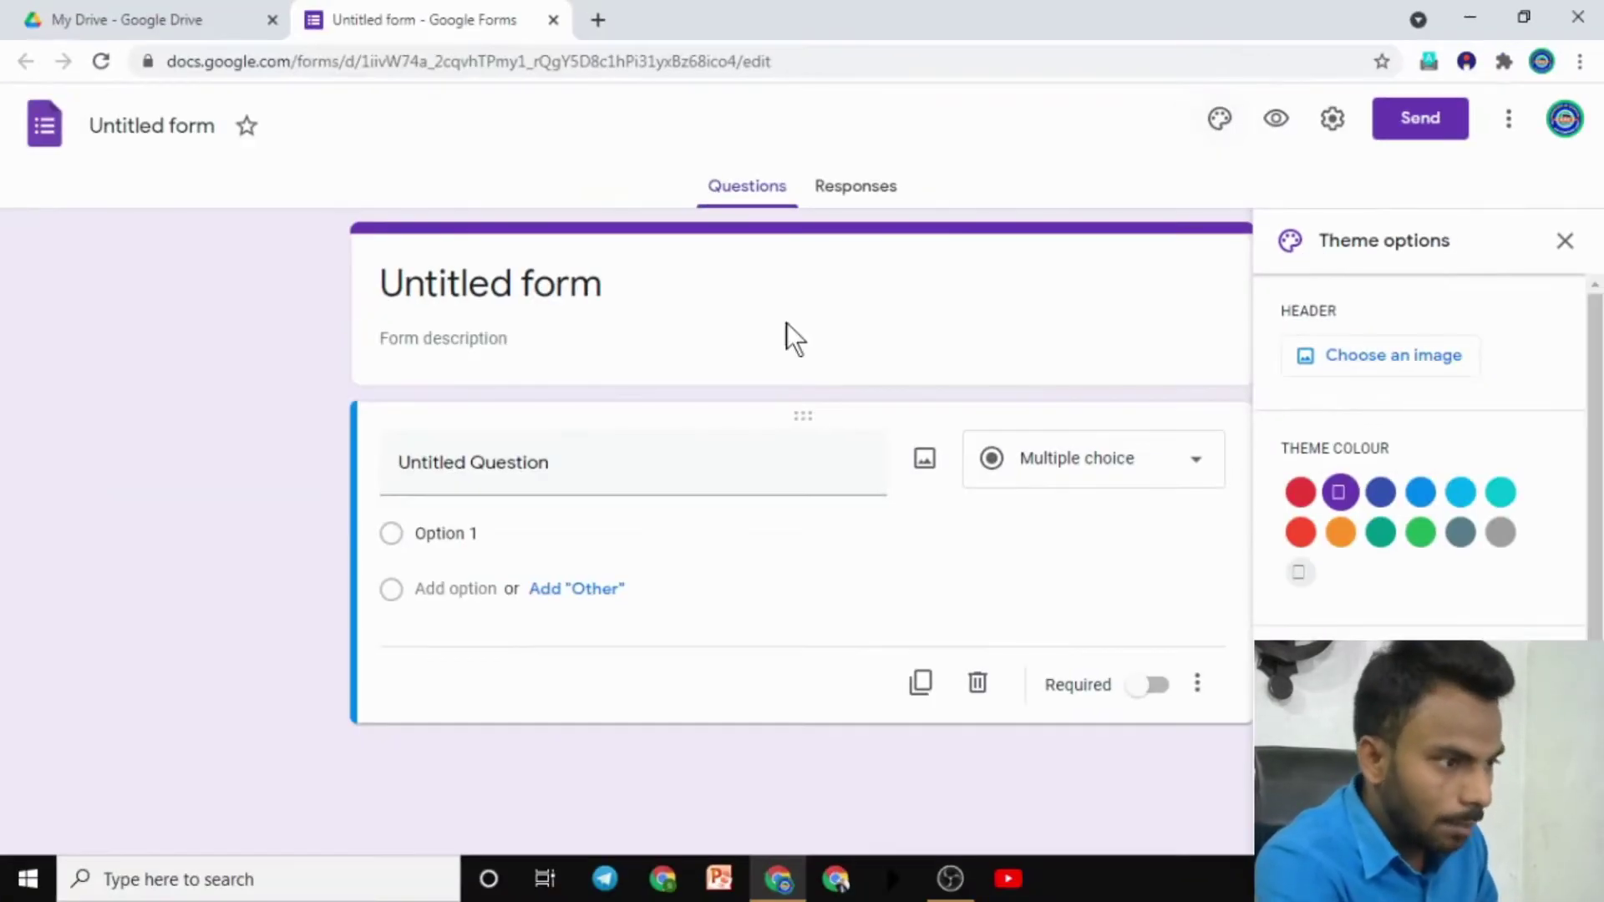
{"action": "mouse_move", "coordinate": [468, 277]}
{"action": "left_mouse_down"}
{"action": "mouse_move", "coordinate": [967, 428]}
{"action": "mouse_move", "coordinate": [360, 430]}
{"action": "mouse_move", "coordinate": [380, 511]}
{"action": "left_mouse_up"}
{"action": "key", "text": "Escape"}
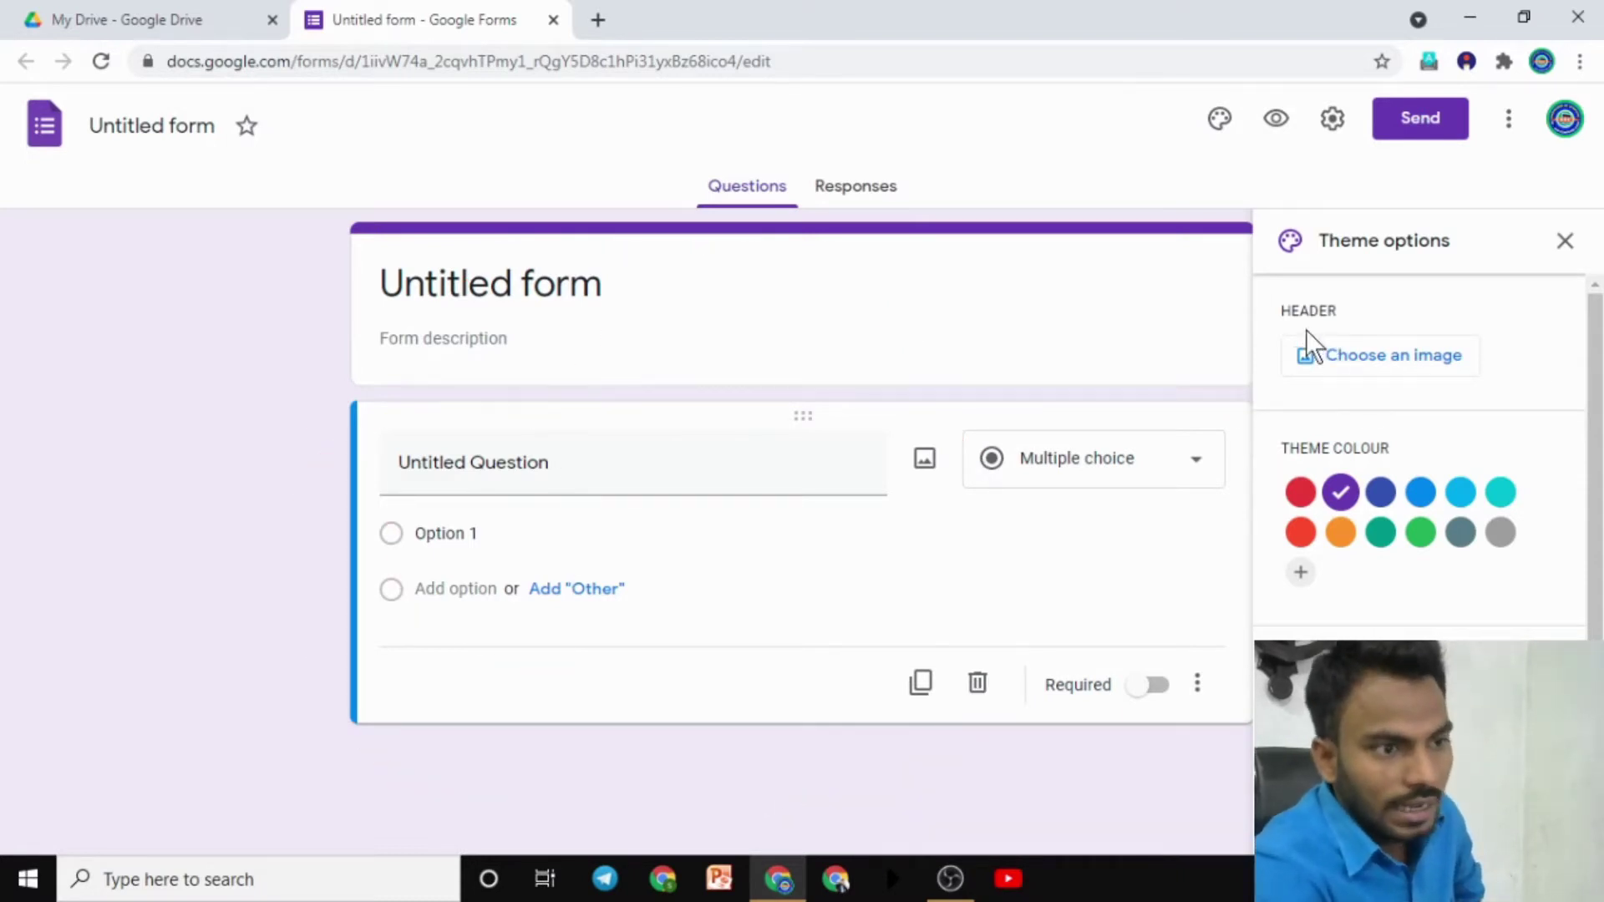
{"action": "key", "text": "ctrl+2"}
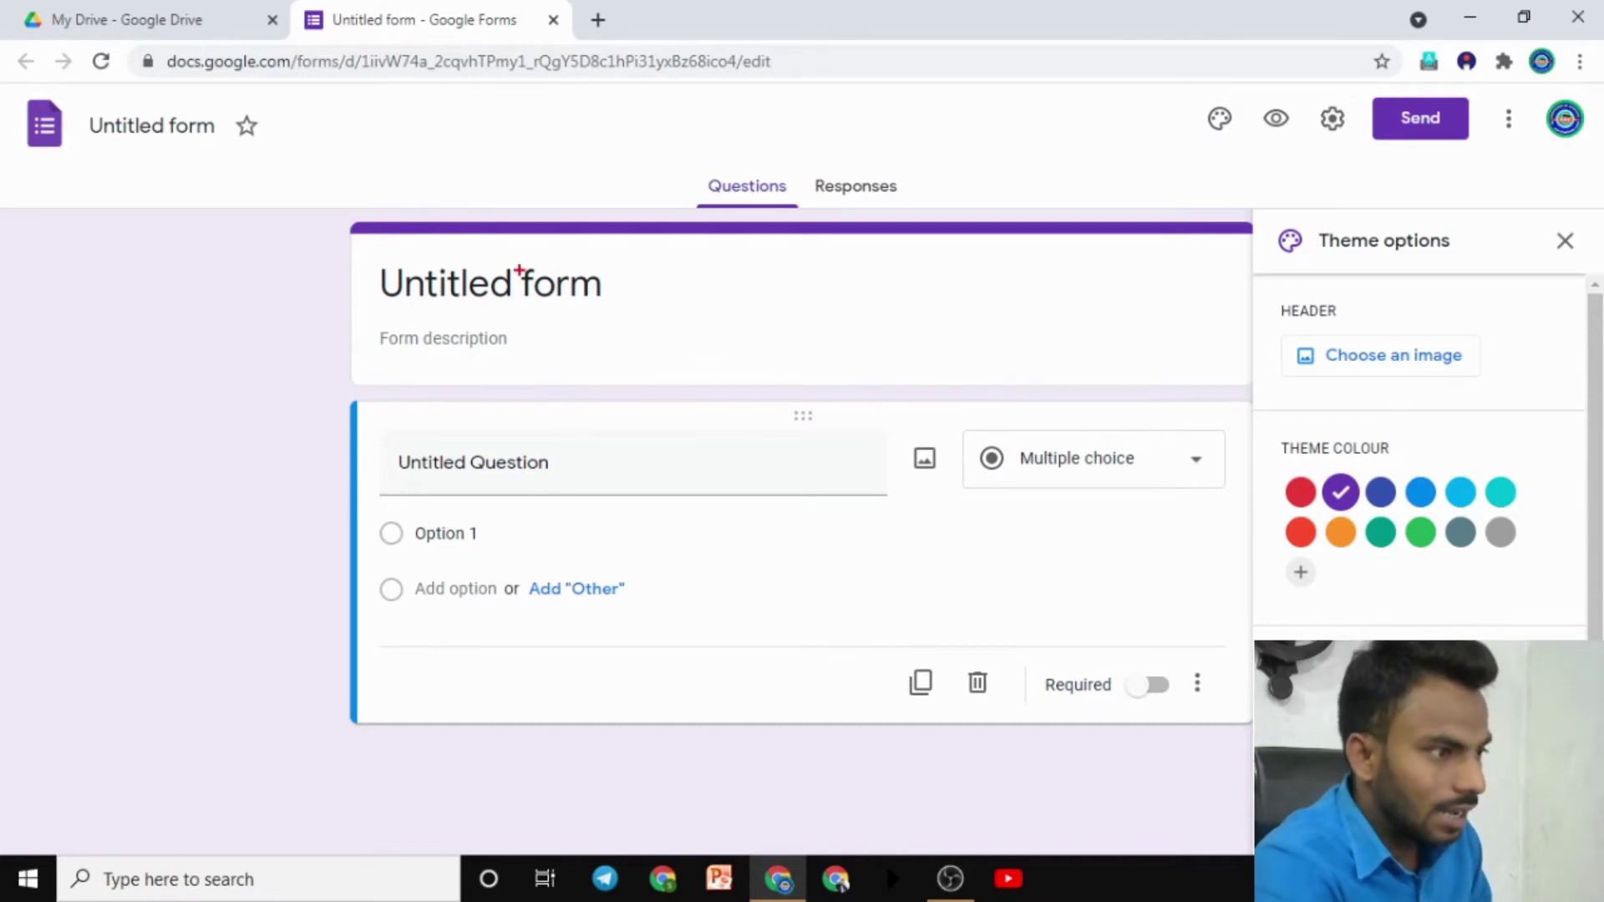
{"action": "mouse_move", "coordinate": [396, 253]}
{"action": "left_mouse_down"}
{"action": "mouse_move", "coordinate": [984, 237]}
{"action": "mouse_move", "coordinate": [1143, 321]}
{"action": "mouse_move", "coordinate": [670, 358]}
{"action": "mouse_move", "coordinate": [451, 288]}
{"action": "mouse_move", "coordinate": [954, 272]}
{"action": "left_mouse_up"}
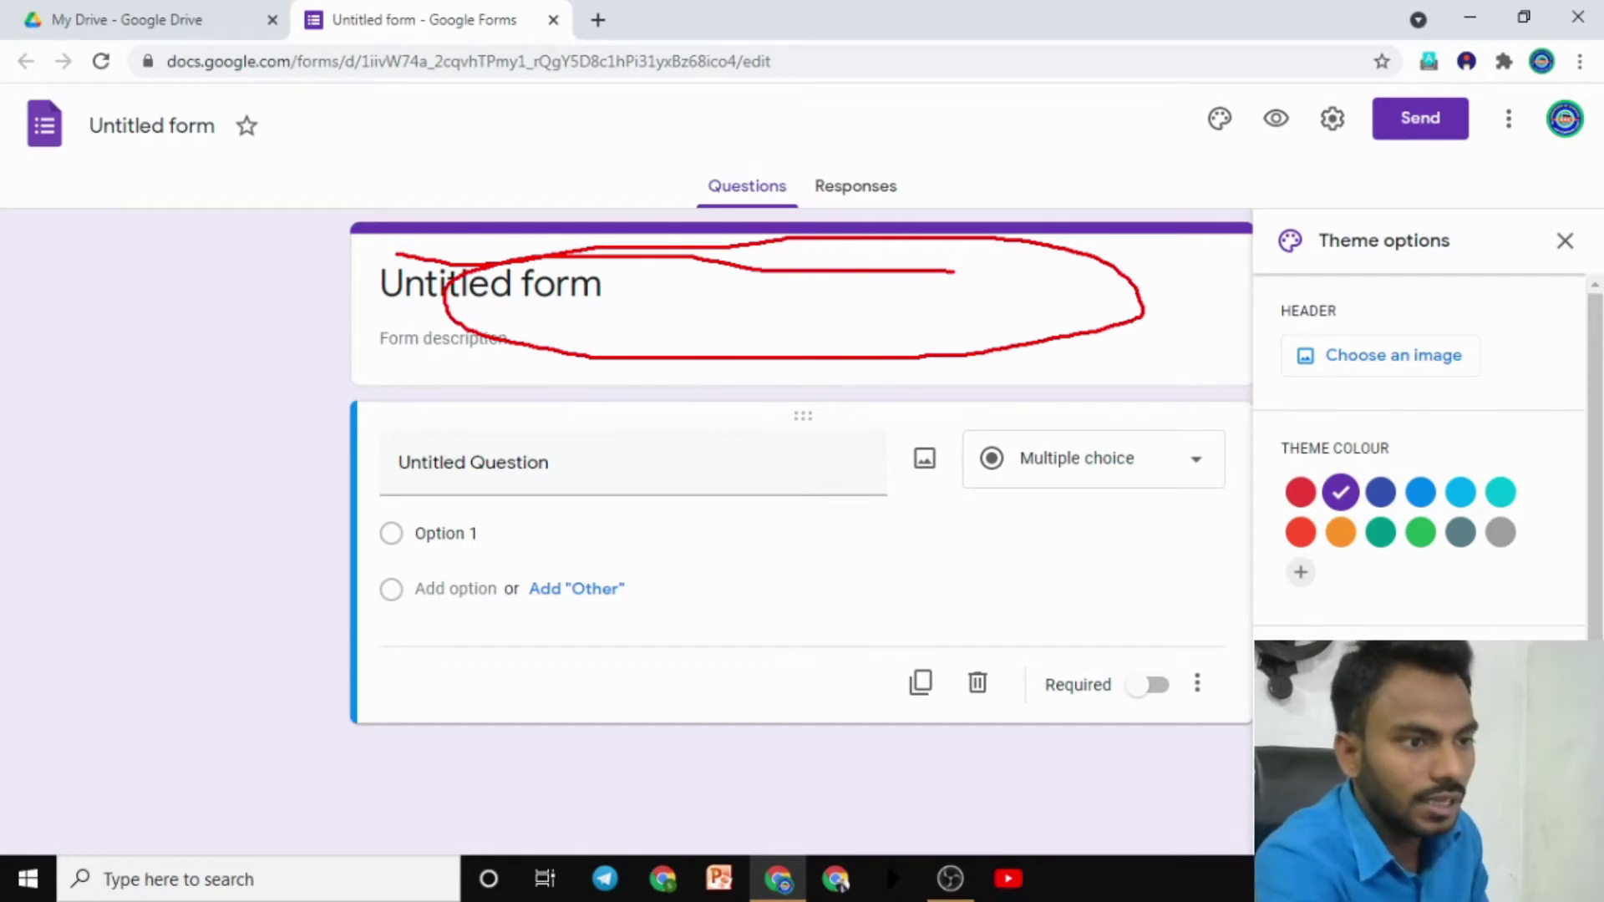
{"action": "key", "text": "Escape"}
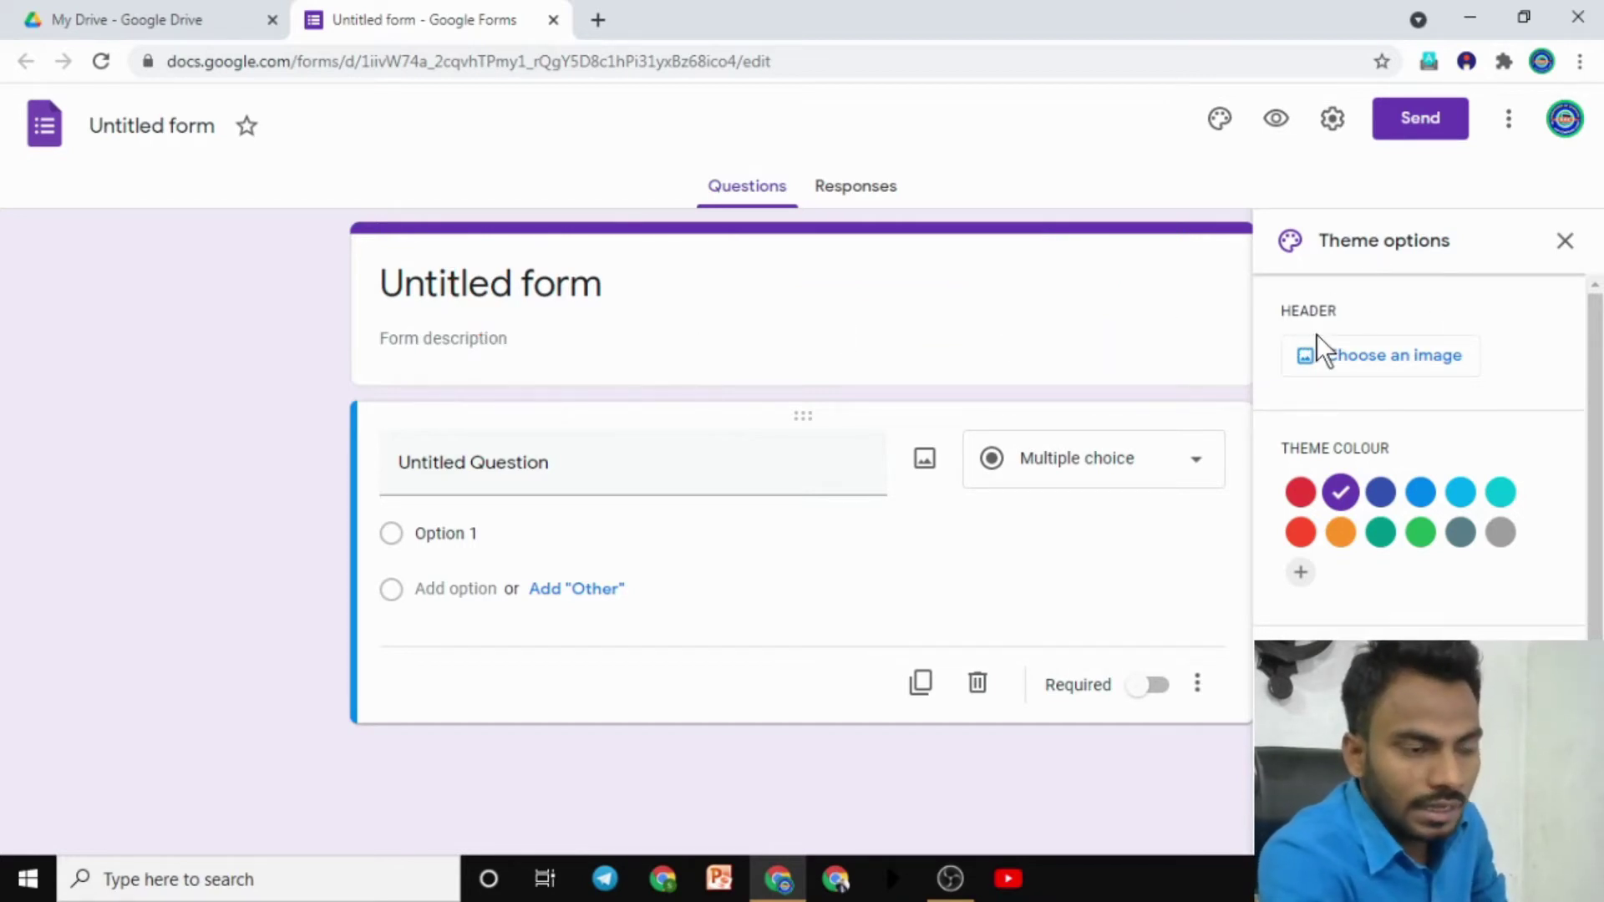
Step: Insert the illustrated laboratory glassware image from the Work and School themes as the form header and preview the form
{"action": "left_click", "coordinate": [1363, 370]}
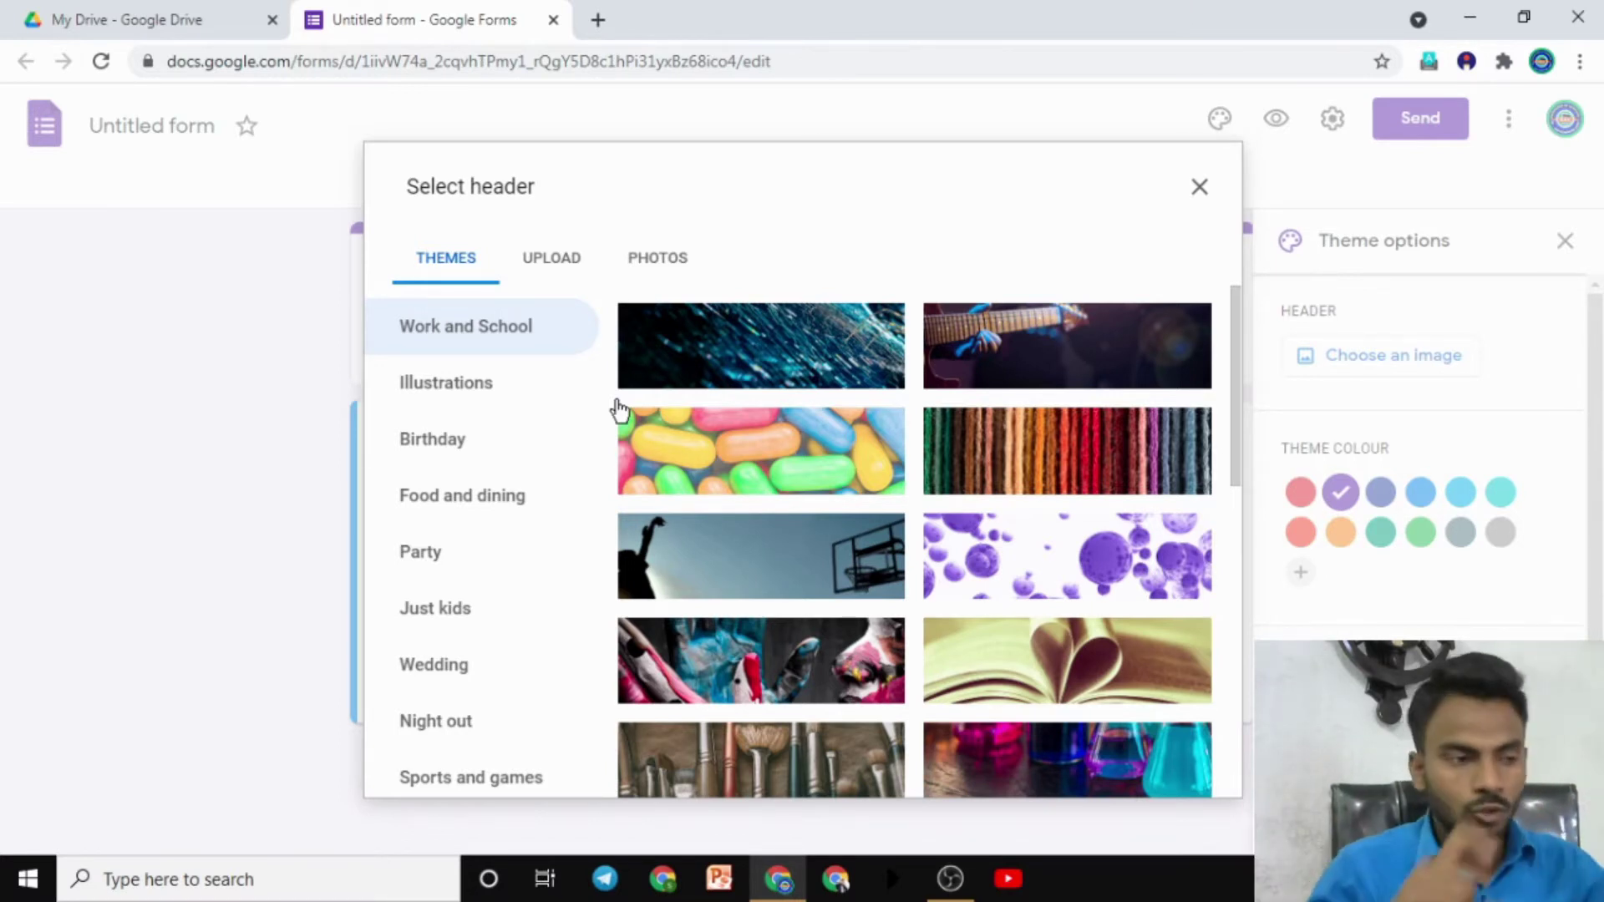
{"action": "scroll", "coordinate": [727, 555], "scroll_direction": "down", "scroll_amount": 5}
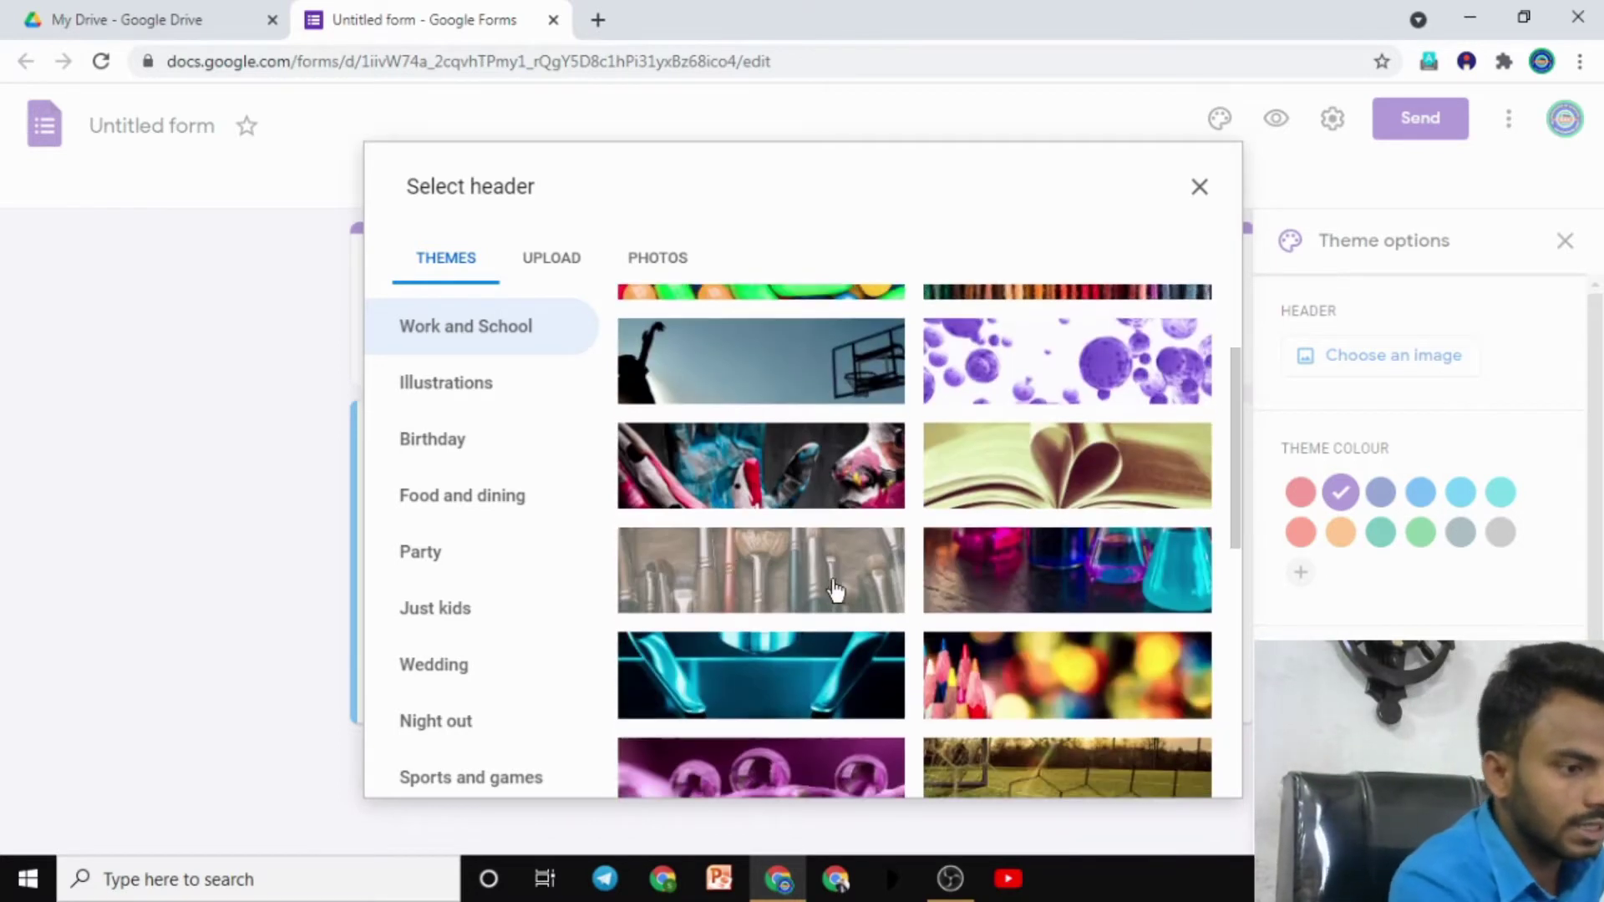
{"action": "scroll", "coordinate": [840, 581], "scroll_direction": "down", "scroll_amount": 1}
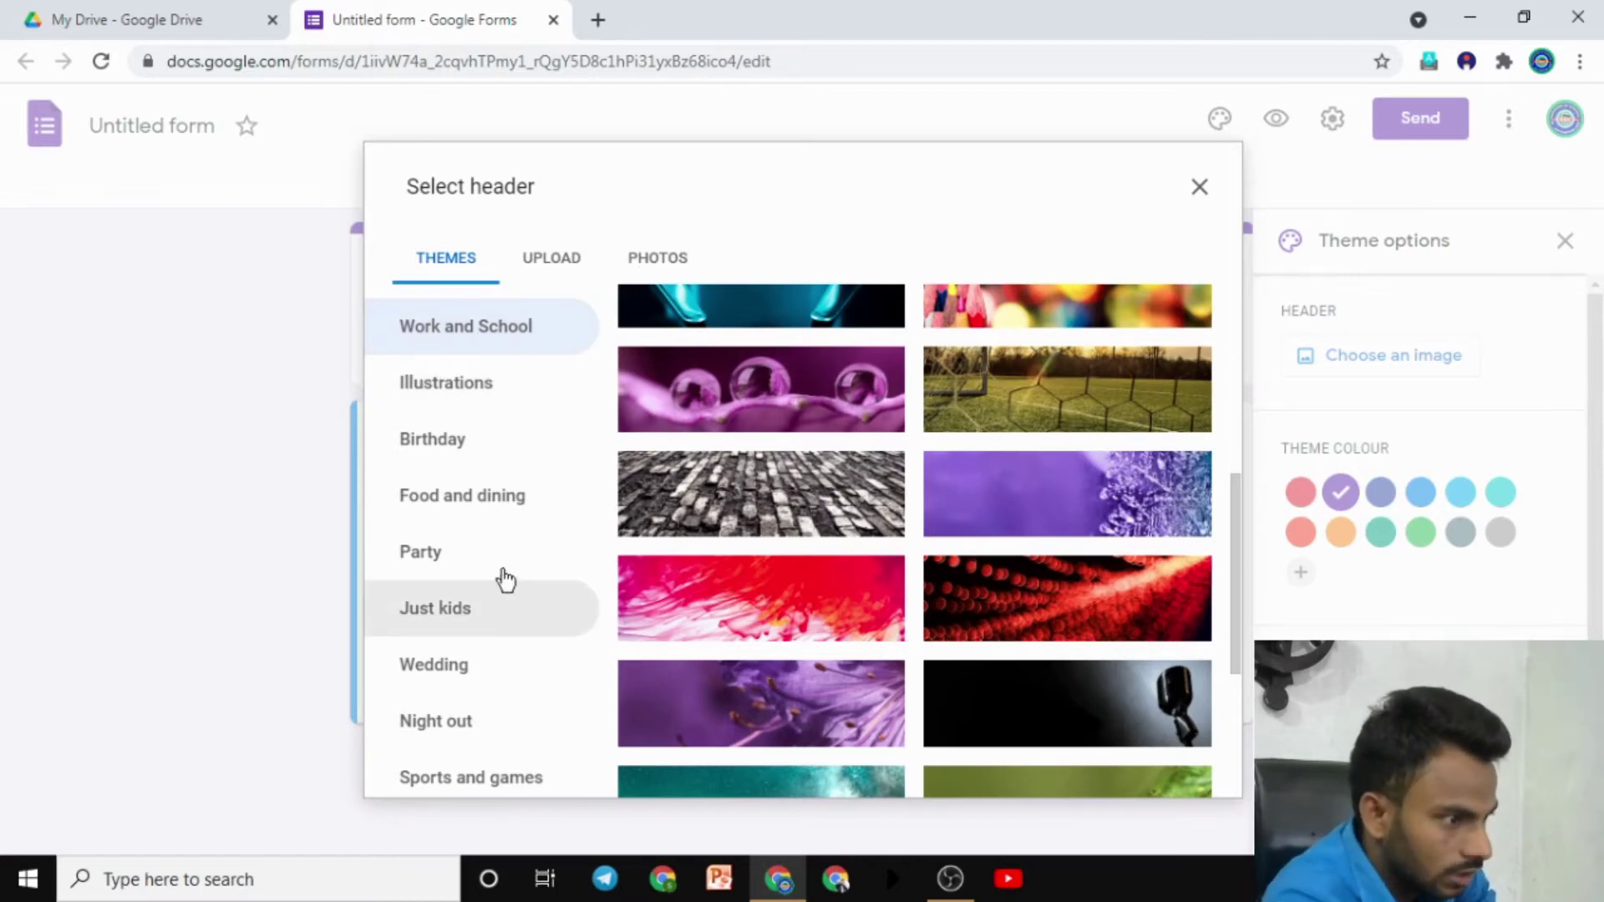
{"action": "scroll", "coordinate": [852, 543], "scroll_direction": "down", "scroll_amount": 10}
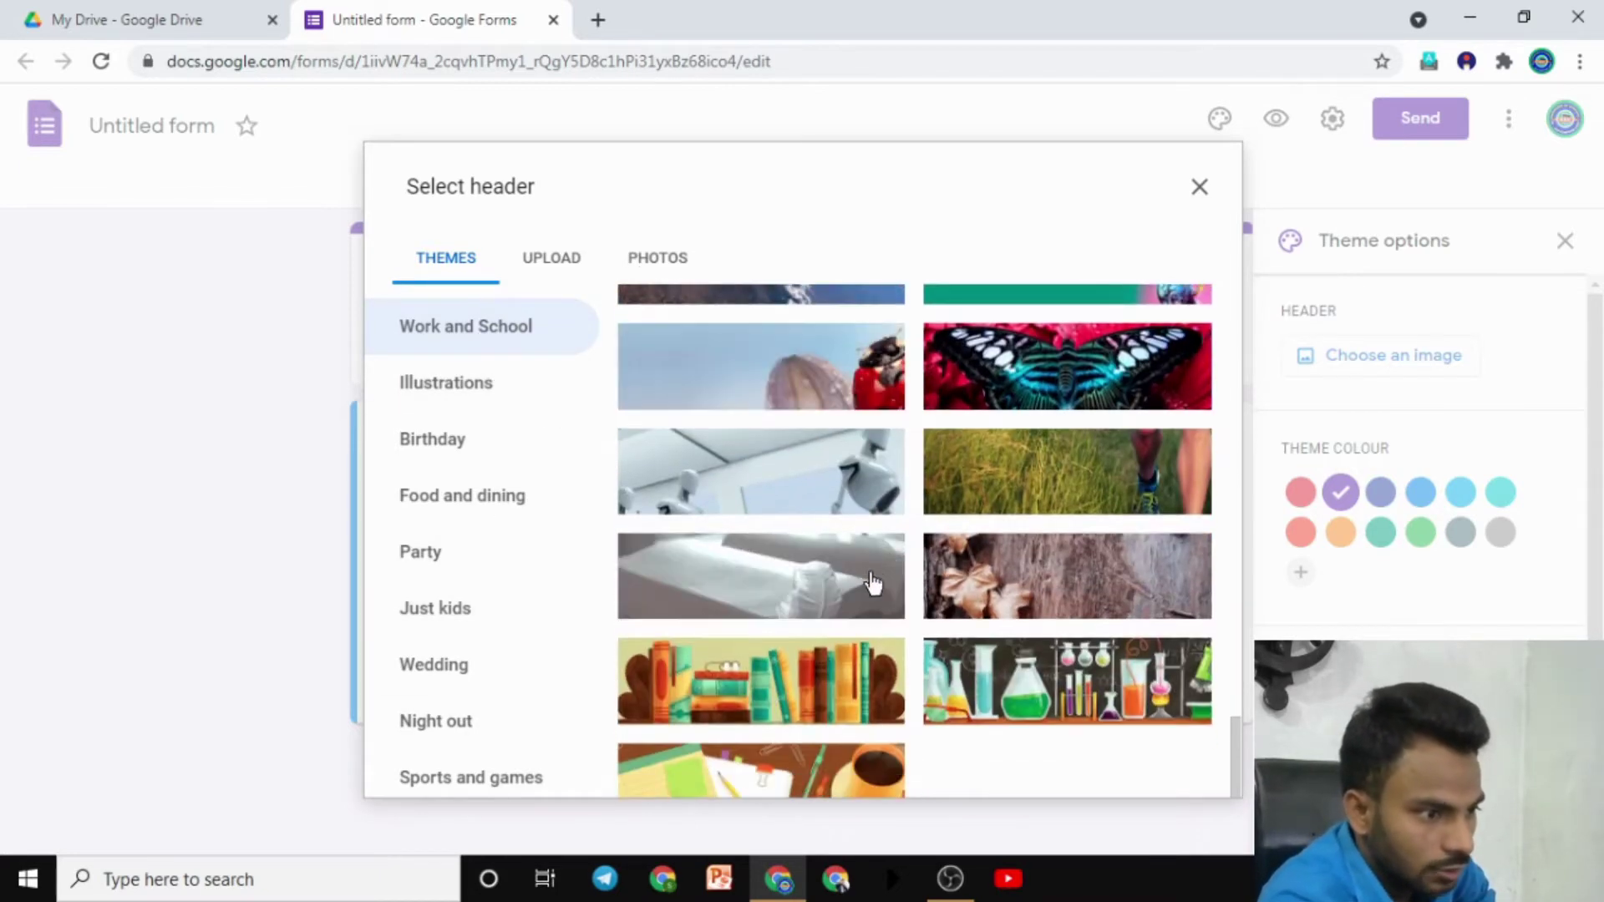
{"action": "left_click", "coordinate": [994, 690]}
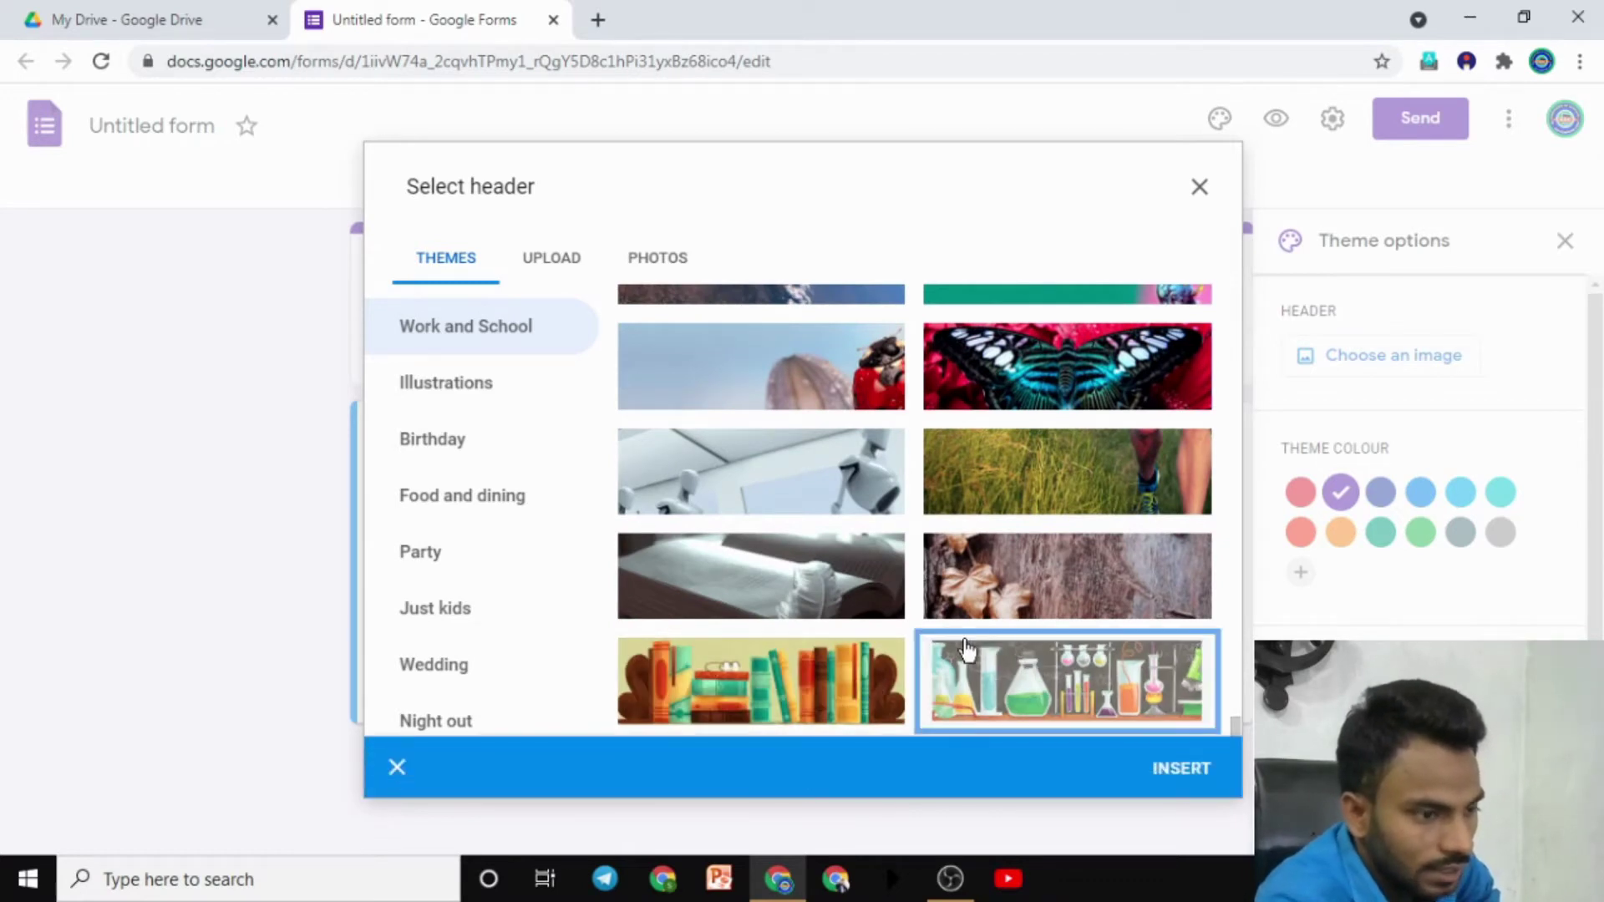
{"action": "left_click", "coordinate": [1180, 769]}
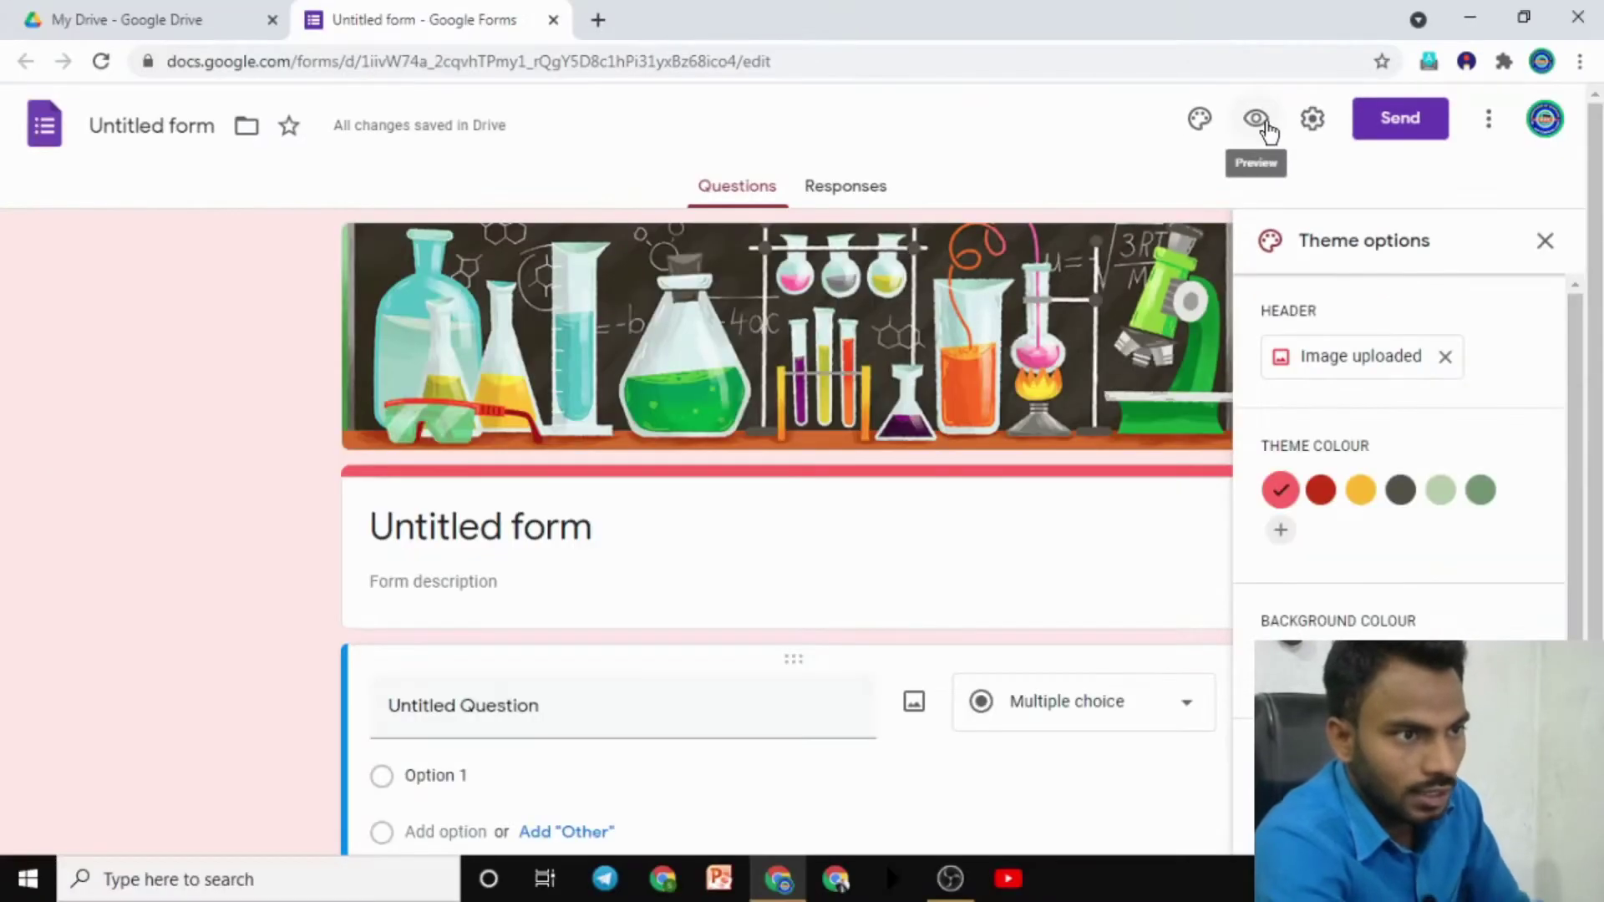
{"action": "left_click", "coordinate": [1268, 117]}
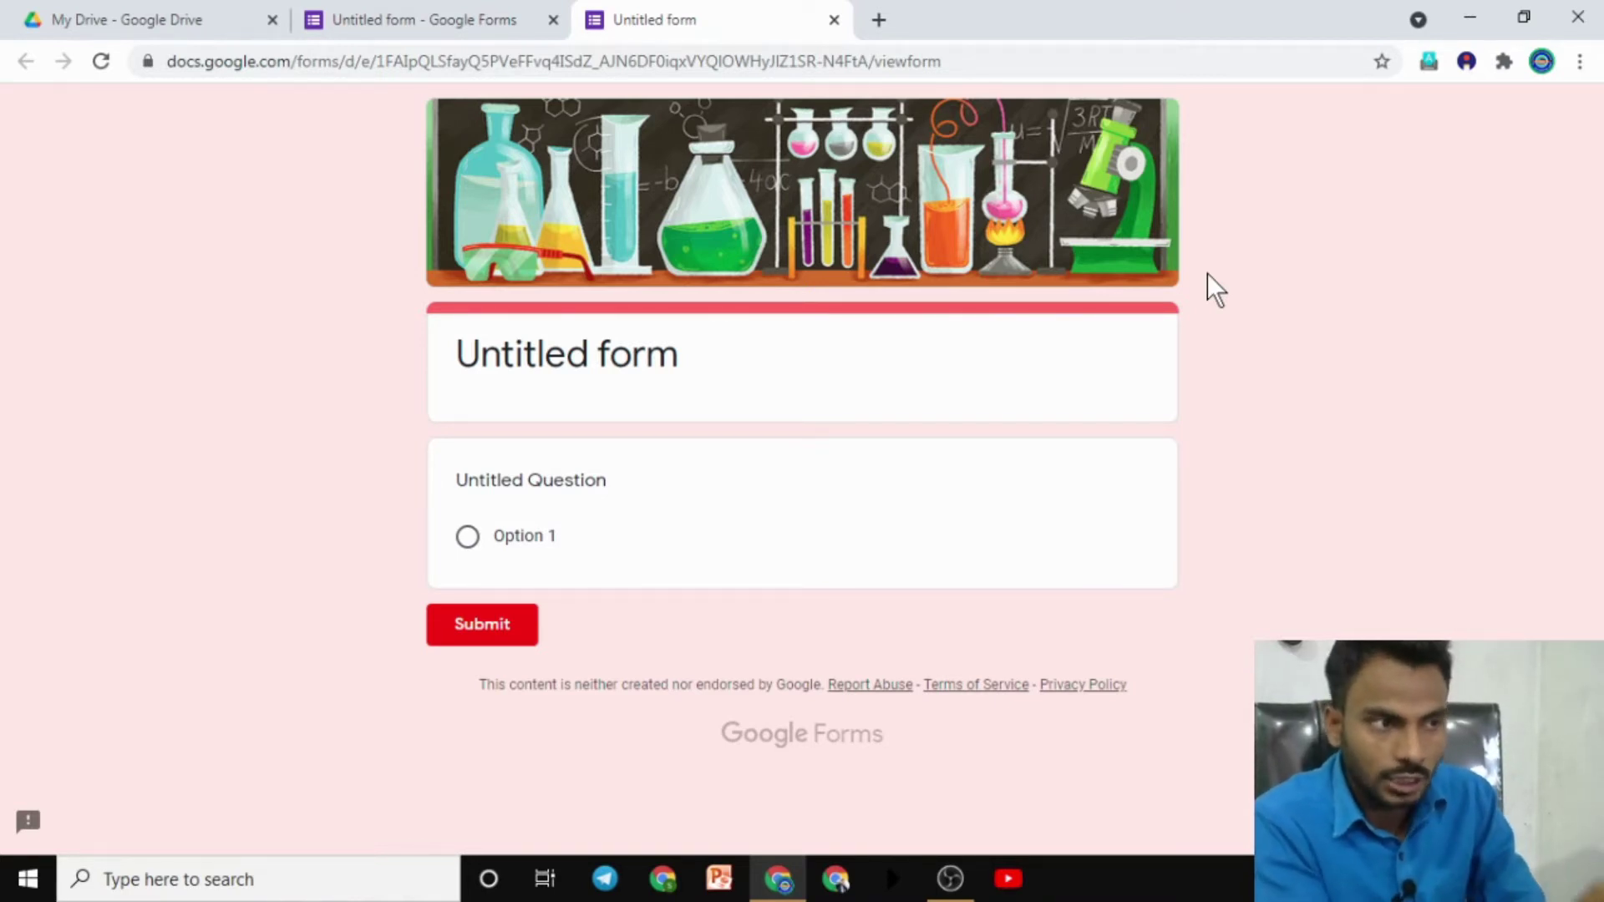
{"action": "left_click", "coordinate": [509, 19]}
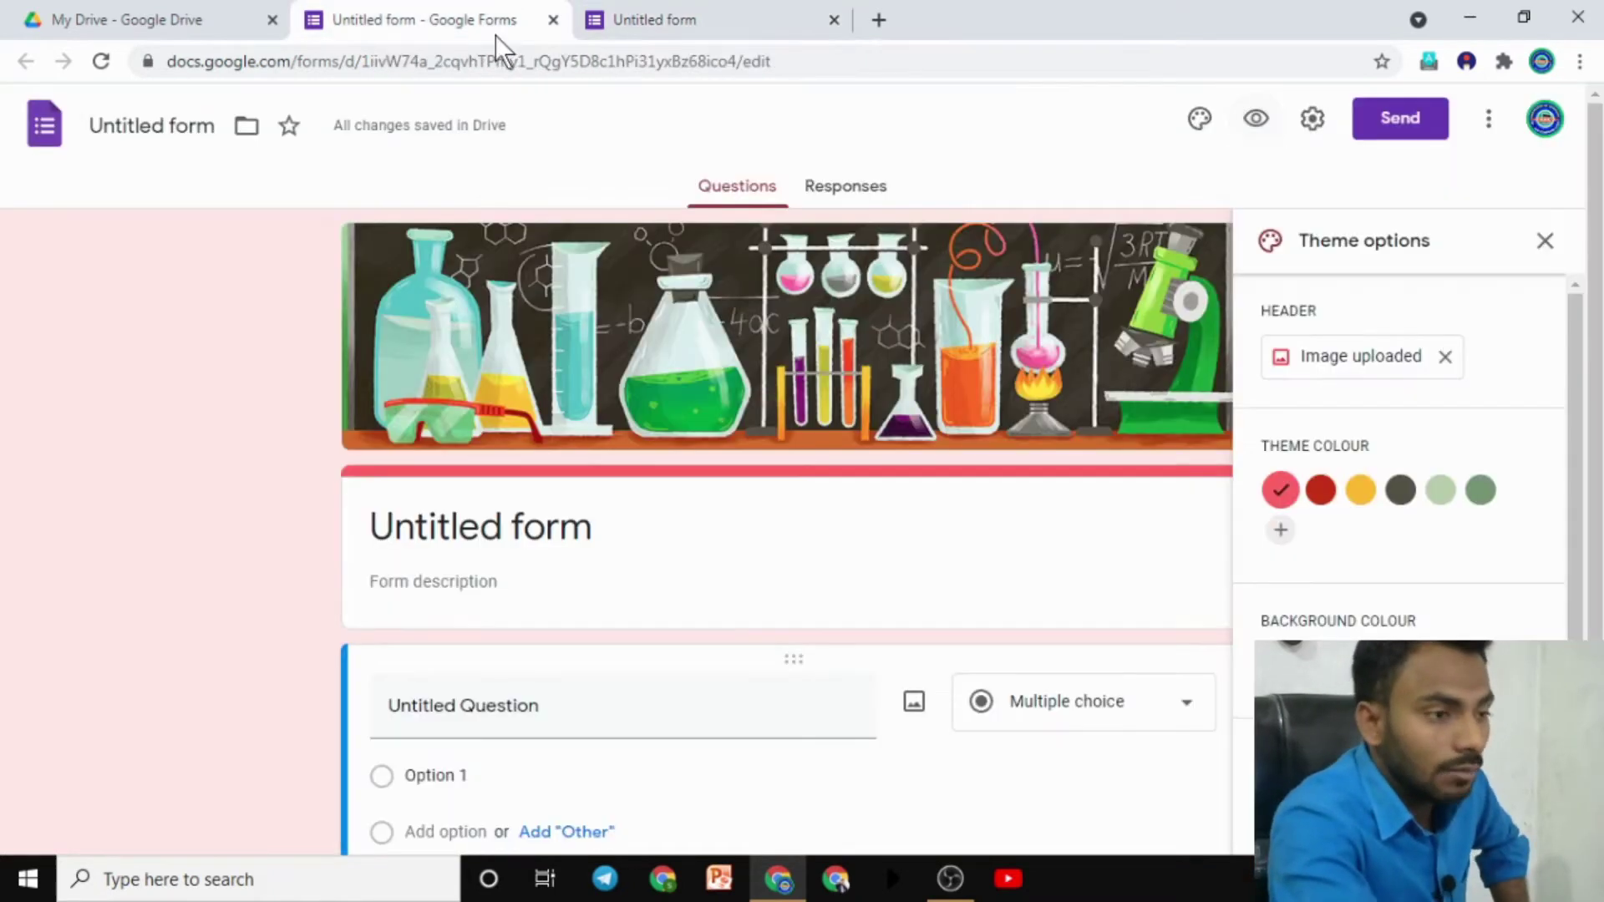
Step: Replace the form's header image with the "Job after DCA" picture uploaded from Downloads and preview the form
{"action": "left_click", "coordinate": [1446, 359]}
{"action": "left_click", "coordinate": [1406, 361]}
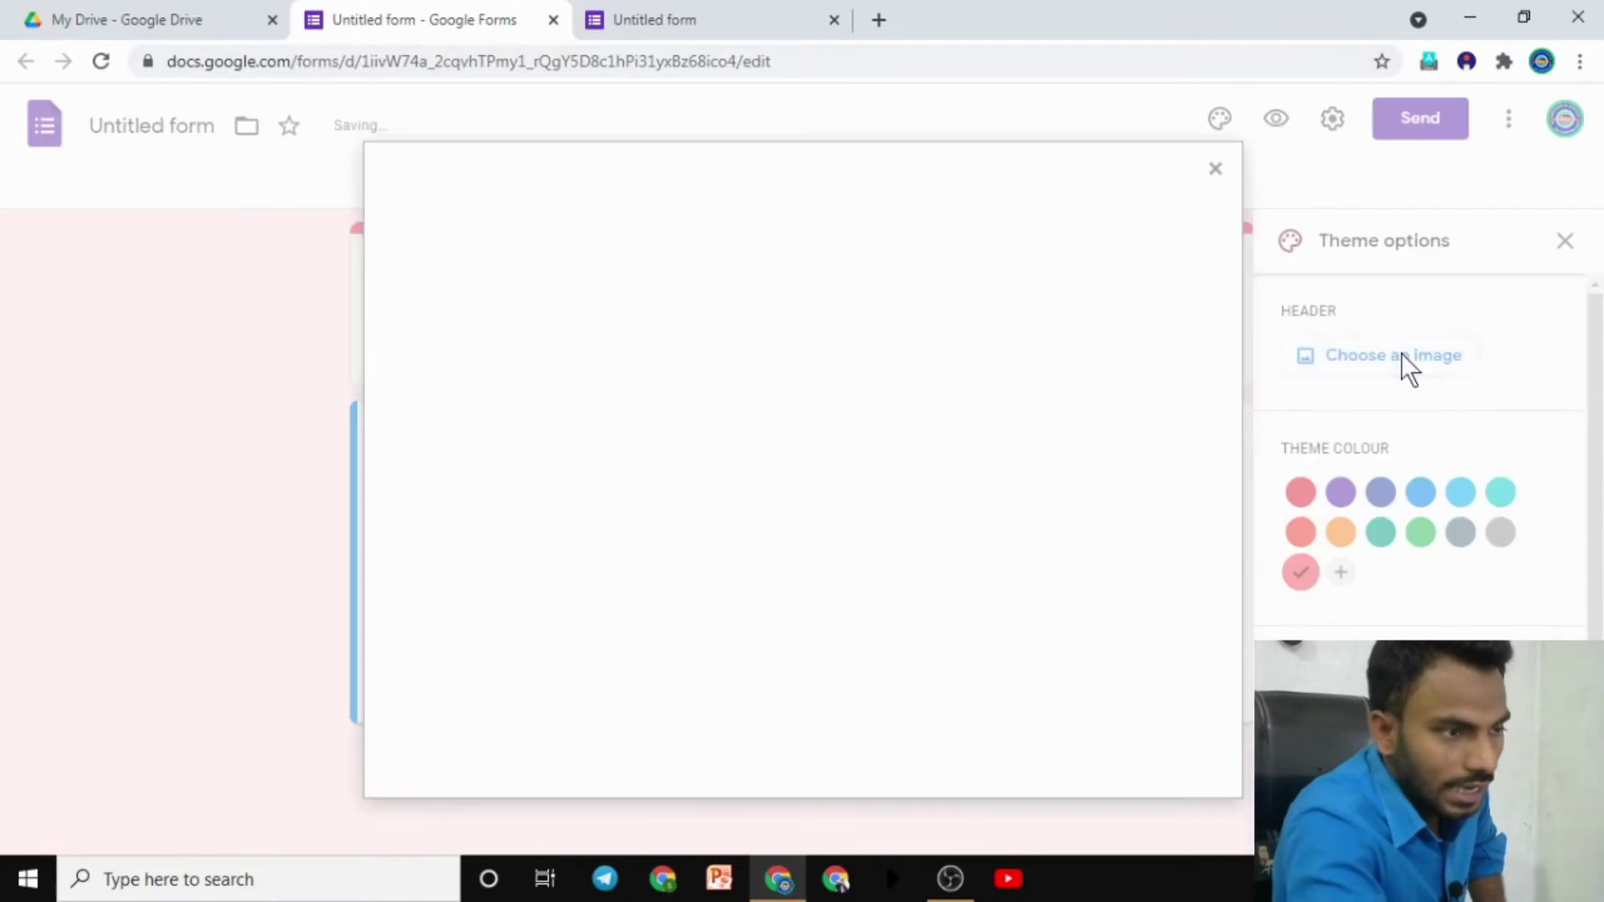
{"action": "left_click", "coordinate": [576, 264]}
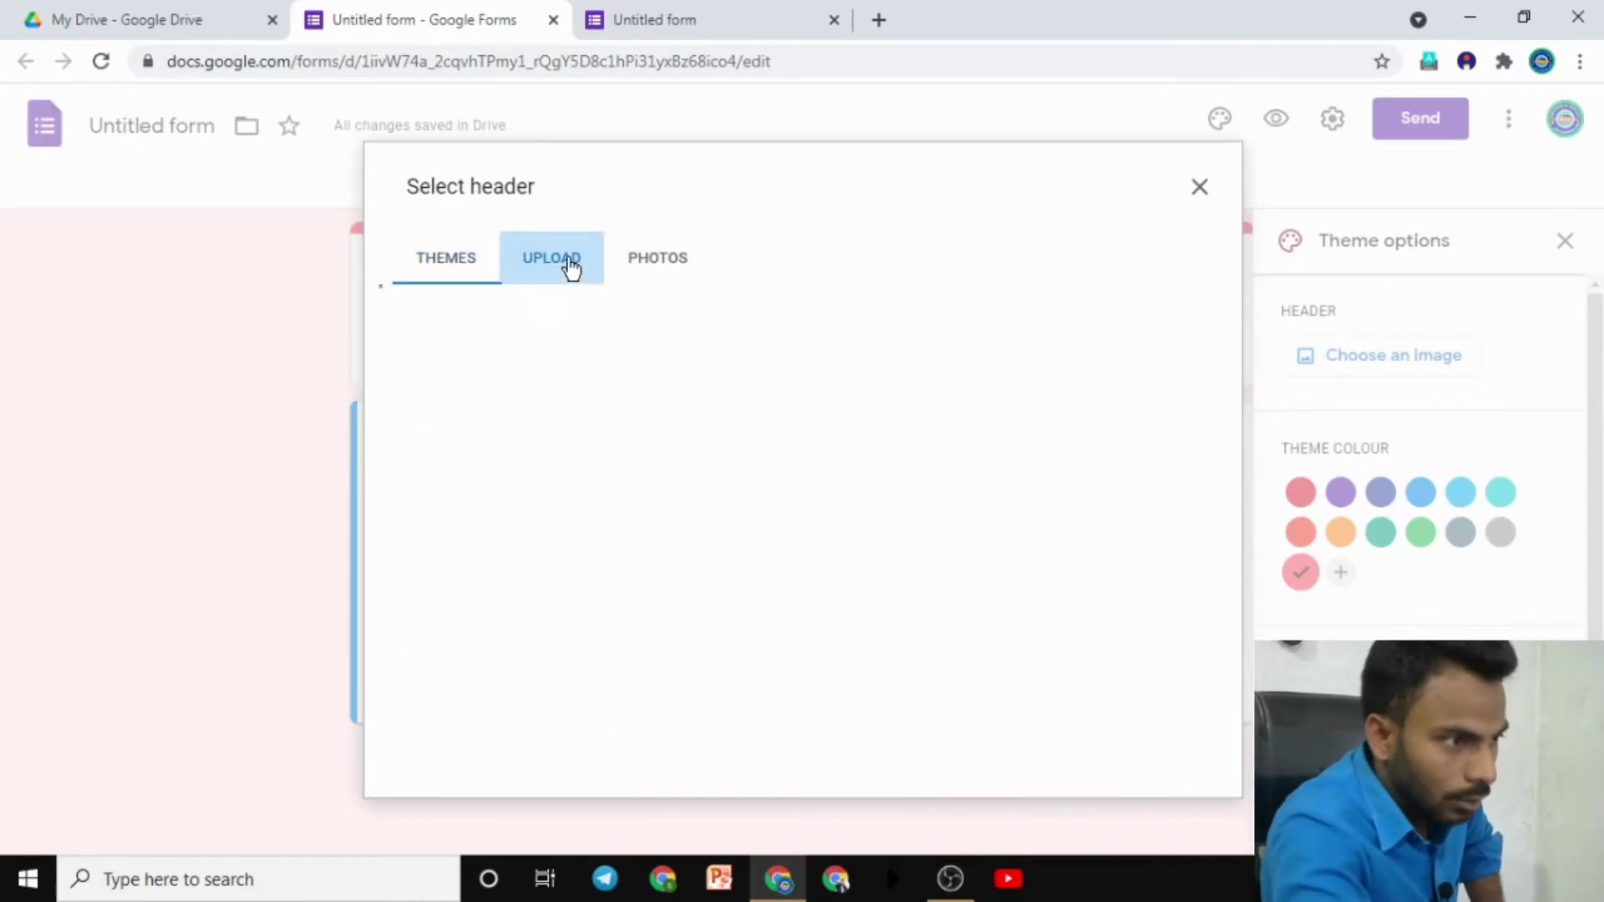
{"action": "left_click", "coordinate": [664, 264]}
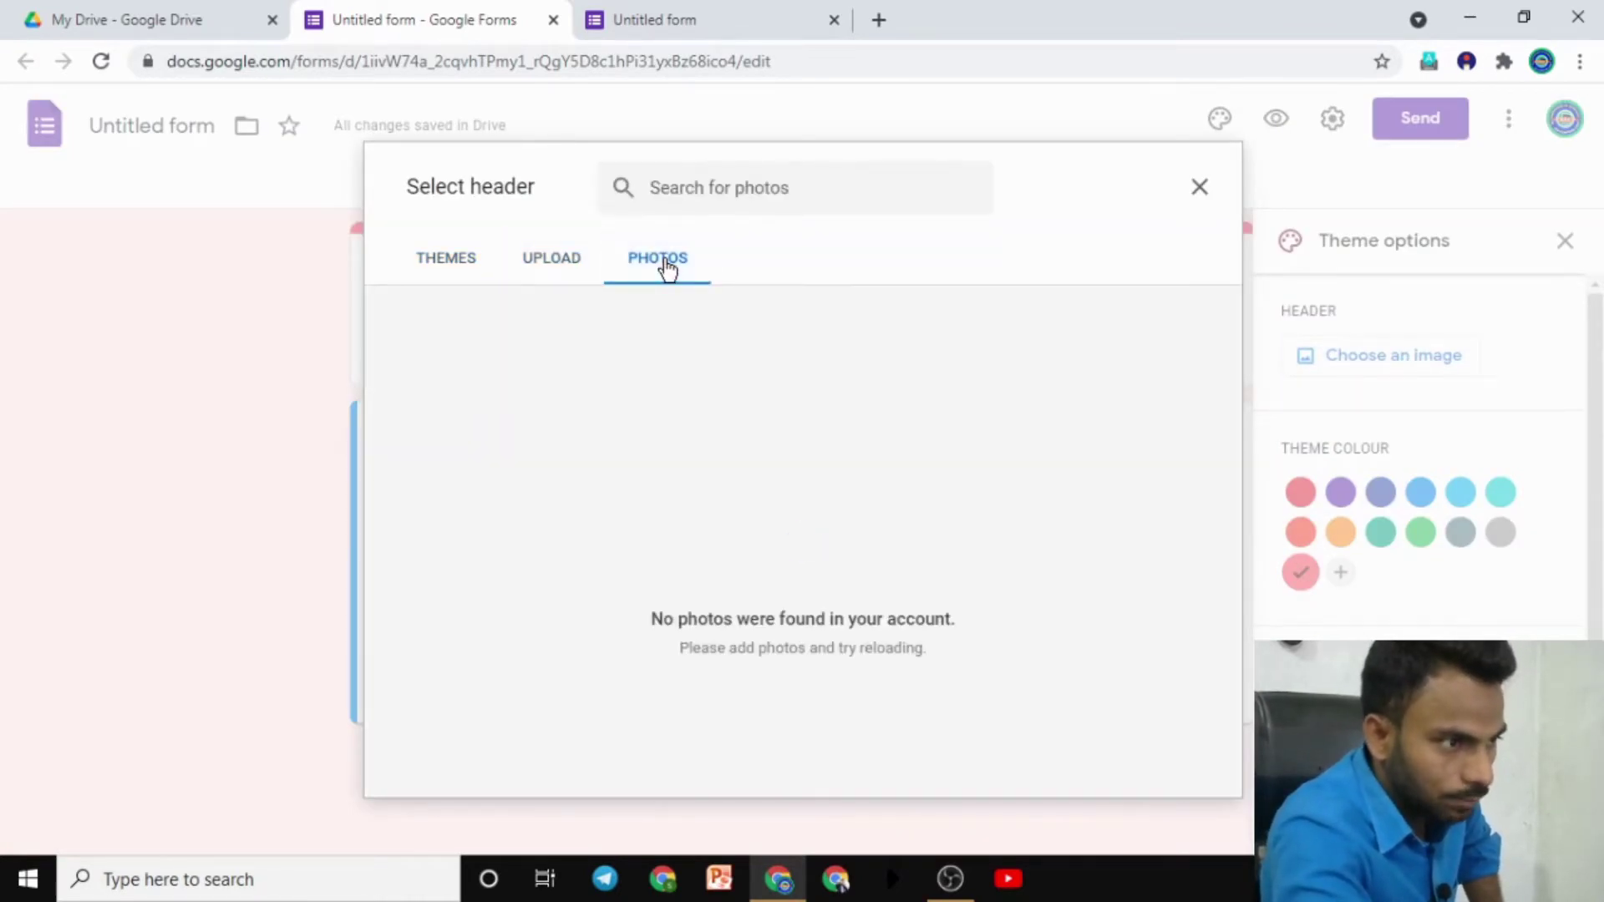
{"action": "left_click", "coordinate": [576, 266]}
{"action": "left_click", "coordinate": [814, 611]}
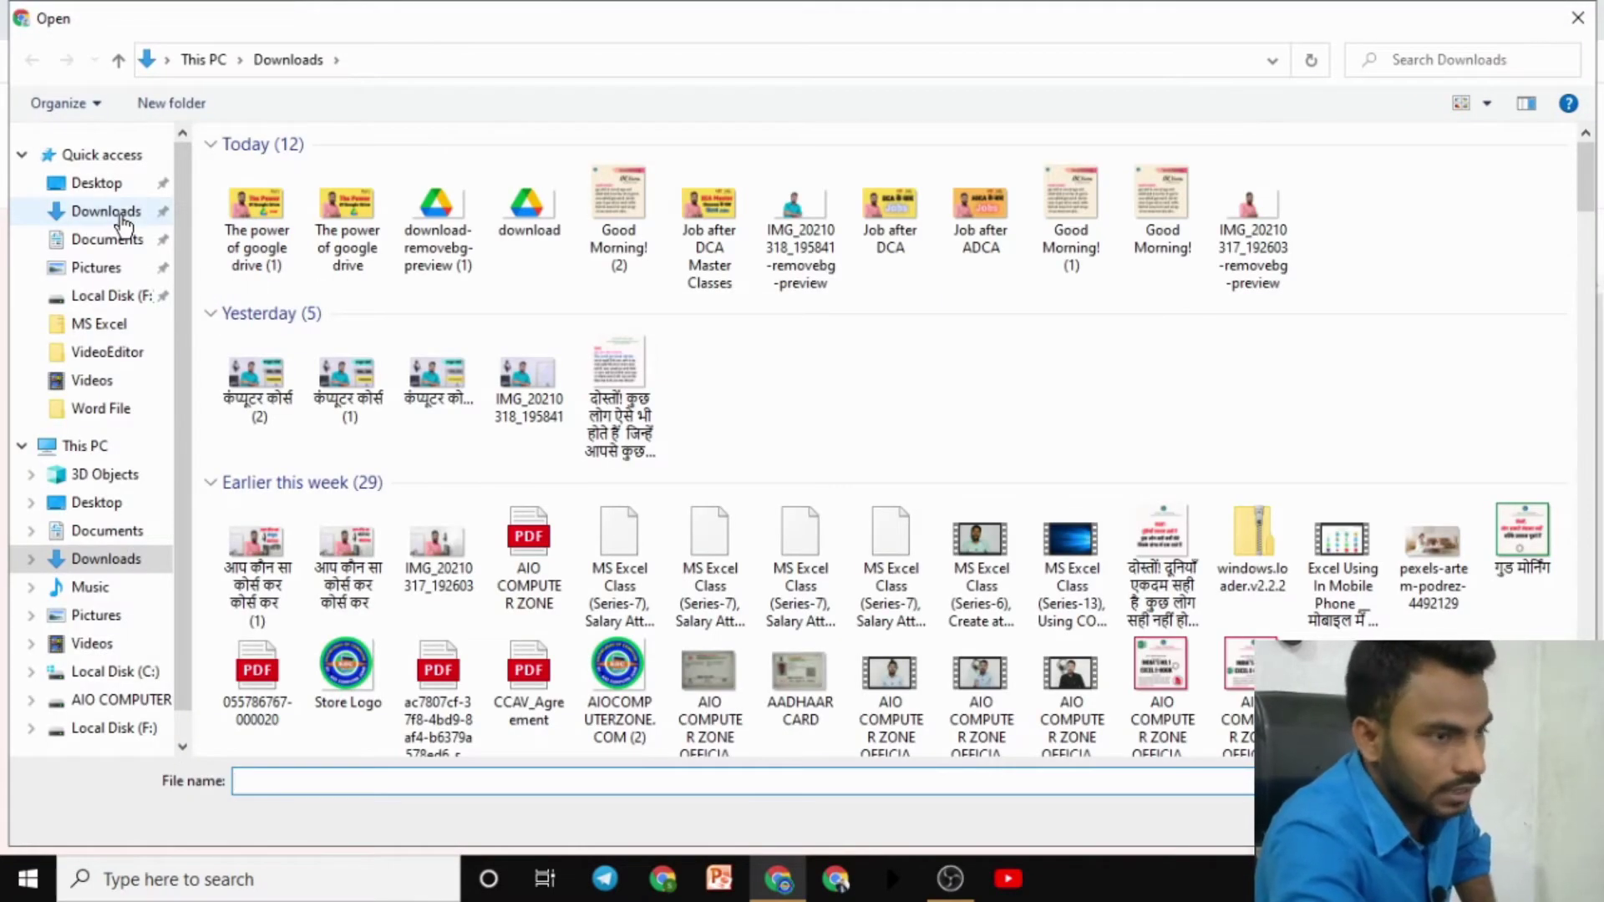
{"action": "double_click", "coordinate": [902, 219]}
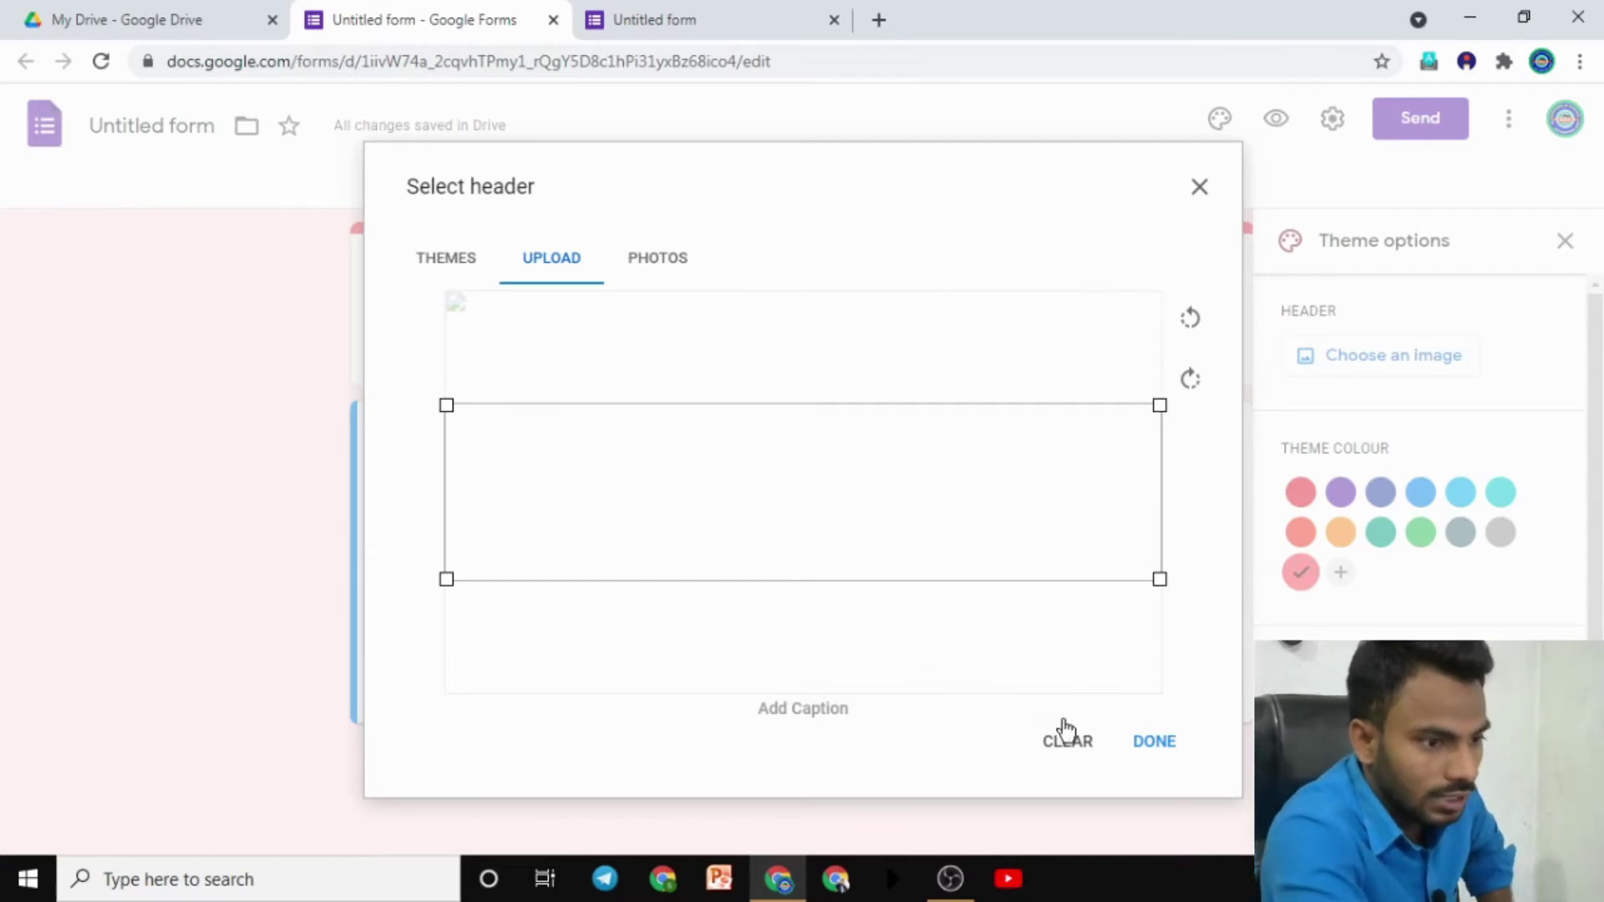
{"action": "left_click", "coordinate": [1143, 741]}
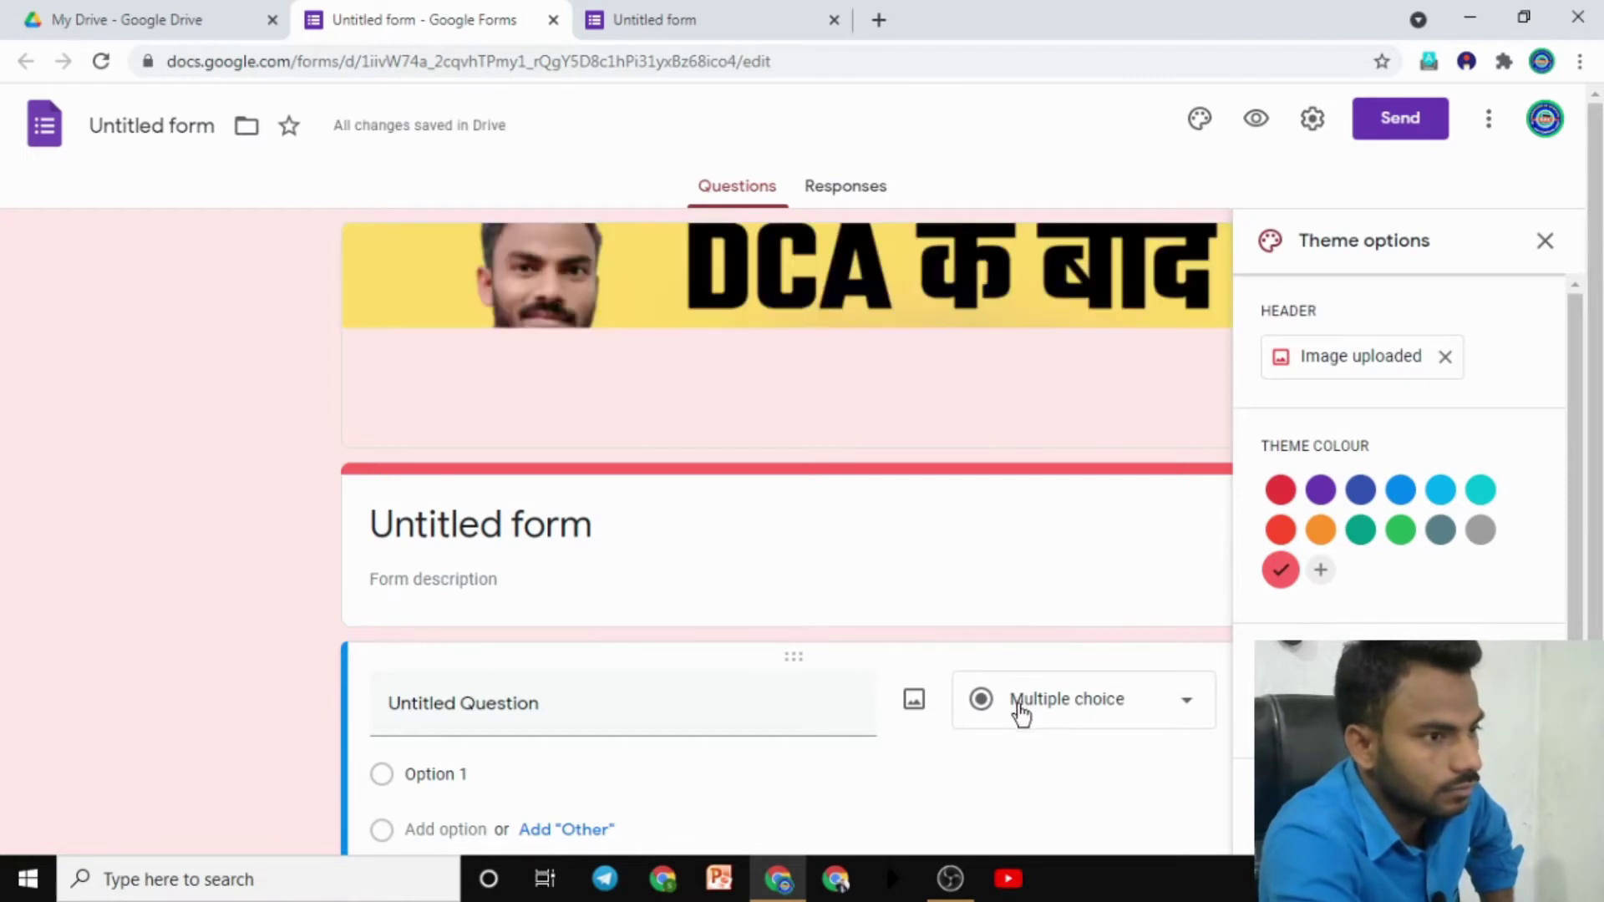
{"action": "left_click", "coordinate": [1257, 121]}
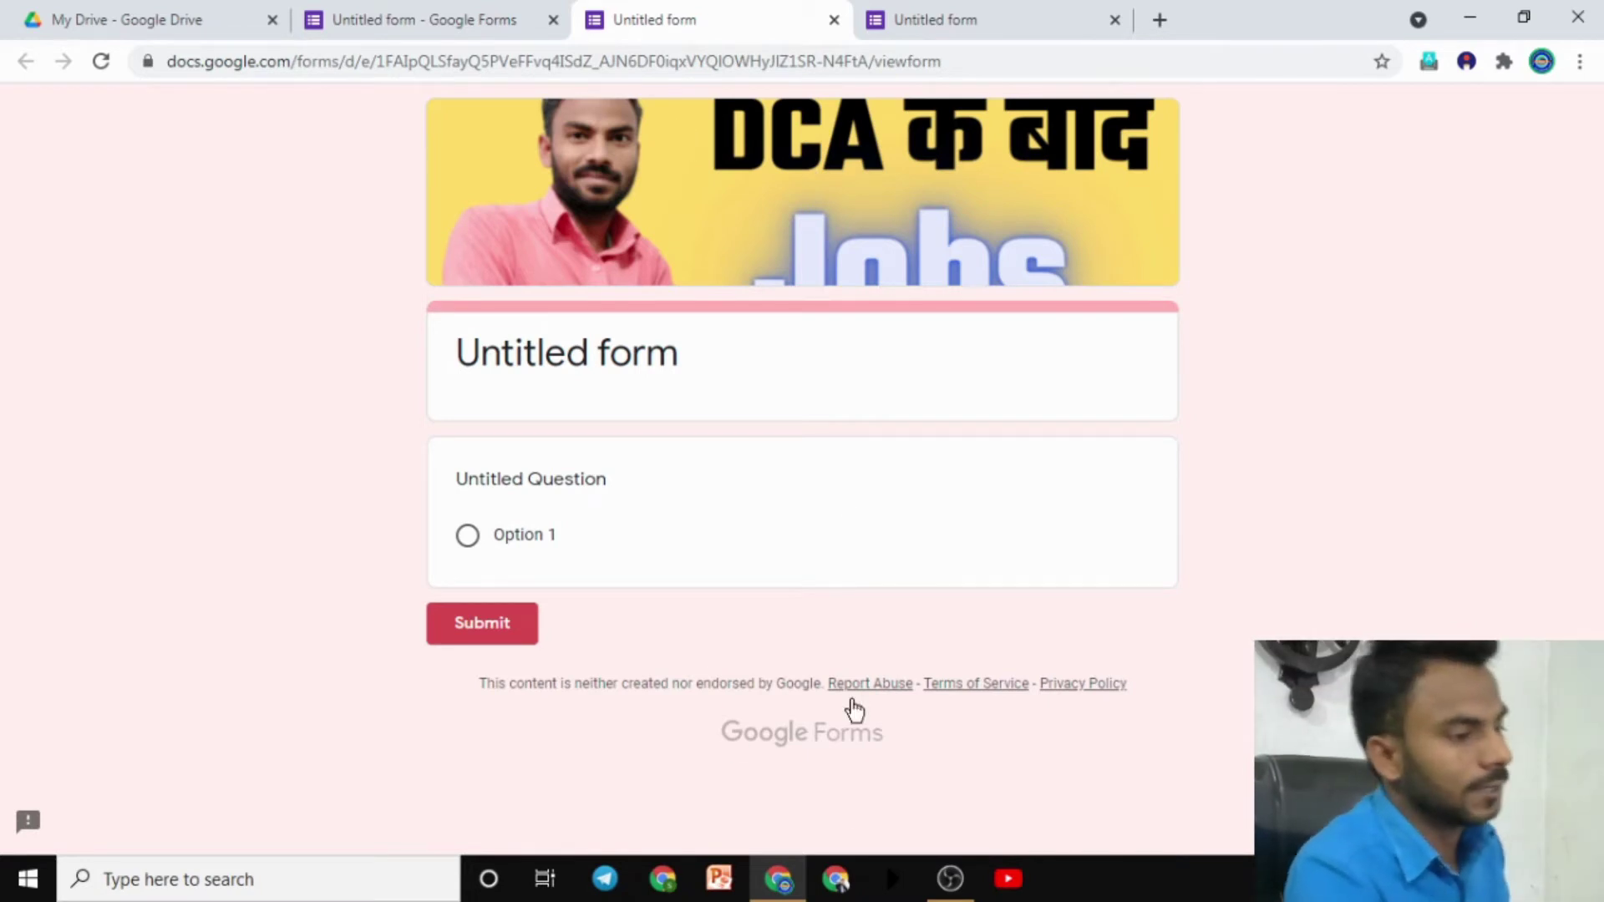
{"action": "left_click", "coordinate": [423, 17]}
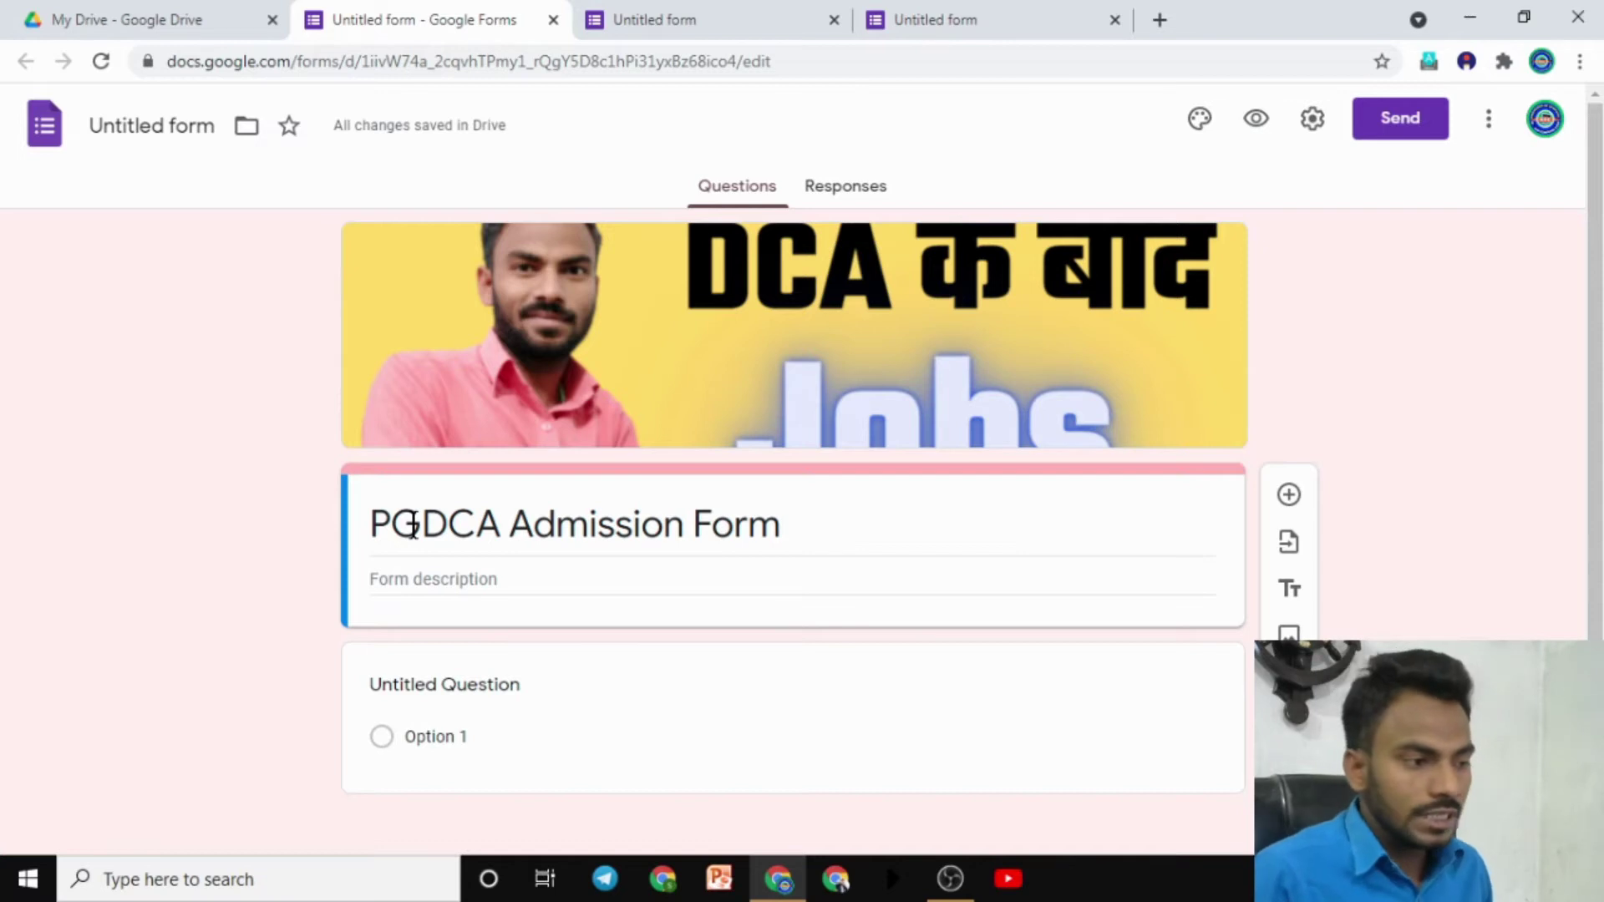
Step: Enter "Valid: 20 March - 25 March 2021" as the form description
{"action": "left_click", "coordinate": [428, 577]}
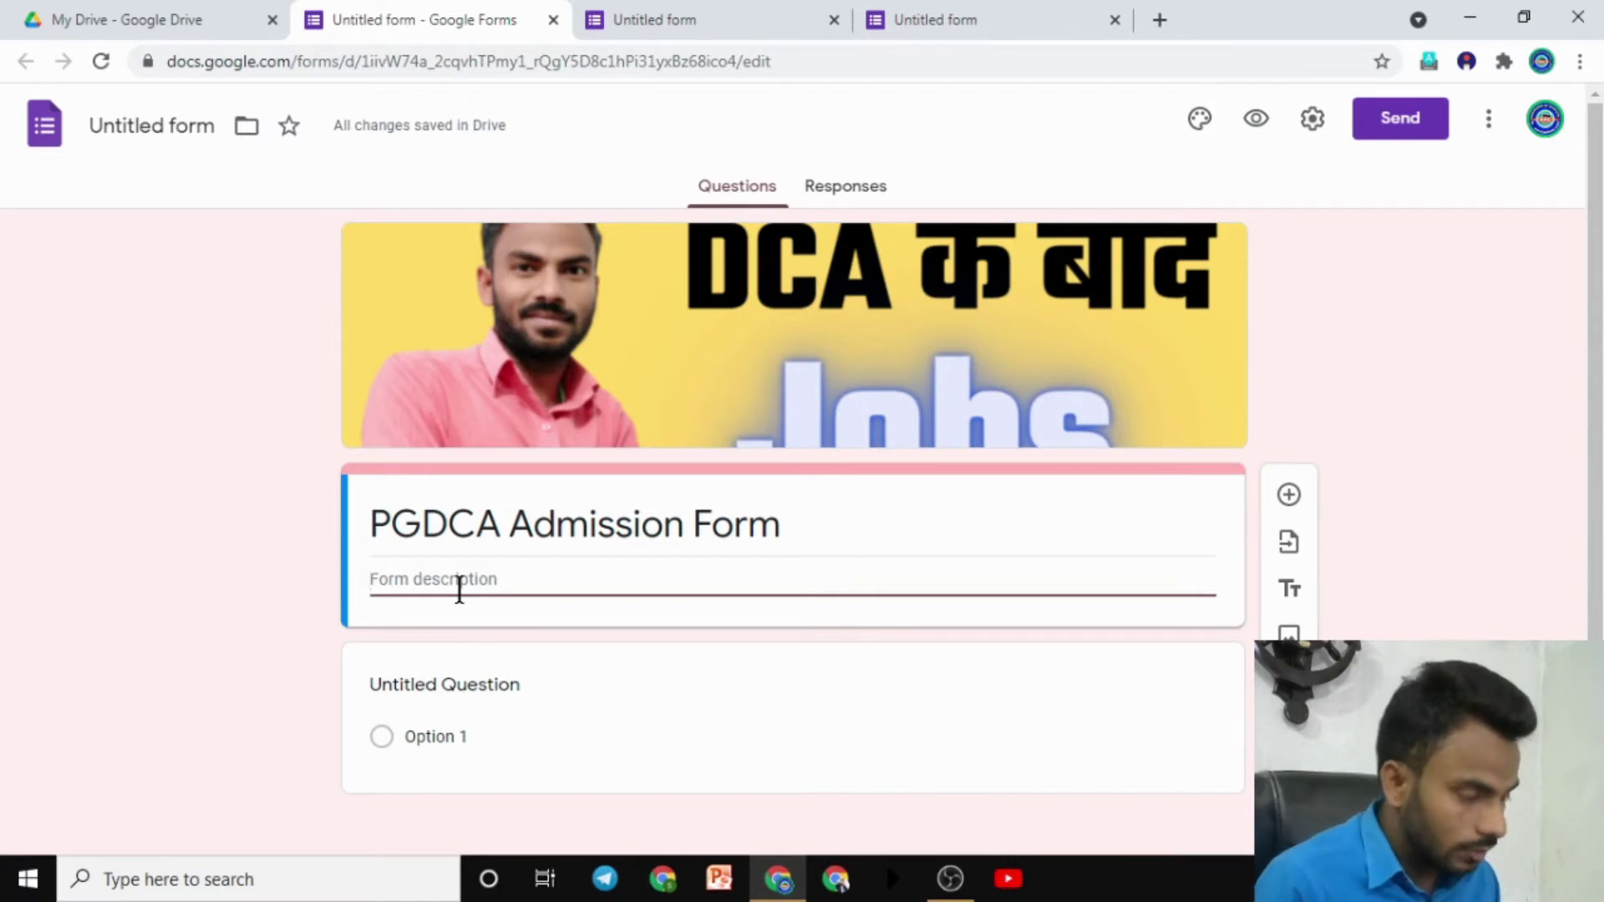
{"action": "type", "text": "Ad"}
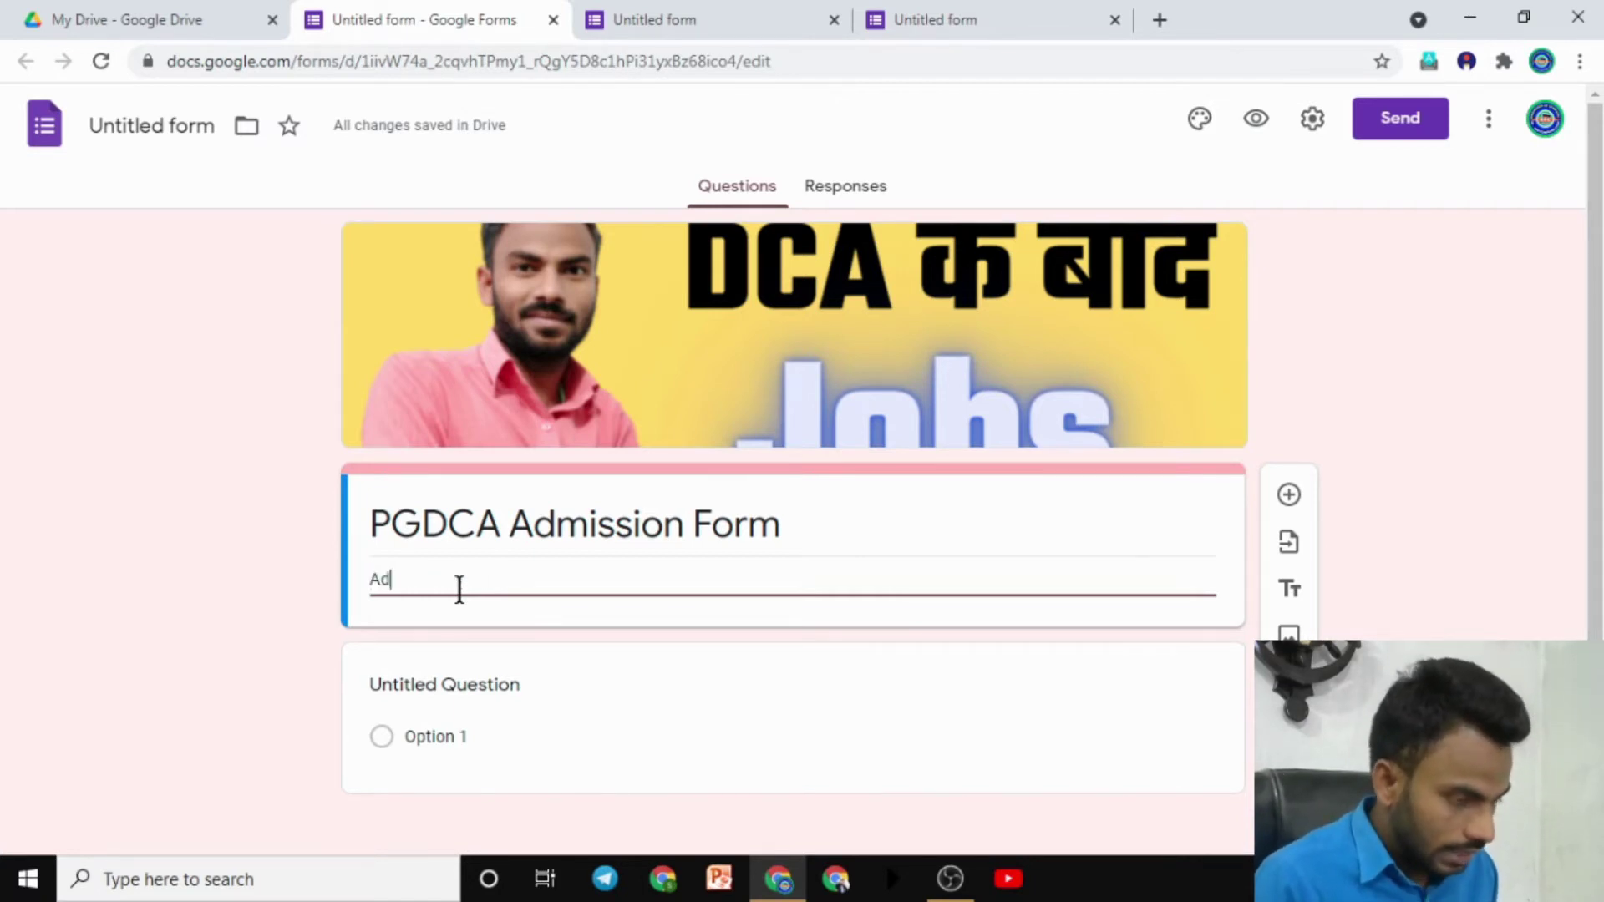
{"action": "key", "text": "BackSpace"}
{"action": "key", "text": "BackSpace"}
{"action": "type", "text": "Valid: "}
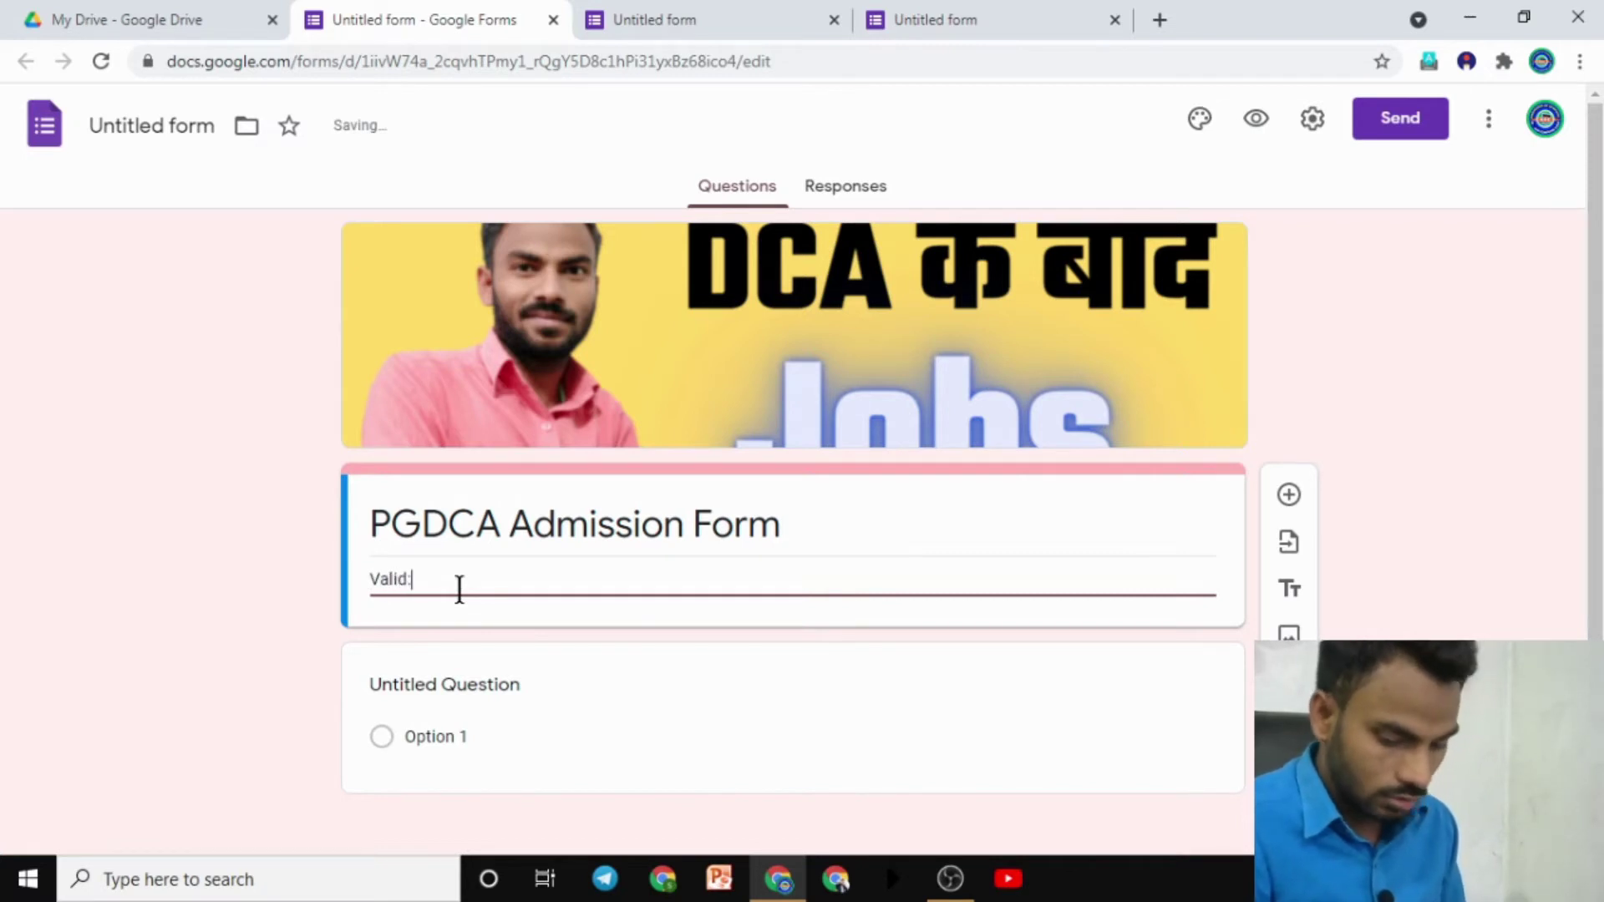
{"action": "type", "text": "20"}
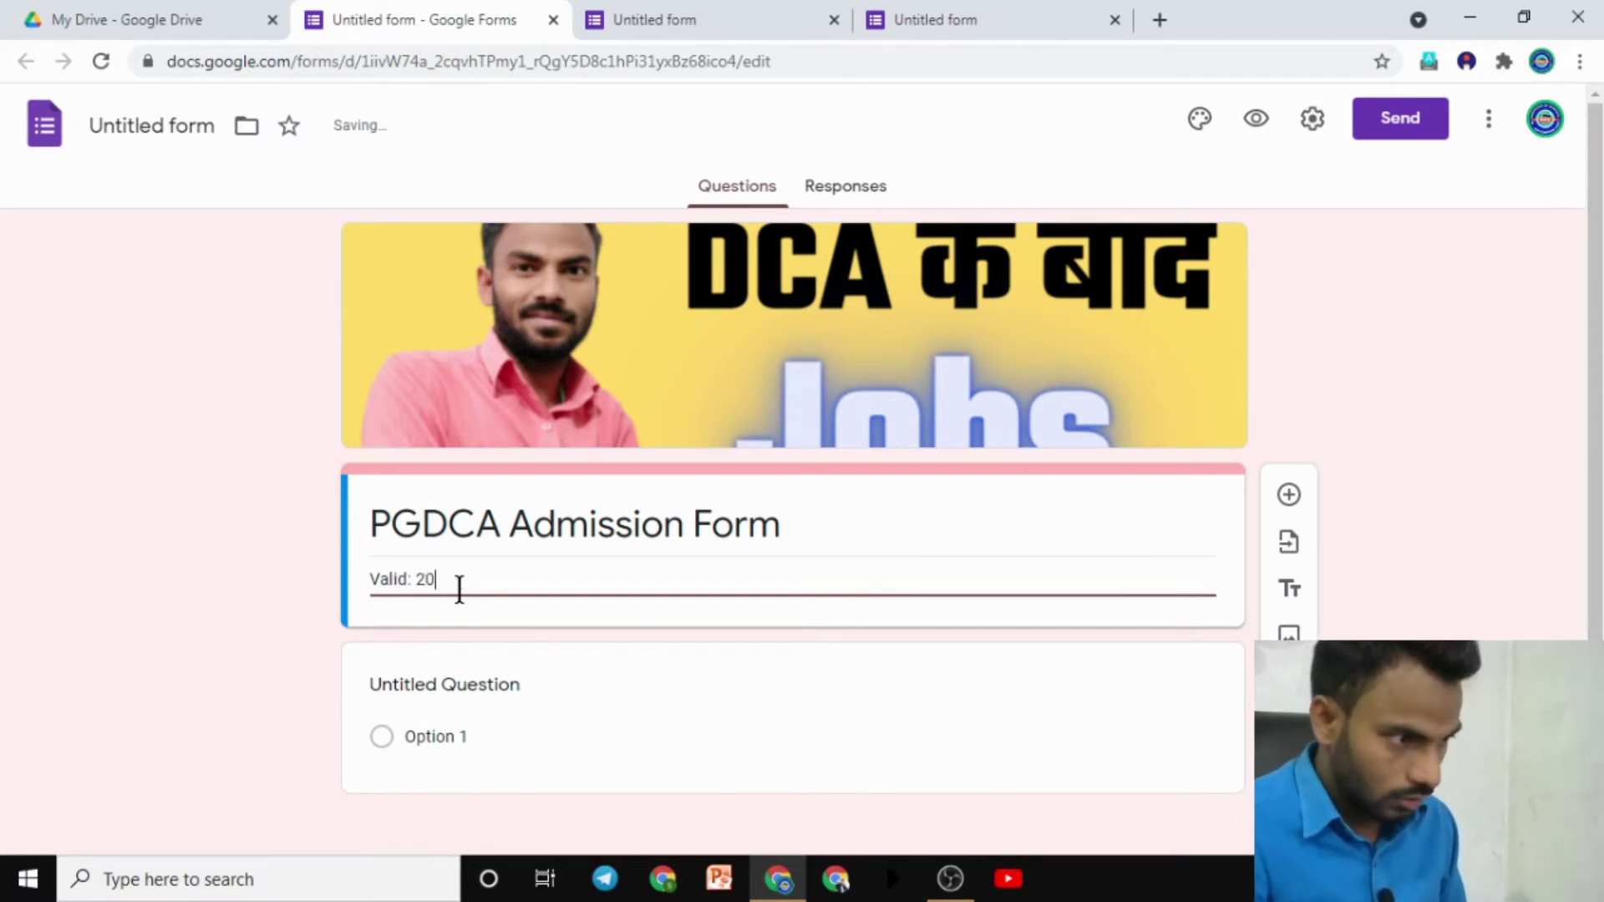
{"action": "type", "text": " March "}
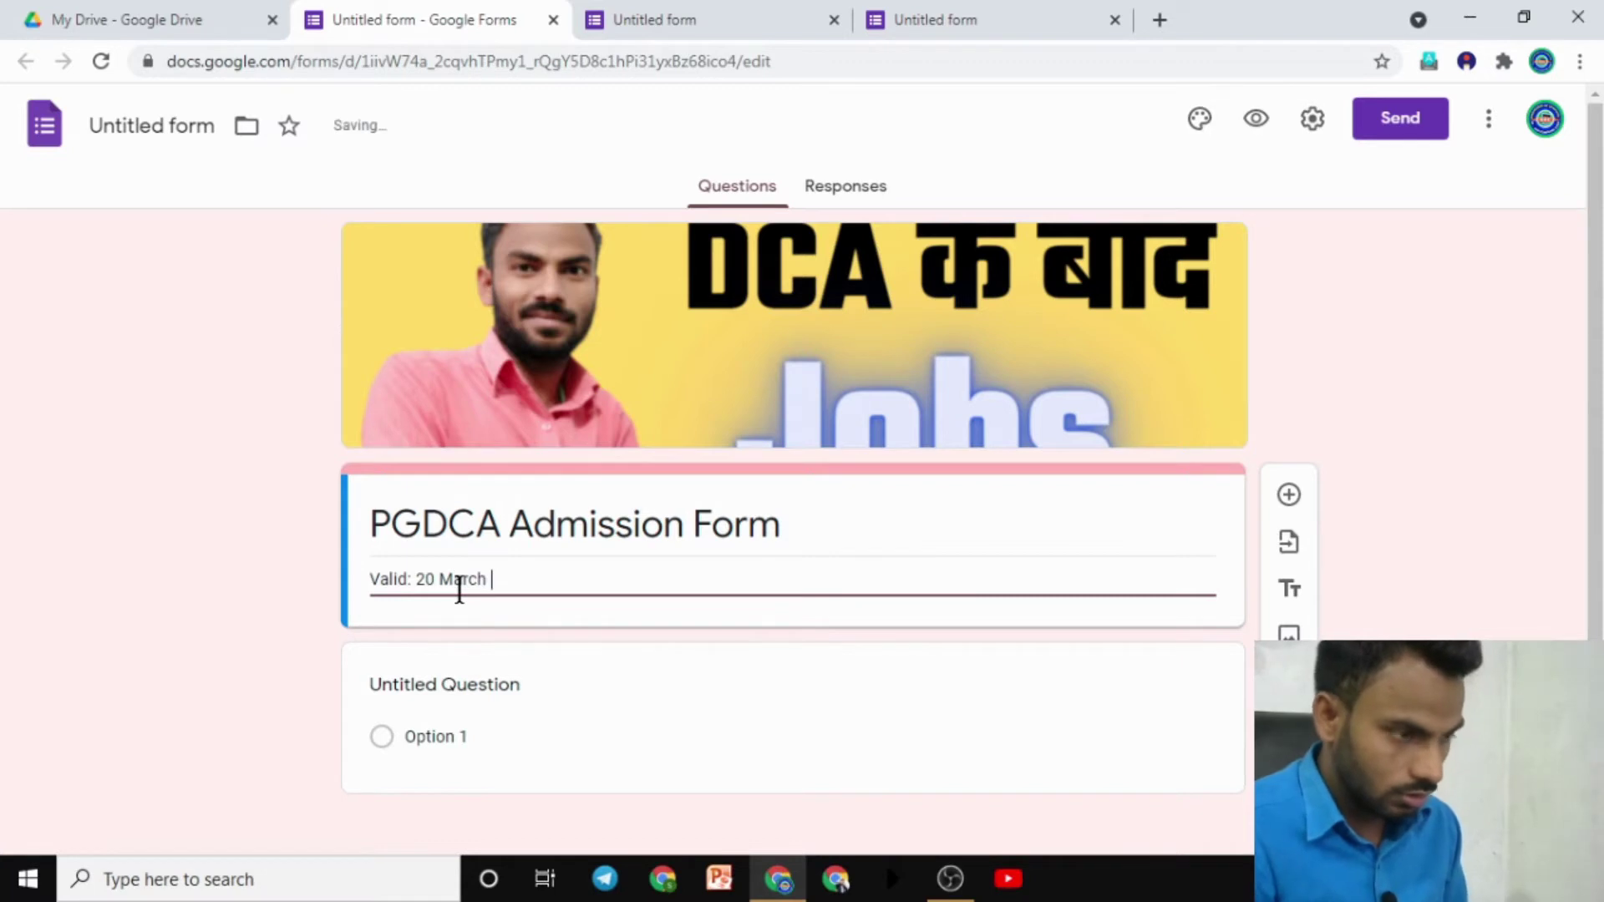
{"action": "type", "text": "- 25 march"}
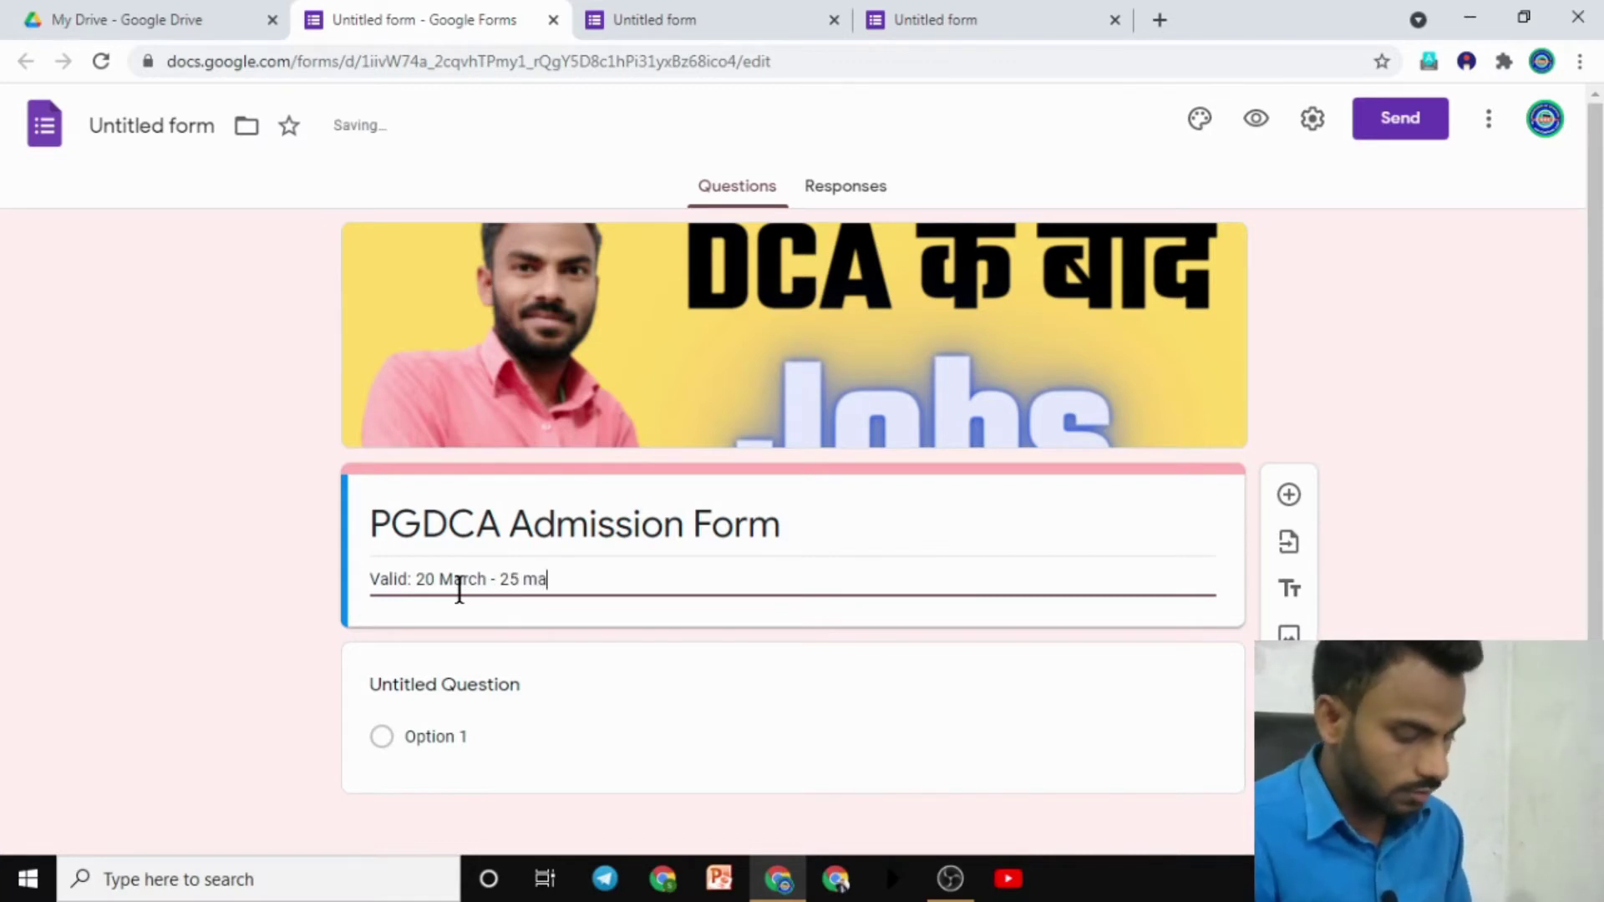
{"action": "key", "text": "BackSpace"}
{"action": "key", "text": "BackSpace"}
{"action": "key", "text": "BackSpace"}
{"action": "key", "text": "BackSpace"}
{"action": "key", "text": "BackSpace"}
{"action": "type", "text": "March 2021"}
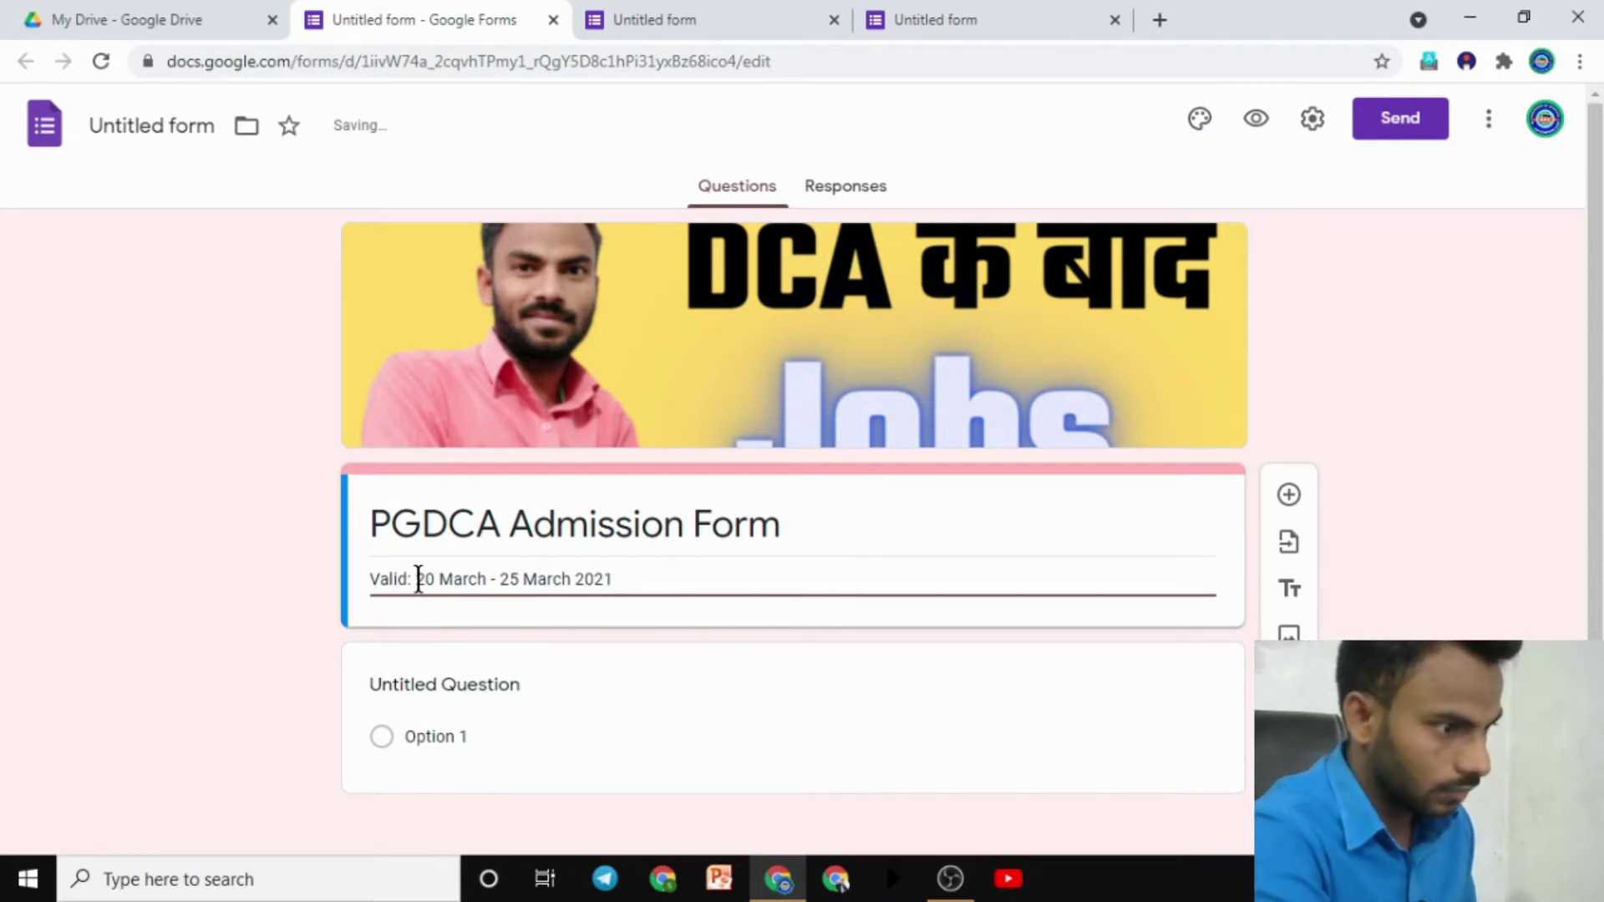
Step: Replace the word "Valid" in the form description with "Admission date"
{"action": "left_click_drag", "start_coordinate": [410, 576], "coordinate": [371, 578]}
{"action": "type", "text": "Admission date"}
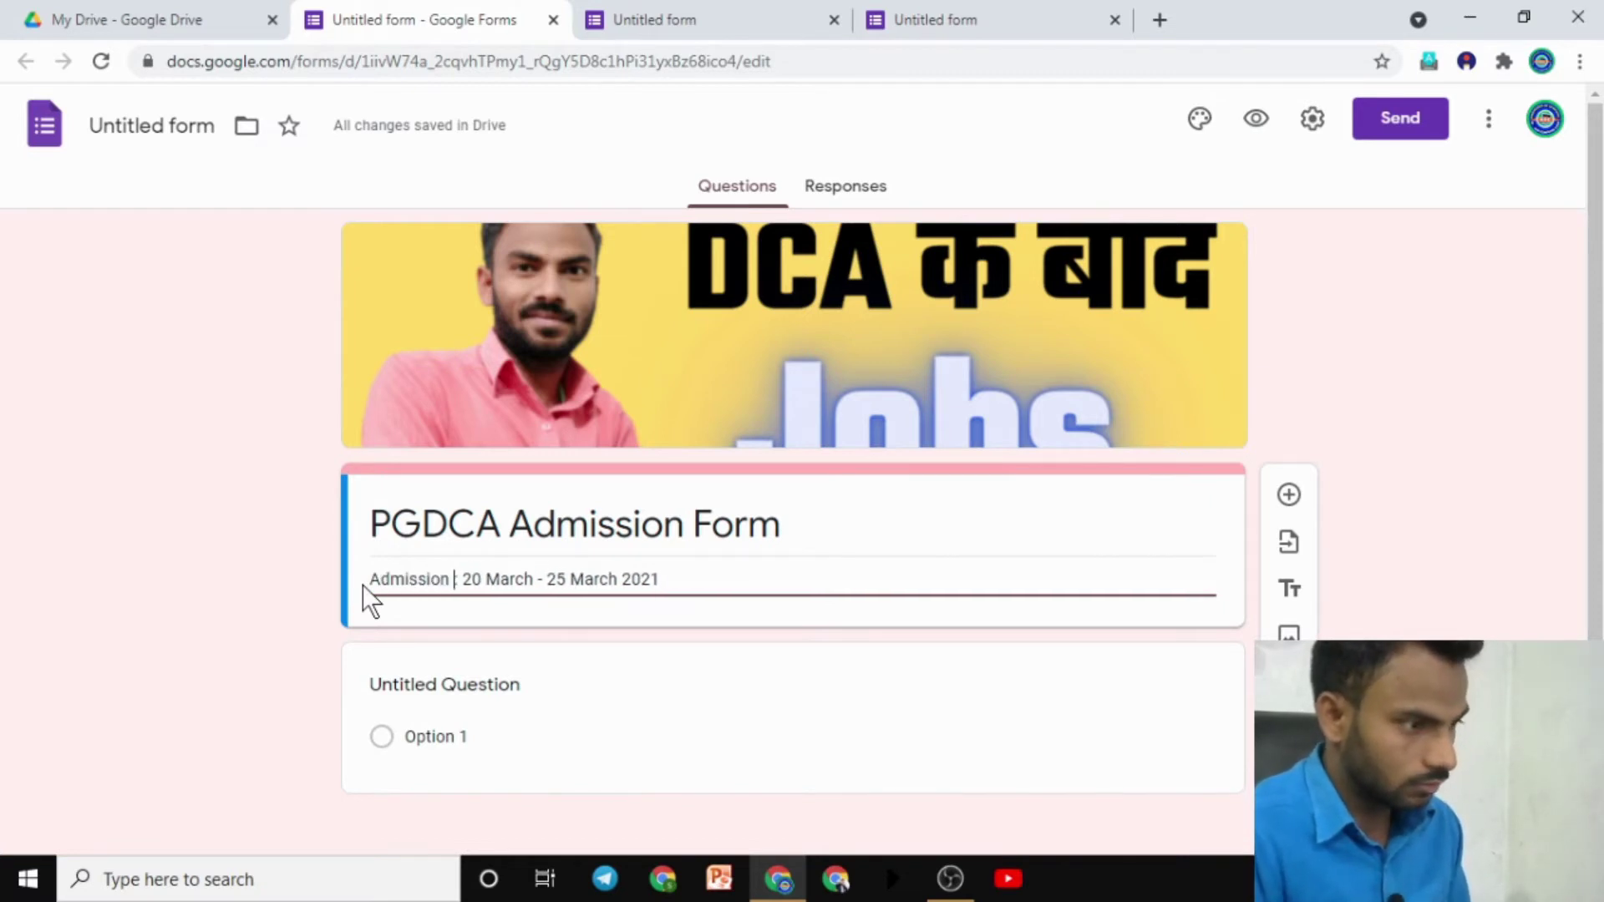
{"action": "type", "text": " :"}
{"action": "key", "text": "BackSpace"}
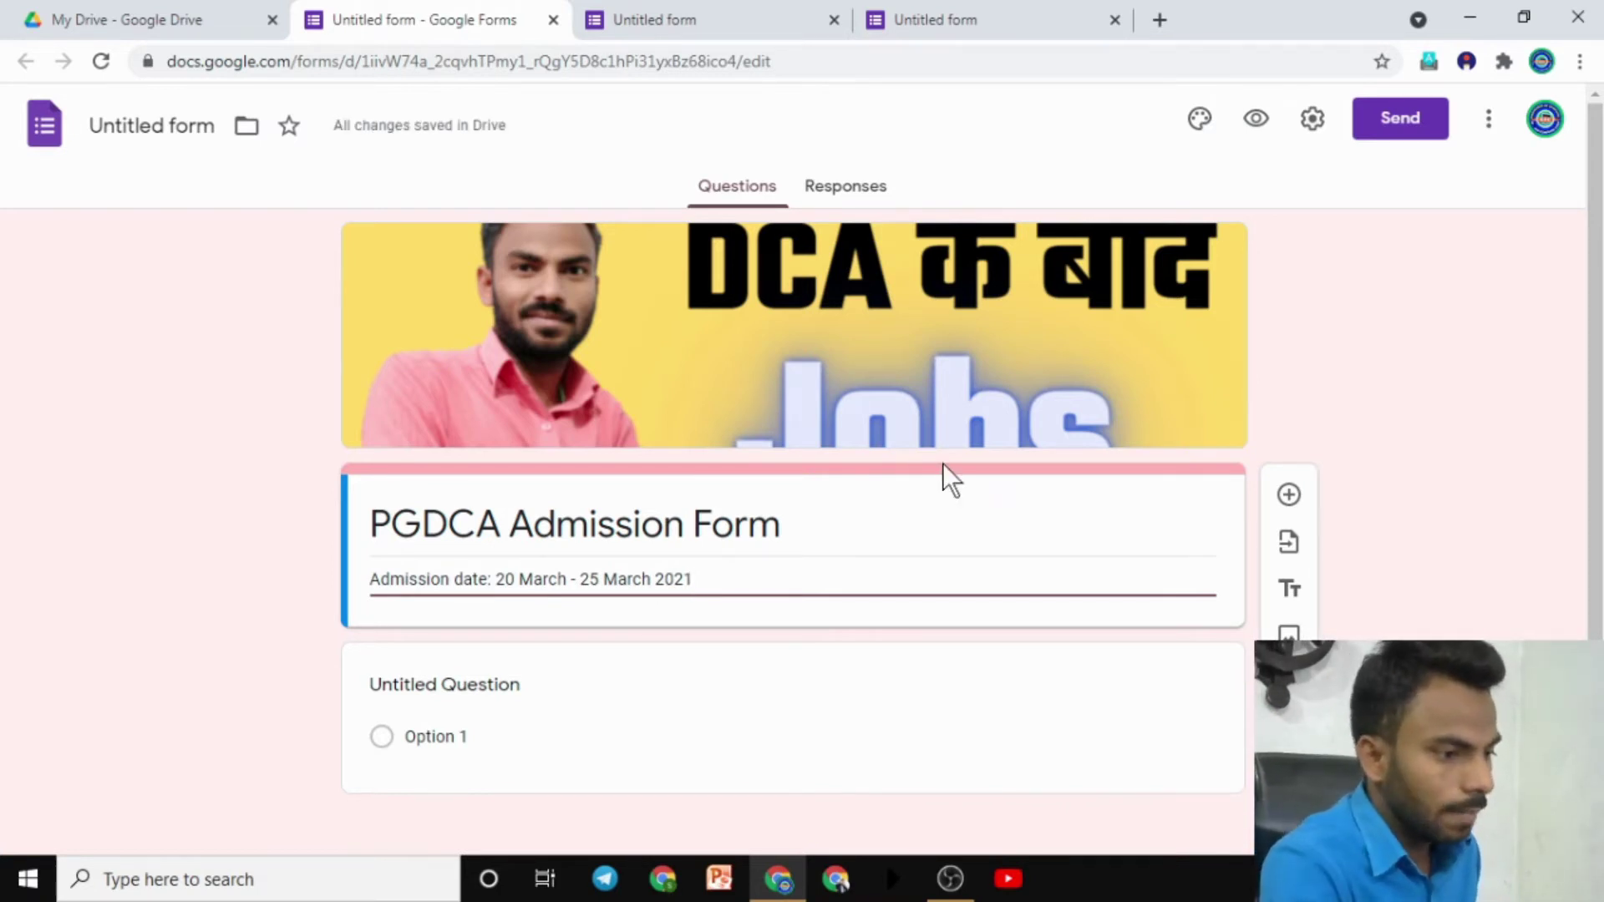
Step: Review the form's presentation settings and enable limiting to 1 response, collecting email addresses and editing after submit
{"action": "scroll", "coordinate": [1044, 514], "scroll_direction": "down", "scroll_amount": 1}
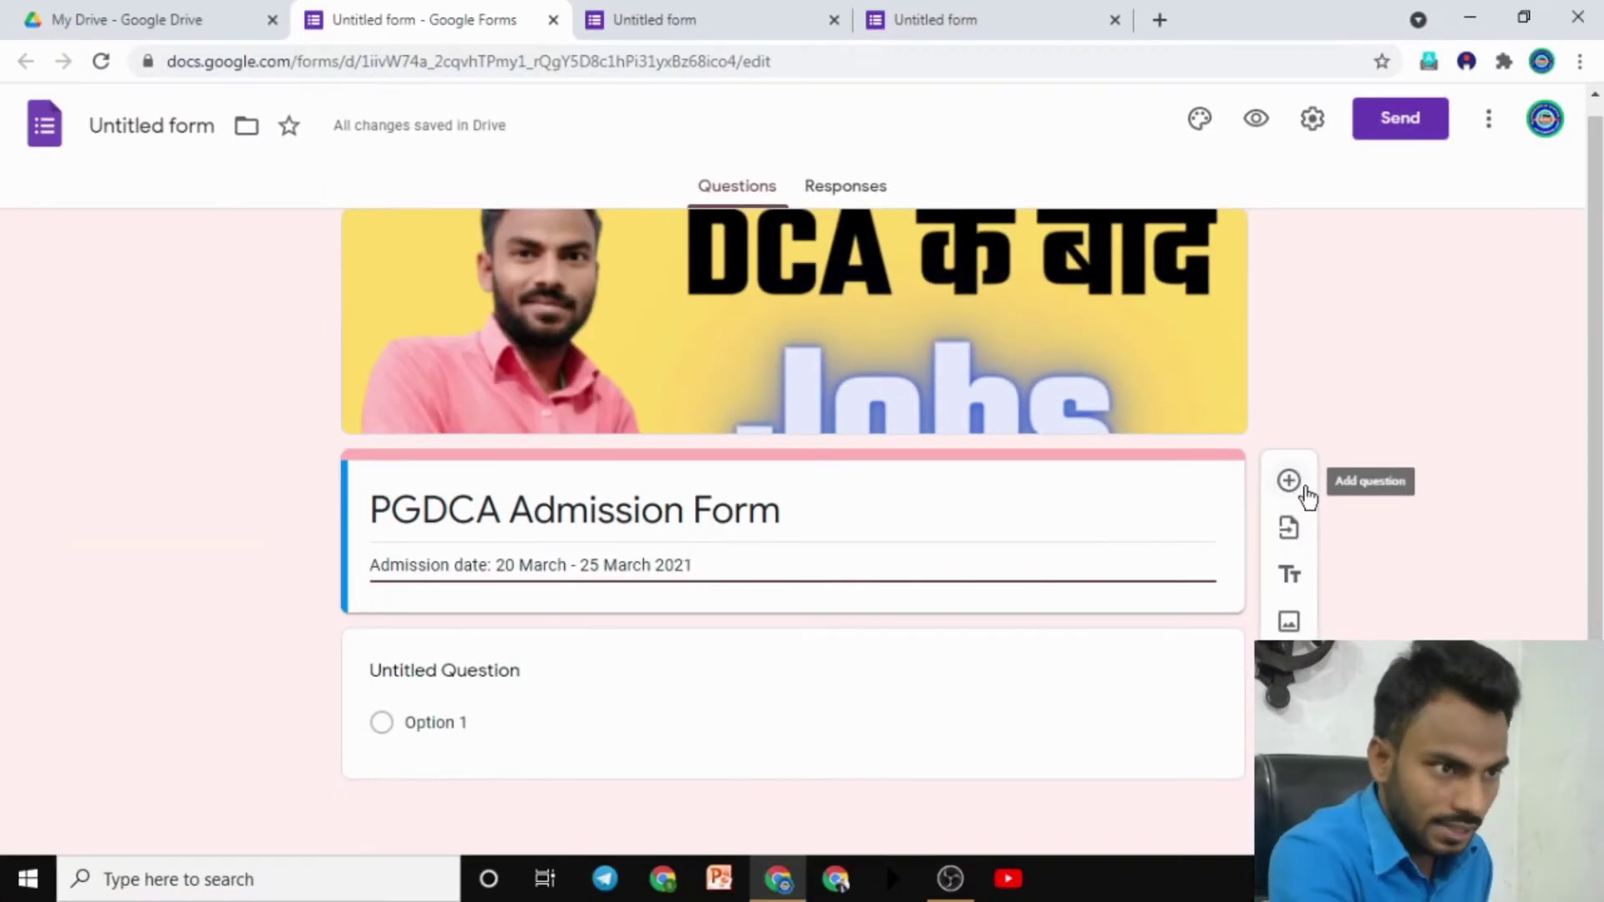
{"action": "left_click", "coordinate": [1315, 126]}
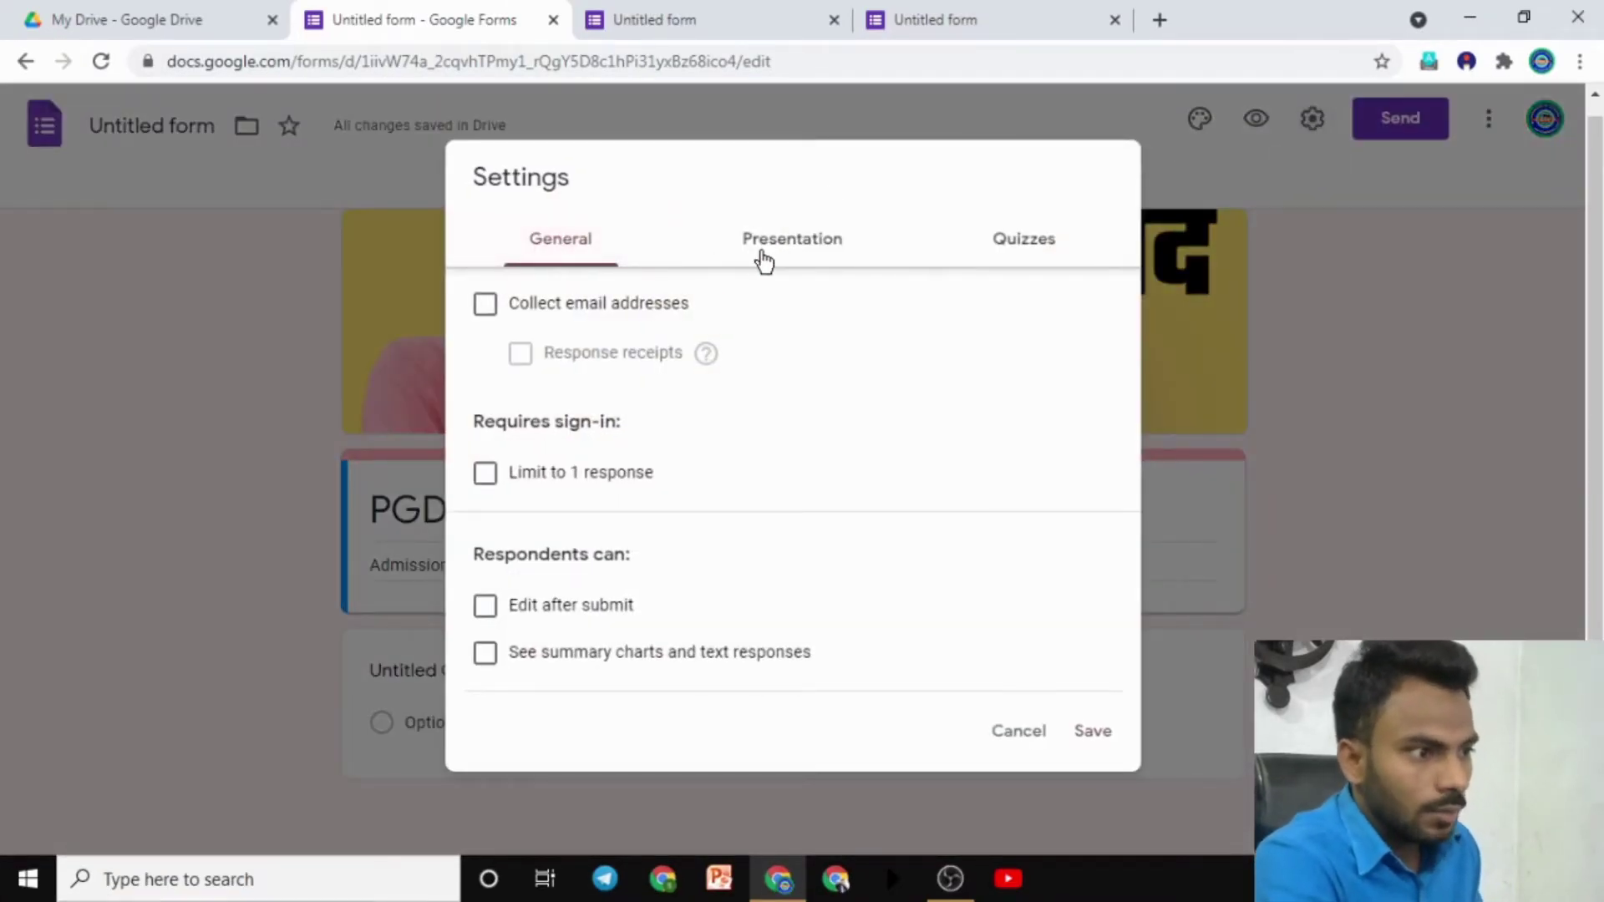
{"action": "left_click", "coordinate": [807, 260]}
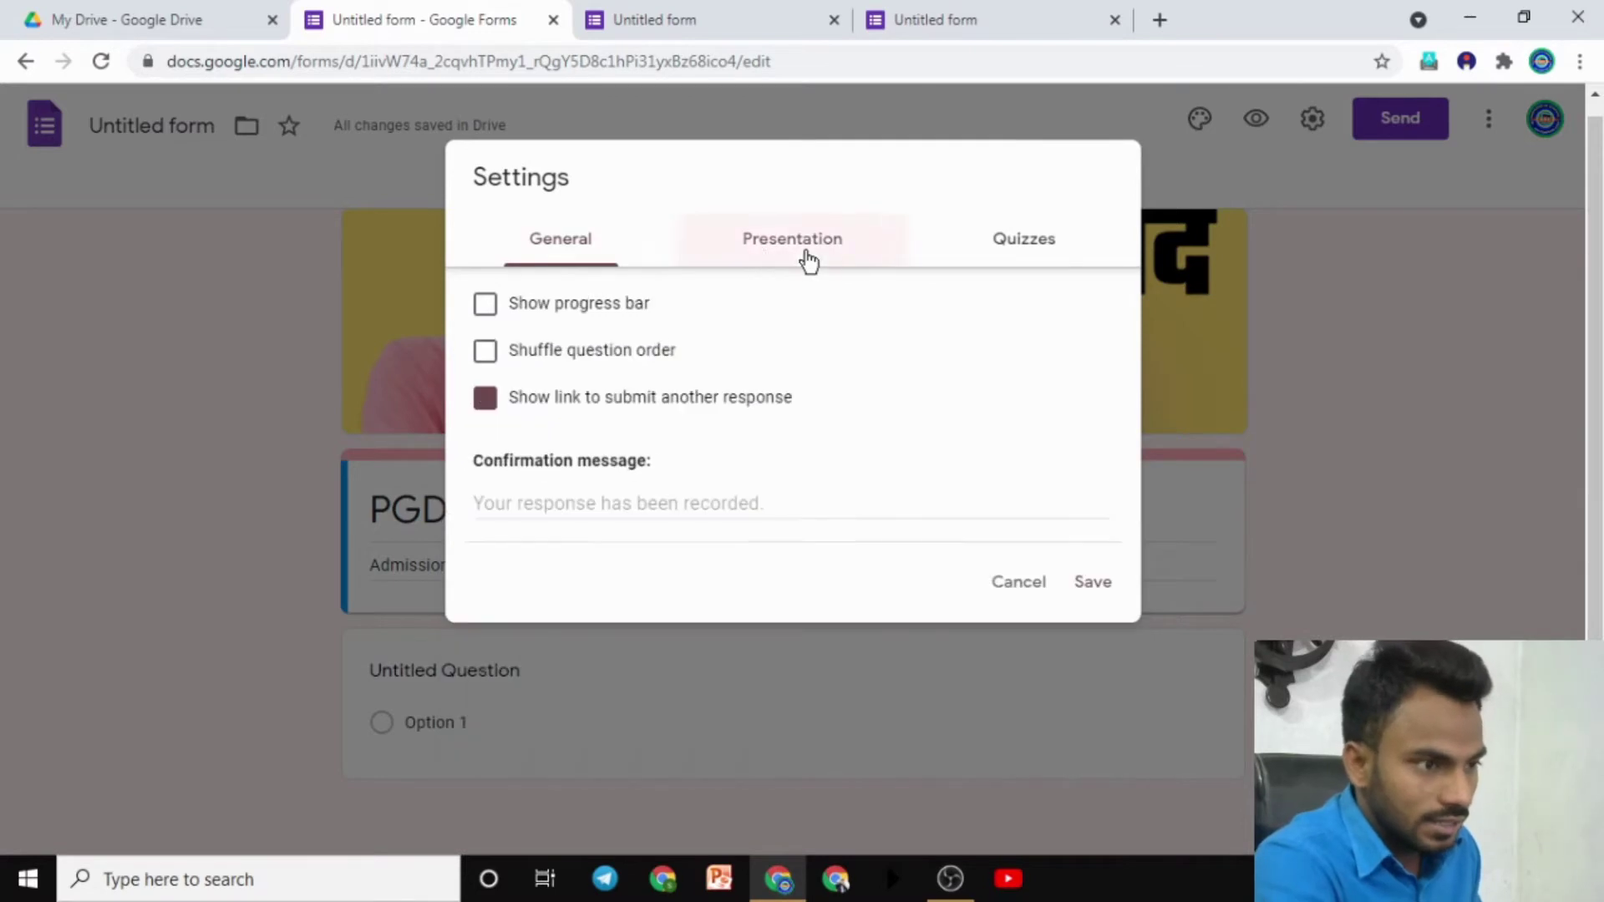
{"action": "left_click", "coordinate": [579, 262]}
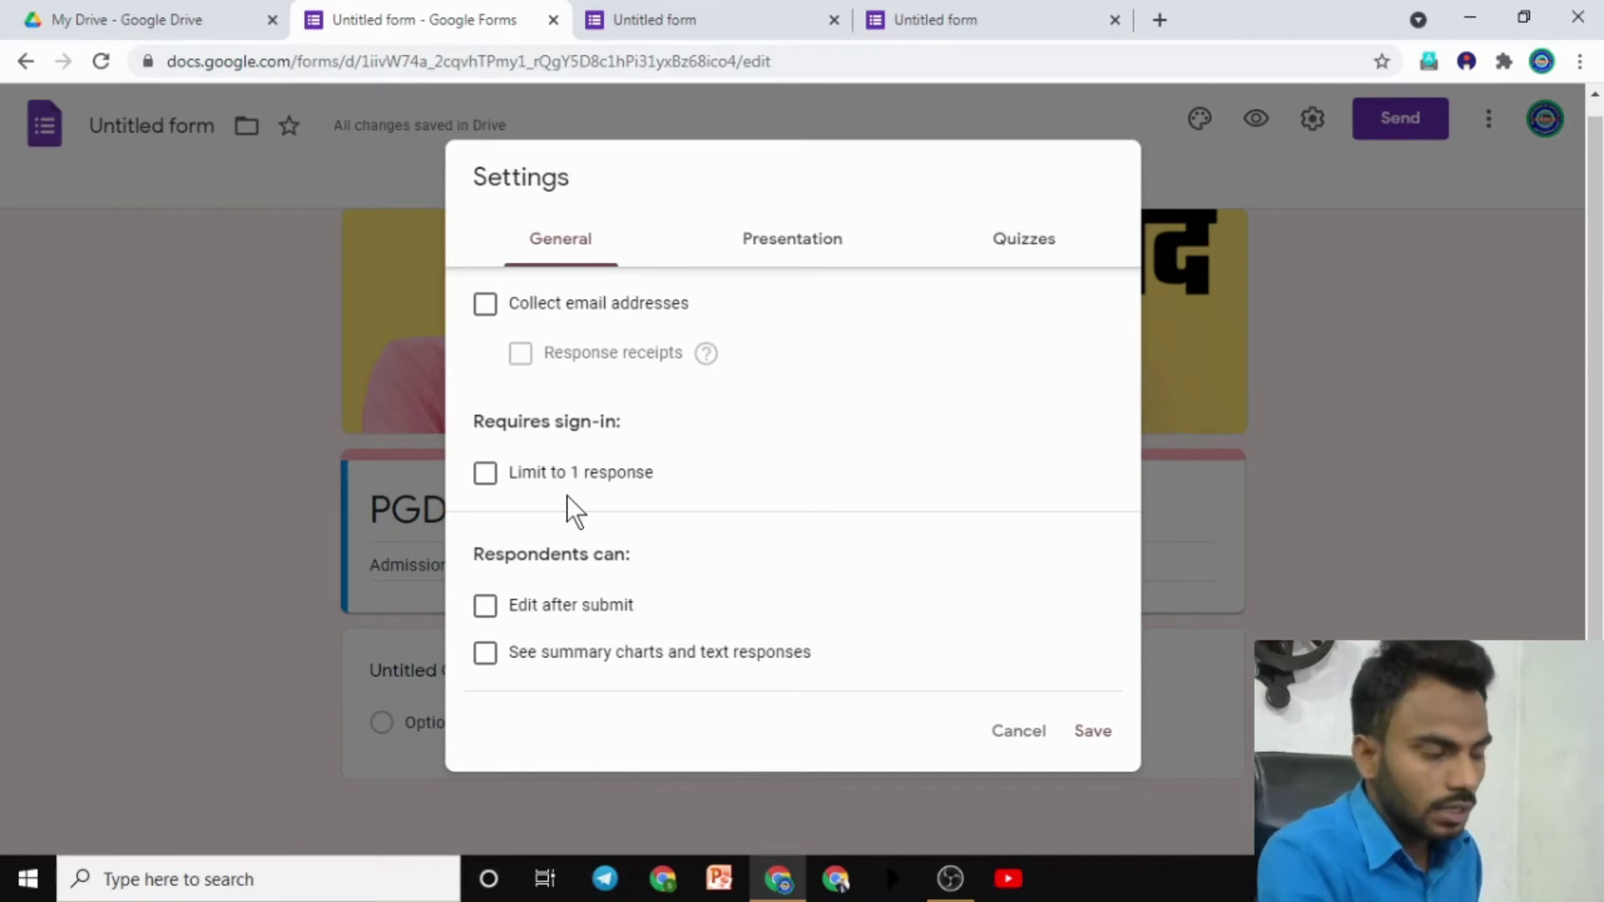
{"action": "left_click", "coordinate": [484, 473]}
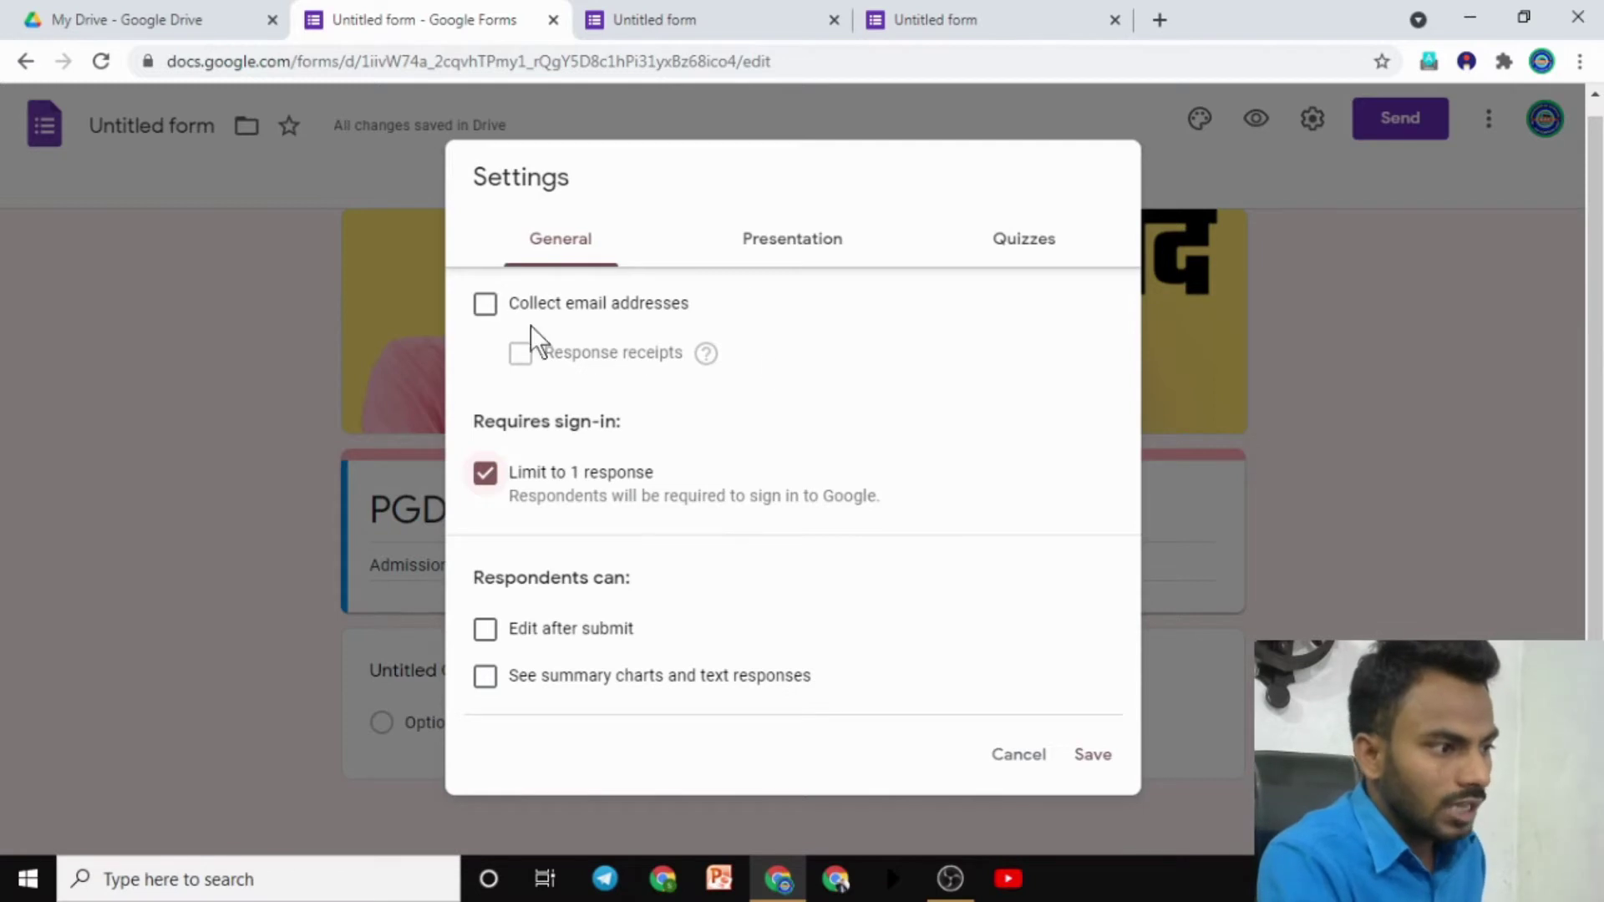
{"action": "left_click", "coordinate": [486, 309]}
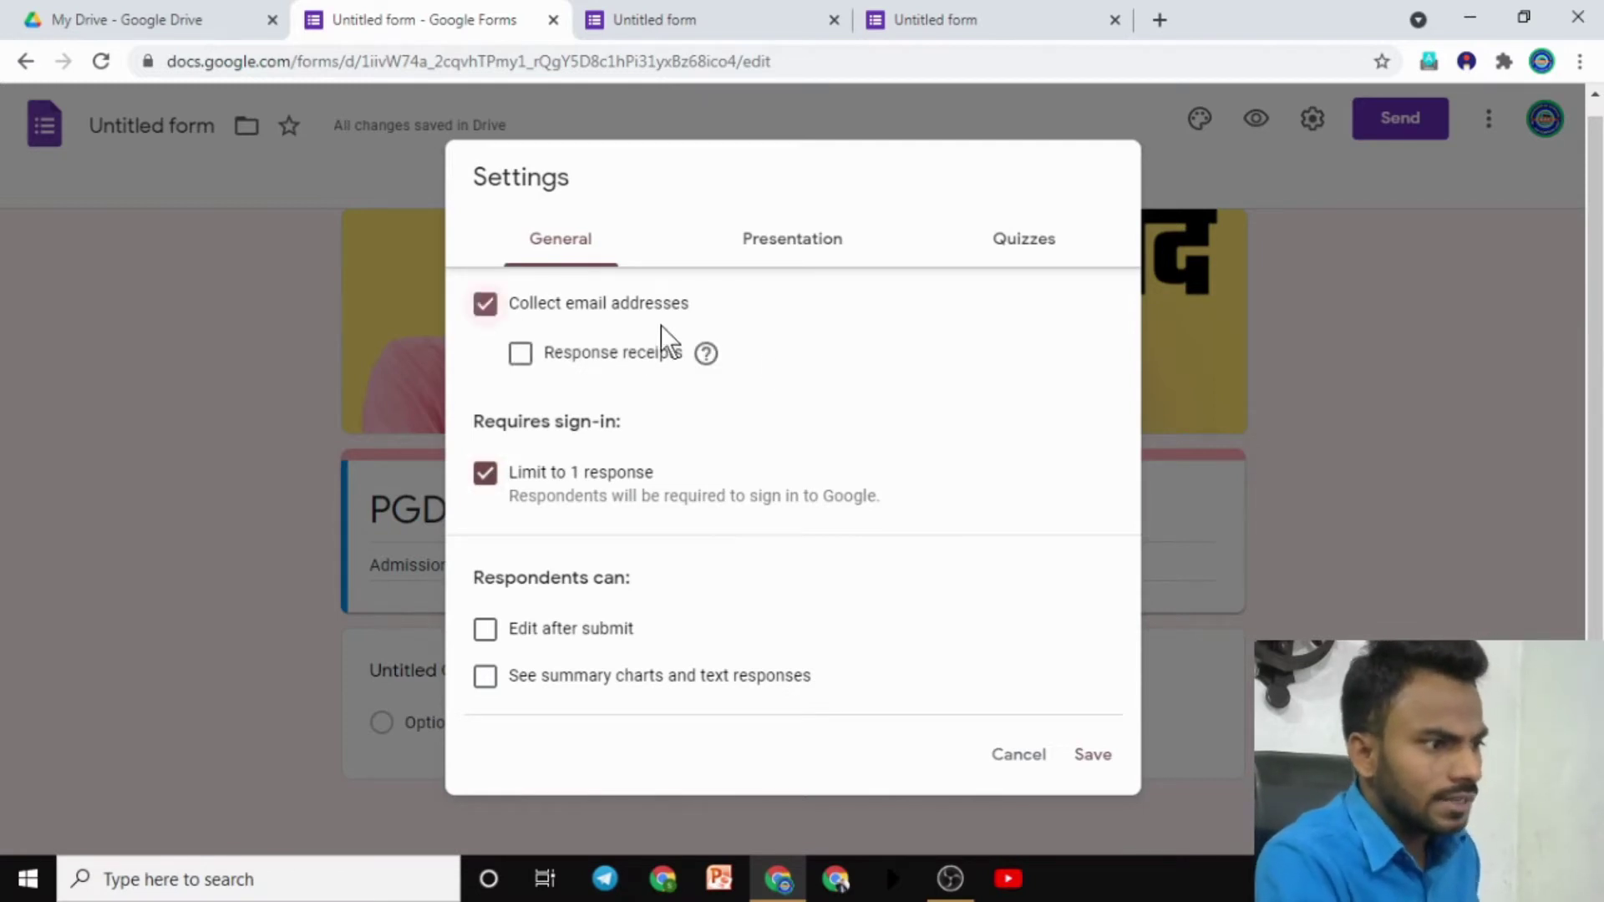
{"action": "left_click", "coordinate": [521, 355]}
{"action": "left_click", "coordinate": [520, 348]}
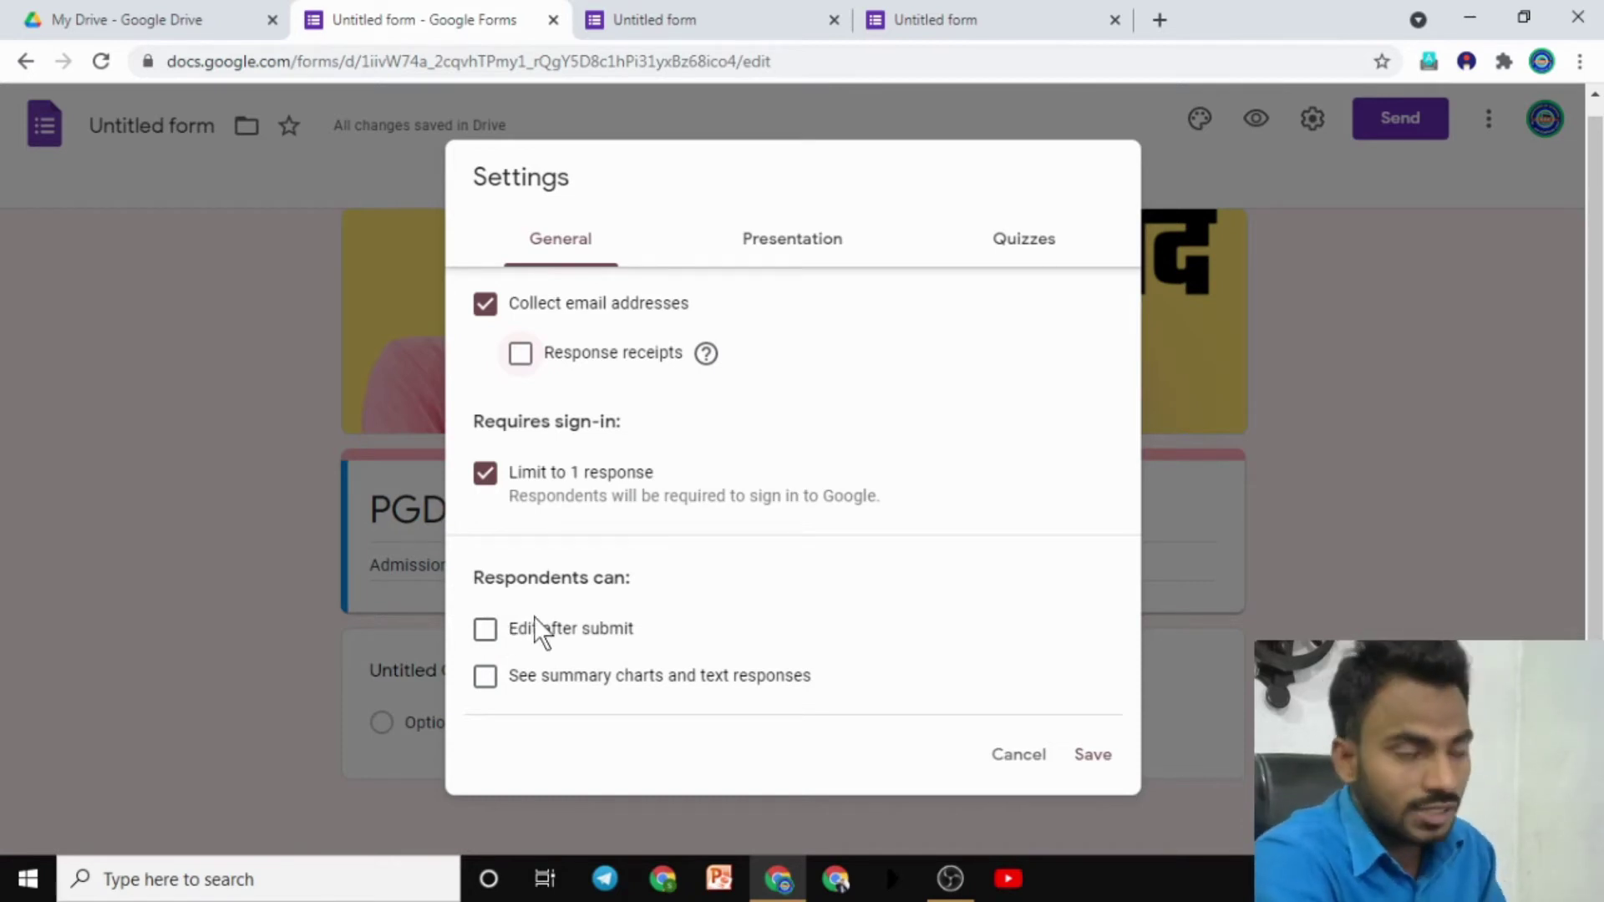
{"action": "left_click", "coordinate": [488, 635]}
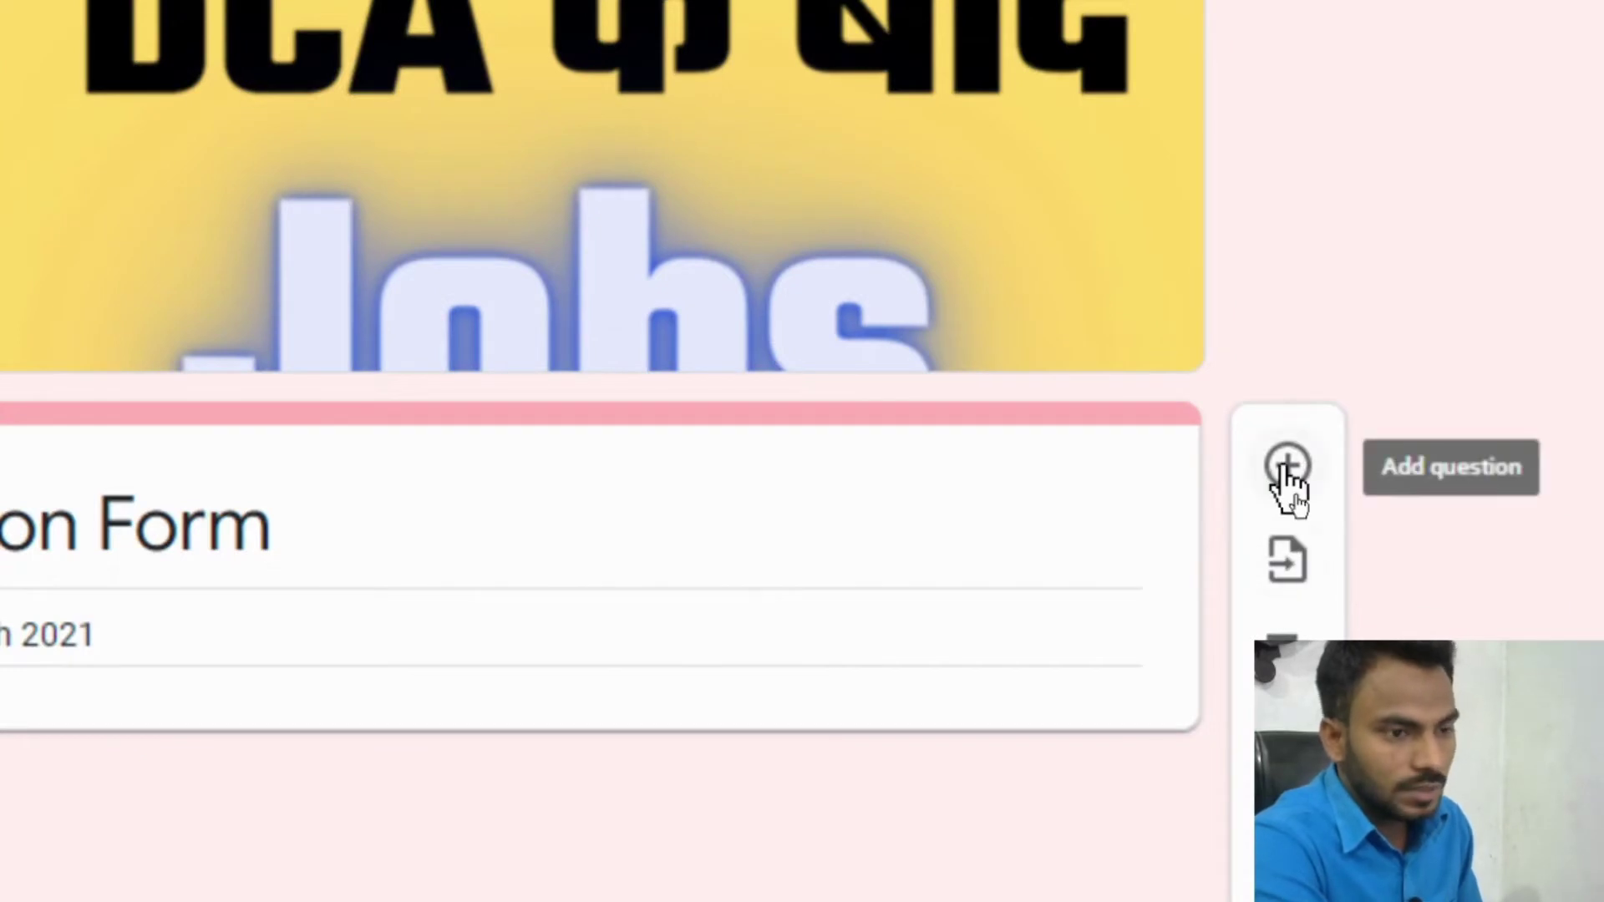
Step: Add a new question to the form and title it "Name"
{"action": "left_click", "coordinate": [1283, 472]}
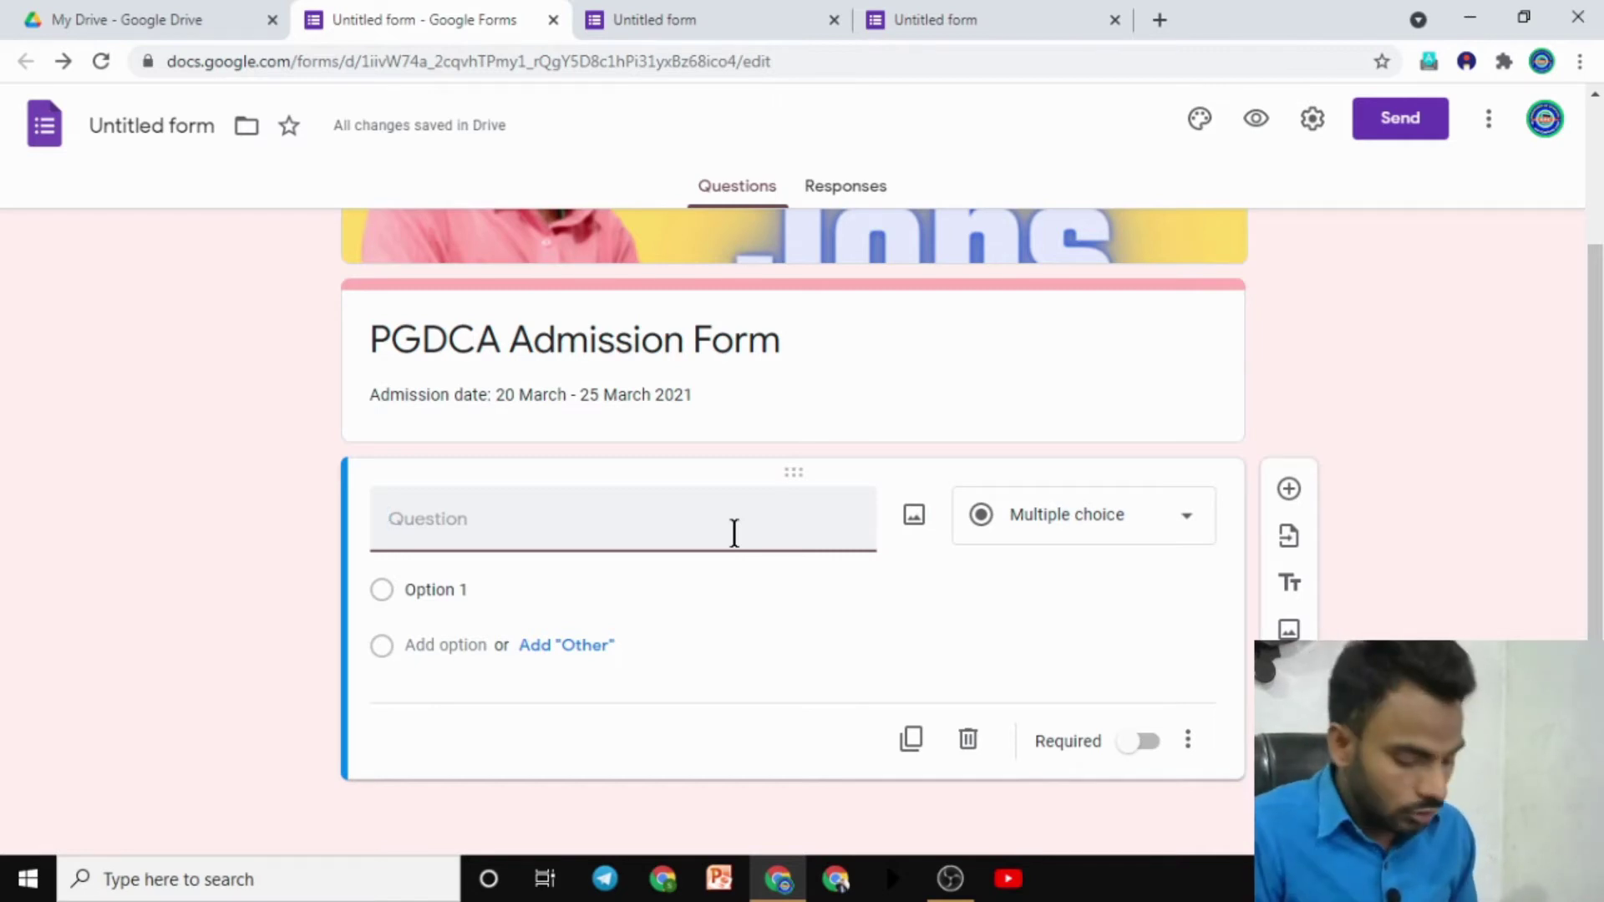
{"action": "type", "text": "Name"}
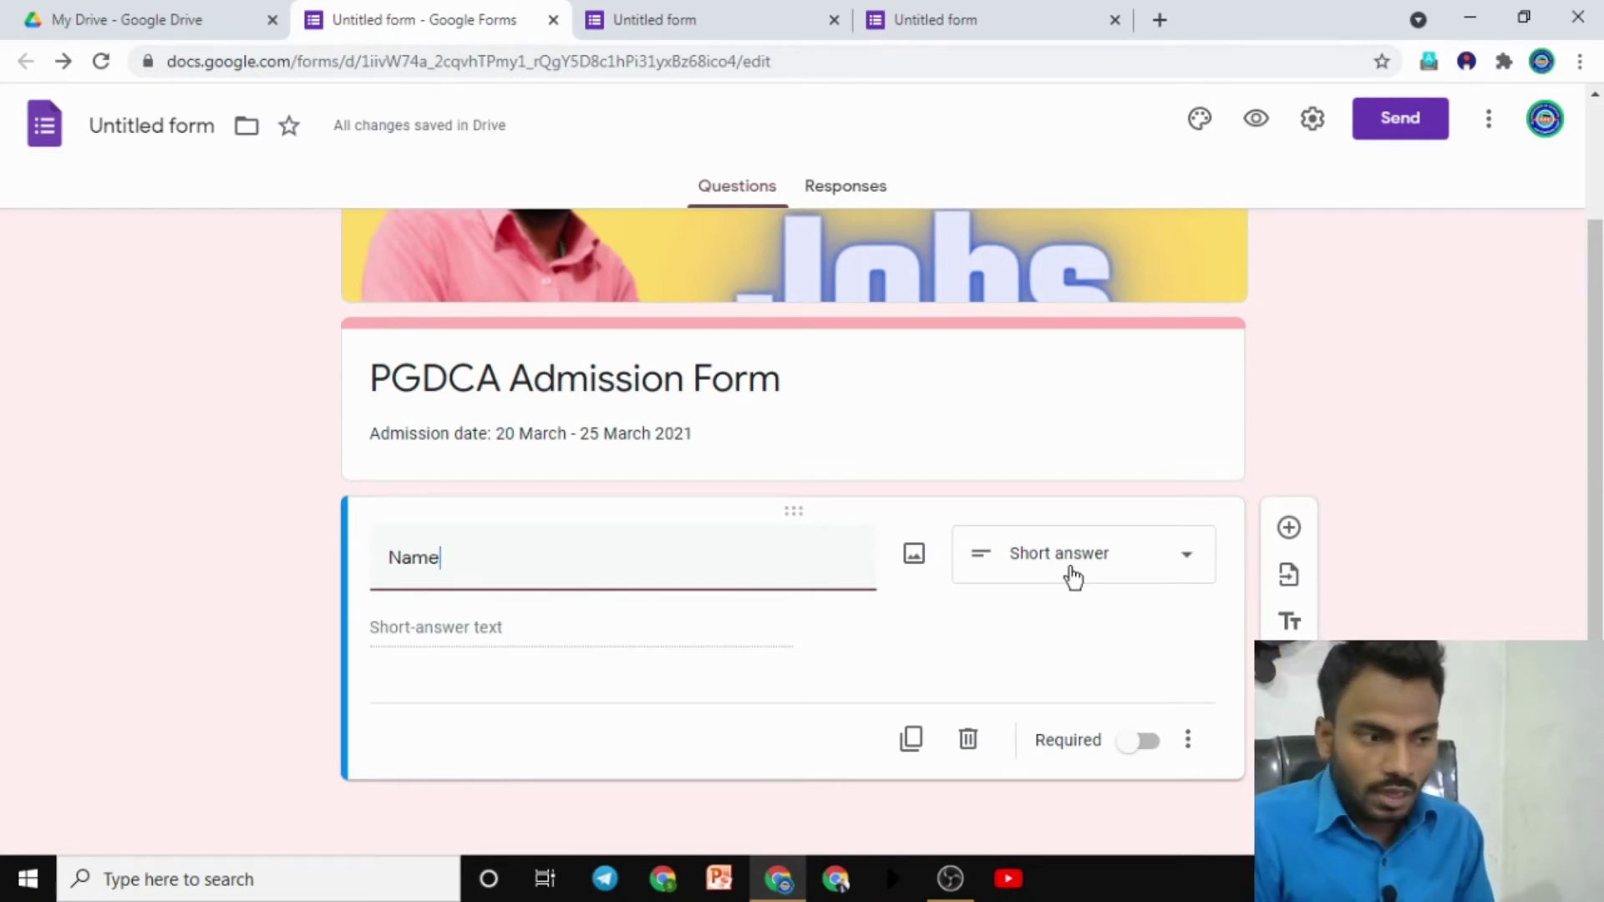
Step: Try the Paragraph answer type on the Name question and return it to Short answer
{"action": "left_click", "coordinate": [1060, 575]}
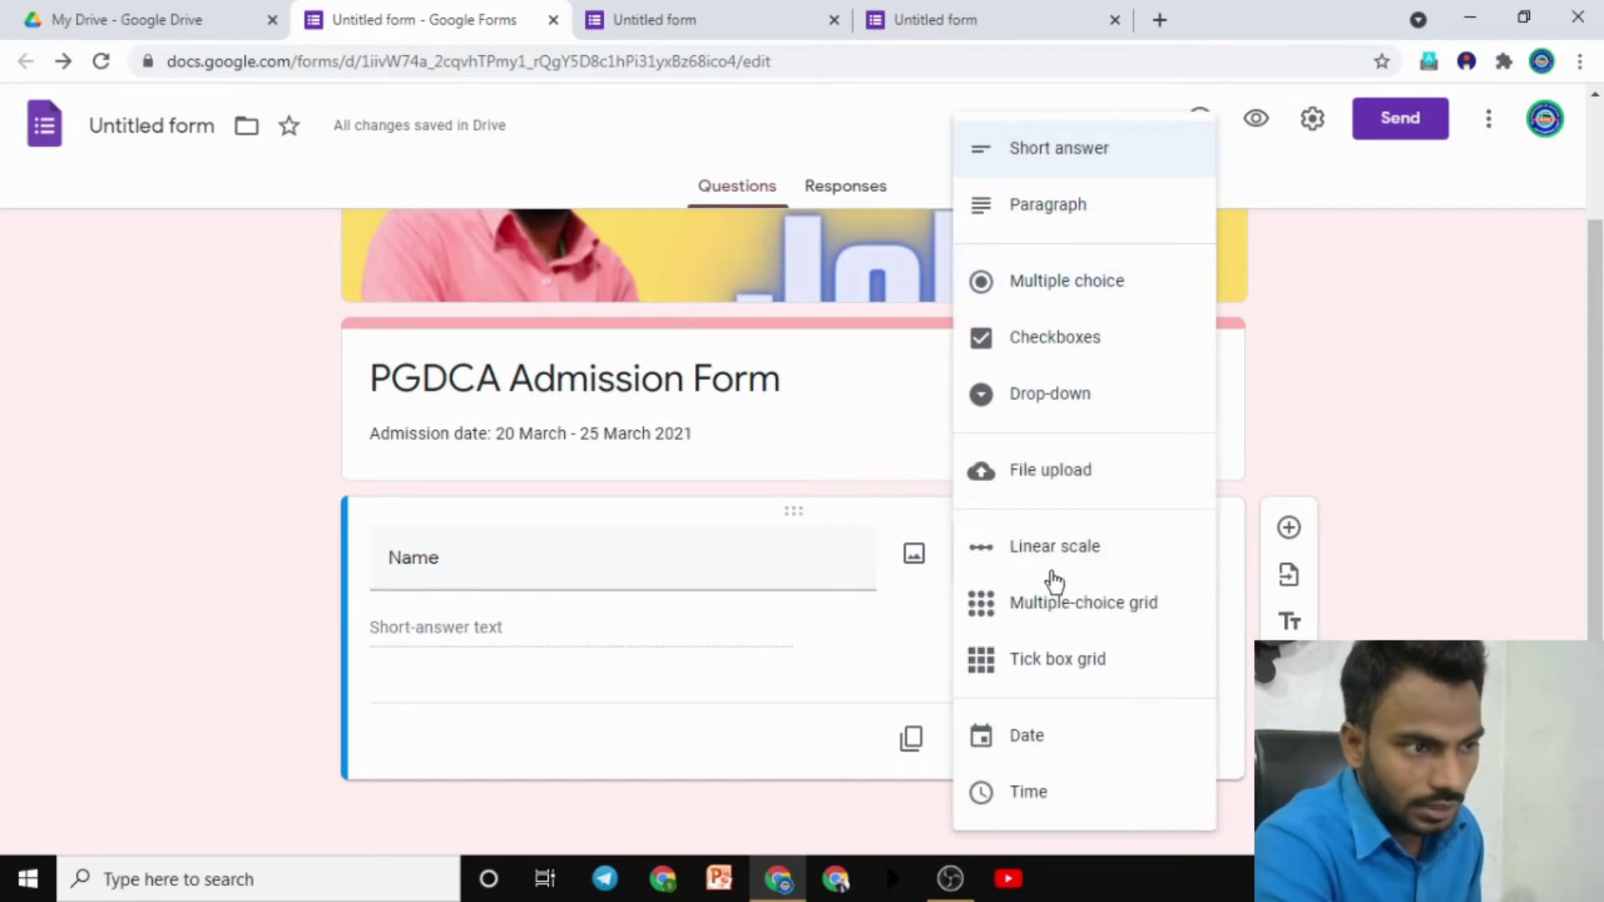
{"action": "left_click", "coordinate": [1050, 209]}
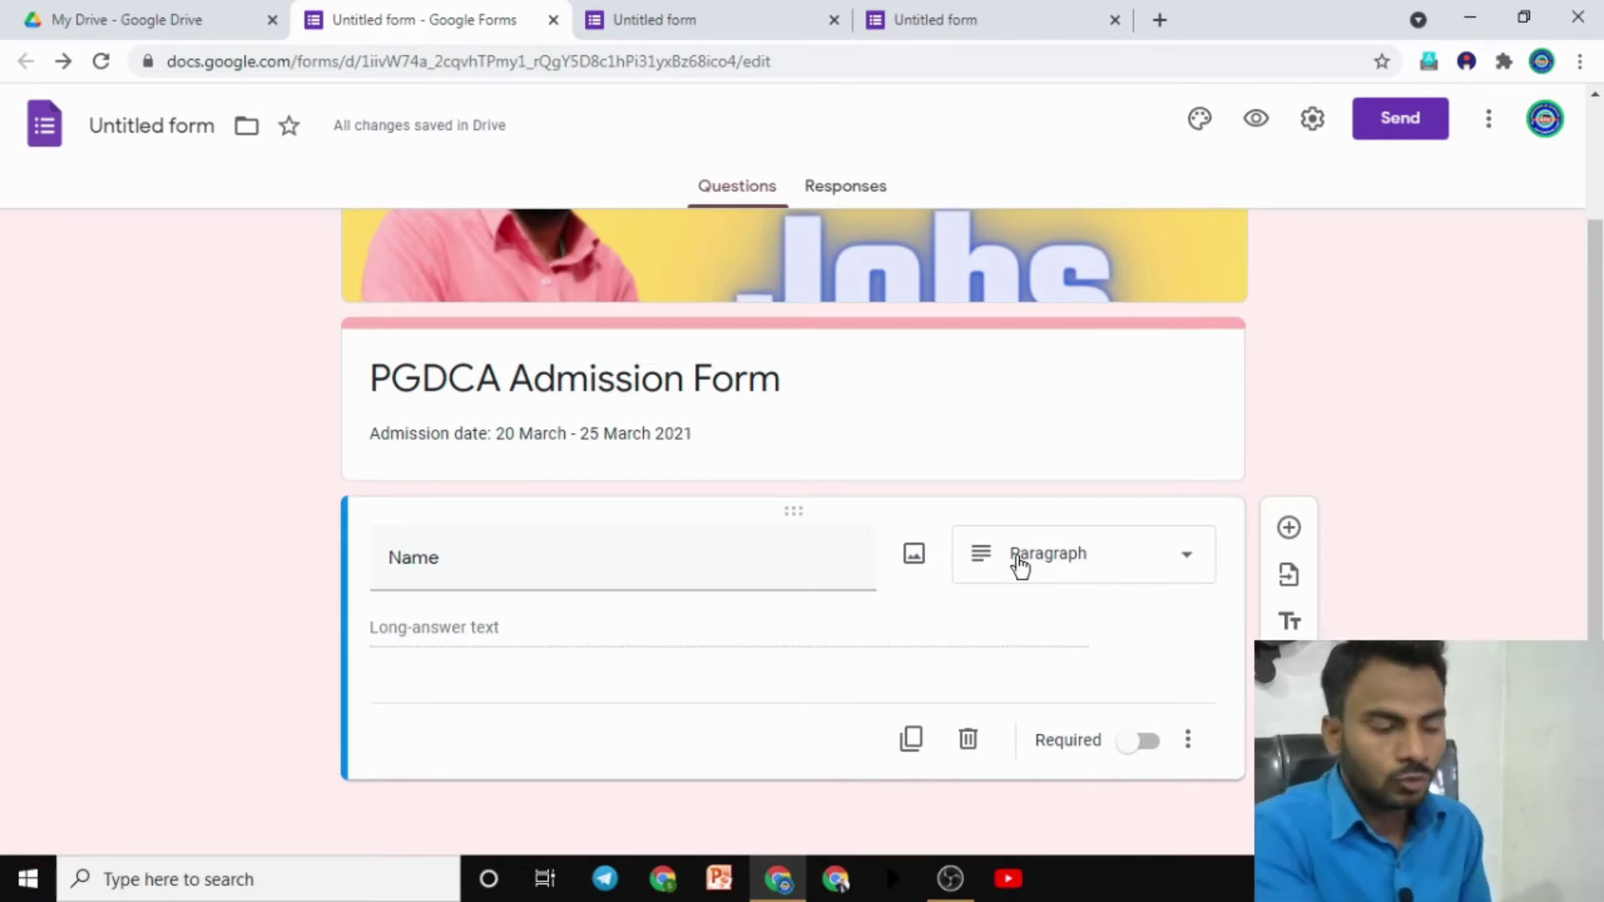
{"action": "left_click", "coordinate": [1019, 565]}
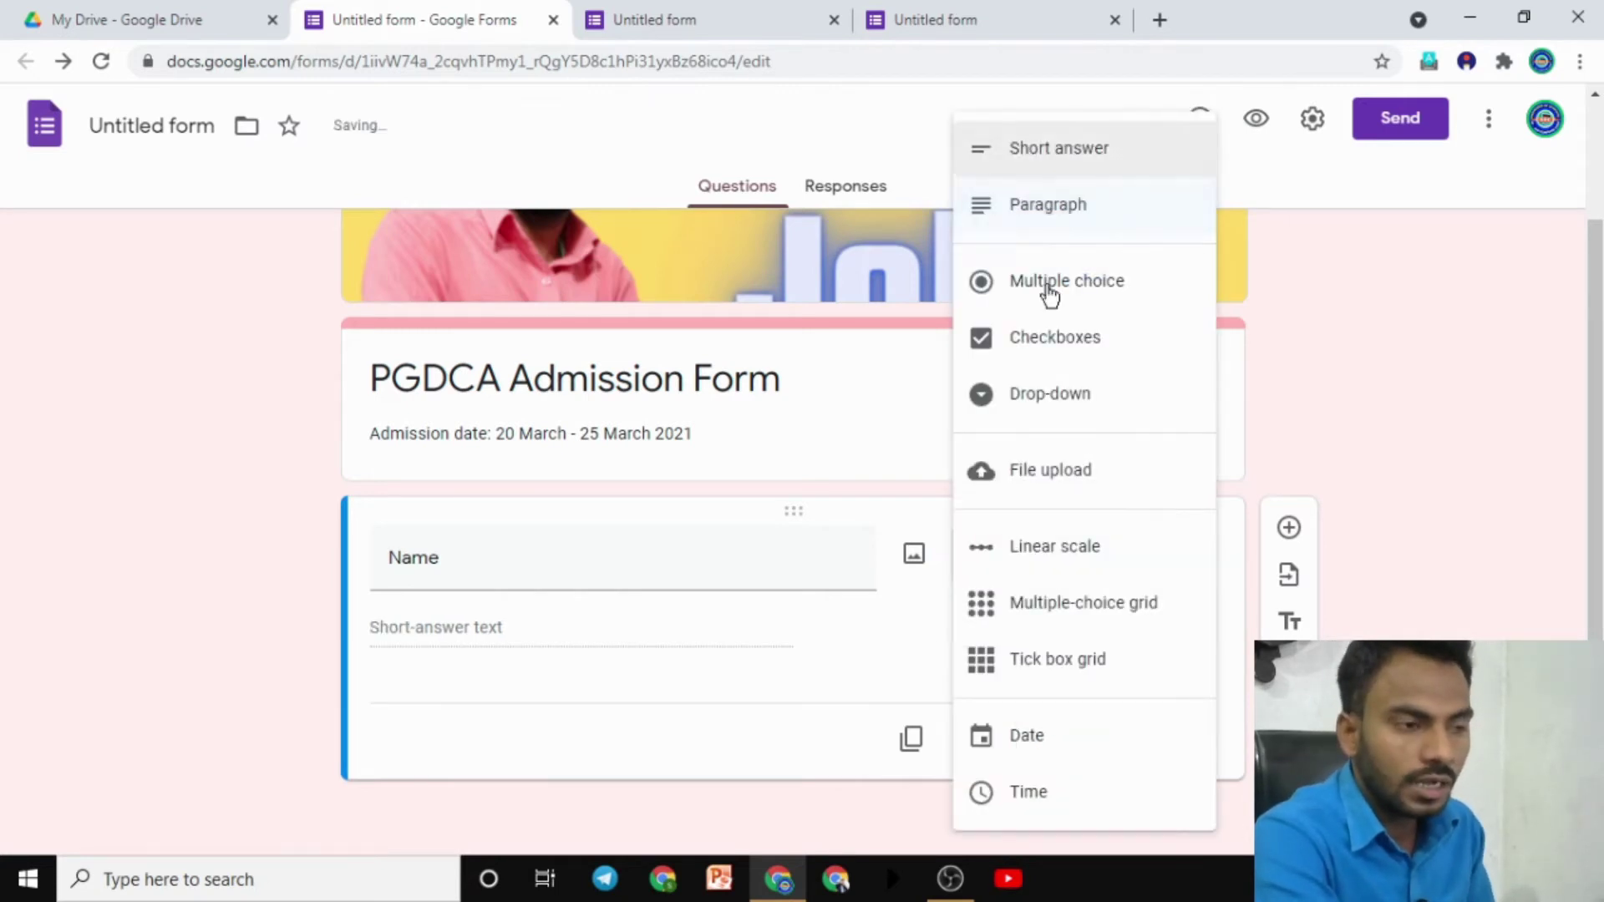
{"action": "left_click", "coordinate": [1048, 147]}
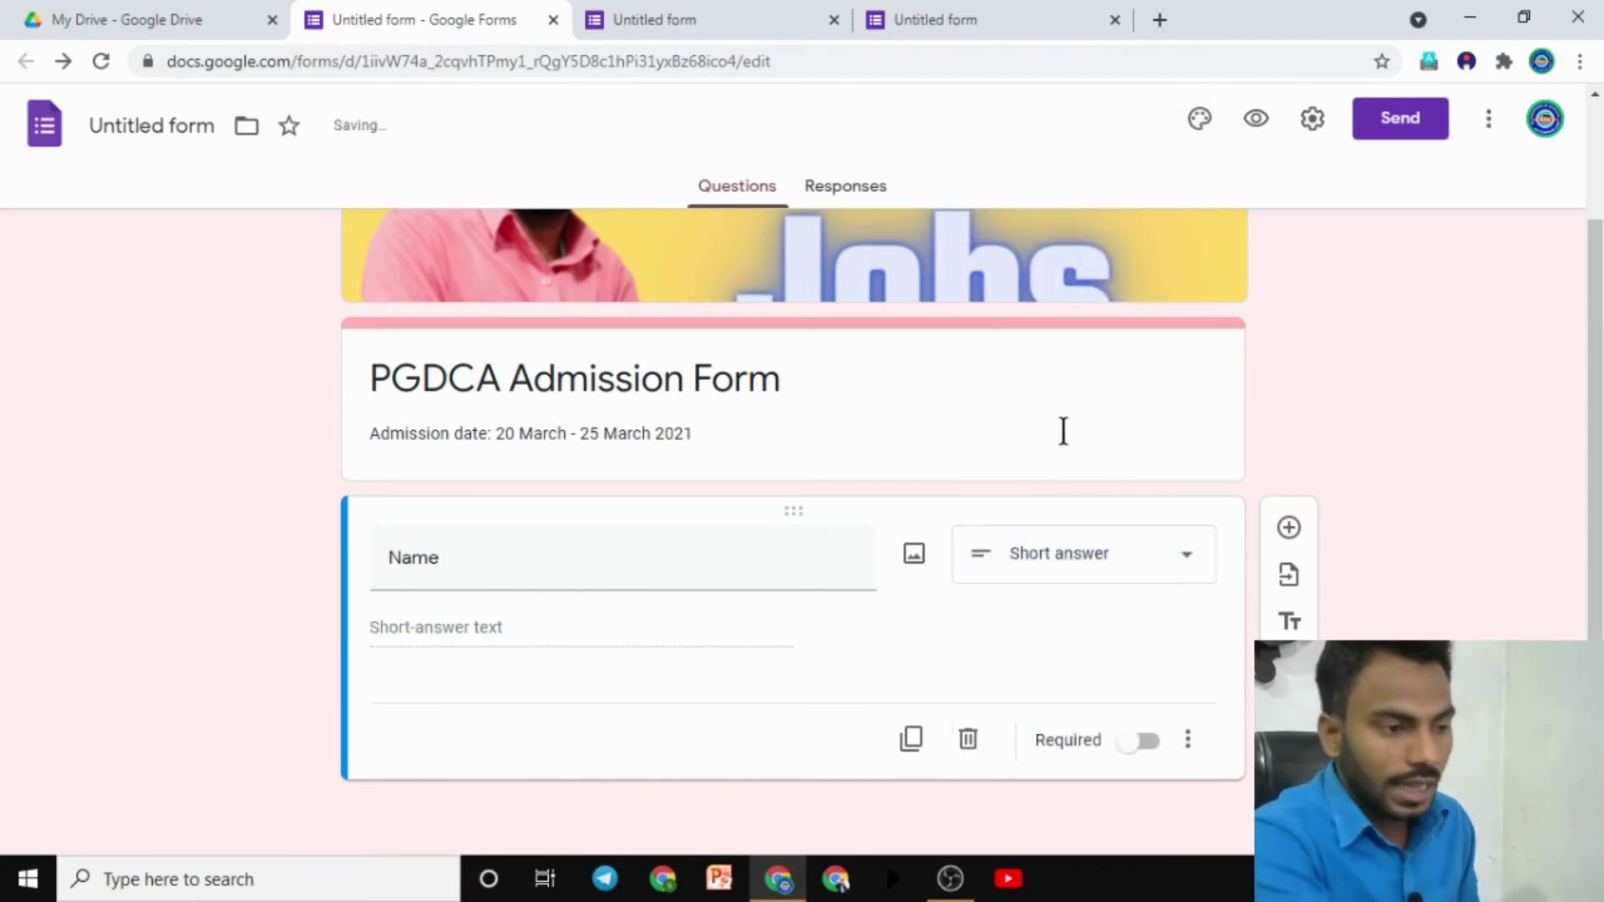
{"action": "left_click", "coordinate": [1034, 561]}
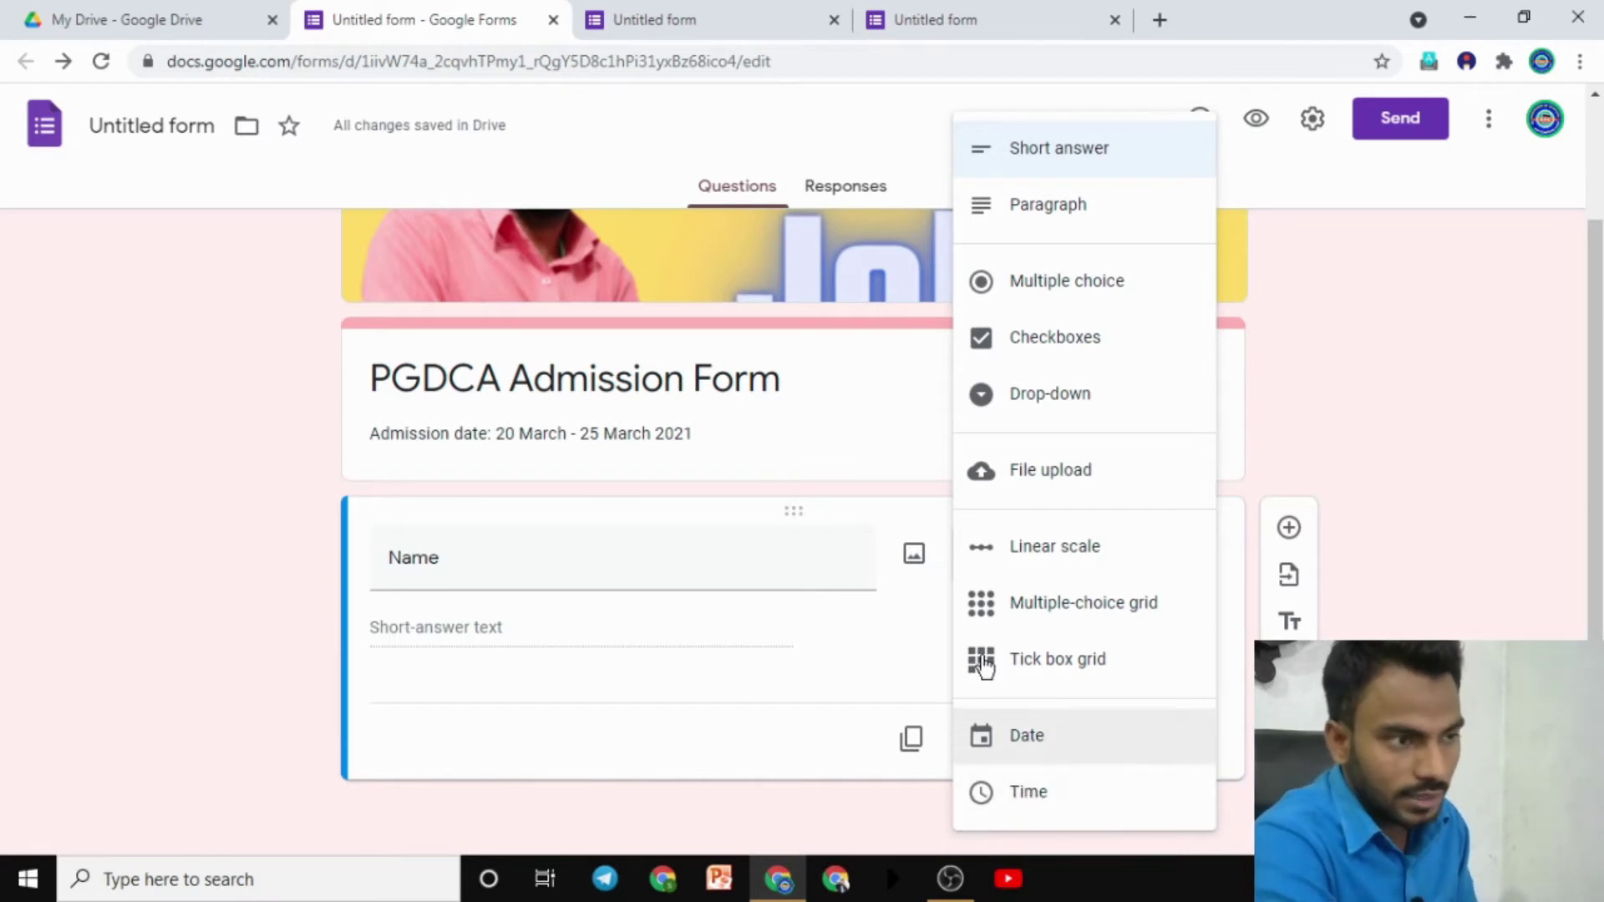
{"action": "left_click", "coordinate": [259, 479]}
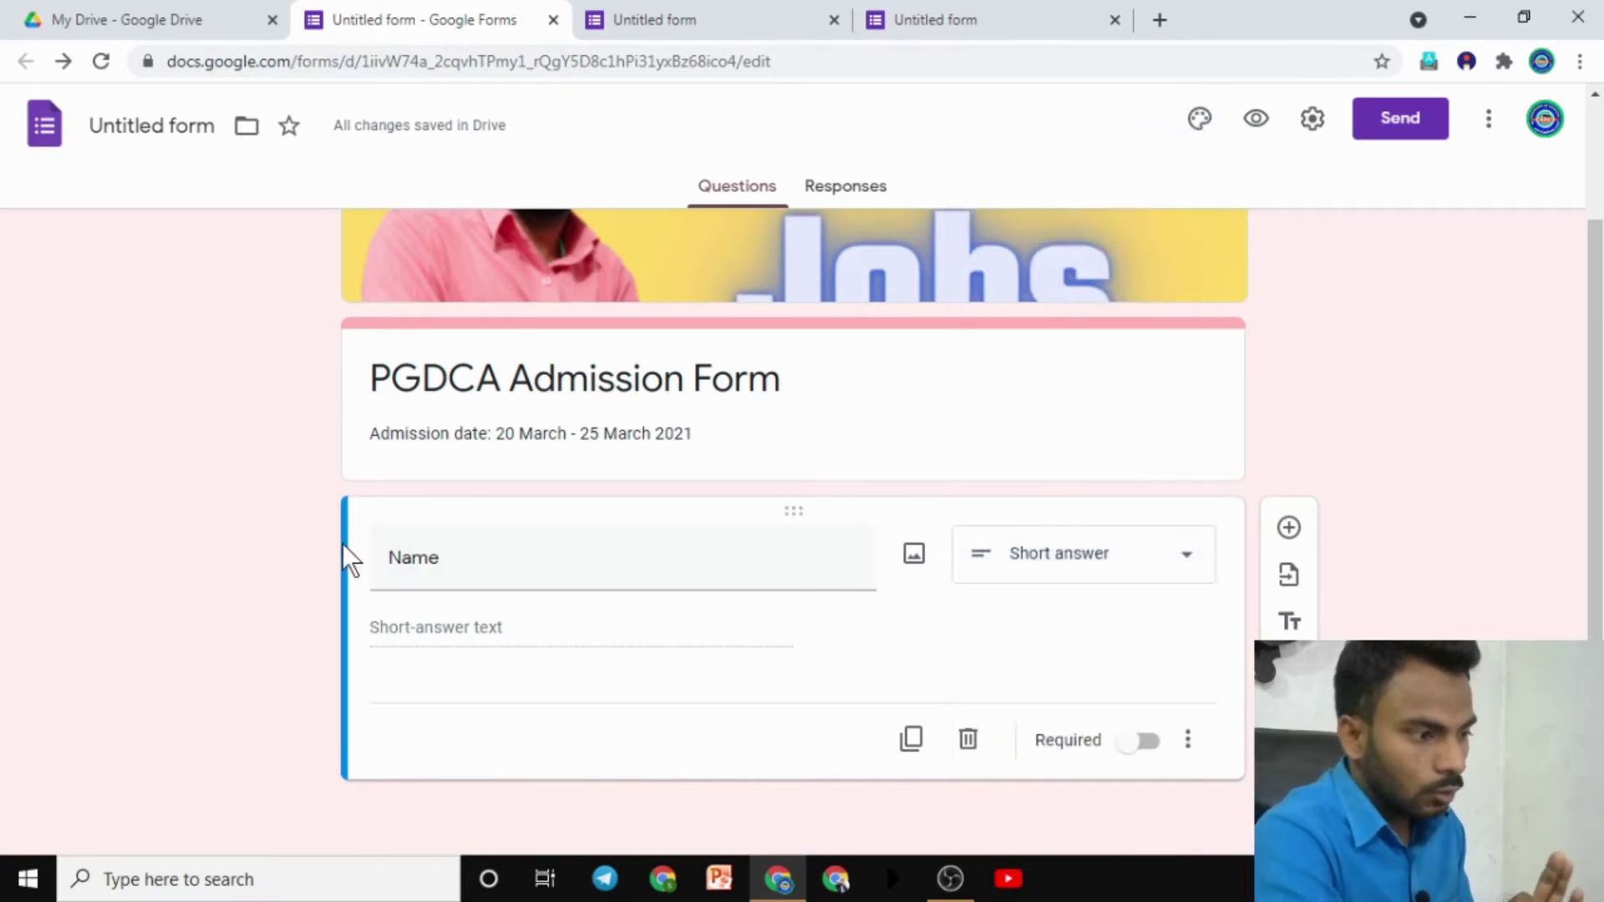
{"action": "double_click", "coordinate": [426, 559]}
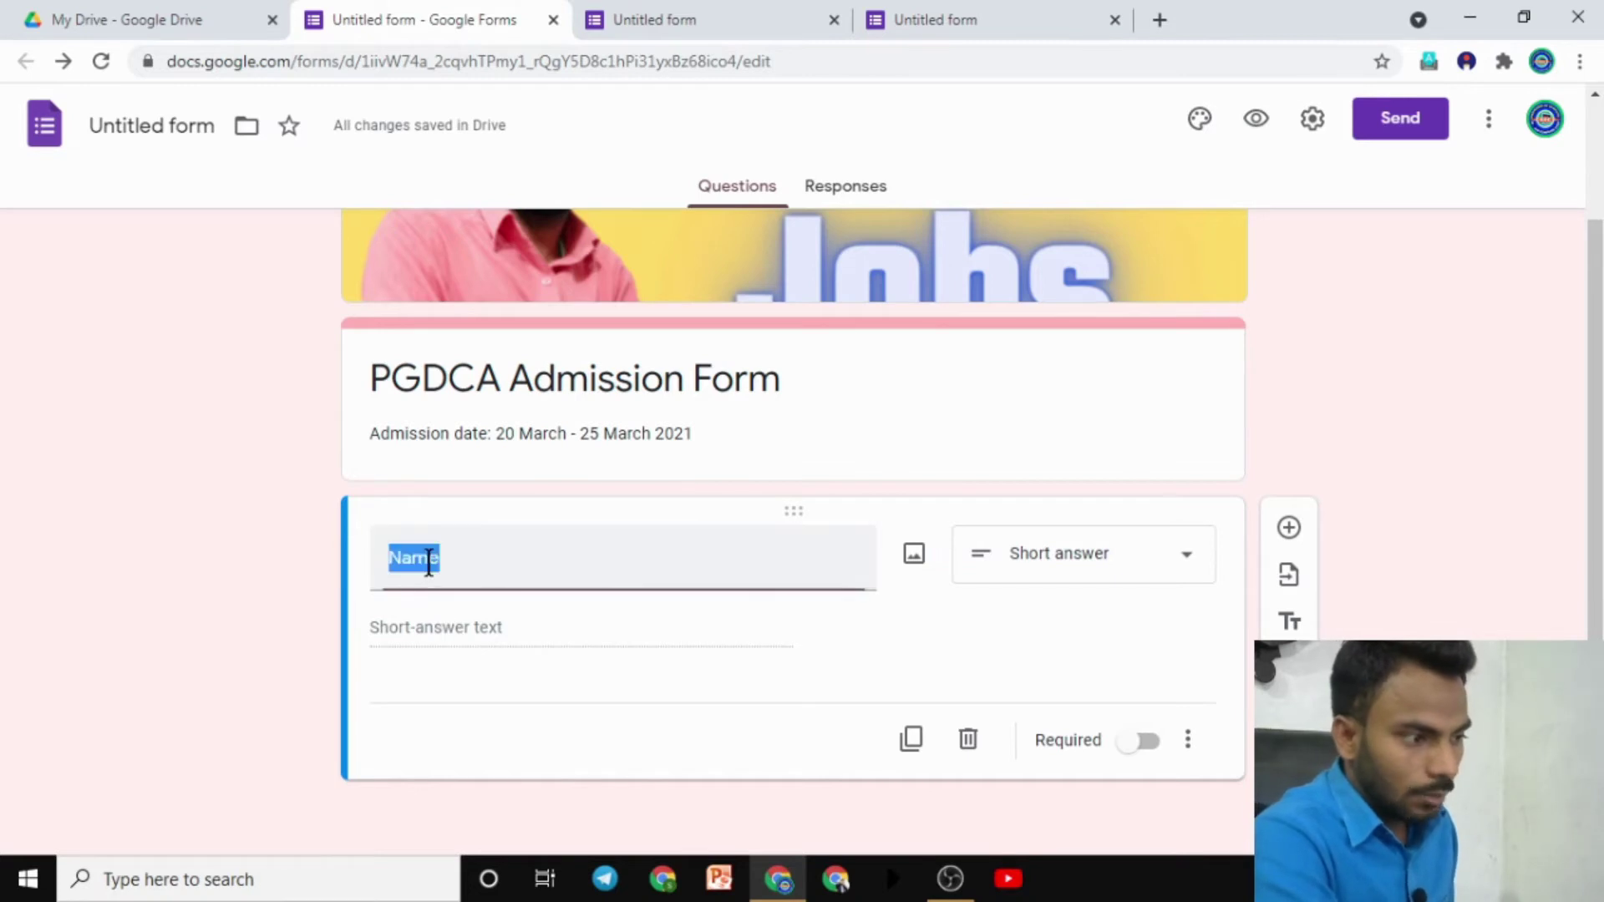
{"action": "left_click", "coordinate": [441, 631]}
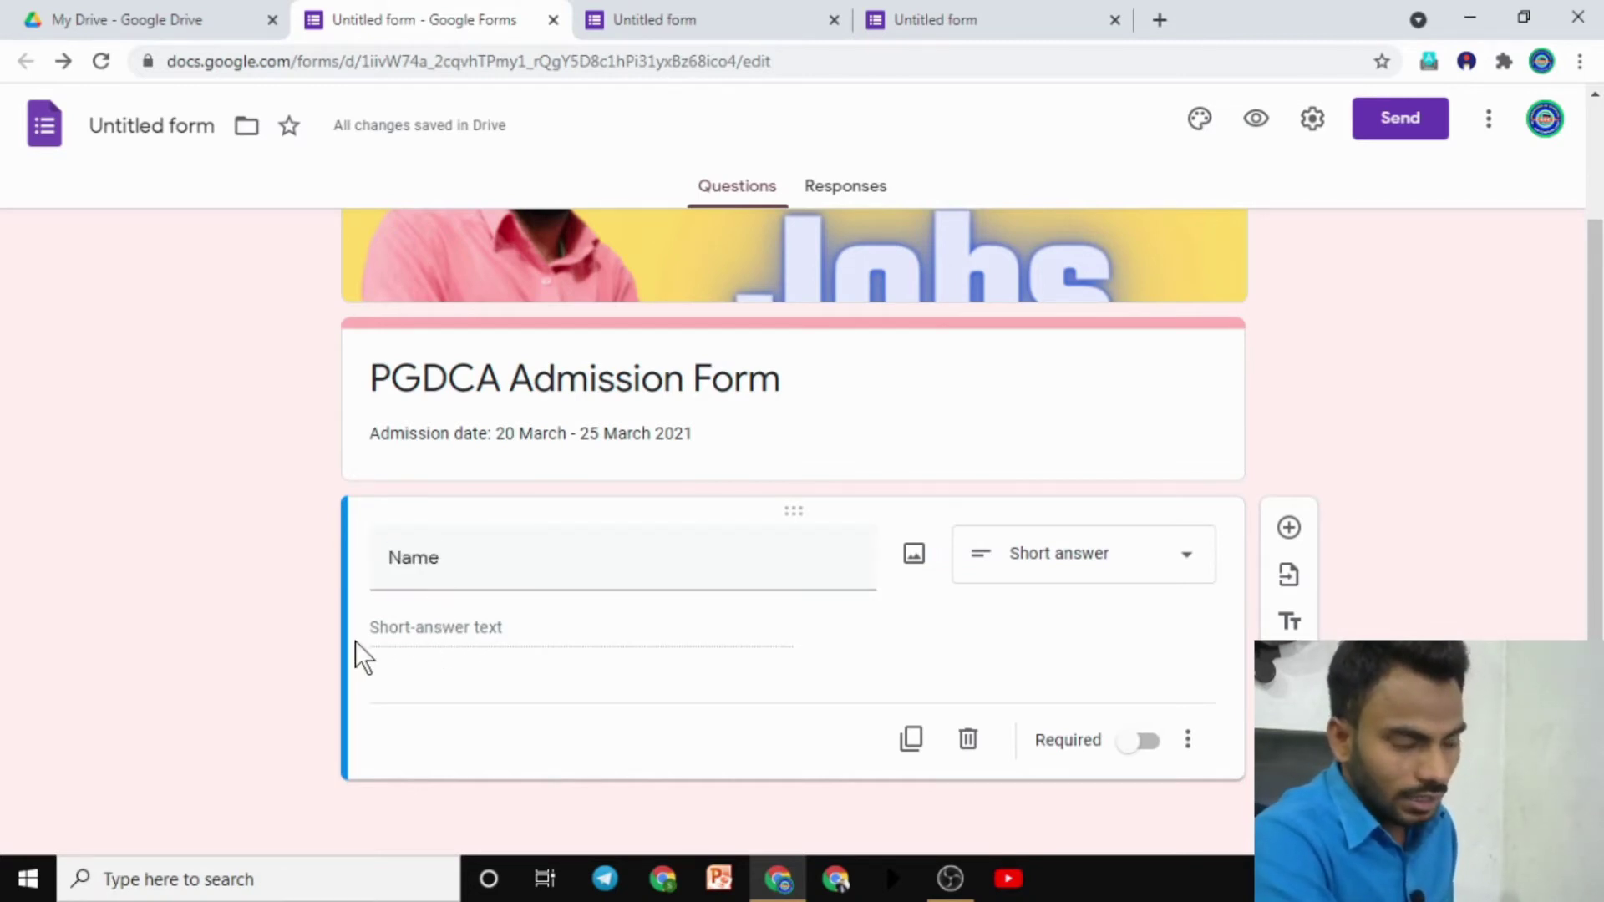
Step: Insert the "Job after DCA" picture from the Downloads folder into the Name question
{"action": "left_click", "coordinate": [902, 567]}
{"action": "left_click", "coordinate": [781, 610]}
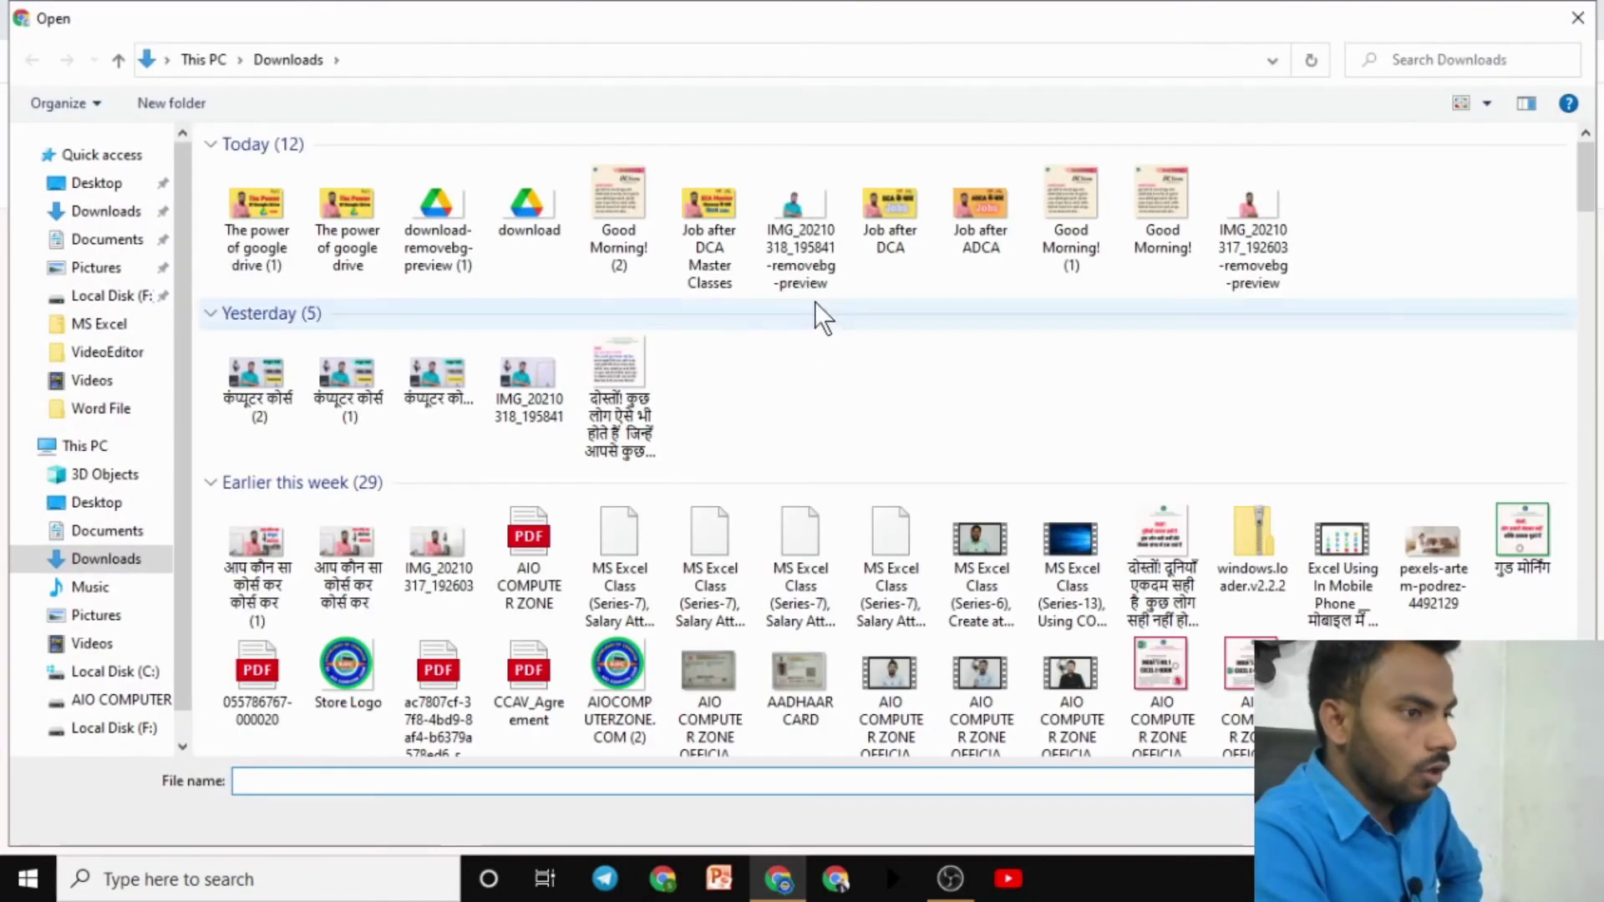
{"action": "left_click", "coordinate": [908, 227]}
{"action": "double_click", "coordinate": [909, 228]}
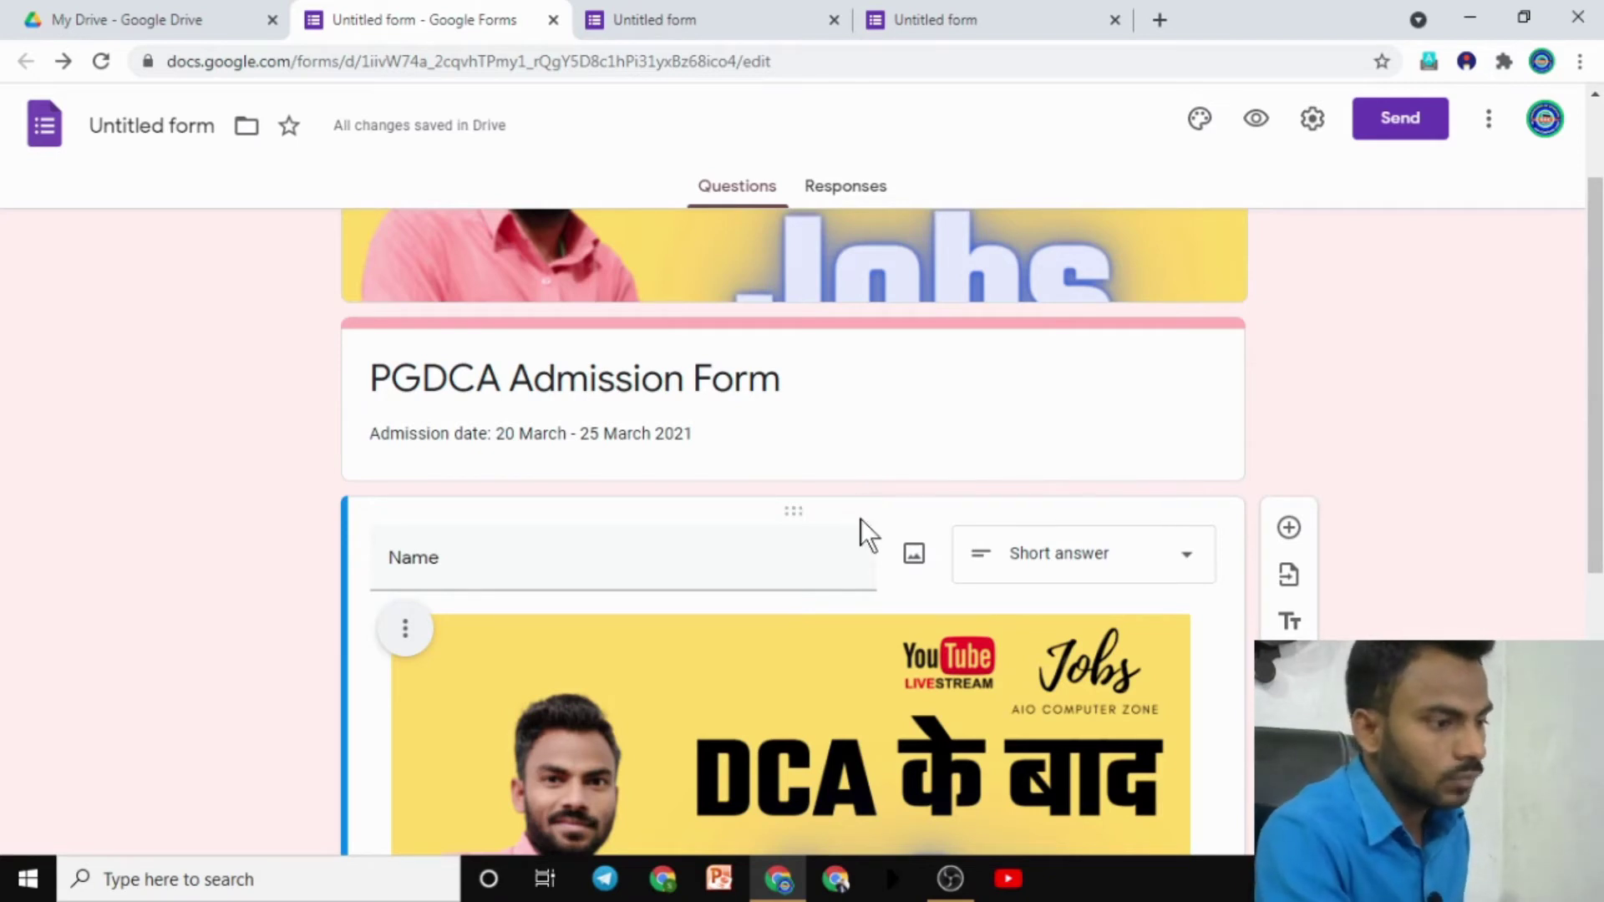
{"action": "scroll", "coordinate": [831, 510], "scroll_direction": "down", "scroll_amount": 5}
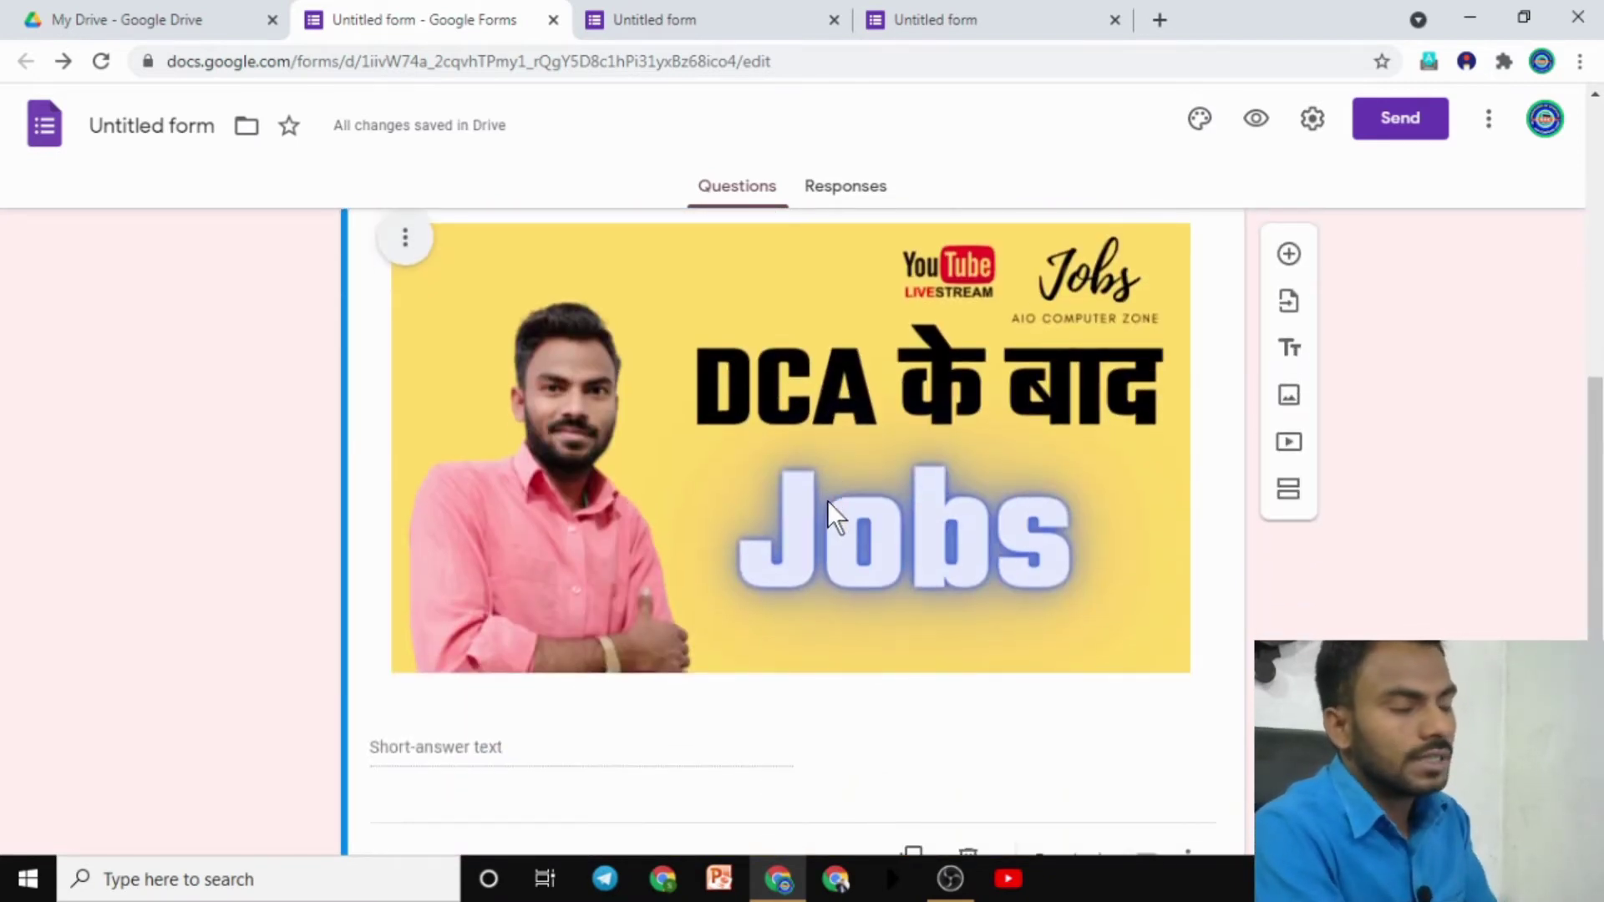
{"action": "scroll", "coordinate": [826, 499], "scroll_direction": "up", "scroll_amount": 2}
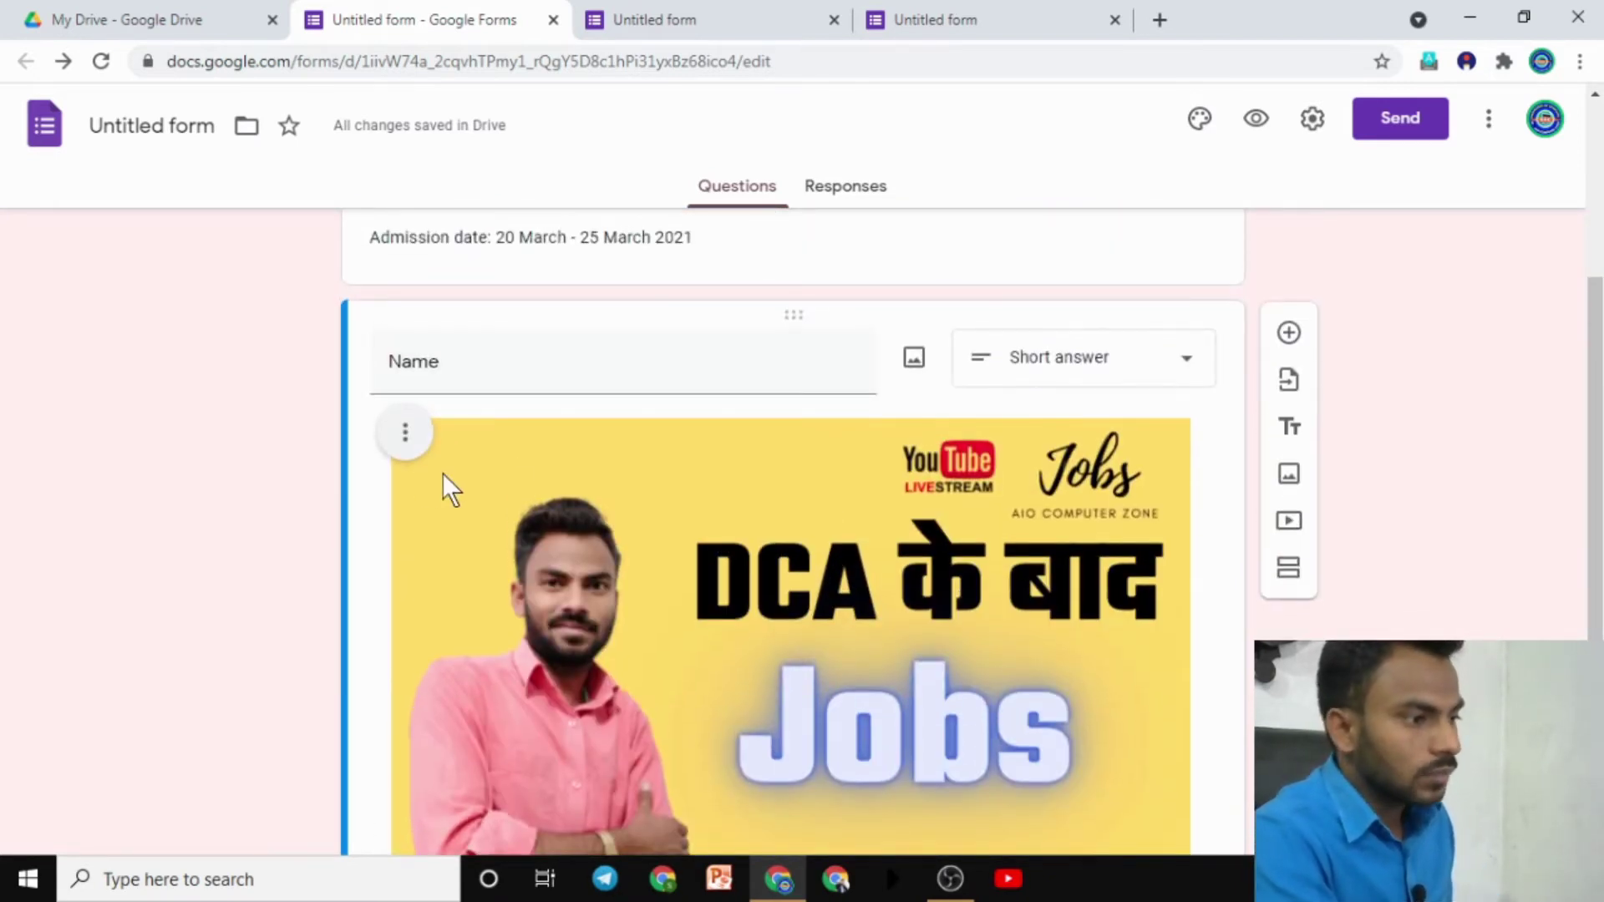
Step: Add the caption "Image 1" to the picture in the Name question
{"action": "left_click", "coordinate": [405, 439]}
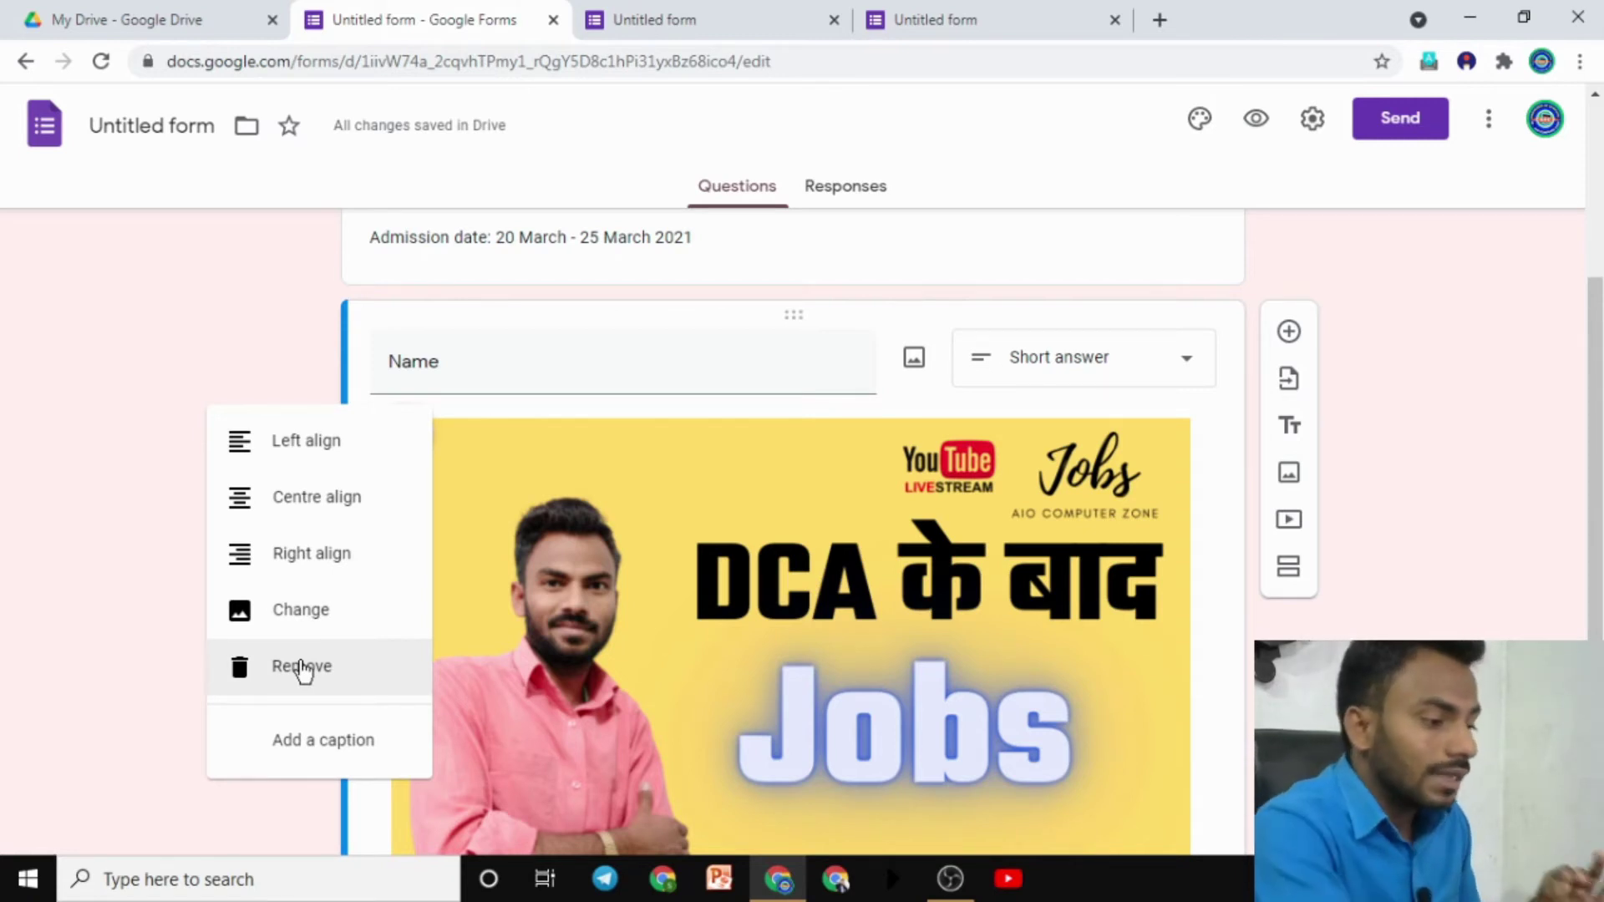
{"action": "left_click", "coordinate": [310, 741]}
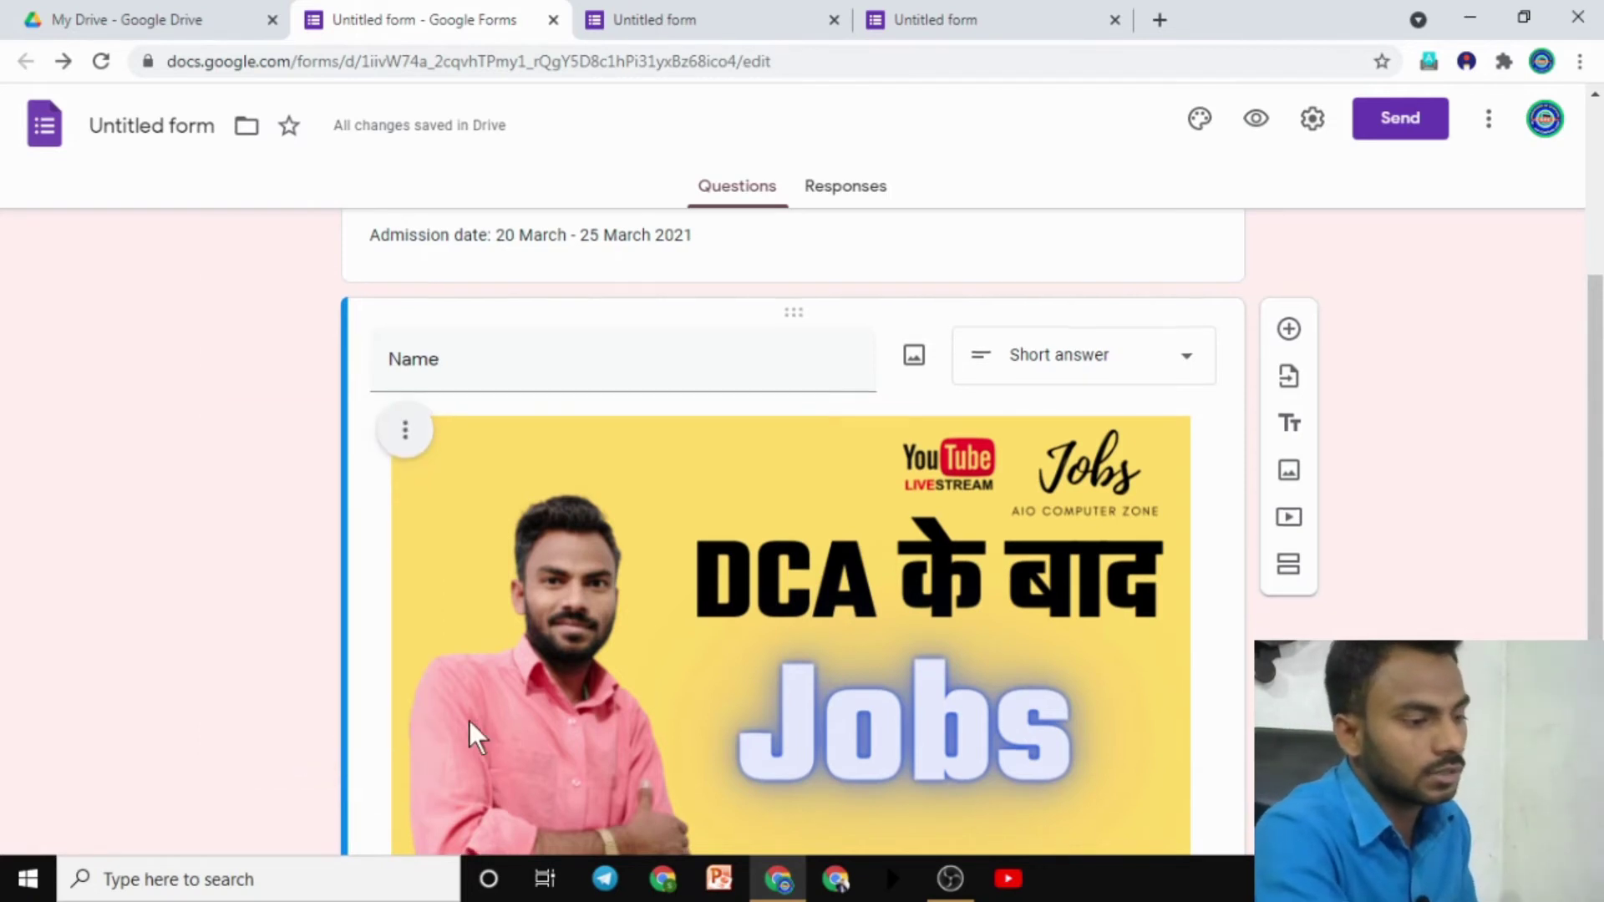
{"action": "scroll", "coordinate": [501, 720], "scroll_direction": "down", "scroll_amount": 2}
{"action": "scroll", "coordinate": [523, 708], "scroll_direction": "down", "scroll_amount": 2}
{"action": "left_click", "coordinate": [448, 574]}
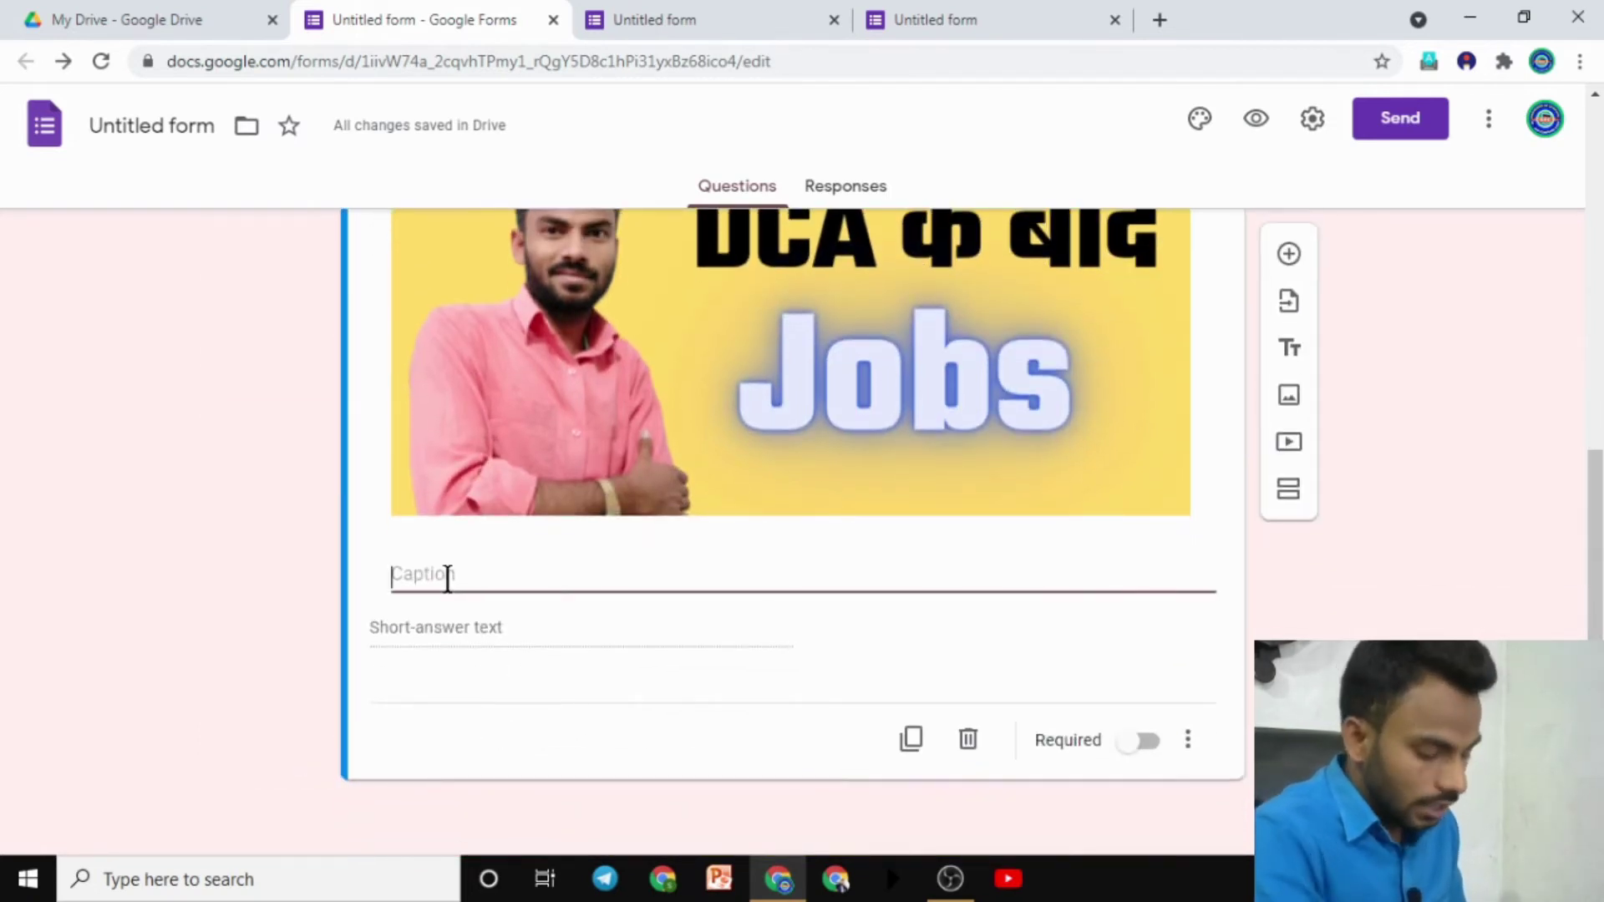
{"action": "type", "text": "Image 1"}
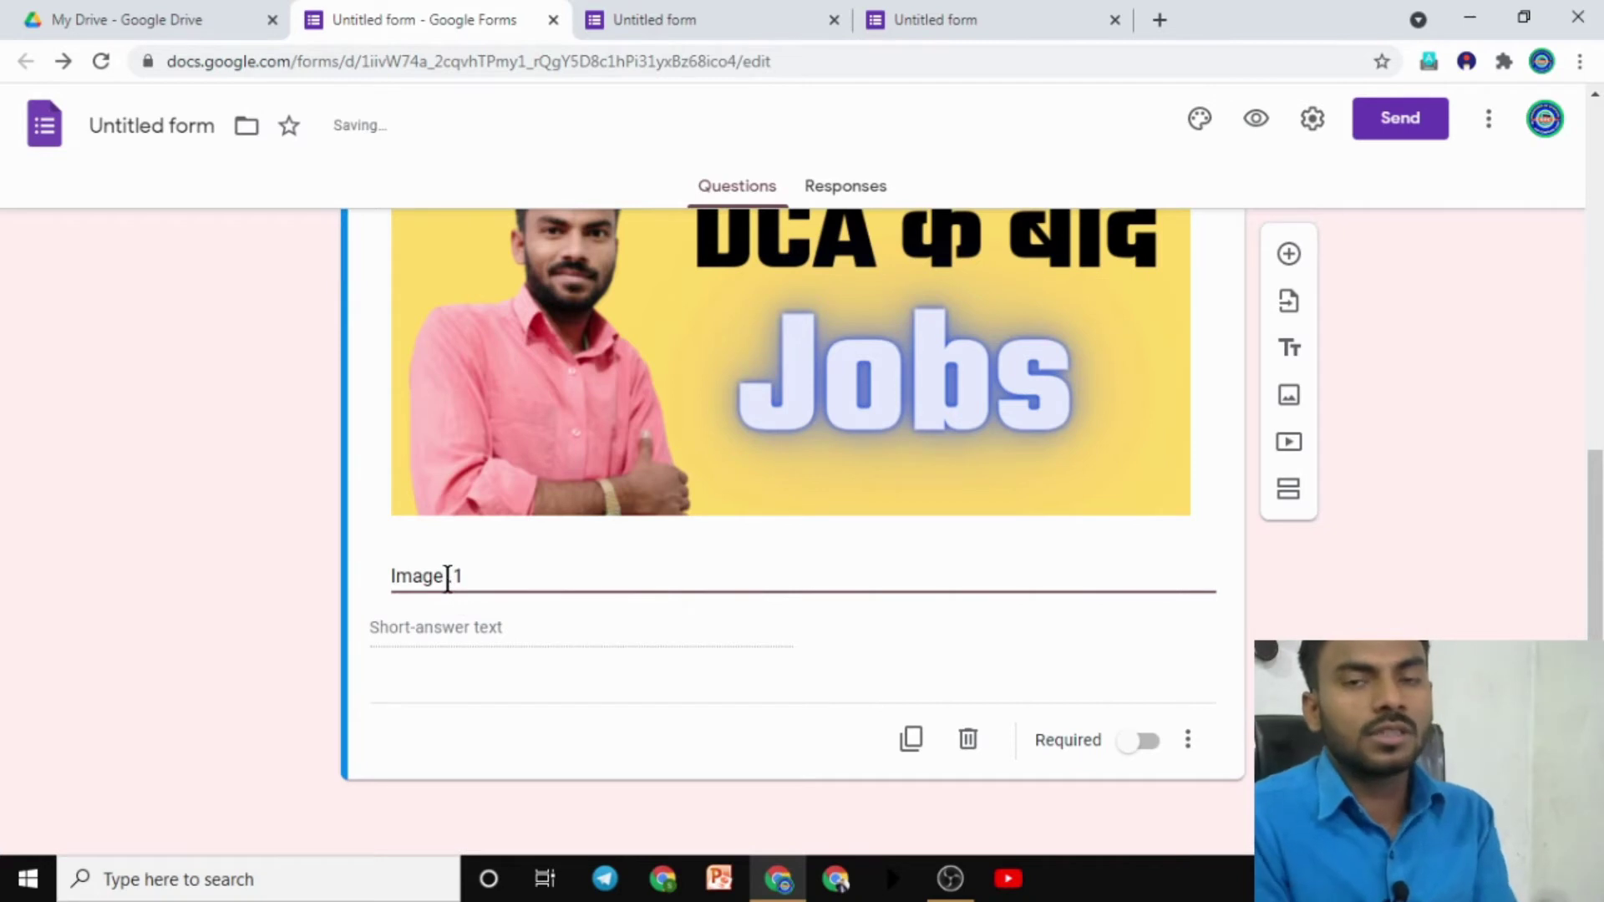
Step: Try "PGDCA" as the picture's caption instead and clear the caption text
{"action": "key", "text": "BackSpace"}
{"action": "key", "text": "BackSpace"}
{"action": "key", "text": "BackSpace"}
{"action": "key", "text": "BackSpace"}
{"action": "key", "text": "BackSpace"}
{"action": "key", "text": "BackSpace"}
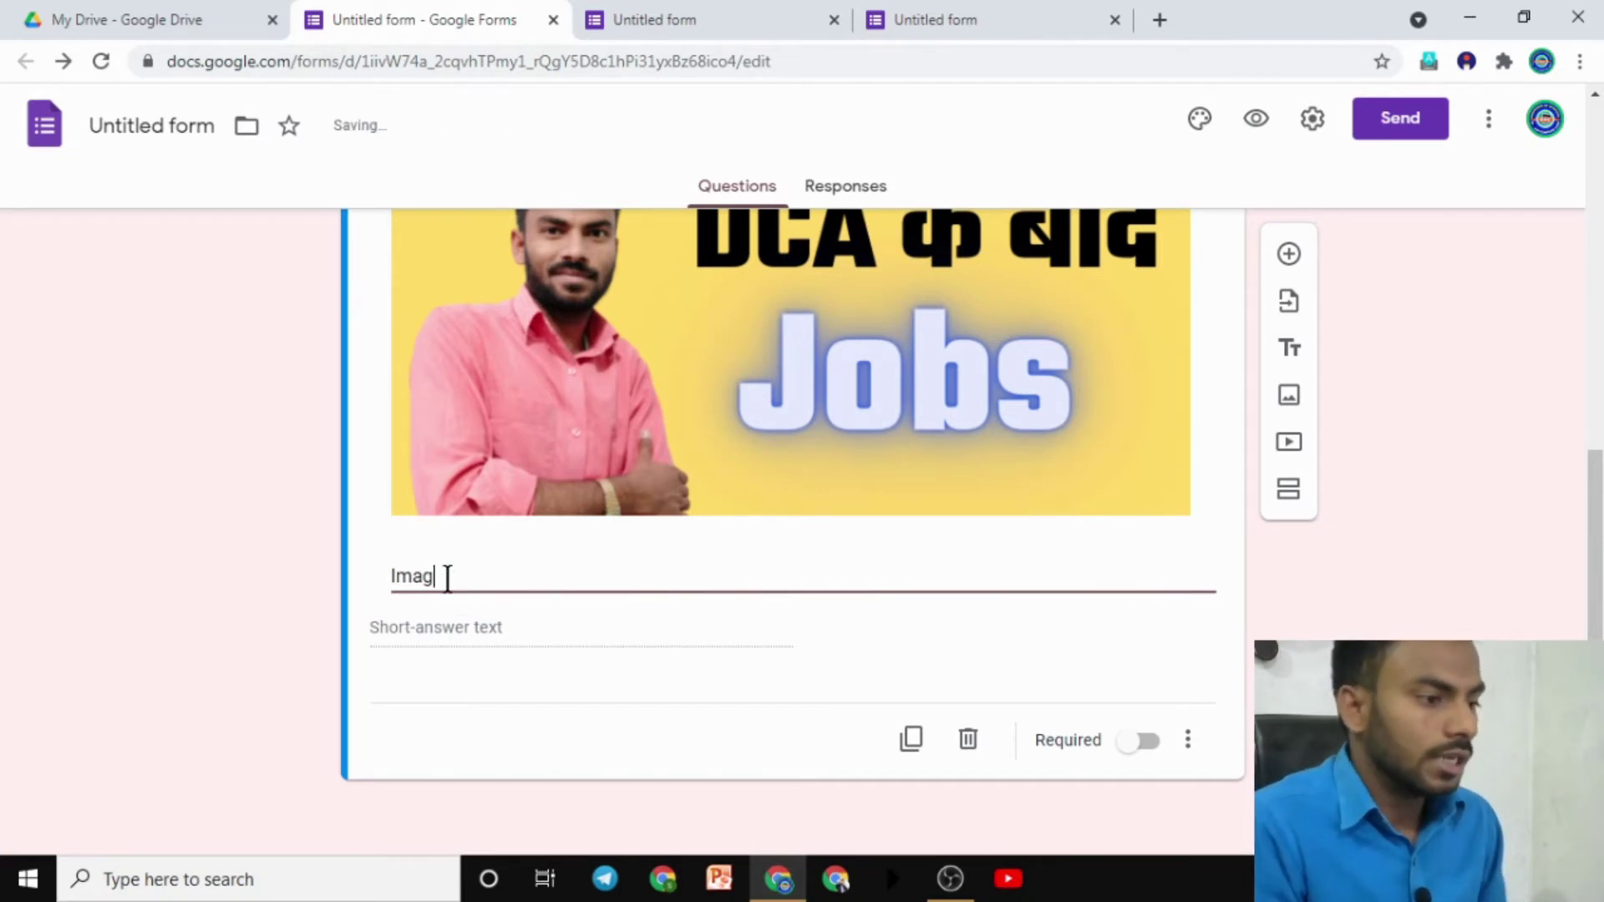
{"action": "key", "text": "BackSpace"}
{"action": "type", "text": "PGDCA"}
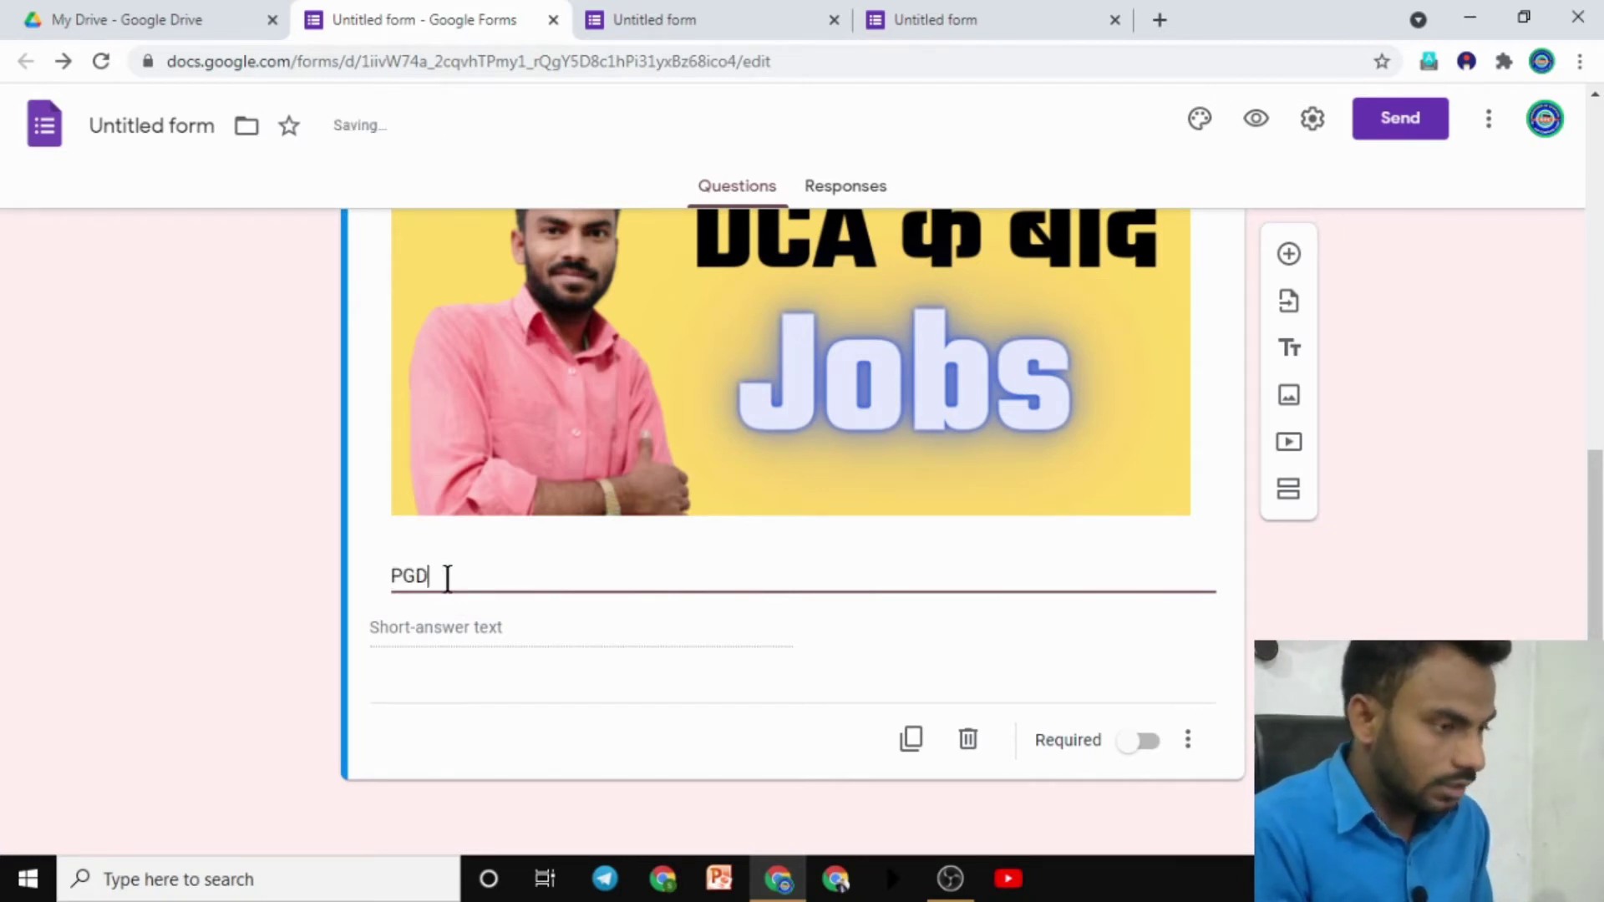
{"action": "key", "text": "BackSpace"}
{"action": "key", "text": "BackSpace"}
{"action": "key", "text": "BackSpace"}
{"action": "key", "text": "BackSpace"}
{"action": "key", "text": "BackSpace"}
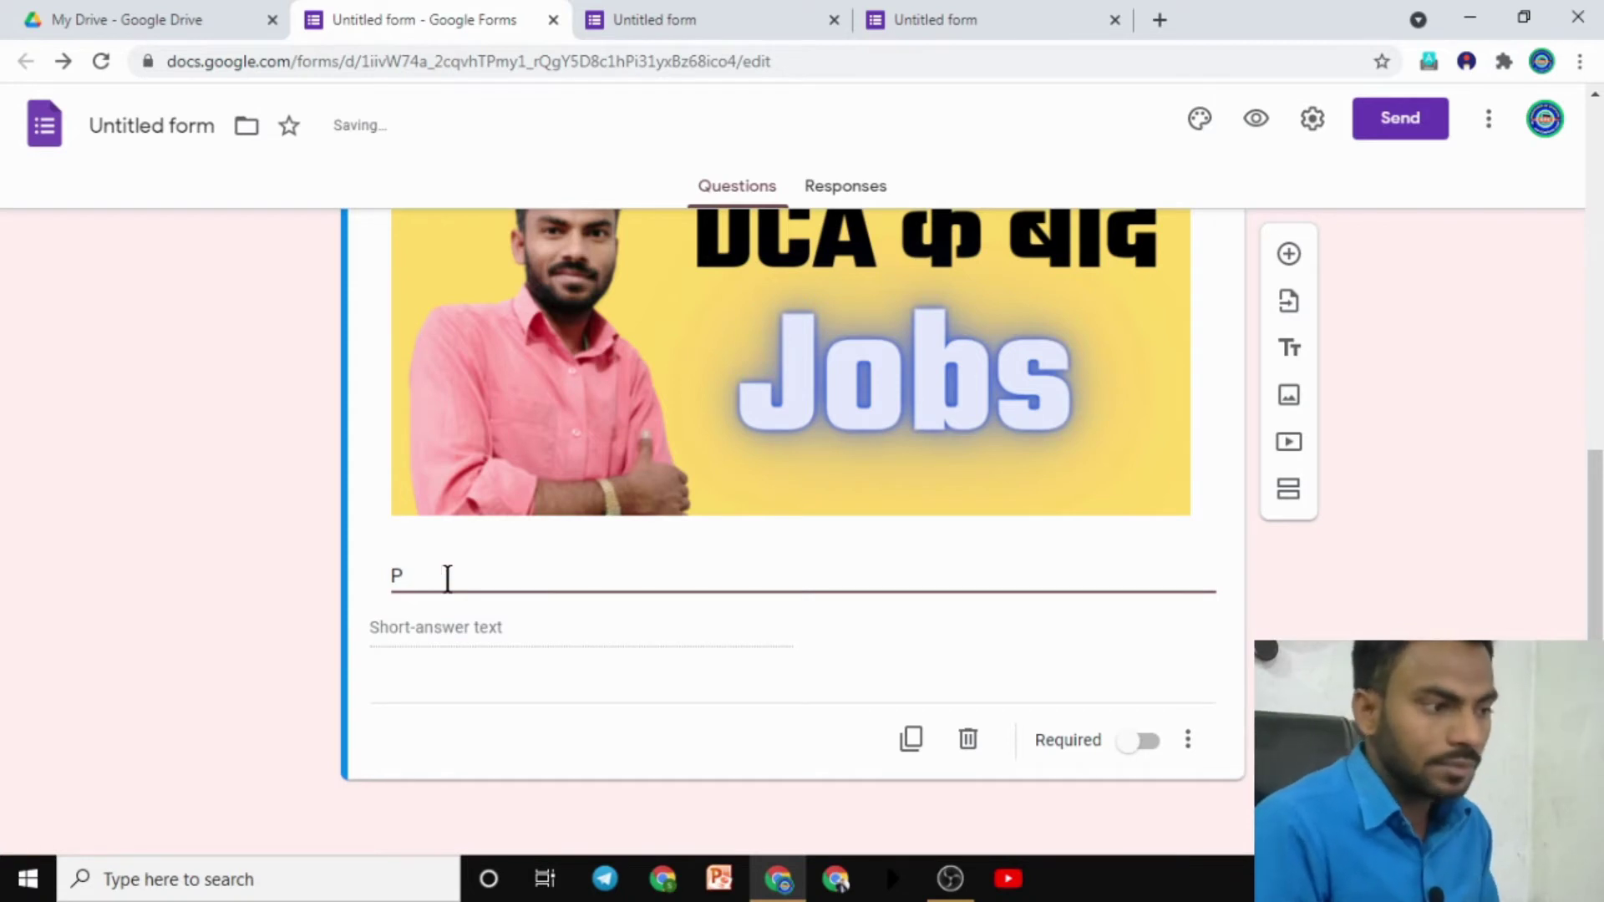
Step: Remove the picture from the Name question
{"action": "scroll", "coordinate": [501, 526], "scroll_direction": "up", "scroll_amount": 2}
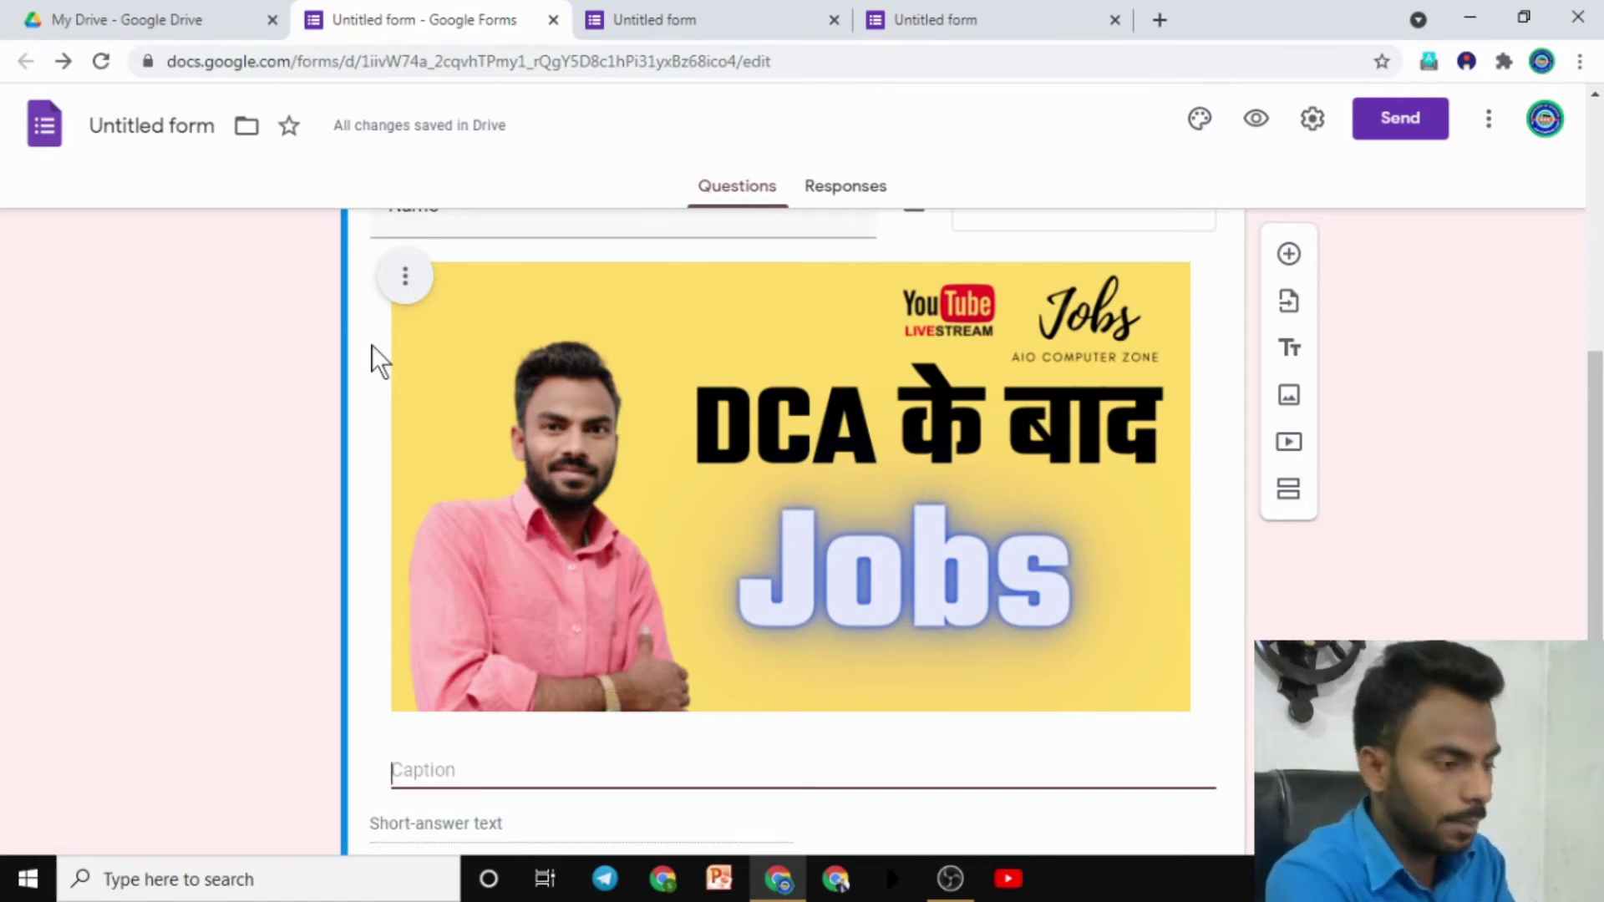
{"action": "left_click", "coordinate": [406, 278]}
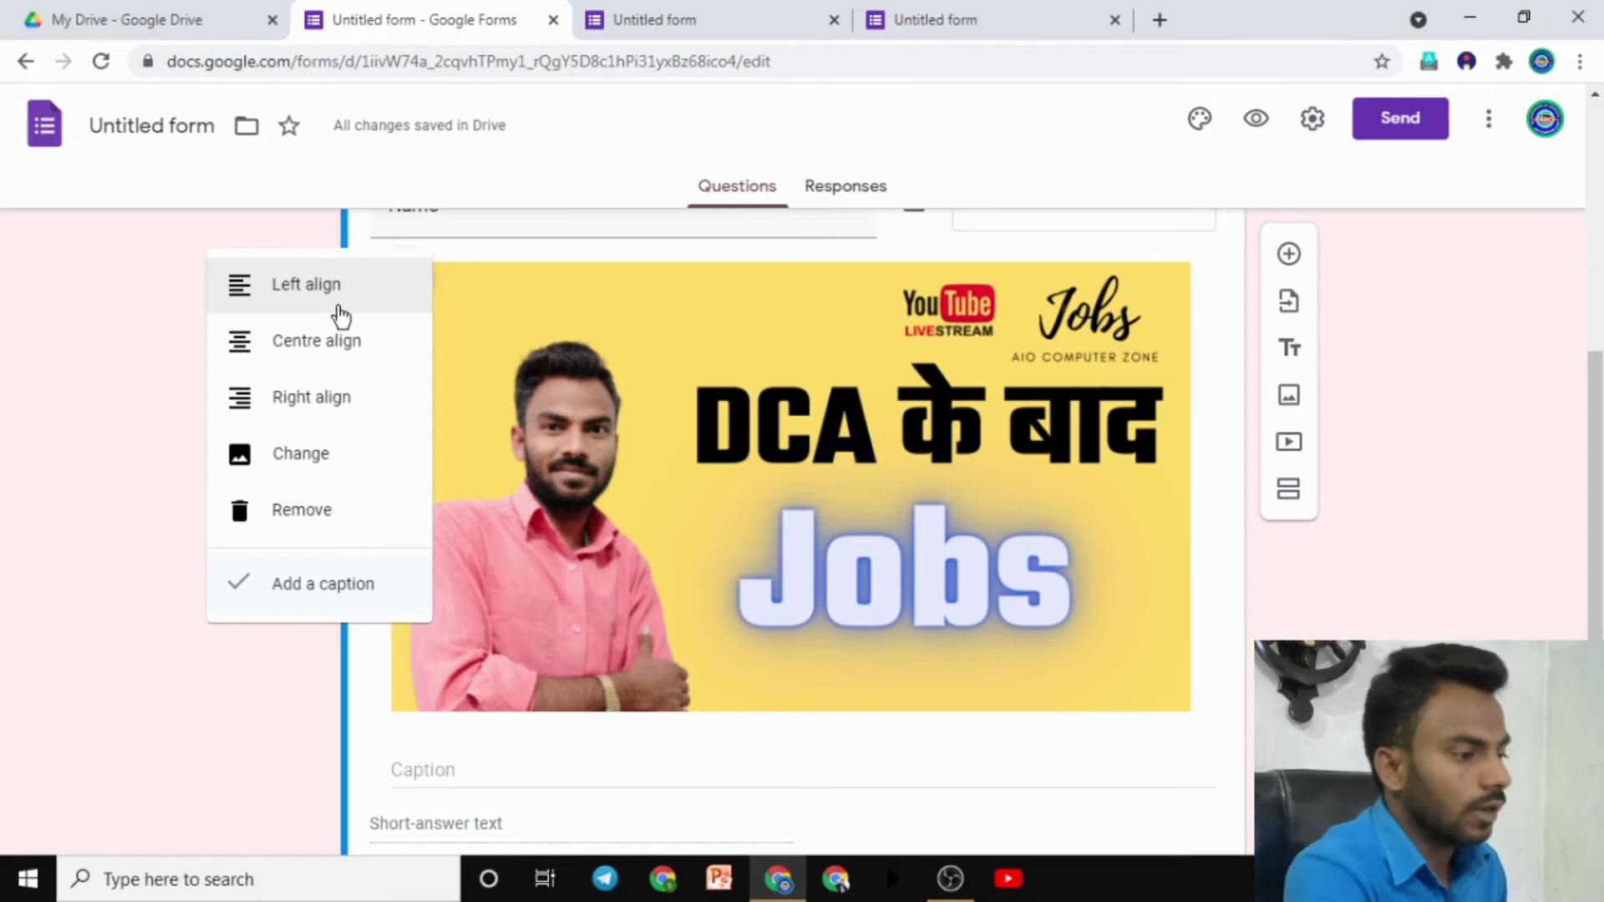
{"action": "left_click", "coordinate": [316, 518]}
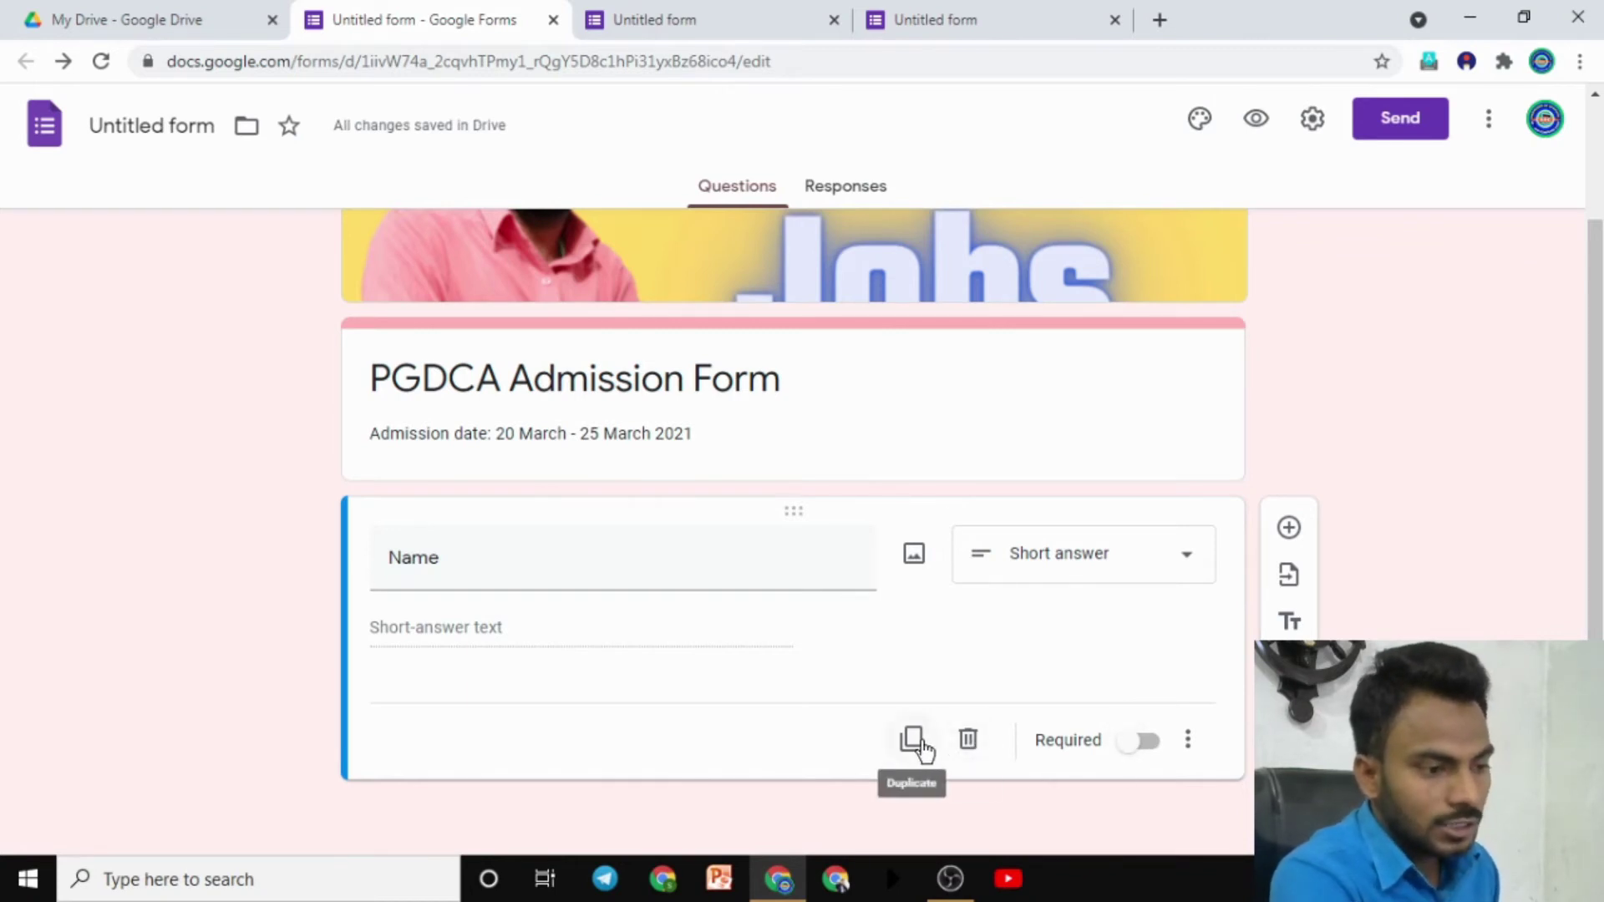
{"action": "left_click", "coordinate": [1190, 750]}
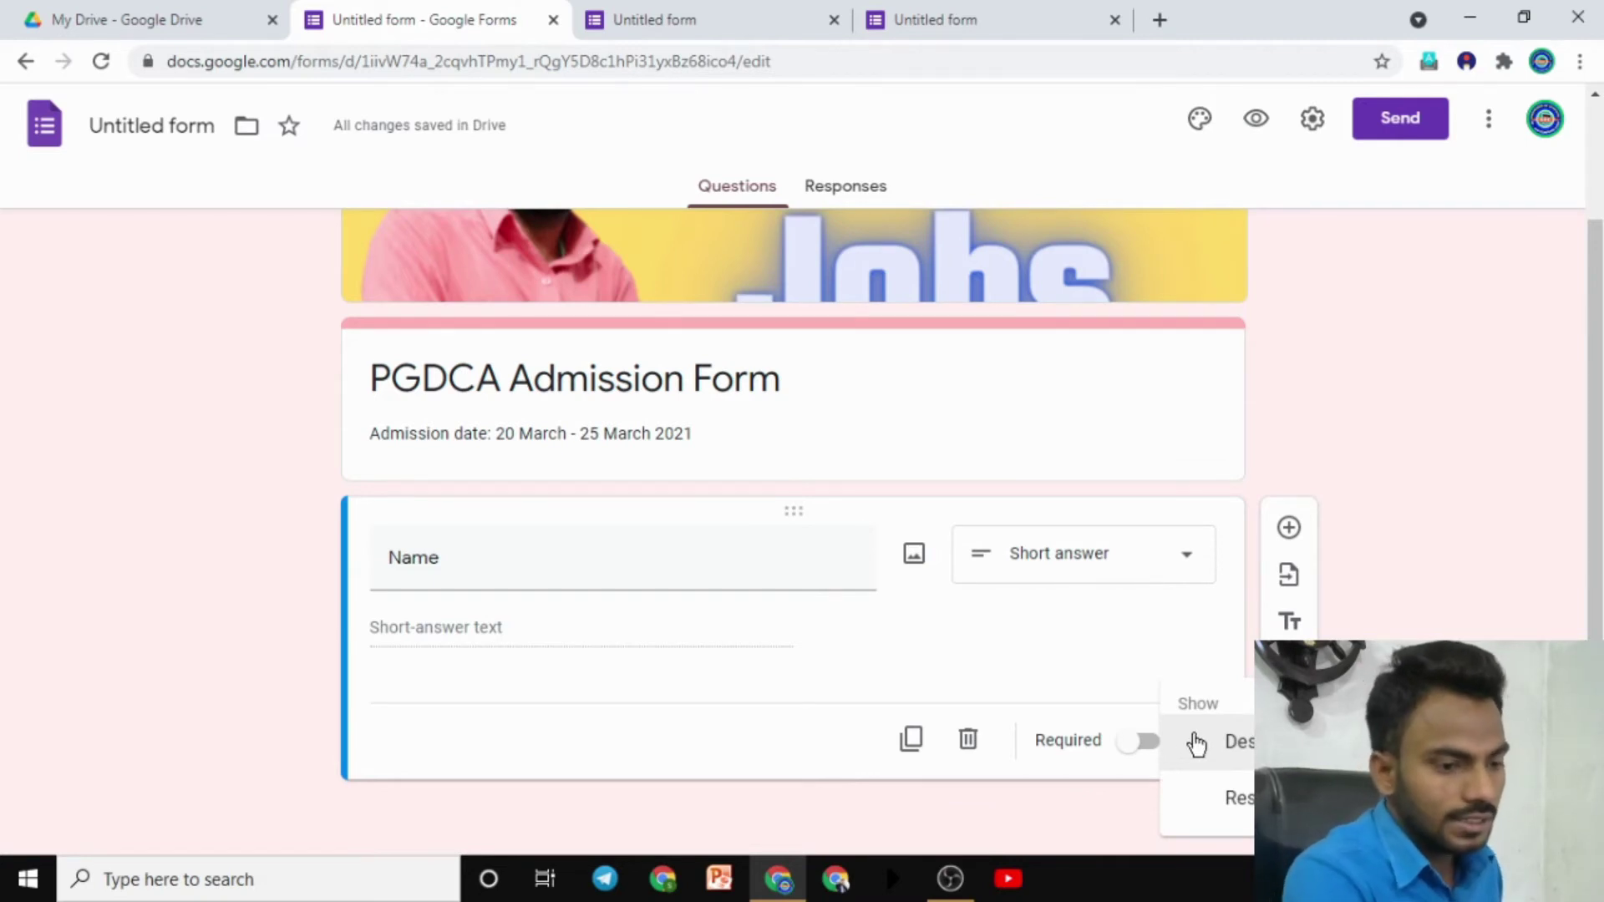
{"action": "left_click", "coordinate": [1267, 430]}
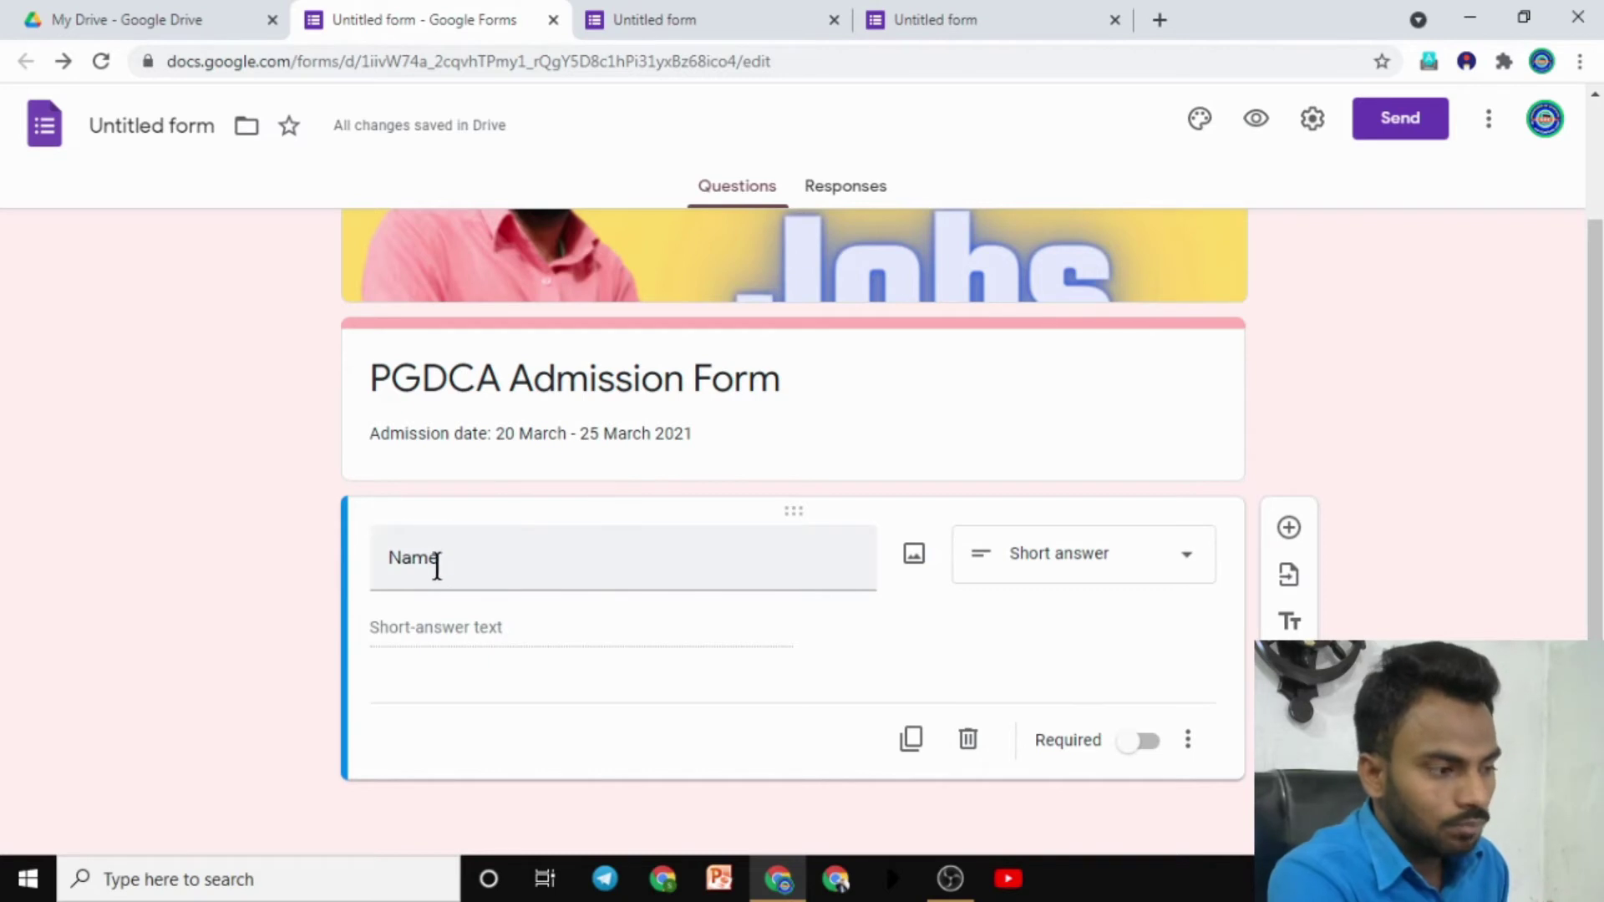
{"action": "left_click_drag", "start_coordinate": [458, 555], "coordinate": [390, 560]}
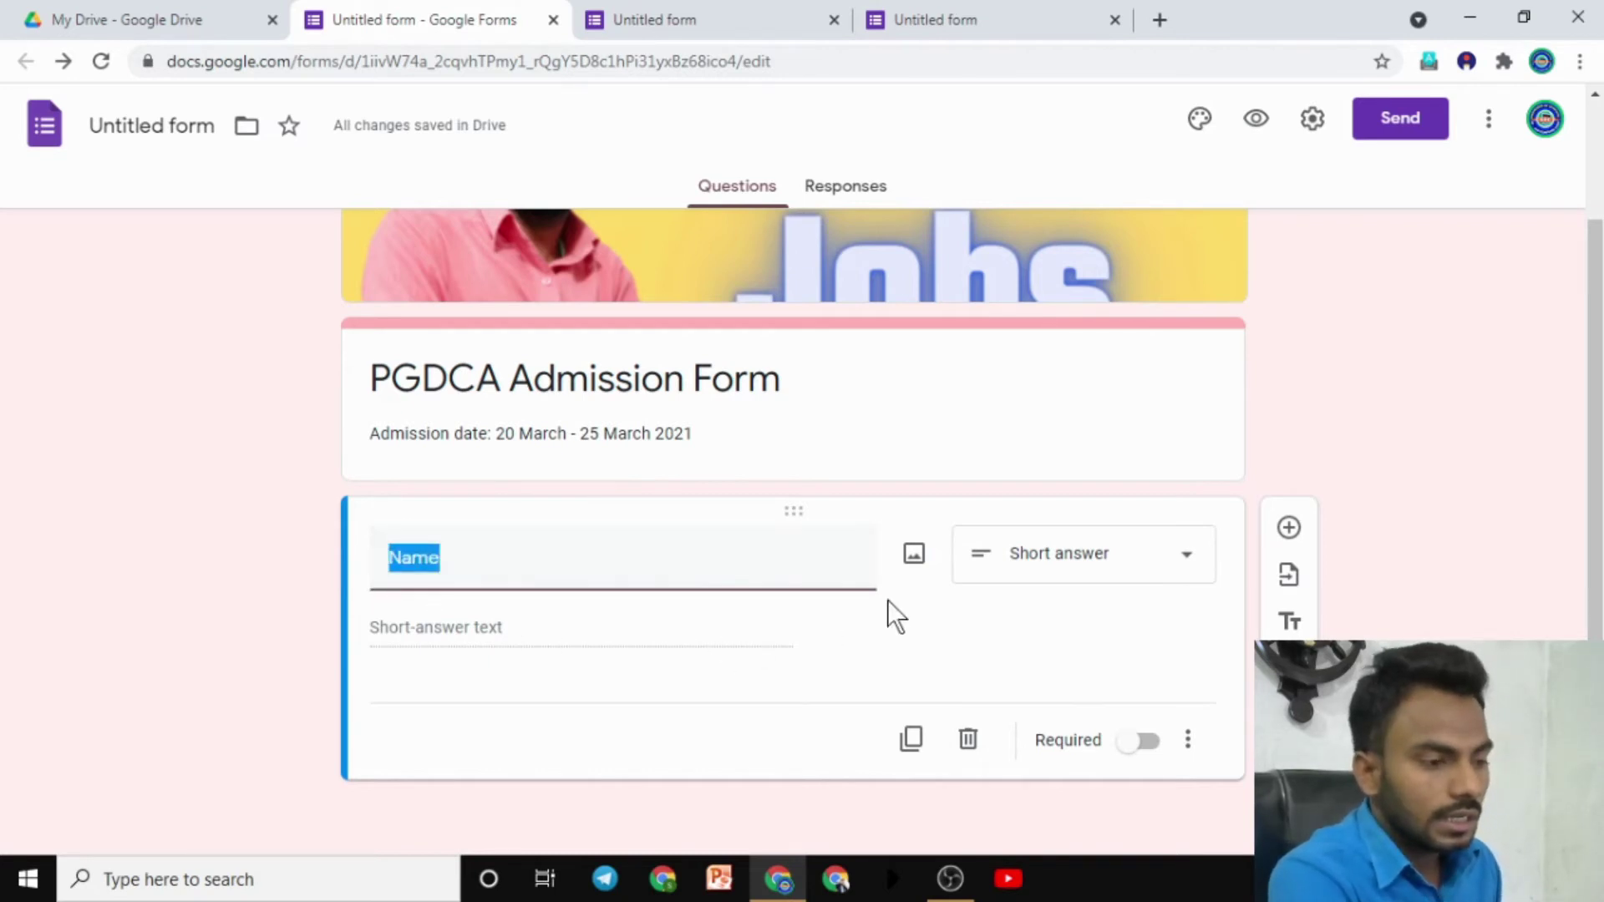
{"action": "mouse_move", "coordinate": [334, 508]}
{"action": "left_mouse_down"}
{"action": "mouse_move", "coordinate": [735, 479]}
{"action": "mouse_move", "coordinate": [1195, 634]}
{"action": "mouse_move", "coordinate": [982, 806]}
{"action": "mouse_move", "coordinate": [353, 649]}
{"action": "mouse_move", "coordinate": [326, 604]}
{"action": "left_mouse_up"}
{"action": "key", "text": "Escape"}
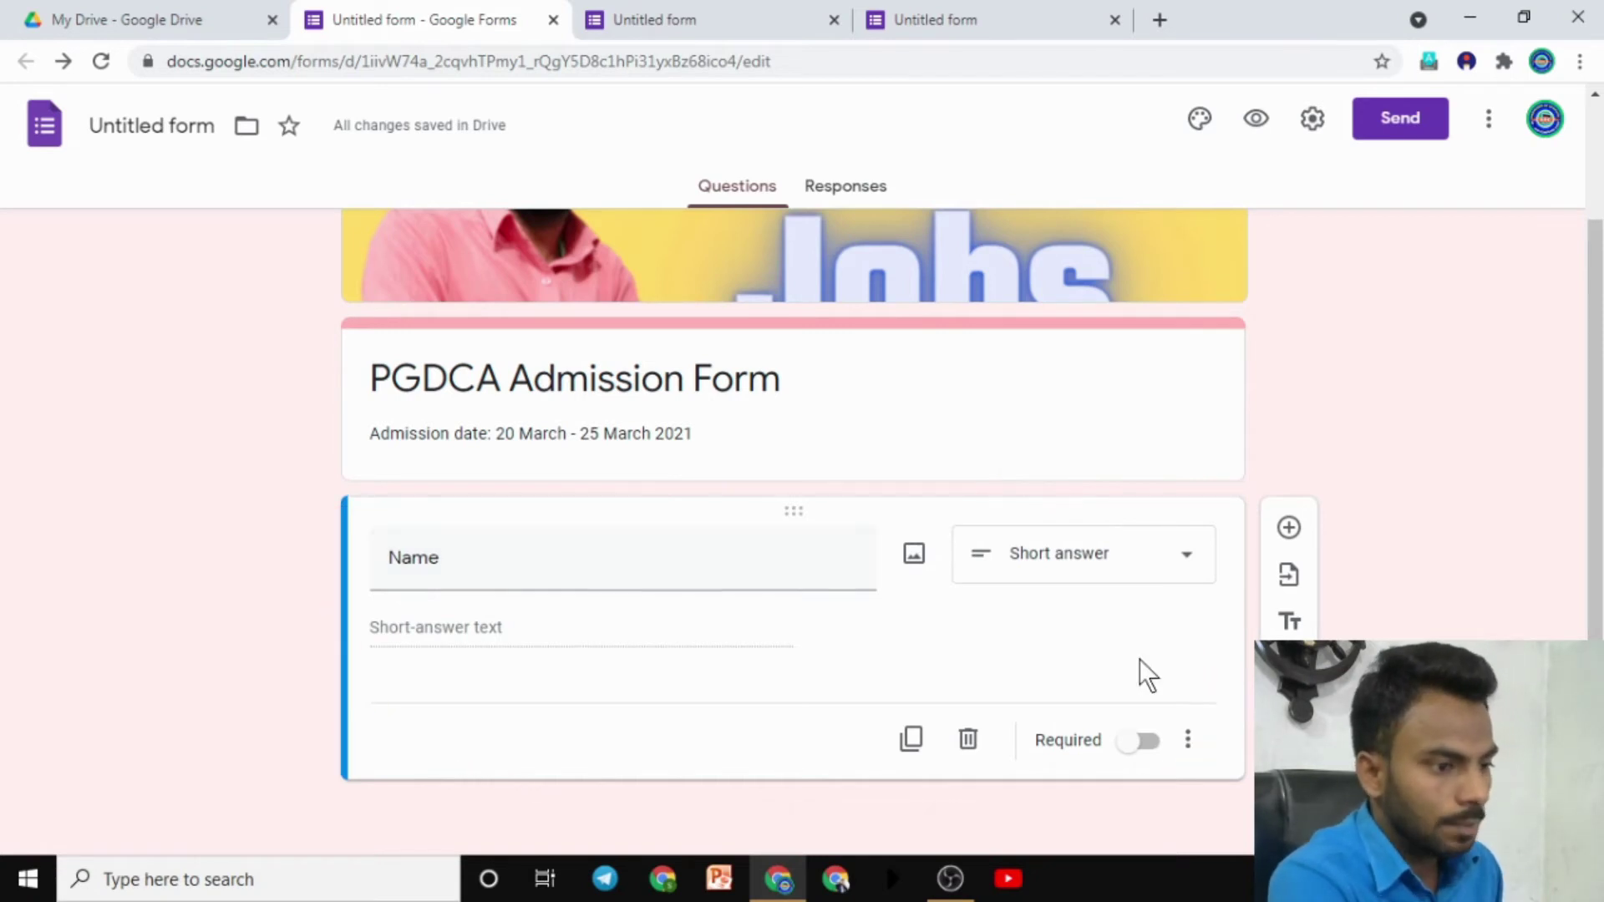
Step: Delete the Name question and add a new question titled "Name" in its place
{"action": "left_click", "coordinate": [967, 738]}
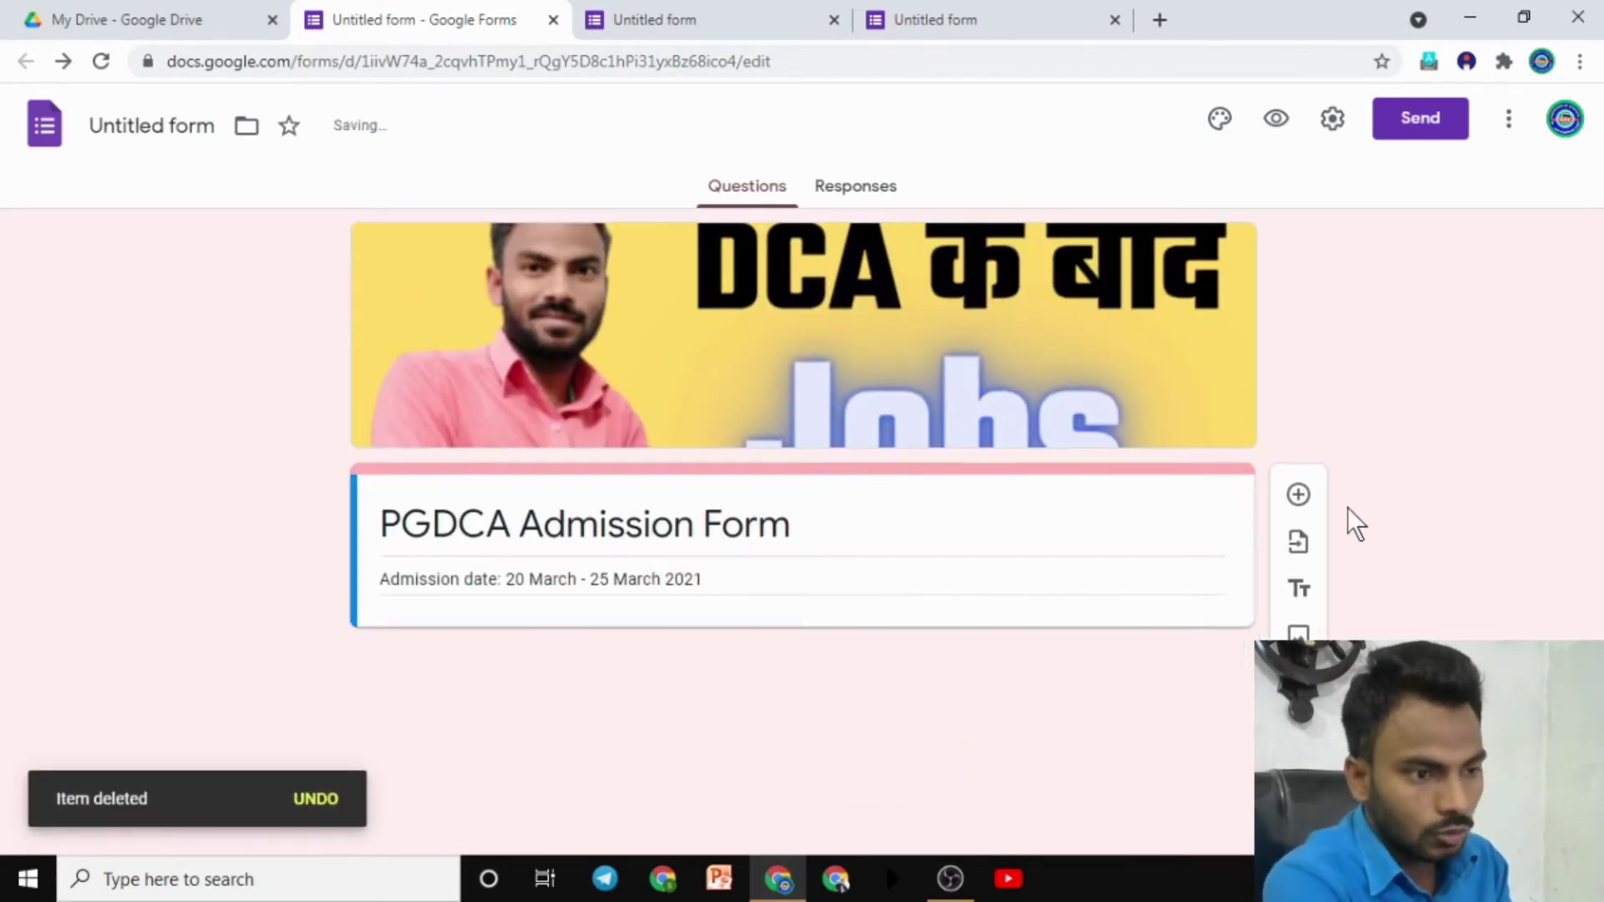
{"action": "left_click", "coordinate": [1299, 496]}
{"action": "type", "text": "Name"}
{"action": "scroll", "coordinate": [334, 610], "scroll_direction": "down", "scroll_amount": 2}
{"action": "left_click", "coordinate": [251, 568]}
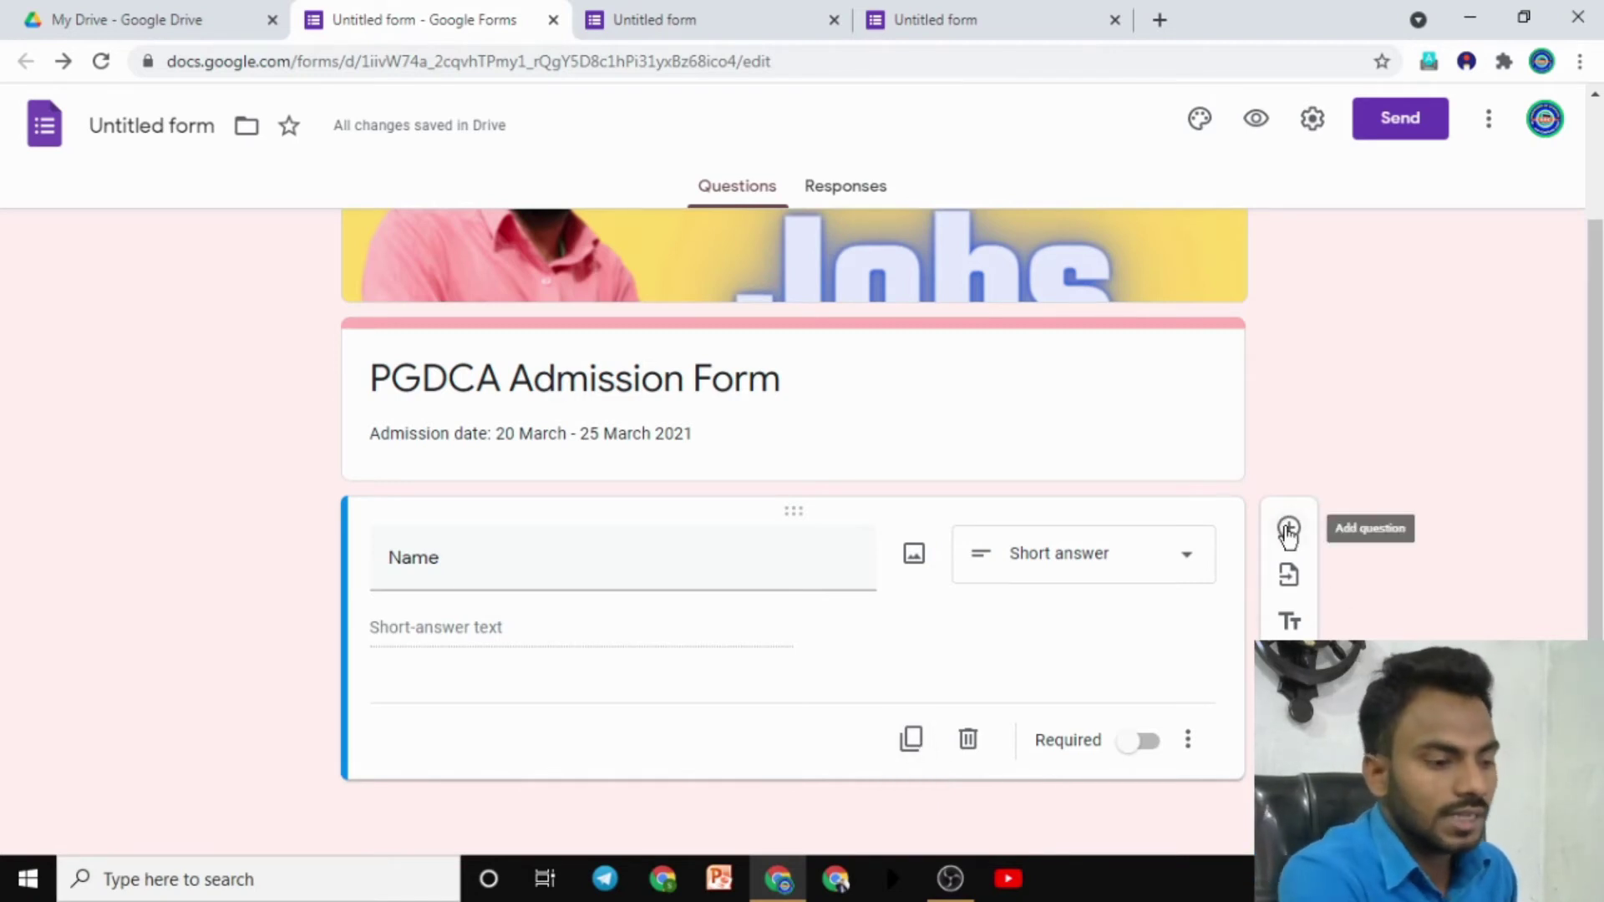
Step: Duplicate the Name question and title the copy "Address" as a Paragraph question
{"action": "left_click", "coordinate": [912, 742]}
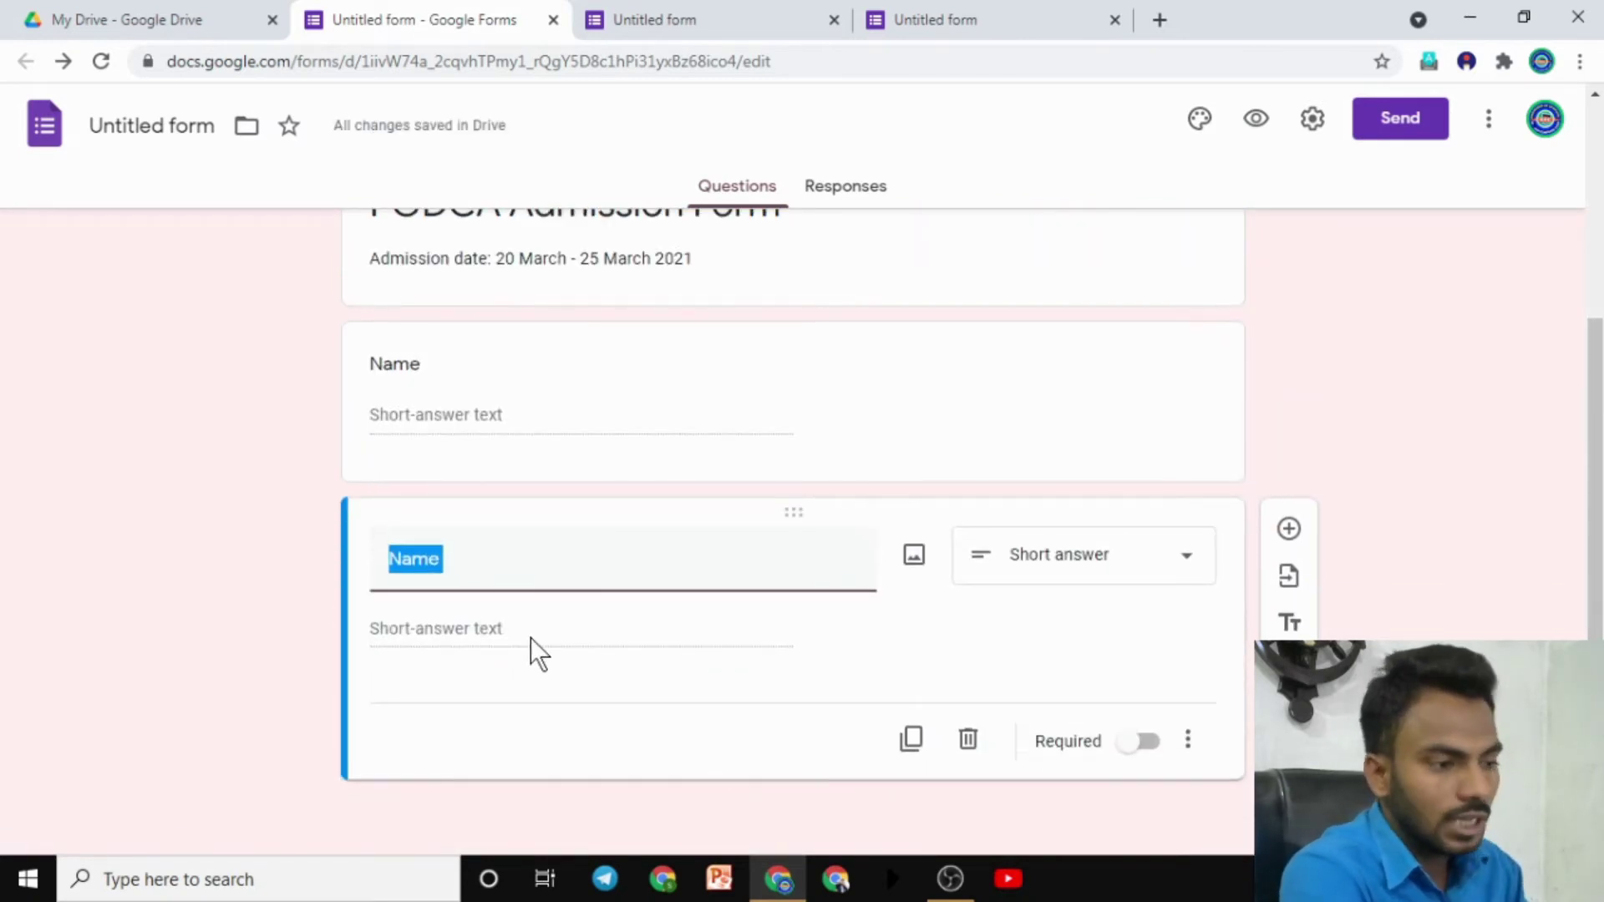
{"action": "type", "text": "Address"}
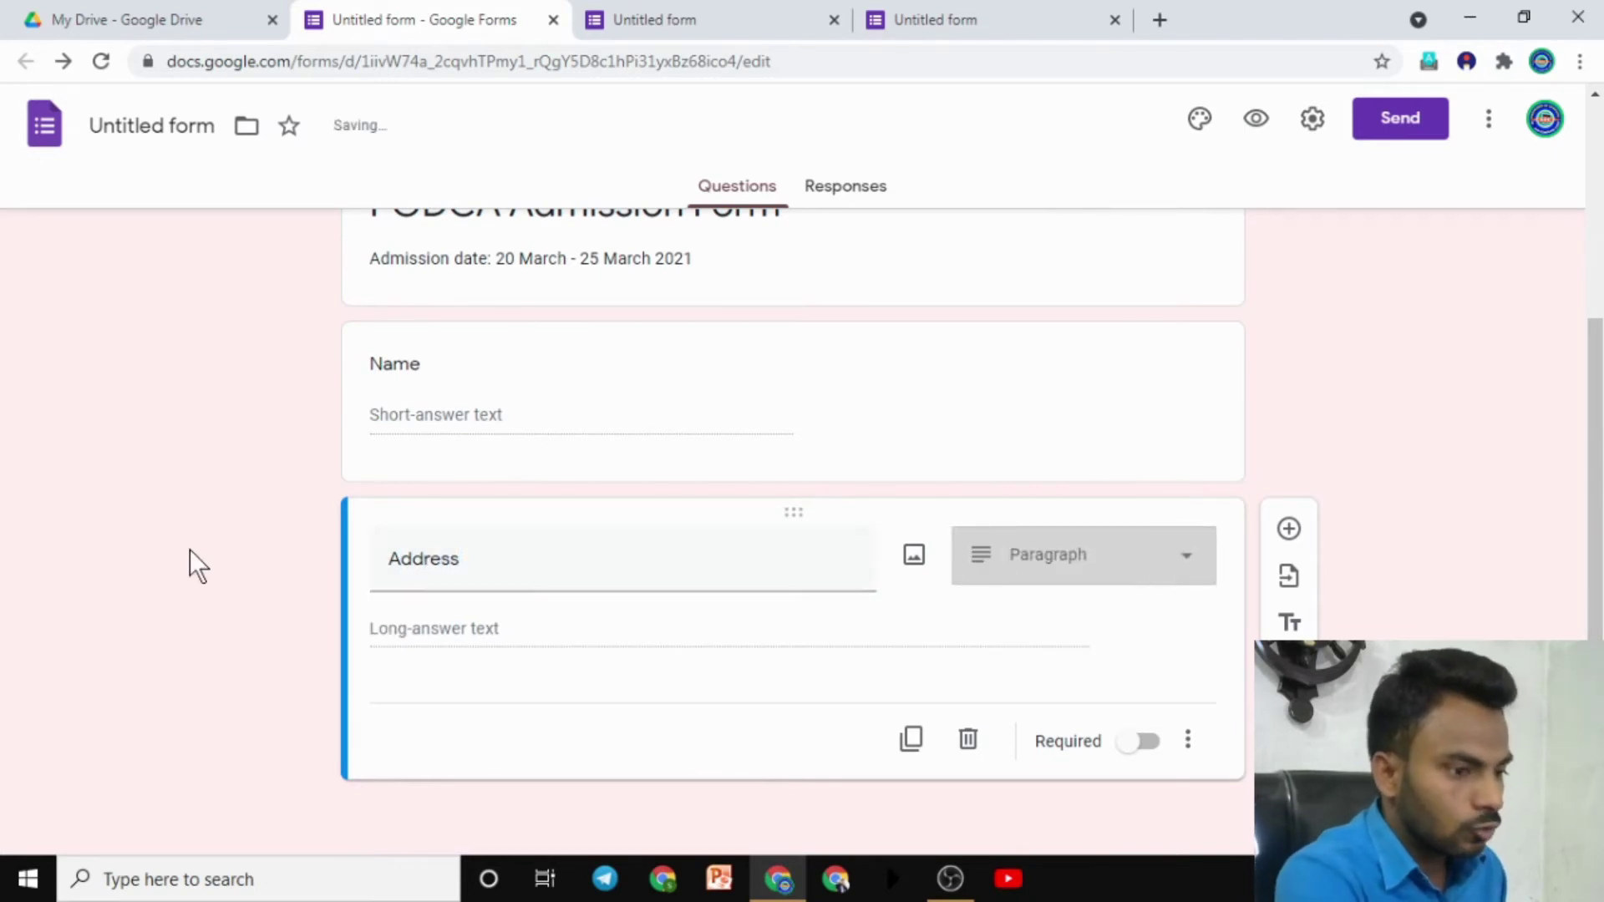
{"action": "scroll", "coordinate": [484, 423], "scroll_direction": "up", "scroll_amount": 3}
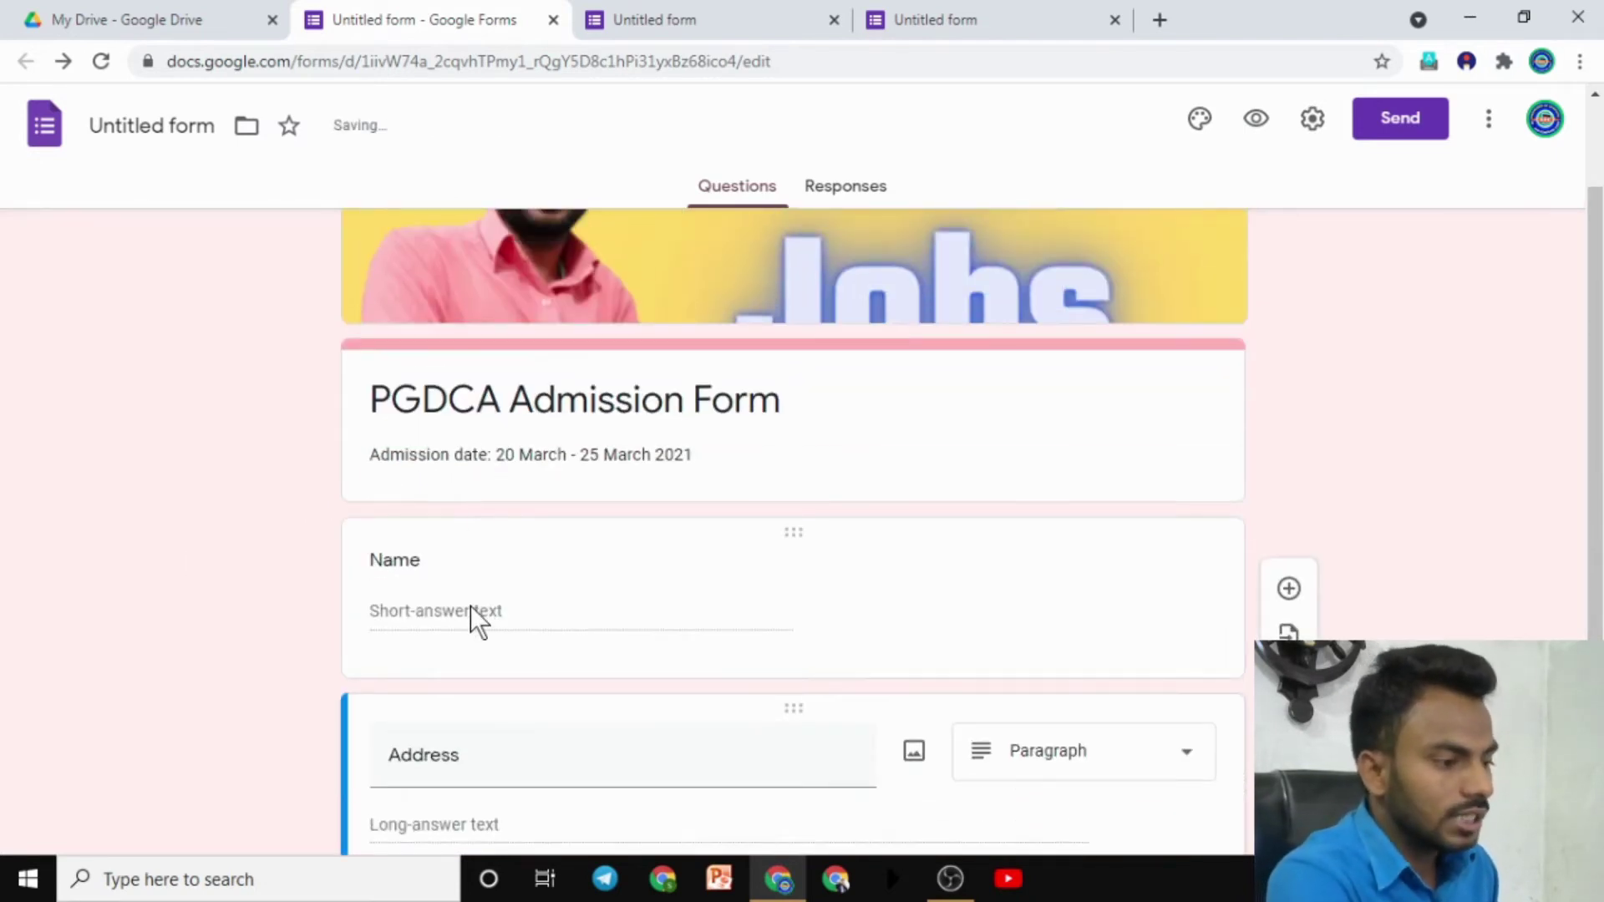
{"action": "scroll", "coordinate": [469, 610], "scroll_direction": "down", "scroll_amount": 3}
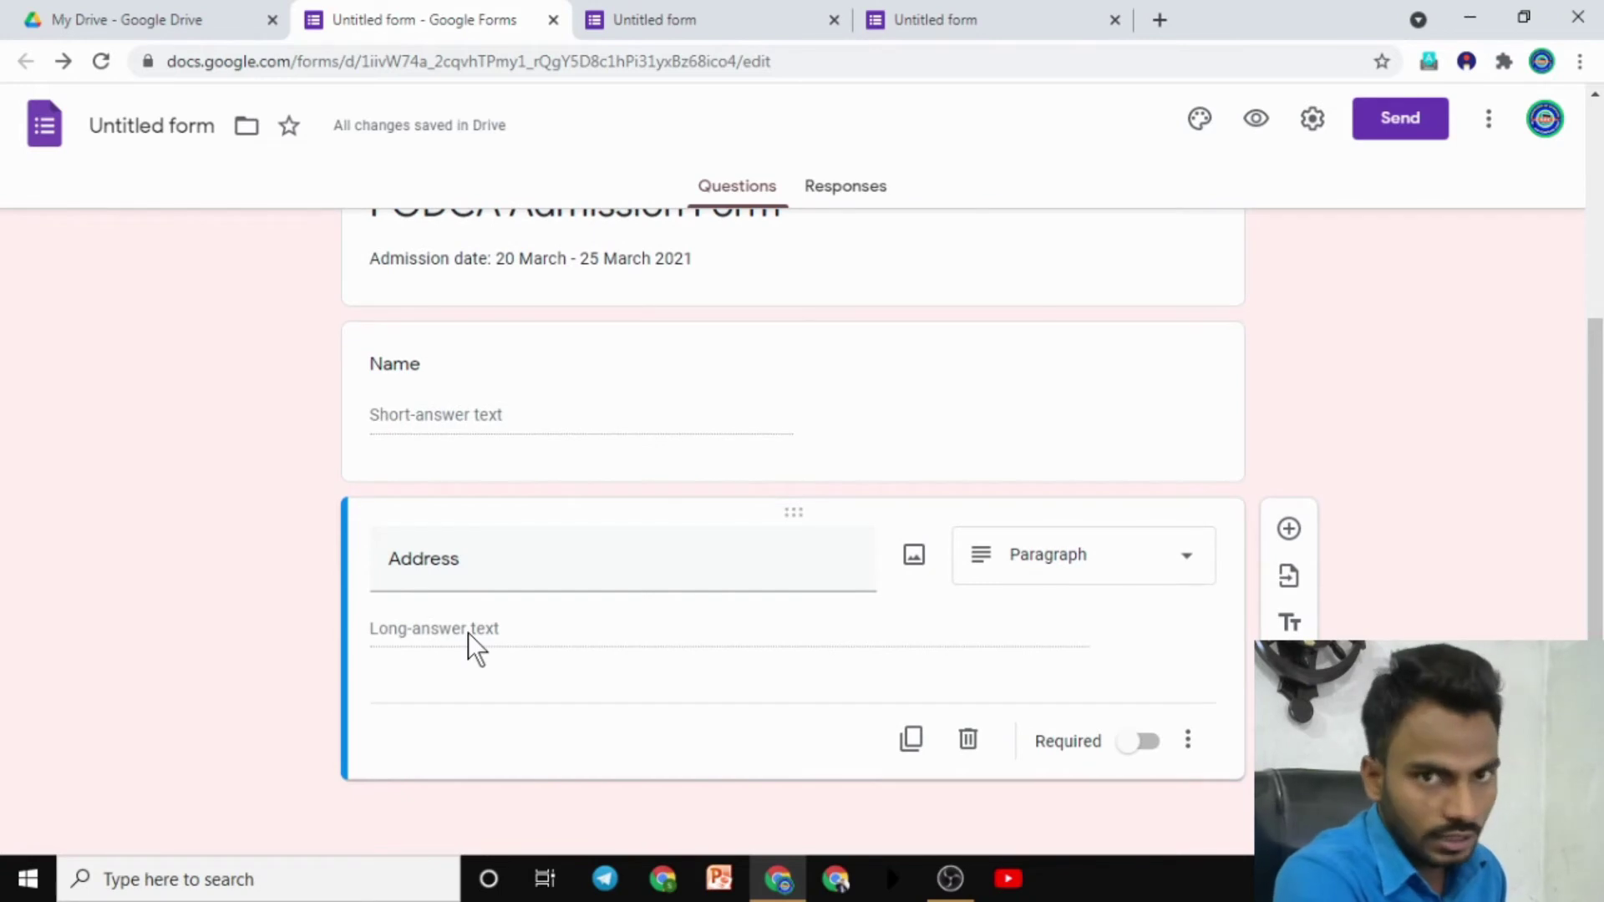
Step: Preview the form and examine how the Name and Address questions appear to respondents
{"action": "scroll", "coordinate": [496, 638], "scroll_direction": "up", "scroll_amount": 3}
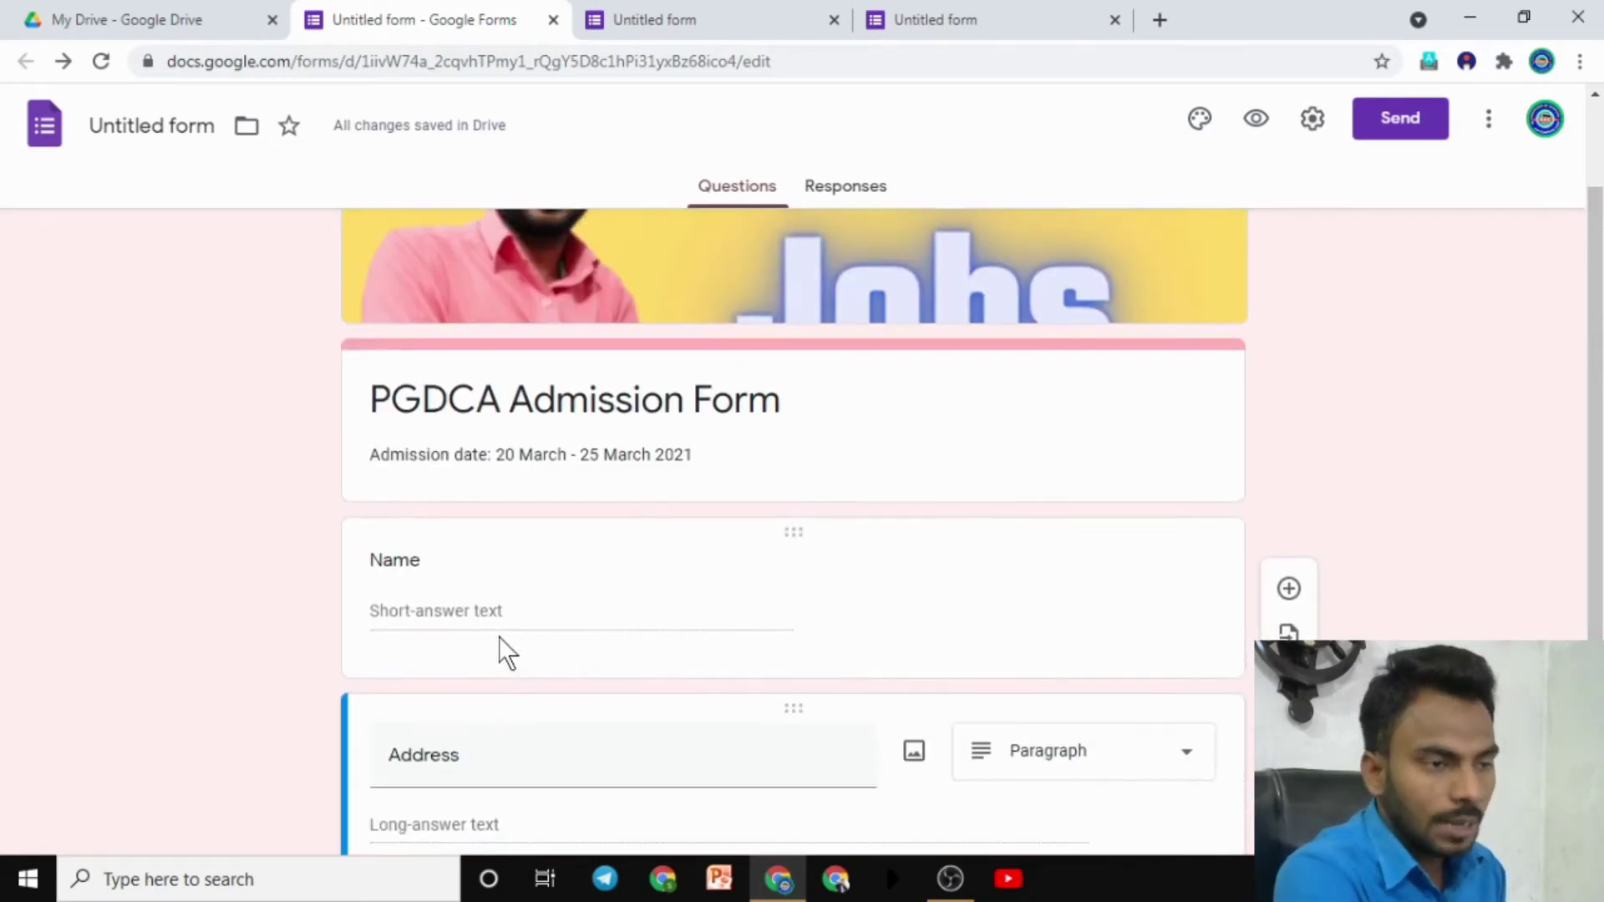
{"action": "scroll", "coordinate": [499, 638], "scroll_direction": "up", "scroll_amount": 2}
{"action": "left_click", "coordinate": [1255, 121]}
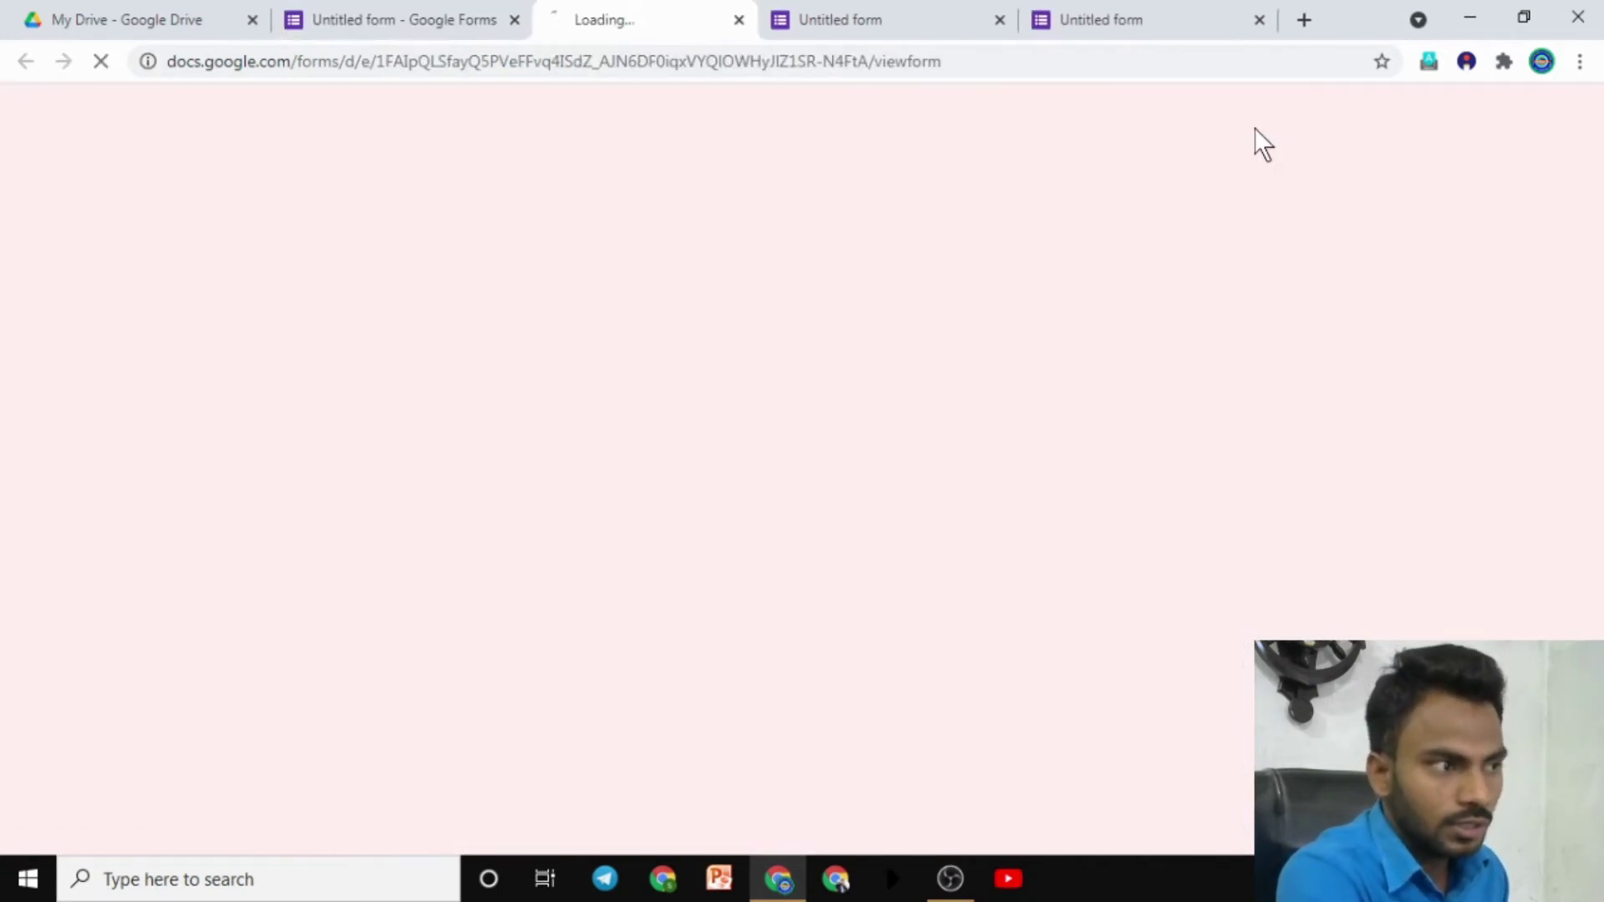
{"action": "scroll", "coordinate": [931, 366], "scroll_direction": "down", "scroll_amount": 2}
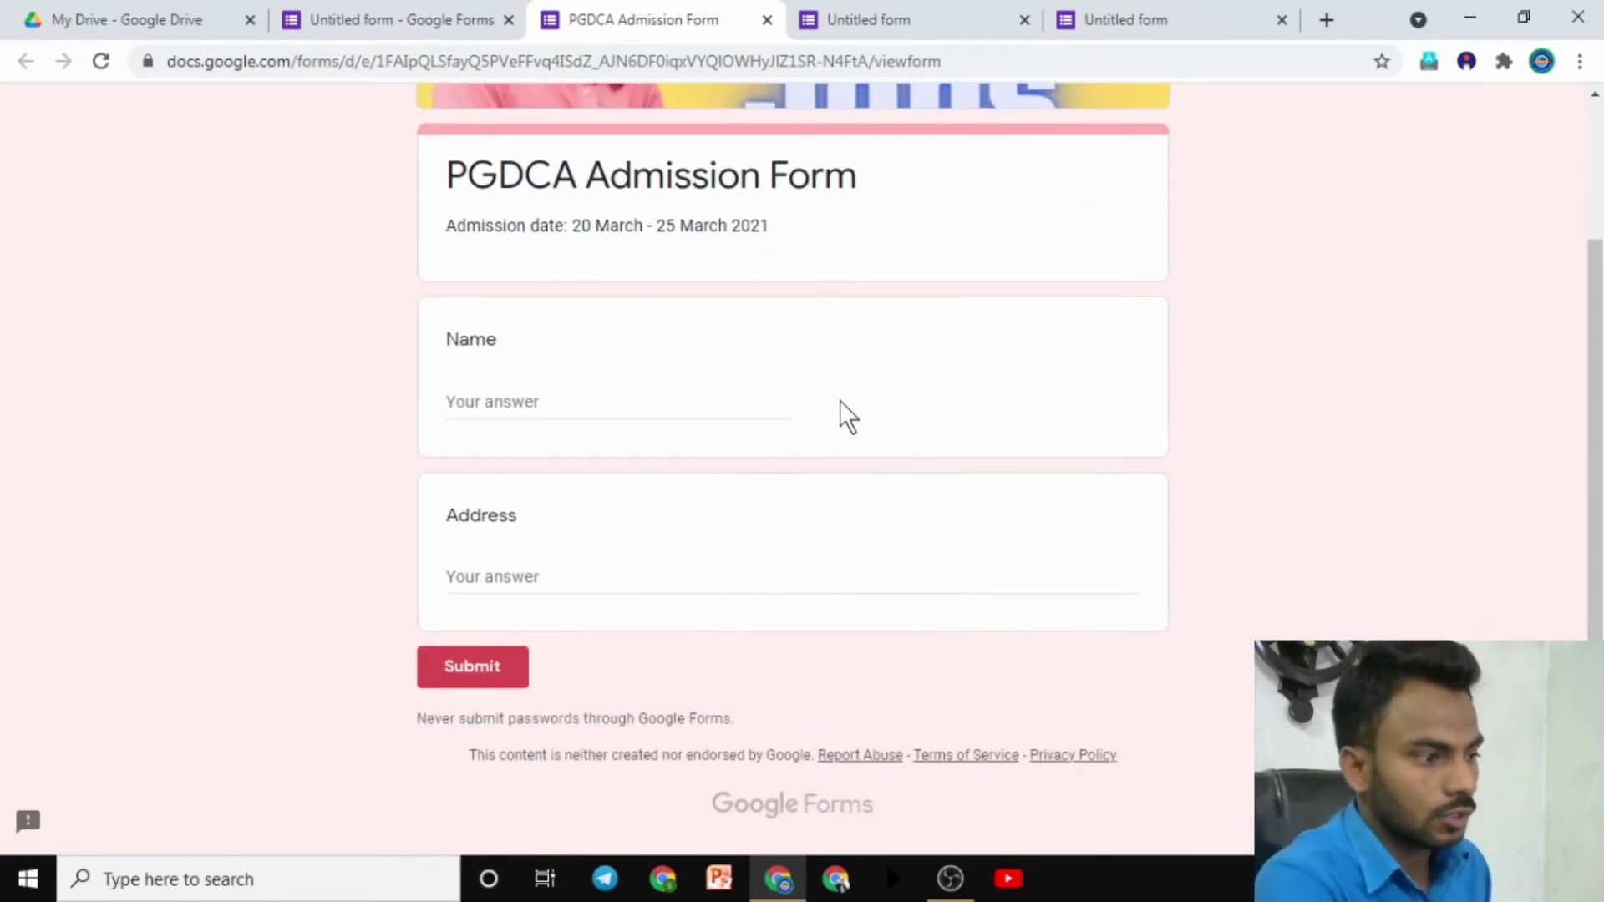
Step: Test the previewed form by entering "dsdsndsdsdsds" as the Name answer and trying out, then clearing, a sample Address answer
{"action": "left_click", "coordinate": [557, 407]}
{"action": "type", "text": "dsdsndsdsdsds"}
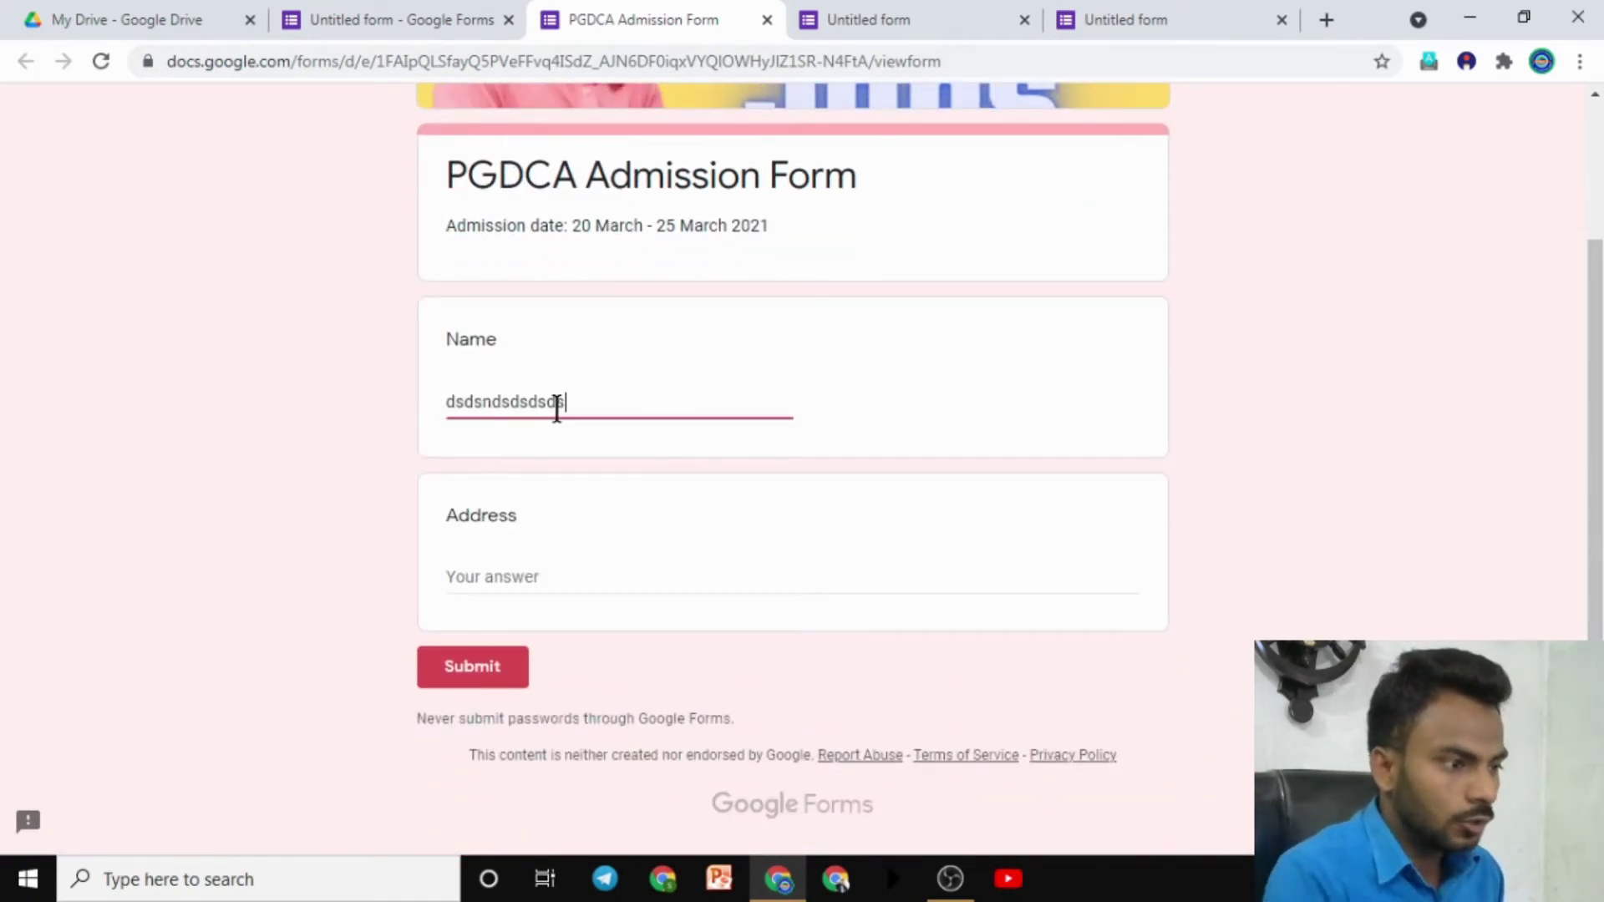
{"action": "left_click", "coordinate": [487, 578]}
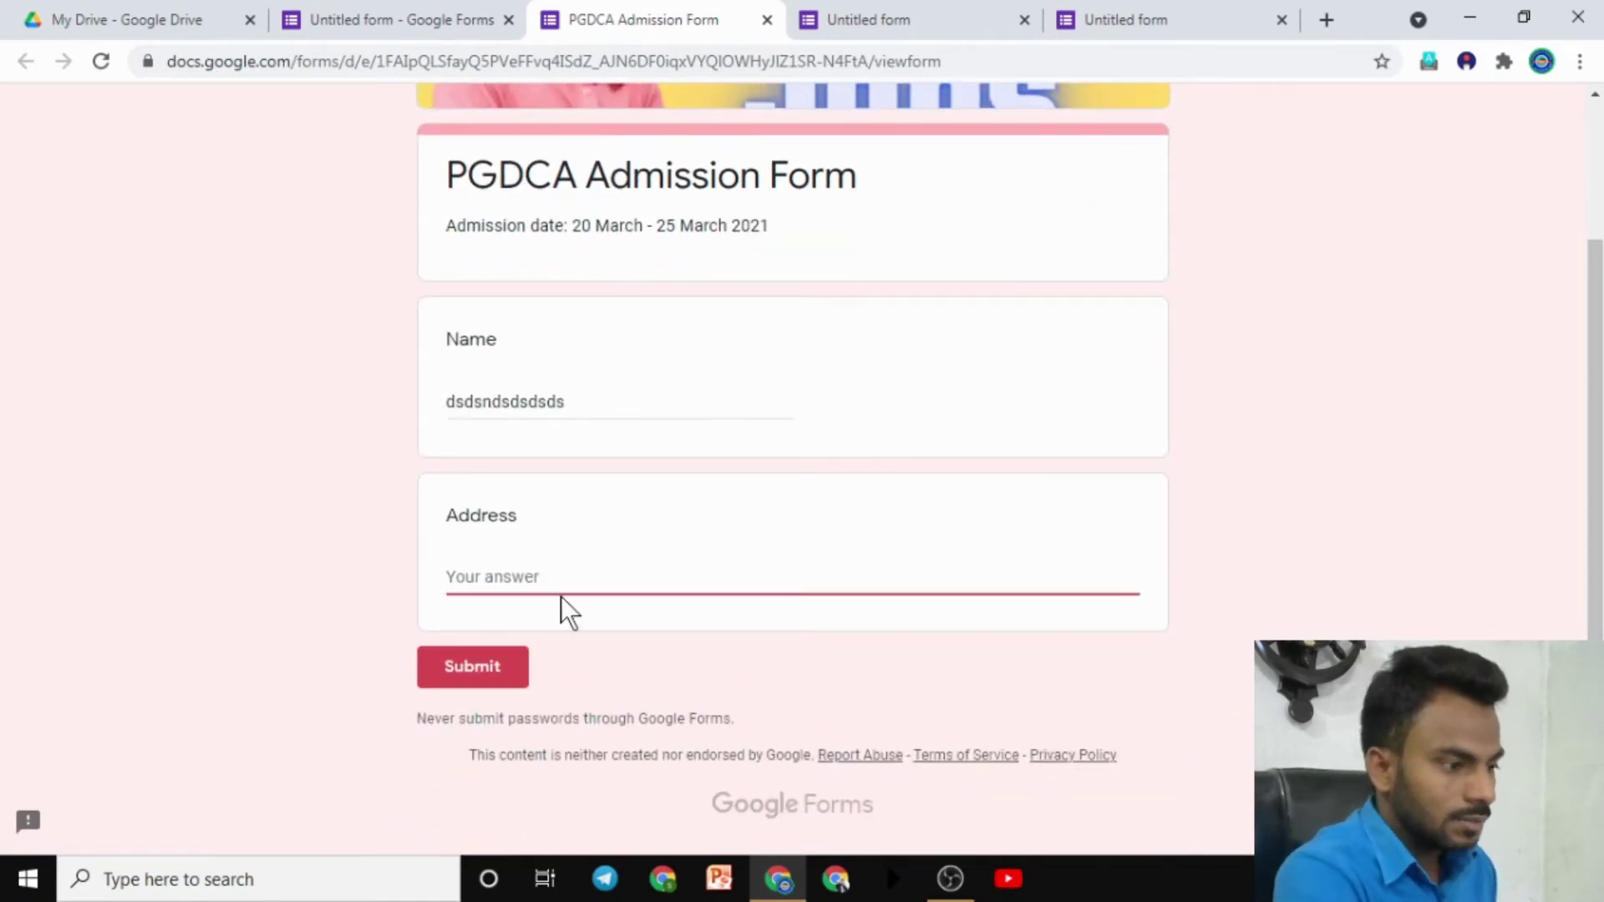
{"action": "type", "text": "dsdsdsd"}
{"action": "key", "text": "BackSpace"}
{"action": "key", "text": "BackSpace"}
{"action": "key", "text": "BackSpace"}
{"action": "key", "text": "BackSpace"}
{"action": "key", "text": "BackSpace"}
{"action": "key", "text": "BackSpace"}
{"action": "key", "text": "BackSpace"}
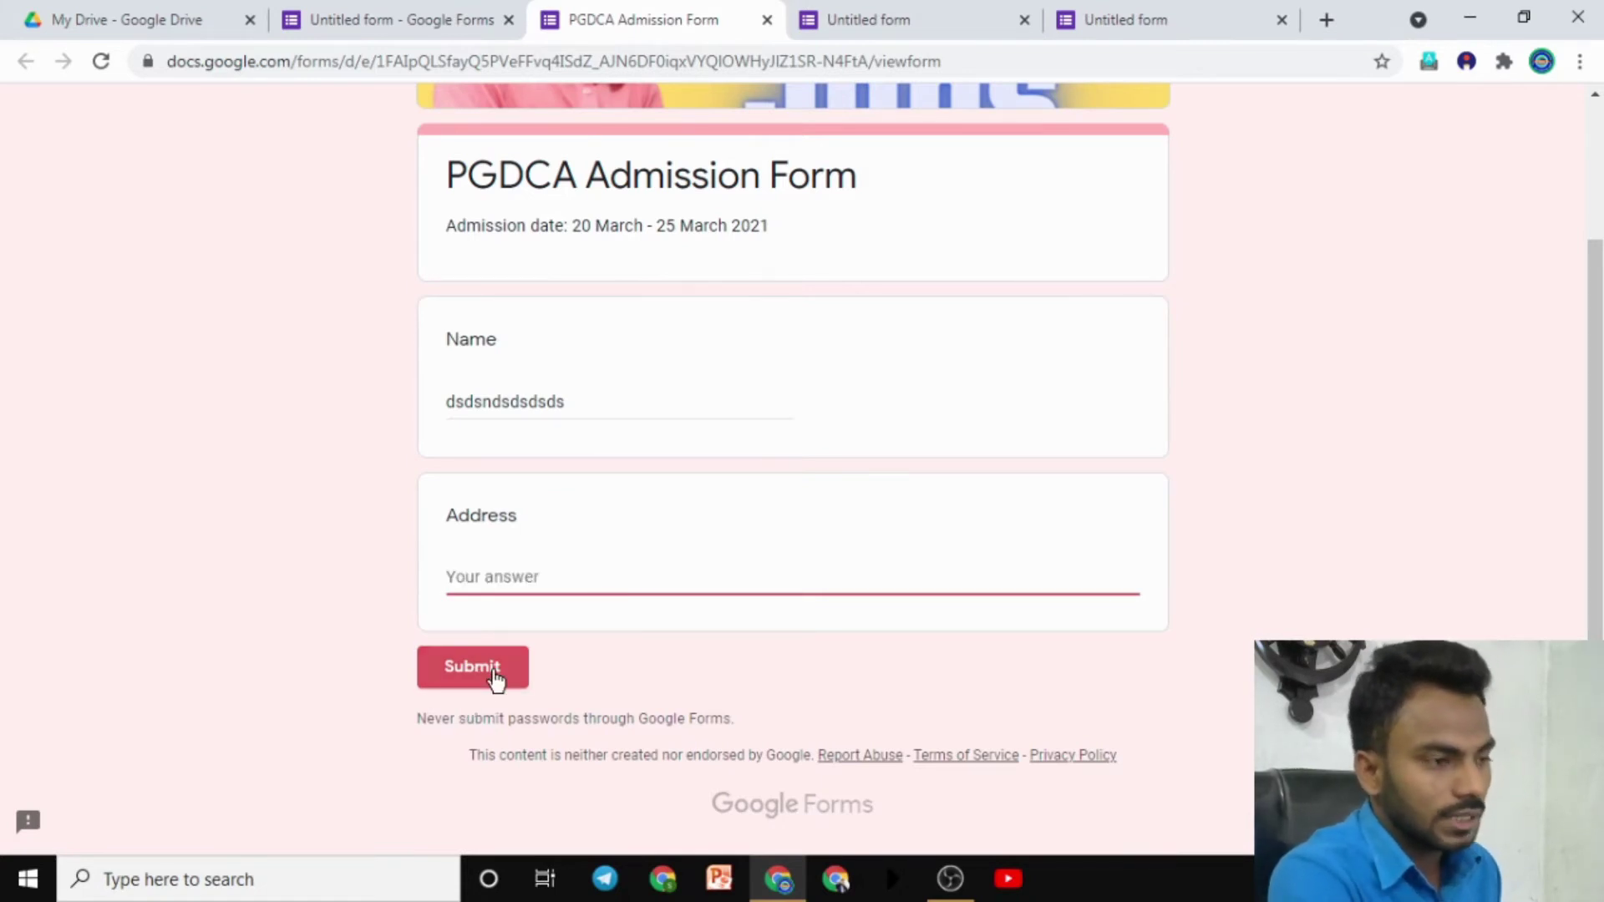
{"action": "scroll", "coordinate": [584, 602], "scroll_direction": "up", "scroll_amount": 3}
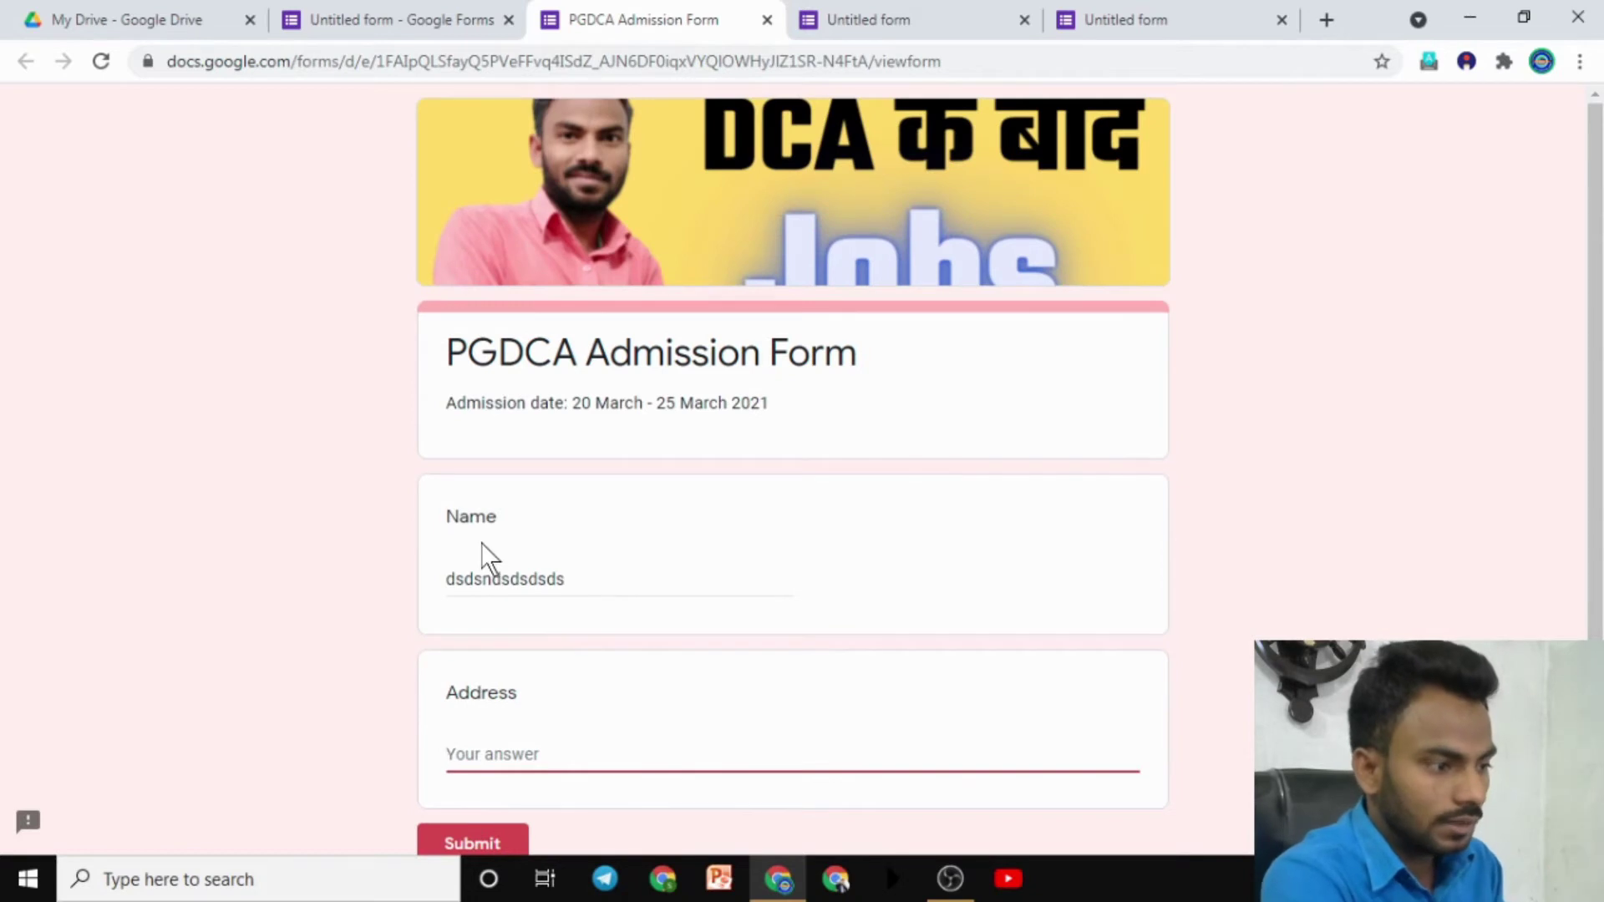
{"action": "double_click", "coordinate": [512, 576]}
Step: Return to the form editor and make both the Name and Address questions required
{"action": "left_click", "coordinate": [408, 17]}
{"action": "scroll", "coordinate": [585, 577], "scroll_direction": "down", "scroll_amount": 4}
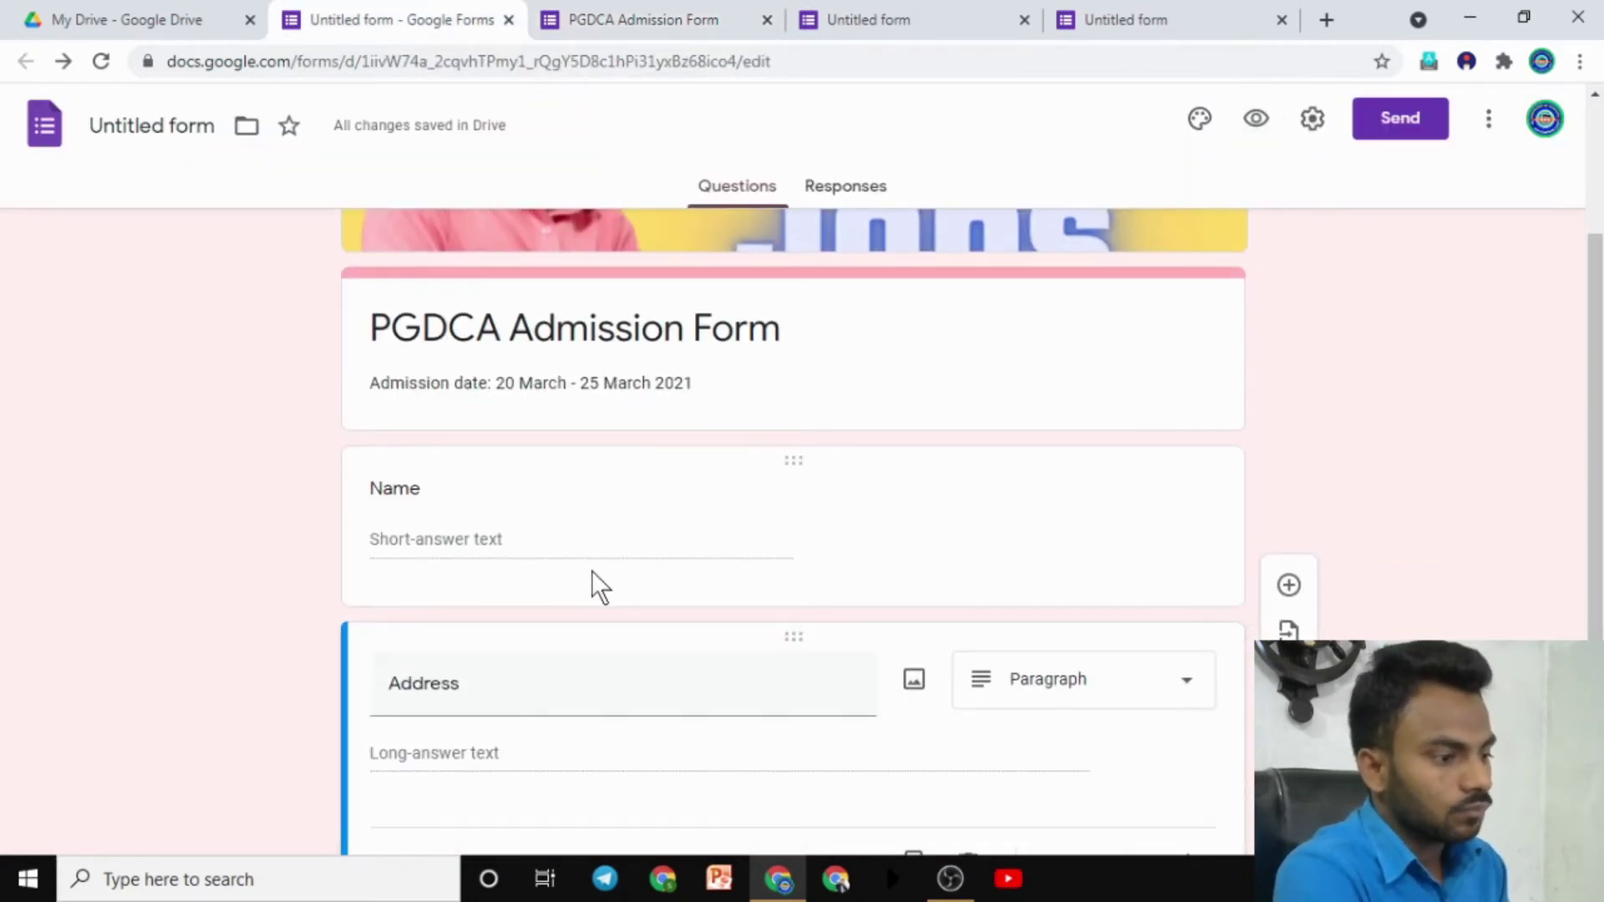
{"action": "scroll", "coordinate": [591, 569], "scroll_direction": "up", "scroll_amount": 2}
{"action": "scroll", "coordinate": [612, 585], "scroll_direction": "down", "scroll_amount": 2}
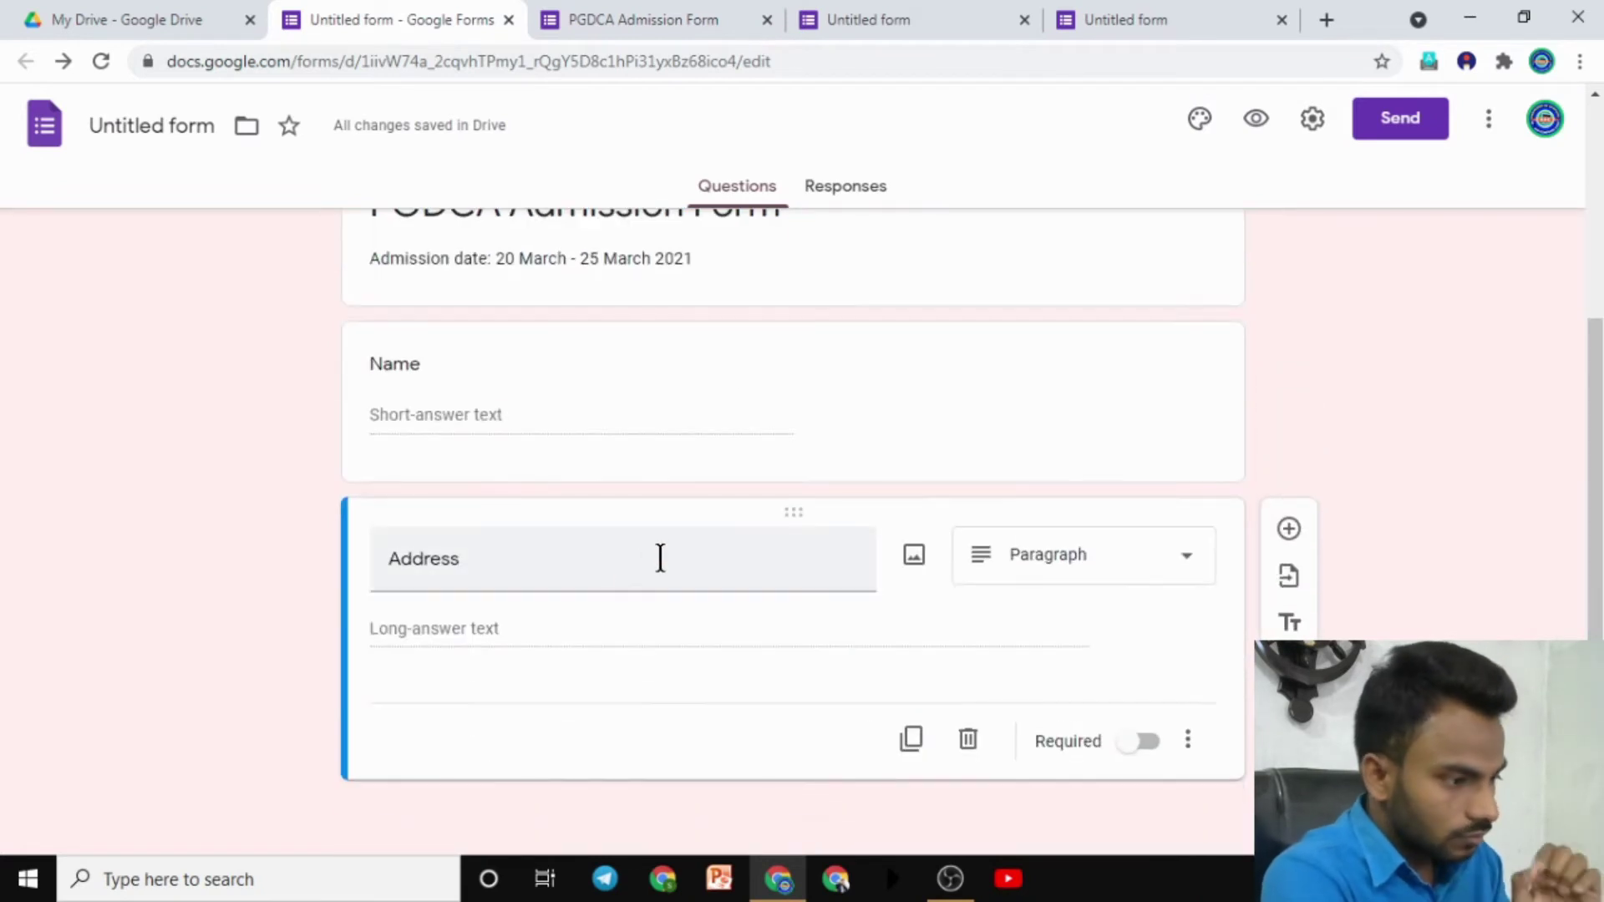
{"action": "scroll", "coordinate": [751, 569], "scroll_direction": "up", "scroll_amount": 2}
{"action": "scroll", "coordinate": [977, 649], "scroll_direction": "down", "scroll_amount": 2}
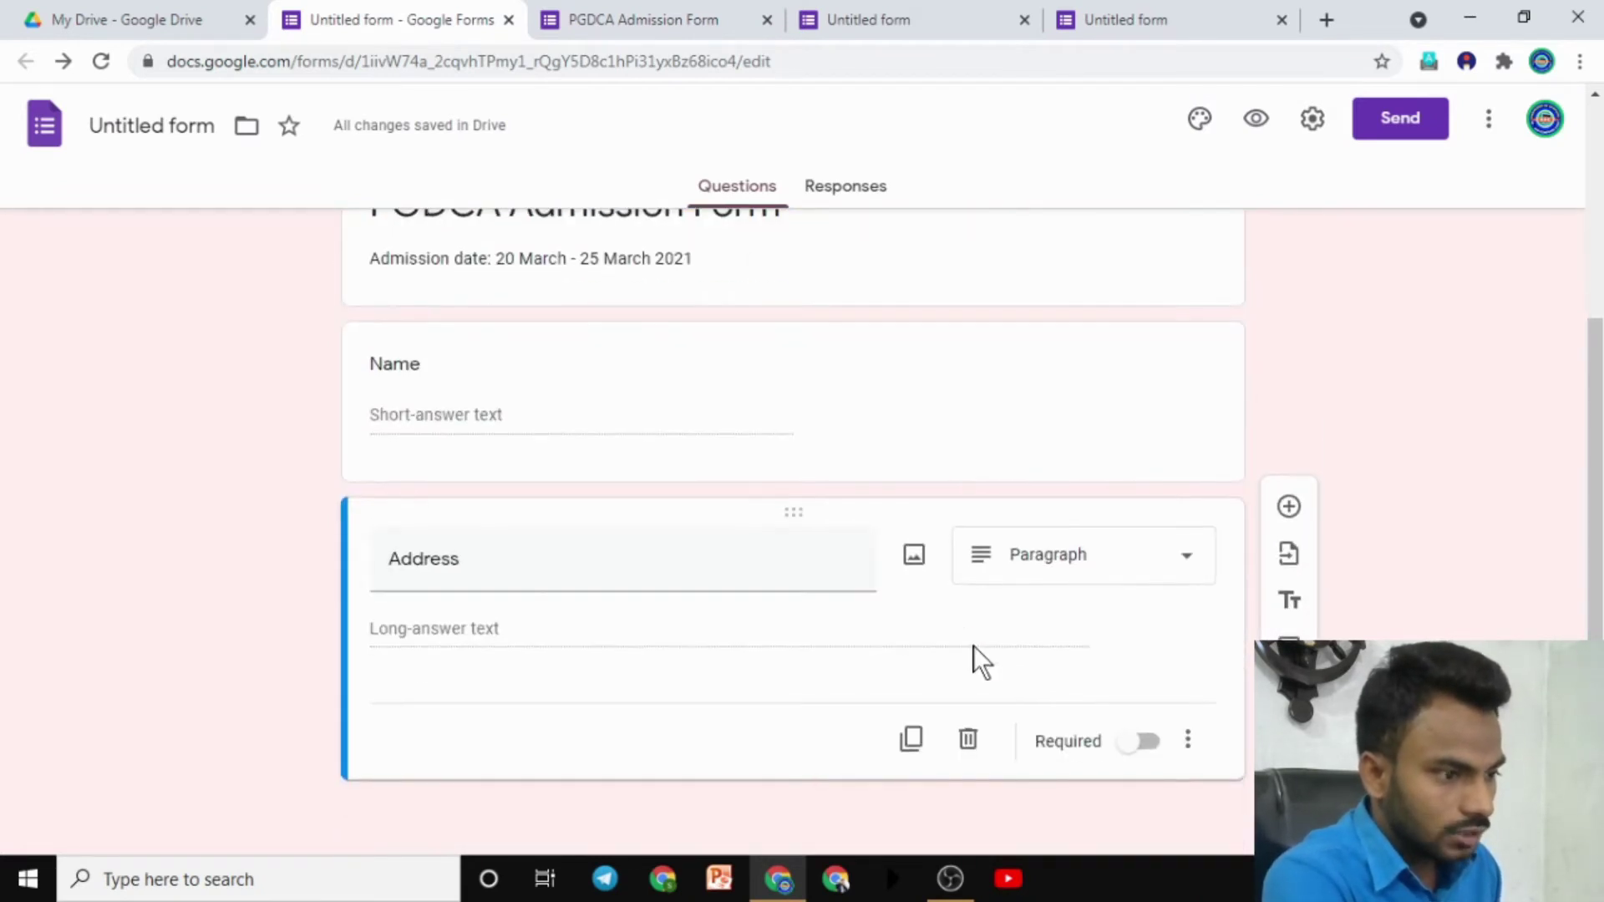
{"action": "left_click", "coordinate": [526, 361]}
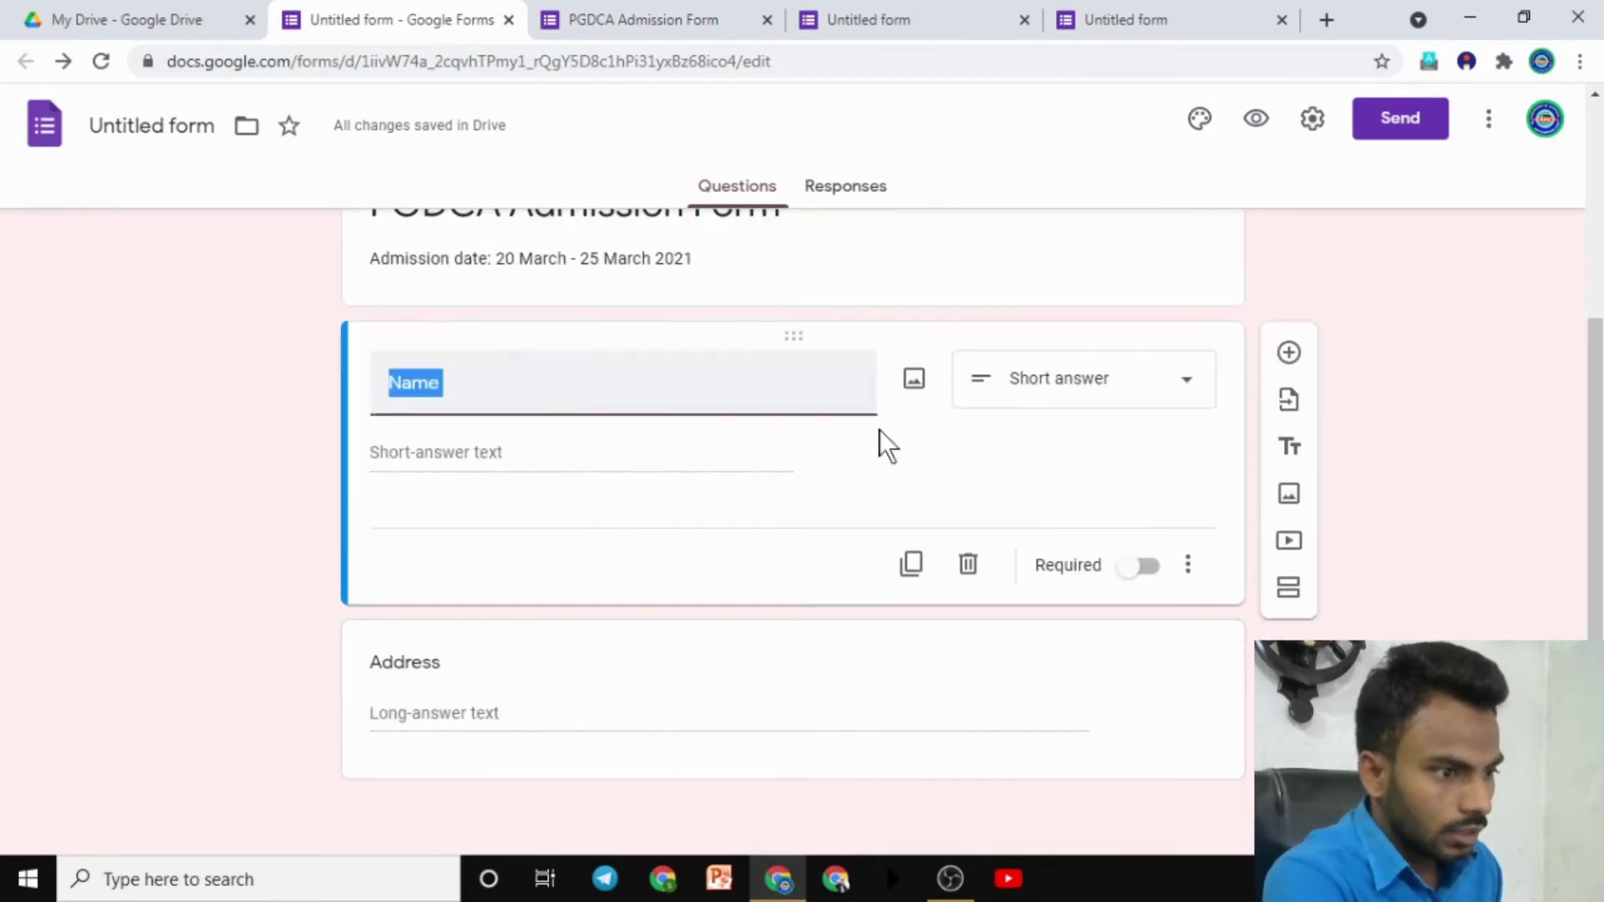
{"action": "left_click", "coordinate": [1136, 568]}
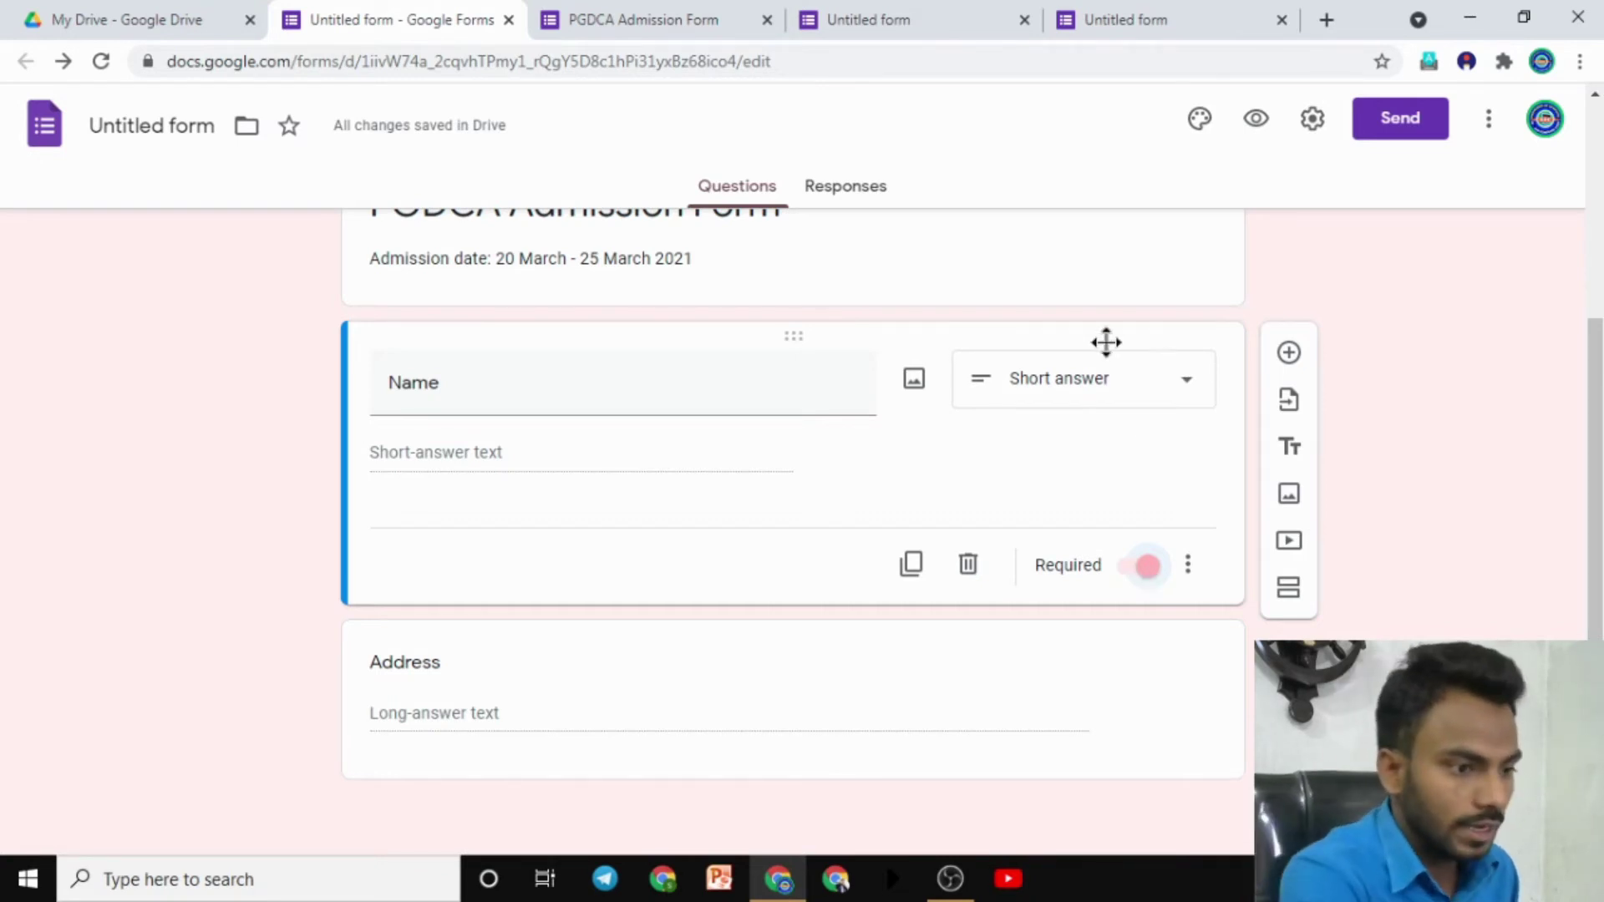
{"action": "left_click", "coordinate": [523, 719]}
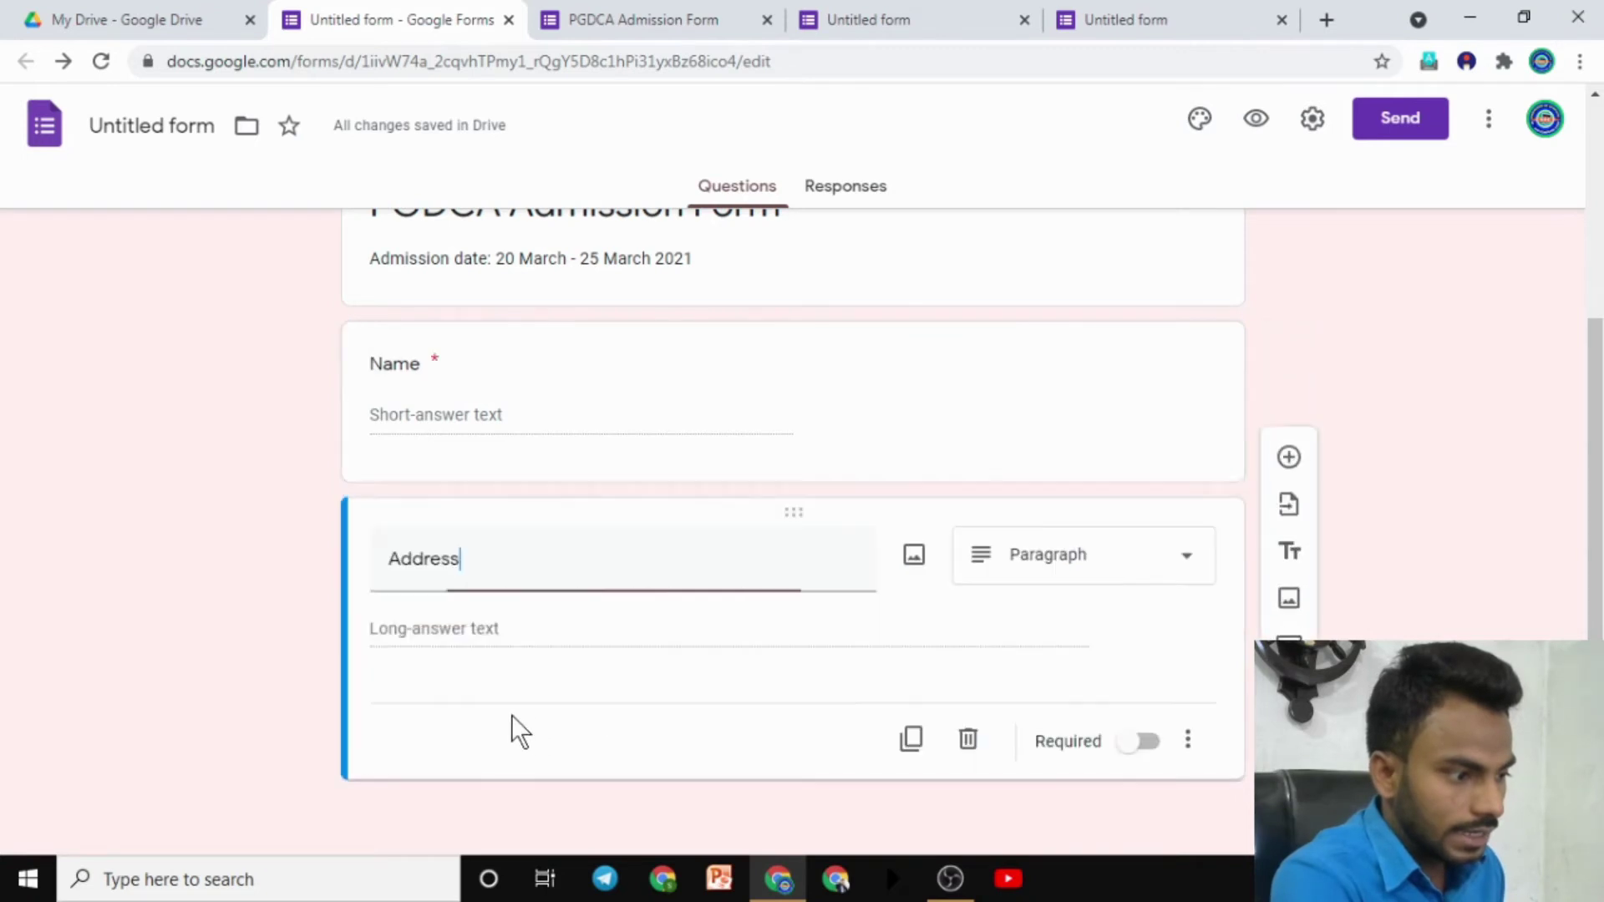
{"action": "left_click", "coordinate": [1131, 748]}
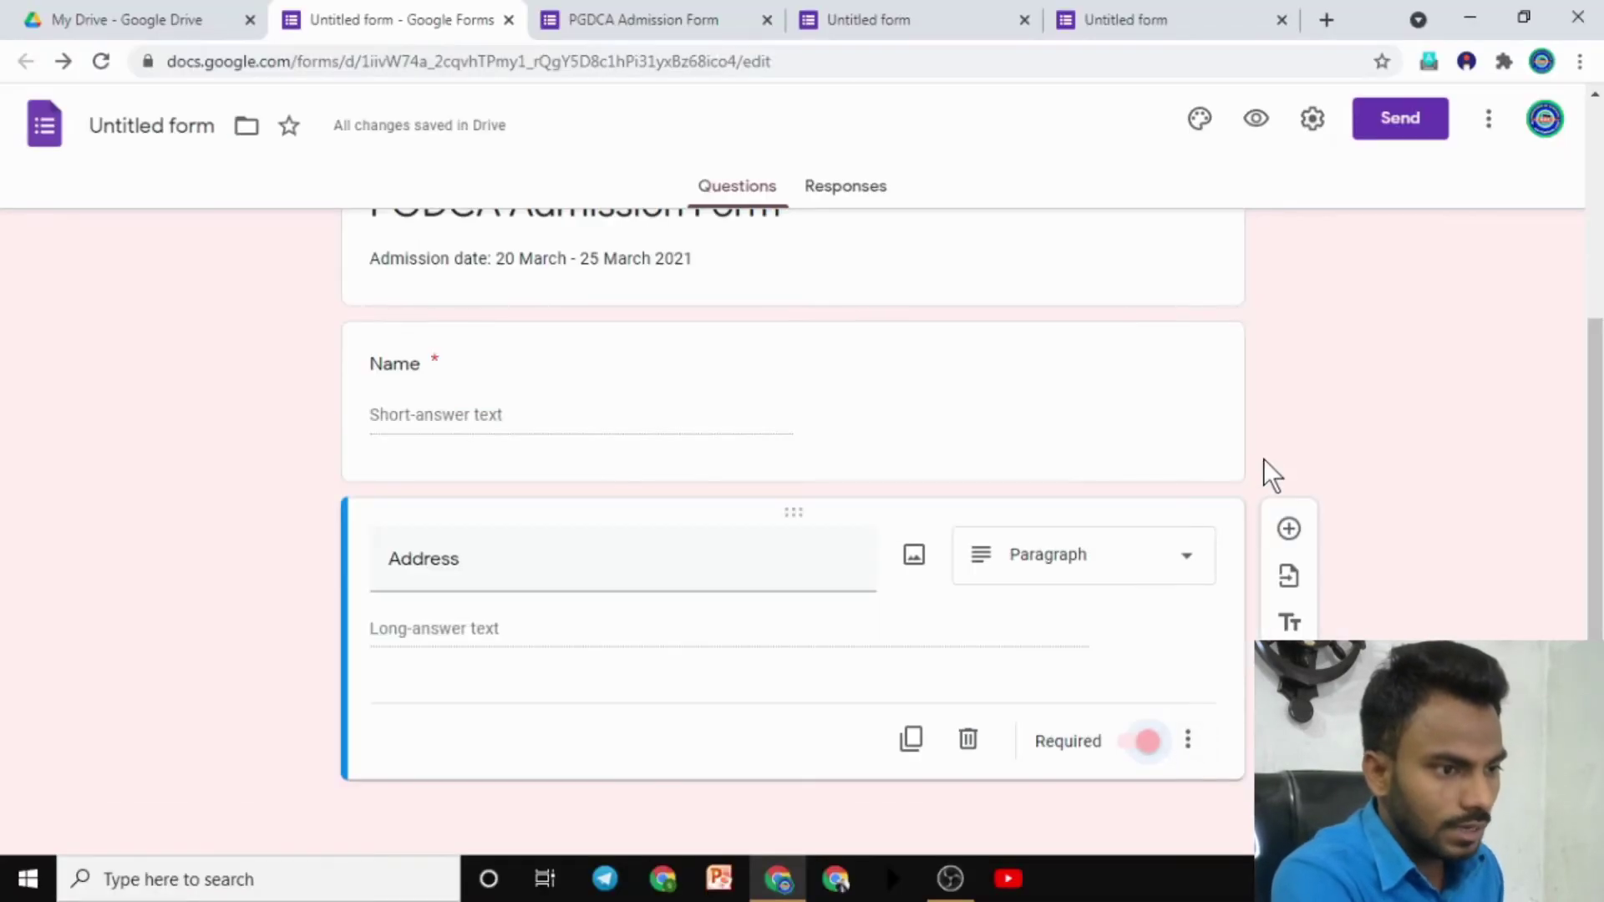
Step: Add the description "Bhai tere ko yaya khud ka name dalna hai" to the Name question
{"action": "left_click", "coordinate": [1178, 402]}
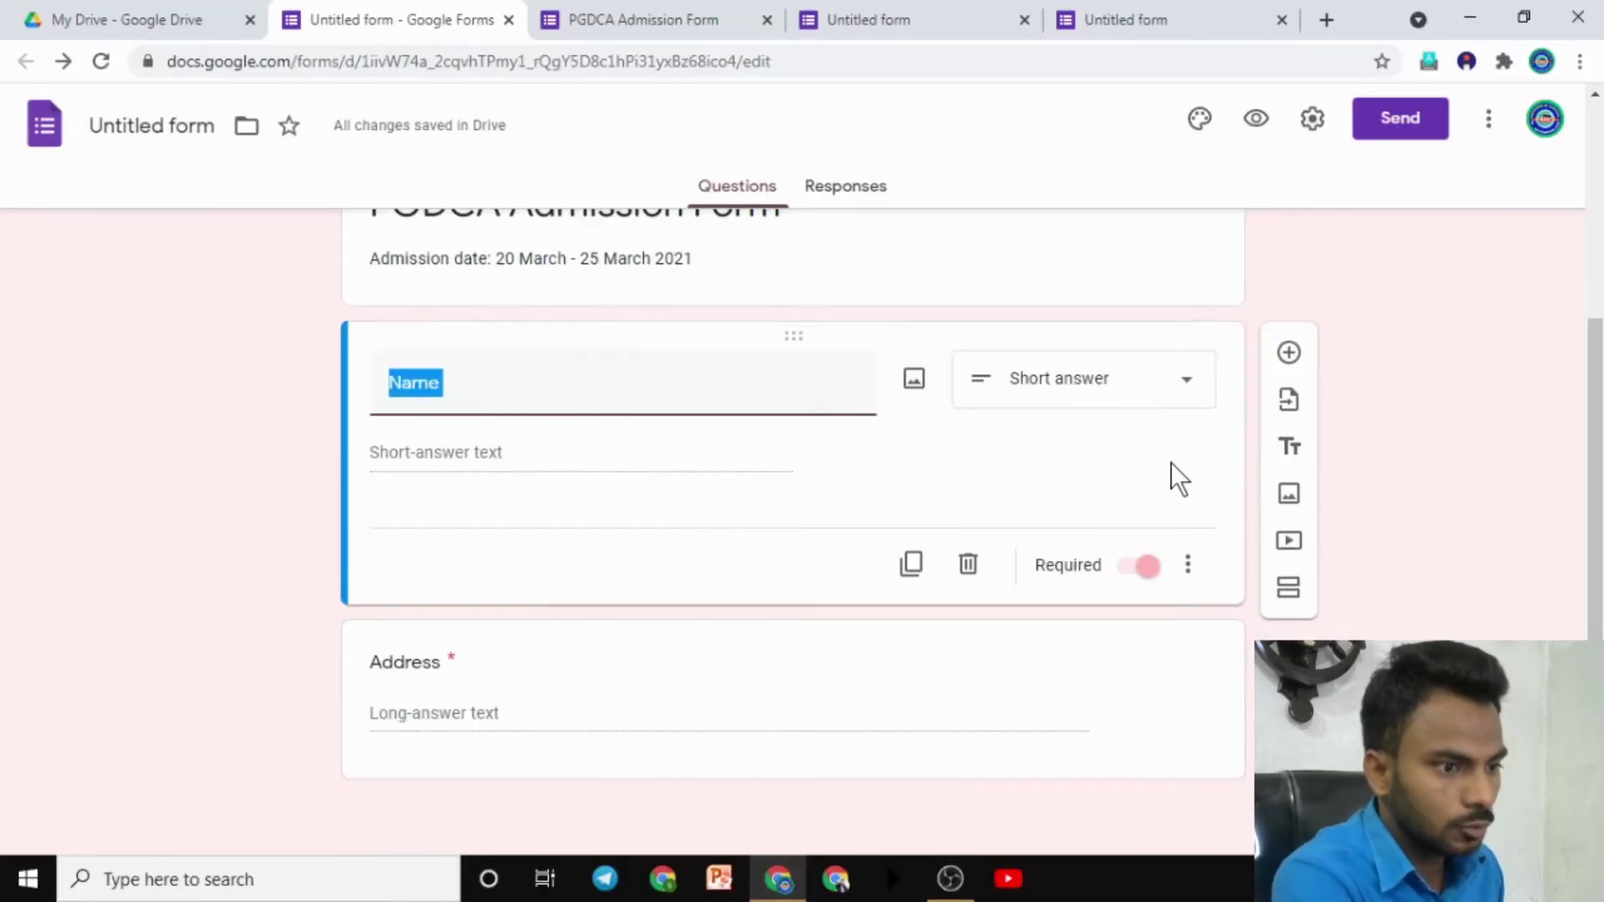
{"action": "left_click", "coordinate": [1189, 571]}
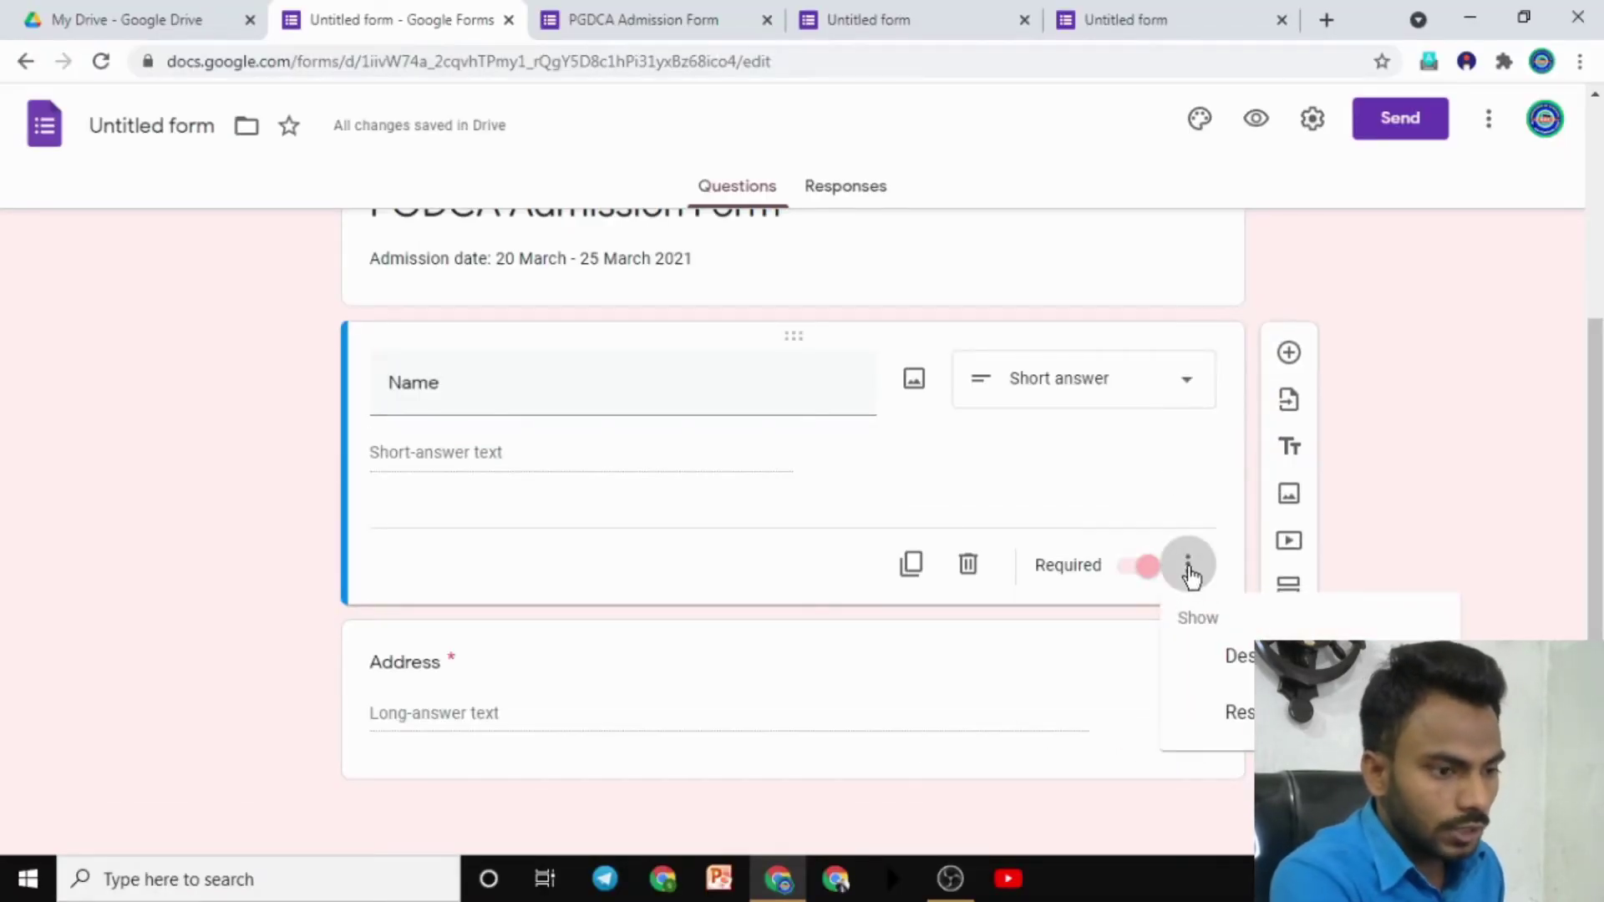
{"action": "left_click", "coordinate": [1235, 655]}
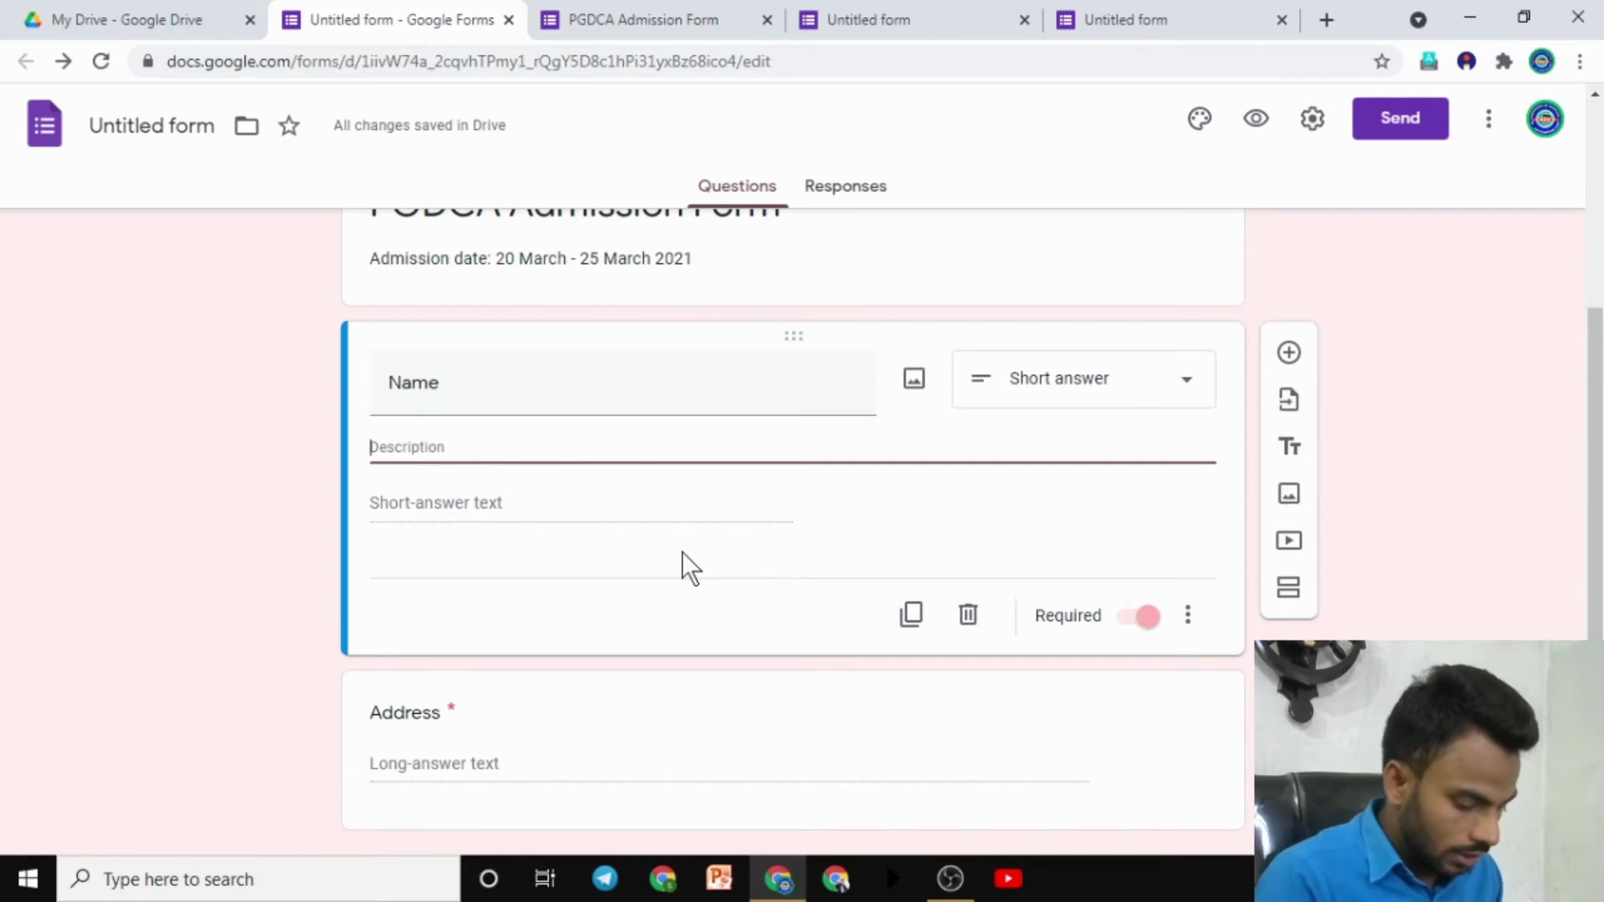
{"action": "type", "text": "Bhai "}
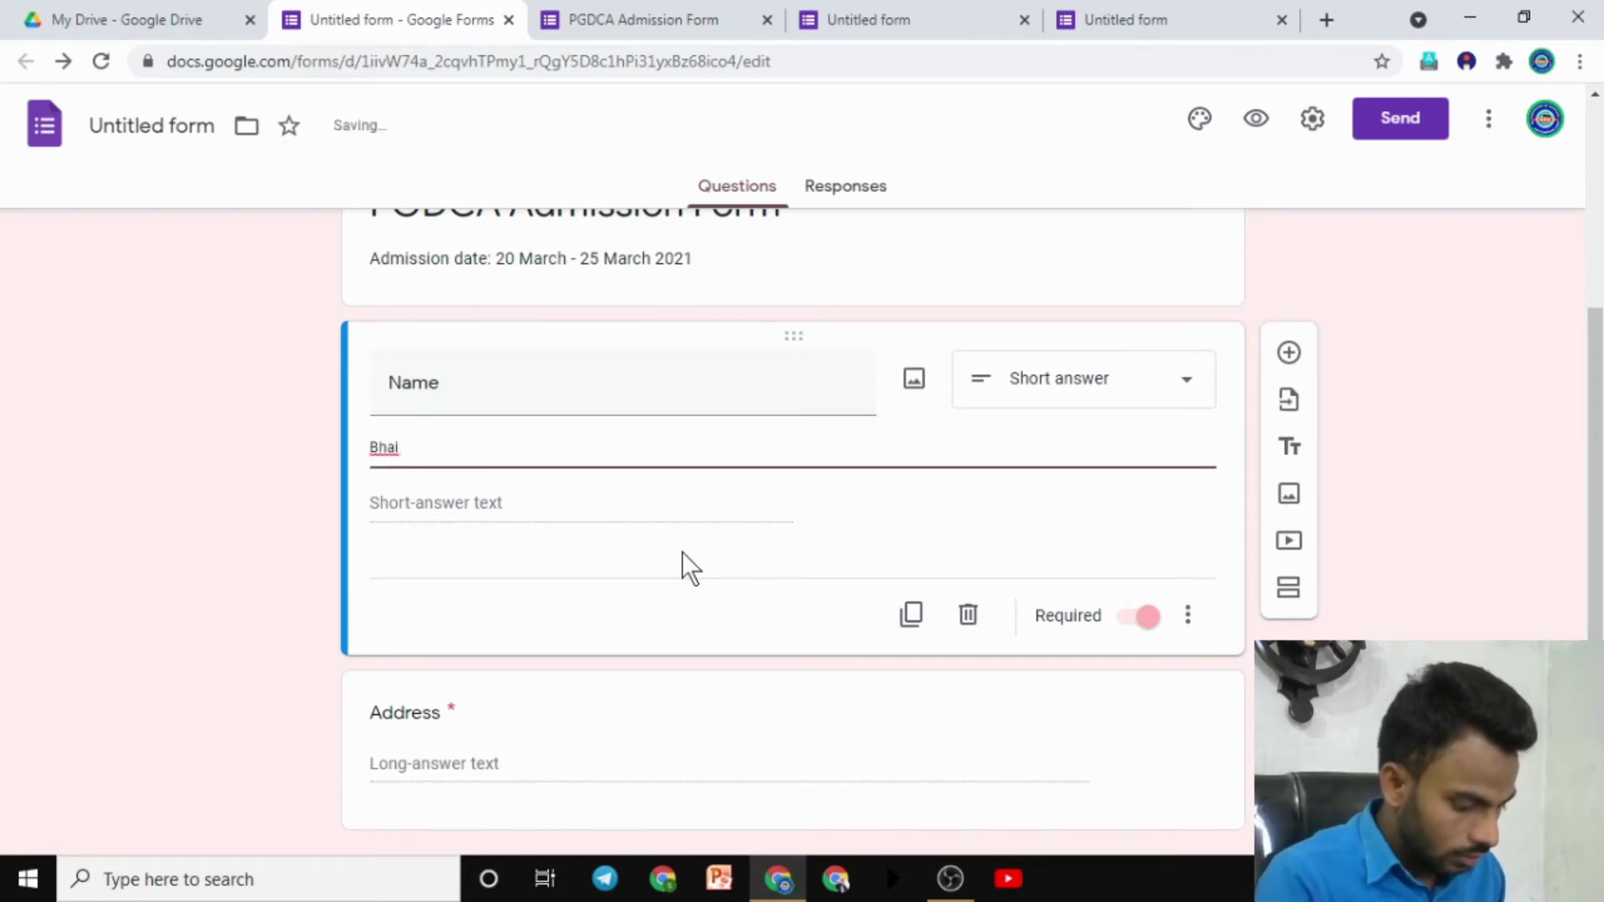
{"action": "type", "text": "tere ko y"}
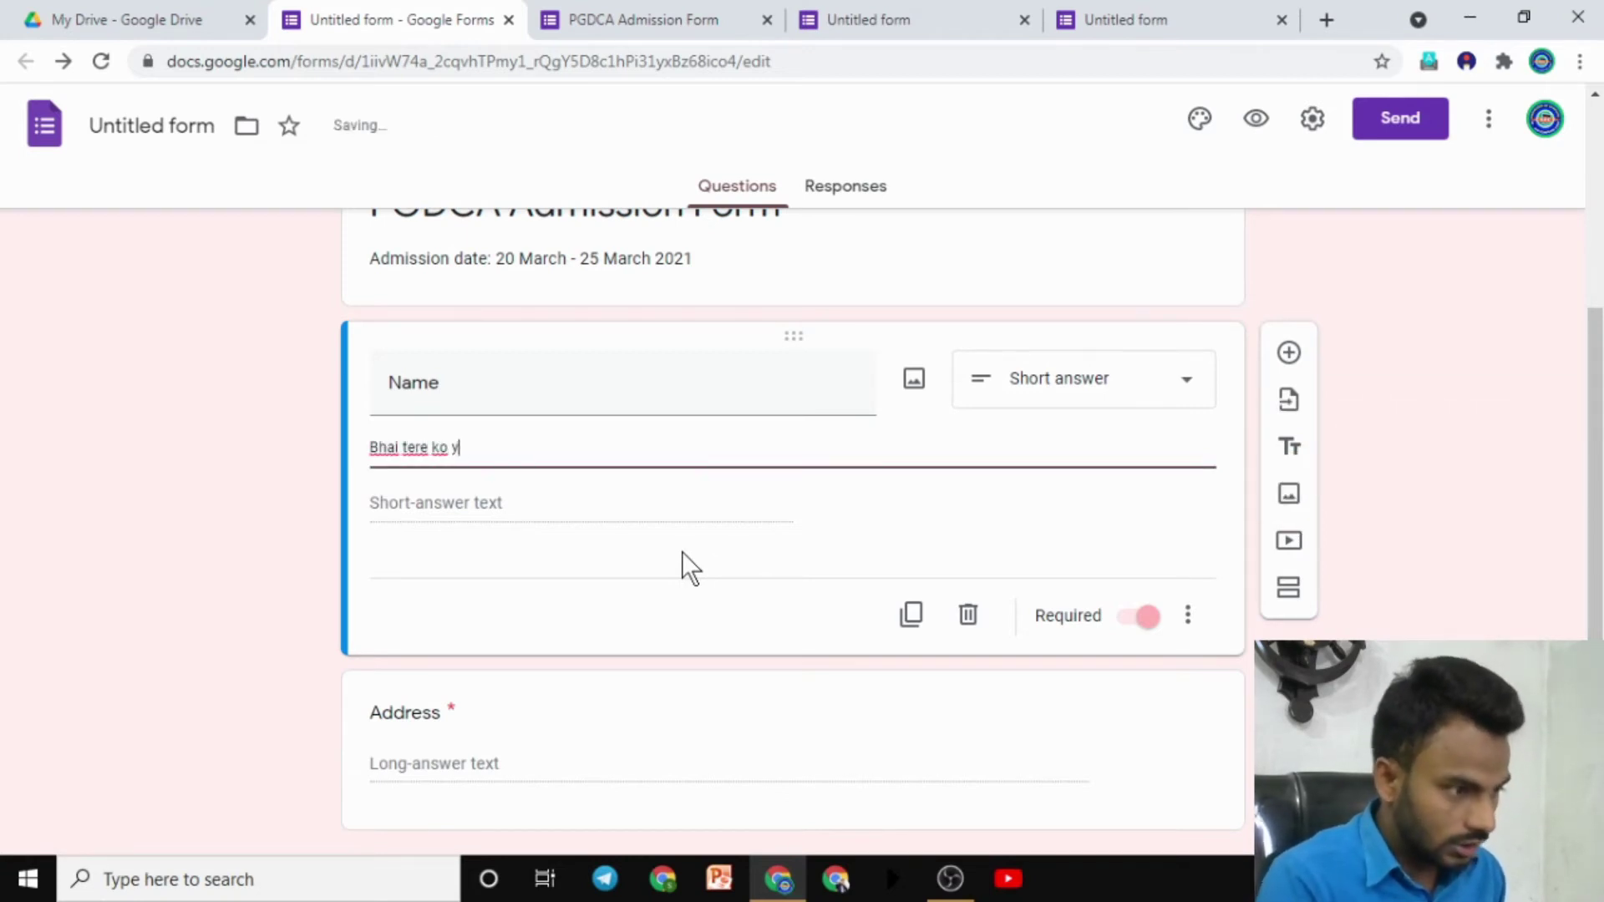
{"action": "type", "text": "aya "}
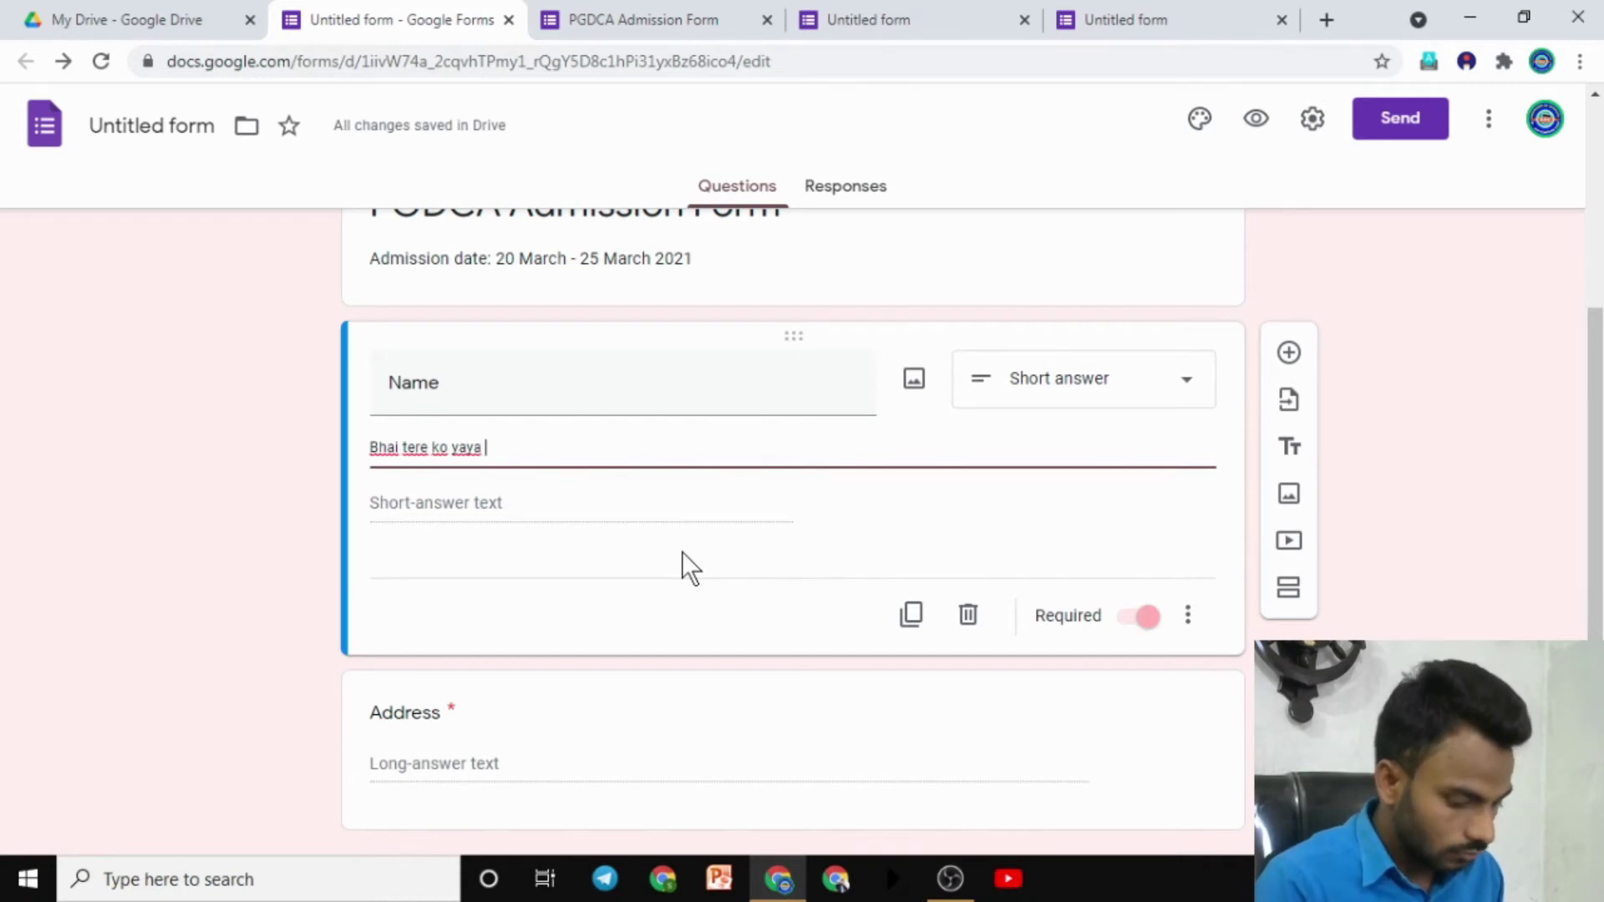
{"action": "type", "text": "khud ka name ad"}
{"action": "key", "text": "BackSpace"}
{"action": "key", "text": "BackSpace"}
{"action": "type", "text": "daln"}
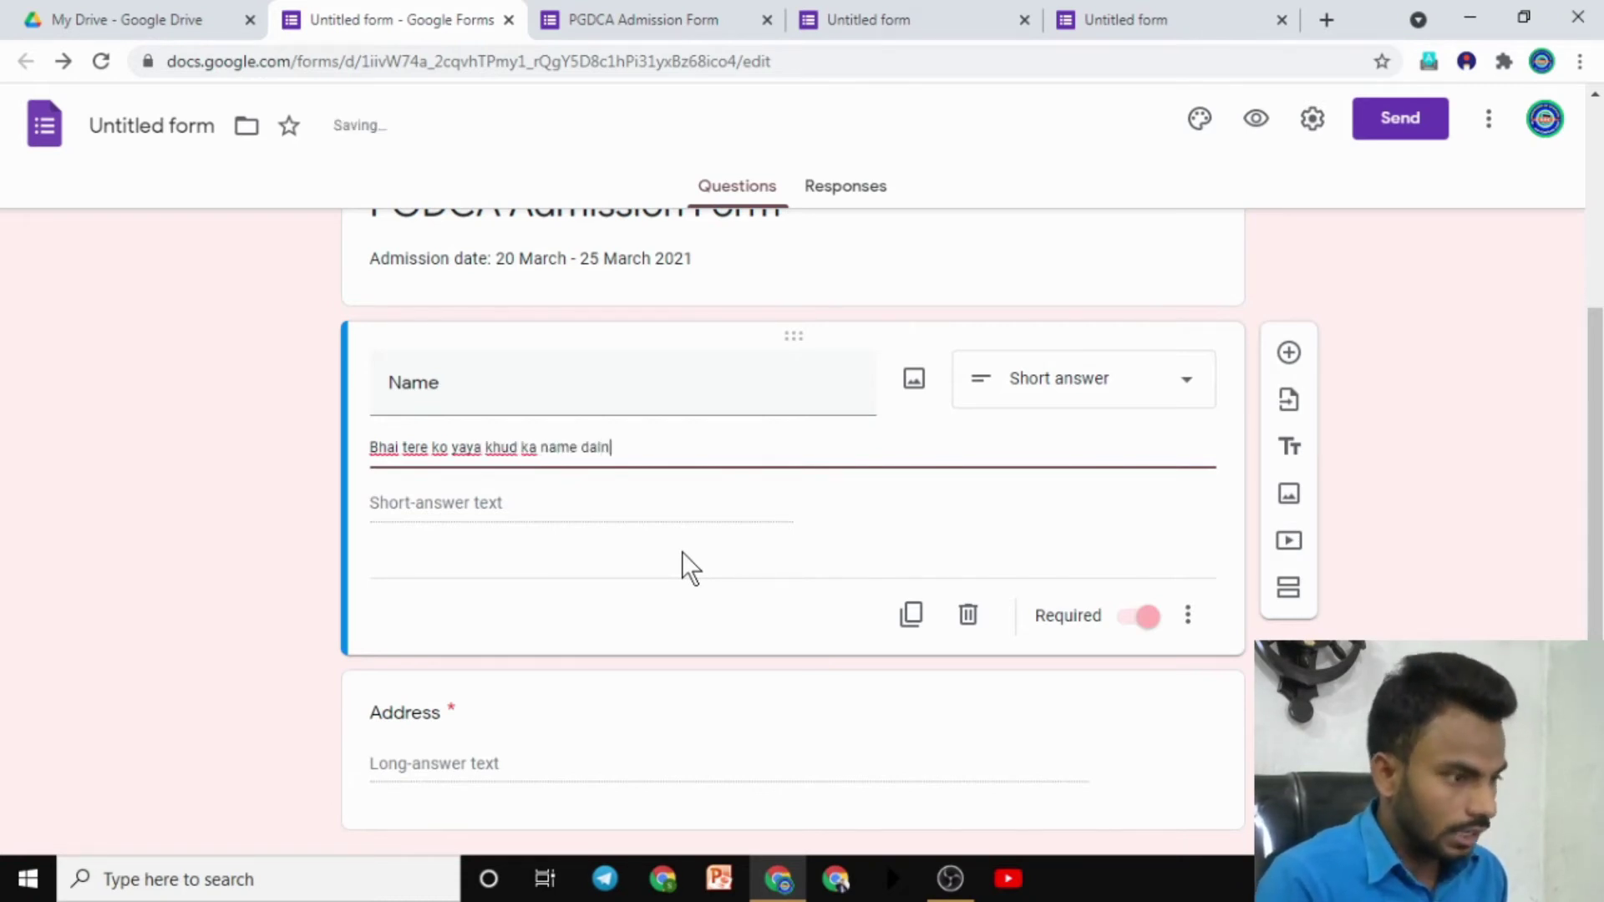
{"action": "type", "text": "a hai"}
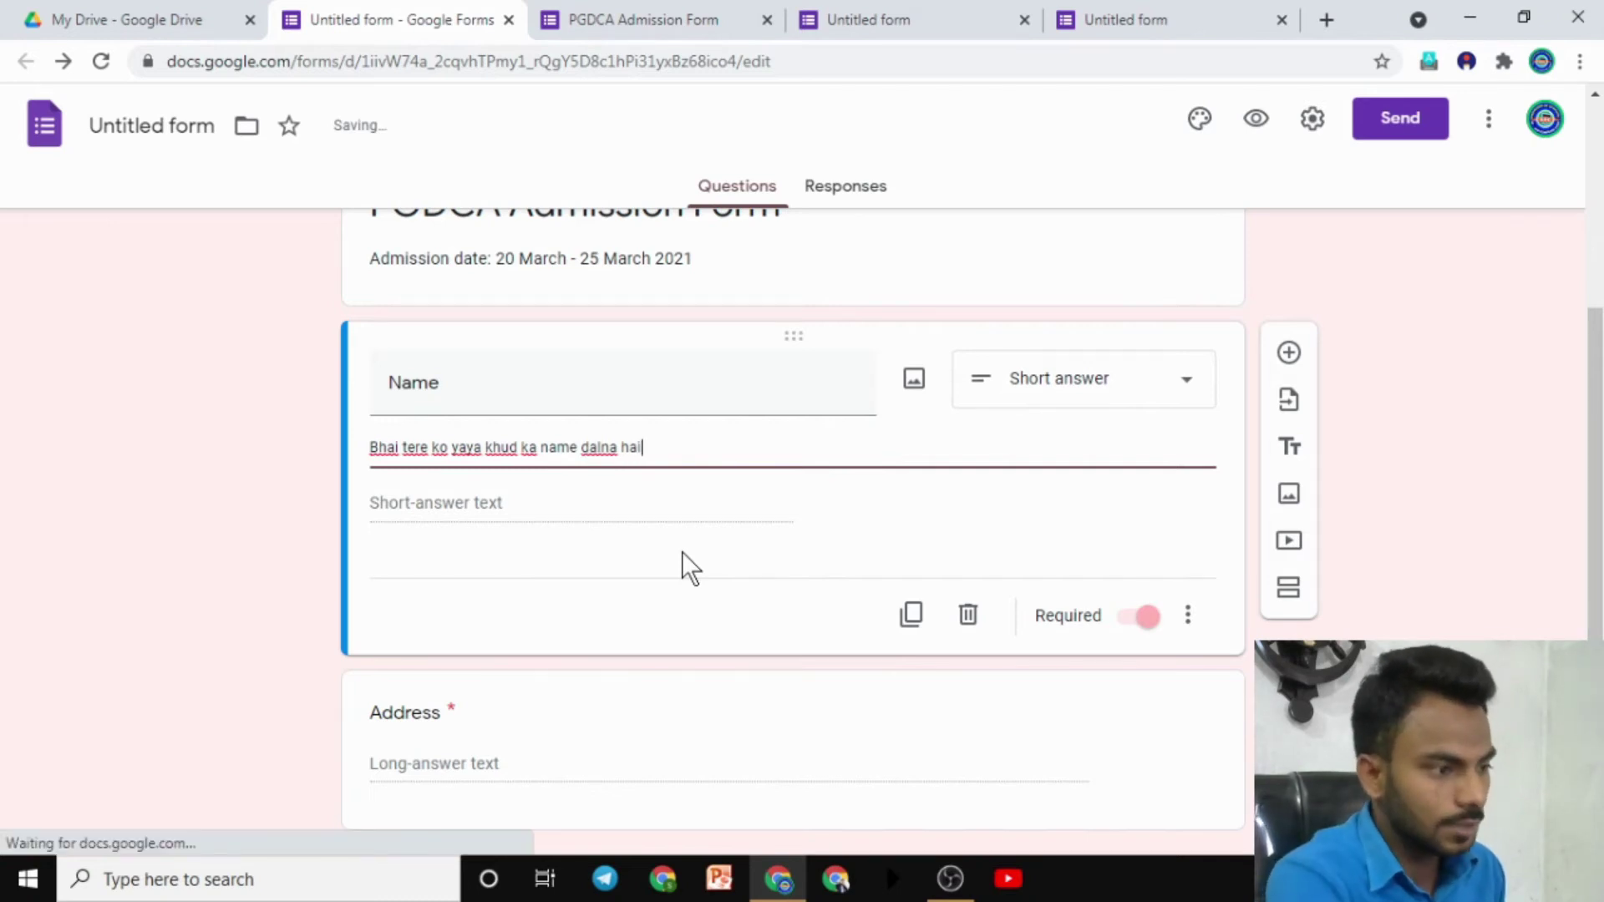
{"action": "left_click", "coordinate": [220, 485]}
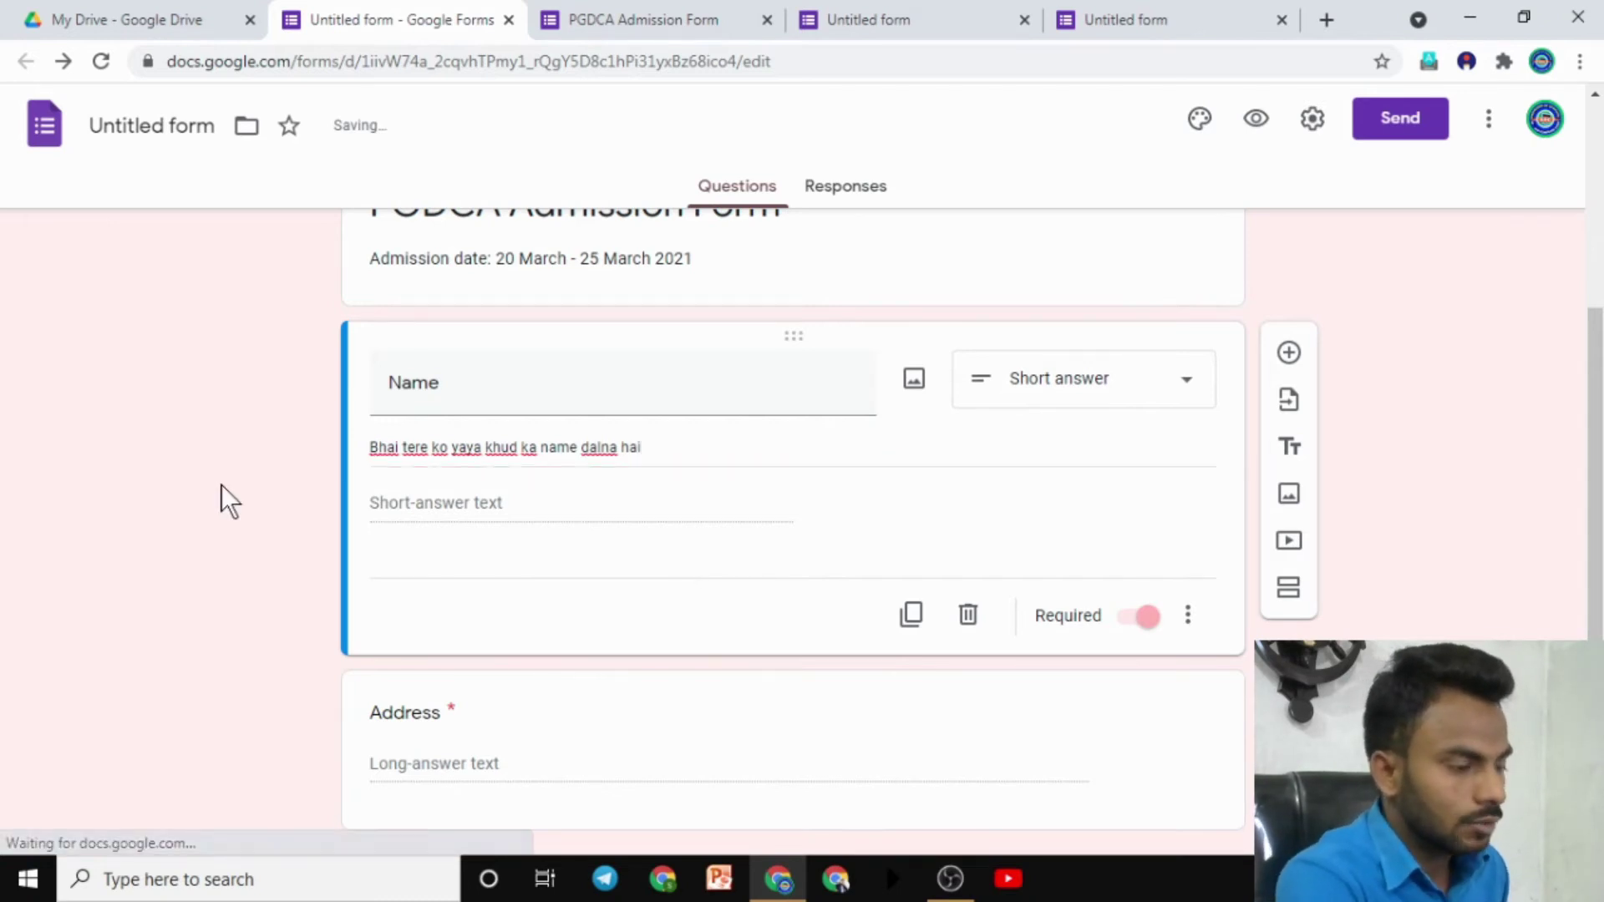
Step: Preview the form to examine the required markers and Name description, and test the Name field with "dfdfdfdfd"
{"action": "left_click", "coordinate": [1257, 120]}
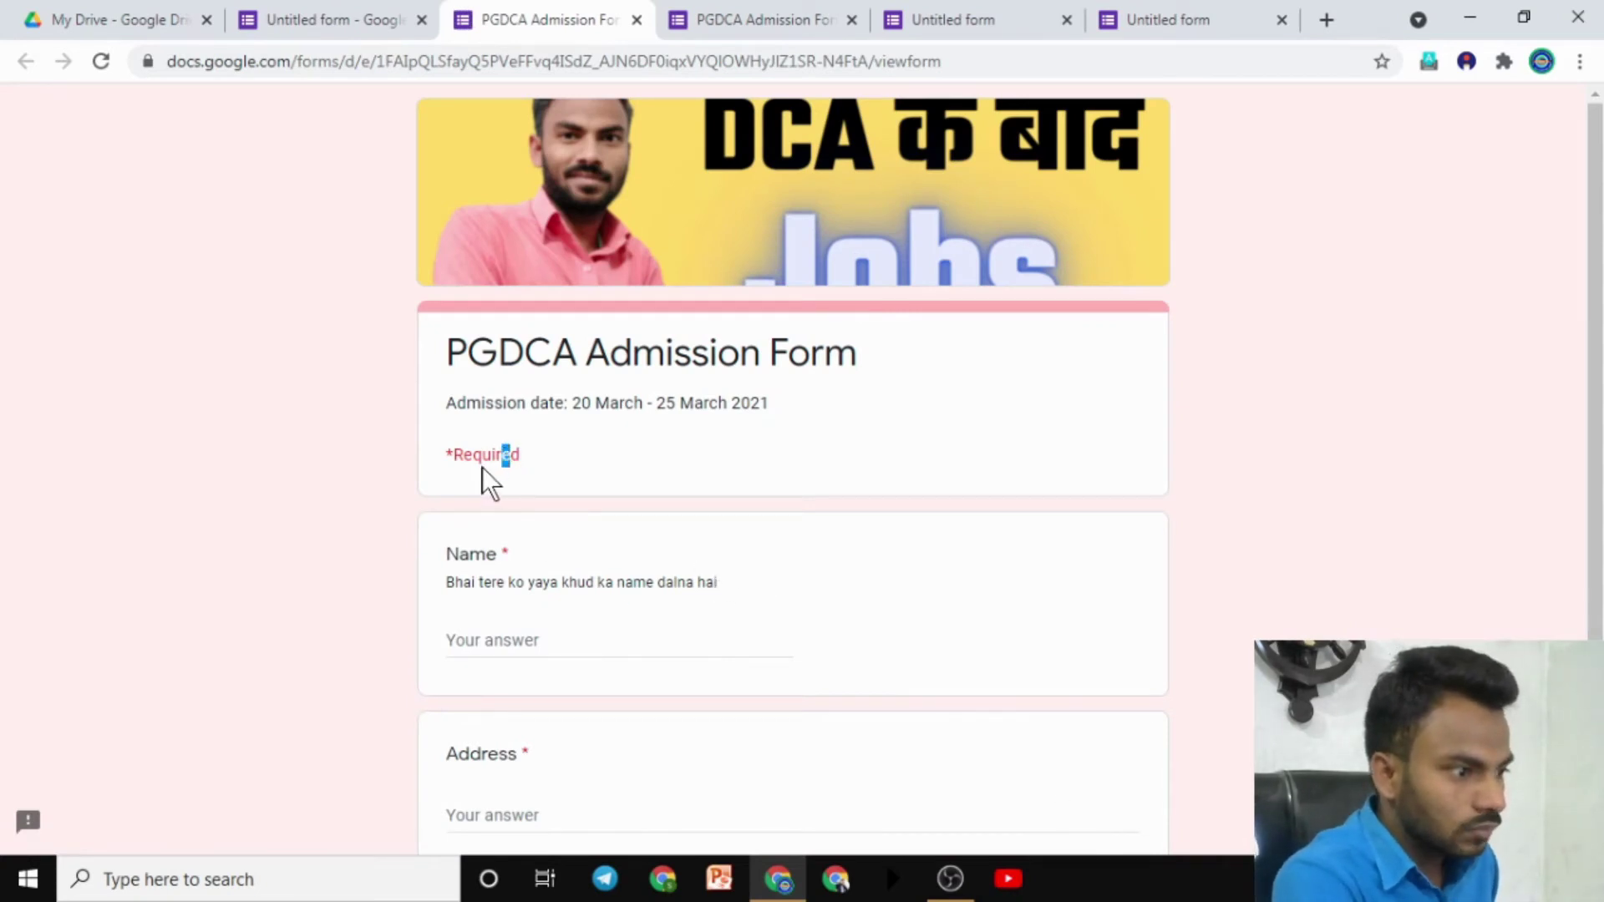
{"action": "left_click", "coordinate": [549, 461]}
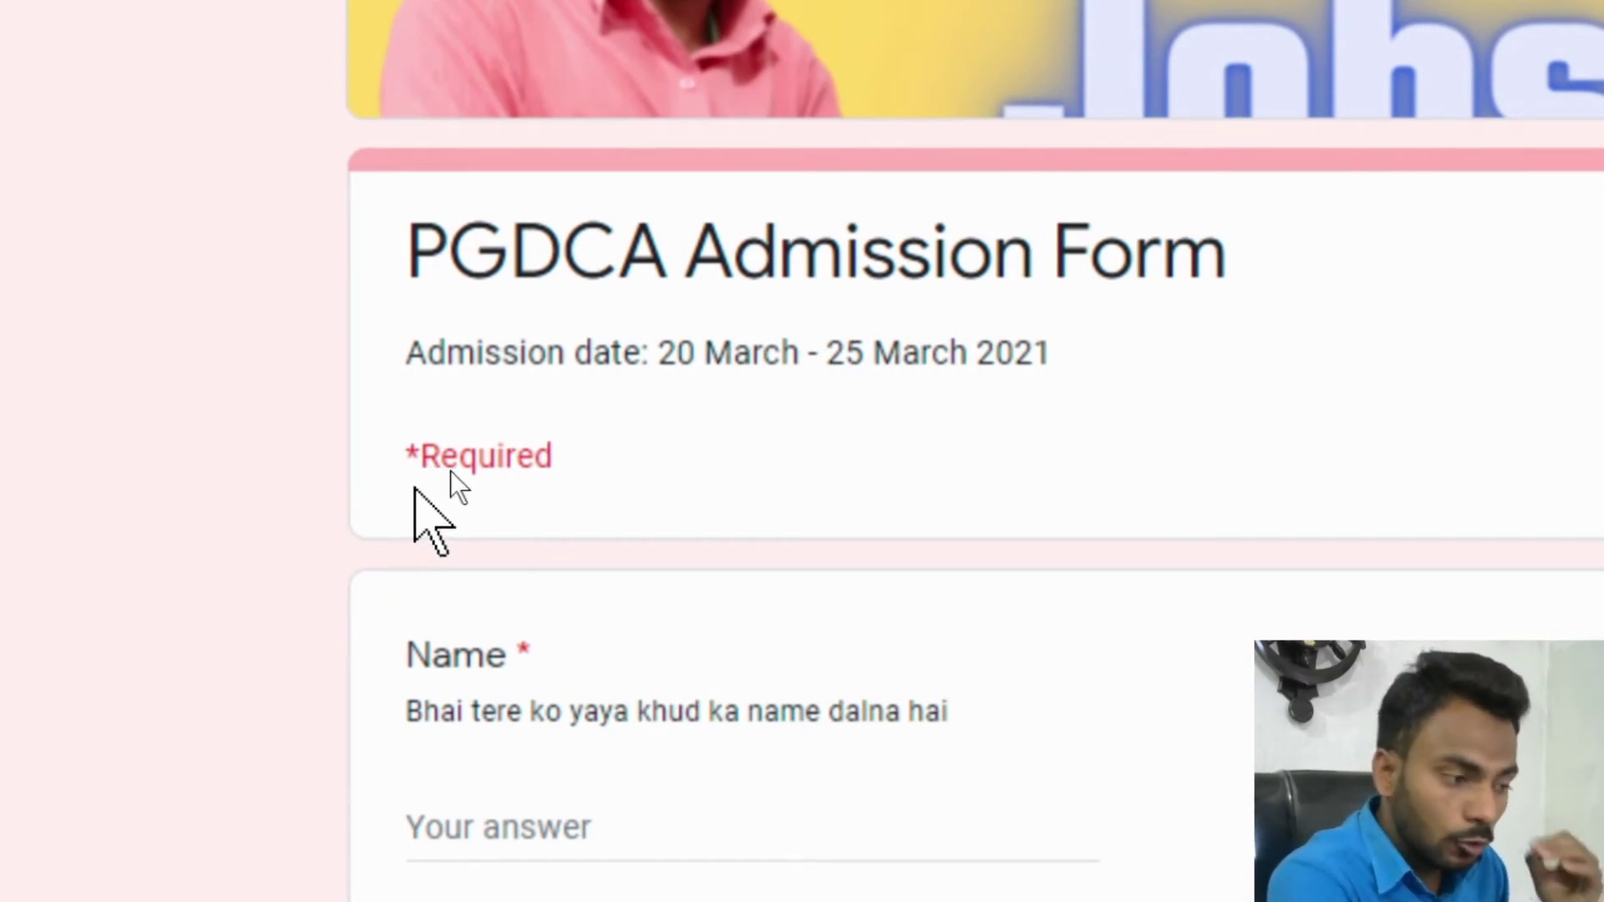
{"action": "scroll", "coordinate": [510, 585], "scroll_direction": "down", "scroll_amount": 4}
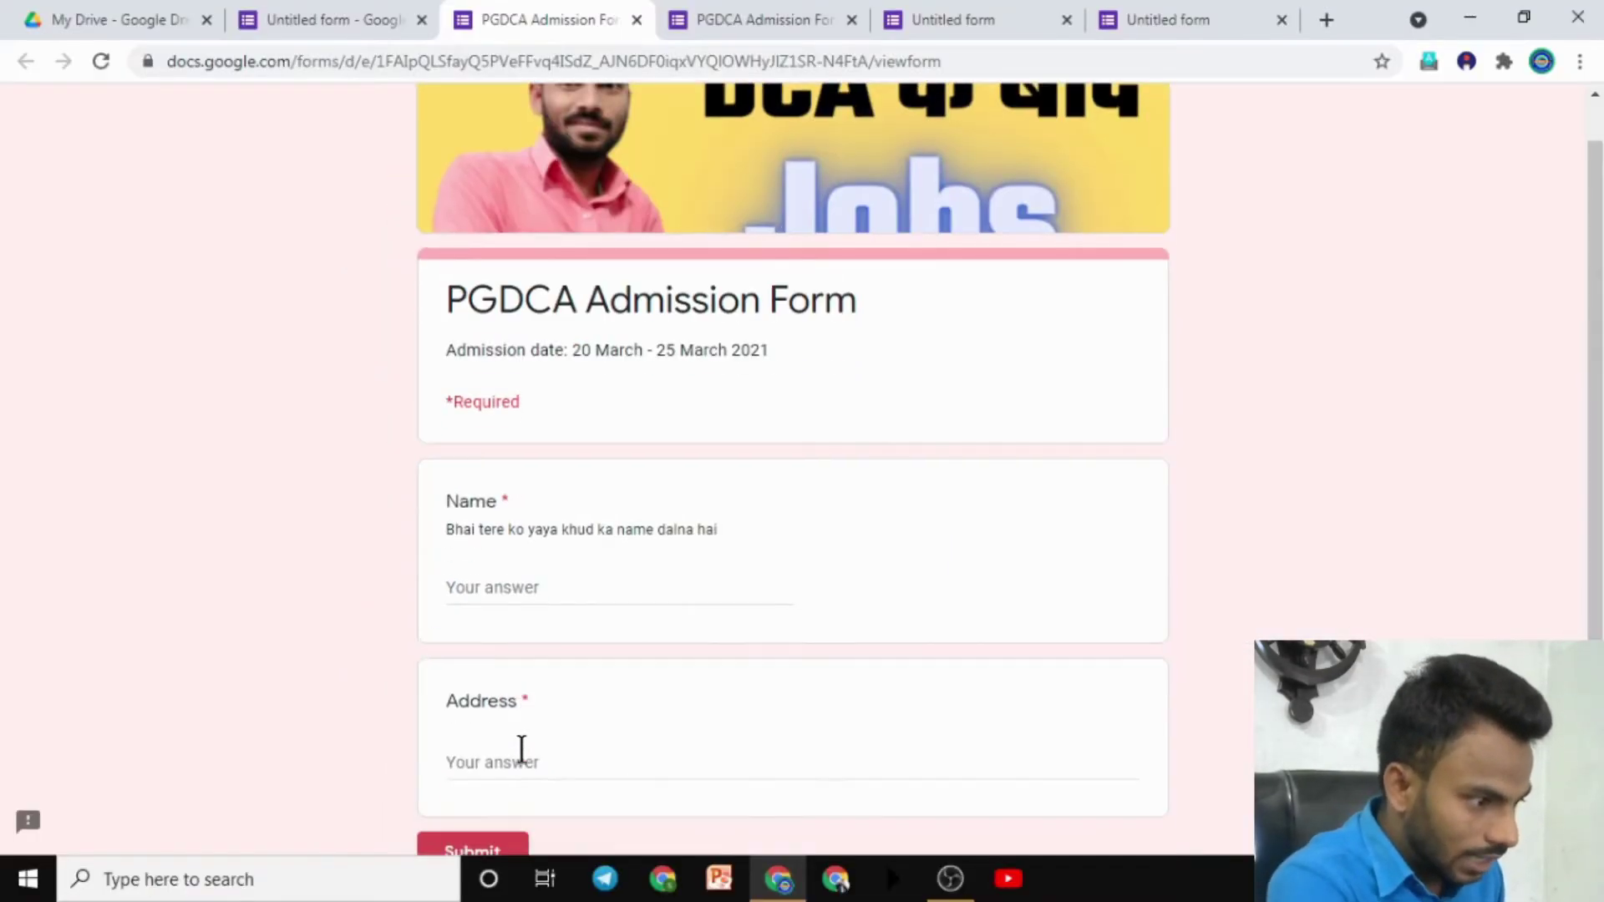
{"action": "scroll", "coordinate": [560, 859], "scroll_direction": "down", "scroll_amount": 2}
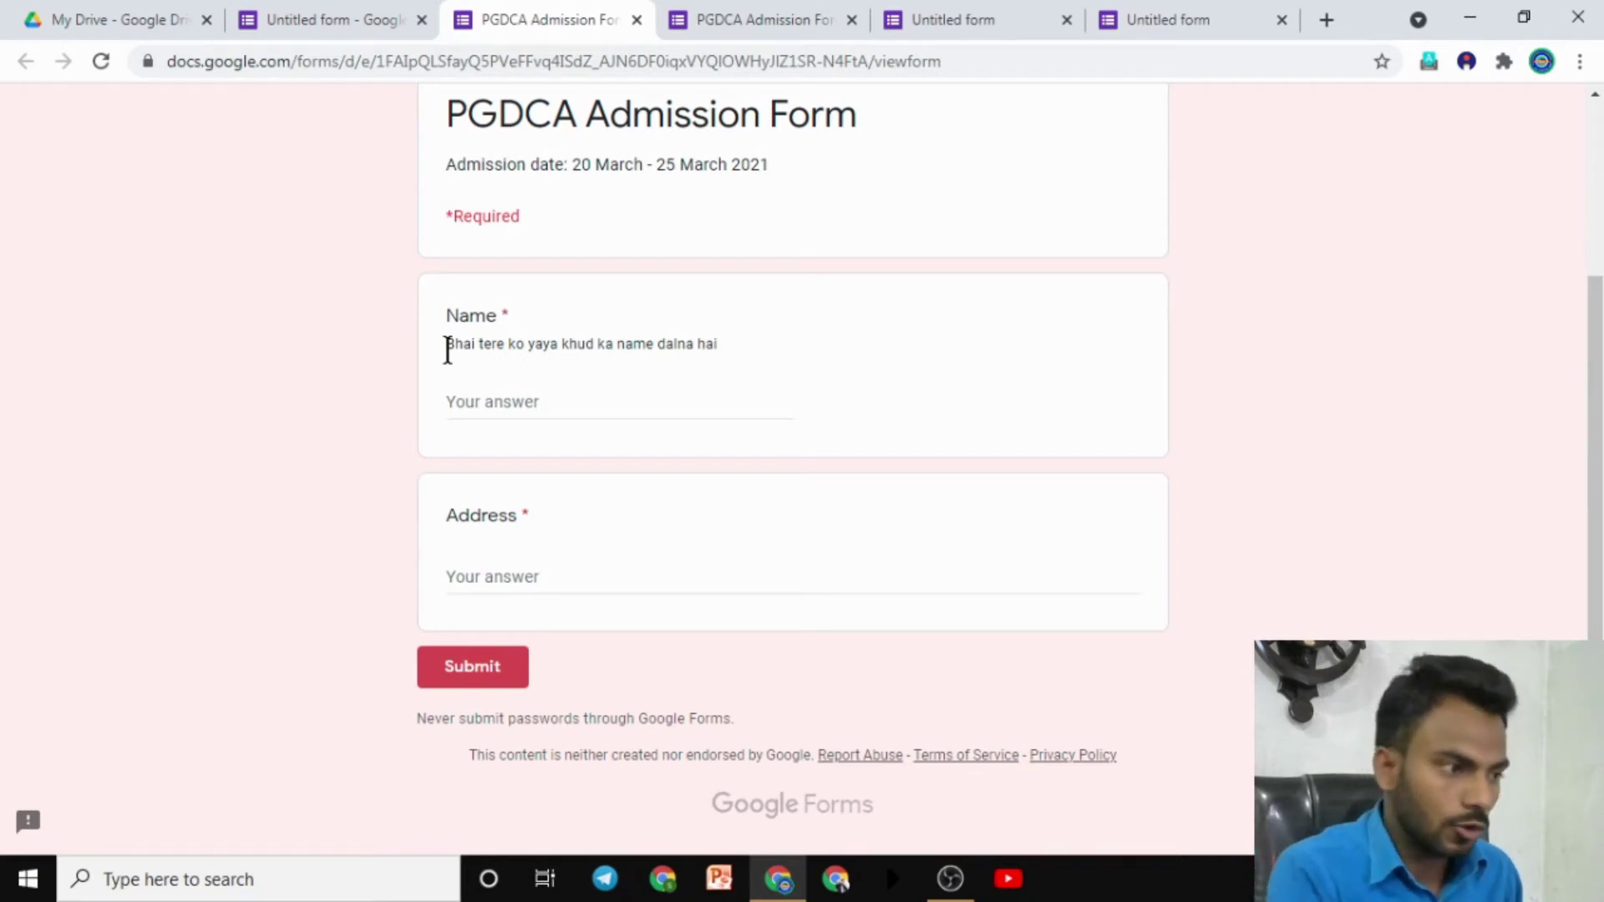
{"action": "left_click", "coordinate": [466, 403]}
{"action": "type", "text": "dfdfdfdfd"}
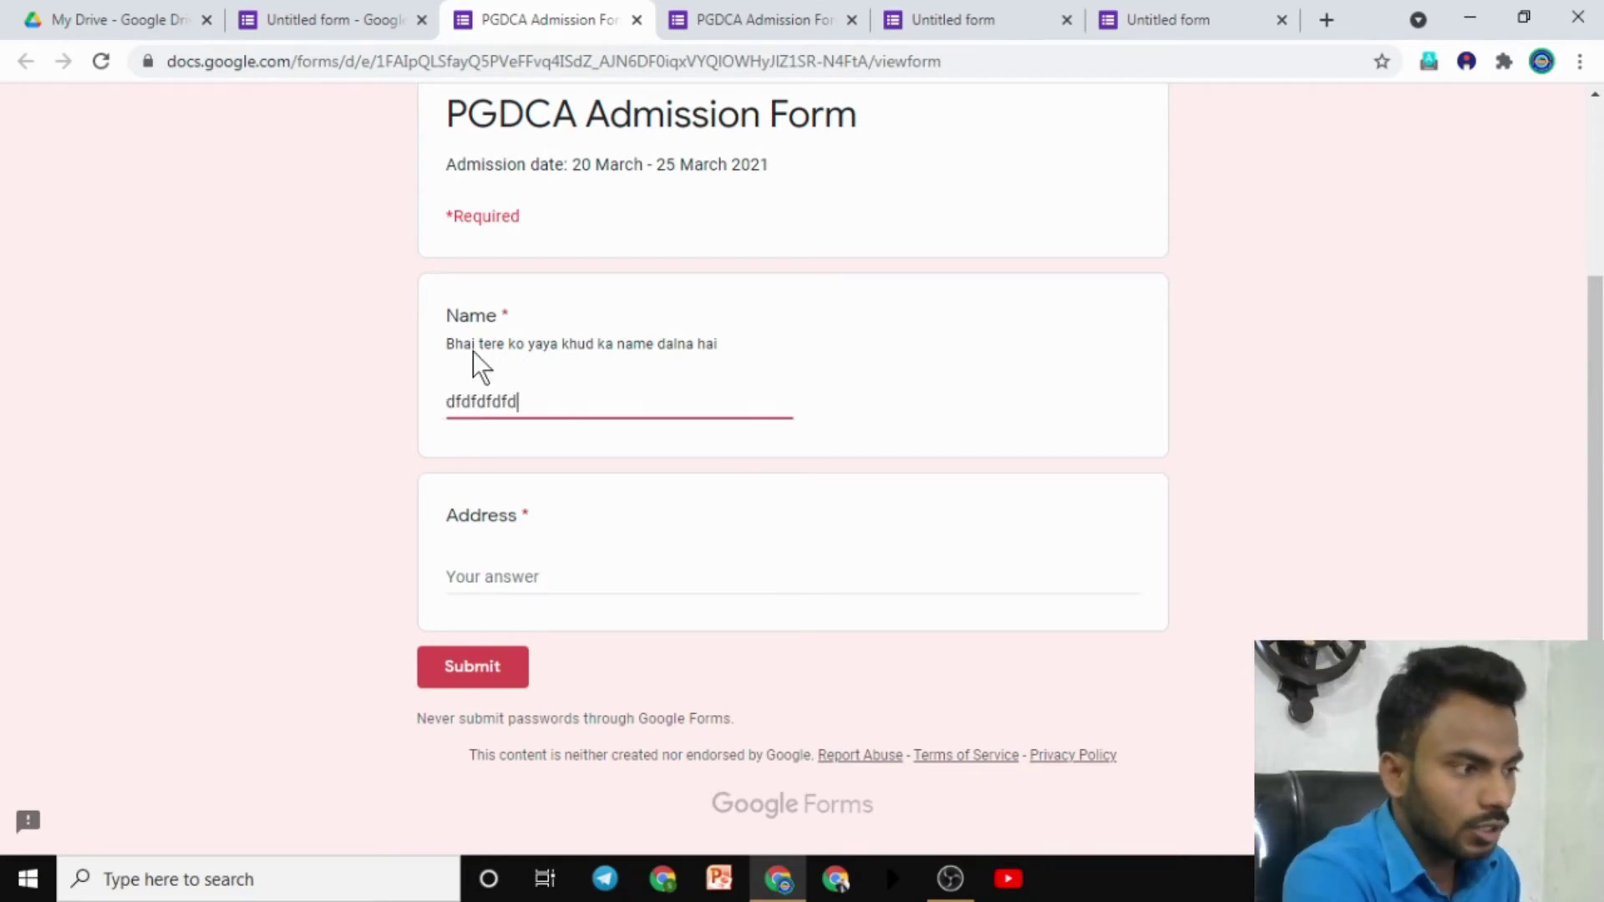
{"action": "left_click_drag", "start_coordinate": [447, 343], "coordinate": [694, 345]}
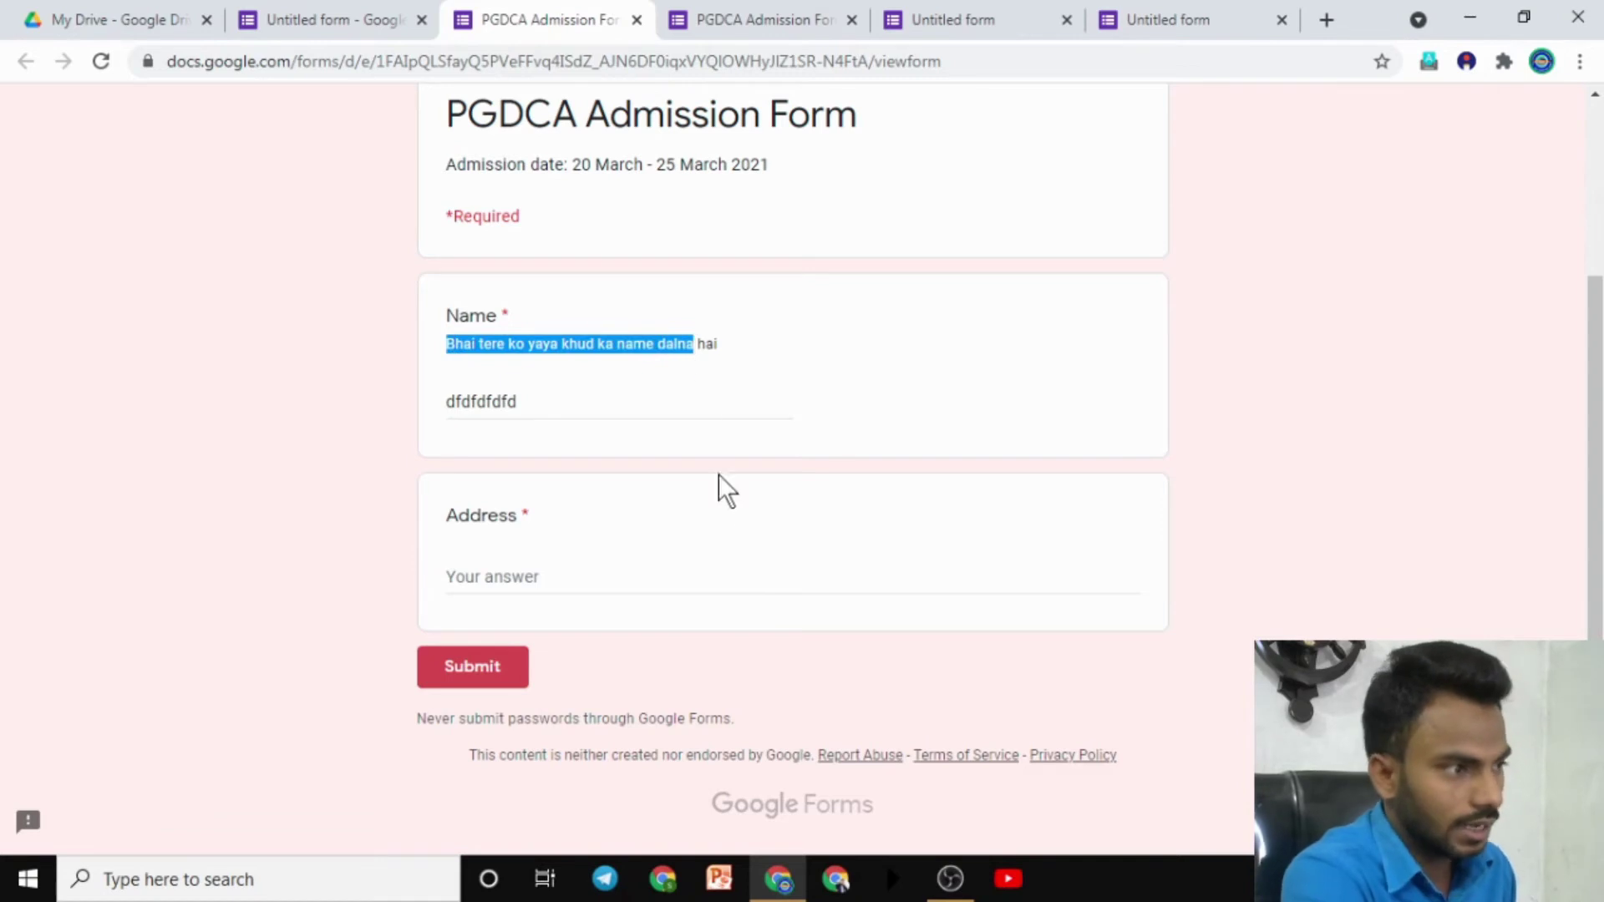
Step: Back in the form editor, add a required Short answer question titled "Dis" below the Address question
{"action": "left_click", "coordinate": [393, 17]}
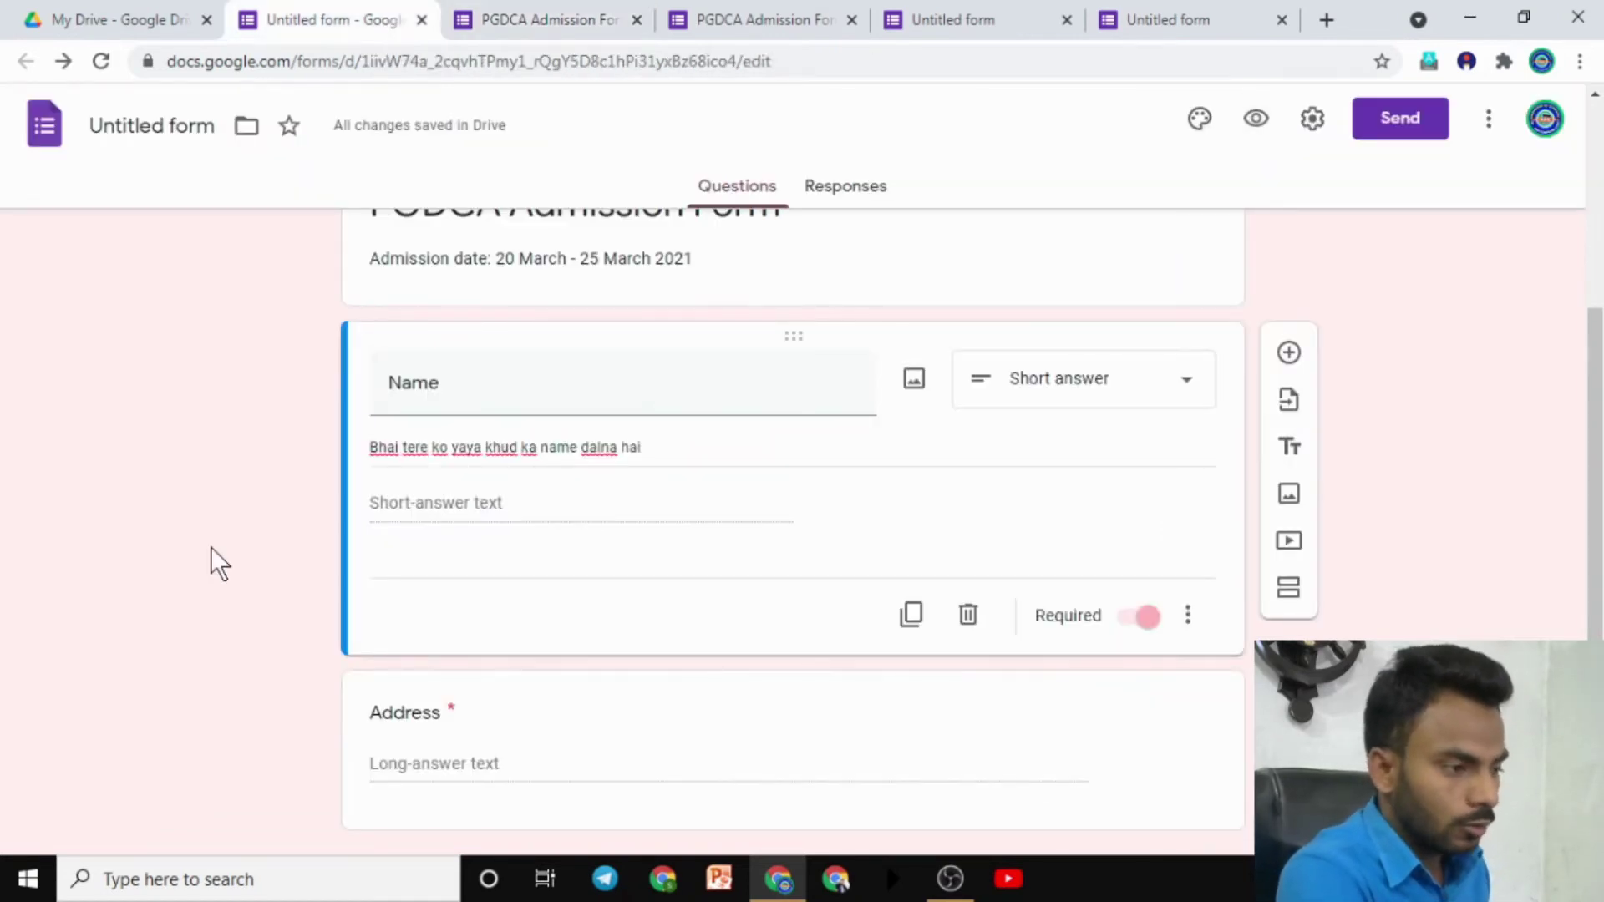
{"action": "scroll", "coordinate": [250, 555], "scroll_direction": "down", "scroll_amount": 2}
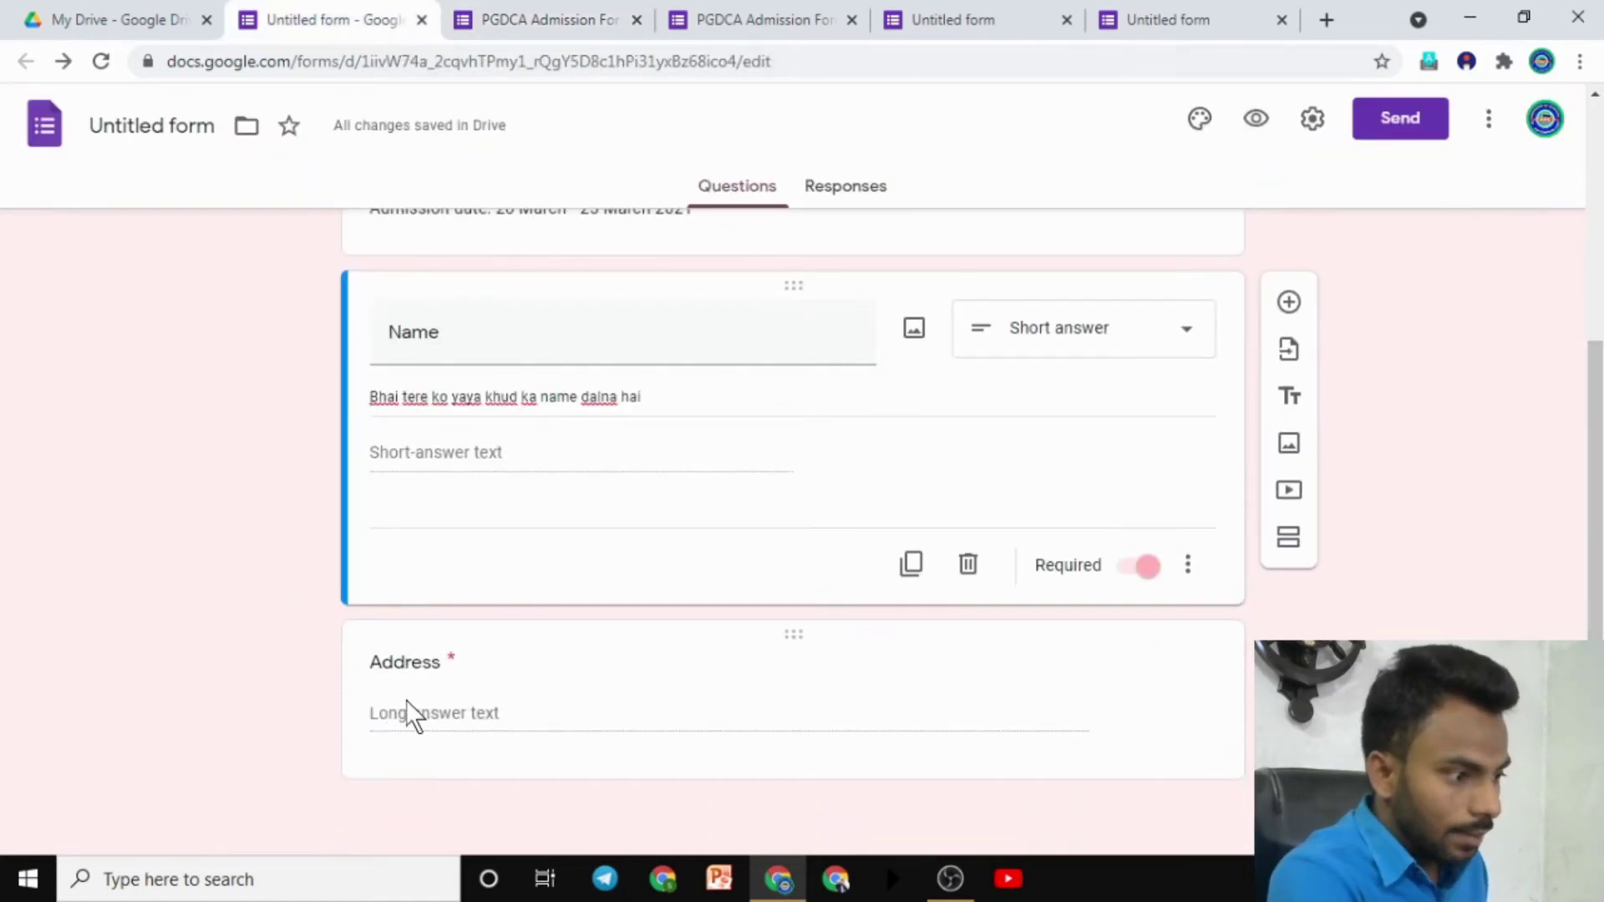
{"action": "left_click", "coordinate": [421, 712]}
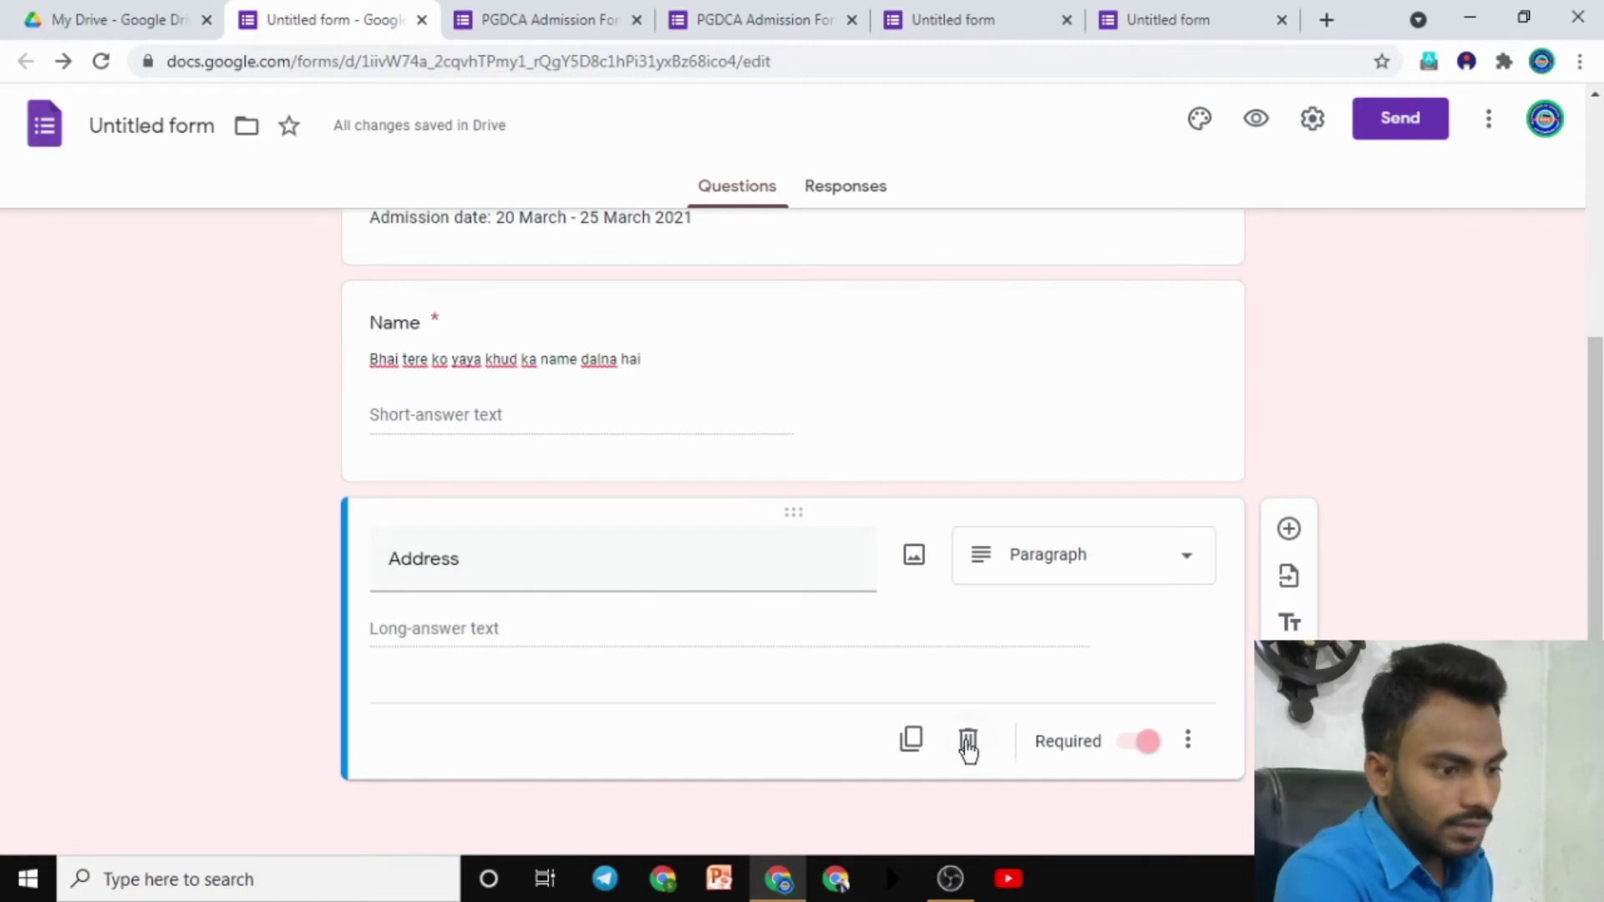
{"action": "left_click", "coordinate": [1289, 528]}
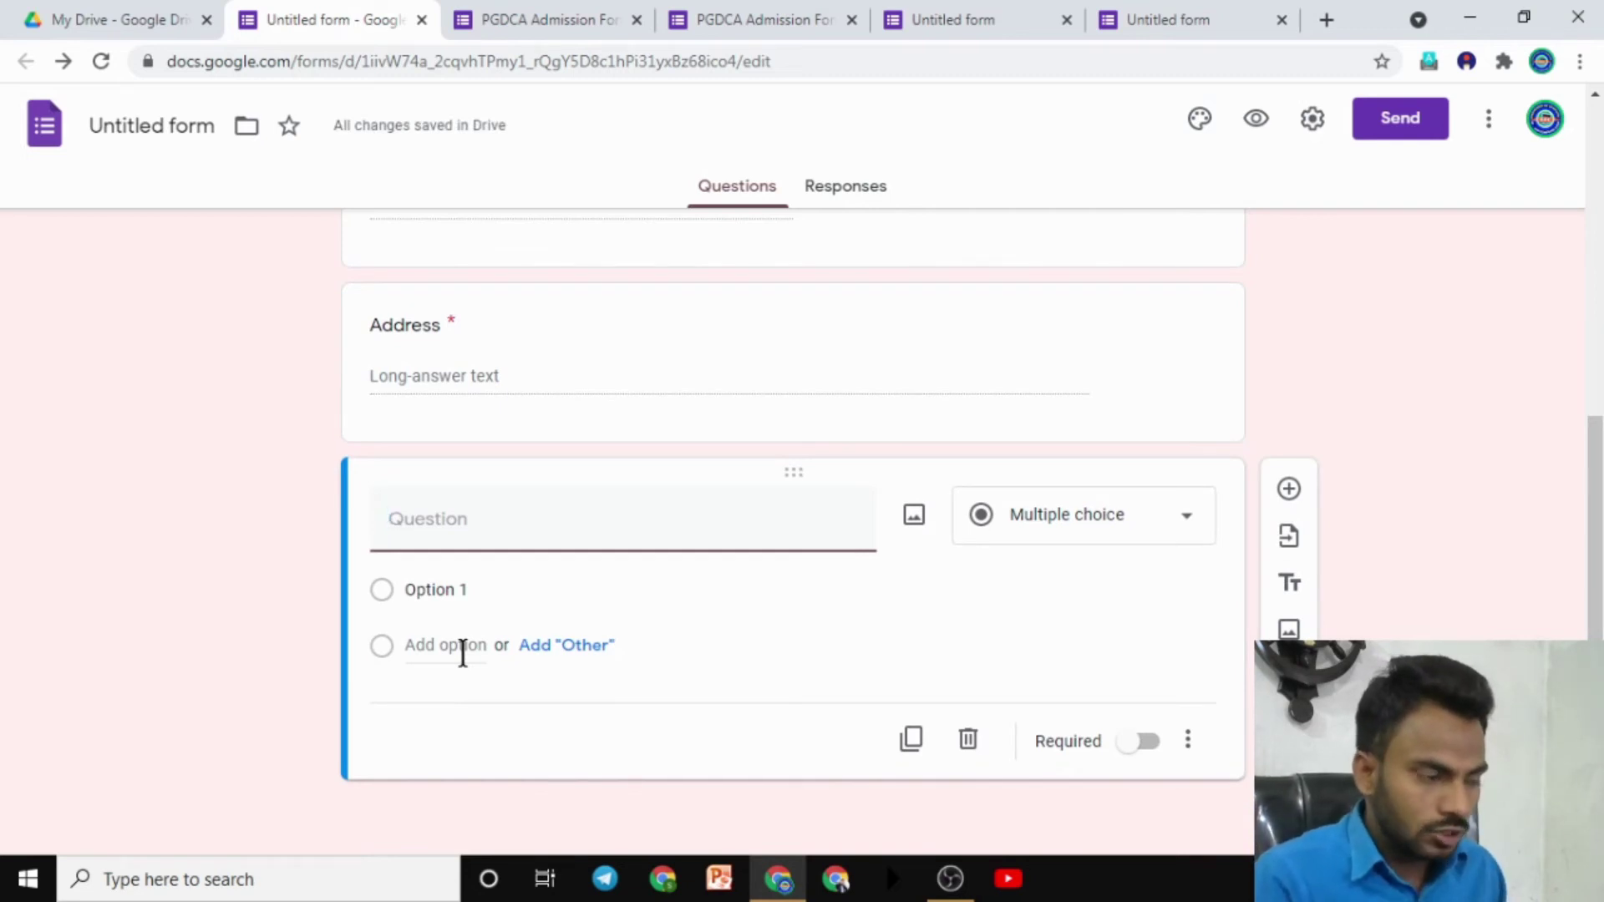
{"action": "type", "text": "Dis"}
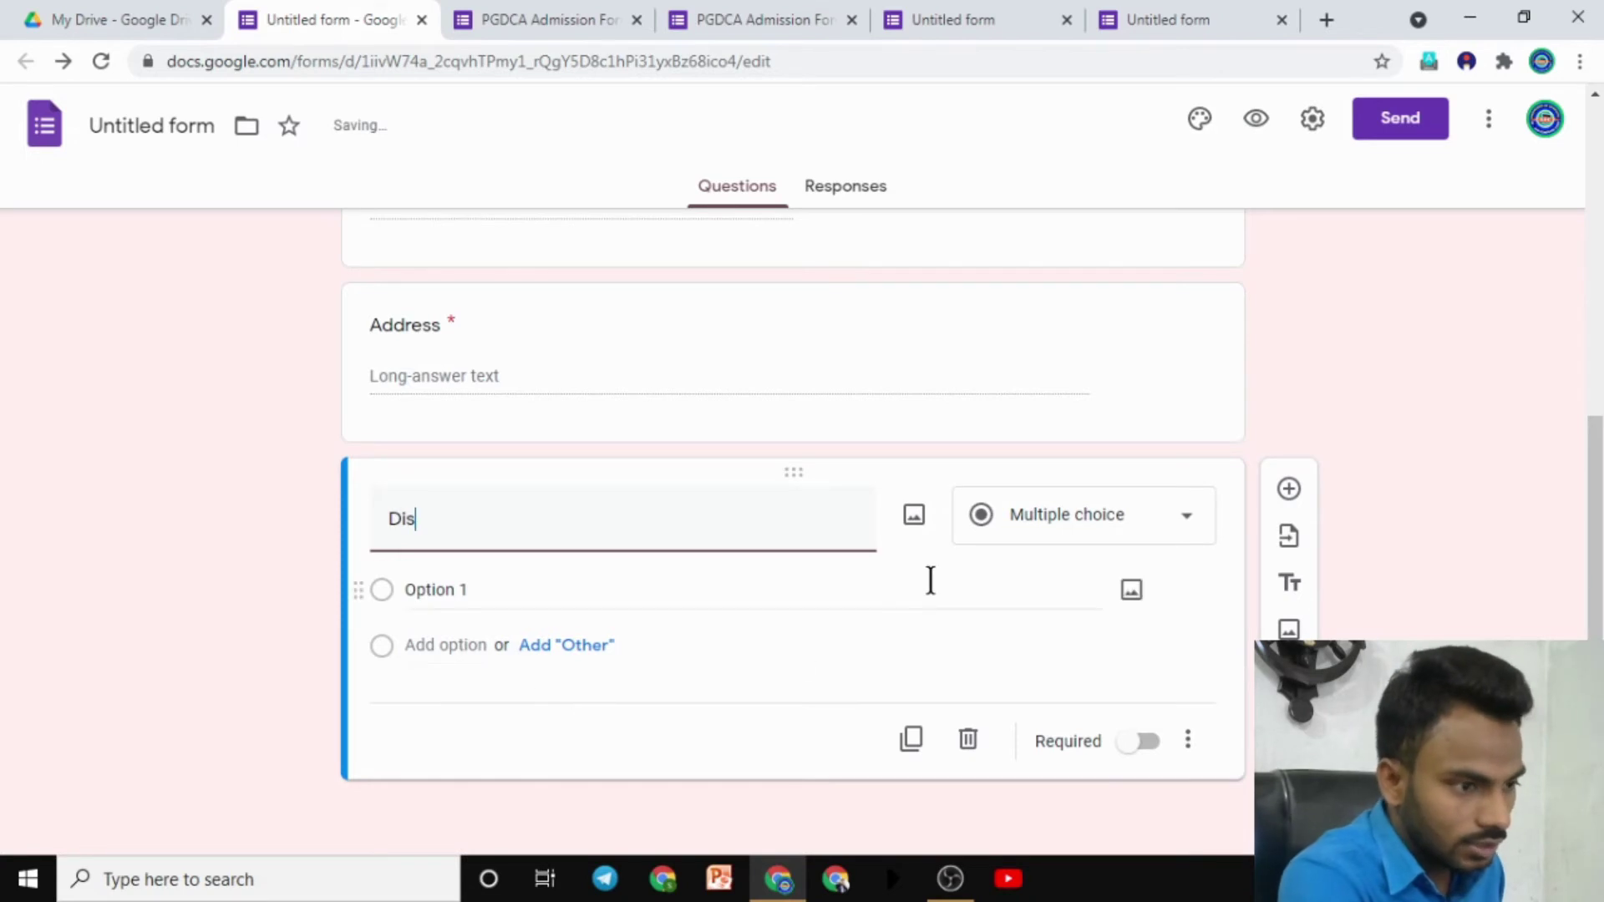
{"action": "left_click", "coordinate": [1054, 522]}
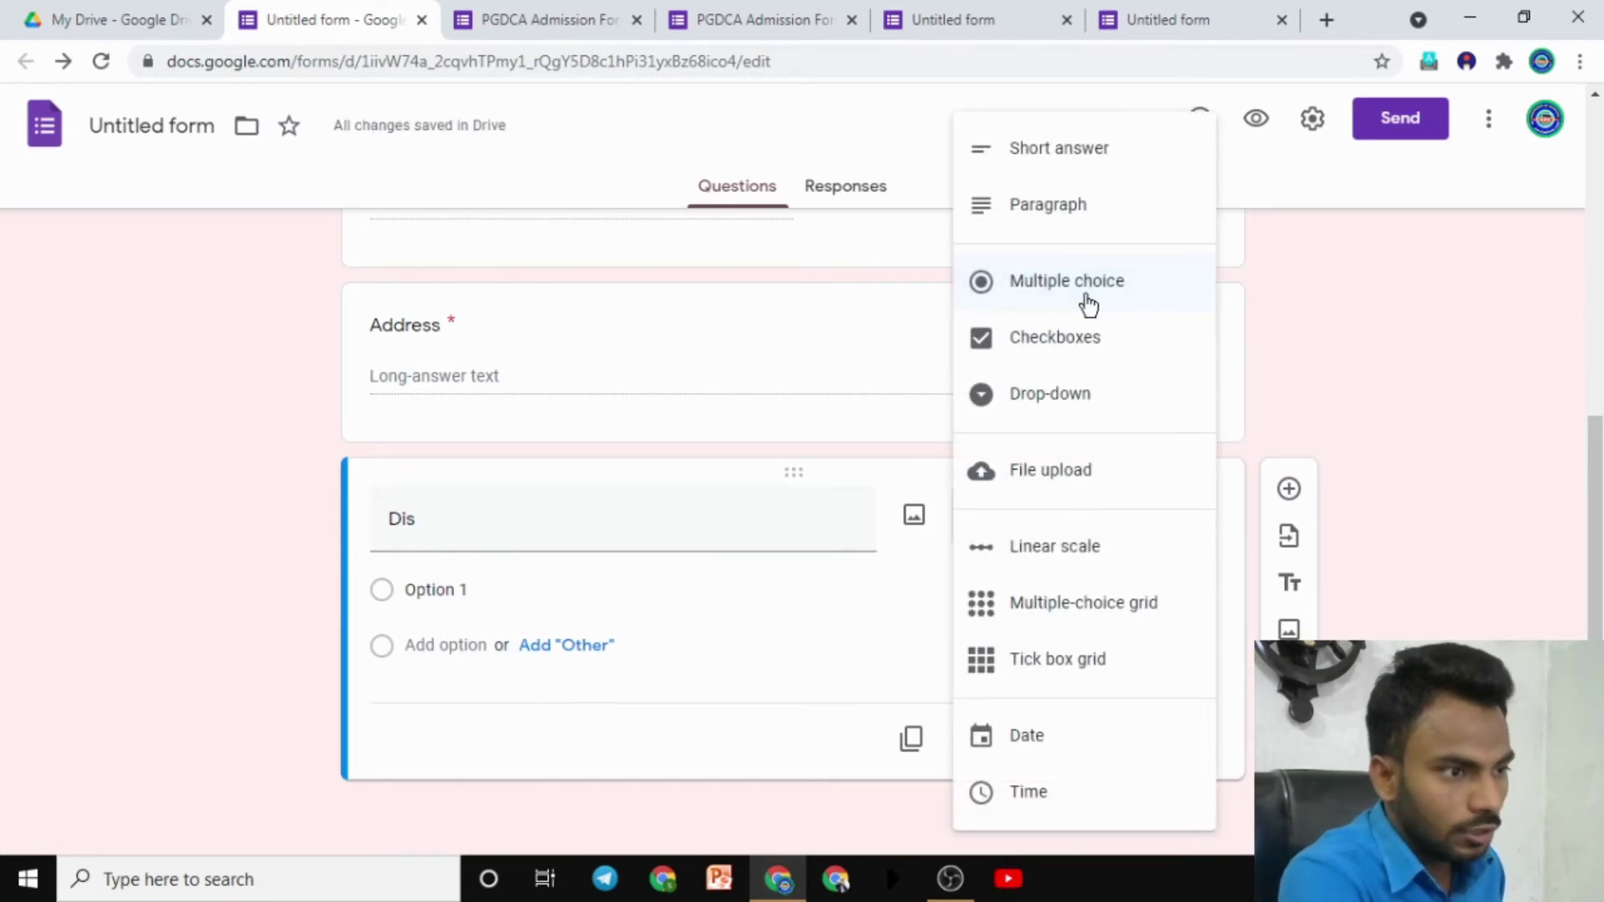
{"action": "left_click", "coordinate": [1049, 152]}
{"action": "left_click", "coordinate": [1144, 752]}
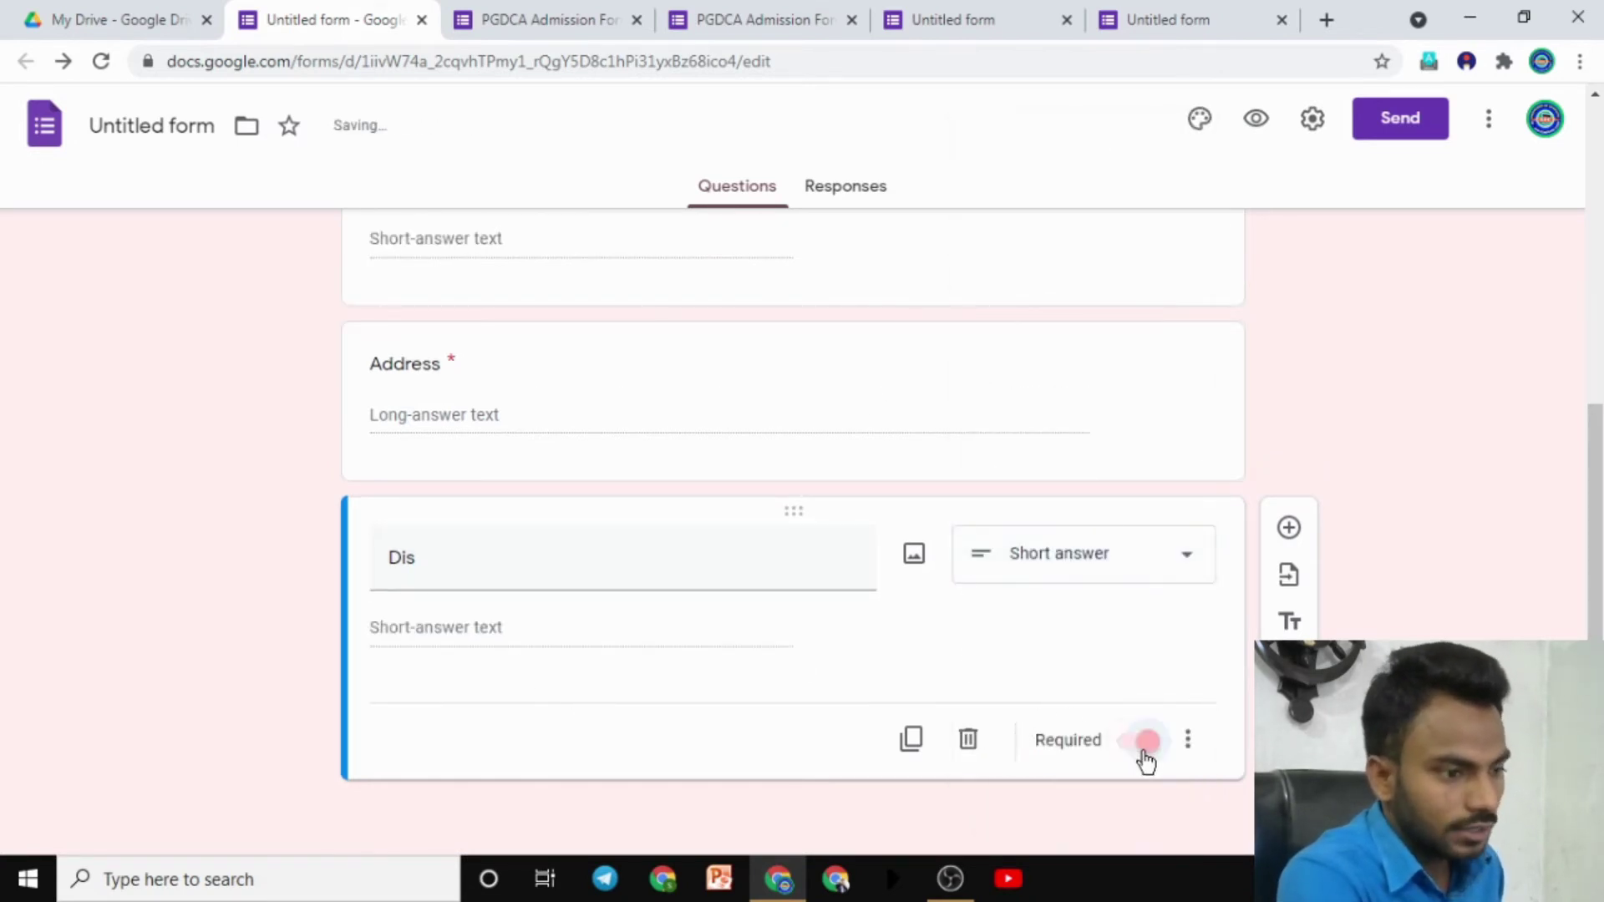
Step: Add a required Short answer question titled "State" below the Dis question
{"action": "left_click", "coordinate": [1289, 527]}
{"action": "type", "text": "State"}
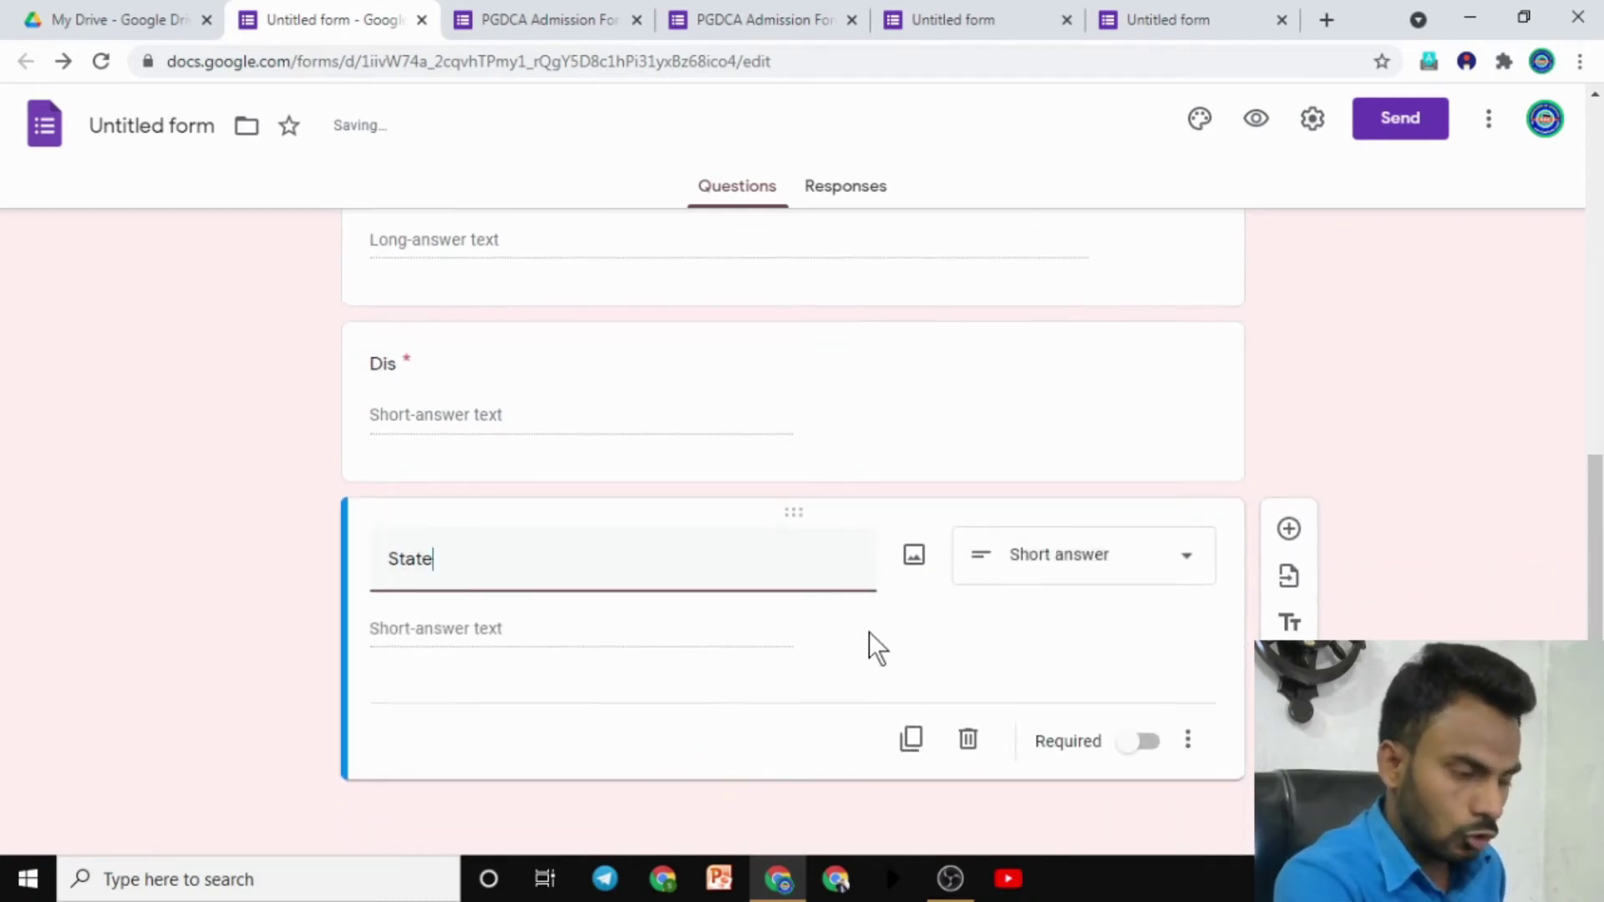
{"action": "left_click", "coordinate": [1121, 745]}
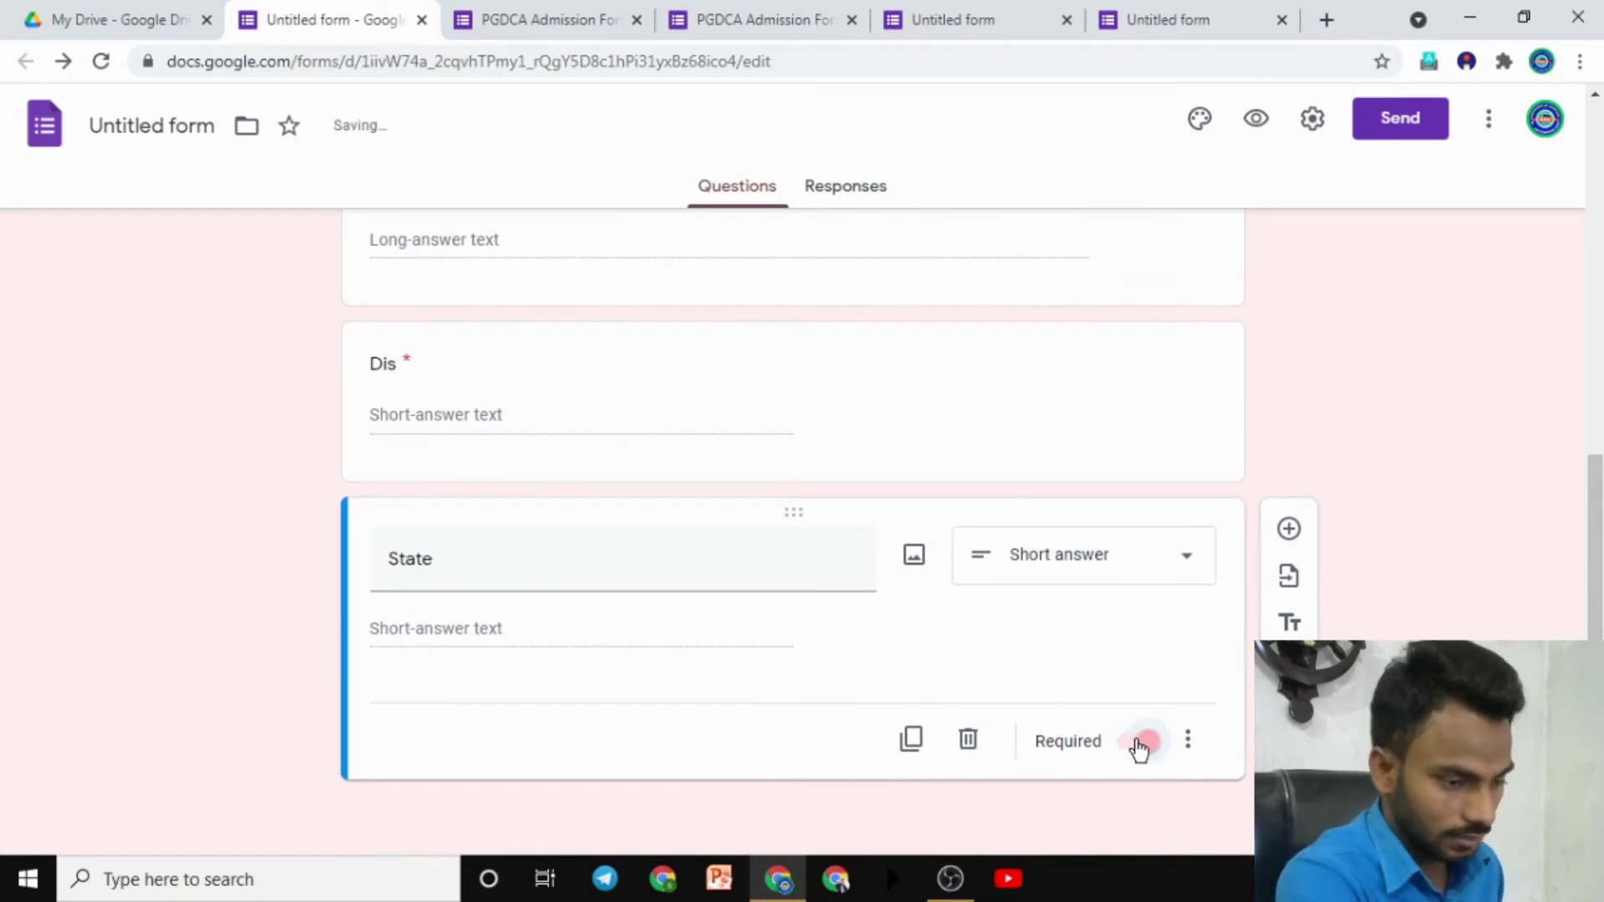
Step: Clear the description text "Bhai tere ko yaya khud ka name dalna hai" from the Name question
{"action": "scroll", "coordinate": [653, 689], "scroll_direction": "up", "scroll_amount": 5}
{"action": "scroll", "coordinate": [694, 719], "scroll_direction": "down", "scroll_amount": 3}
{"action": "scroll", "coordinate": [709, 741], "scroll_direction": "up", "scroll_amount": 2}
{"action": "left_click_drag", "start_coordinate": [648, 399], "coordinate": [454, 393]}
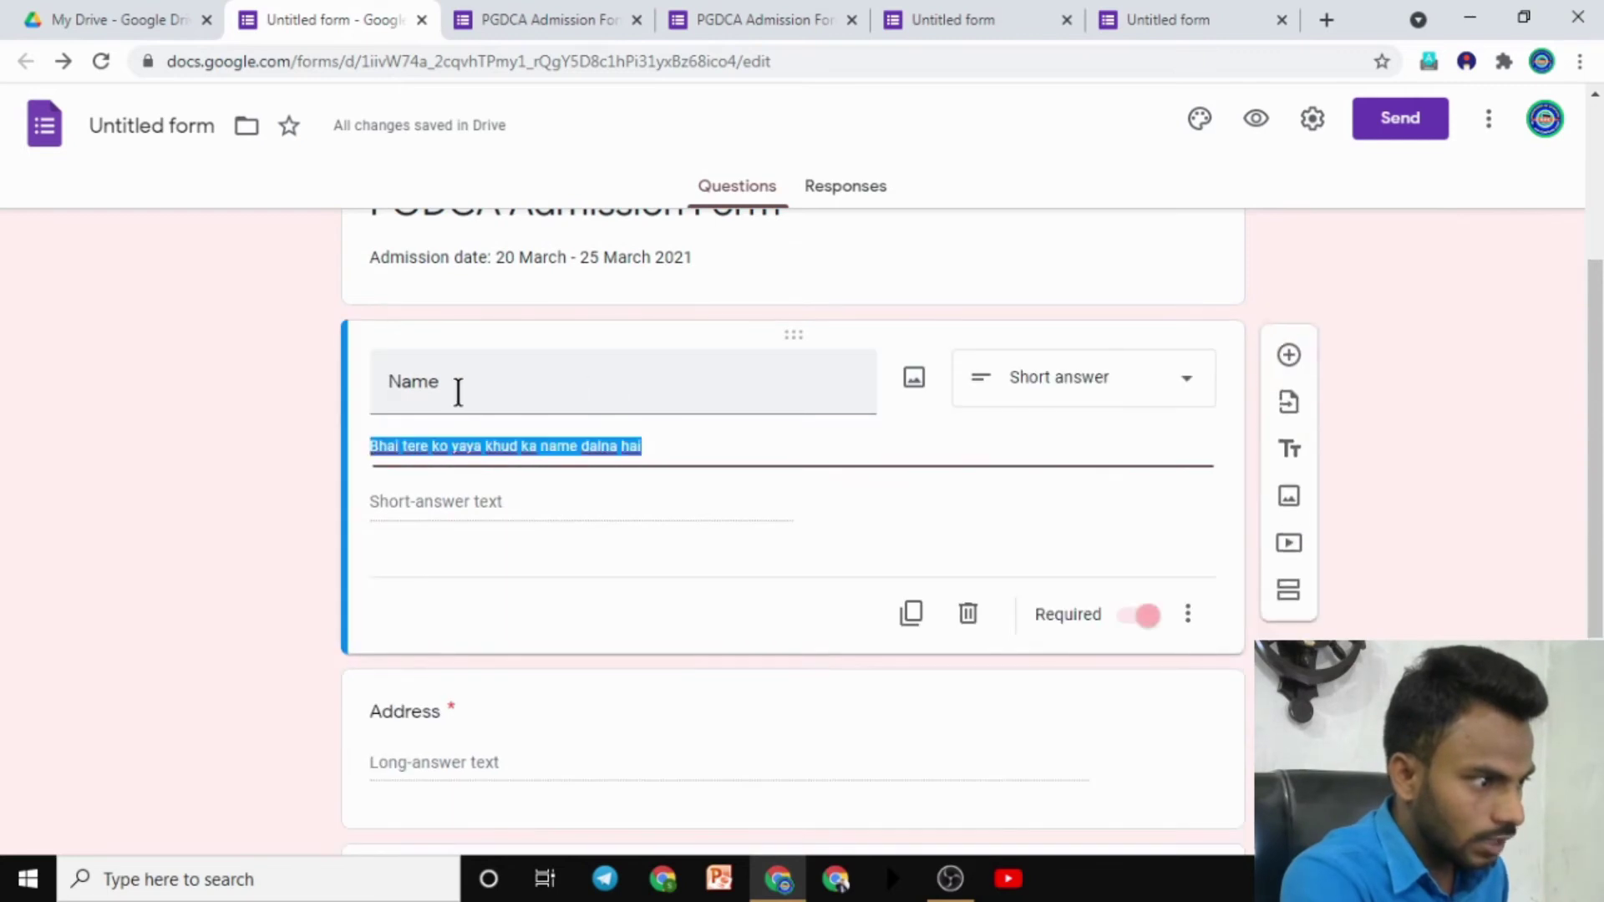
{"action": "key", "text": "BackSpace"}
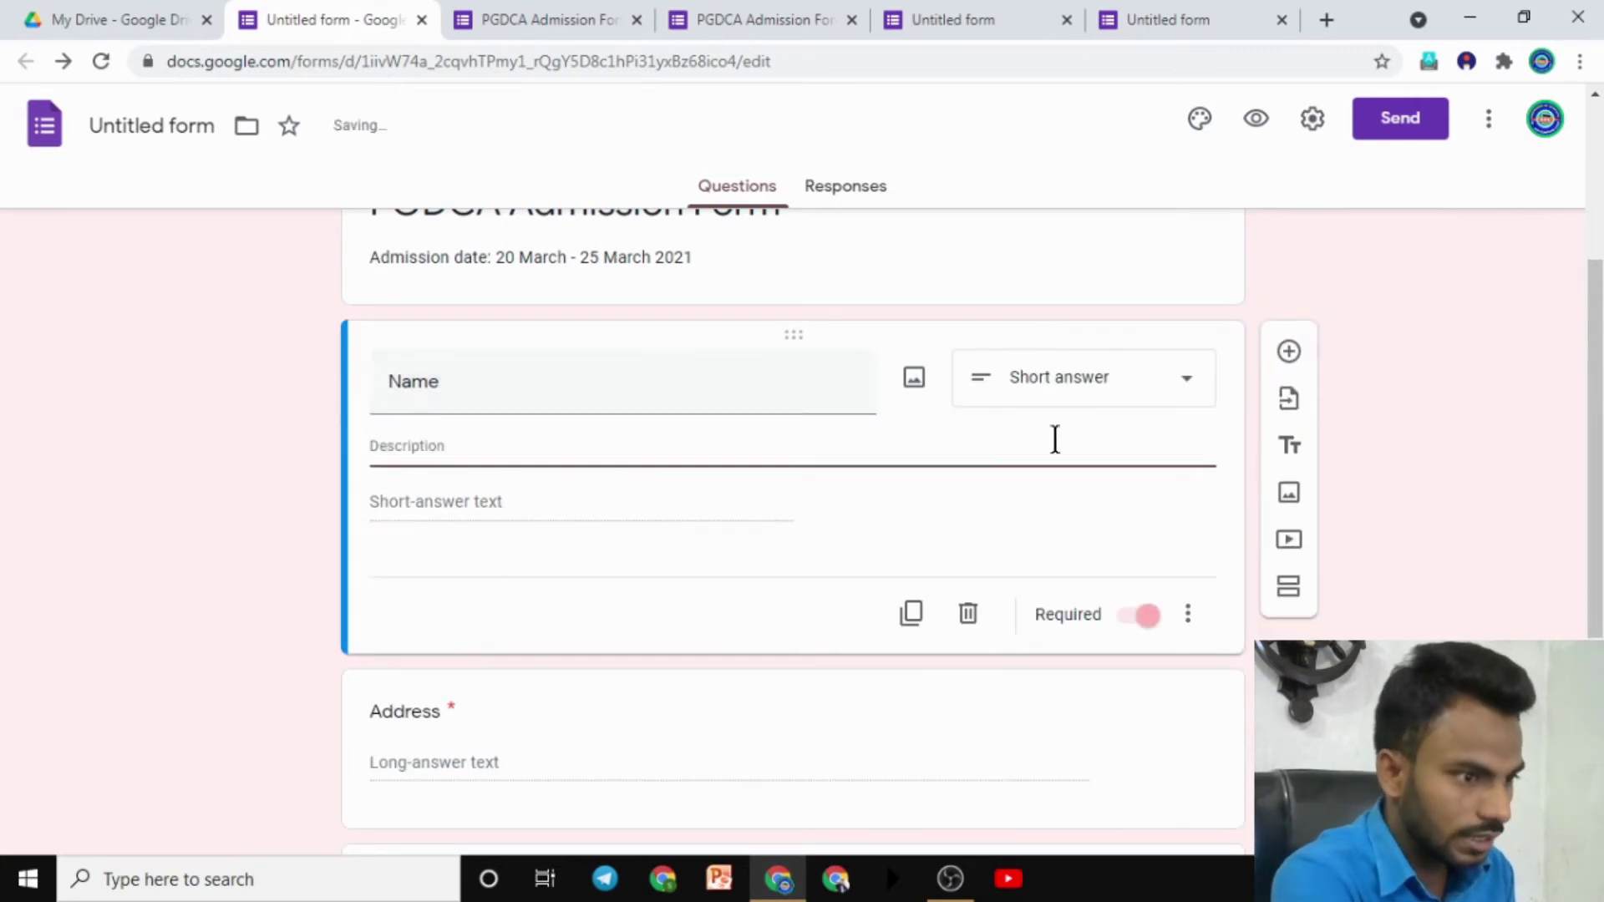
{"action": "left_click", "coordinate": [195, 479]}
{"action": "left_click", "coordinate": [431, 453]}
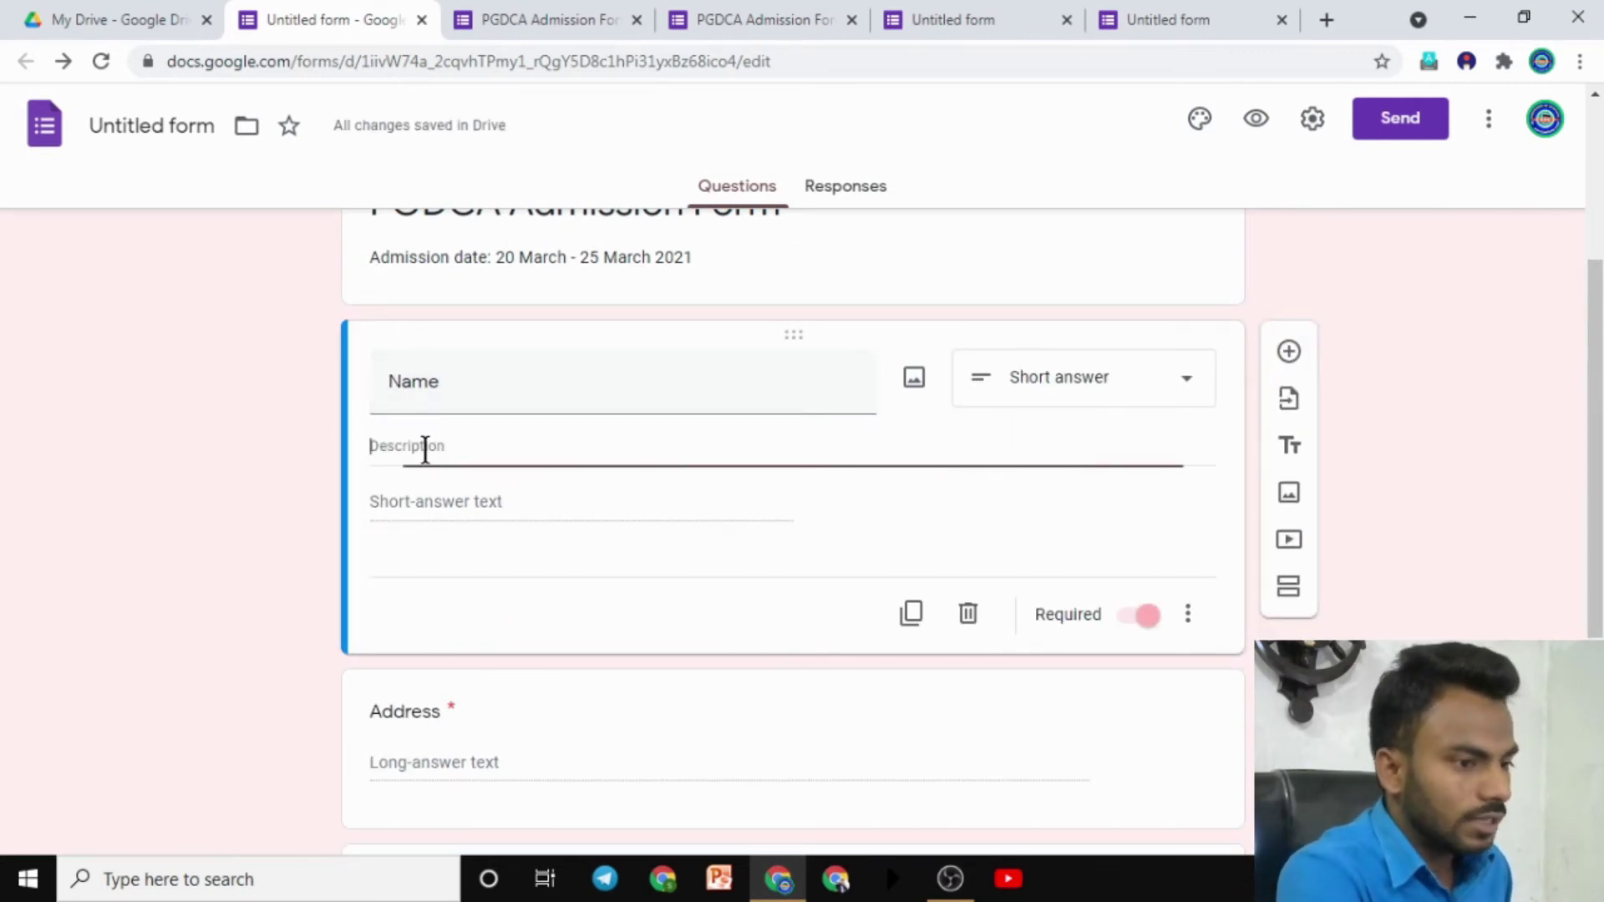
Step: Turn off the description field of the Name question
{"action": "left_click", "coordinate": [1187, 615]}
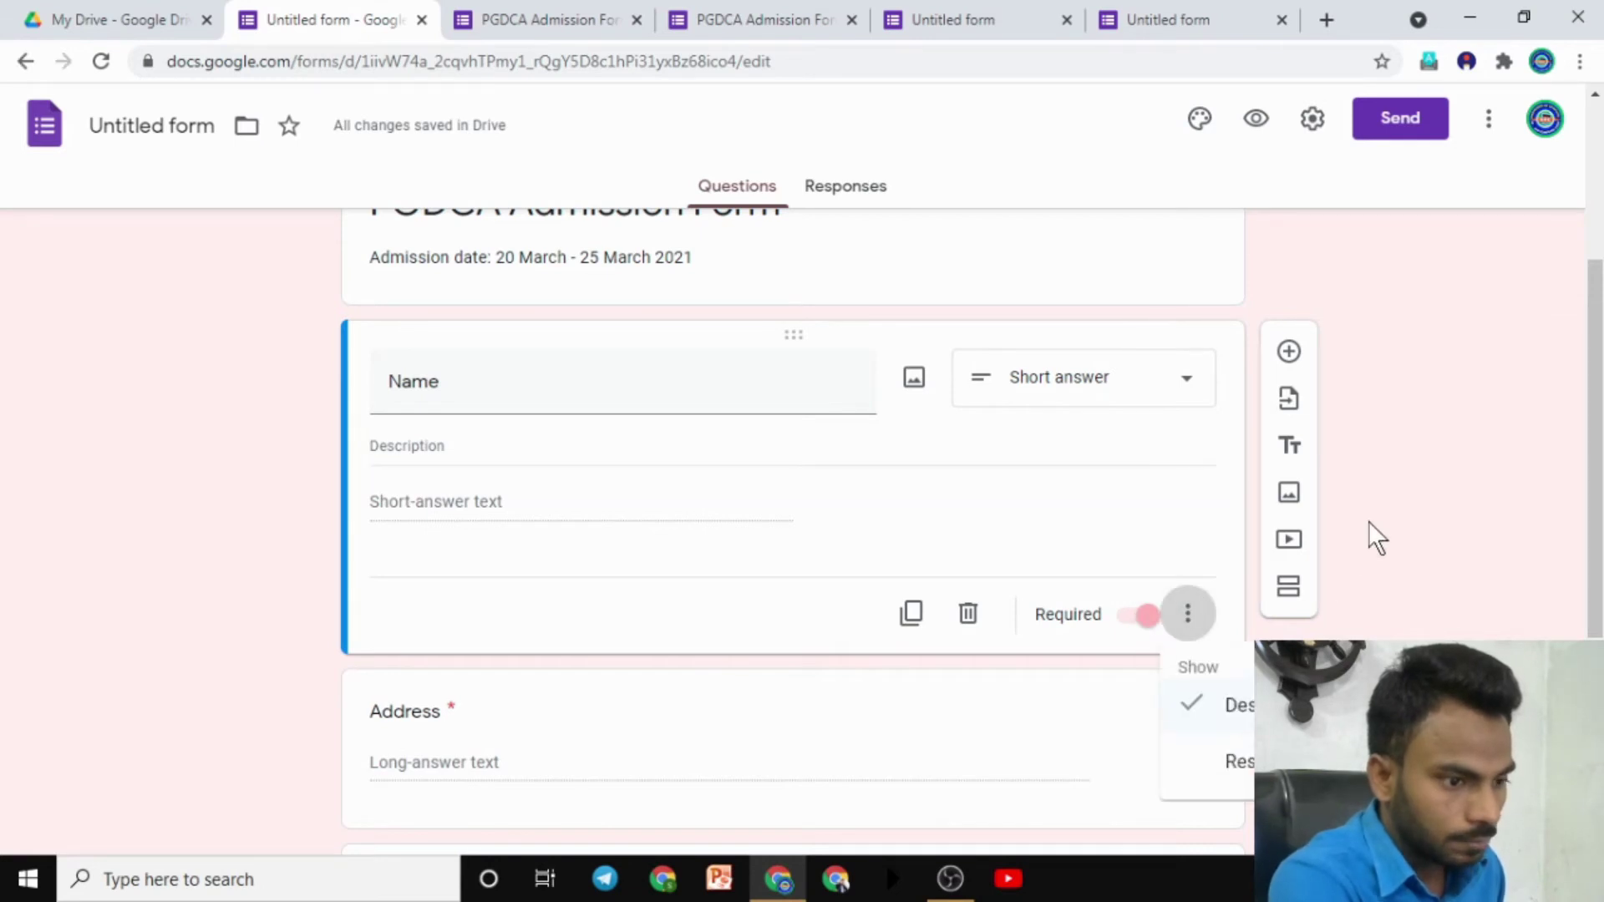
{"action": "left_click", "coordinate": [1237, 575]}
{"action": "left_click", "coordinate": [1187, 614]}
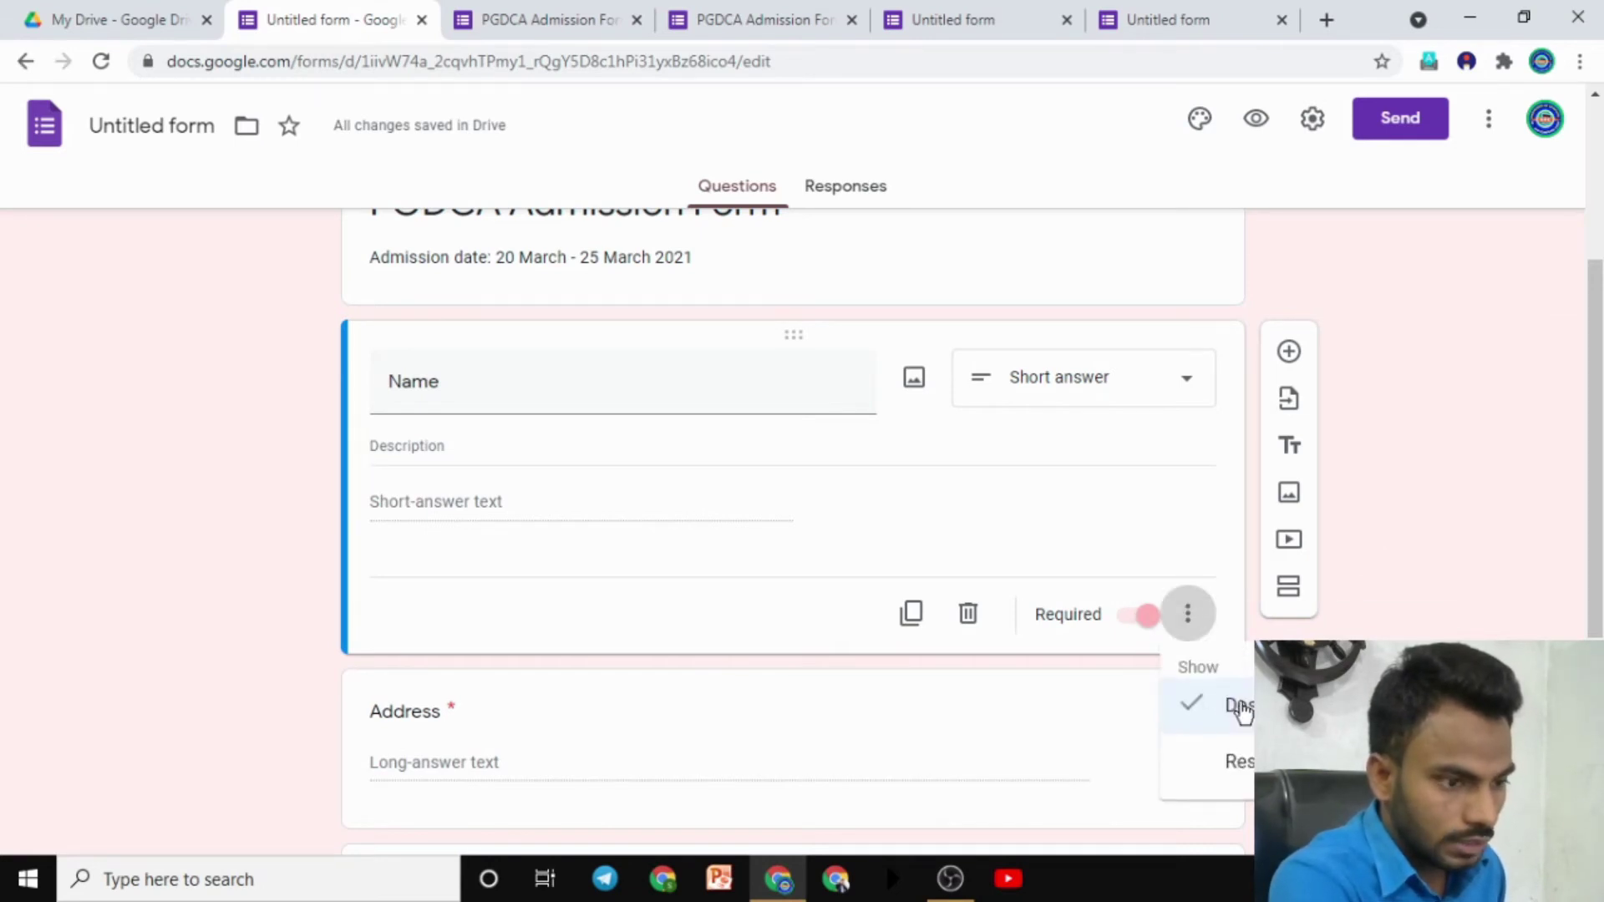
{"action": "left_click", "coordinate": [1236, 705]}
{"action": "left_click", "coordinate": [239, 474]}
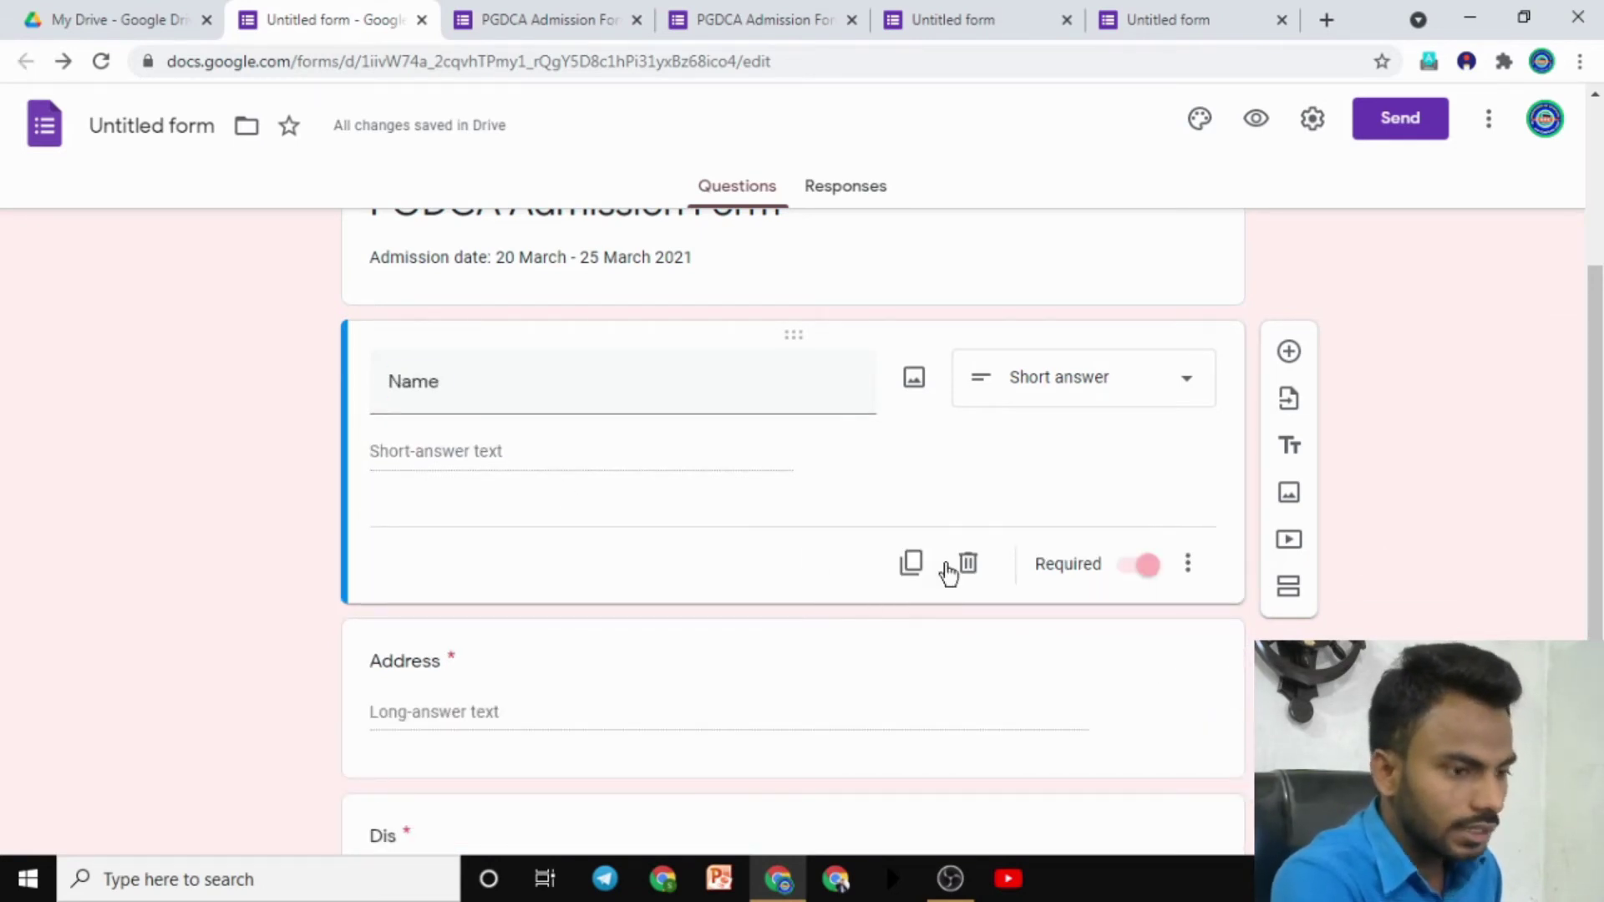
{"action": "left_click", "coordinate": [1196, 570]}
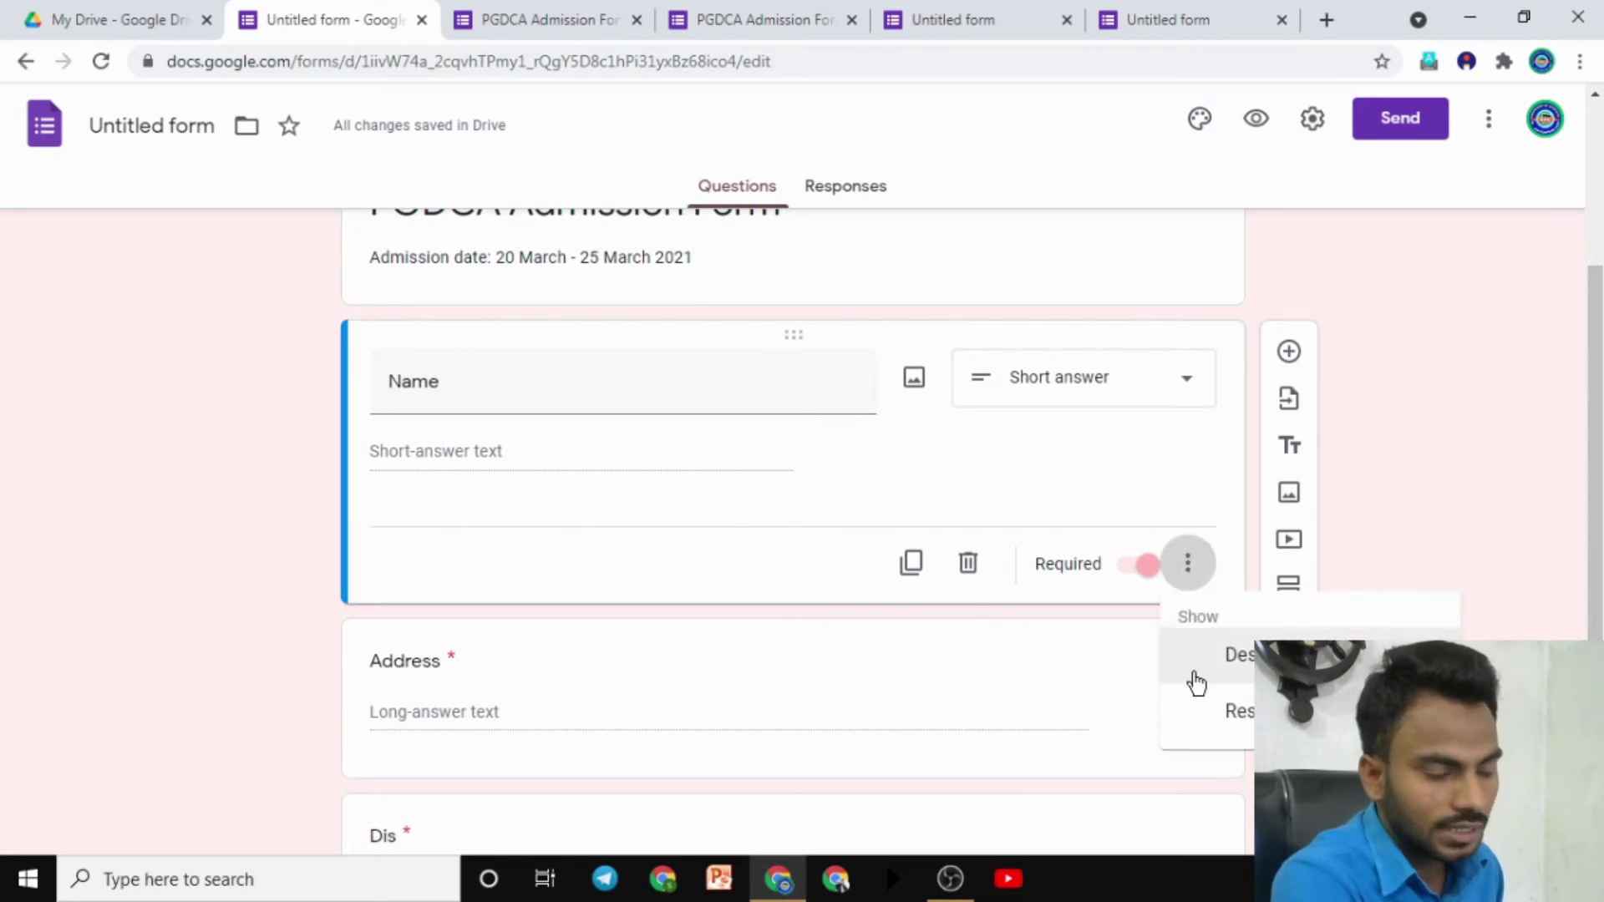
{"action": "left_click", "coordinate": [1351, 523]}
Step: Add a new question titled "Mobile Number" directly below the Name question
{"action": "scroll", "coordinate": [1178, 576], "scroll_direction": "down", "scroll_amount": 4}
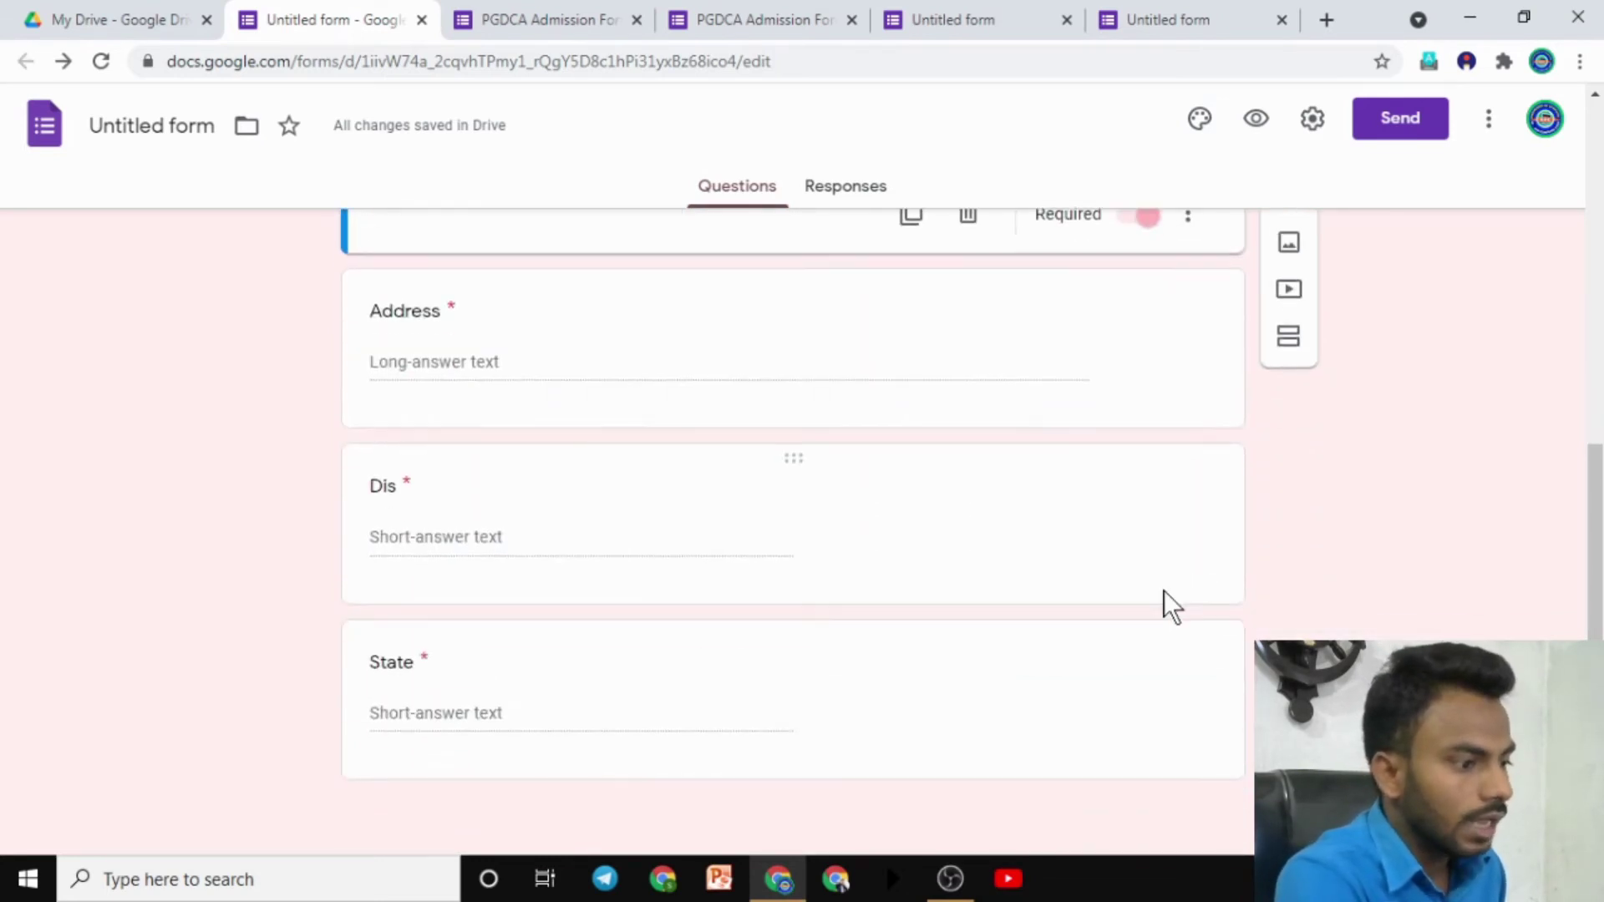
{"action": "left_click", "coordinate": [1289, 254]}
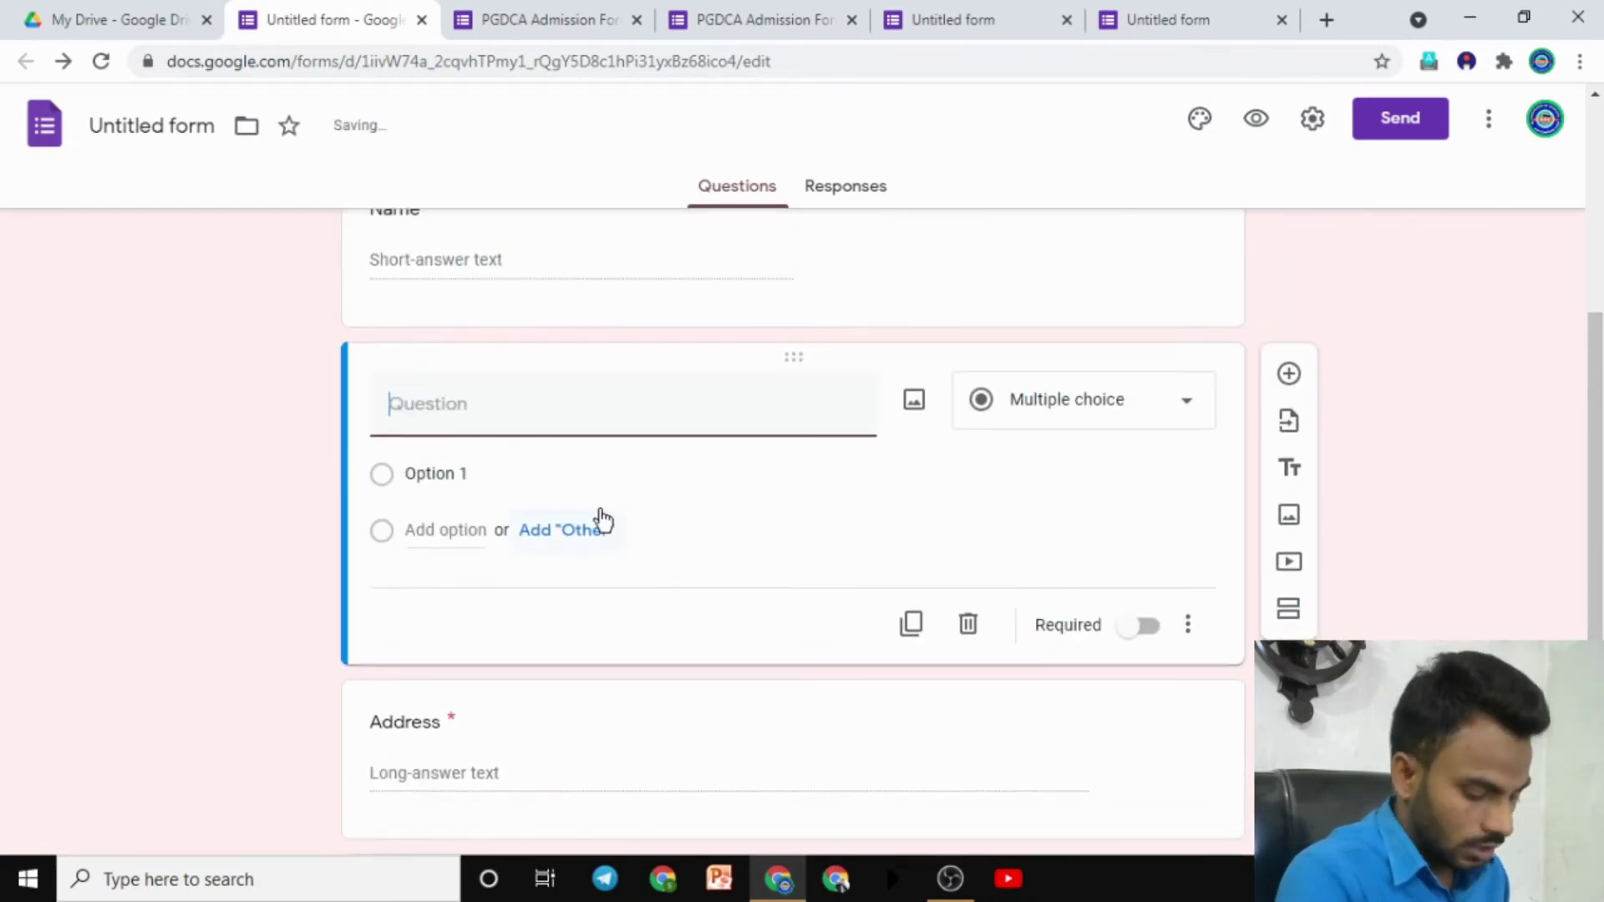
{"action": "type", "text": "Mob"}
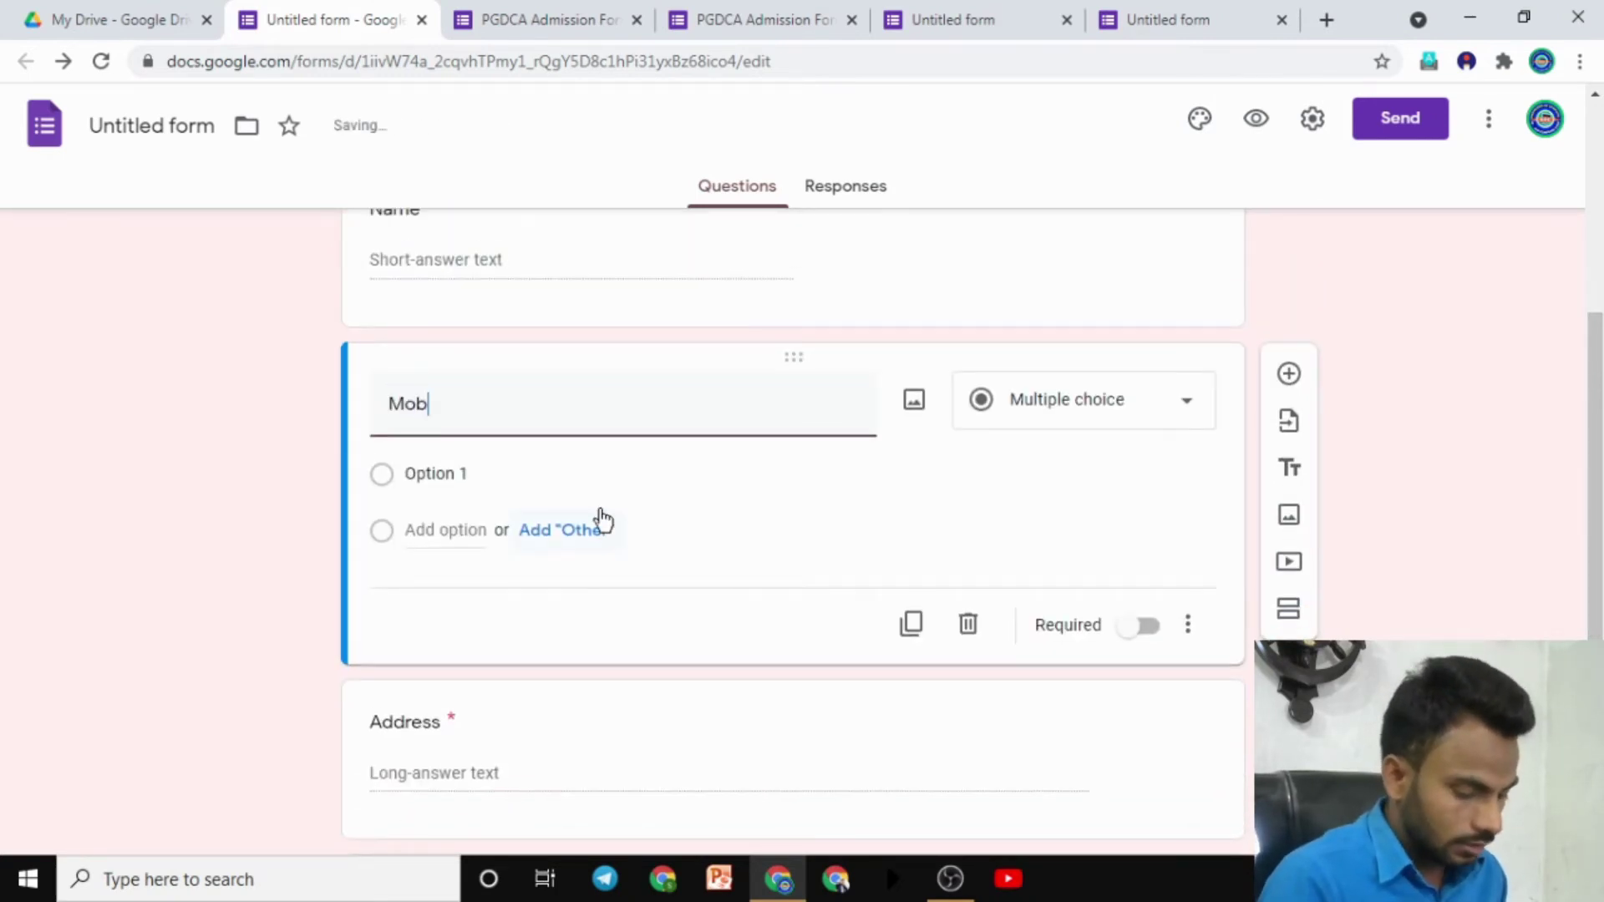
{"action": "type", "text": "ile"}
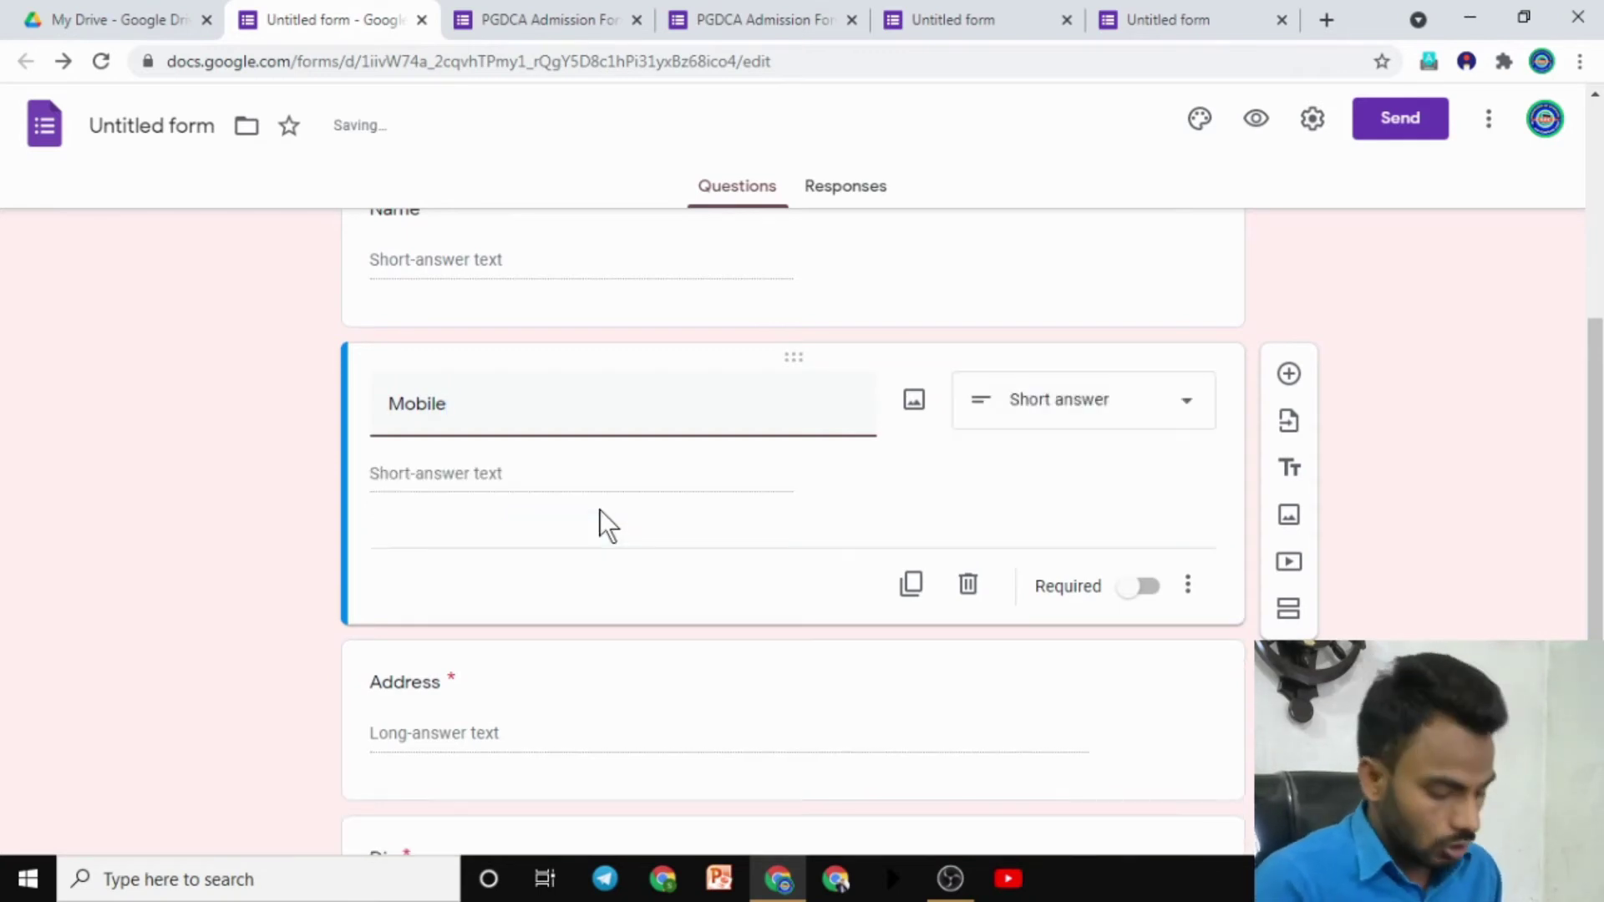
{"action": "type", "text": " Numbe"}
{"action": "key", "text": "BackSpace"}
{"action": "key", "text": "BackSpace"}
{"action": "type", "text": "mber"}
{"action": "left_click", "coordinate": [196, 417]}
Step: Choose Short answer as the Mobile Number question's type and make the question required
{"action": "left_click", "coordinate": [1082, 415]}
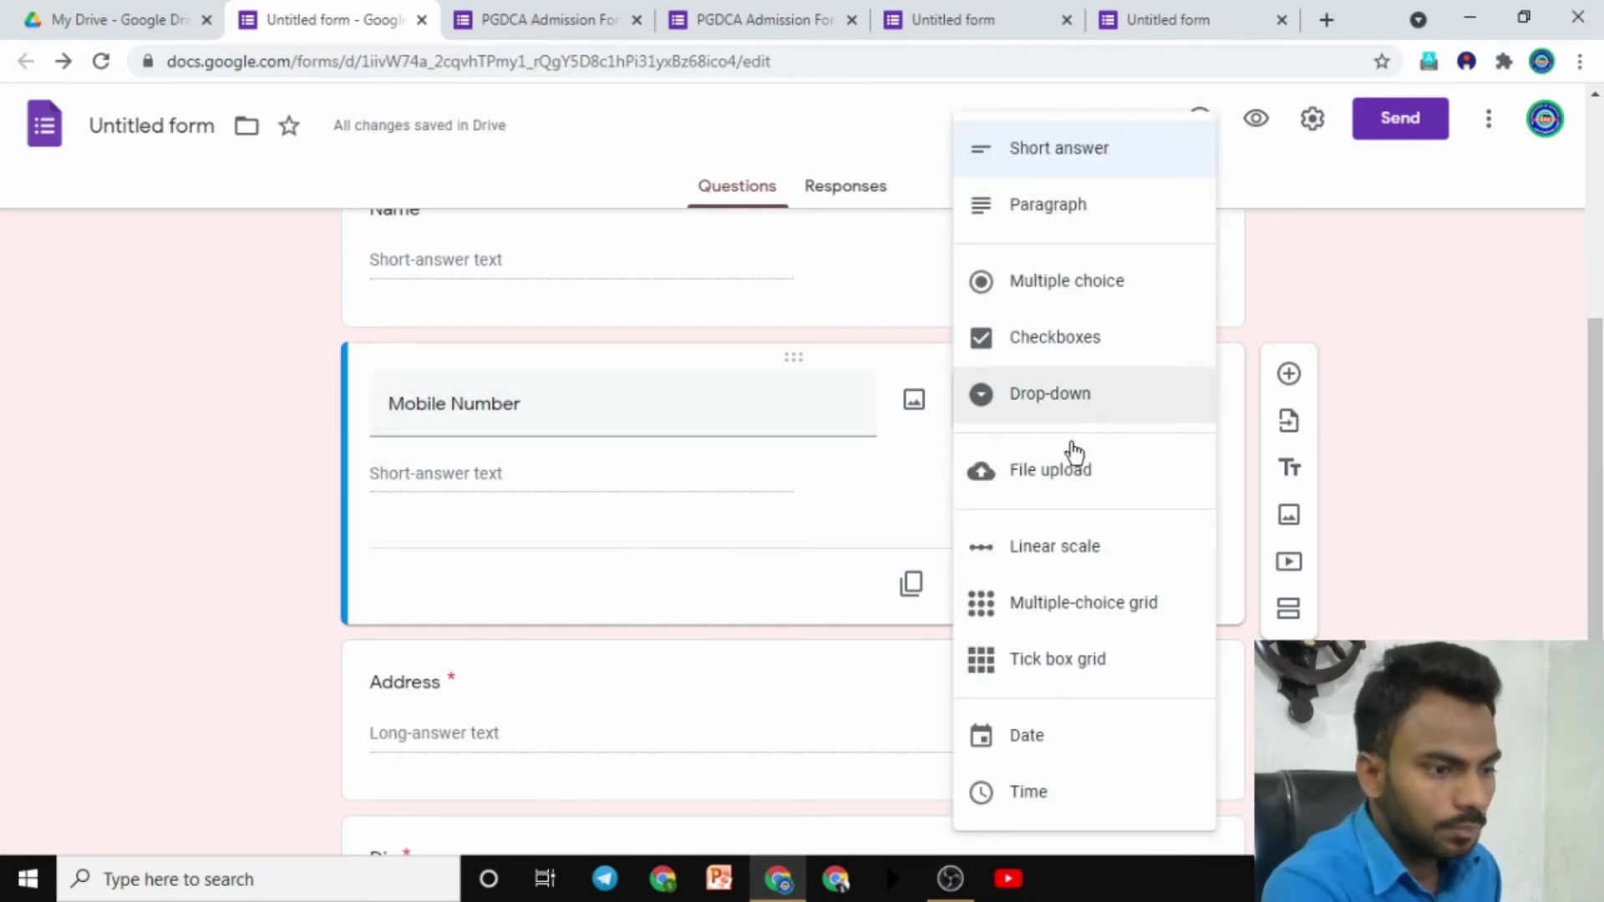
{"action": "scroll", "coordinate": [1095, 534], "scroll_direction": "up", "scroll_amount": 5}
{"action": "left_click", "coordinate": [1054, 163]}
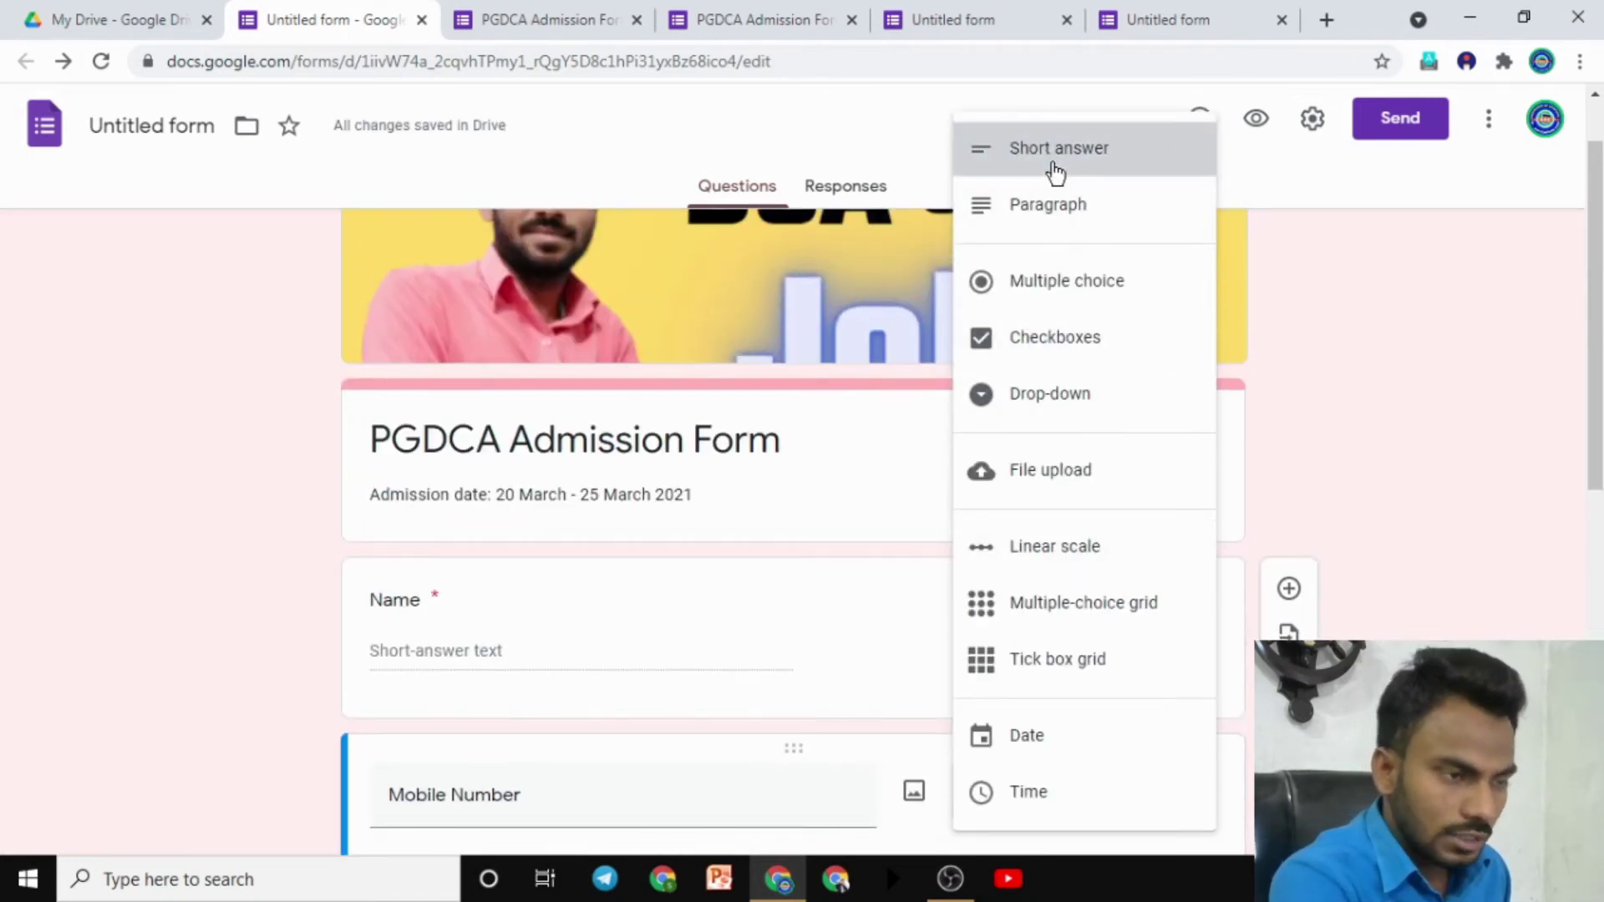
{"action": "scroll", "coordinate": [1119, 585], "scroll_direction": "down", "scroll_amount": 5}
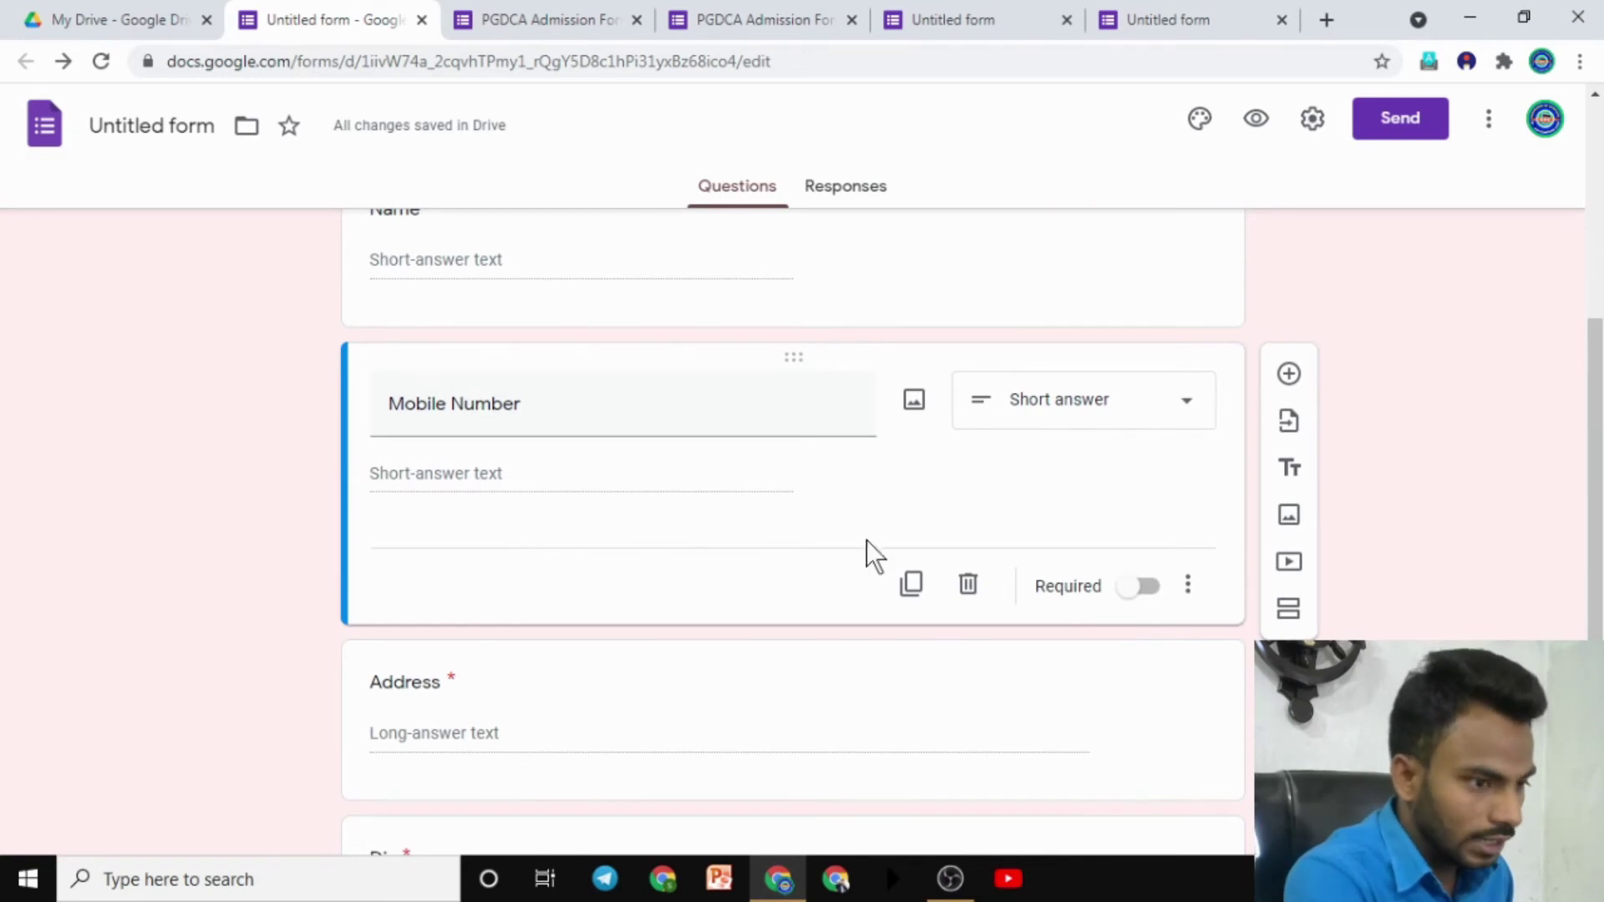
{"action": "left_click", "coordinate": [1117, 587]}
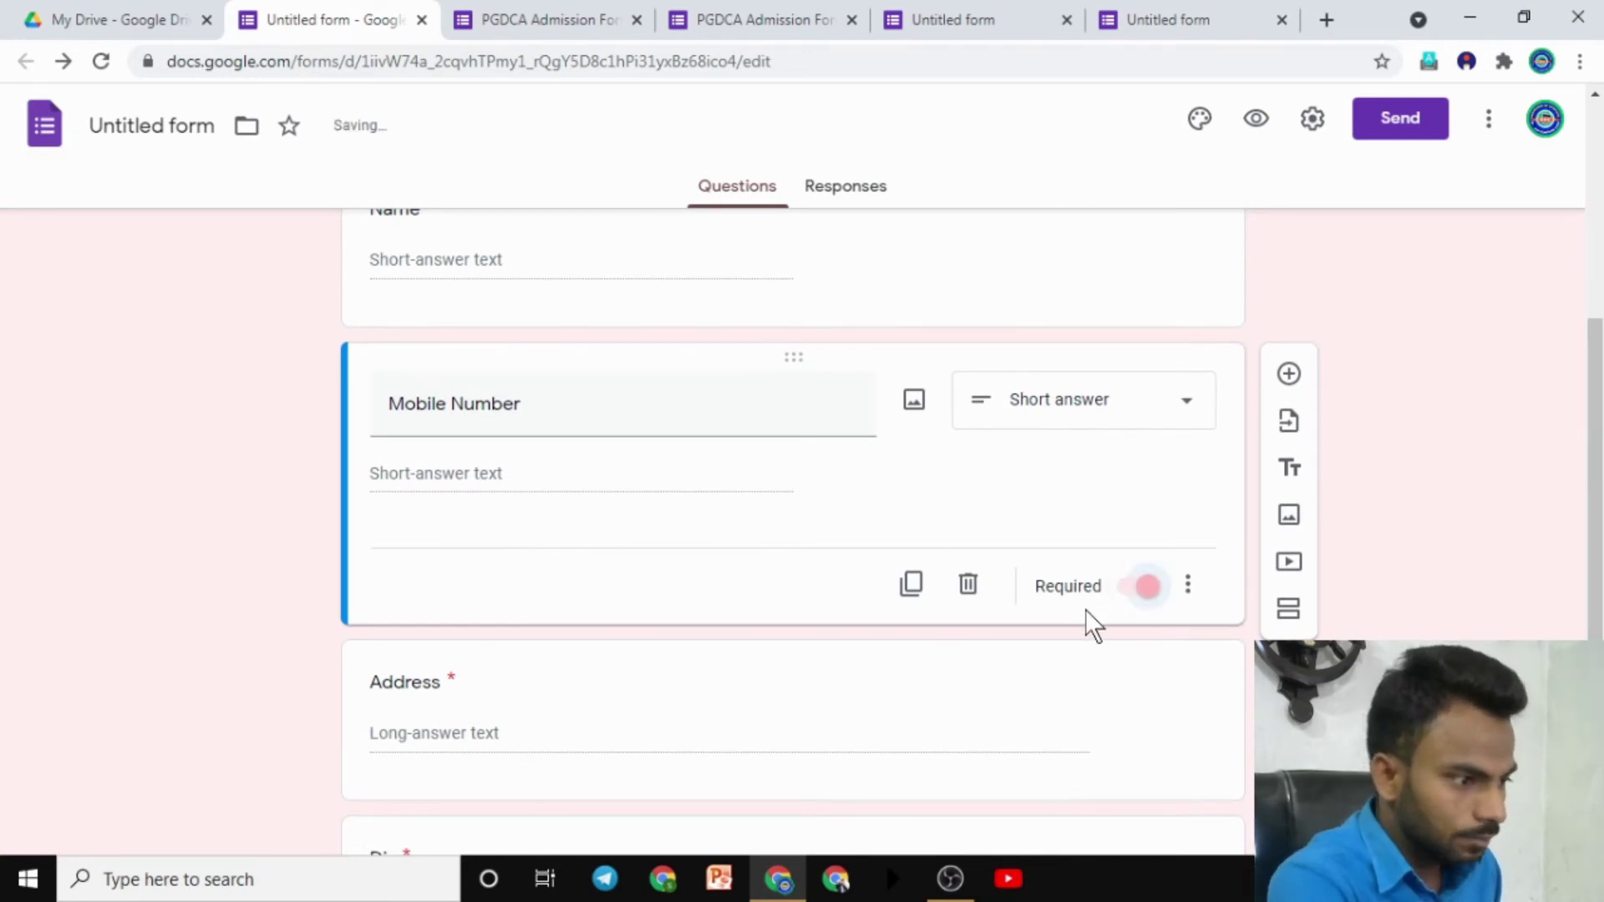
Step: Move the Mobile Number question below the State question so it comes last in the form
{"action": "scroll", "coordinate": [604, 565], "scroll_direction": "down", "scroll_amount": 2}
{"action": "scroll", "coordinate": [585, 568], "scroll_direction": "down", "scroll_amount": 2}
{"action": "scroll", "coordinate": [577, 577], "scroll_direction": "up", "scroll_amount": 7}
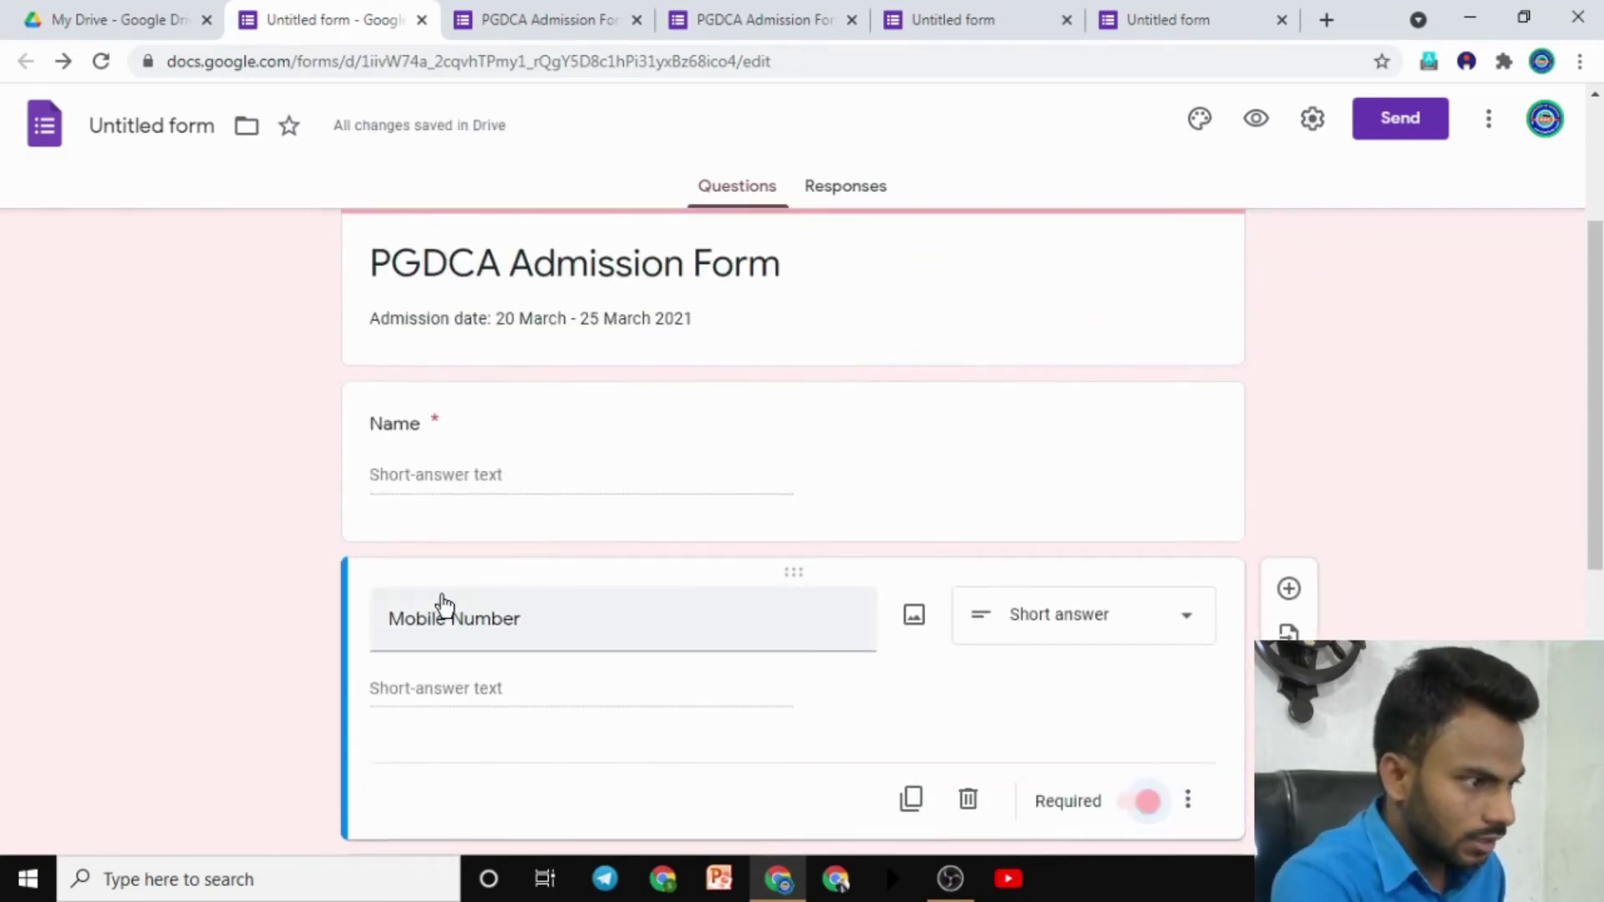
{"action": "scroll", "coordinate": [284, 622], "scroll_direction": "down", "scroll_amount": 4}
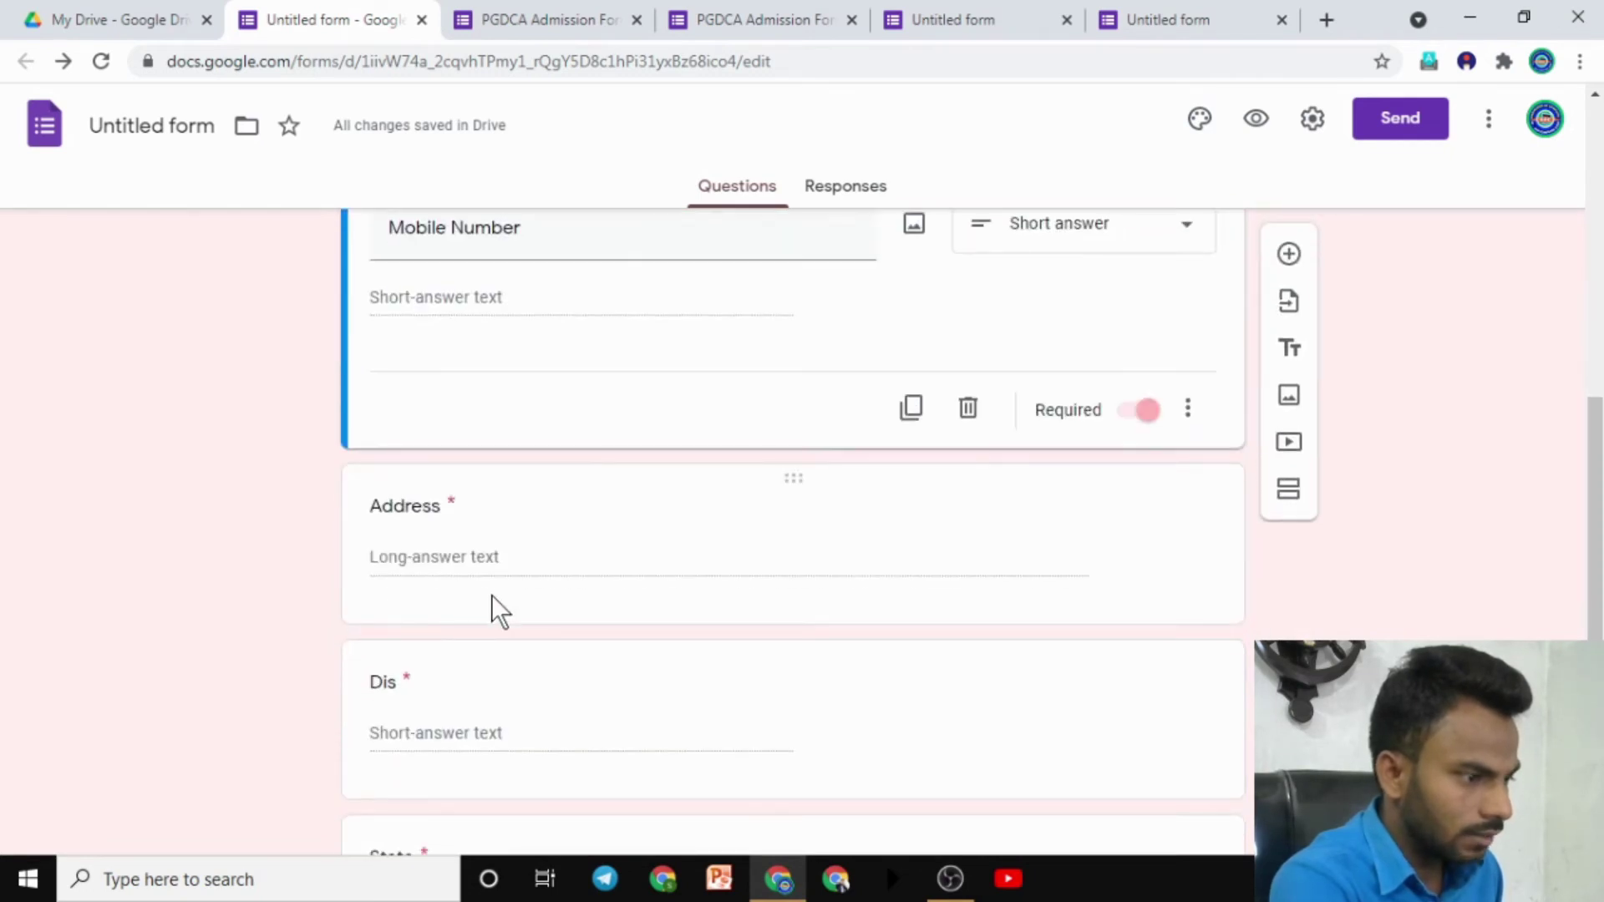
{"action": "scroll", "coordinate": [493, 597], "scroll_direction": "up", "scroll_amount": 2}
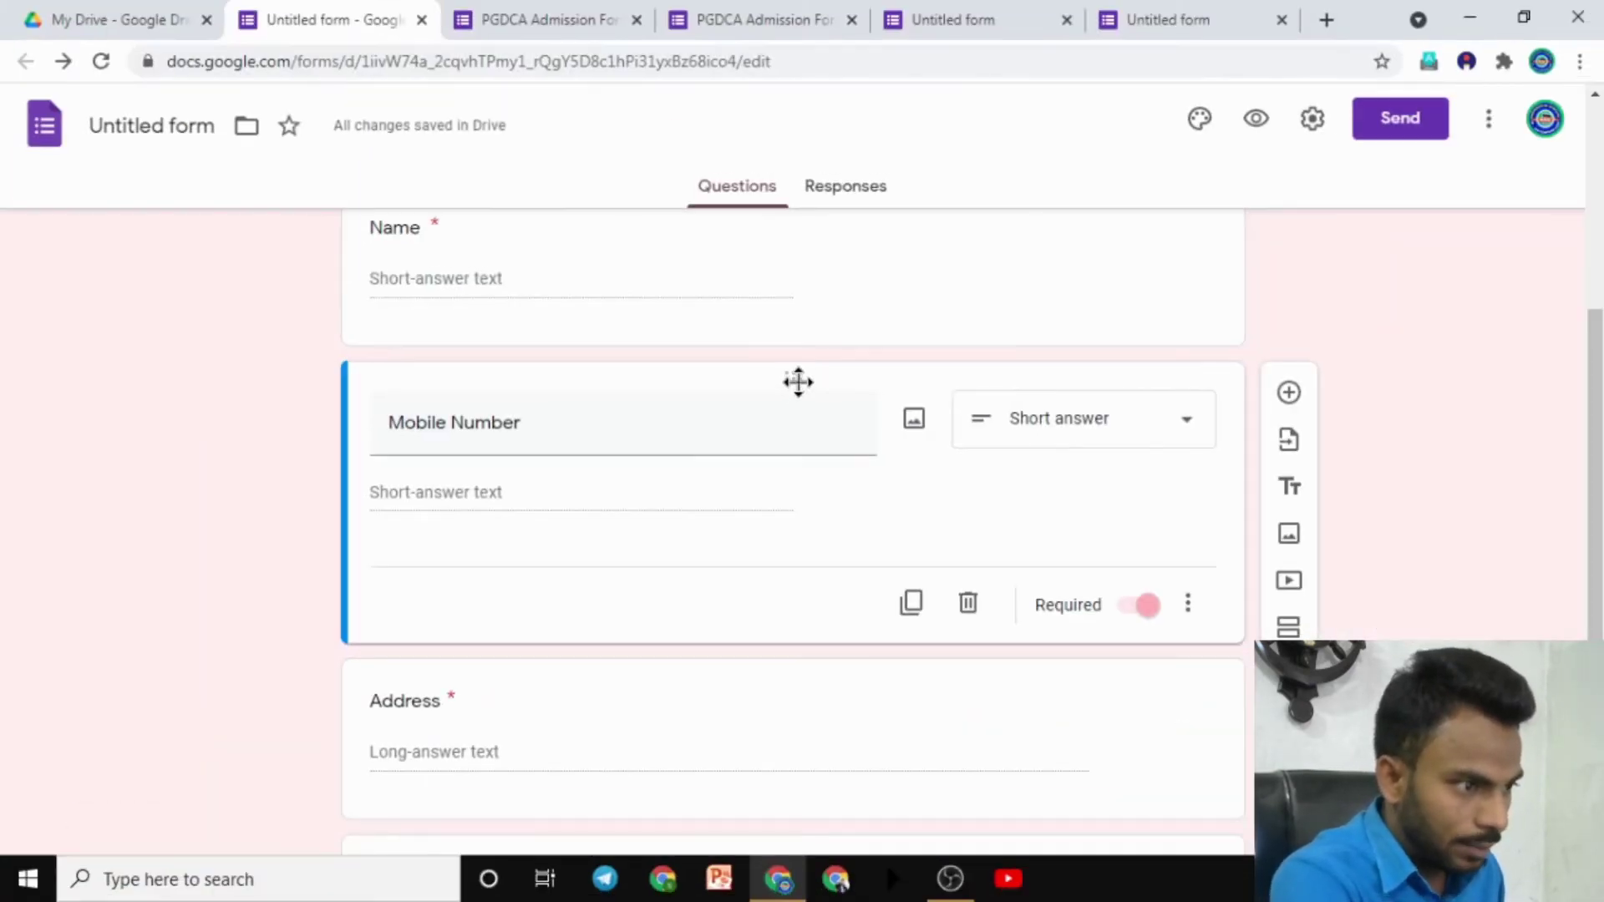
{"action": "left_click_drag", "start_coordinate": [798, 380], "coordinate": [795, 536]}
{"action": "left_click_drag", "start_coordinate": [793, 462], "coordinate": [784, 655]}
{"action": "scroll", "coordinate": [797, 481], "scroll_direction": "down", "scroll_amount": 5}
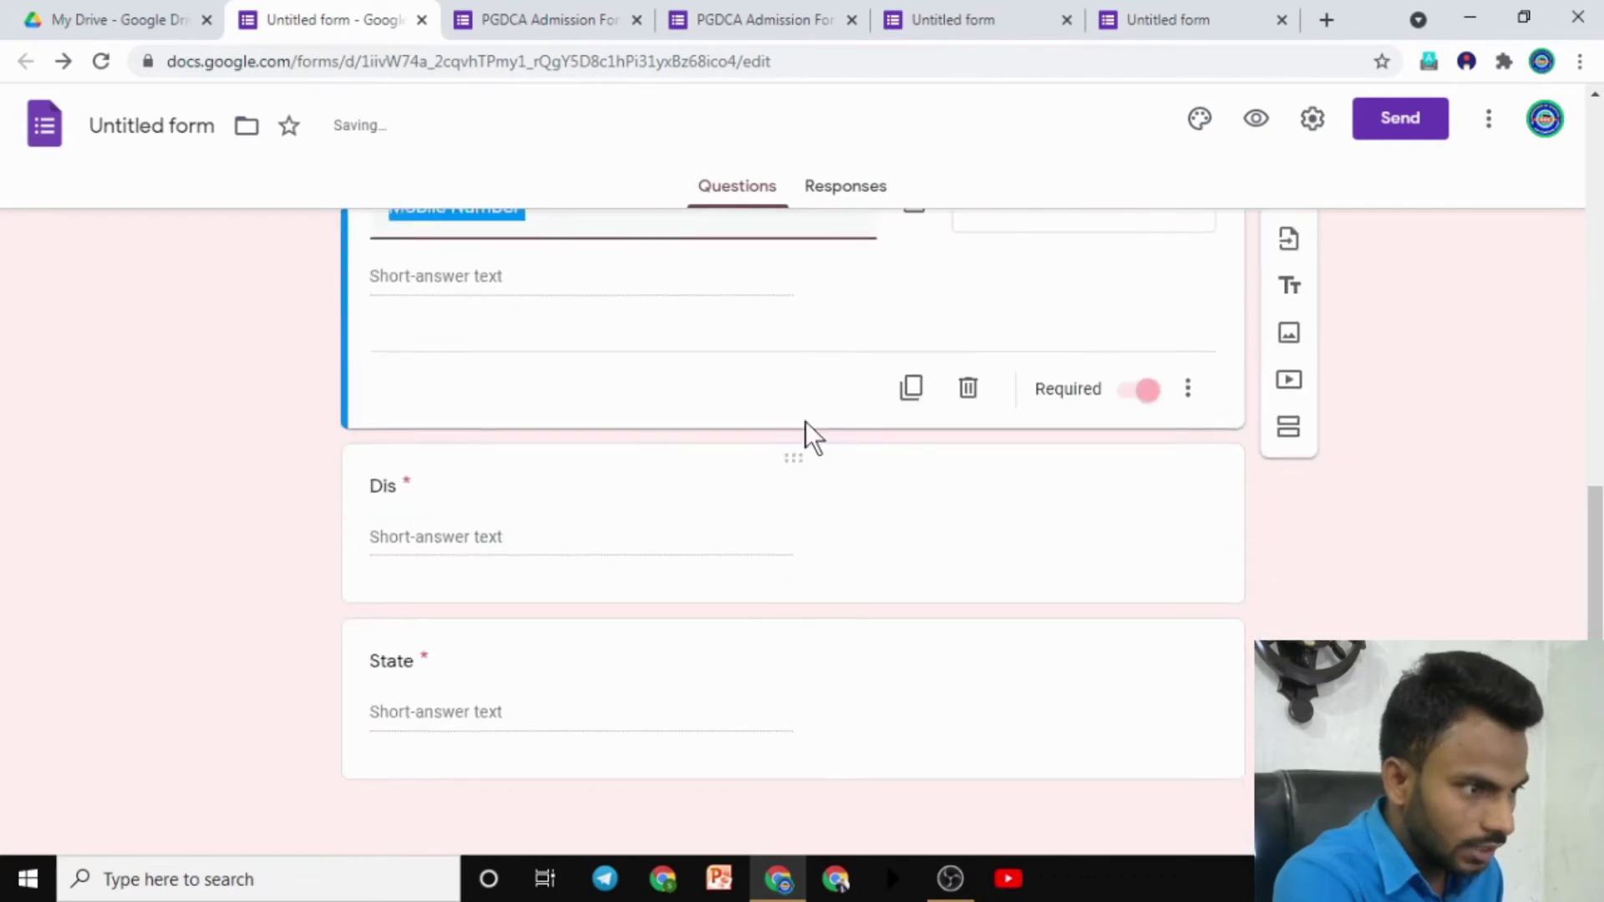
{"action": "scroll", "coordinate": [819, 321], "scroll_direction": "up", "scroll_amount": 2}
{"action": "left_click_drag", "start_coordinate": [794, 362], "coordinate": [789, 644]}
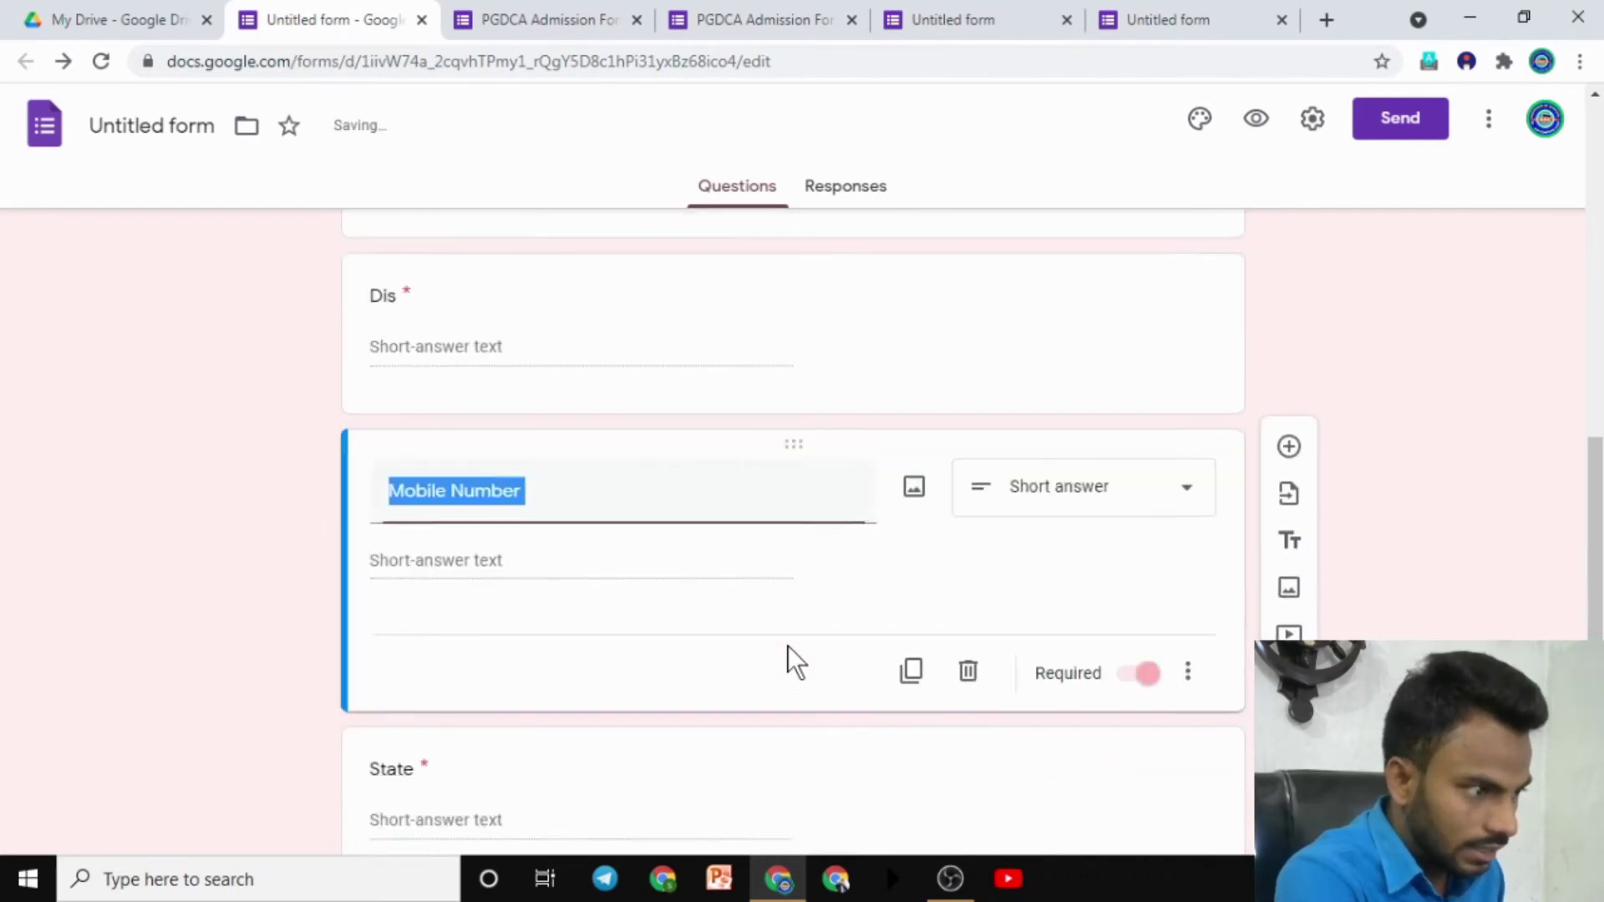
{"action": "scroll", "coordinate": [823, 372], "scroll_direction": "down", "scroll_amount": 2}
{"action": "left_click_drag", "start_coordinate": [791, 348], "coordinate": [783, 638]}
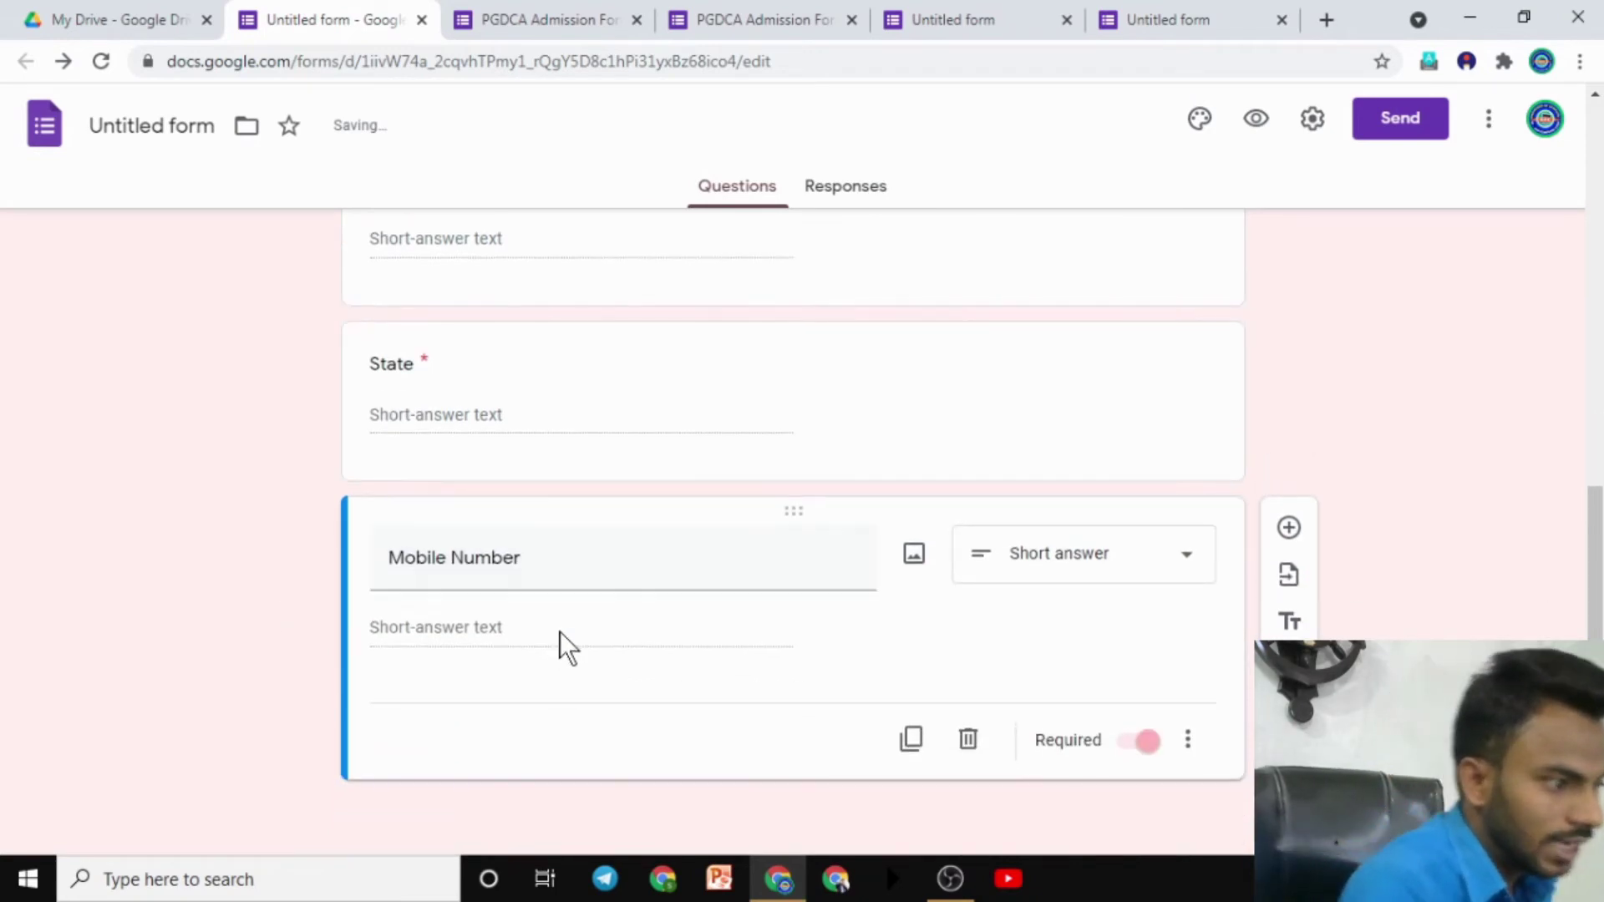
Step: Add a new question titled "Upload your photo" below the Mobile Number question
{"action": "left_click", "coordinate": [1288, 527]}
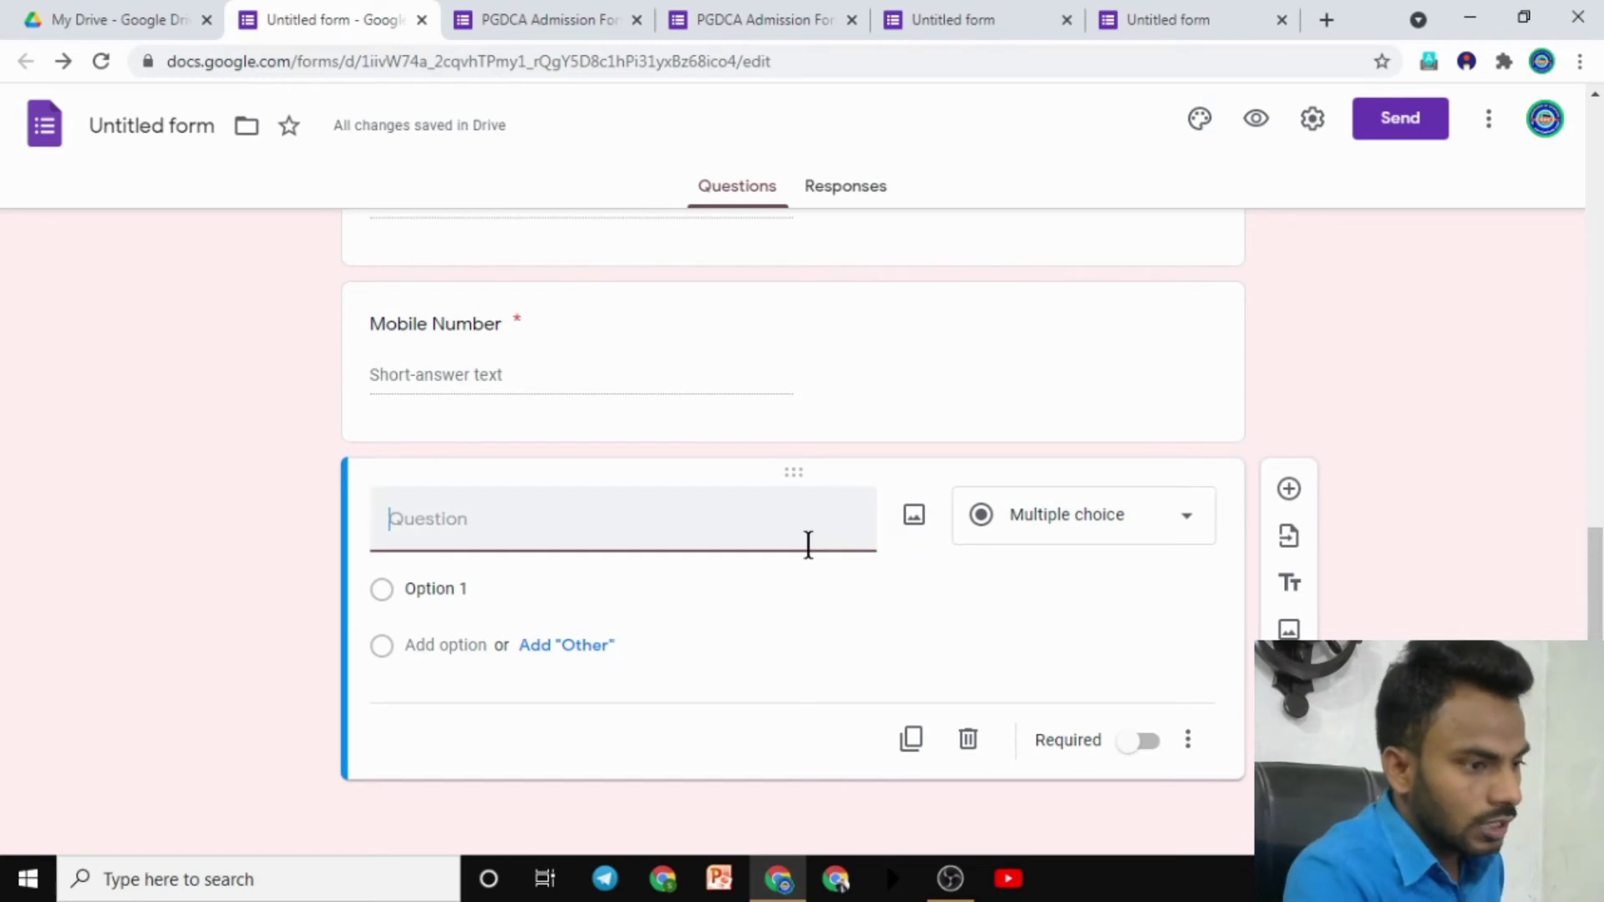
{"action": "scroll", "coordinate": [786, 568], "scroll_direction": "up", "scroll_amount": 2}
{"action": "scroll", "coordinate": [601, 702], "scroll_direction": "down", "scroll_amount": 2}
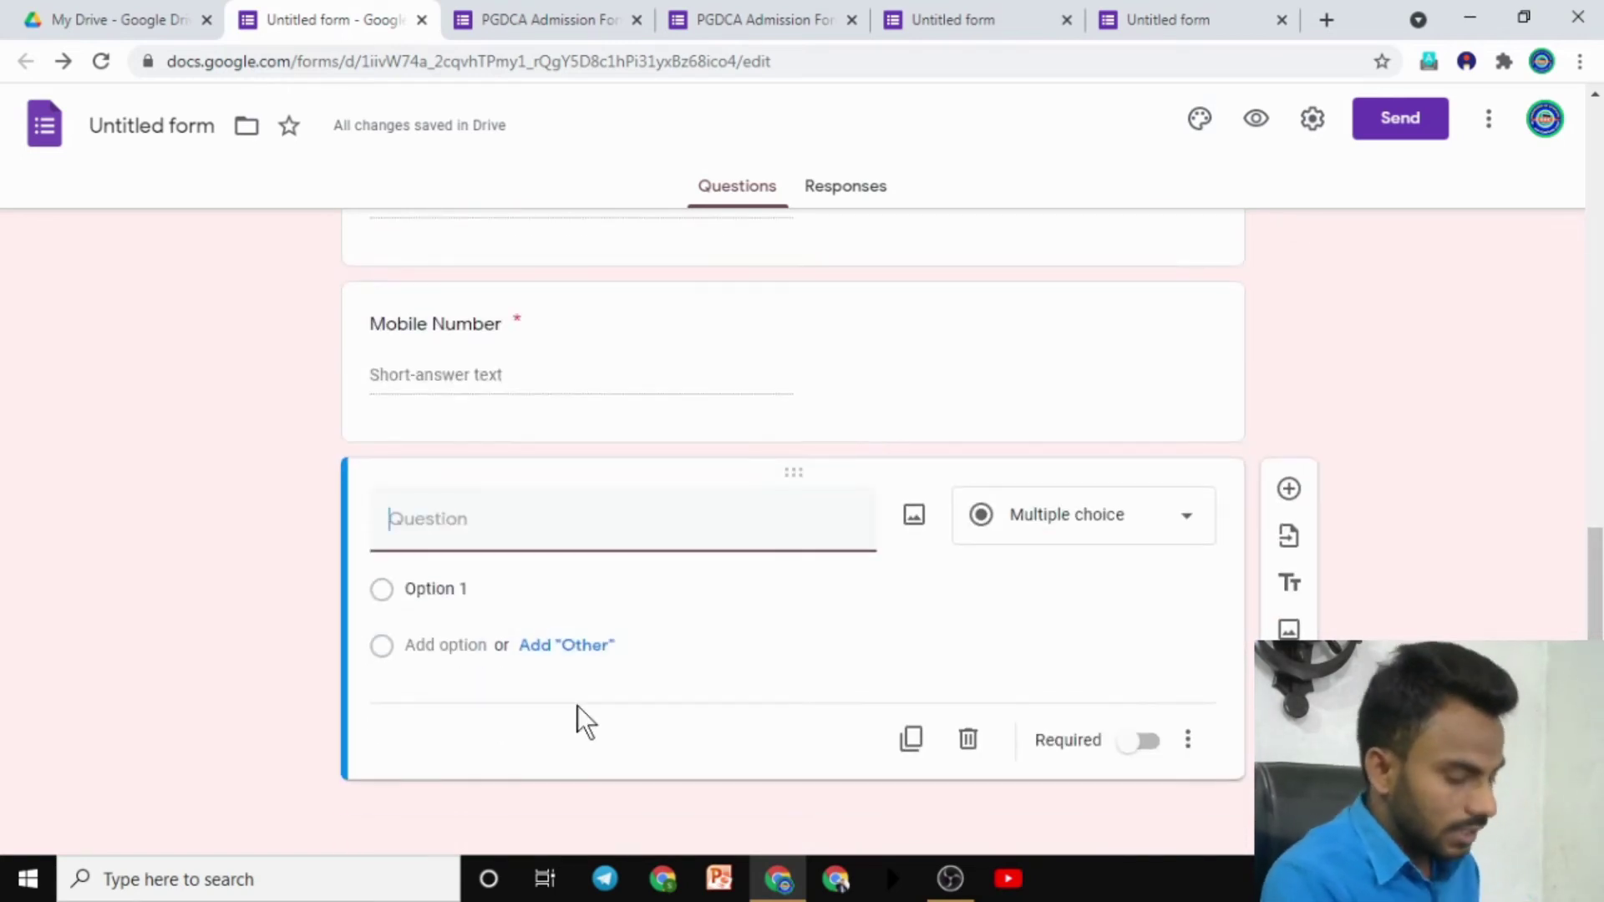
{"action": "type", "text": "Upload y"}
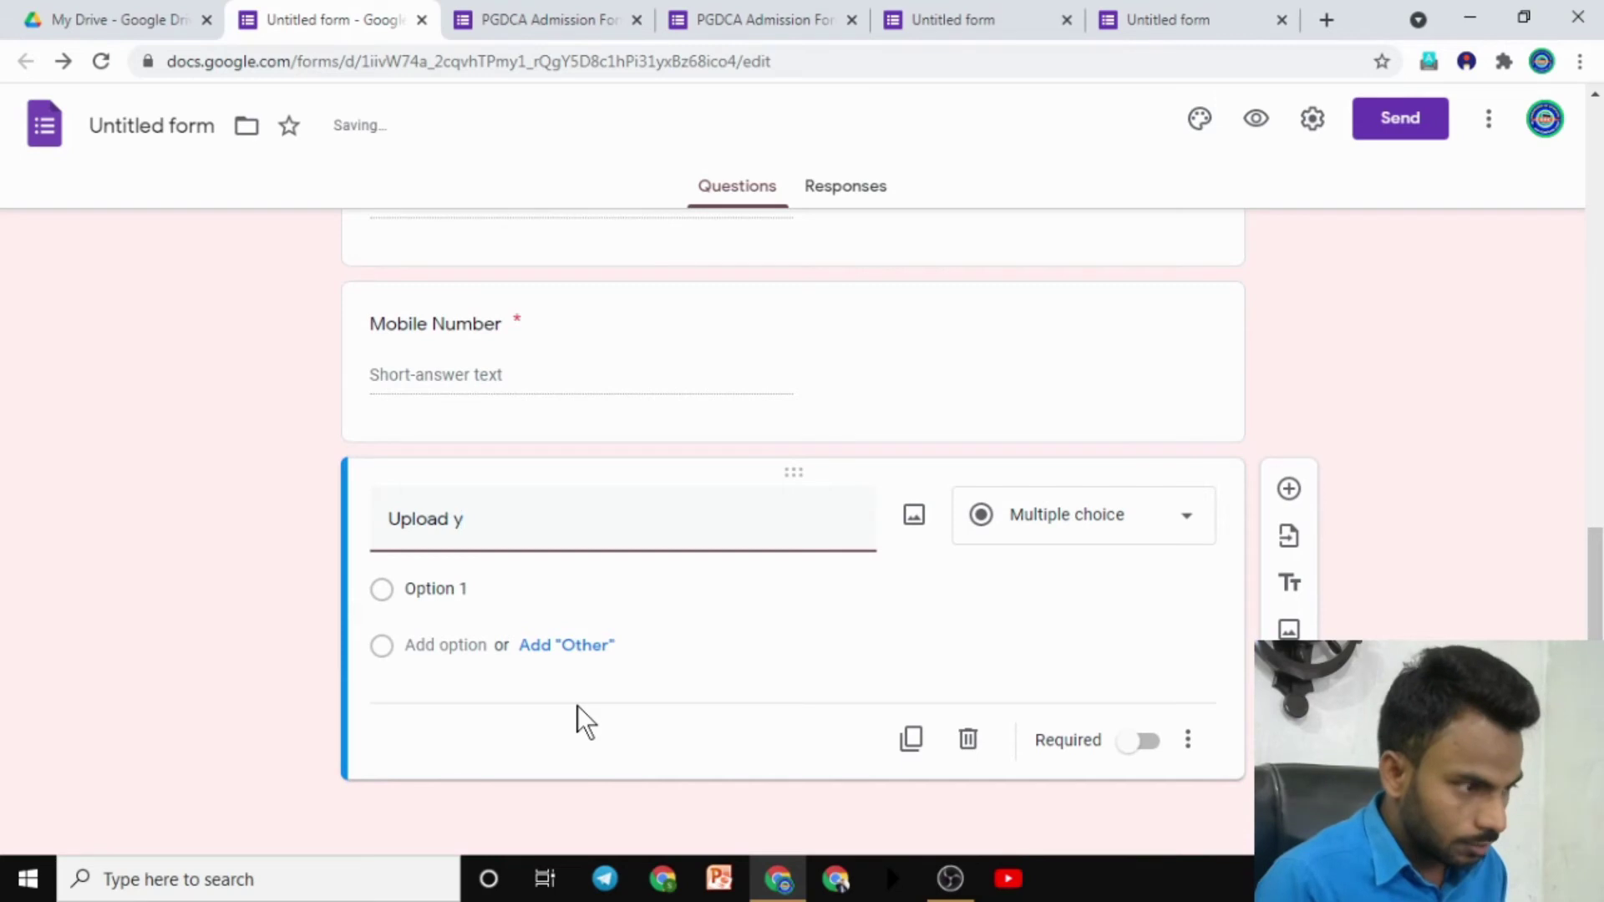
{"action": "key", "text": "BackSpace"}
{"action": "type", "text": "y"}
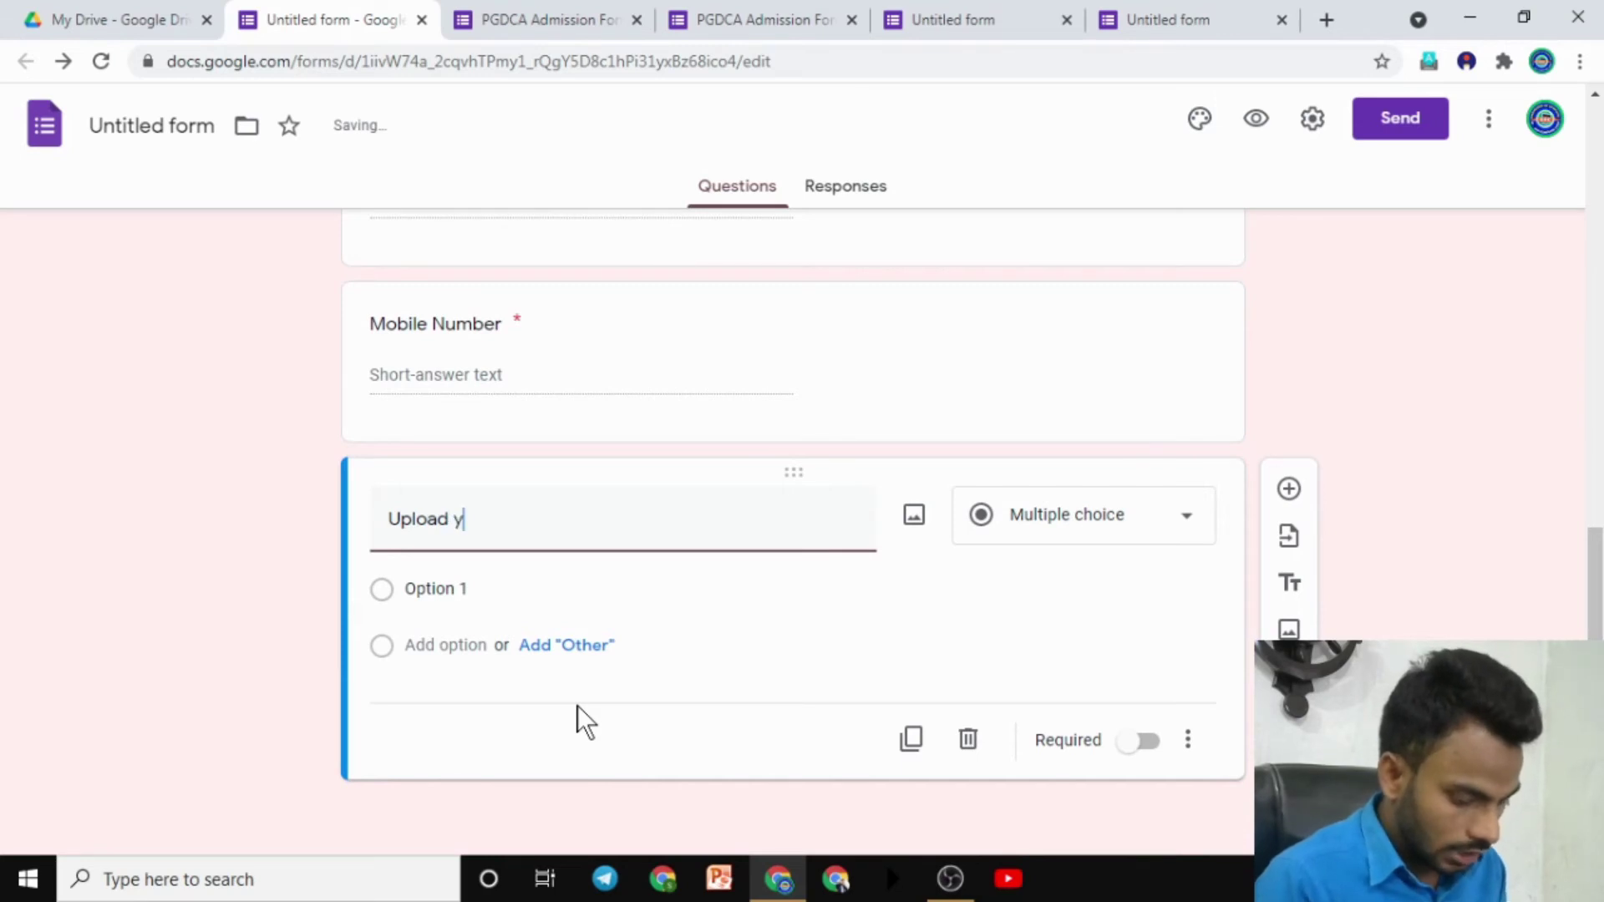
{"action": "type", "text": "our photo"}
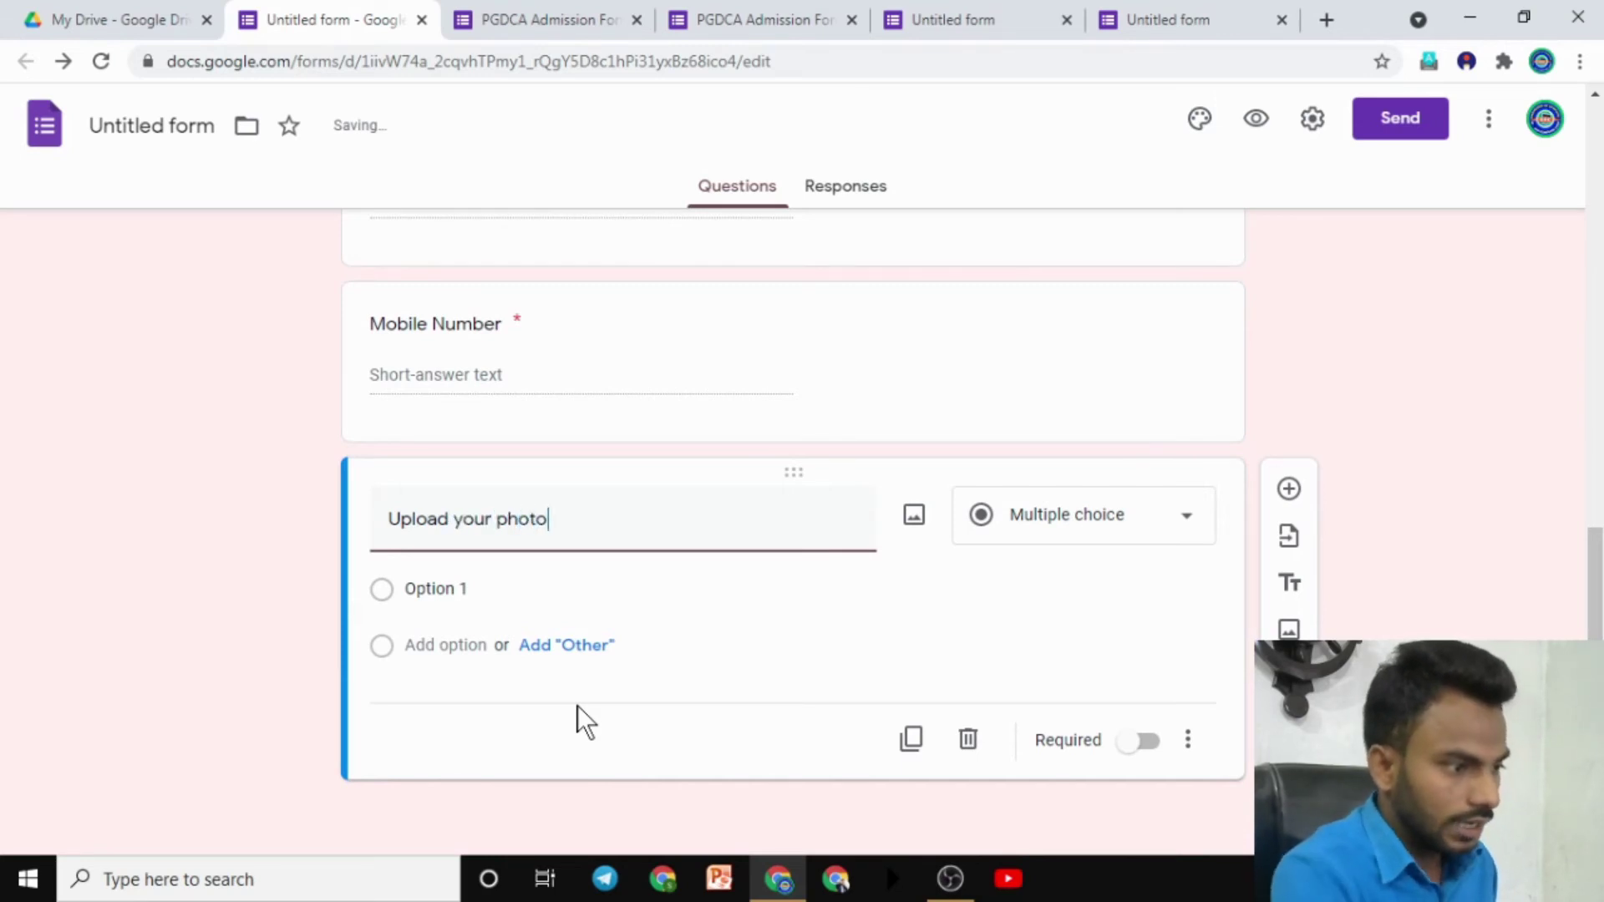
Step: Change the "Upload your photo" question to File upload and allow respondents to upload files to Drive
{"action": "left_click", "coordinate": [1105, 524]}
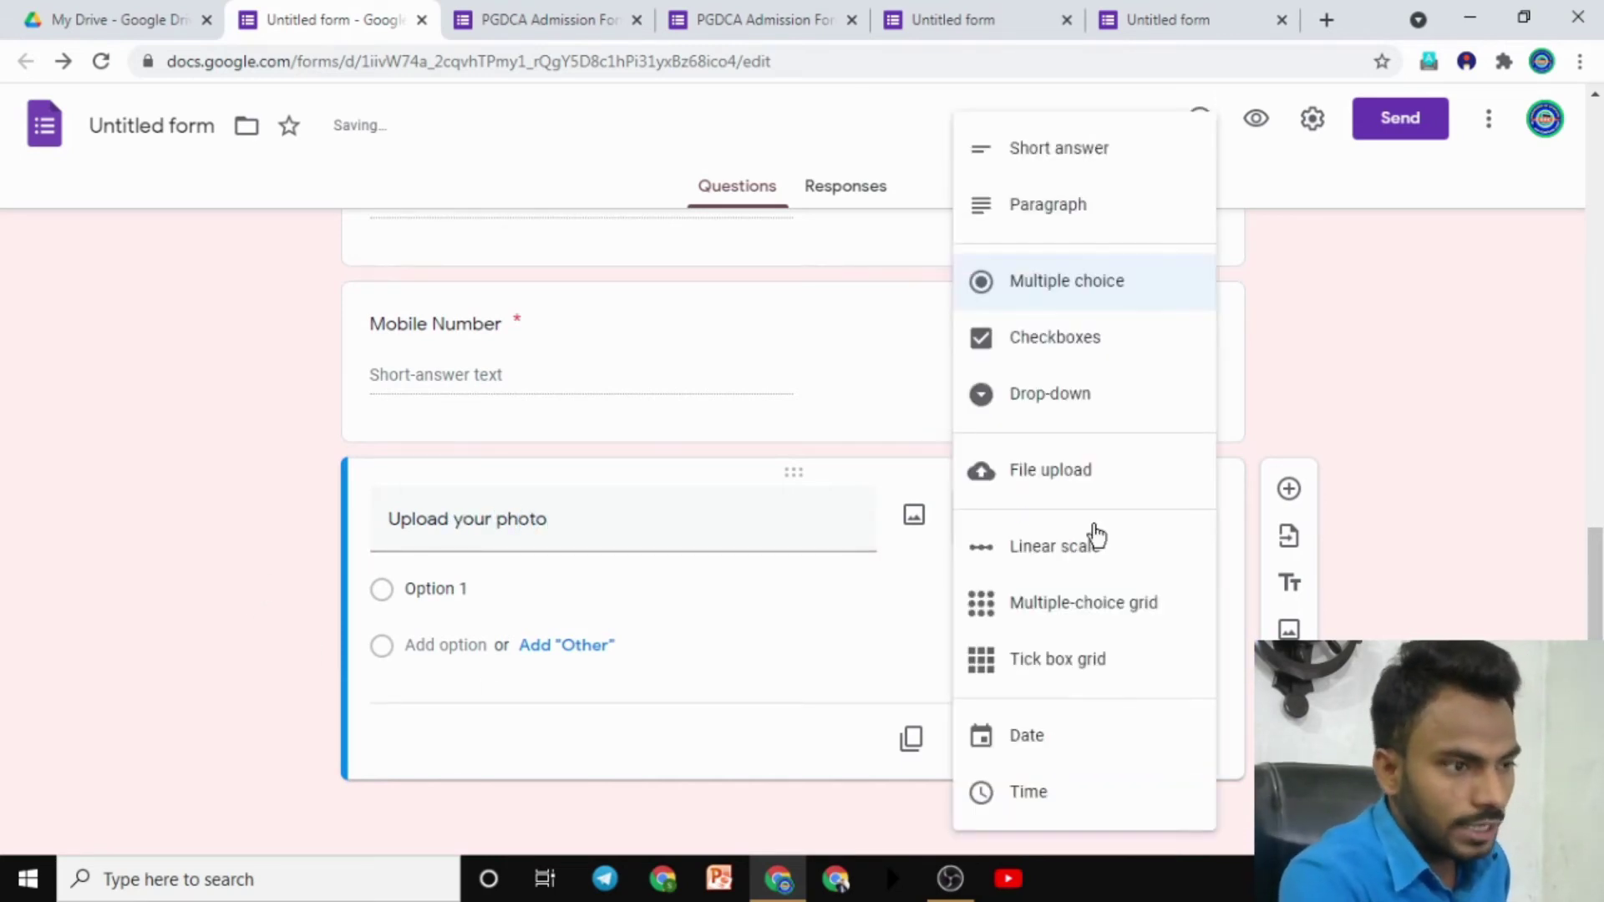
{"action": "left_click", "coordinate": [1051, 473]}
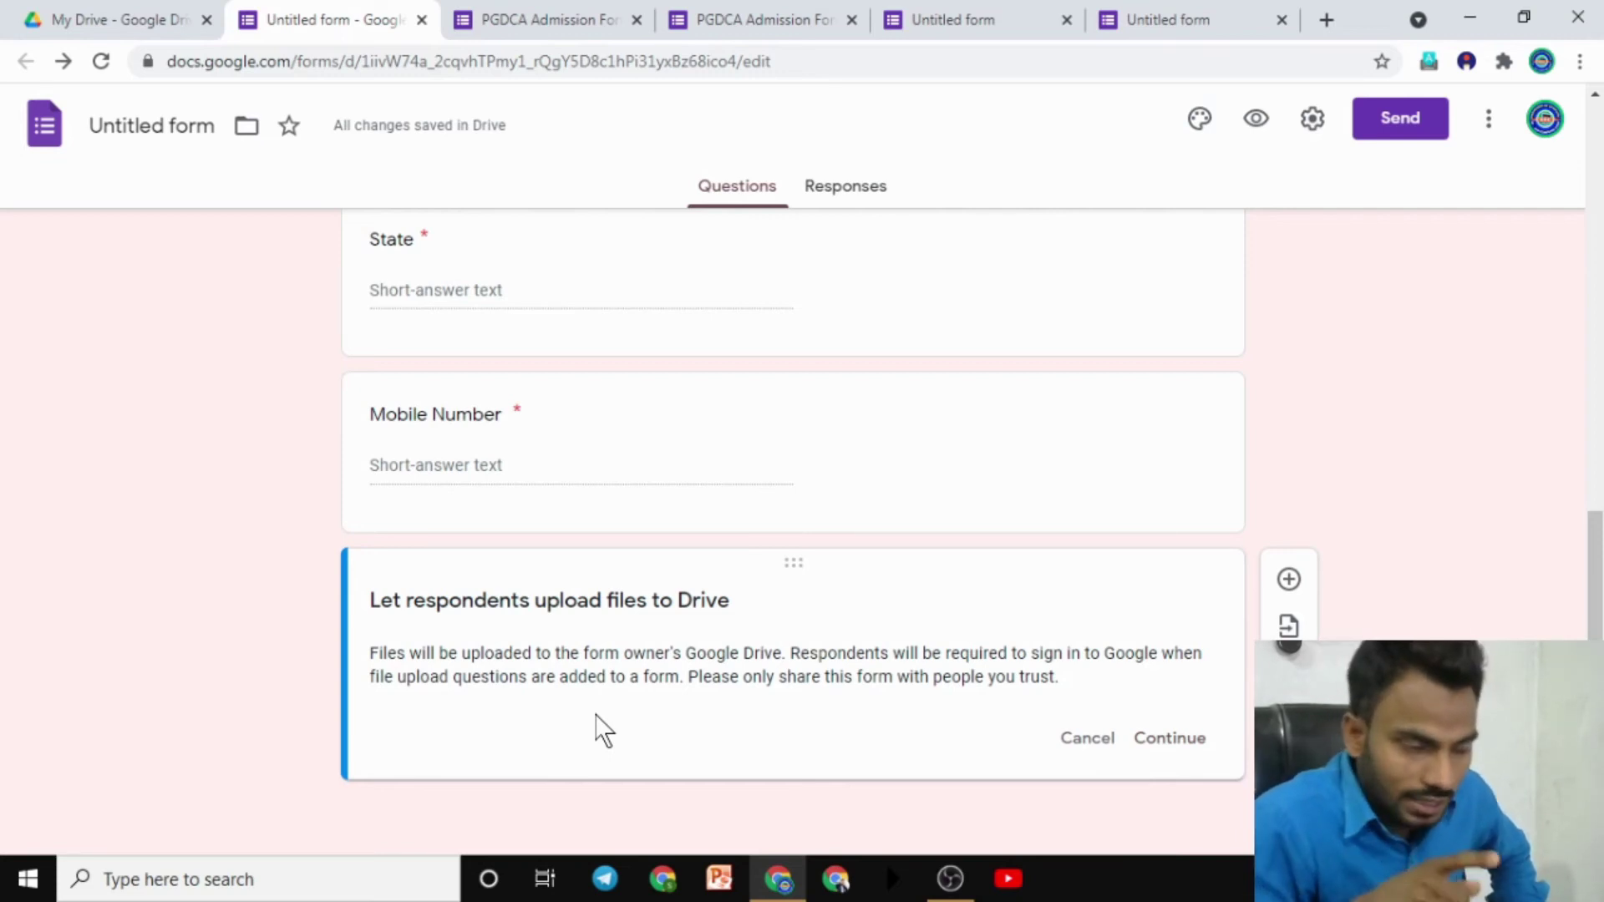
{"action": "left_click", "coordinate": [1161, 748]}
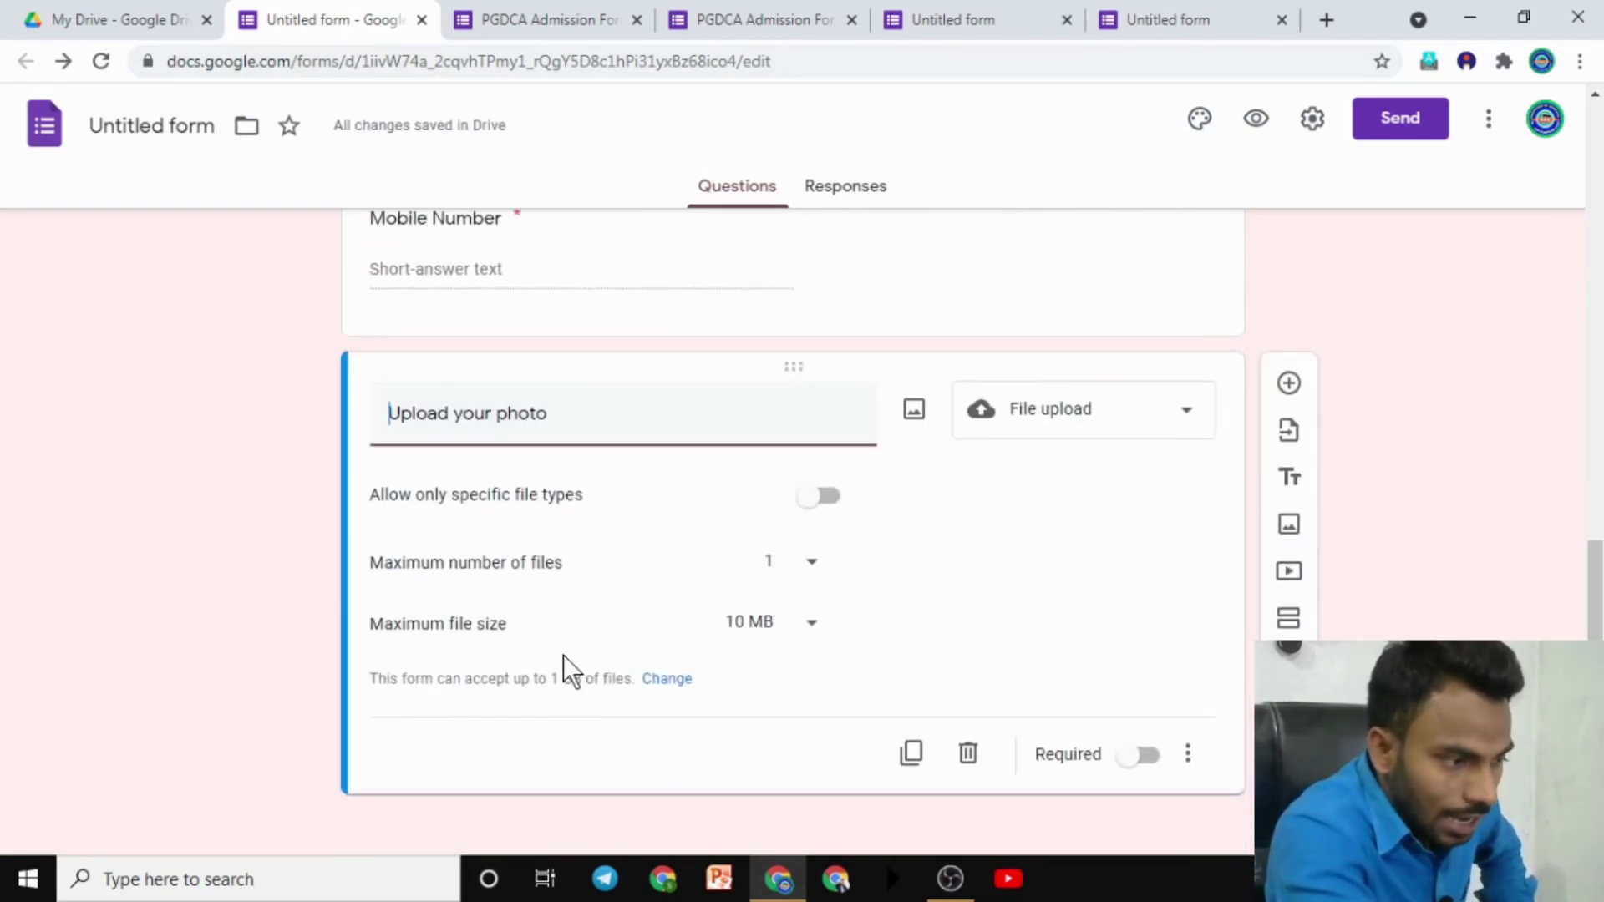
Step: Try 10 GB and 1 GB as the photo upload's maximum file size, restore 10 MB, and check the file-count options
{"action": "left_click", "coordinate": [785, 631]}
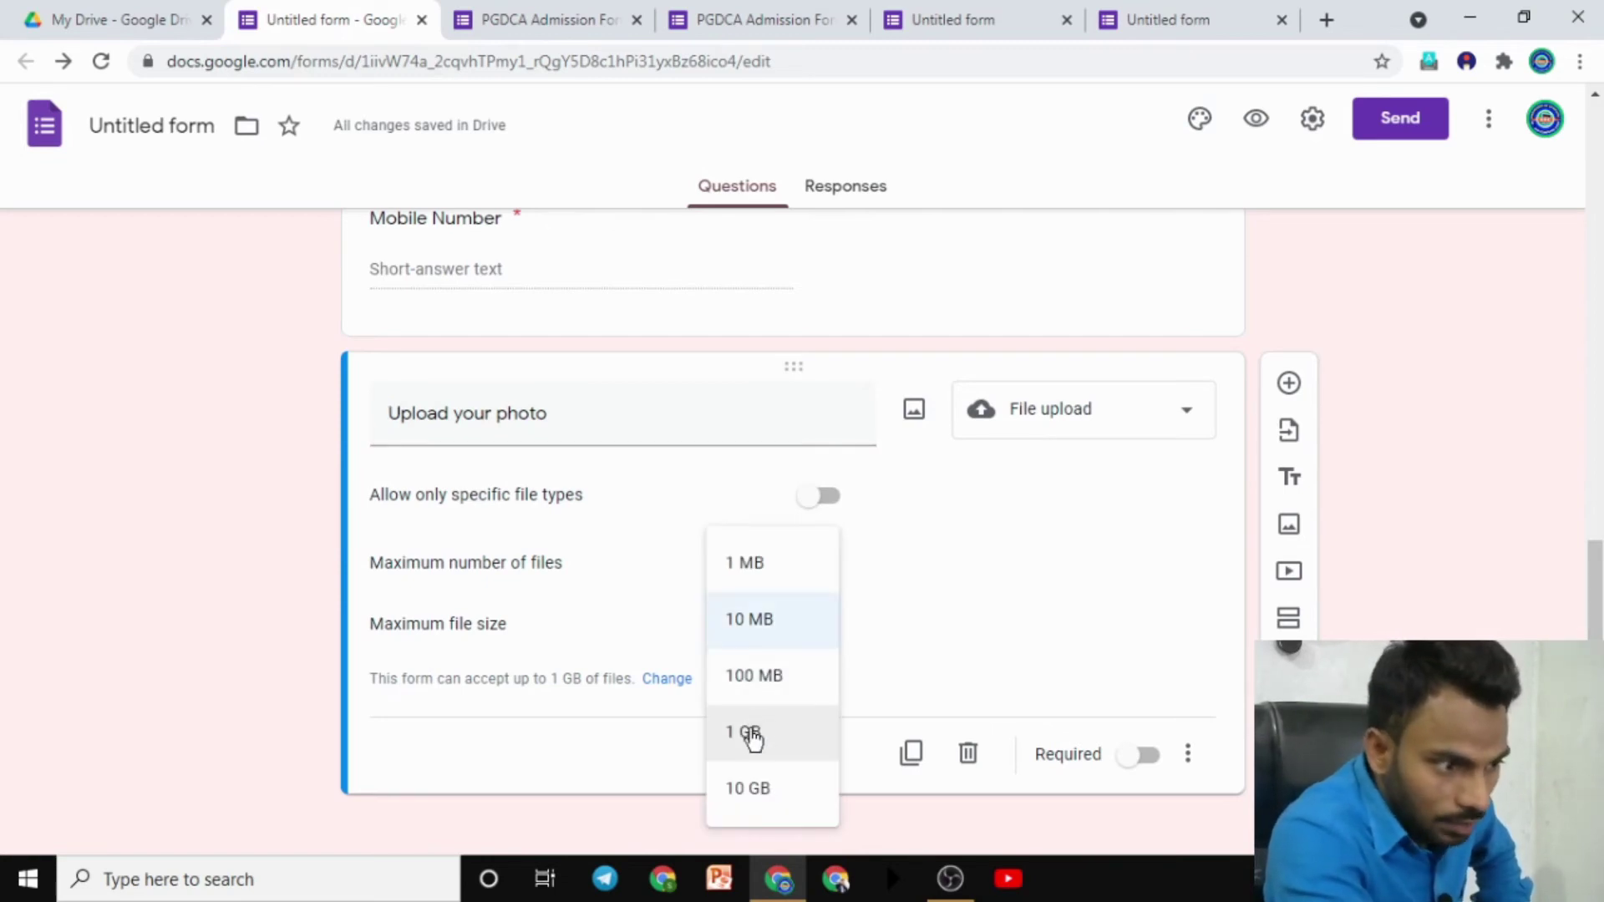
{"action": "left_click", "coordinate": [754, 786]}
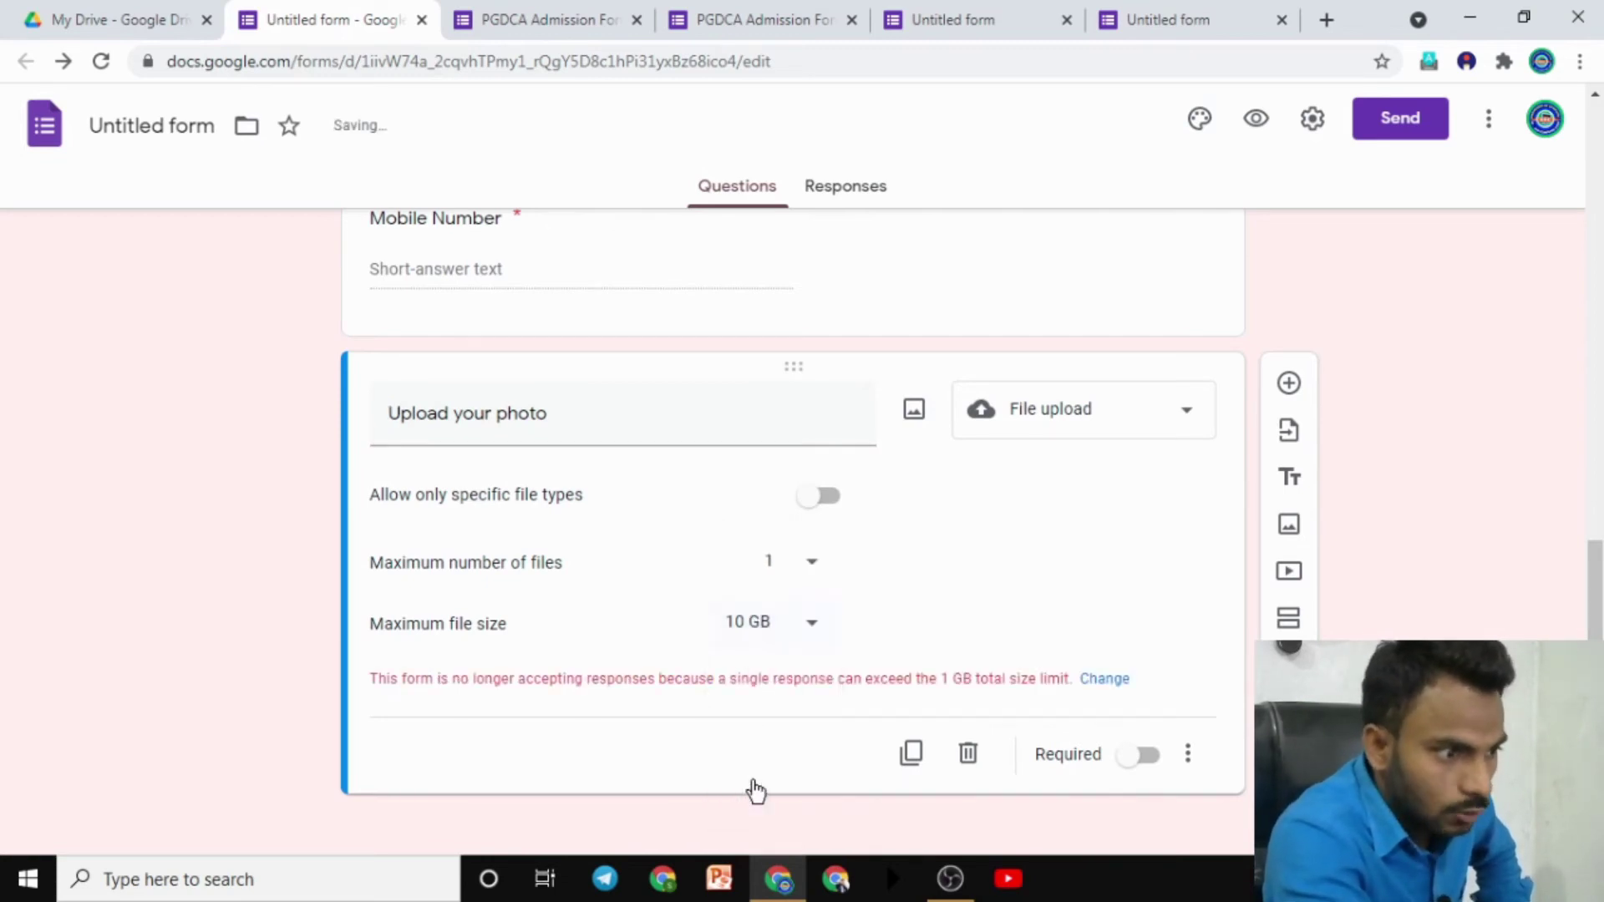
{"action": "left_click", "coordinate": [782, 635]}
{"action": "left_click", "coordinate": [766, 575]}
{"action": "left_click", "coordinate": [771, 629]}
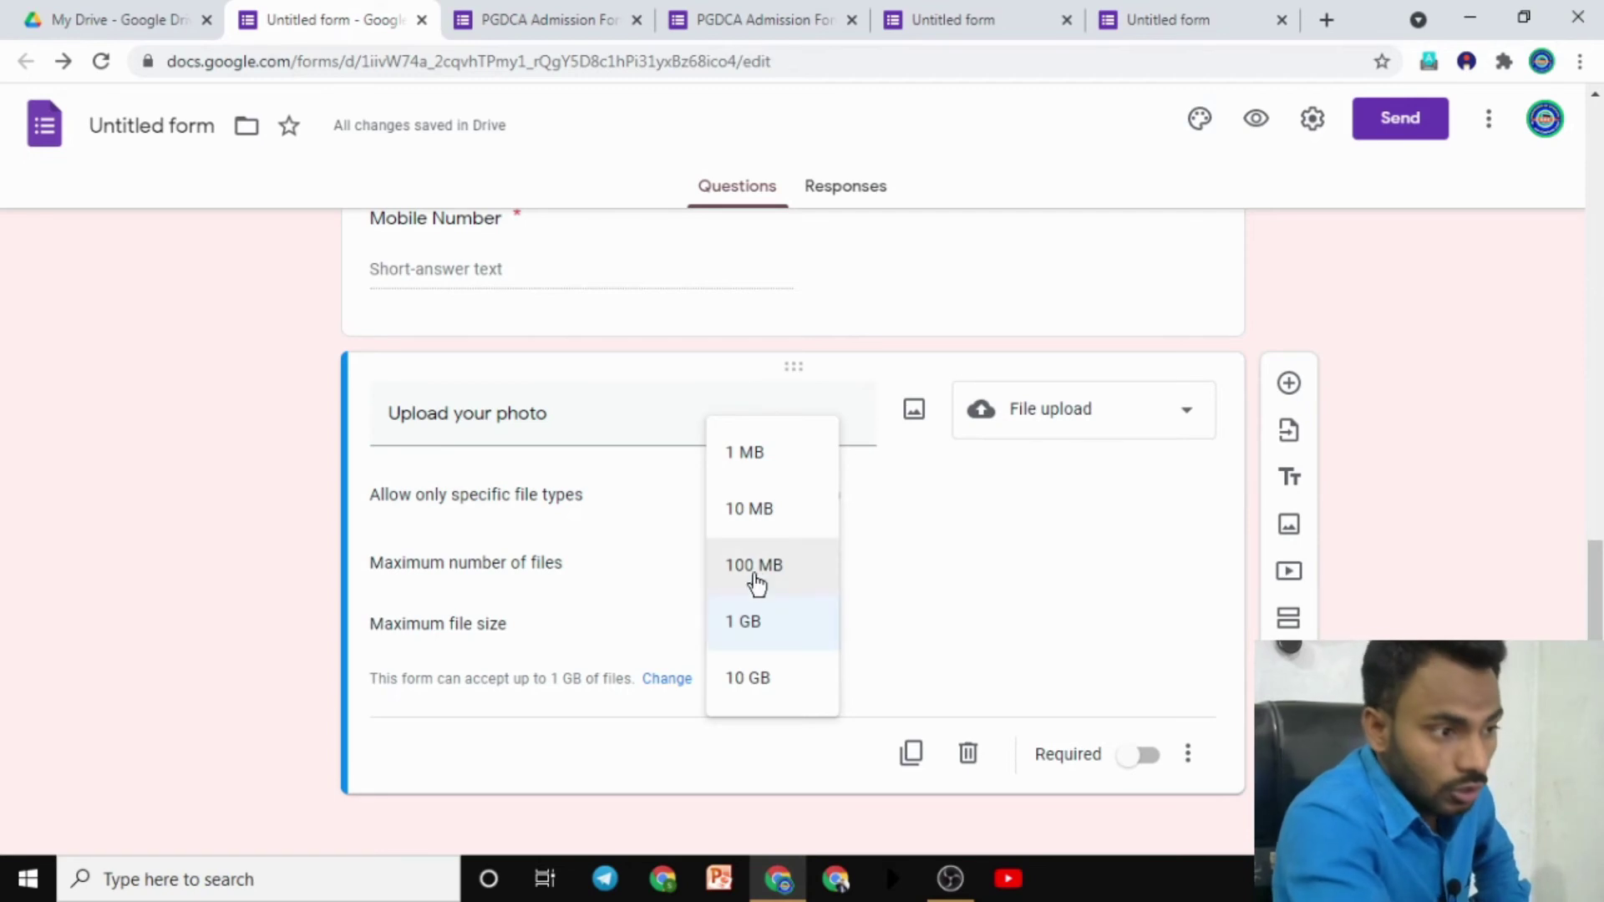
{"action": "left_click", "coordinate": [754, 511]}
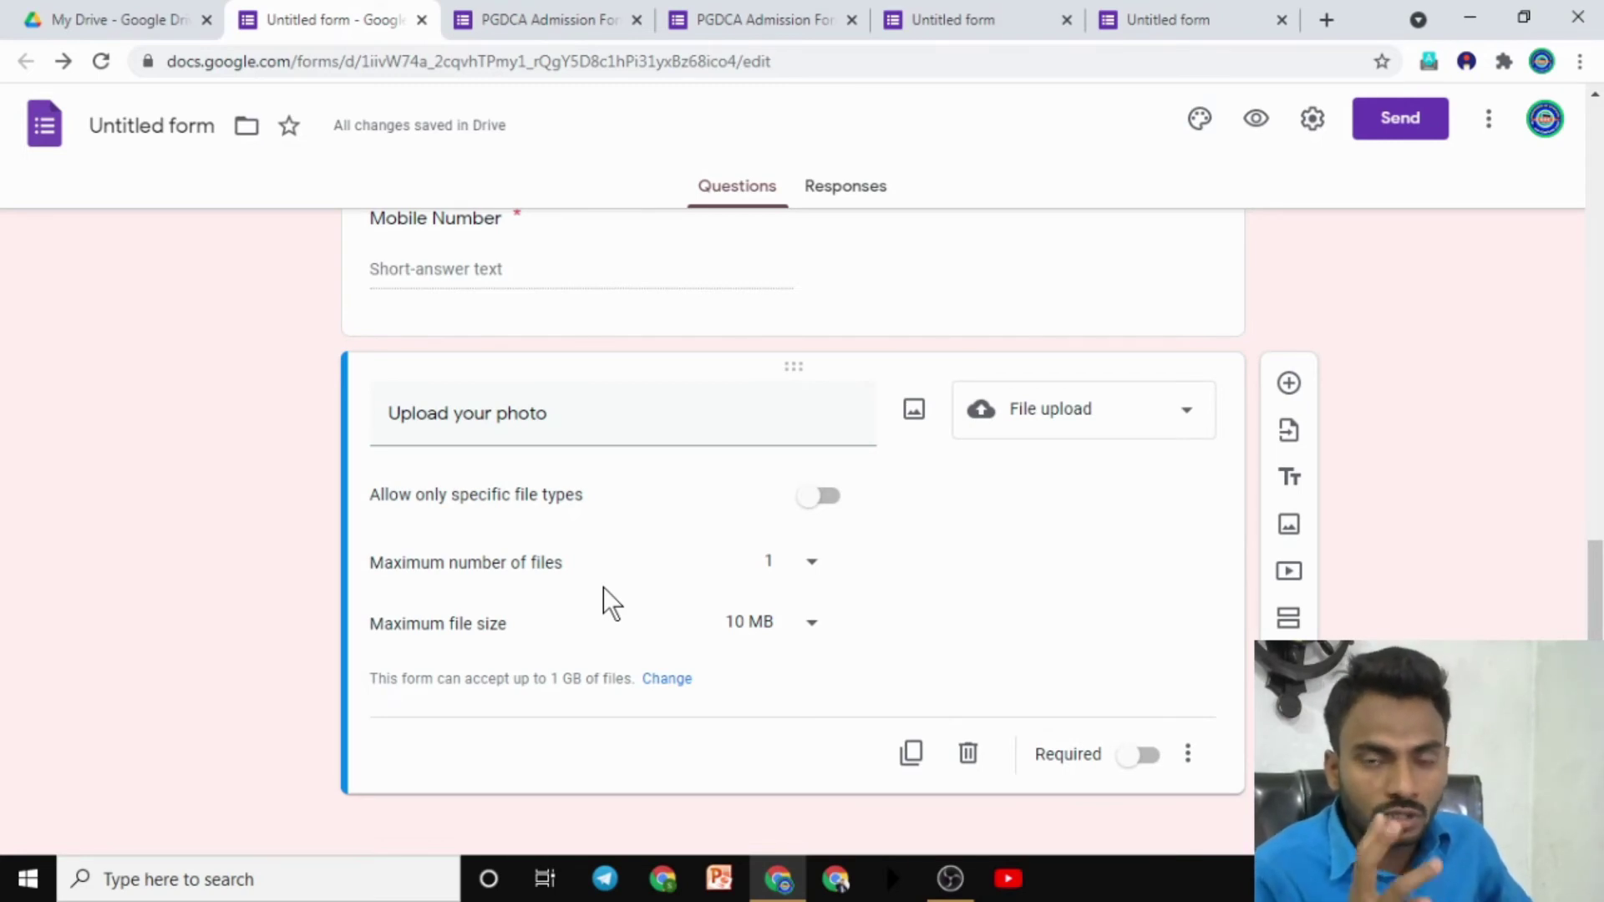
{"action": "left_click", "coordinate": [797, 576]}
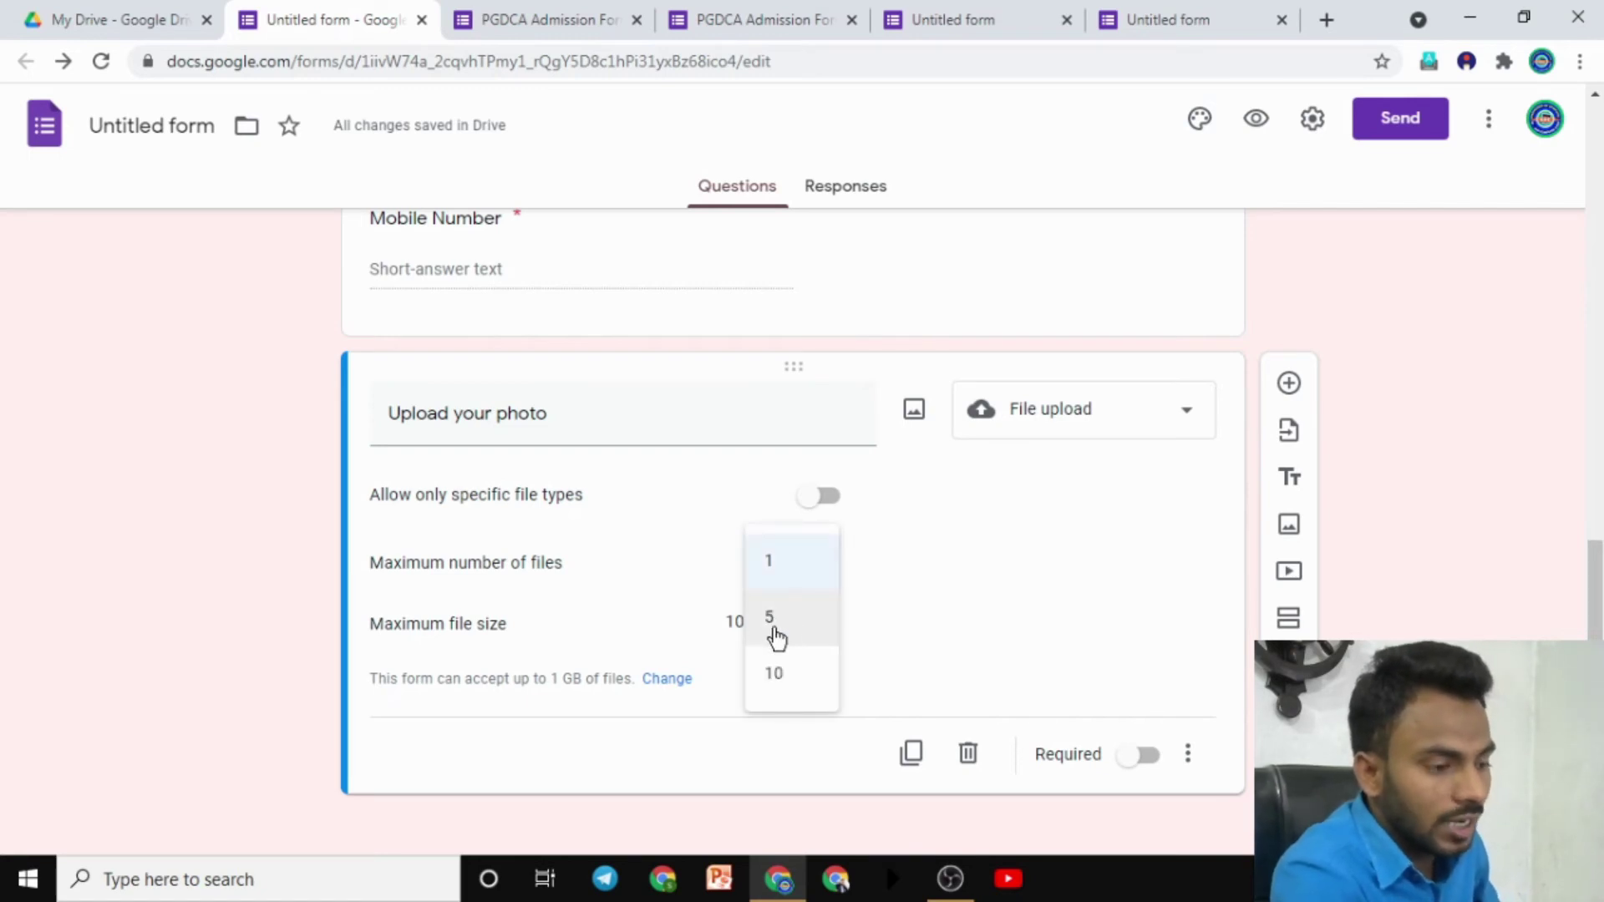
{"action": "left_click", "coordinate": [224, 578]}
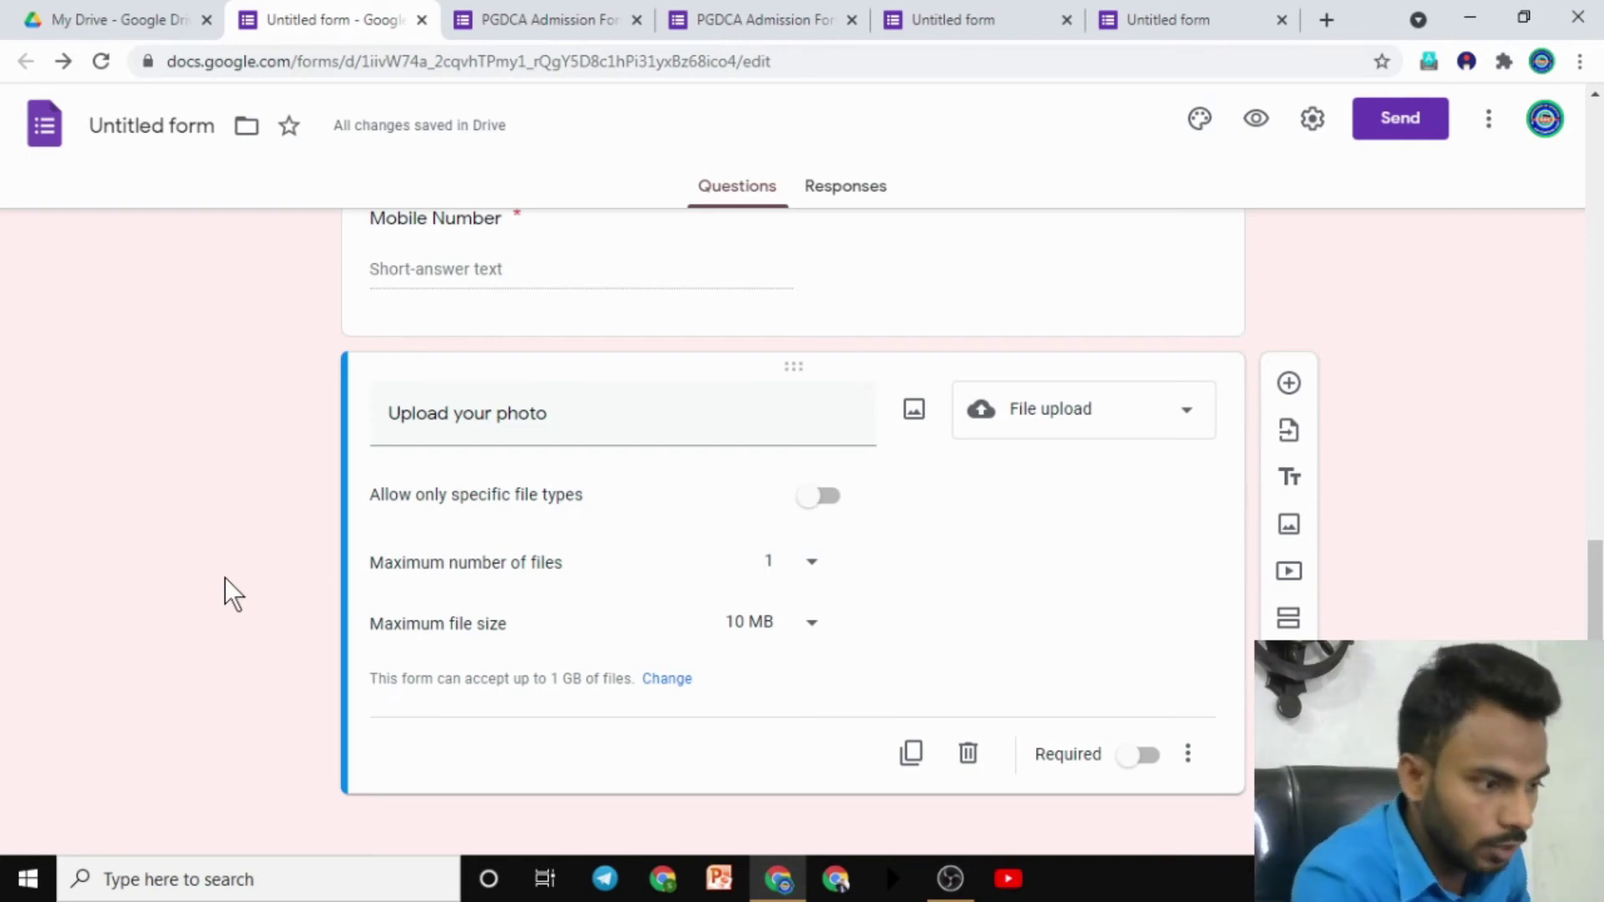
Step: Make the "Upload your photo" question required and open the form's preview
{"action": "left_click", "coordinate": [1141, 754]}
{"action": "scroll", "coordinate": [1149, 654], "scroll_direction": "up", "scroll_amount": 15}
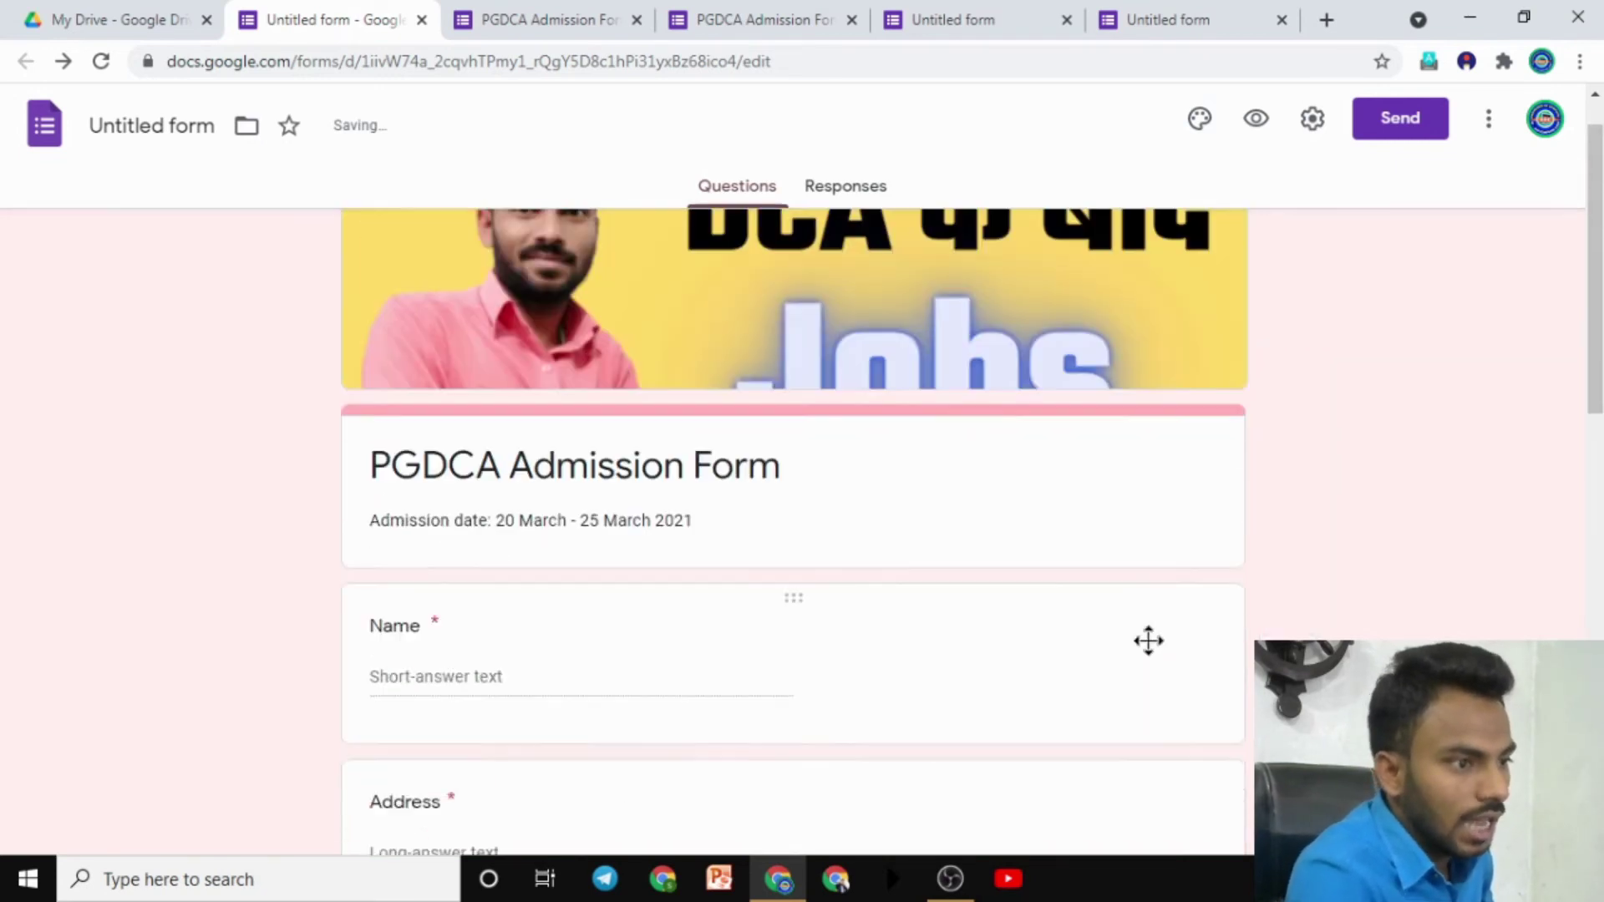
{"action": "left_click", "coordinate": [1256, 119]}
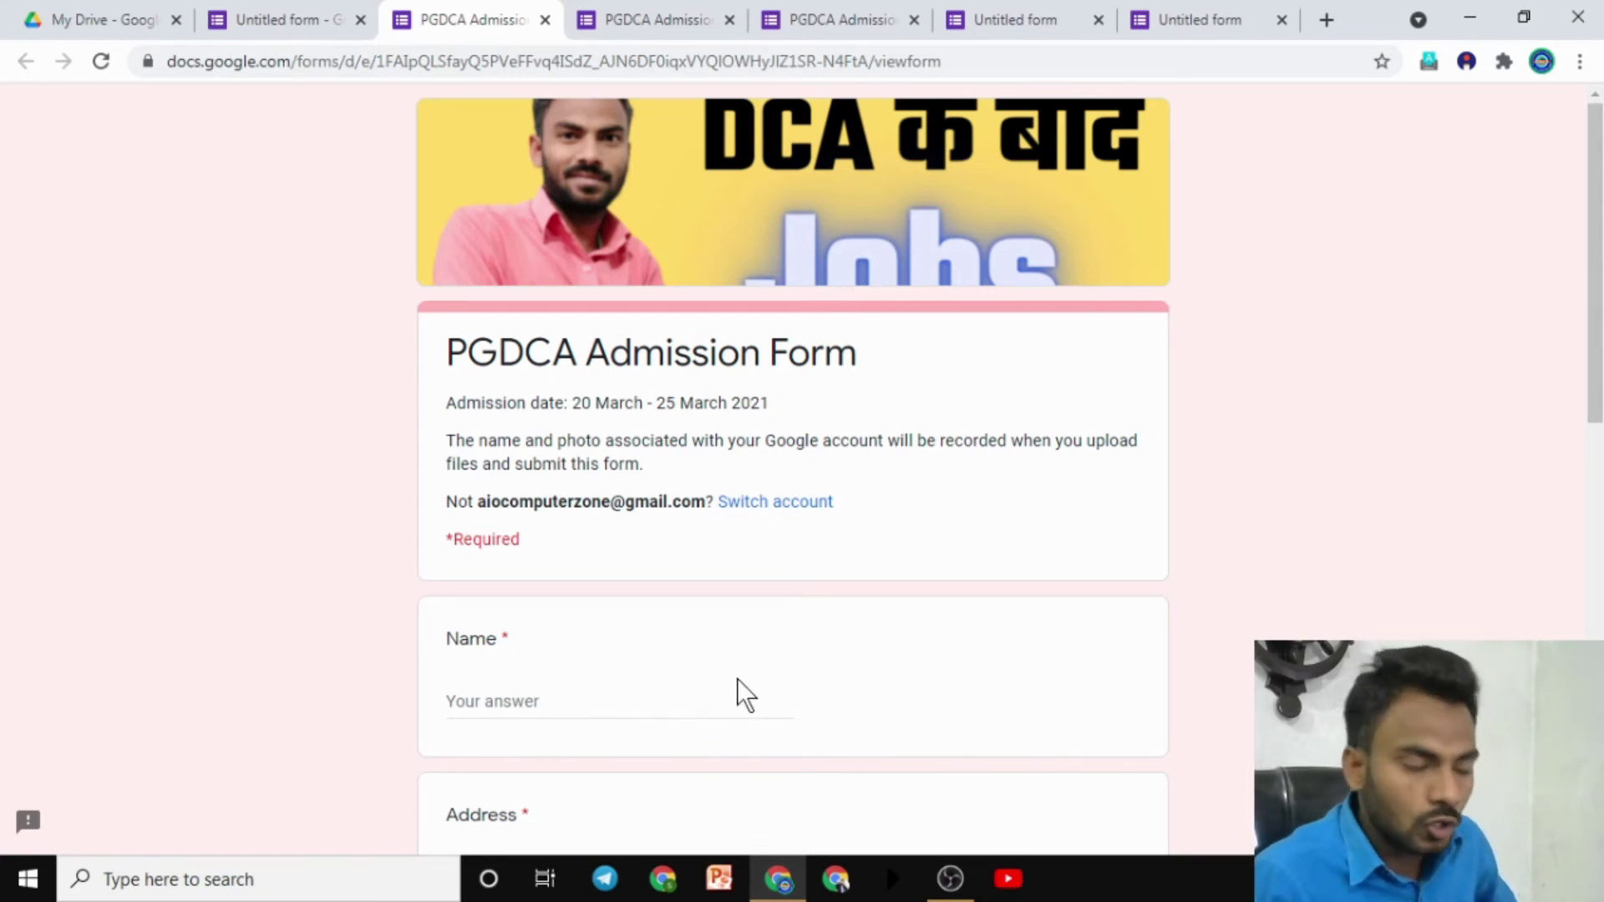
Step: Look through the previewed questions and try to add a file under "Upload your photo"
{"action": "scroll", "coordinate": [697, 679], "scroll_direction": "down", "scroll_amount": 5}
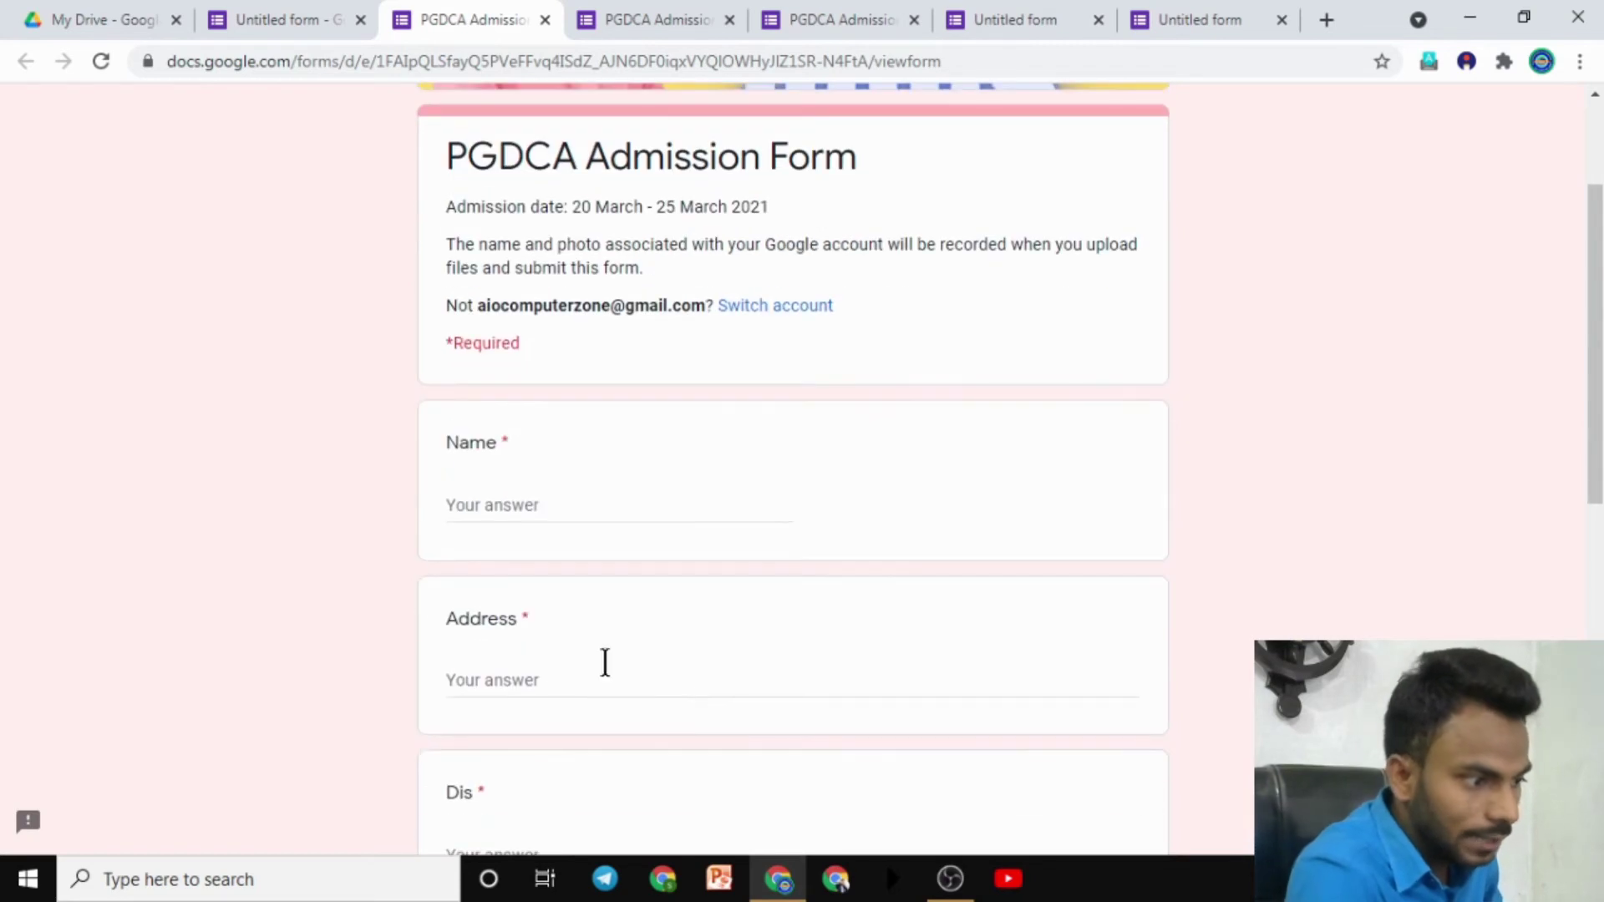
{"action": "scroll", "coordinate": [512, 659], "scroll_direction": "down", "scroll_amount": 2}
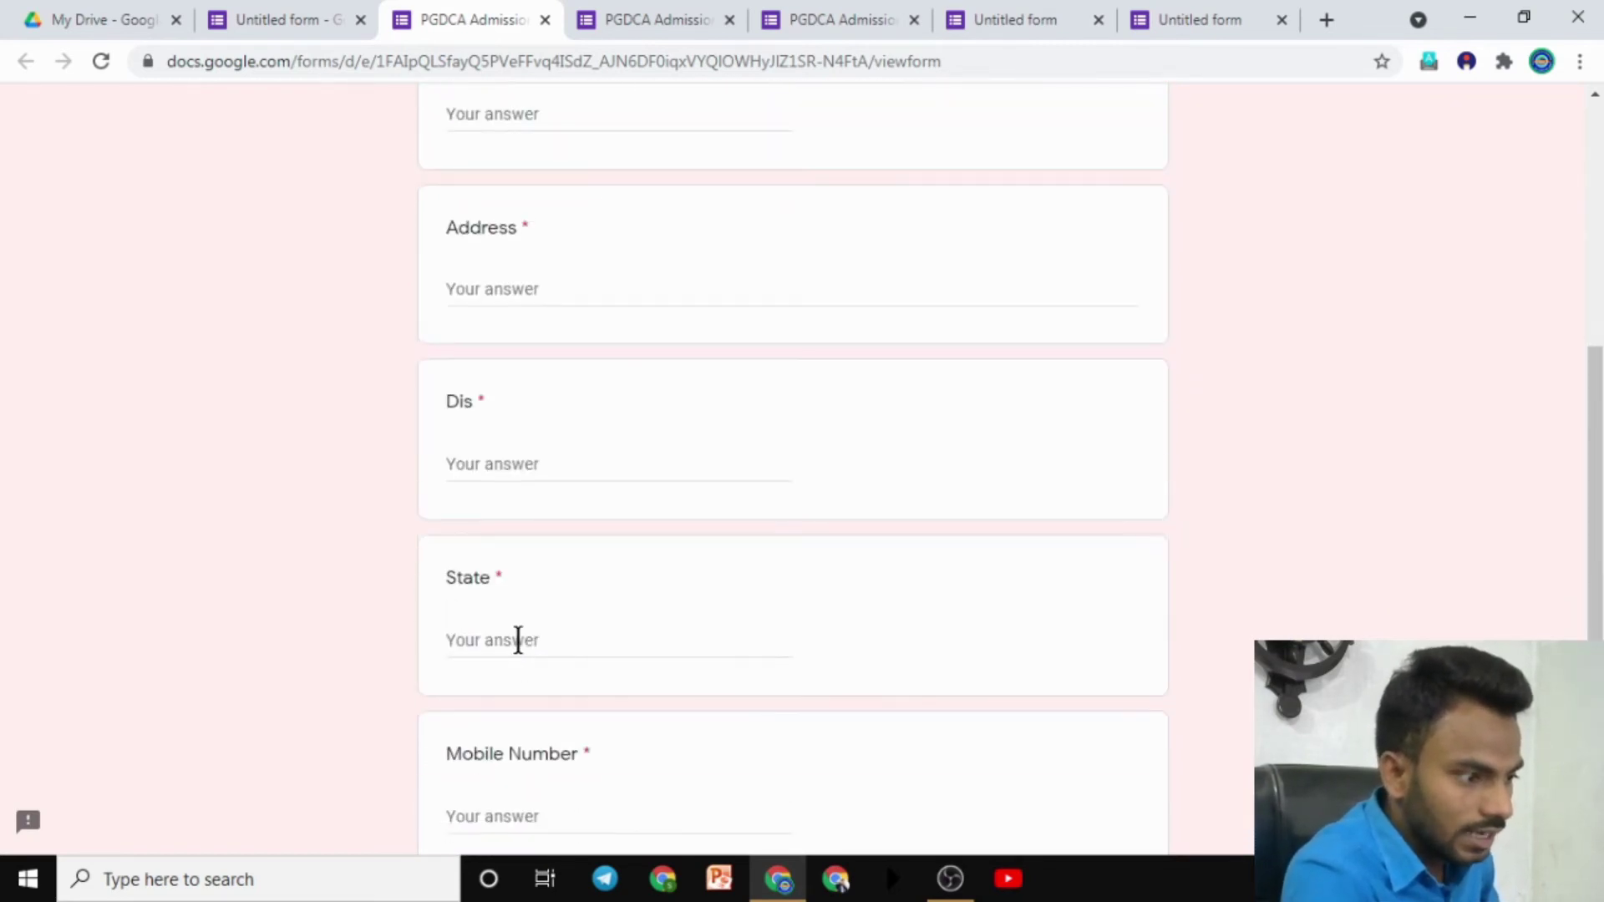
{"action": "left_click", "coordinate": [519, 635]}
{"action": "scroll", "coordinate": [519, 650], "scroll_direction": "down", "scroll_amount": 1}
{"action": "scroll", "coordinate": [520, 650], "scroll_direction": "down", "scroll_amount": 4}
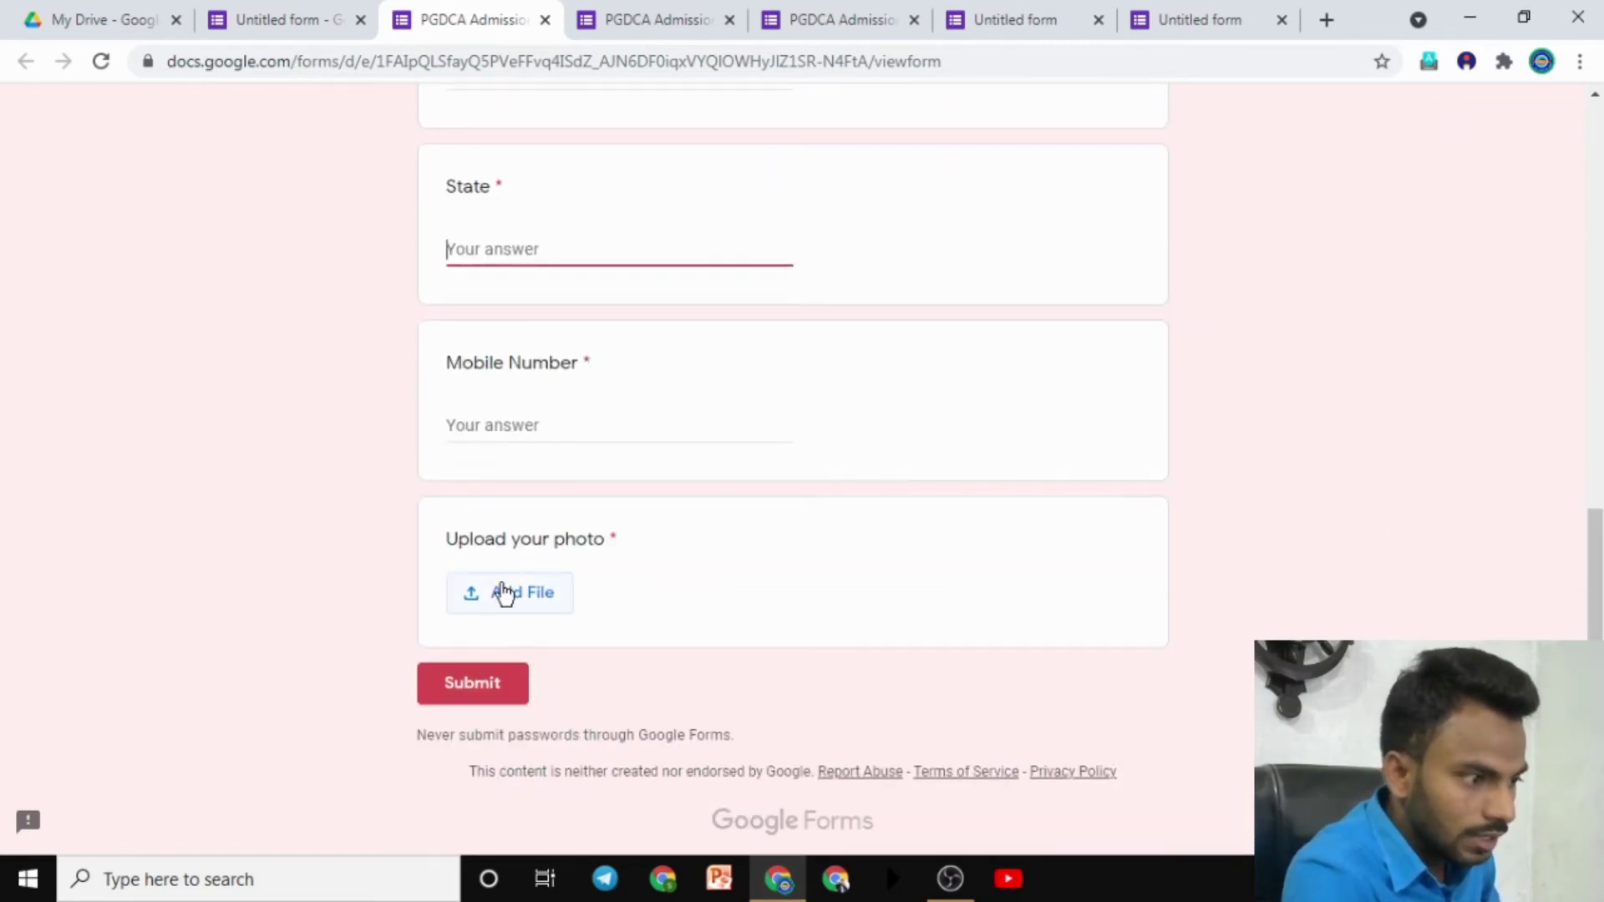
{"action": "left_click", "coordinate": [512, 608]}
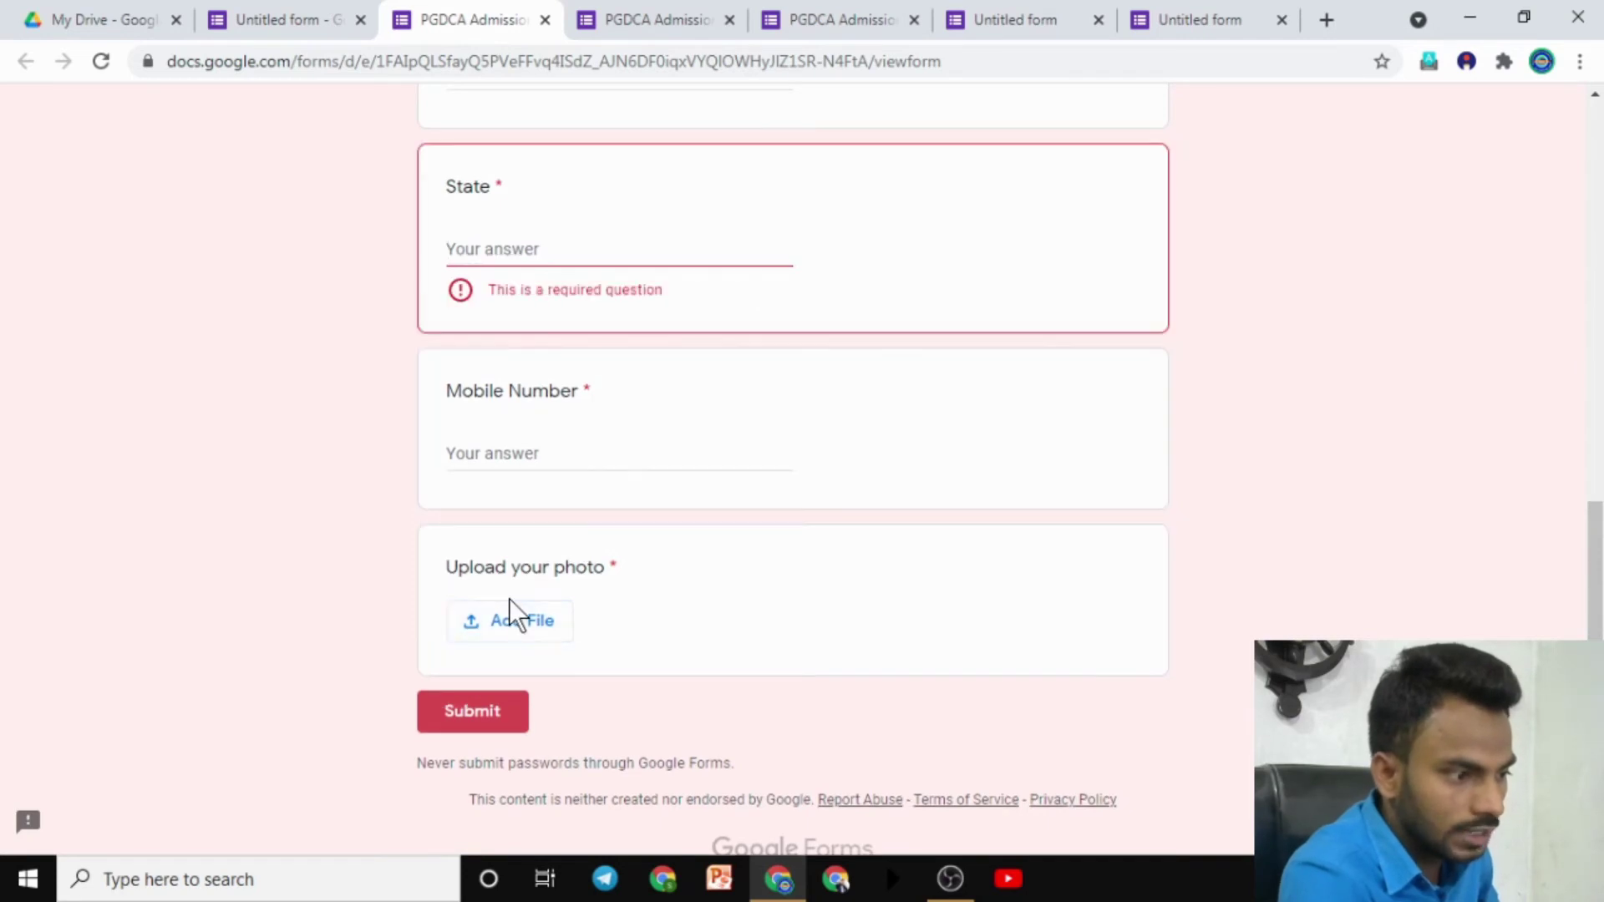
Step: Review the whole previewed form again, from the header and required questions to the photo upload and submit area
{"action": "left_click", "coordinate": [474, 247]}
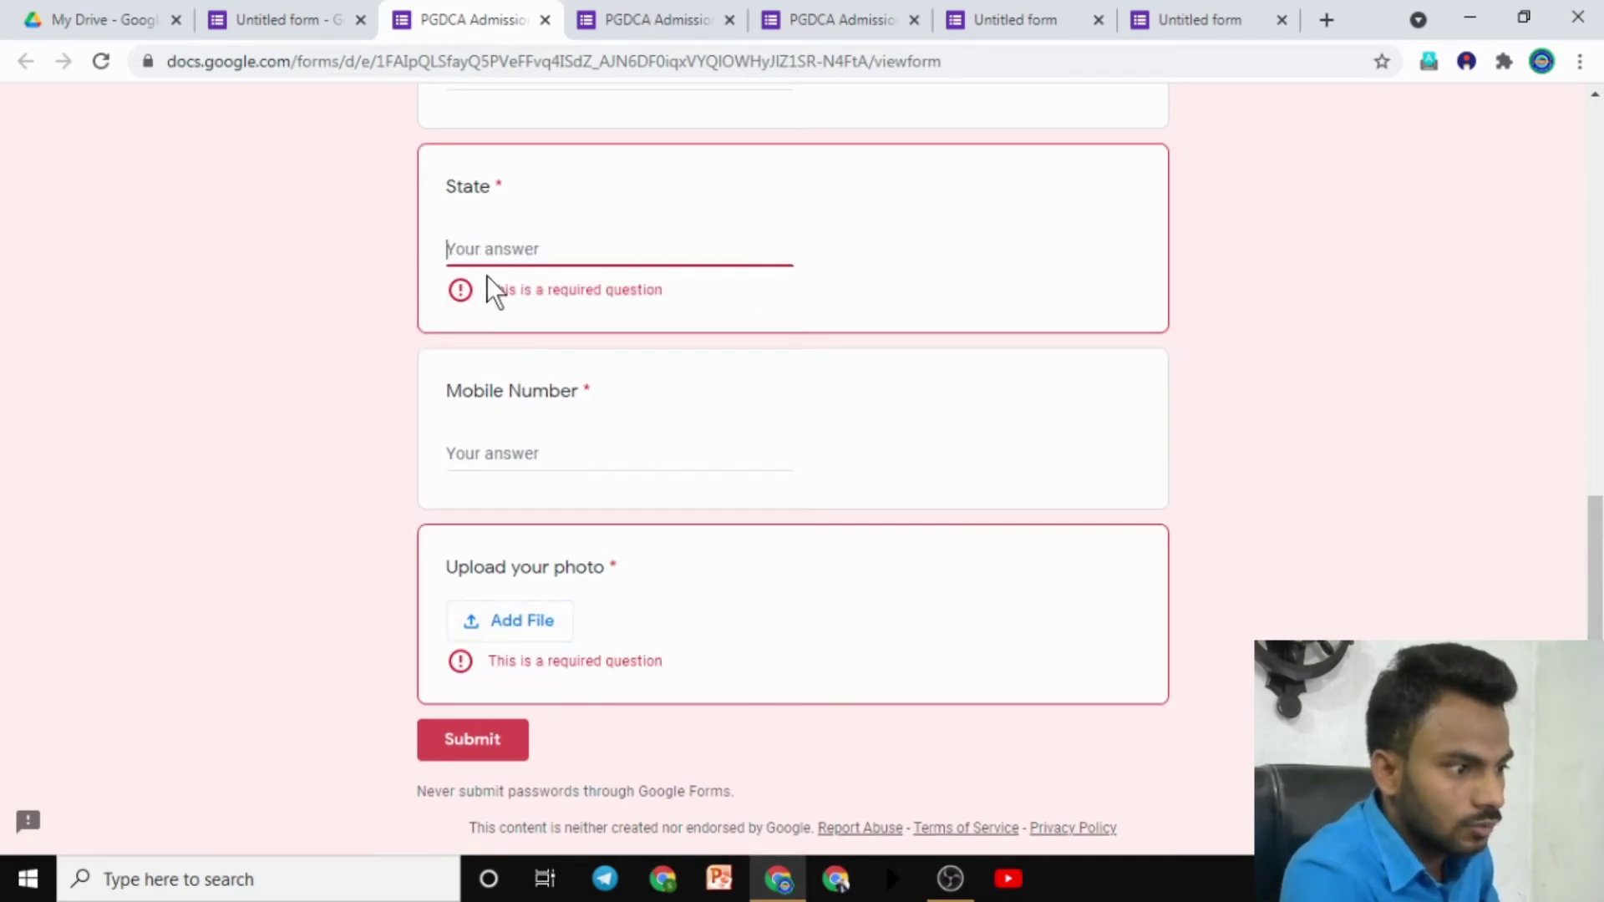
{"action": "scroll", "coordinate": [492, 292], "scroll_direction": "up", "scroll_amount": 5}
{"action": "left_click", "coordinate": [493, 307]}
{"action": "scroll", "coordinate": [527, 393], "scroll_direction": "up", "scroll_amount": 5}
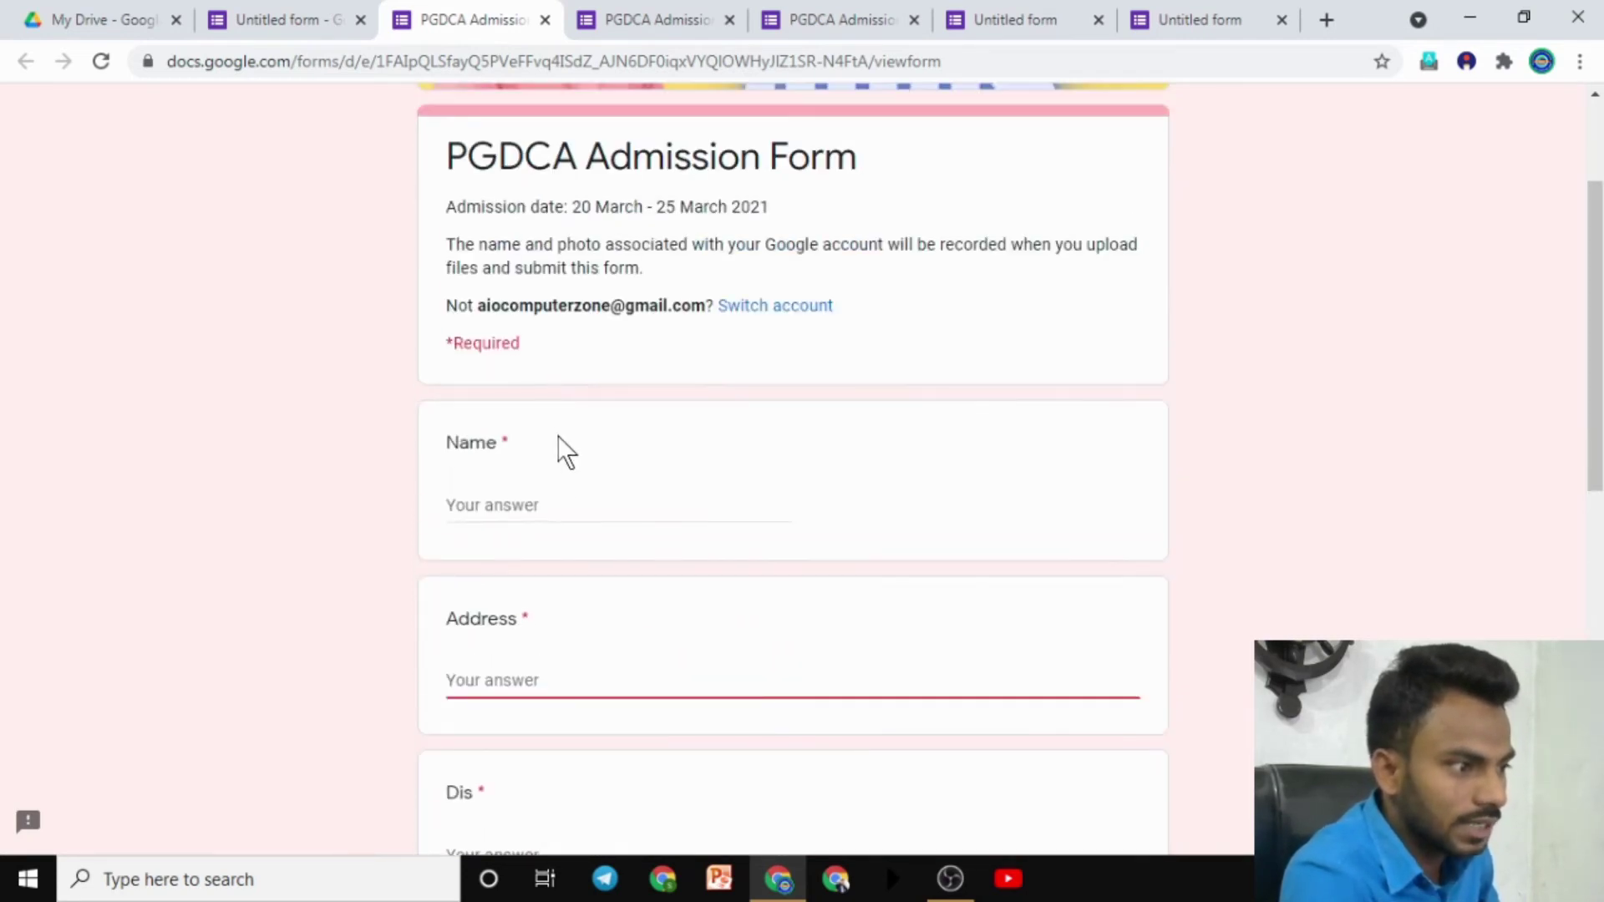
{"action": "scroll", "coordinate": [554, 468], "scroll_direction": "down", "scroll_amount": 10}
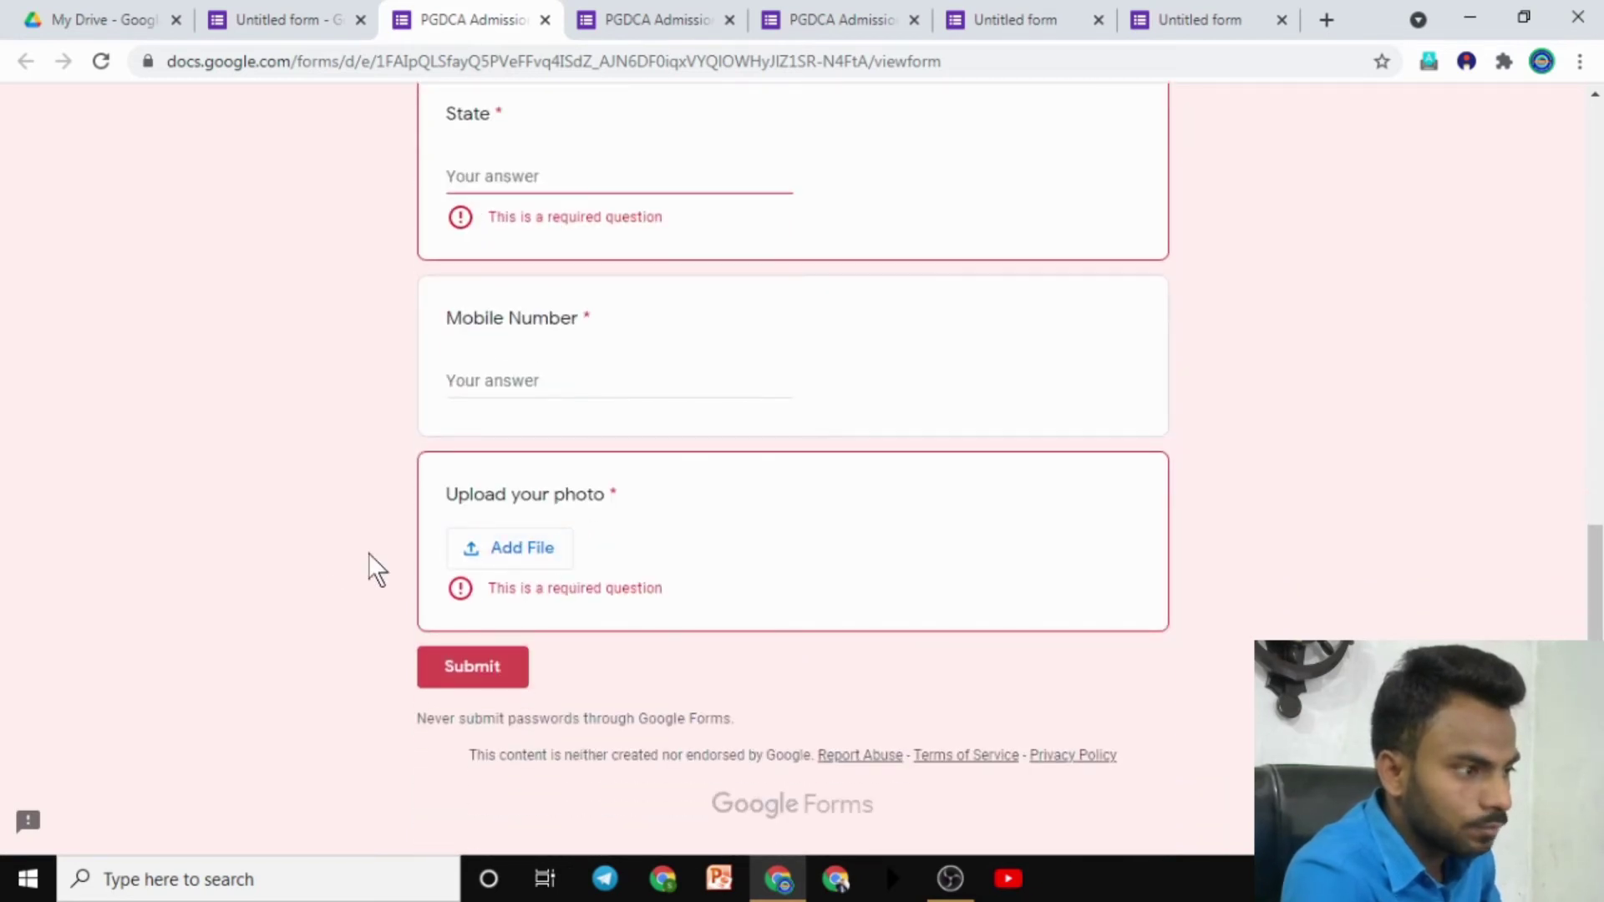
{"action": "scroll", "coordinate": [410, 509], "scroll_direction": "up", "scroll_amount": 3}
{"action": "scroll", "coordinate": [431, 501], "scroll_direction": "down", "scroll_amount": 3}
{"action": "scroll", "coordinate": [468, 522], "scroll_direction": "up", "scroll_amount": 12}
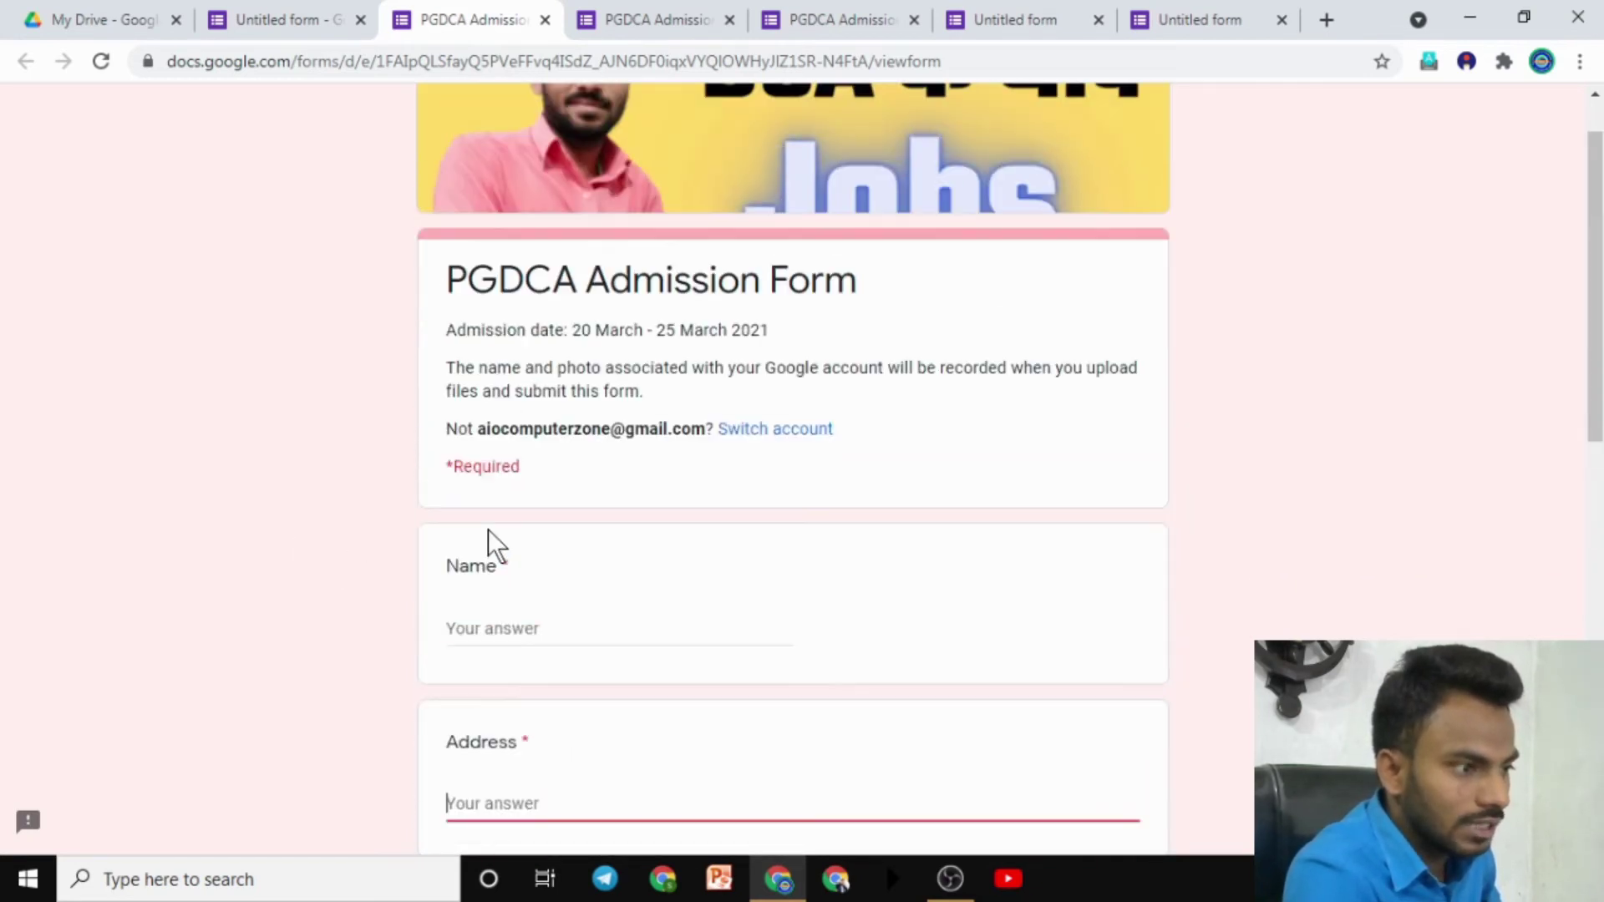
{"action": "scroll", "coordinate": [520, 528], "scroll_direction": "down", "scroll_amount": 8}
{"action": "scroll", "coordinate": [523, 527], "scroll_direction": "down", "scroll_amount": 5}
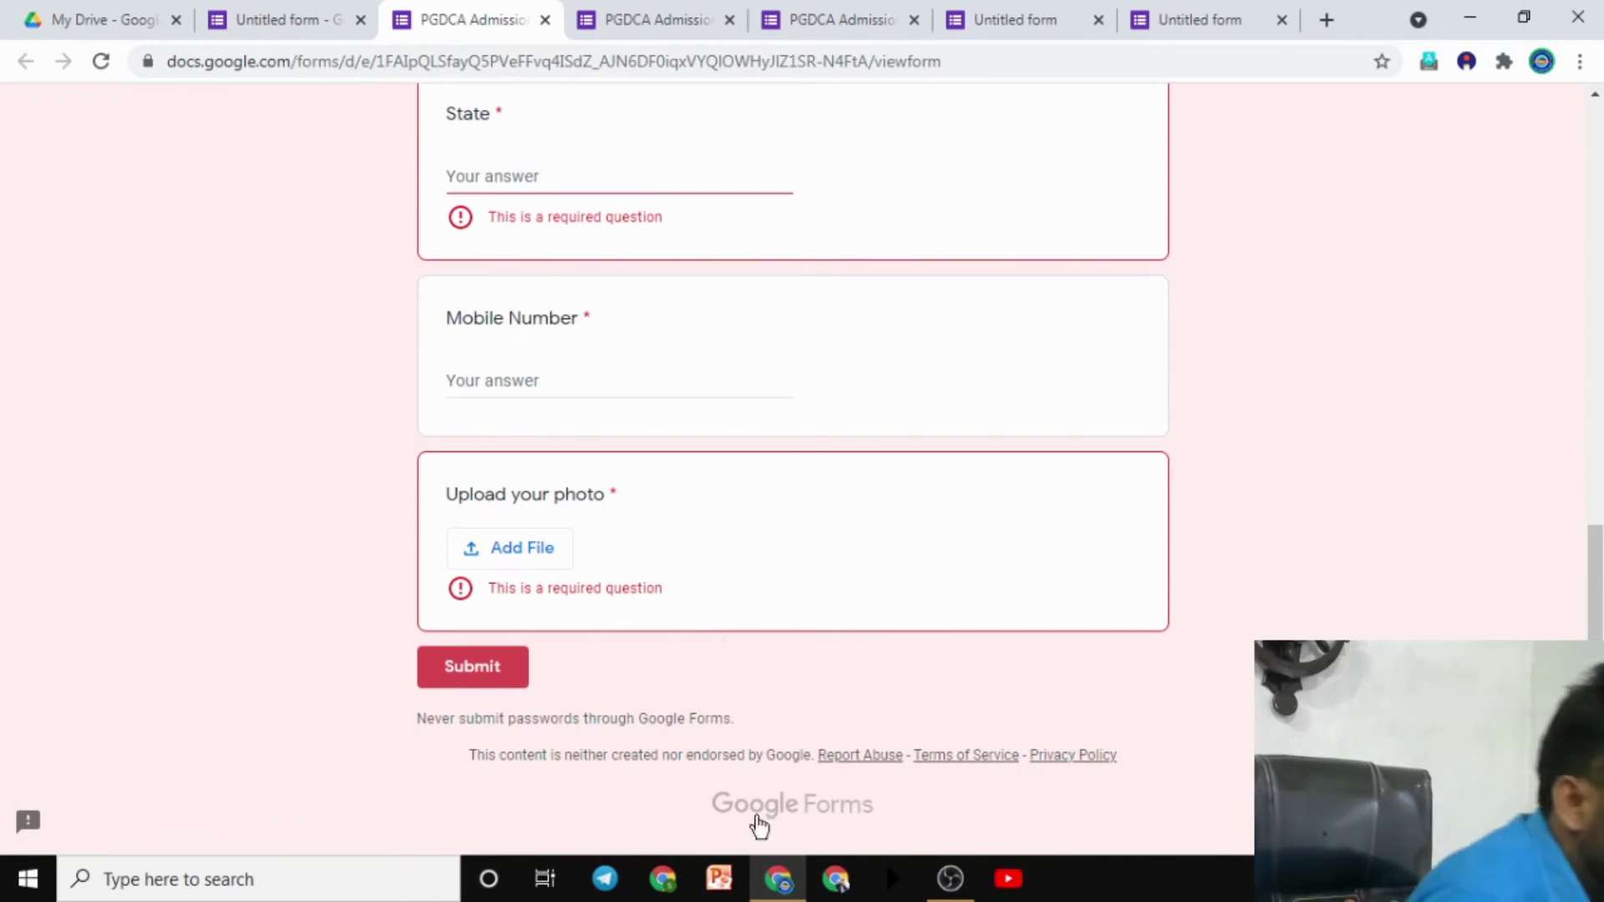
Step: Return to the form editor and add a new question titled "State" below the "Upload your photo" question
{"action": "left_click", "coordinate": [263, 6]}
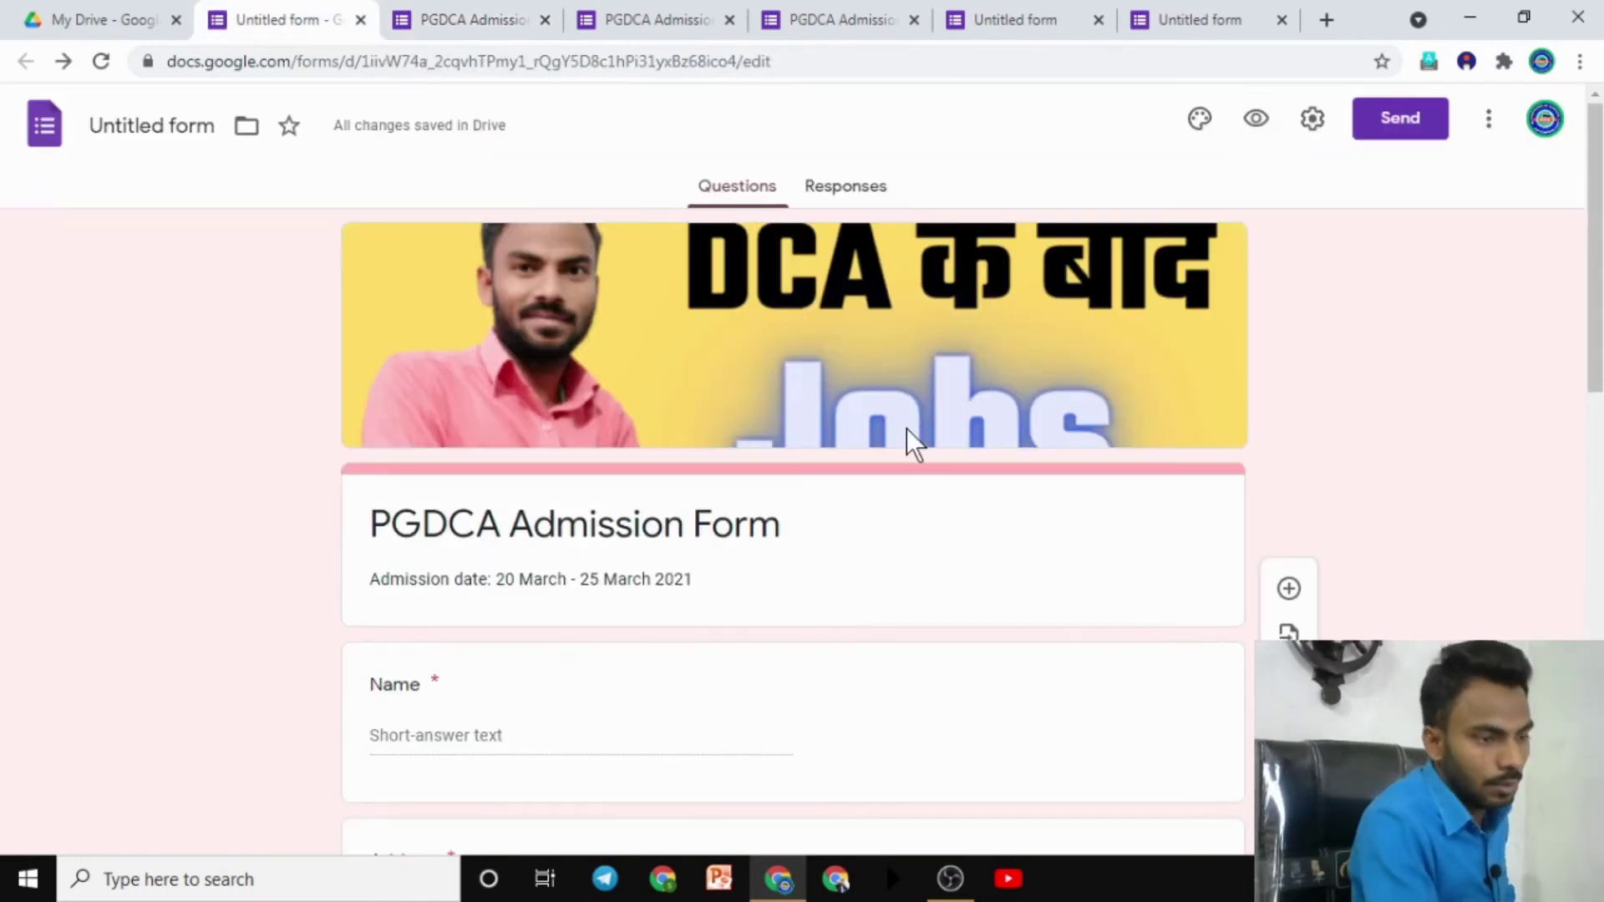
{"action": "scroll", "coordinate": [907, 434], "scroll_direction": "down", "scroll_amount": 3}
{"action": "scroll", "coordinate": [913, 441], "scroll_direction": "down", "scroll_amount": 6}
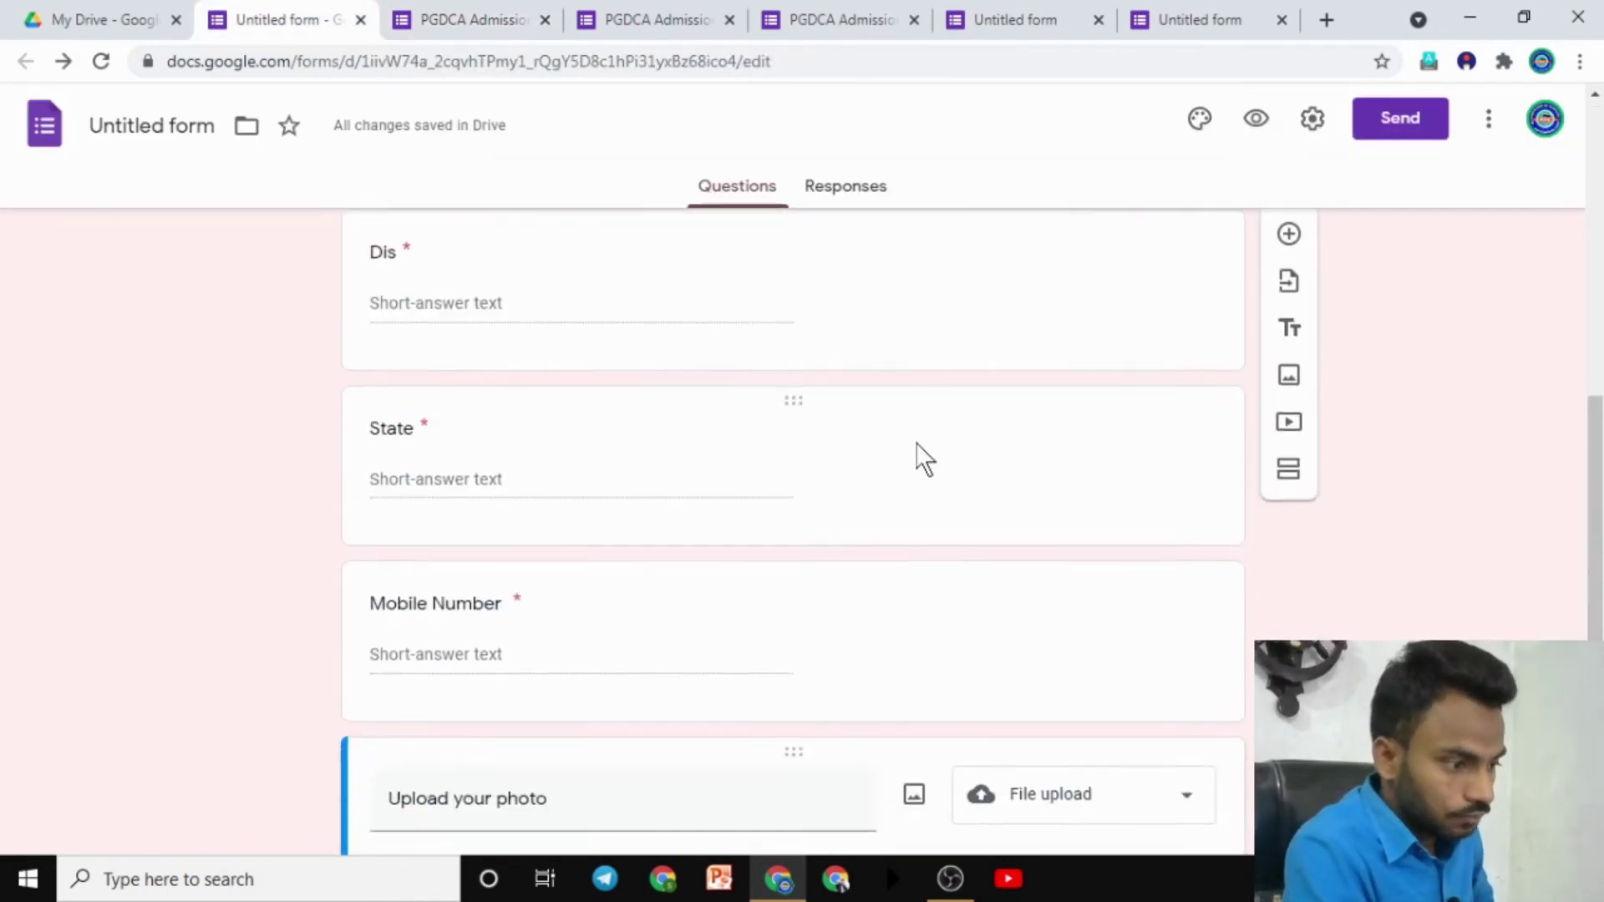
{"action": "scroll", "coordinate": [913, 459], "scroll_direction": "down", "scroll_amount": 5}
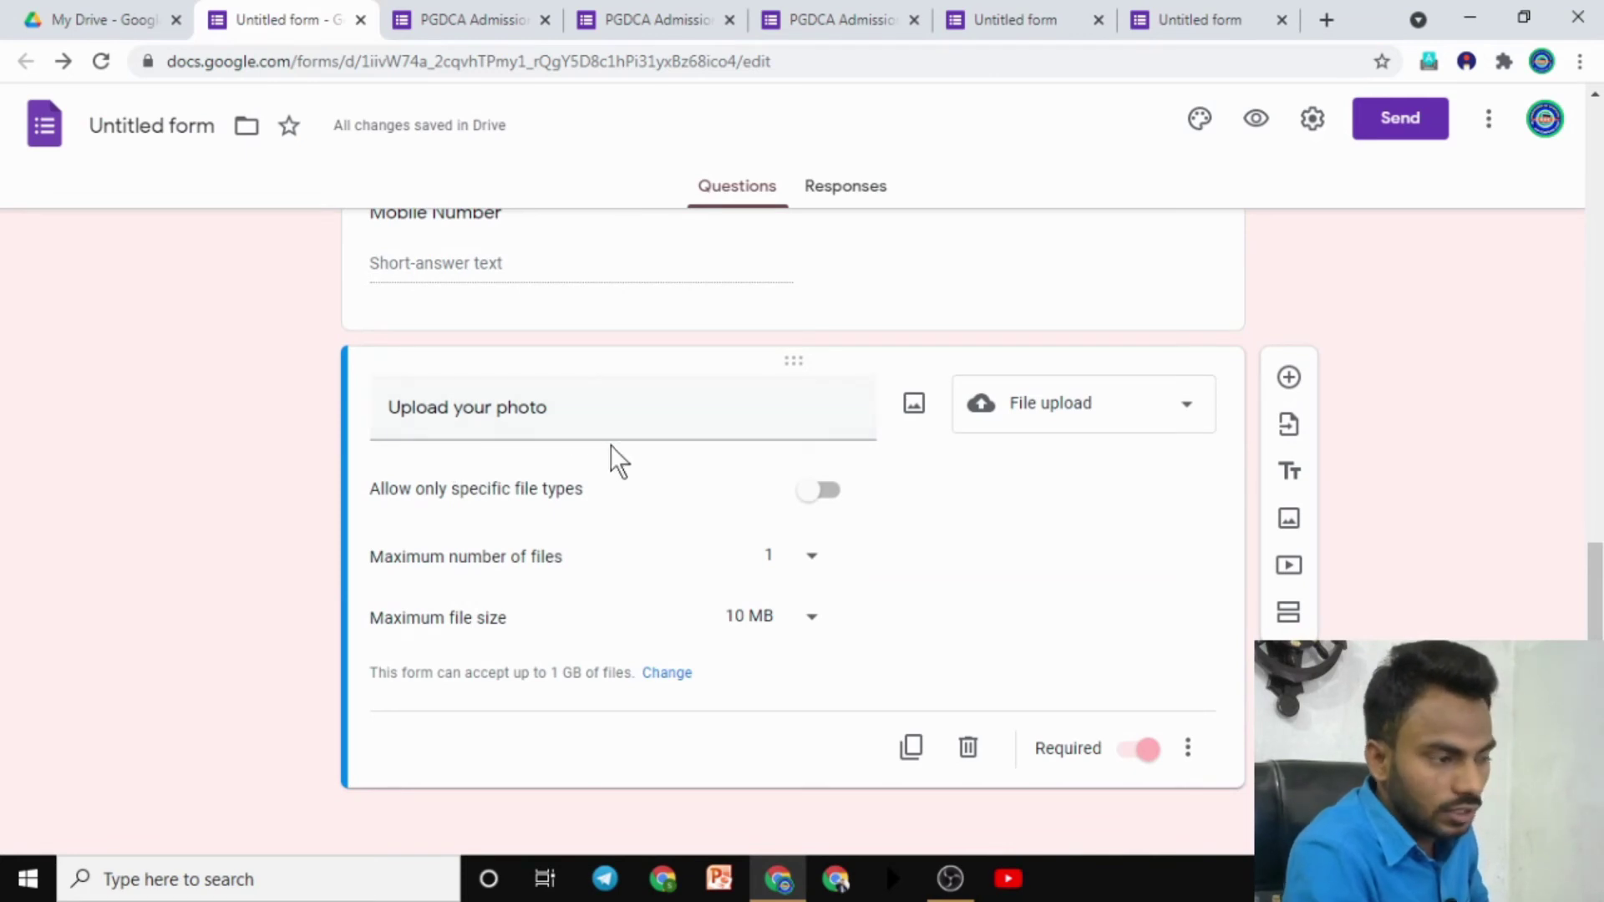
{"action": "scroll", "coordinate": [637, 466], "scroll_direction": "up", "scroll_amount": 5}
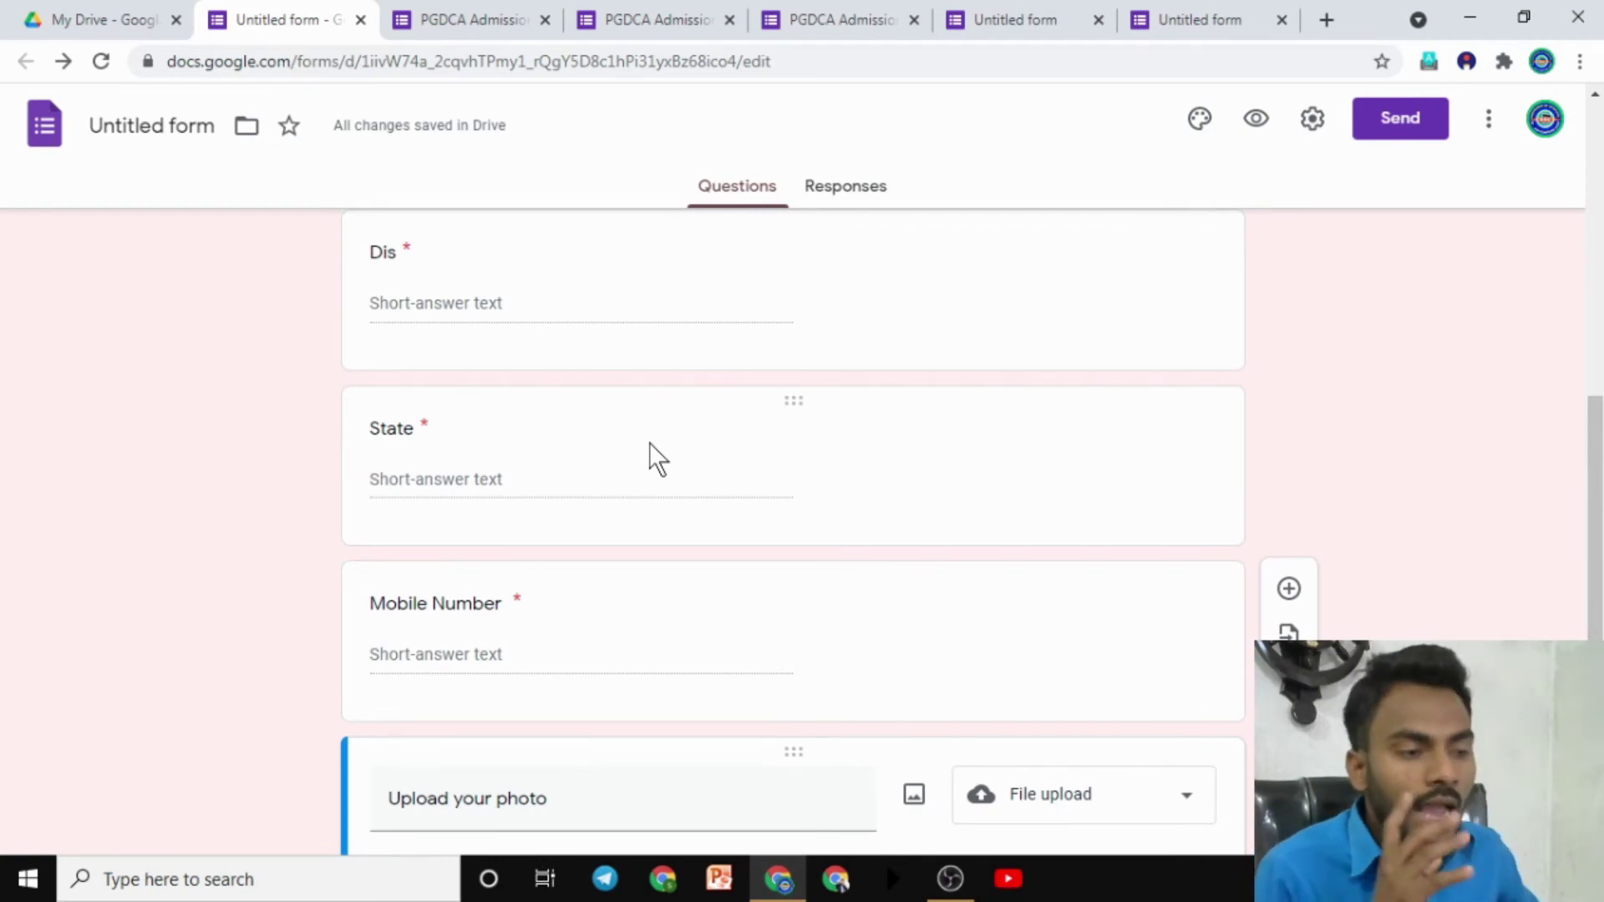
{"action": "scroll", "coordinate": [1139, 261], "scroll_direction": "up", "scroll_amount": 3}
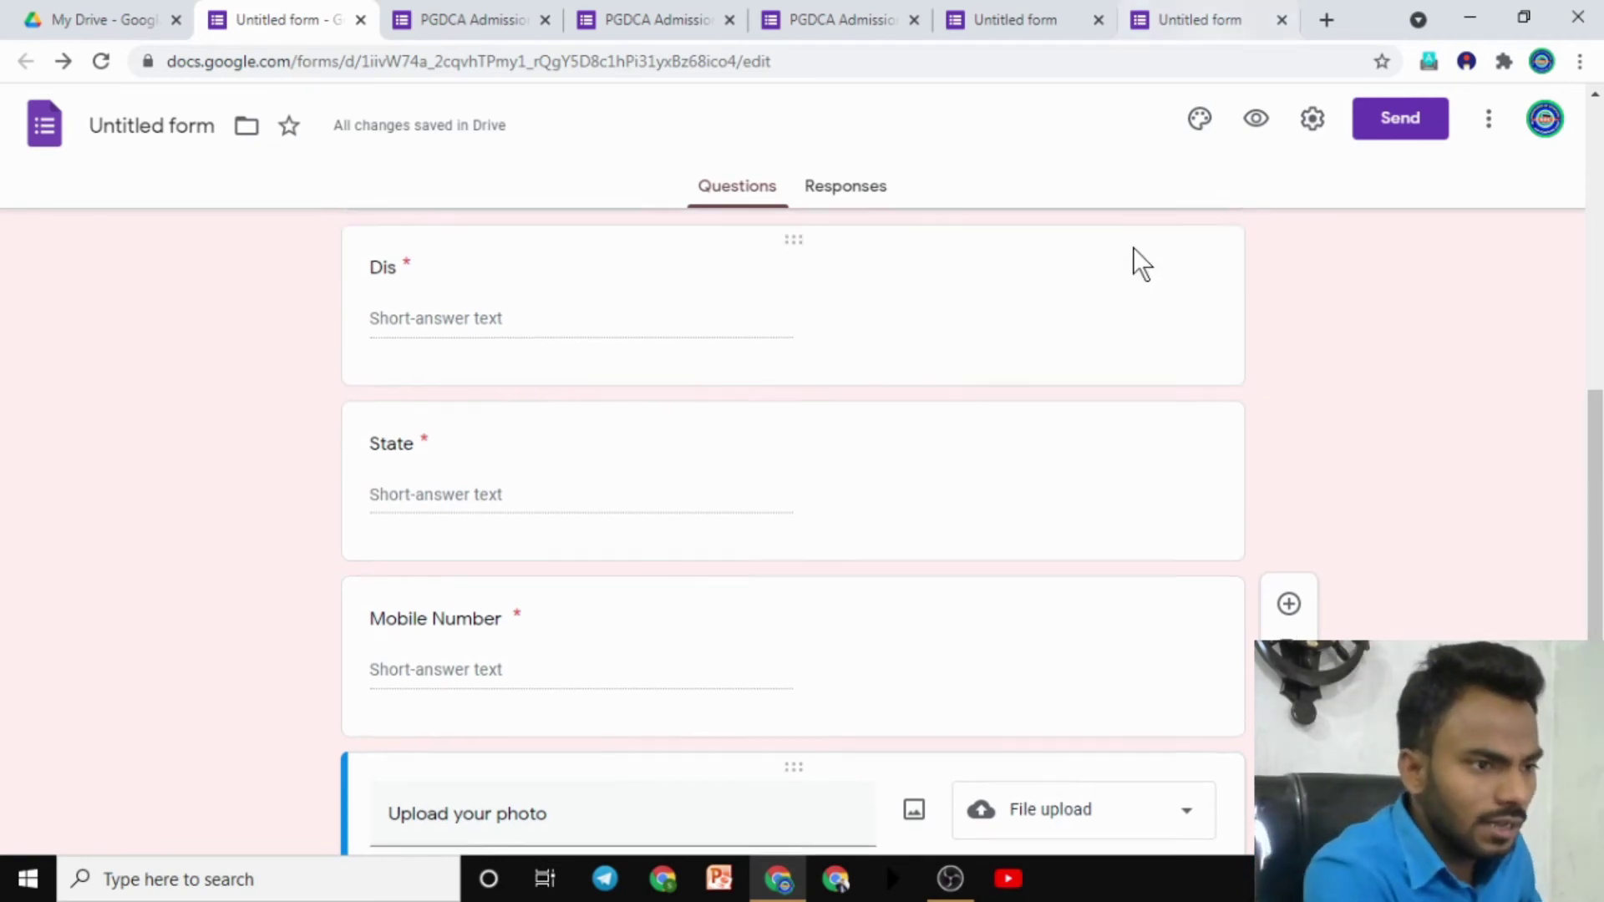
{"action": "scroll", "coordinate": [1162, 428], "scroll_direction": "down", "scroll_amount": 8}
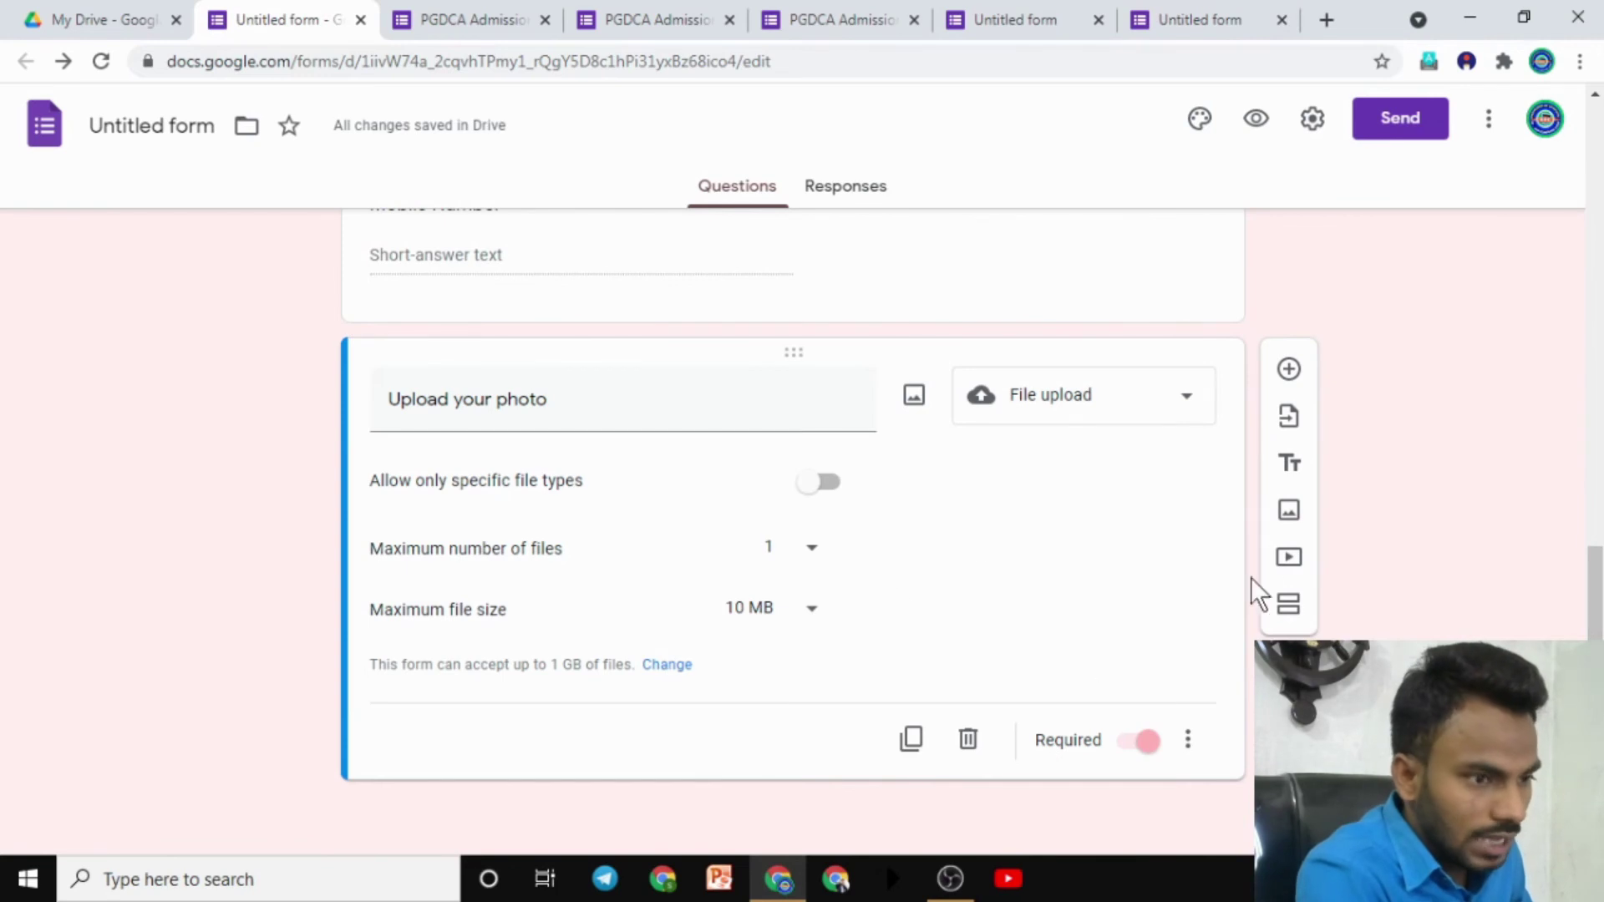
{"action": "left_click", "coordinate": [1289, 368]}
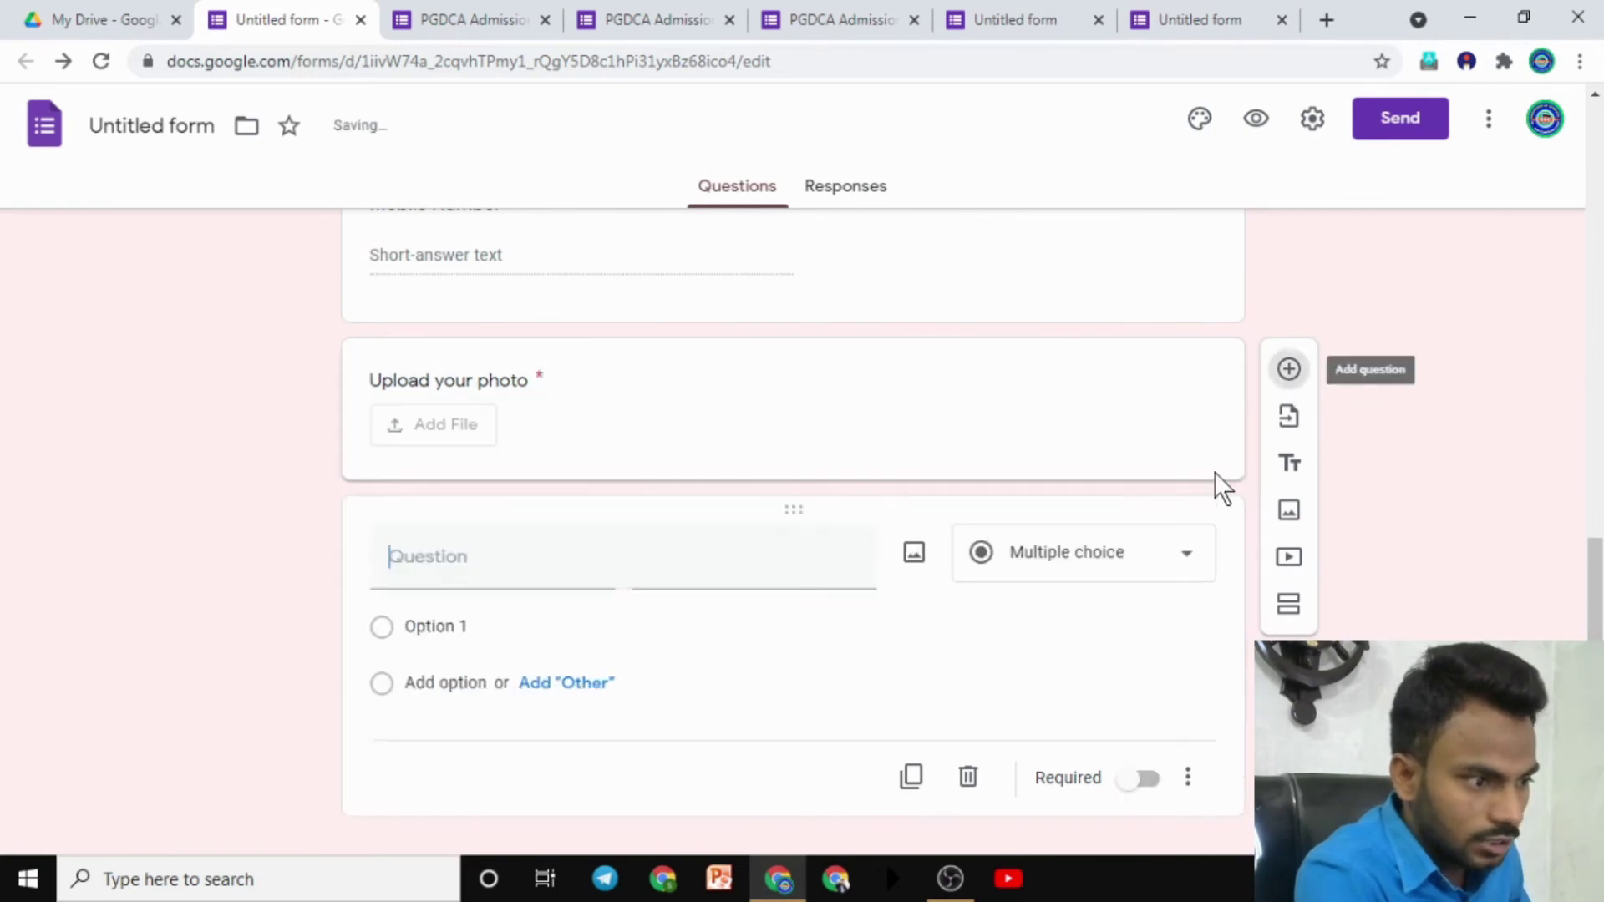
{"action": "left_click", "coordinate": [1033, 568]}
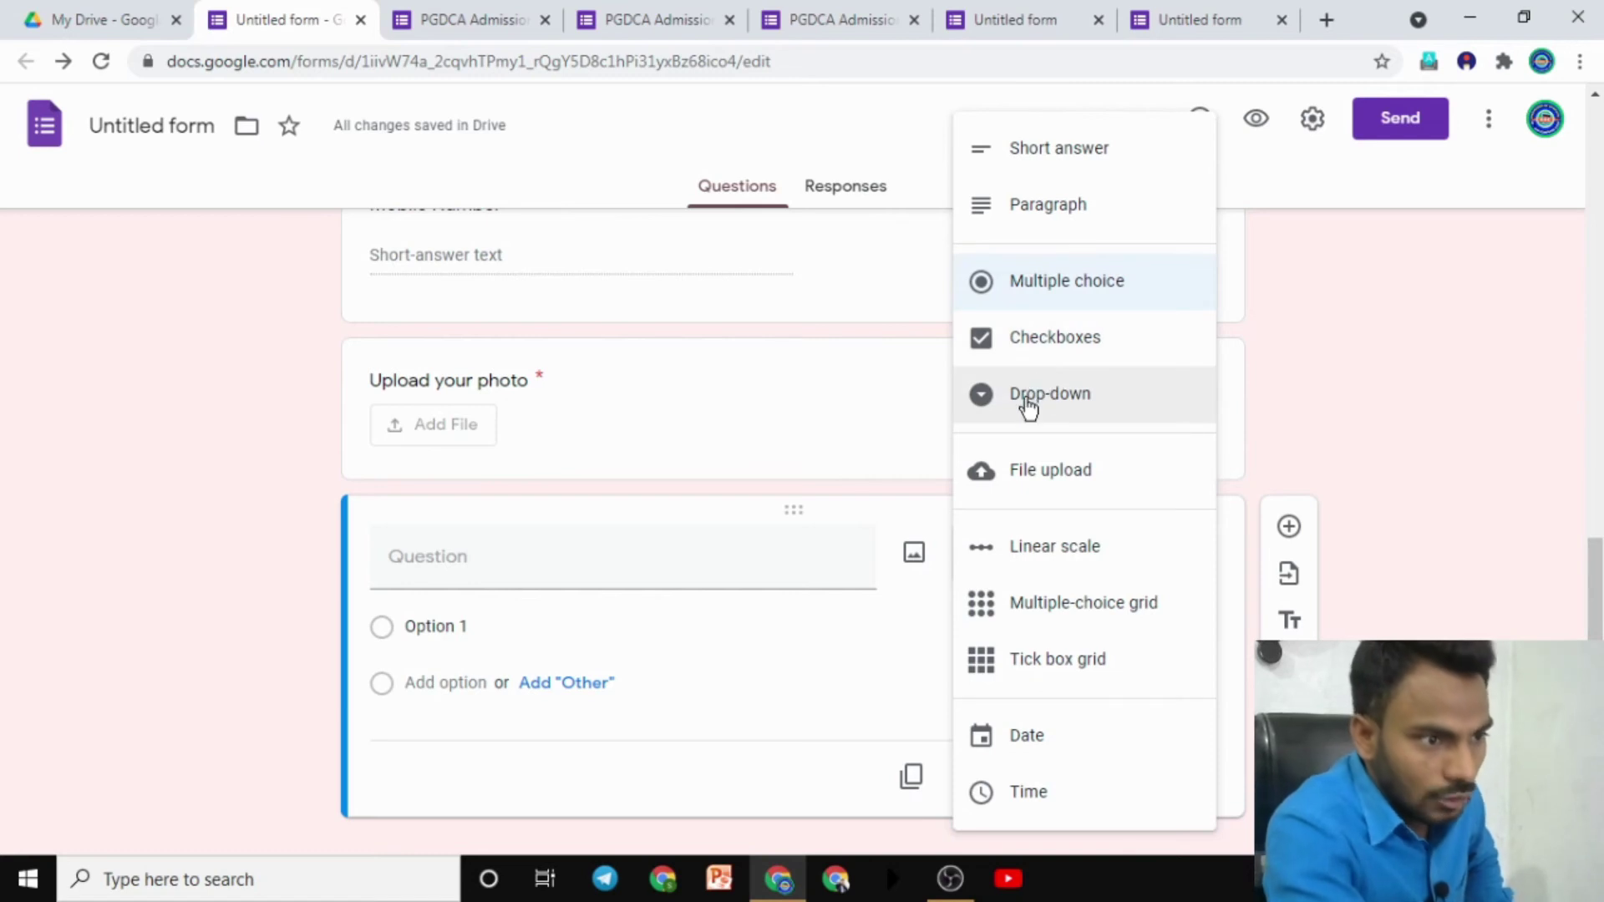
{"action": "left_click", "coordinate": [1307, 390]}
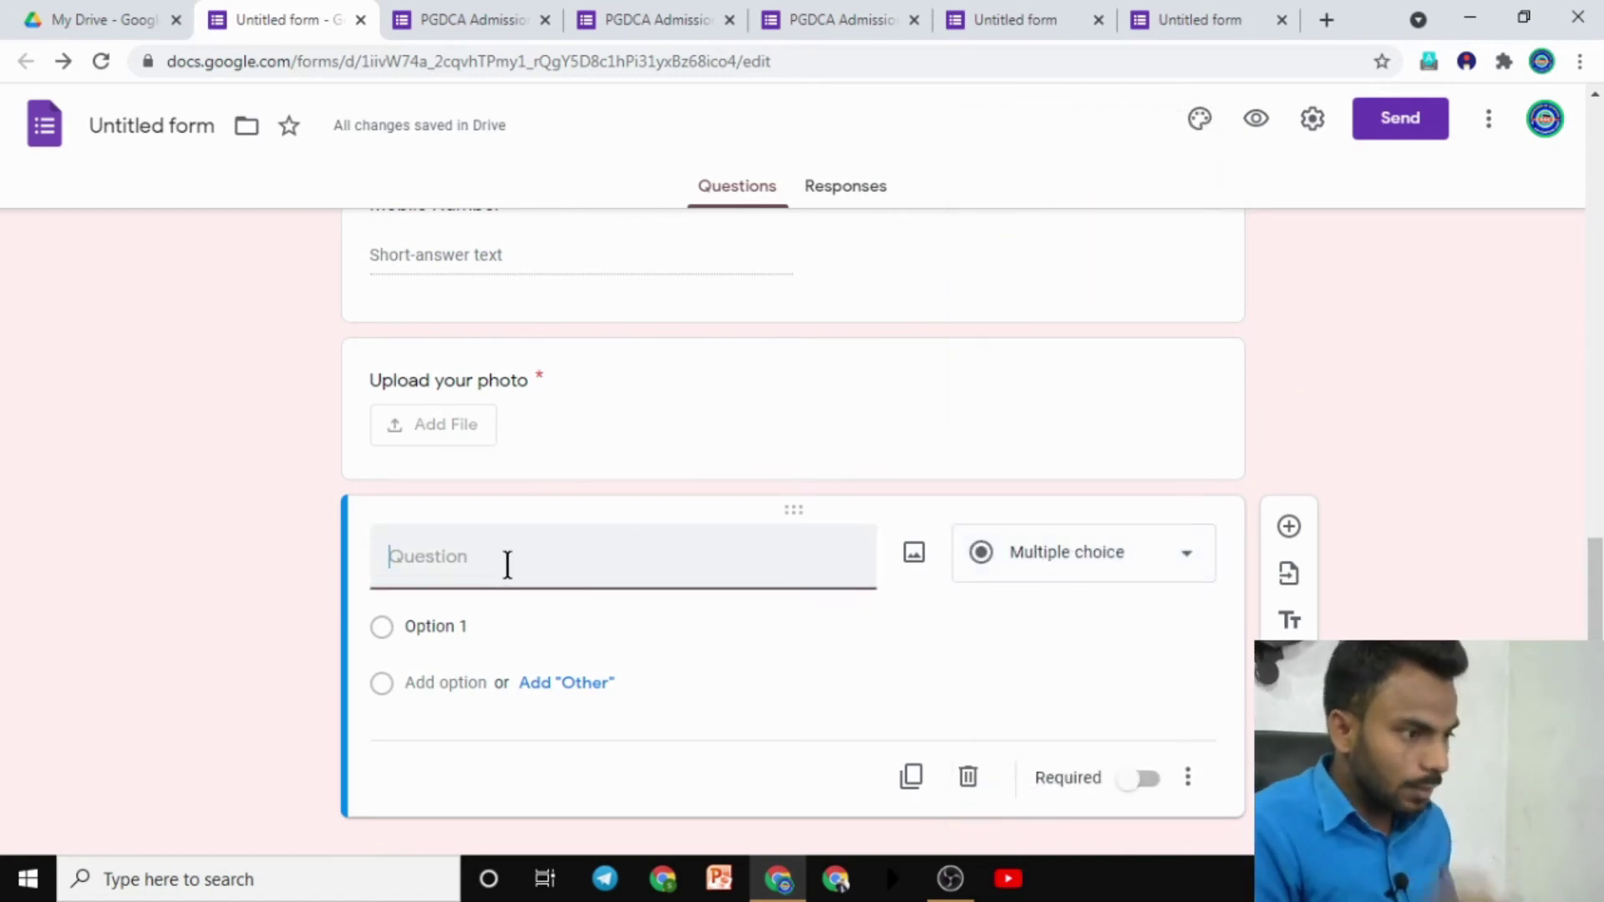
{"action": "type", "text": "State"}
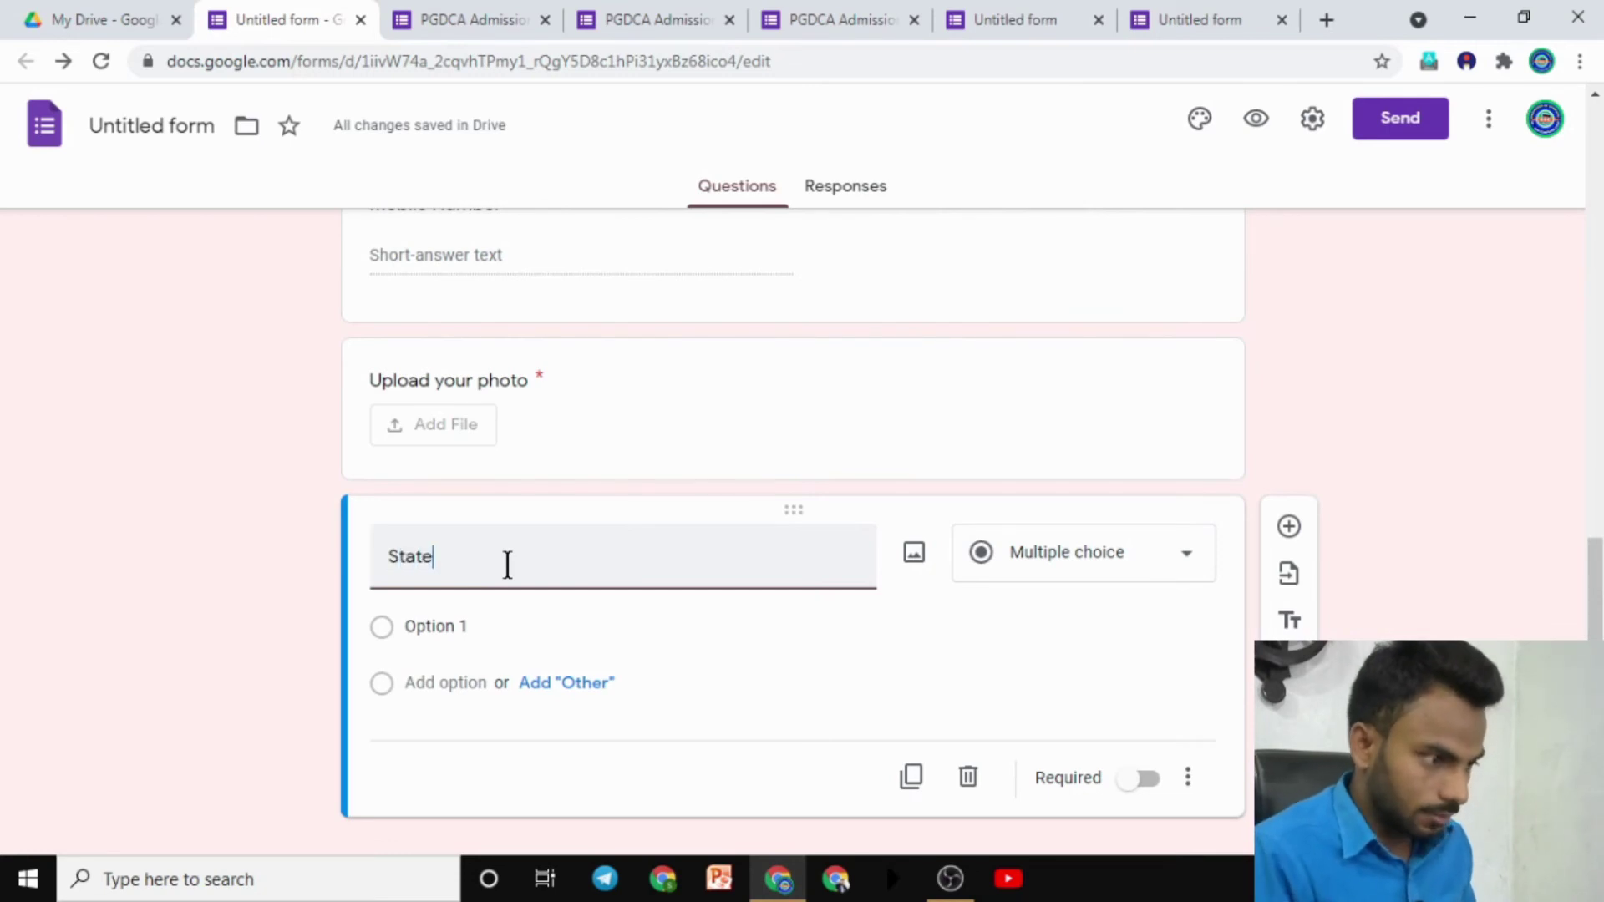
{"action": "left_click", "coordinate": [330, 589]}
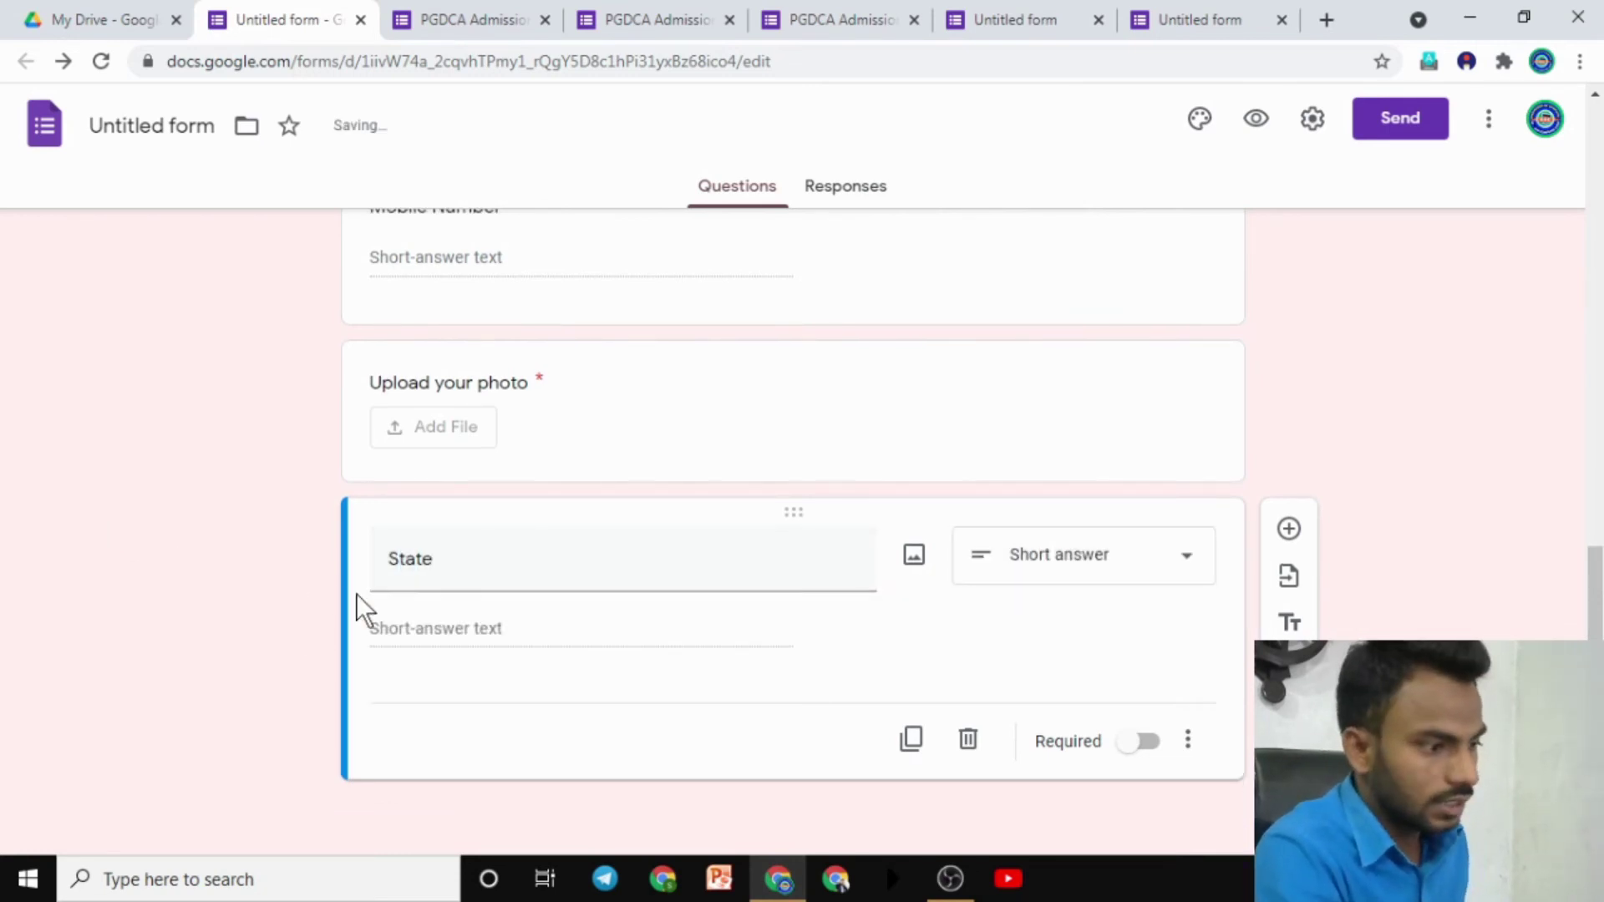
Step: Change the new State question to Multiple choice and name its first option "UP"
{"action": "left_click", "coordinate": [1051, 560]}
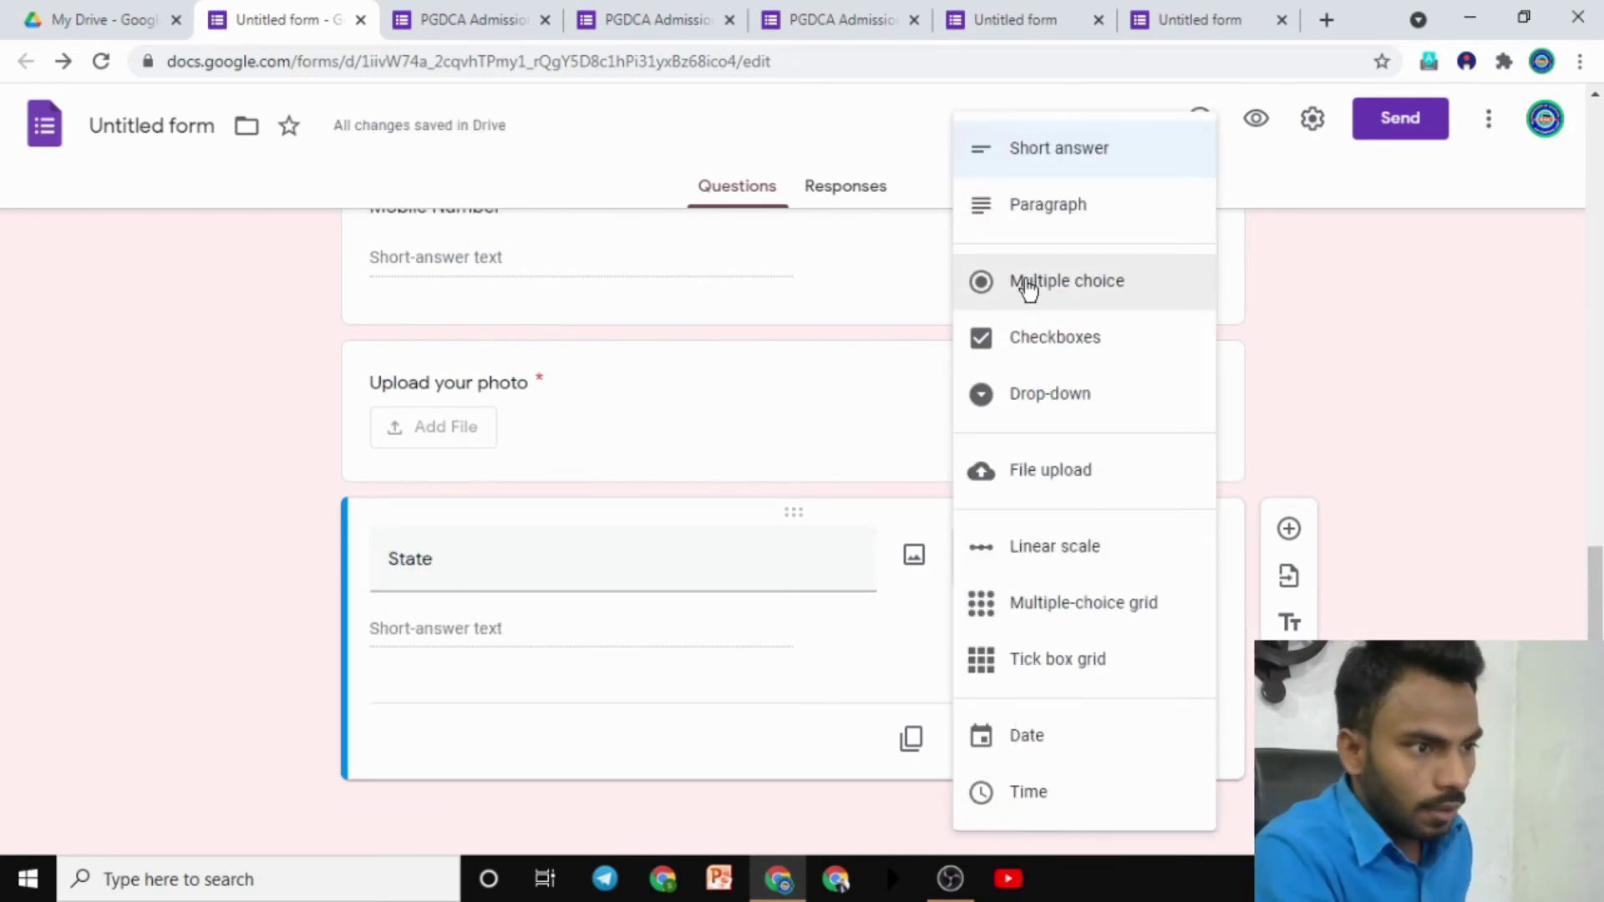
{"action": "left_click", "coordinate": [1070, 304]}
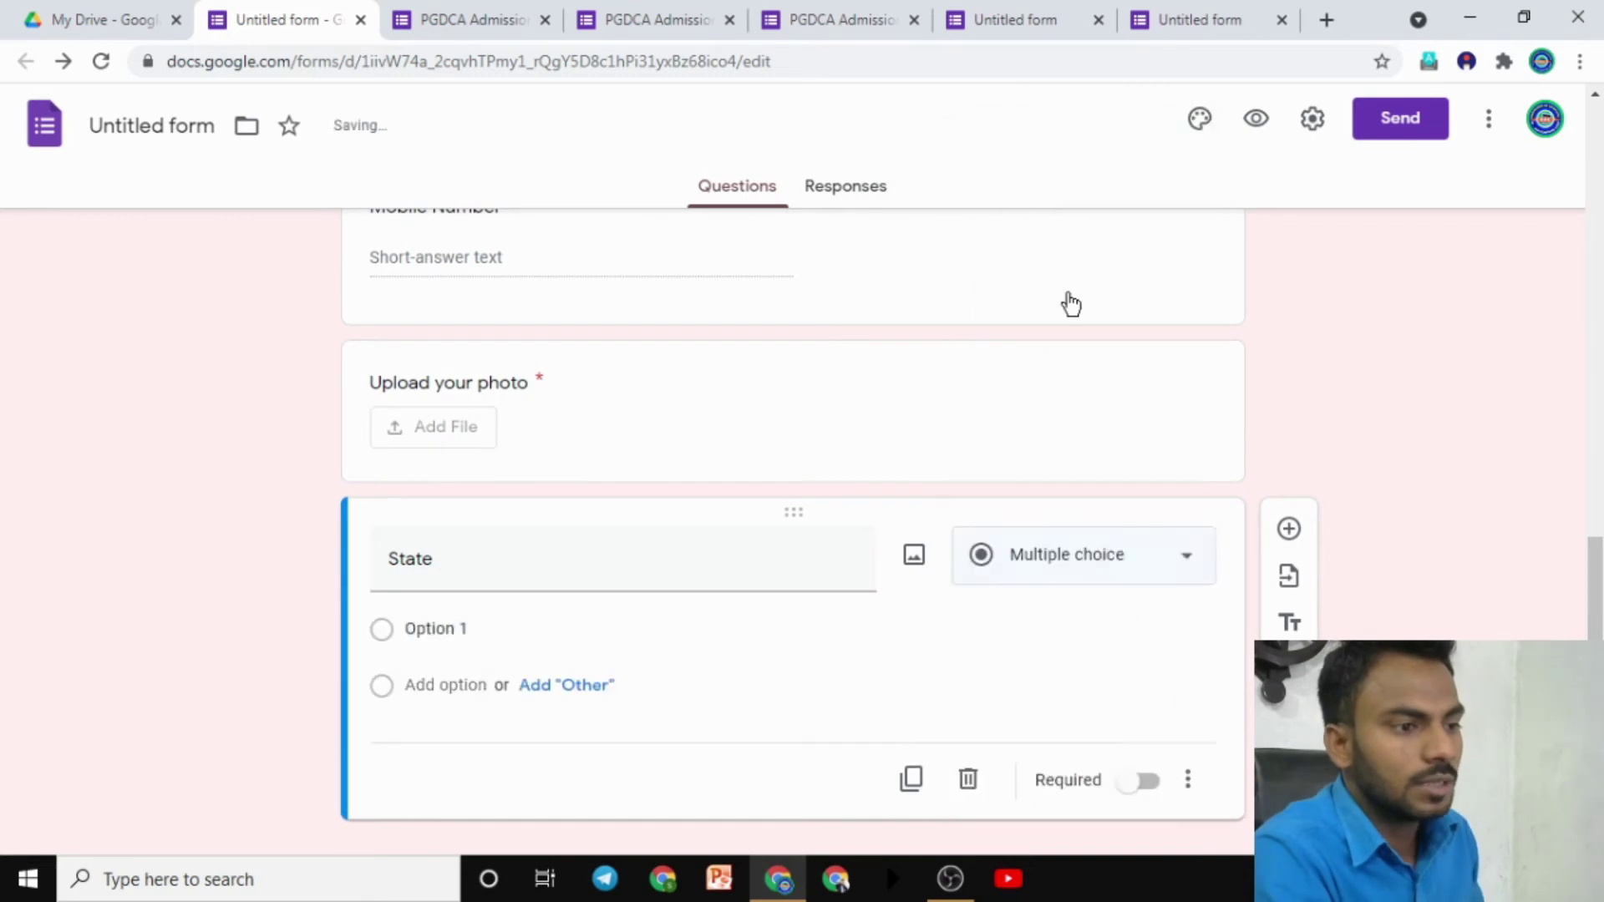
{"action": "left_click", "coordinate": [389, 635]}
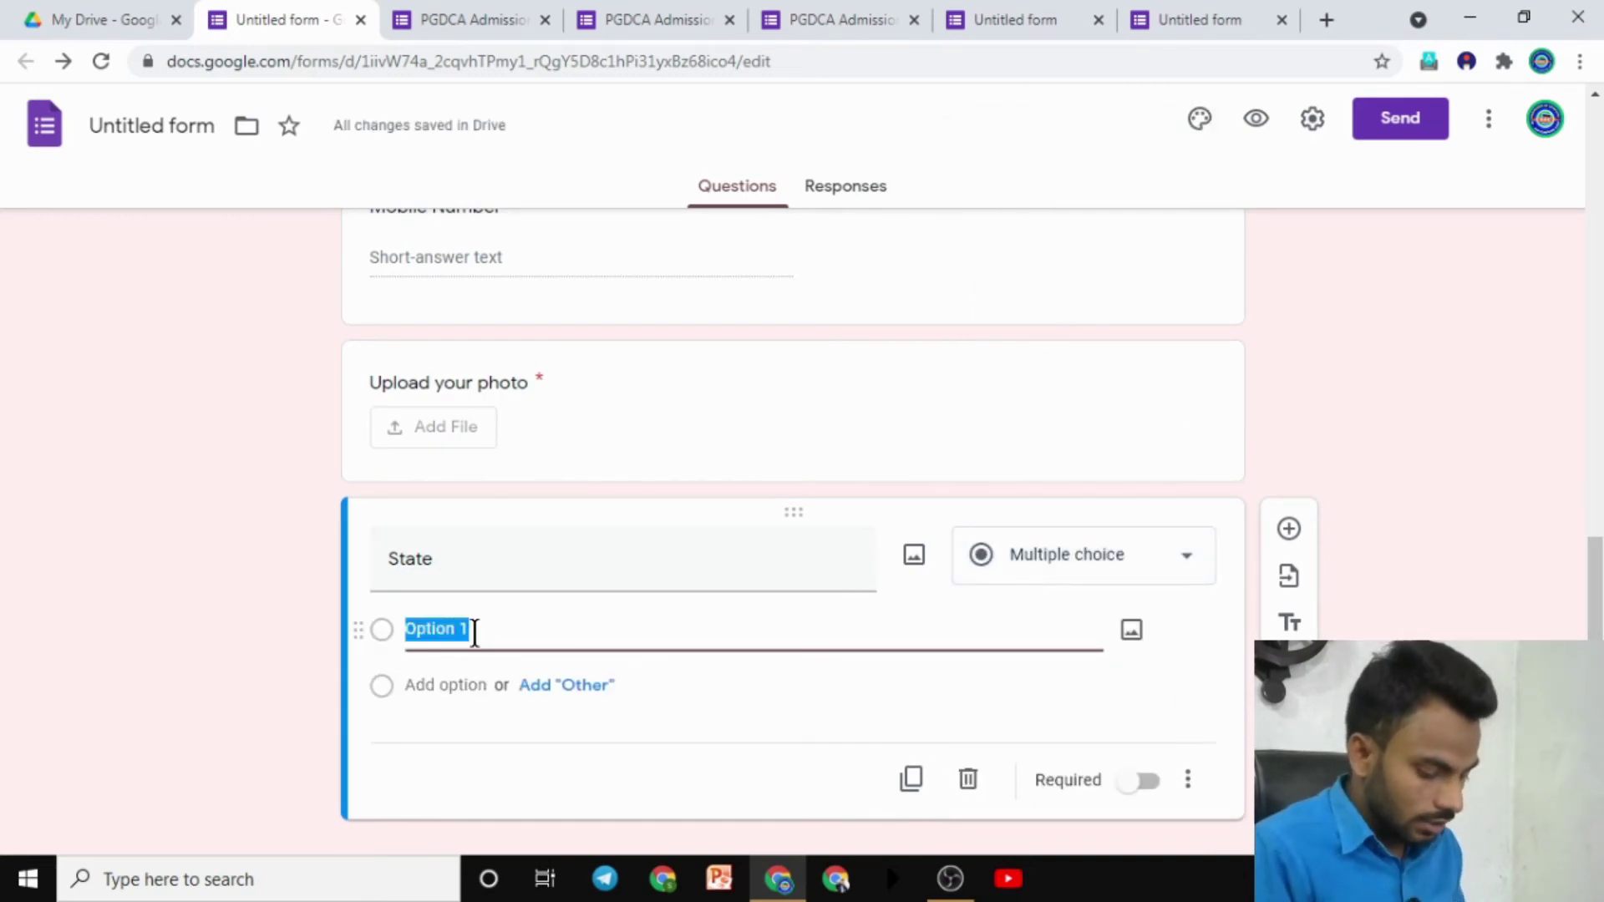
{"action": "type", "text": "UP"}
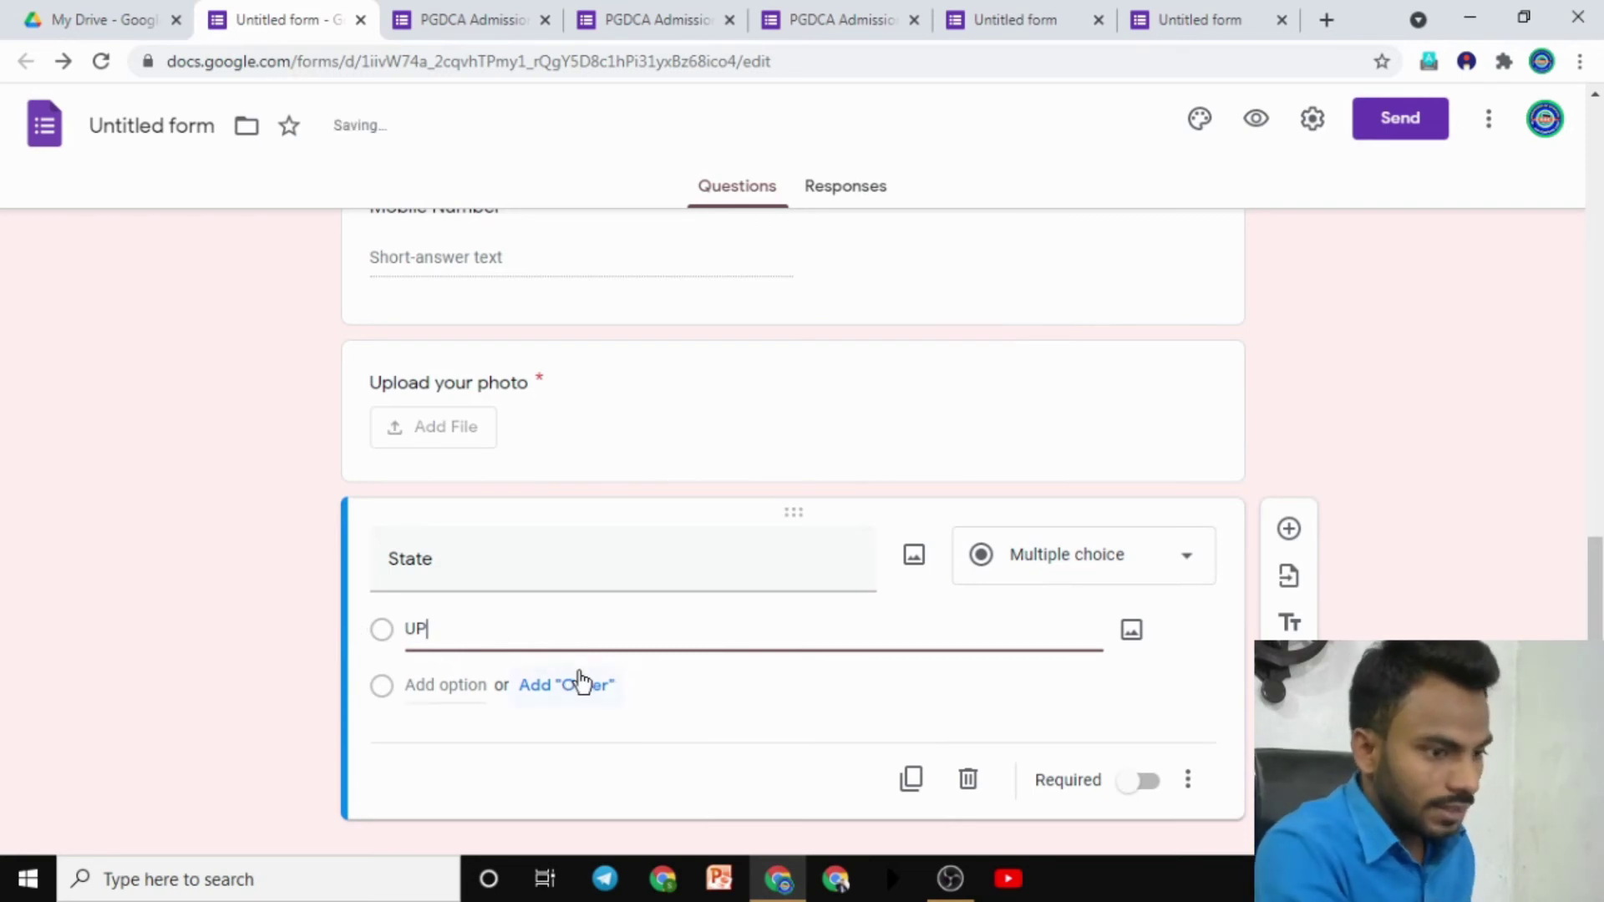
{"action": "left_click", "coordinate": [292, 634]}
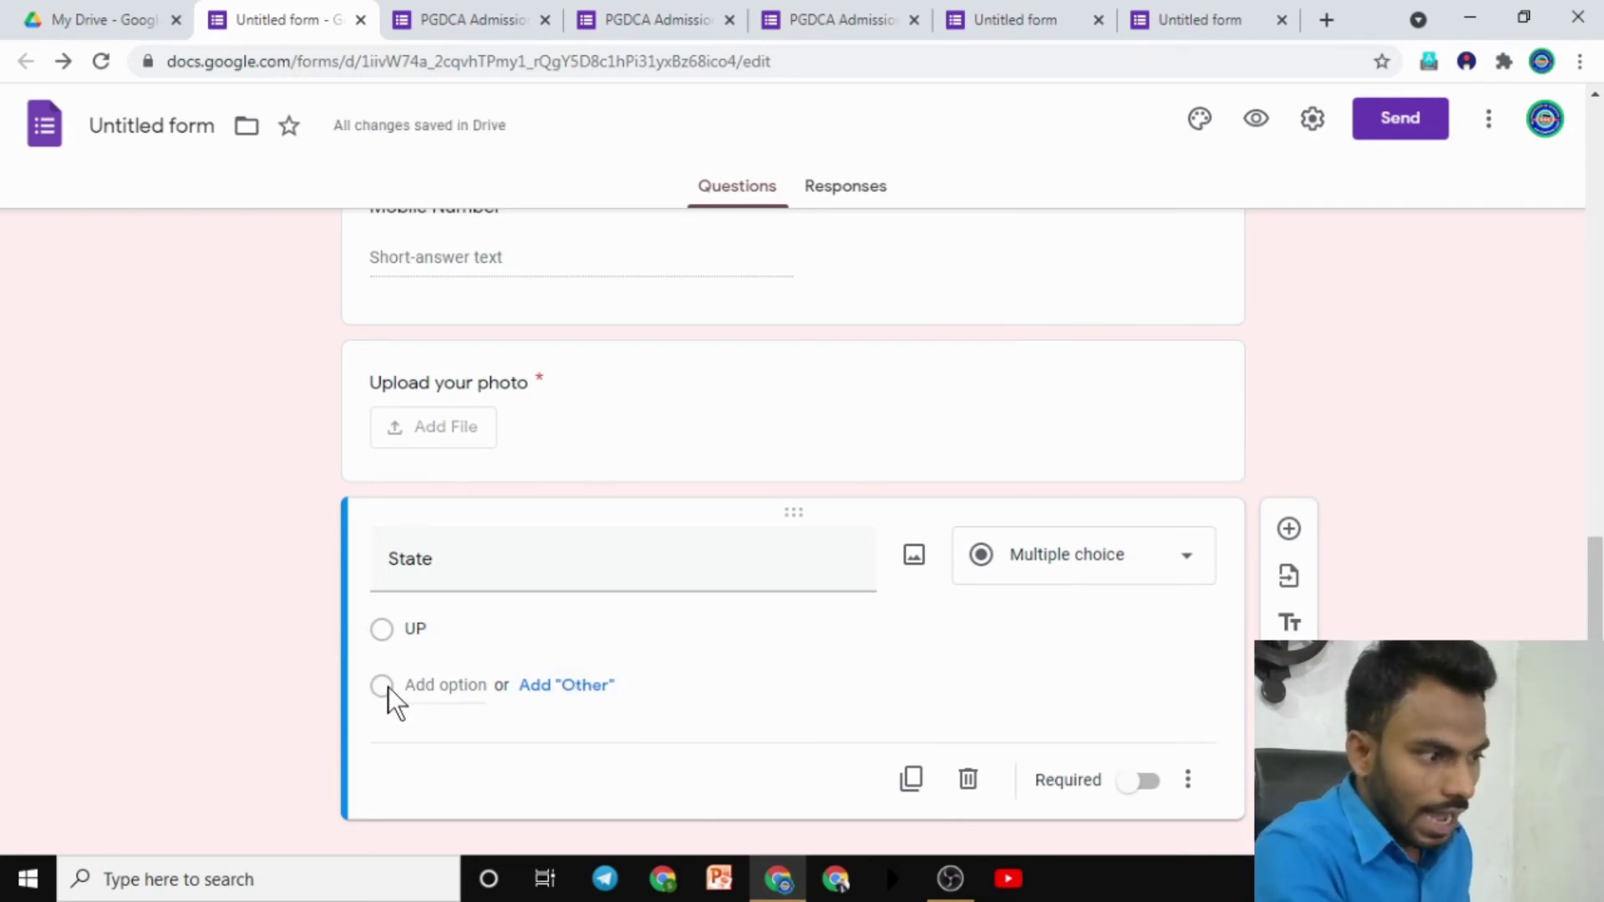
Step: Add an "Other" choice and a "Jharkhand" option to the new State question, and start a third option after Jharkhand
{"action": "left_click", "coordinate": [563, 692]}
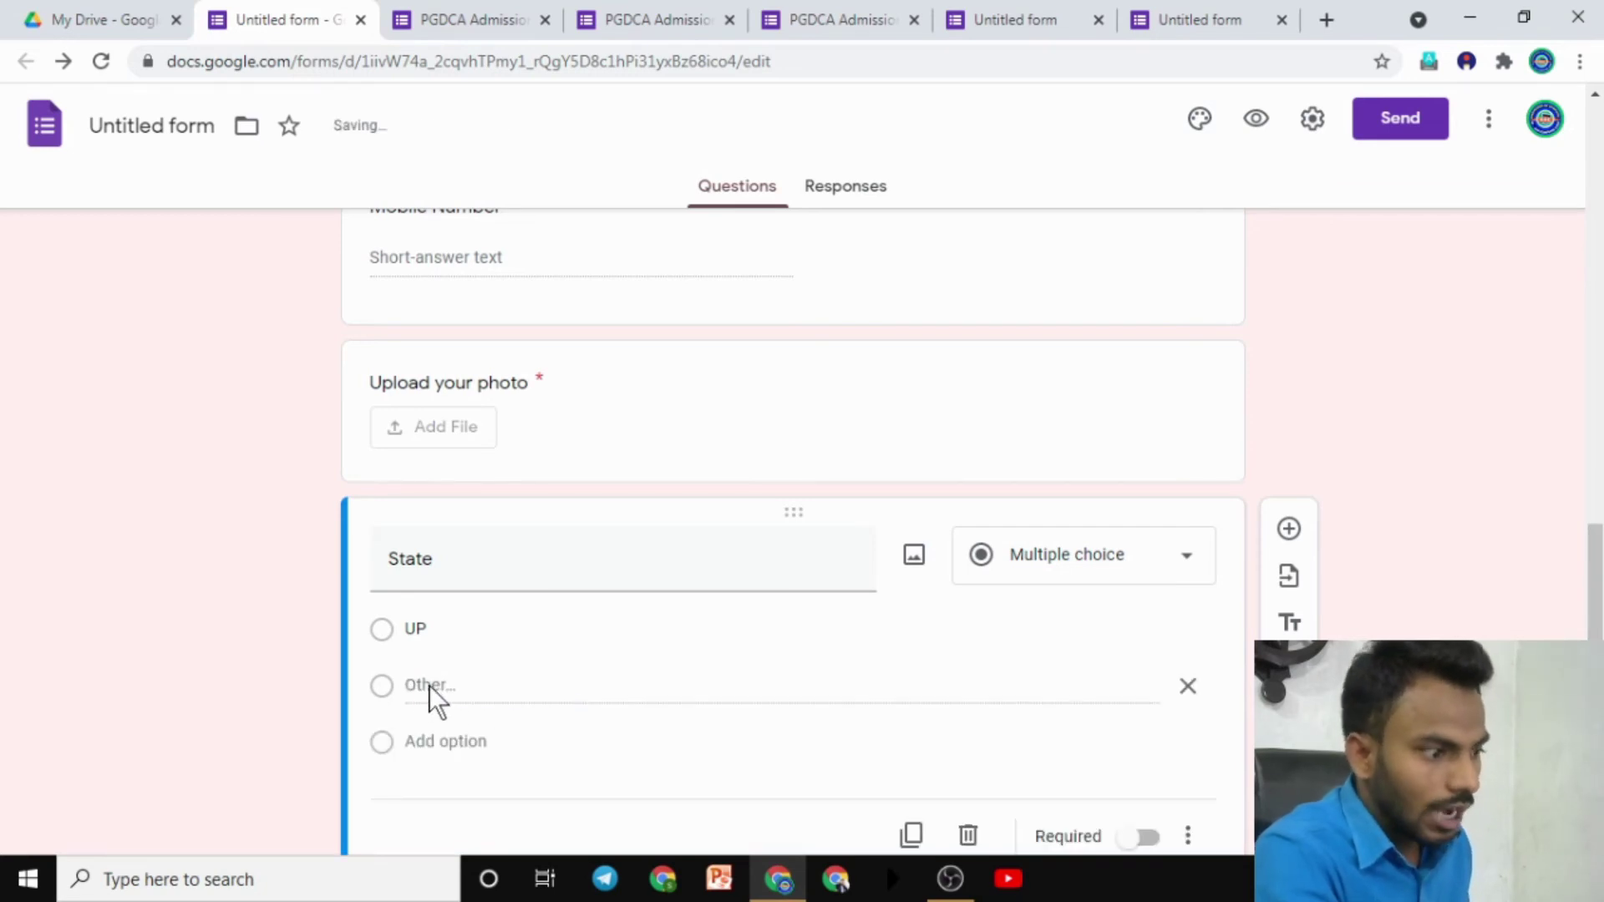
{"action": "left_click", "coordinate": [441, 742]}
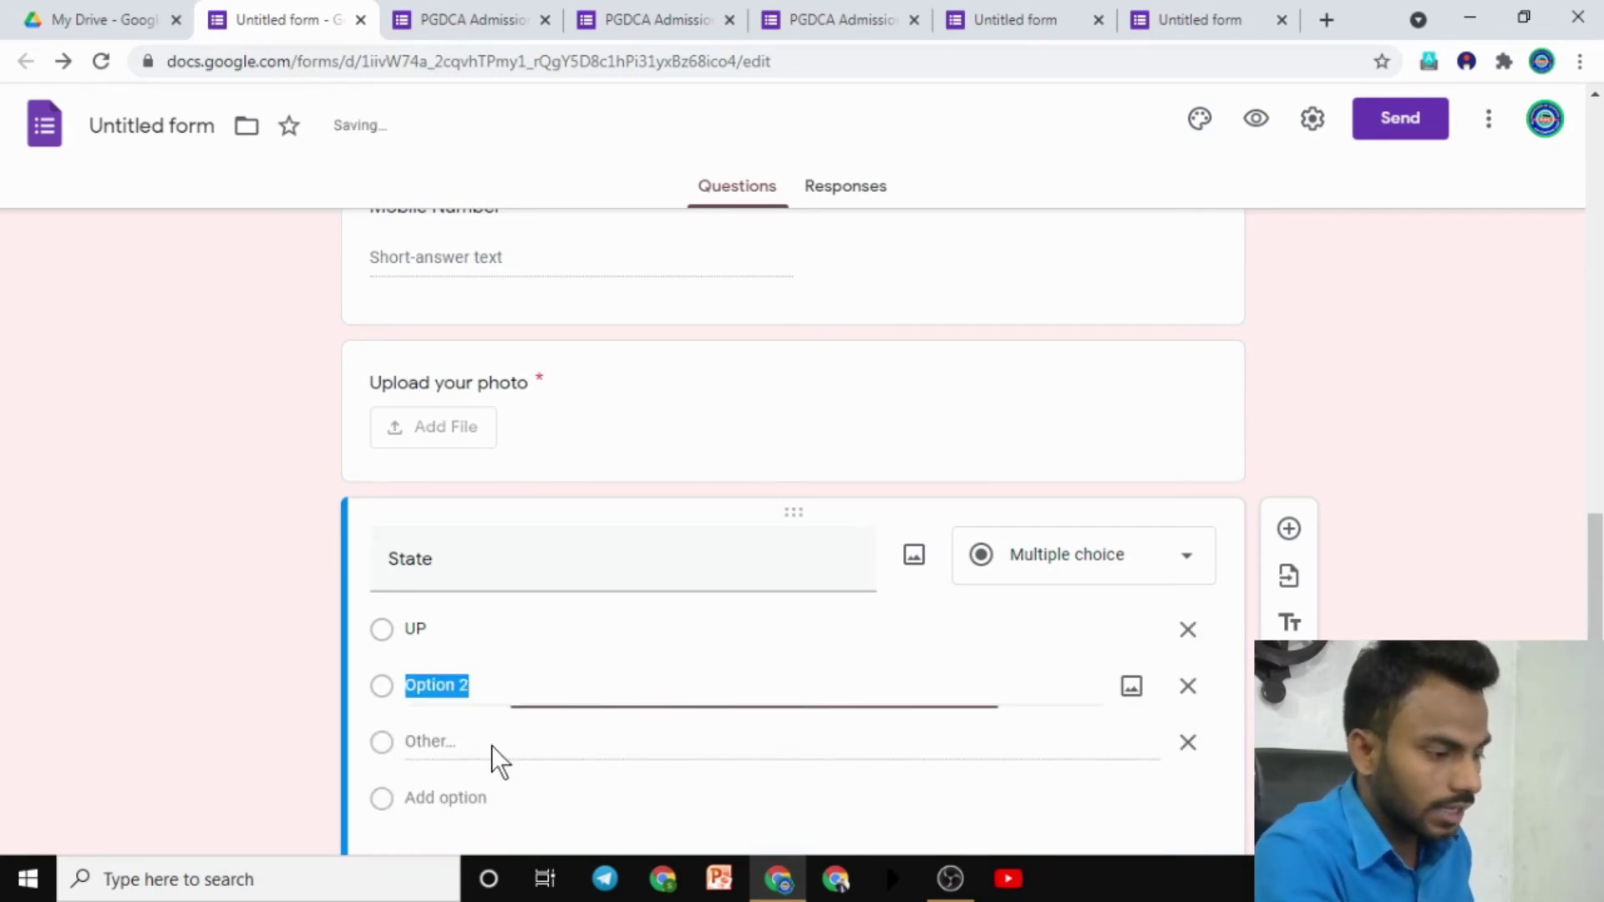
{"action": "type", "text": "jak"}
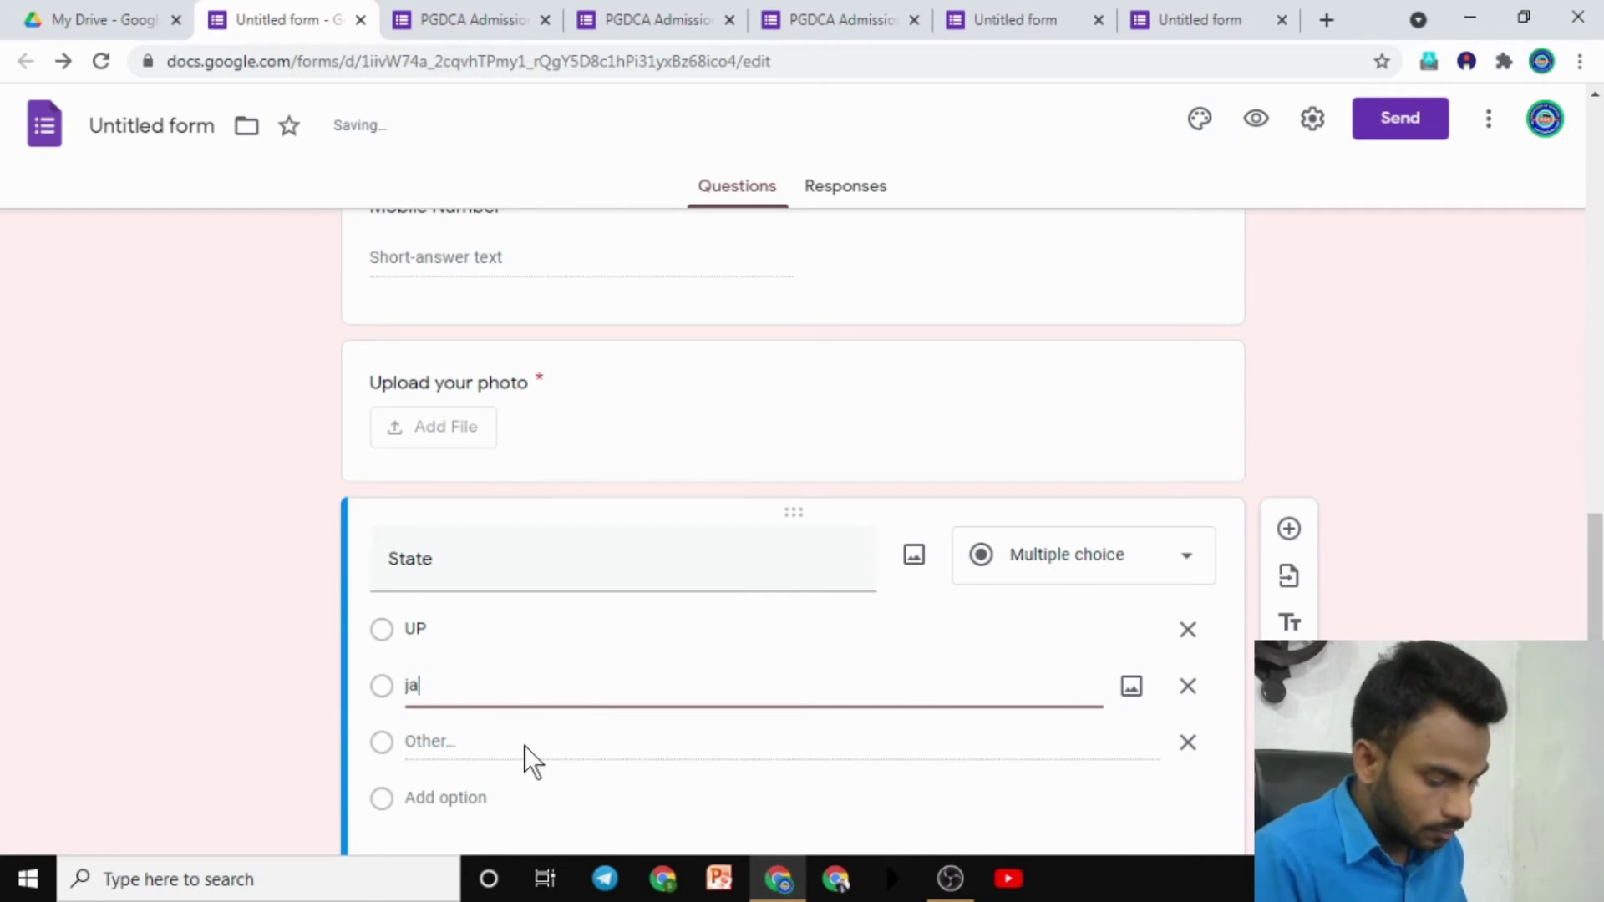
{"action": "key", "text": "BackSpace"}
{"action": "key", "text": "BackSpace"}
{"action": "key", "text": "BackSpace"}
{"action": "type", "text": "Jharklh"}
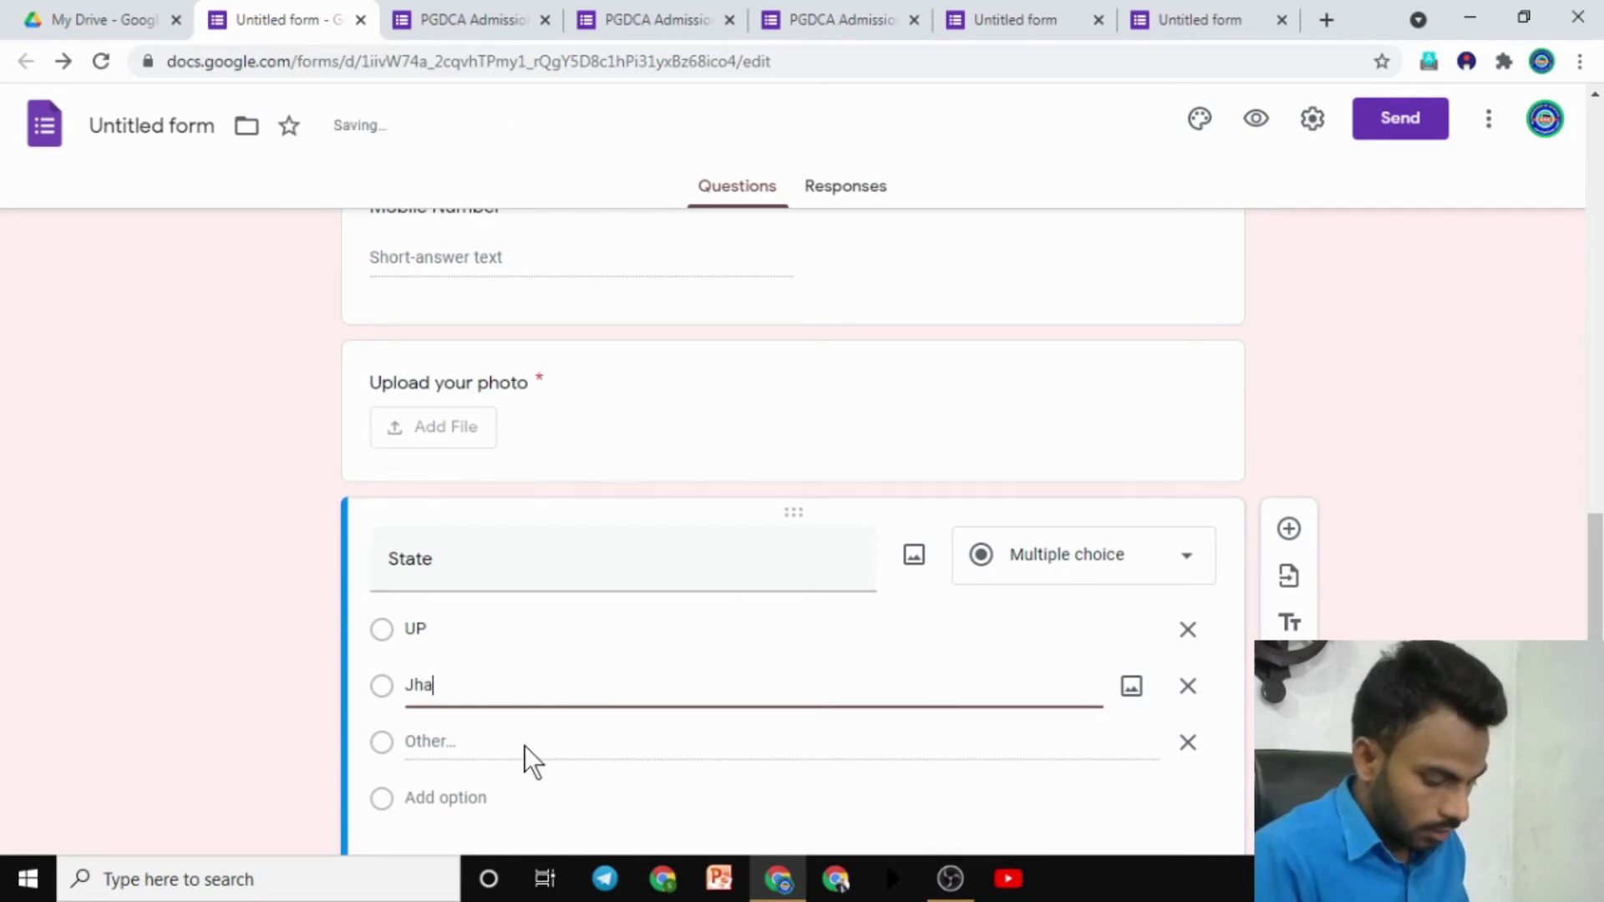
{"action": "key", "text": "BackSpace"}
{"action": "key", "text": "BackSpace"}
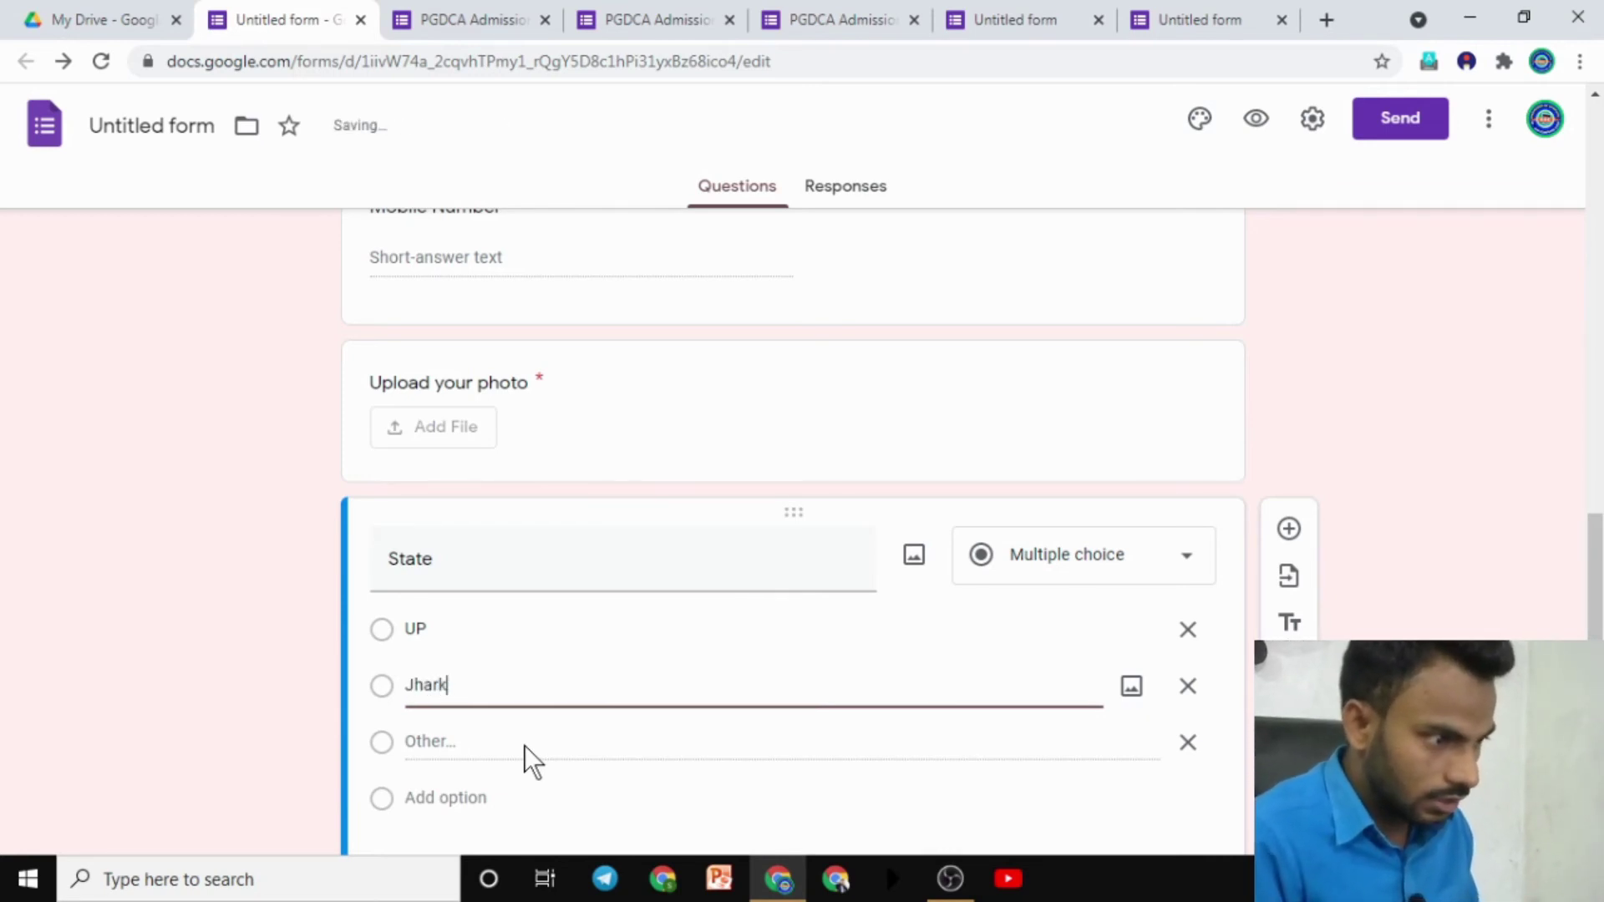
{"action": "type", "text": "hand"}
{"action": "key", "text": "BackSpace"}
{"action": "key", "text": "BackSpace"}
{"action": "key", "text": "BackSpace"}
{"action": "key", "text": "BackSpace"}
{"action": "key", "text": "BackSpace"}
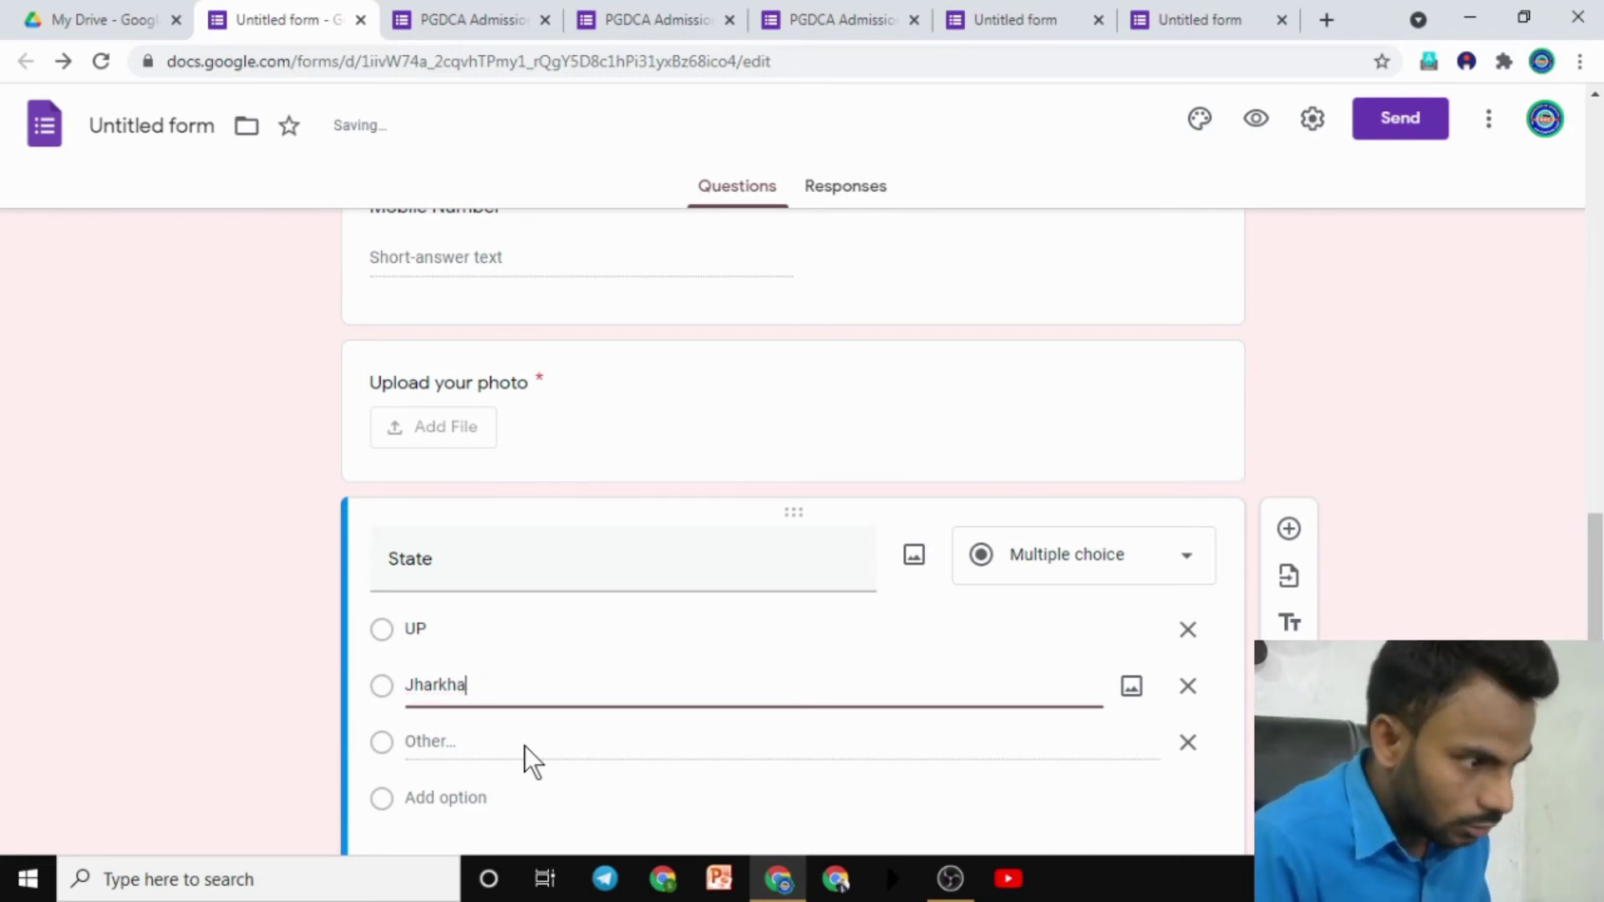
{"action": "type", "text": "khand"}
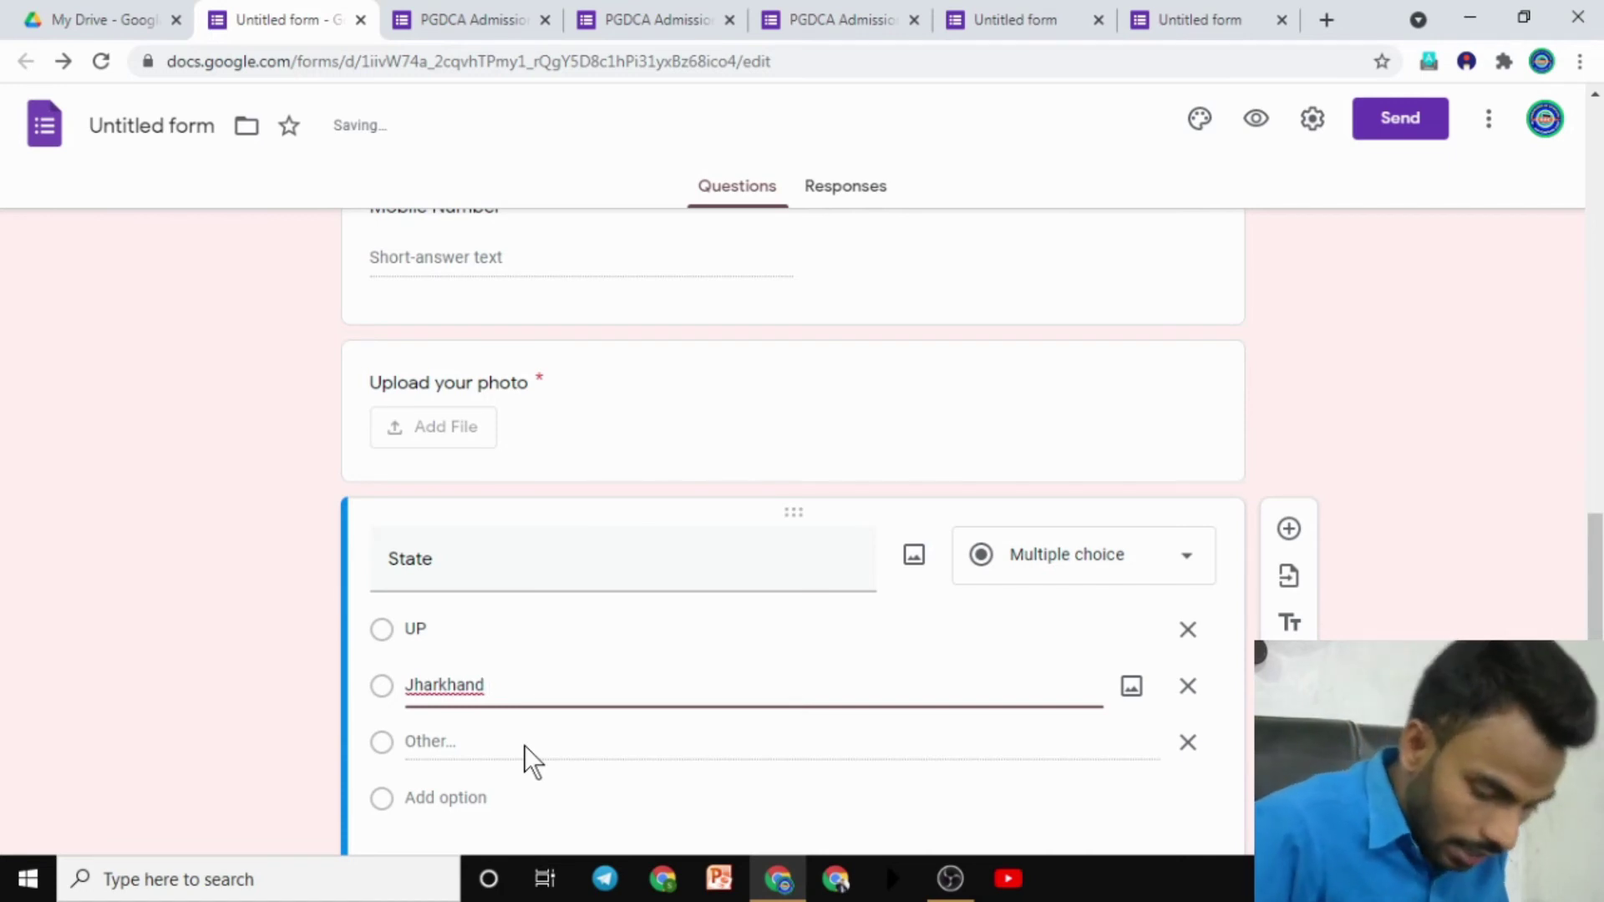
{"action": "key", "text": "Return"}
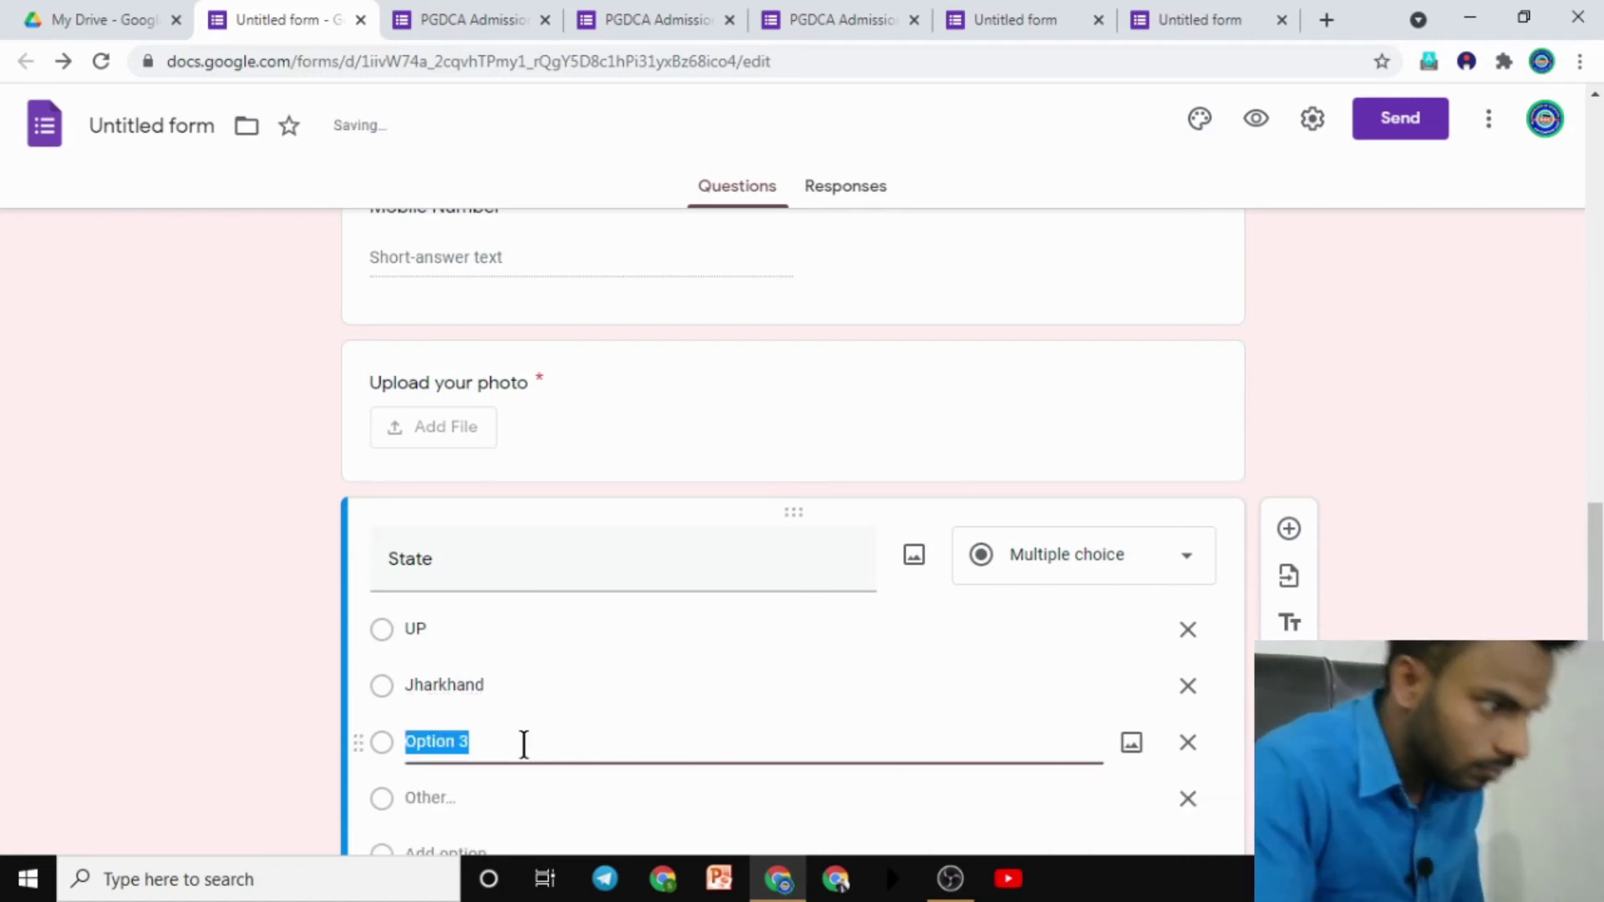
Step: Name the State question's third option "Bihar" and add a fourth option "MP"
{"action": "scroll", "coordinate": [548, 724], "scroll_direction": "down", "scroll_amount": 2}
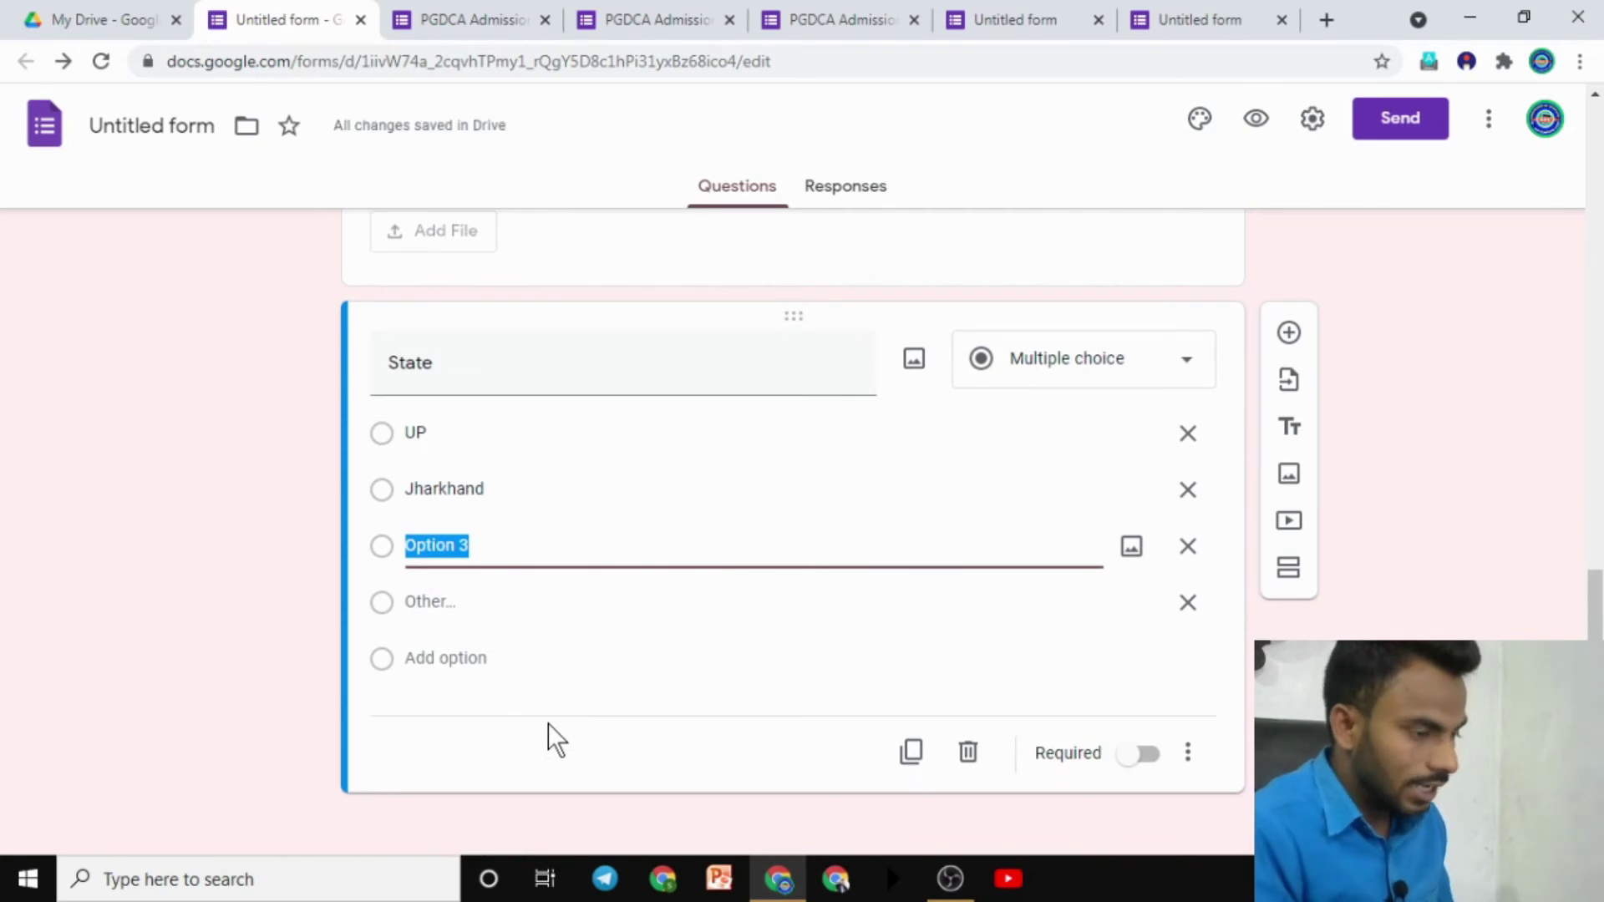
{"action": "type", "text": "Bihar"}
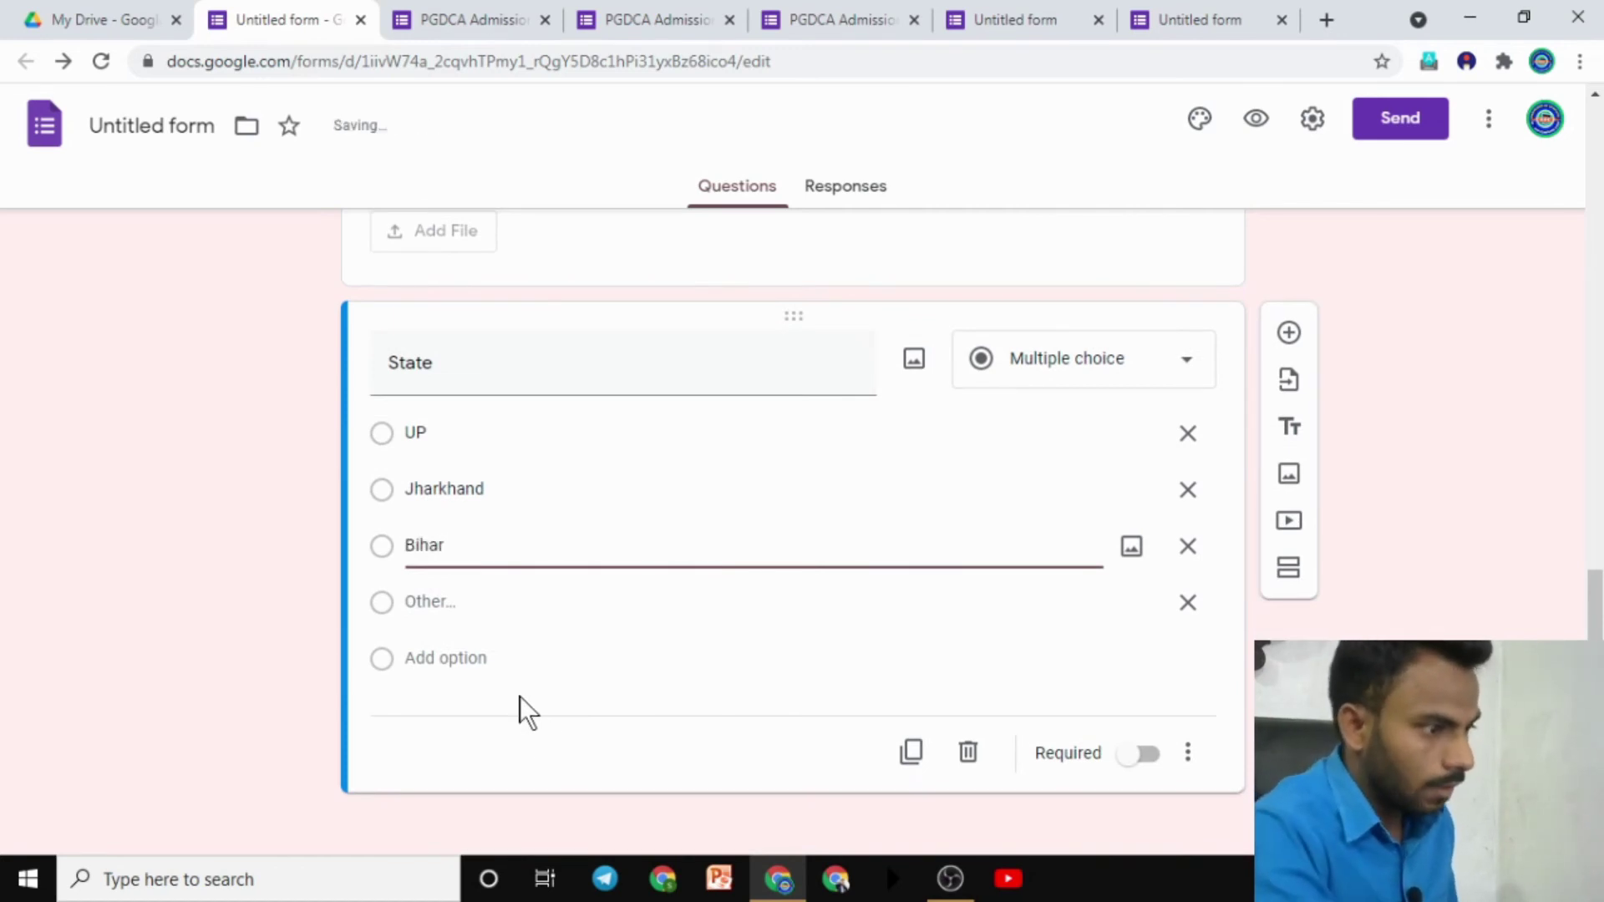
{"action": "left_click", "coordinate": [428, 604]}
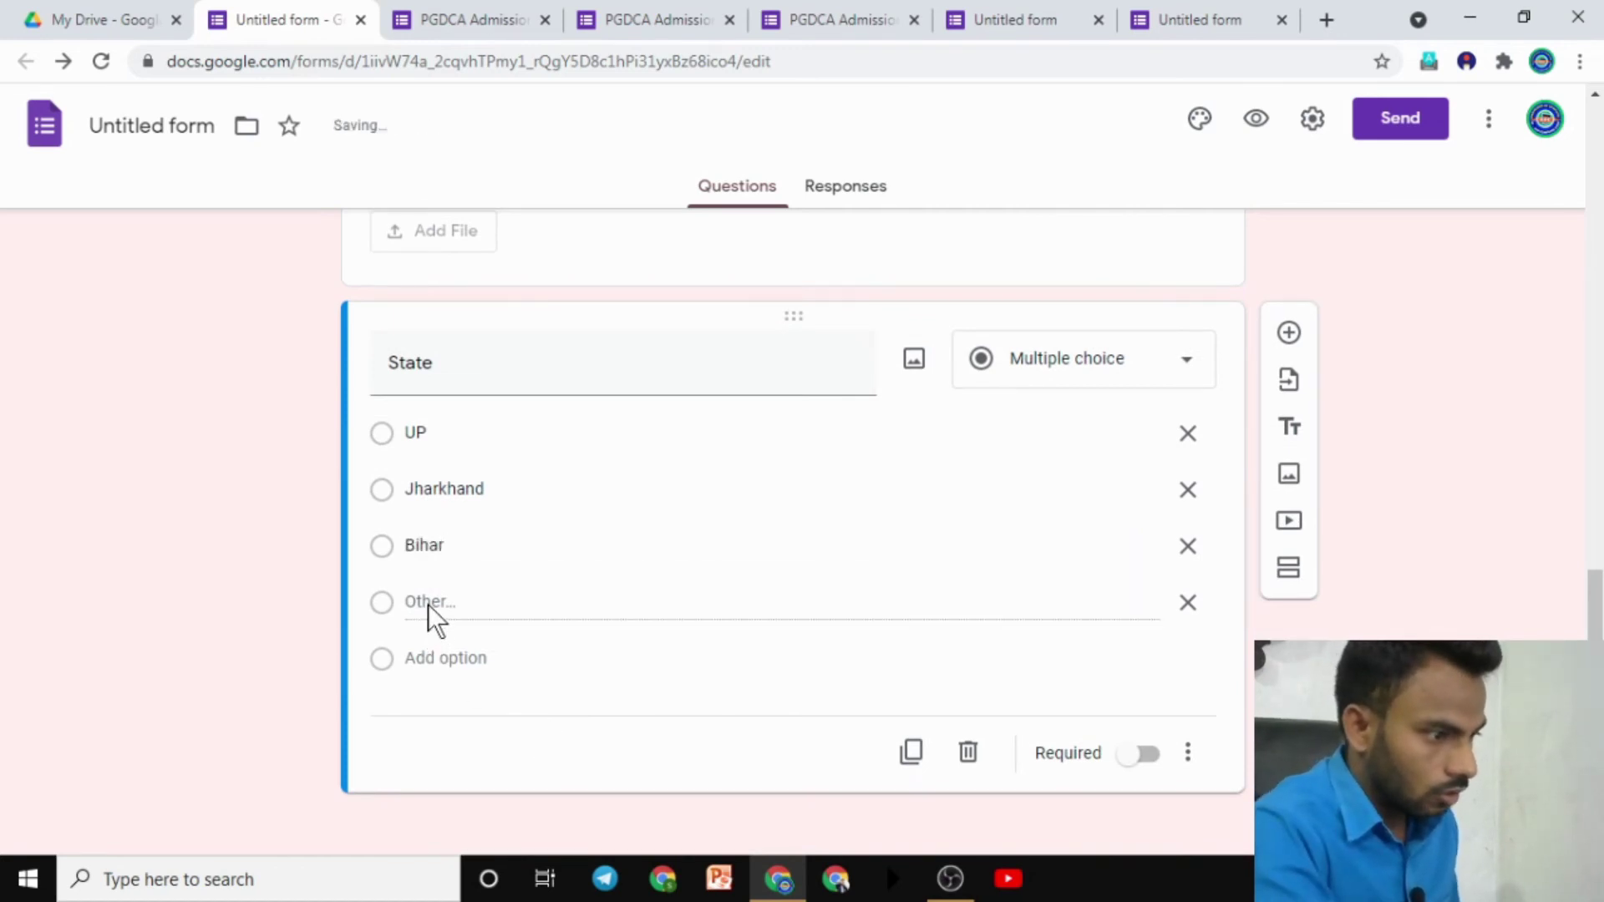
{"action": "left_click", "coordinate": [444, 657]}
{"action": "type", "text": "MP"}
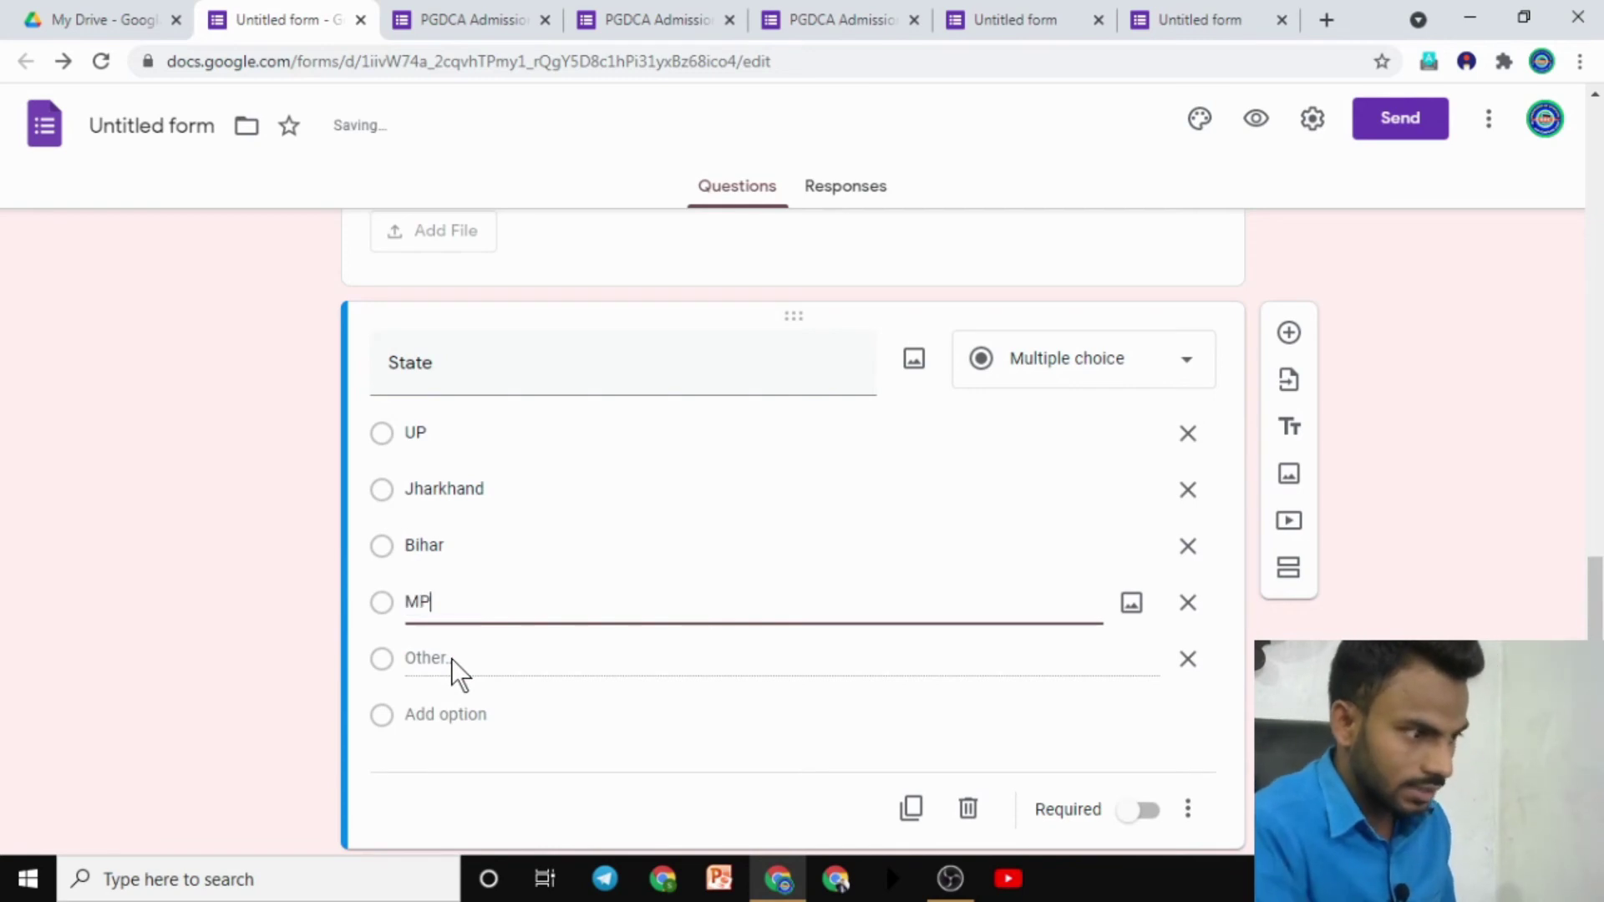
{"action": "left_click", "coordinate": [371, 636]}
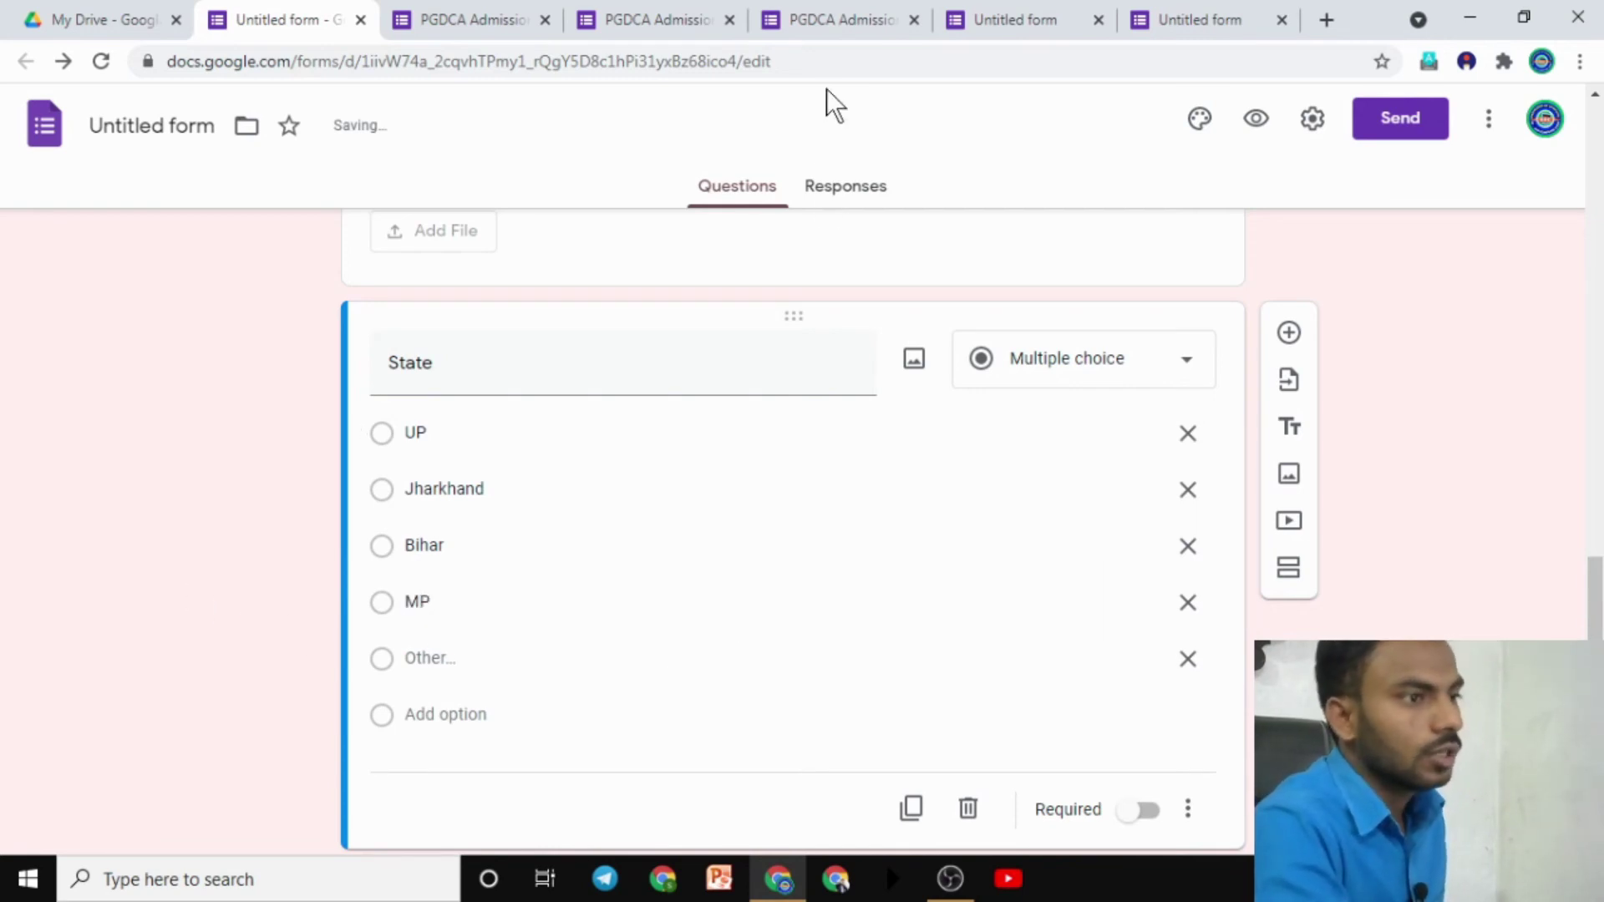
Step: Preview the form and test the multiple-choice State question by choosing UP, Bihar, MP and Other, comparing it with the short-answer State question
{"action": "left_click", "coordinate": [1256, 123]}
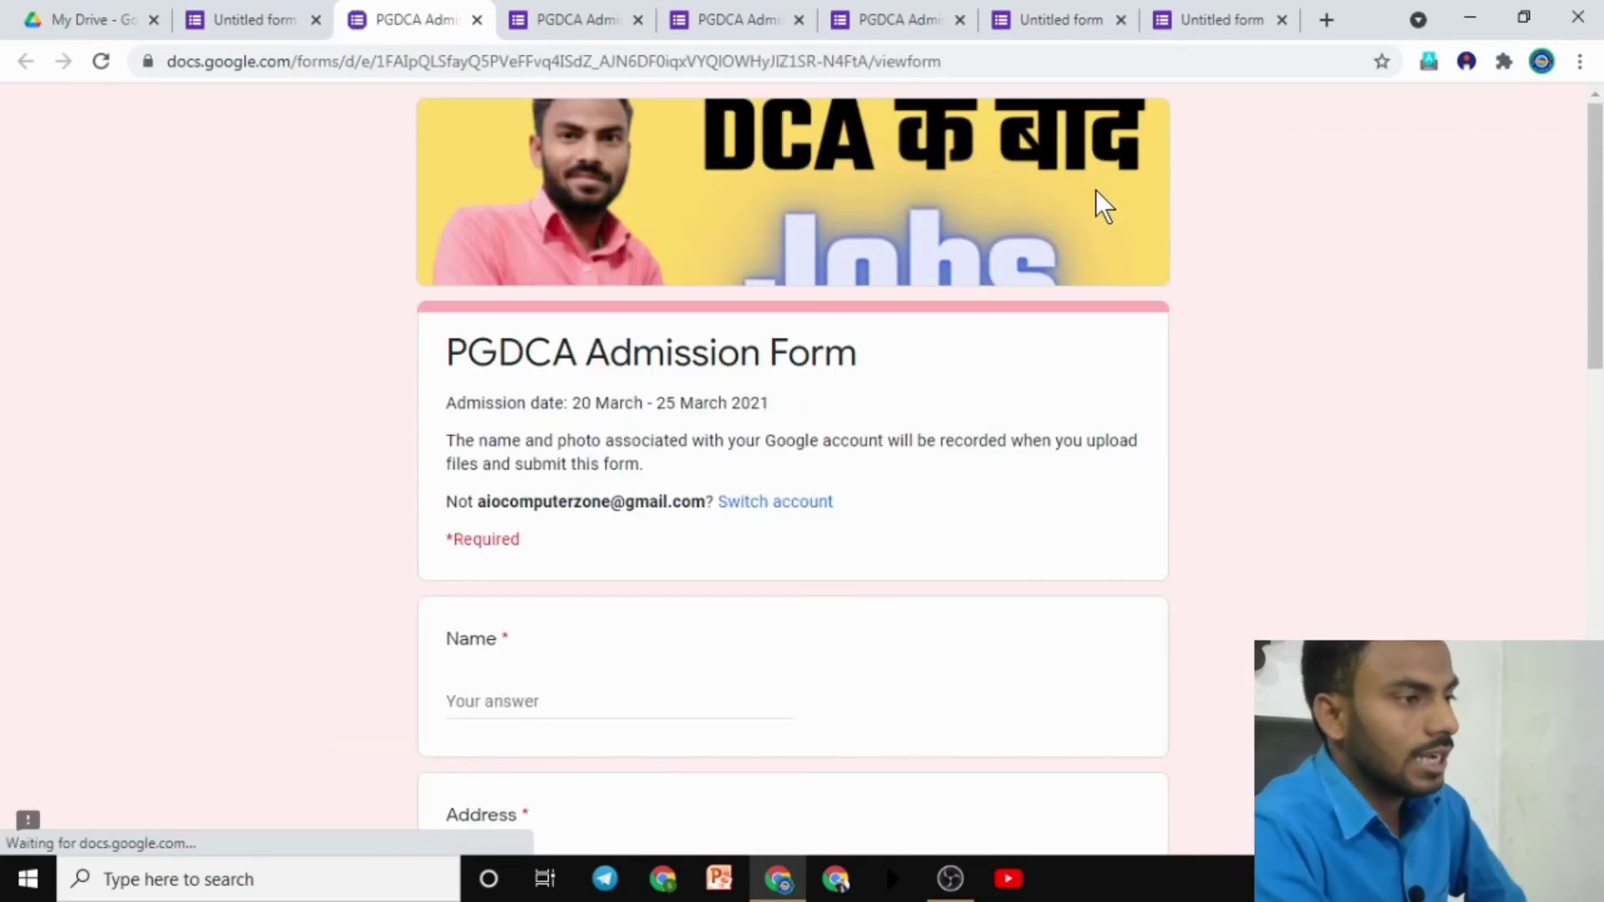
{"action": "scroll", "coordinate": [825, 383], "scroll_direction": "down", "scroll_amount": 7}
{"action": "scroll", "coordinate": [792, 442], "scroll_direction": "down", "scroll_amount": 9}
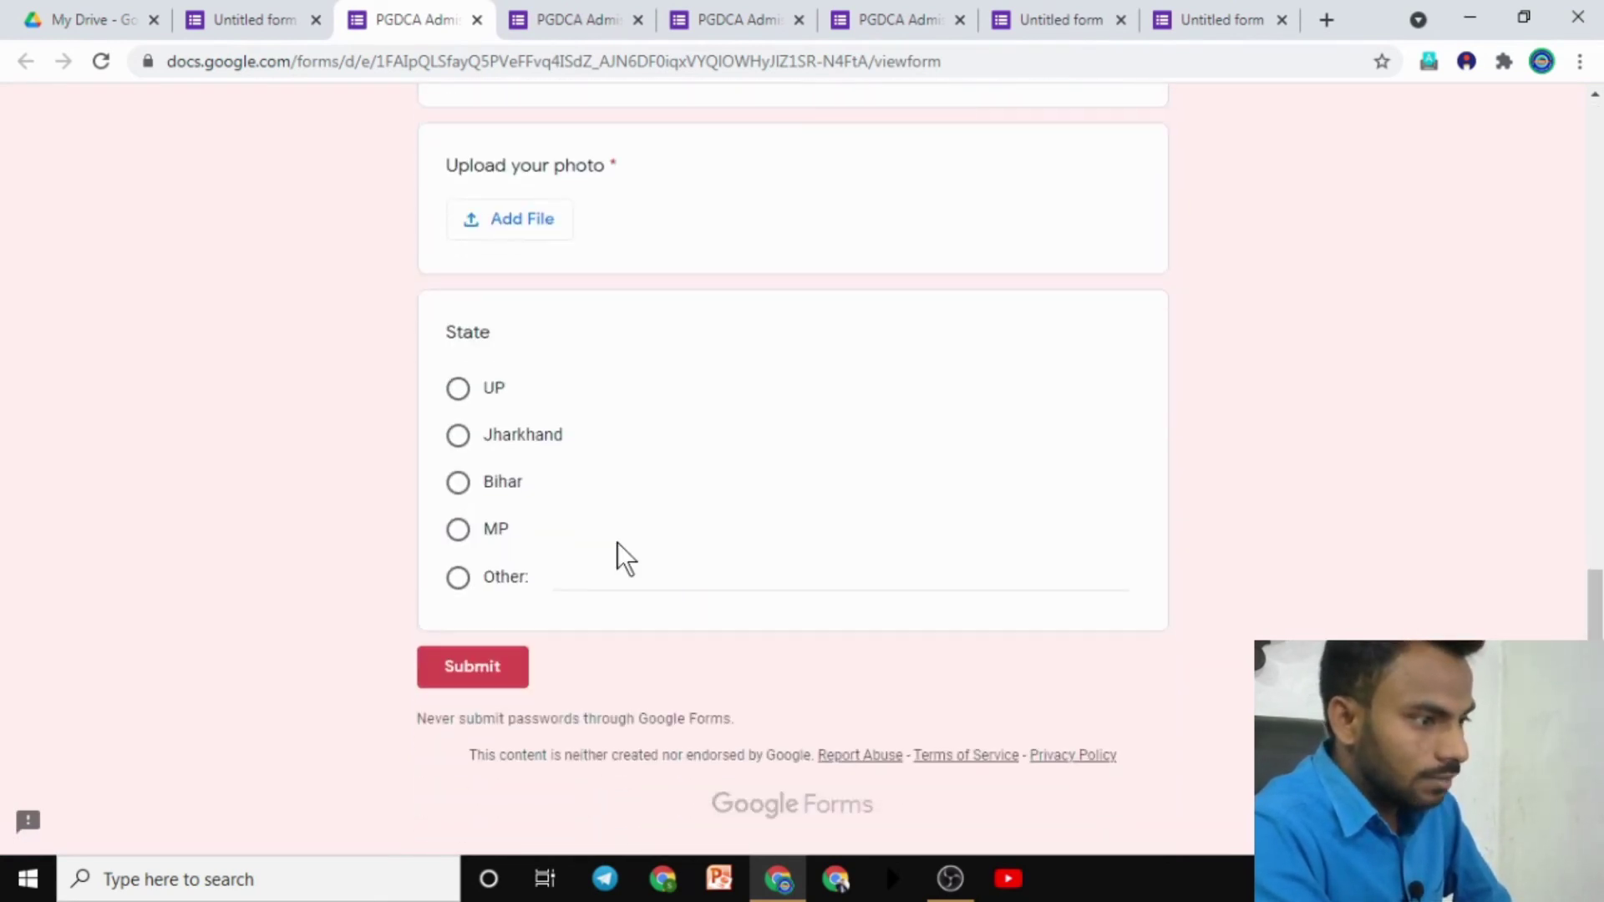
{"action": "left_click", "coordinate": [458, 391]}
{"action": "left_click", "coordinate": [460, 486]}
{"action": "left_click", "coordinate": [462, 531]}
{"action": "left_click", "coordinate": [459, 578]}
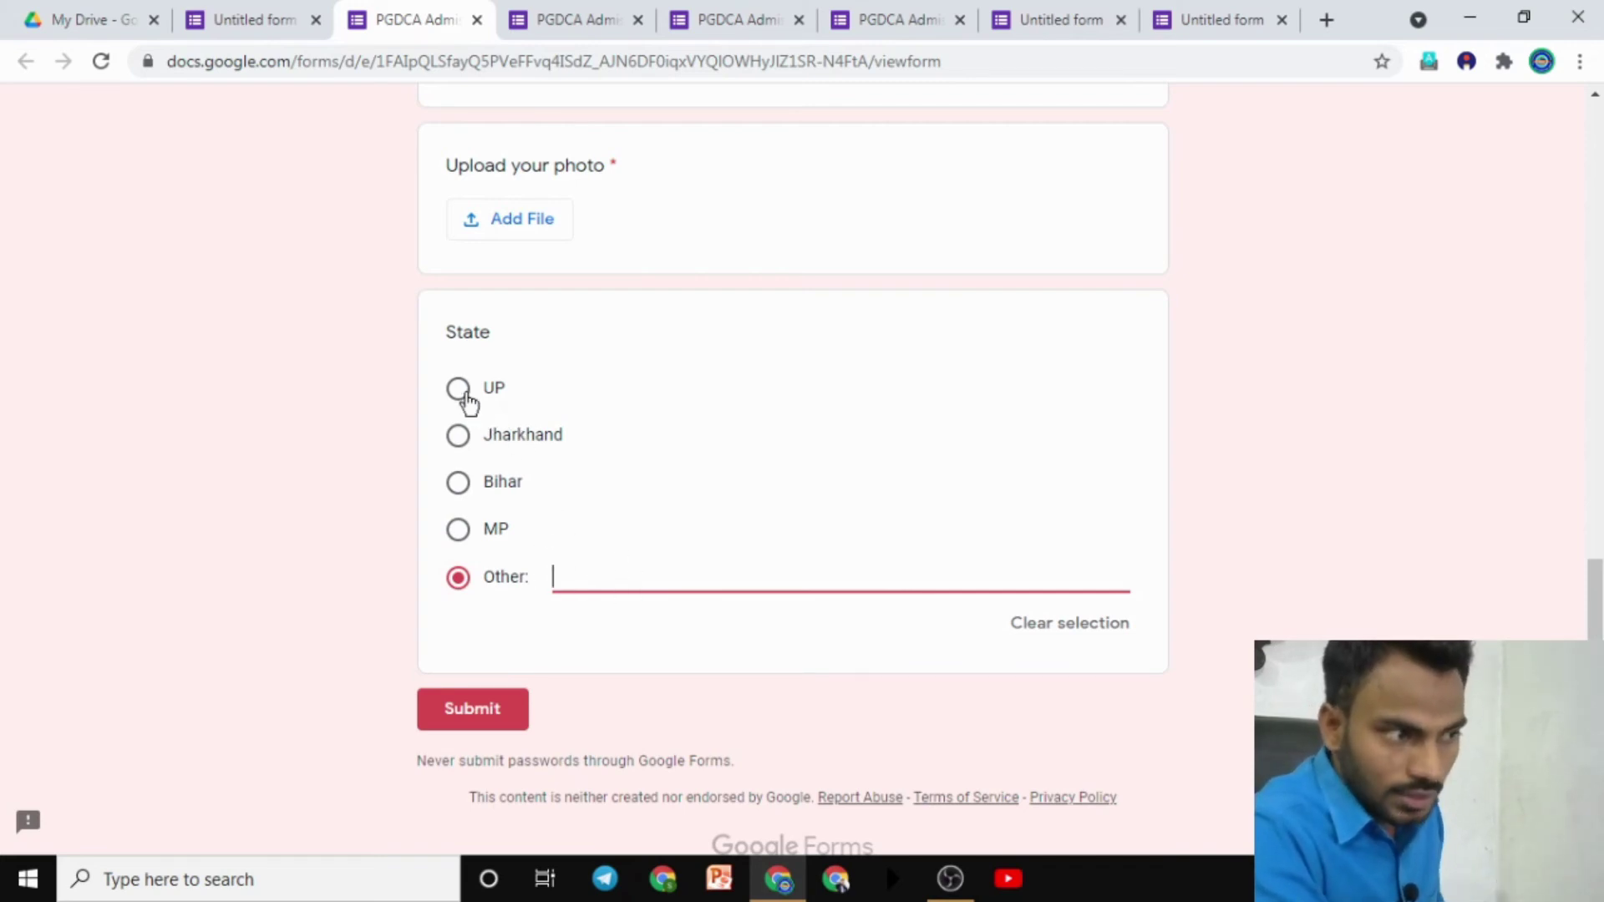
{"action": "scroll", "coordinate": [498, 416], "scroll_direction": "up", "scroll_amount": 3}
{"action": "scroll", "coordinate": [498, 416], "scroll_direction": "up", "scroll_amount": 4}
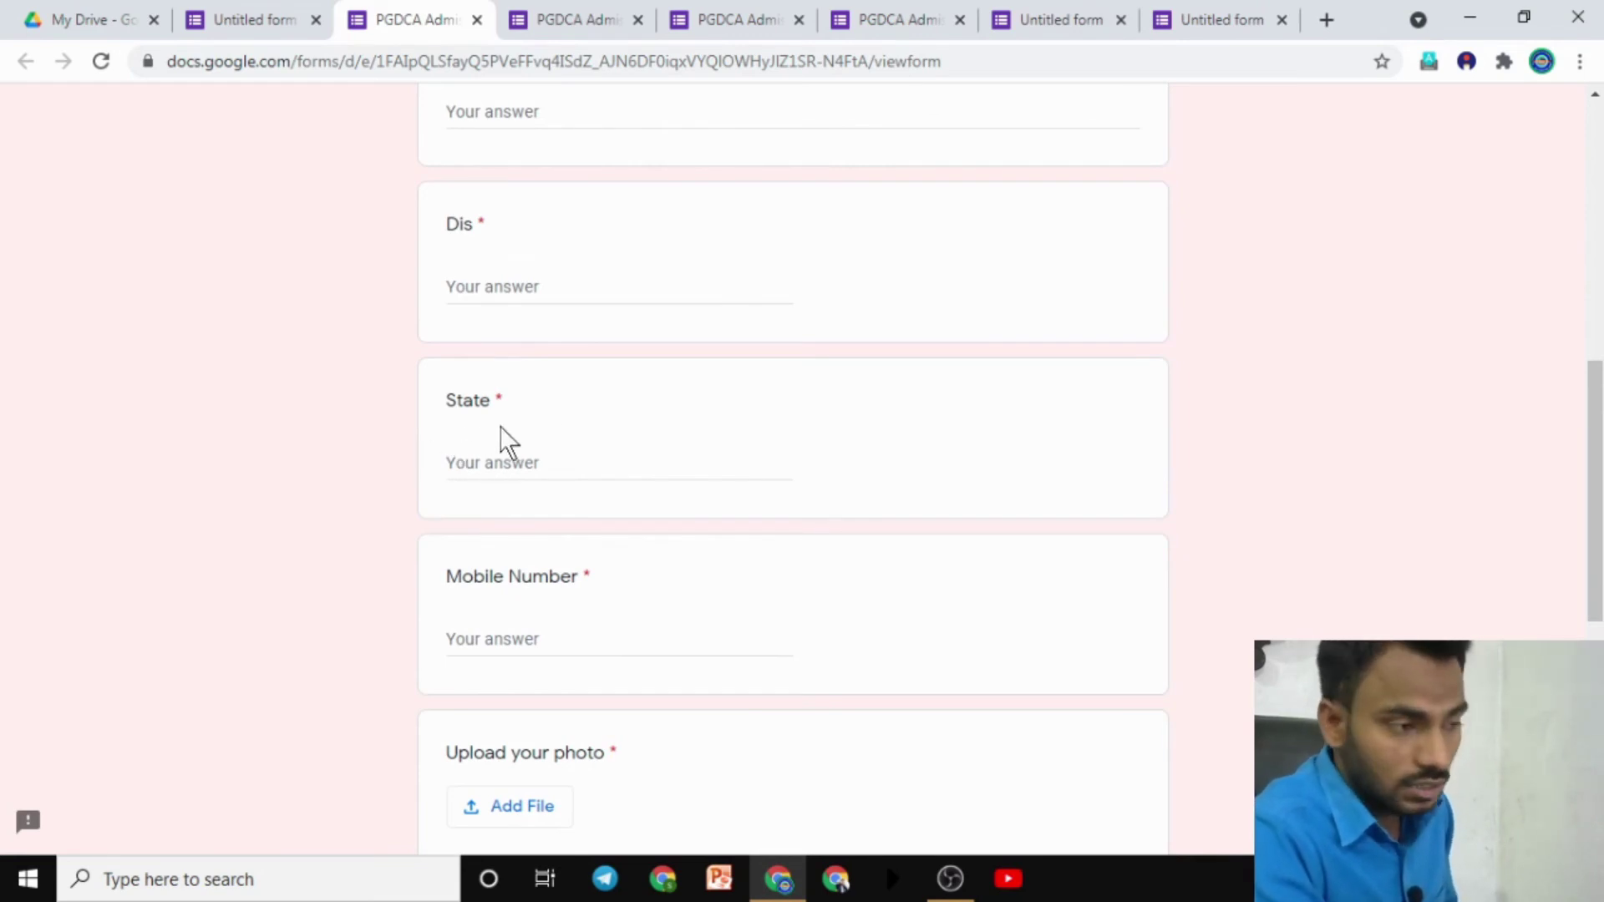
{"action": "scroll", "coordinate": [502, 428], "scroll_direction": "down", "scroll_amount": 7}
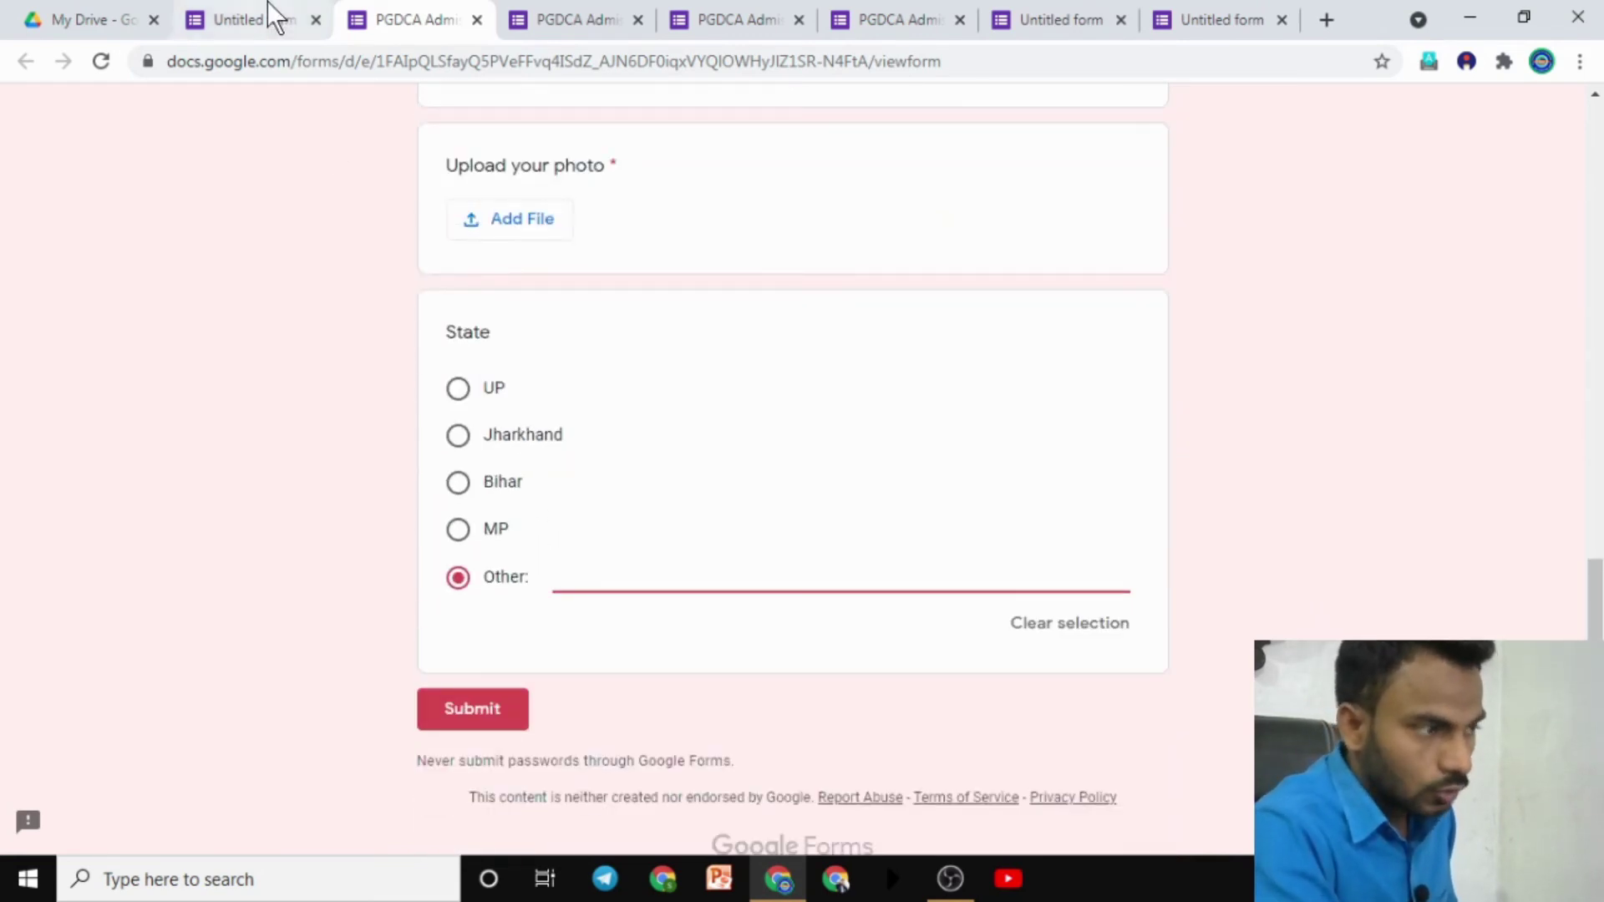
Step: Return to the form editor and change the multiple-choice State question to the Drop-down type
{"action": "left_click", "coordinate": [251, 19]}
{"action": "scroll", "coordinate": [1052, 476], "scroll_direction": "down", "scroll_amount": 1}
{"action": "scroll", "coordinate": [866, 479], "scroll_direction": "up", "scroll_amount": 2}
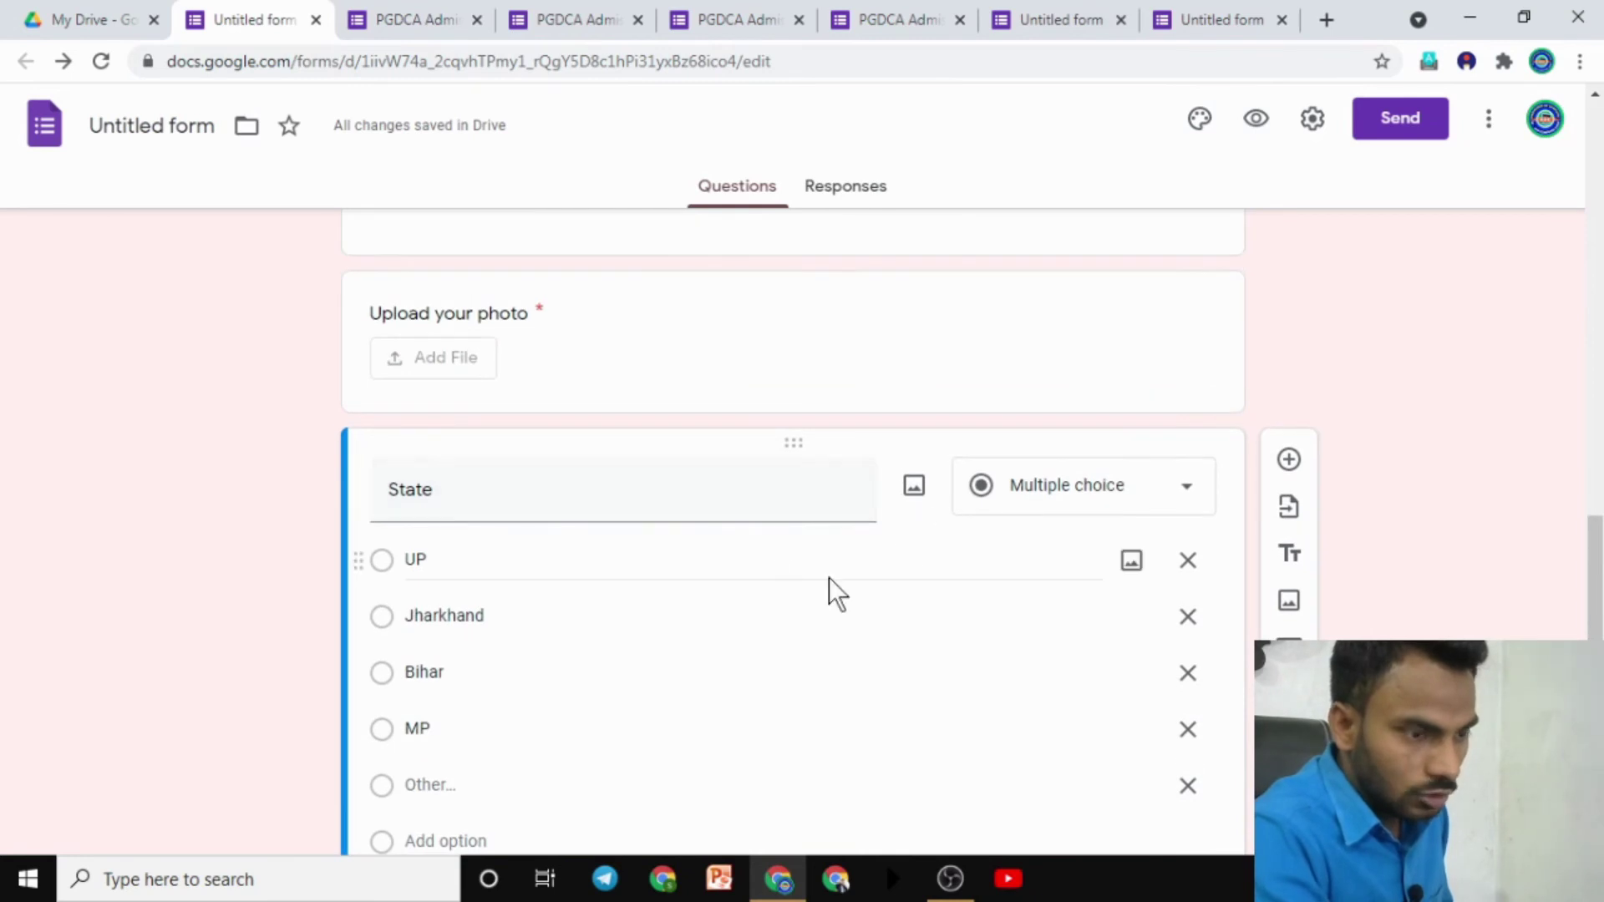
{"action": "left_click", "coordinate": [1069, 499]}
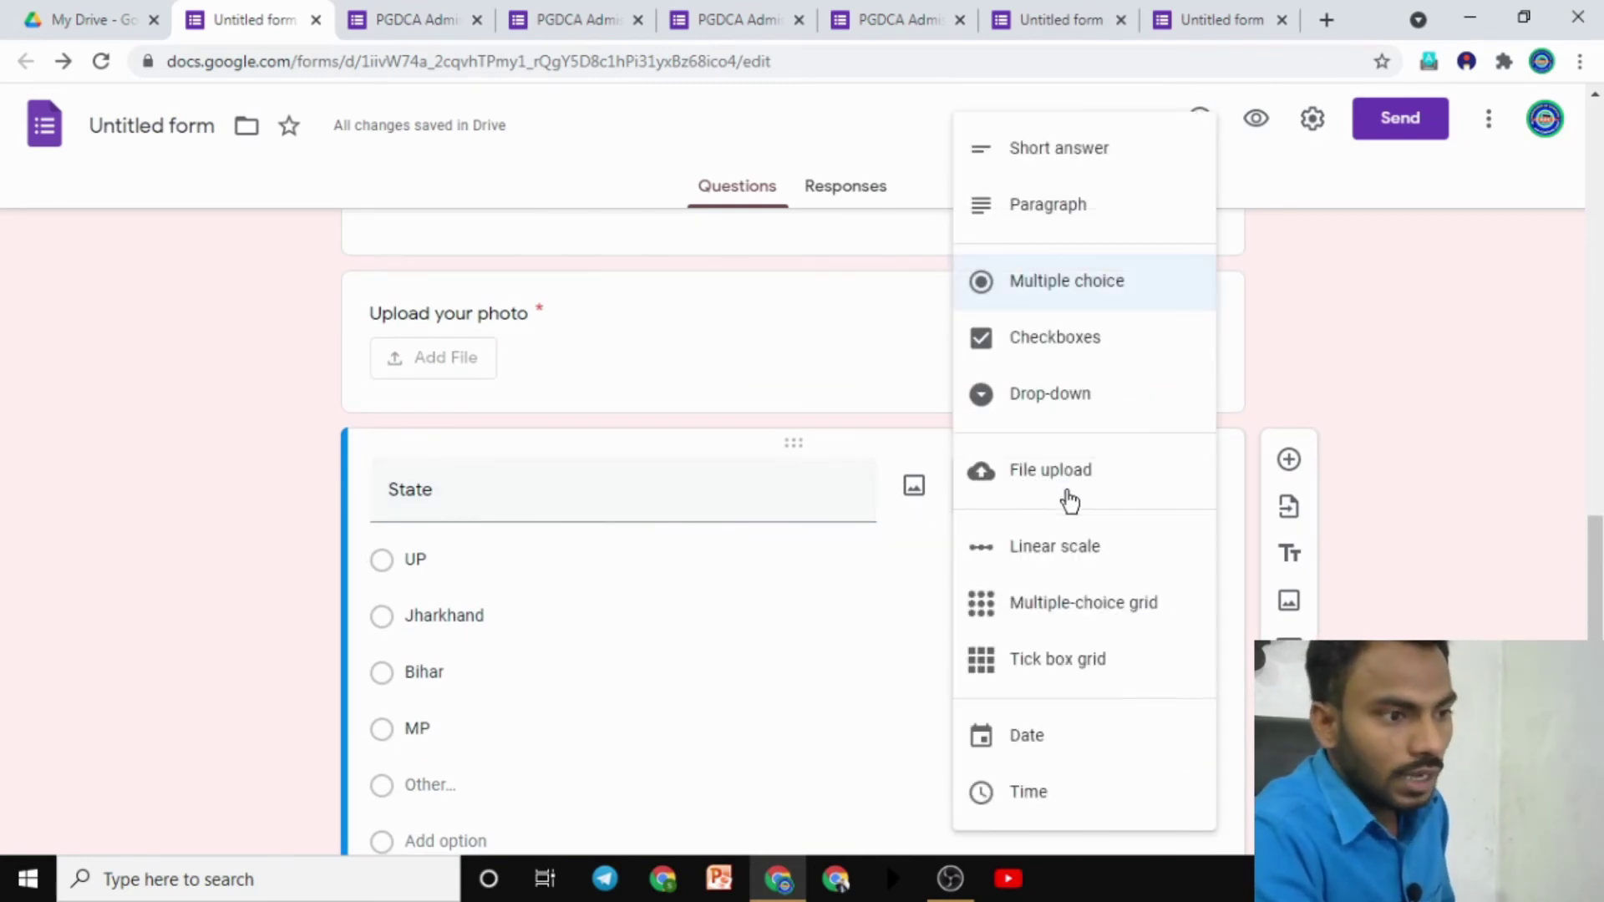
{"action": "left_click", "coordinate": [1042, 397]}
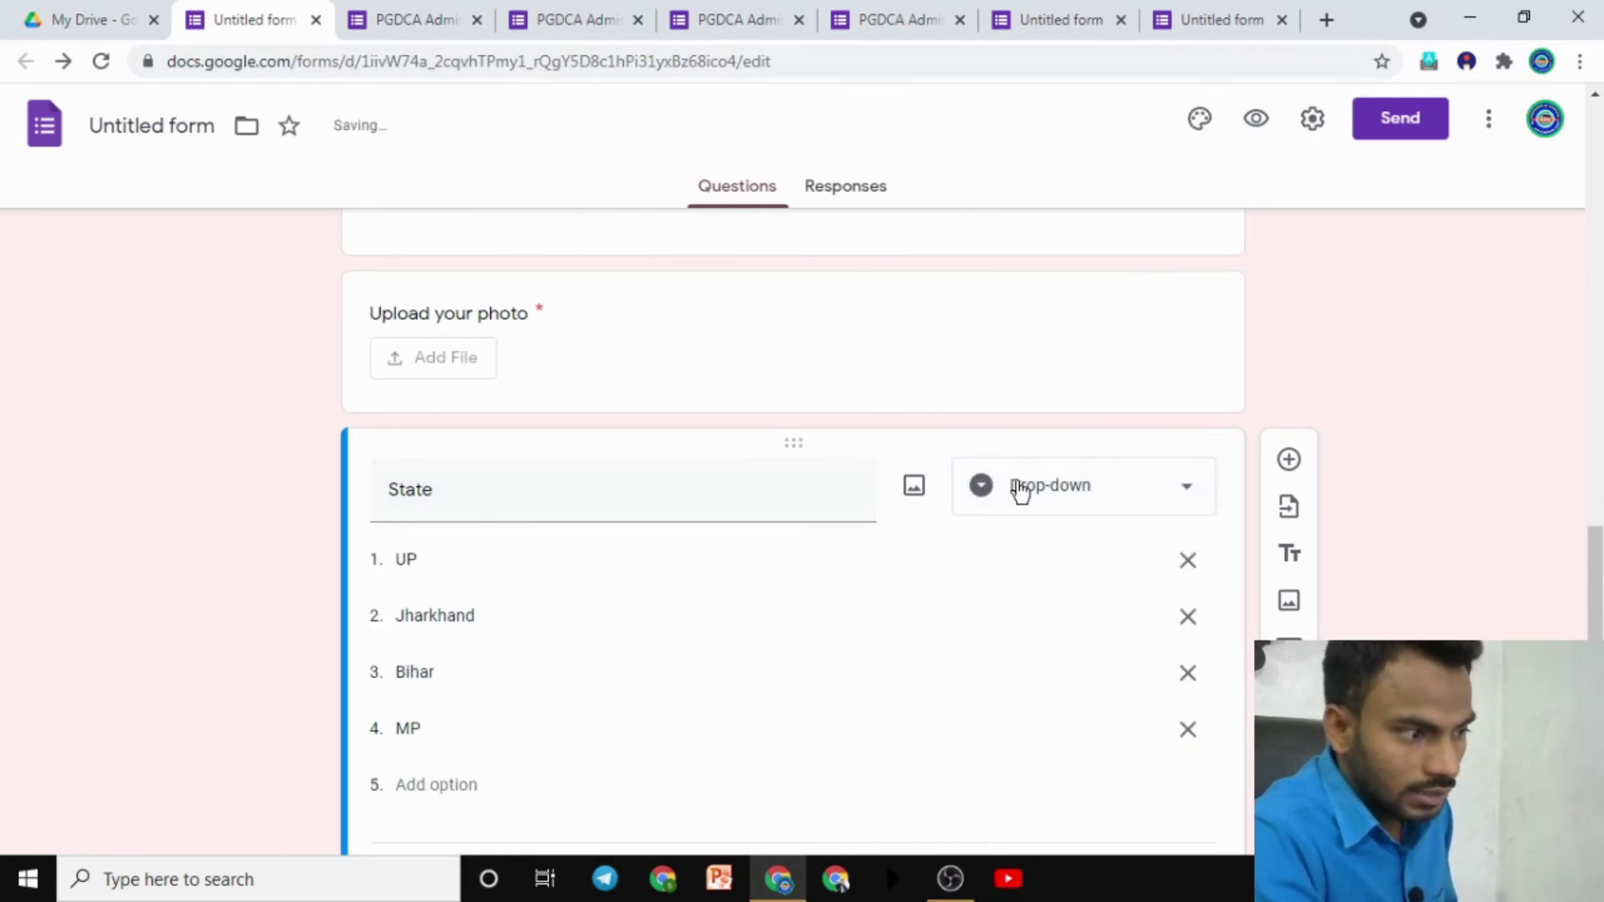
Step: Preview the form and expand the State drop-down to view its choices without selecting one
{"action": "left_click", "coordinate": [1255, 120]}
{"action": "scroll", "coordinate": [666, 444], "scroll_direction": "down", "scroll_amount": 8}
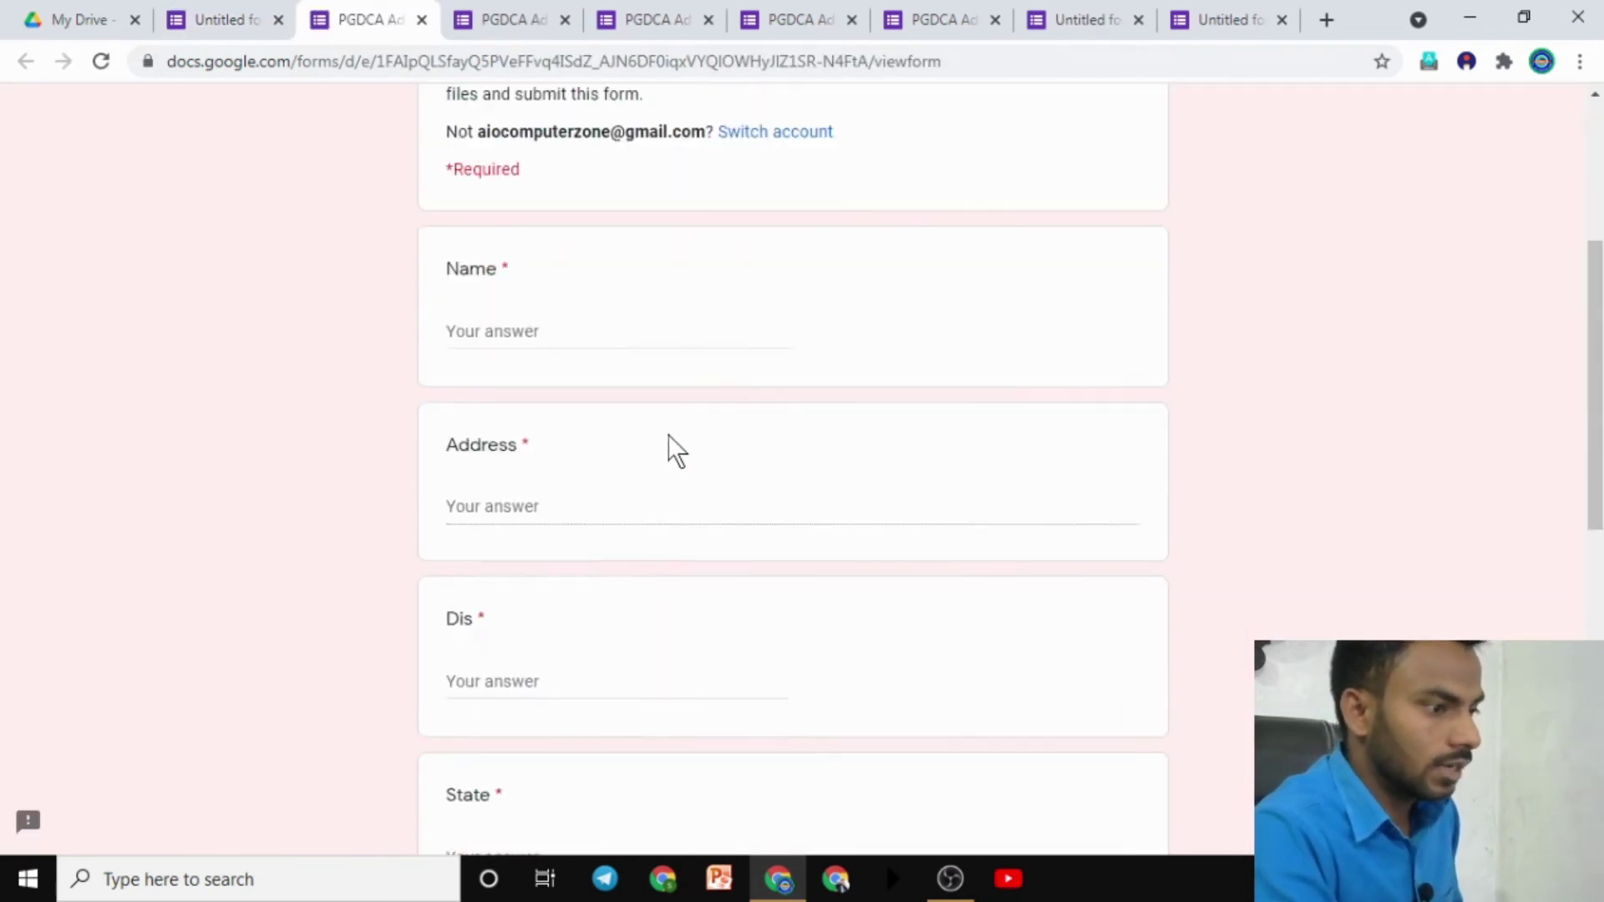
{"action": "scroll", "coordinate": [667, 479], "scroll_direction": "down", "scroll_amount": 5}
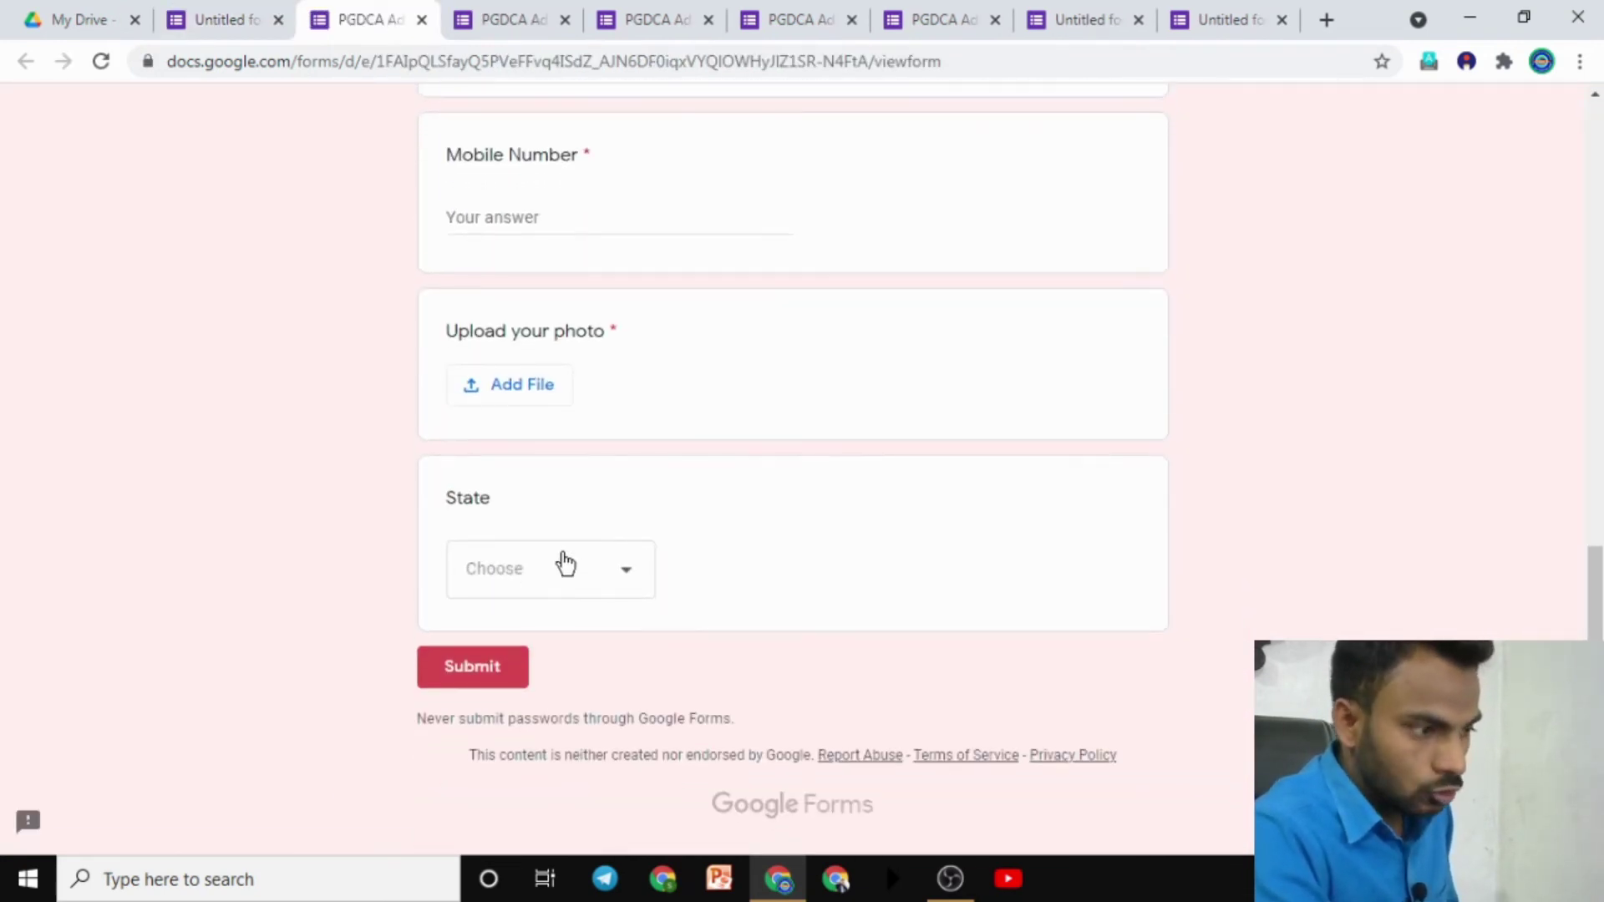
{"action": "left_click", "coordinate": [587, 574]}
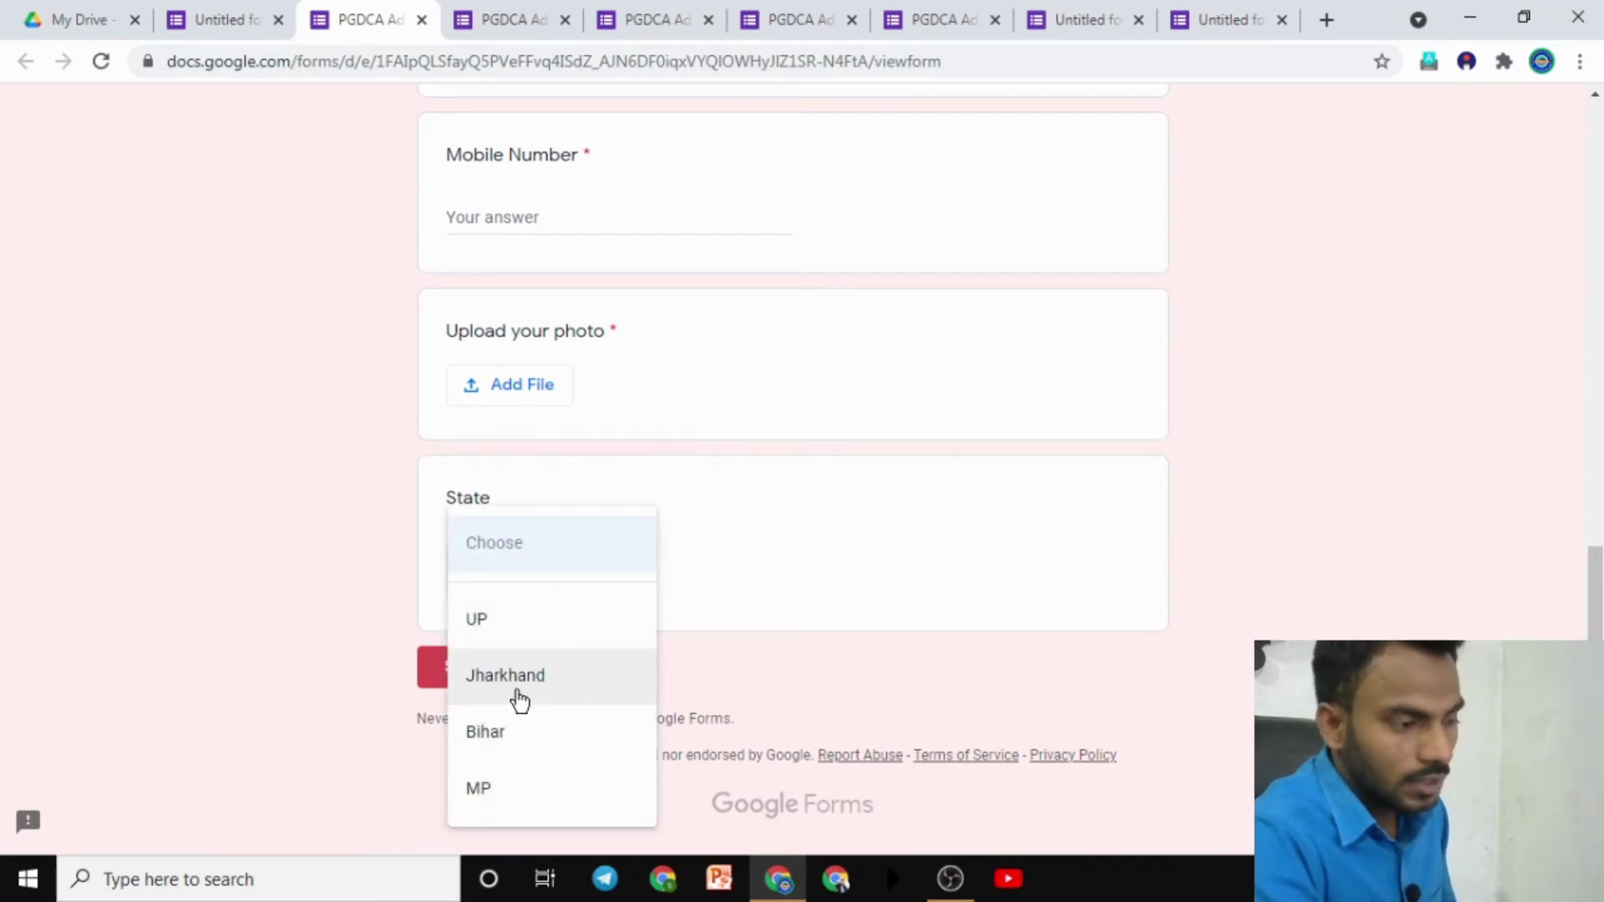
{"action": "left_click", "coordinate": [248, 383]}
Step: Return to the form editor and change the drop-down State question to the Checkboxes type
{"action": "left_click", "coordinate": [218, 20]}
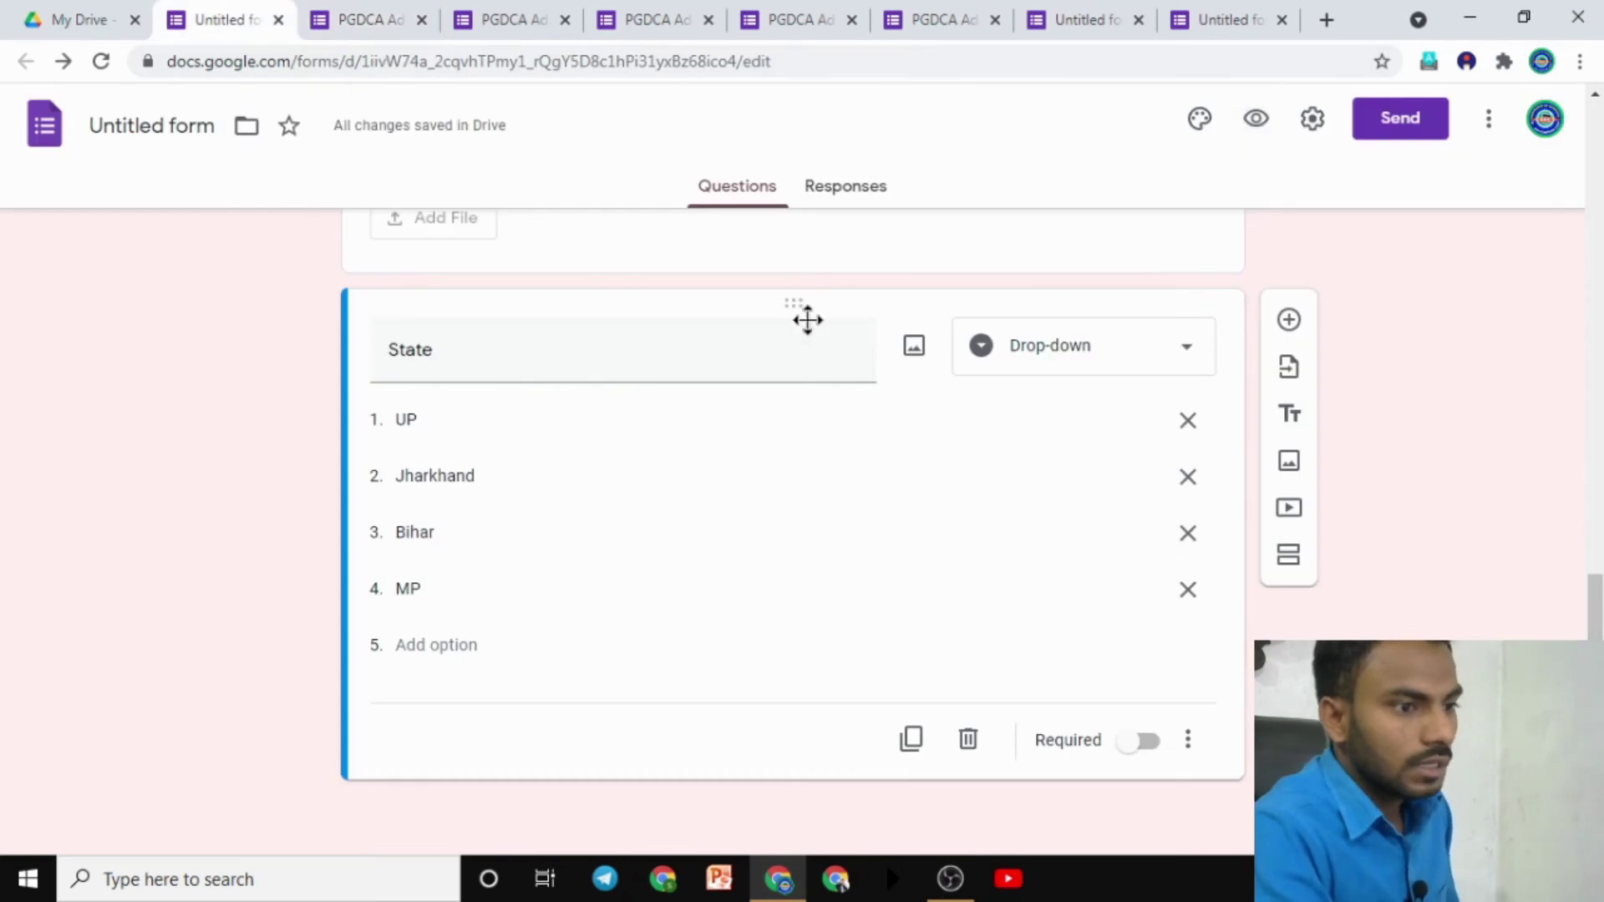
{"action": "left_click", "coordinate": [1078, 358]}
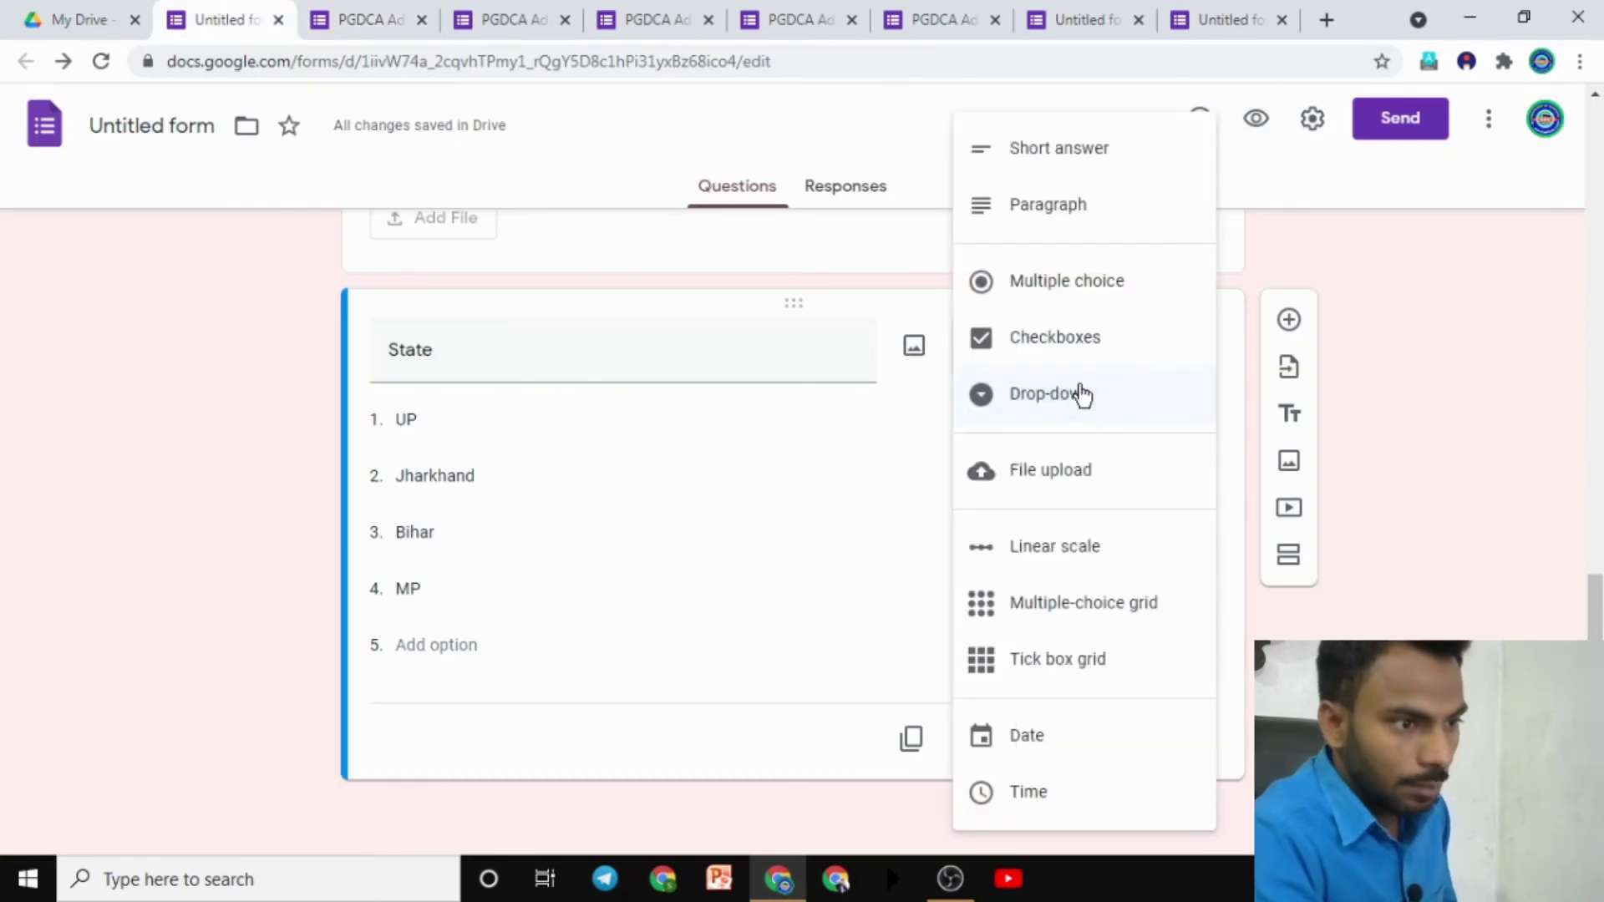
{"action": "left_click", "coordinate": [1049, 358]}
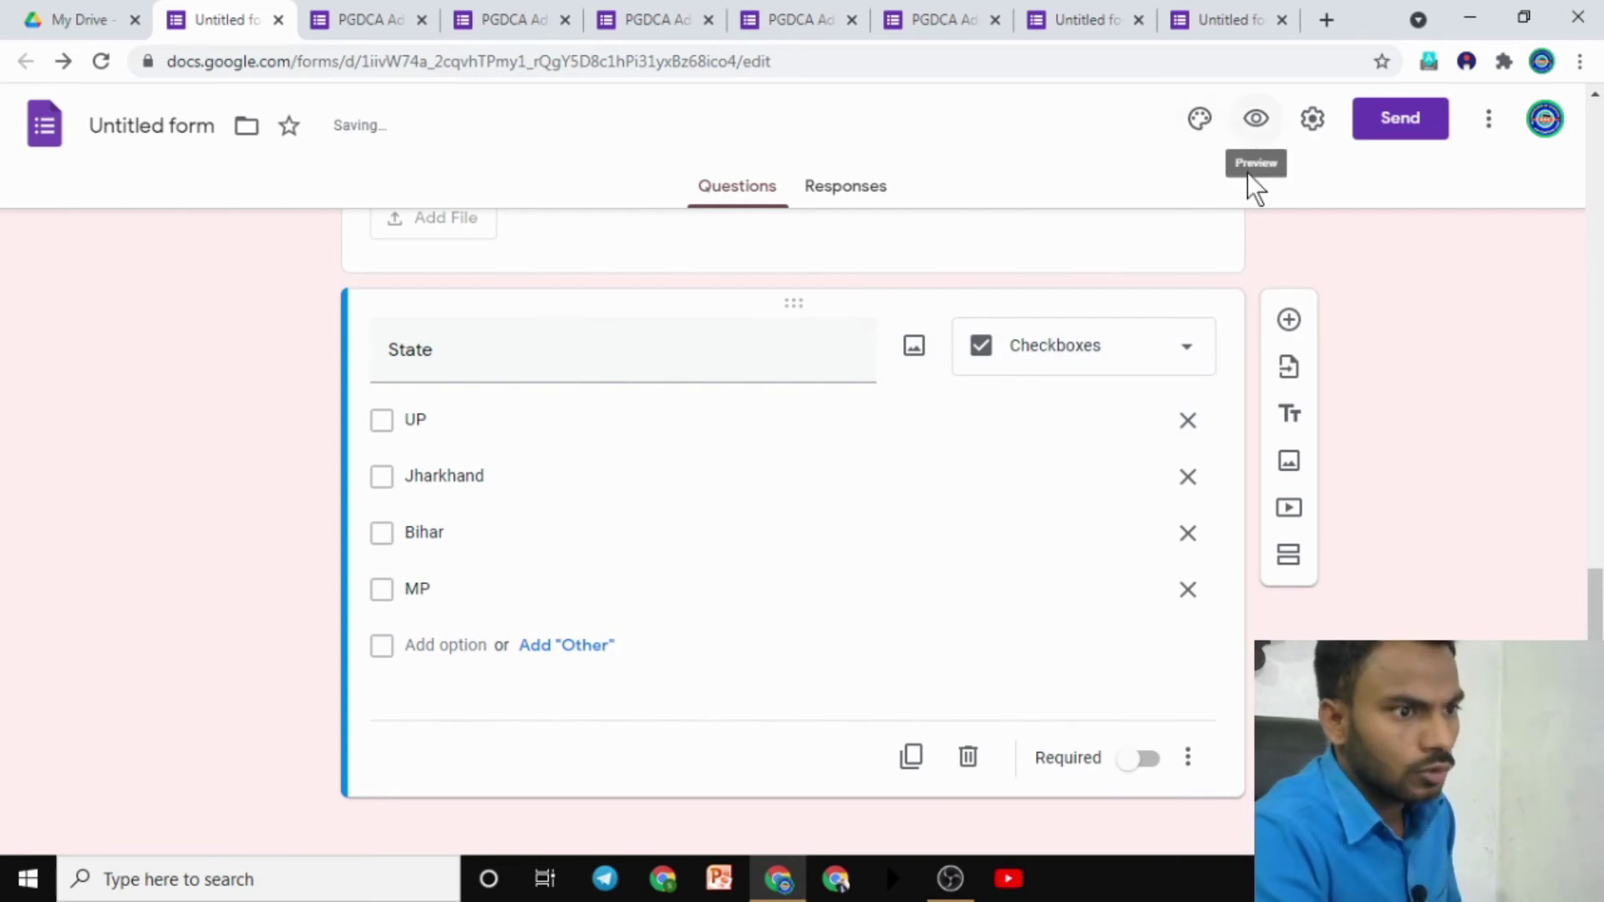
{"action": "left_click", "coordinate": [1170, 345]}
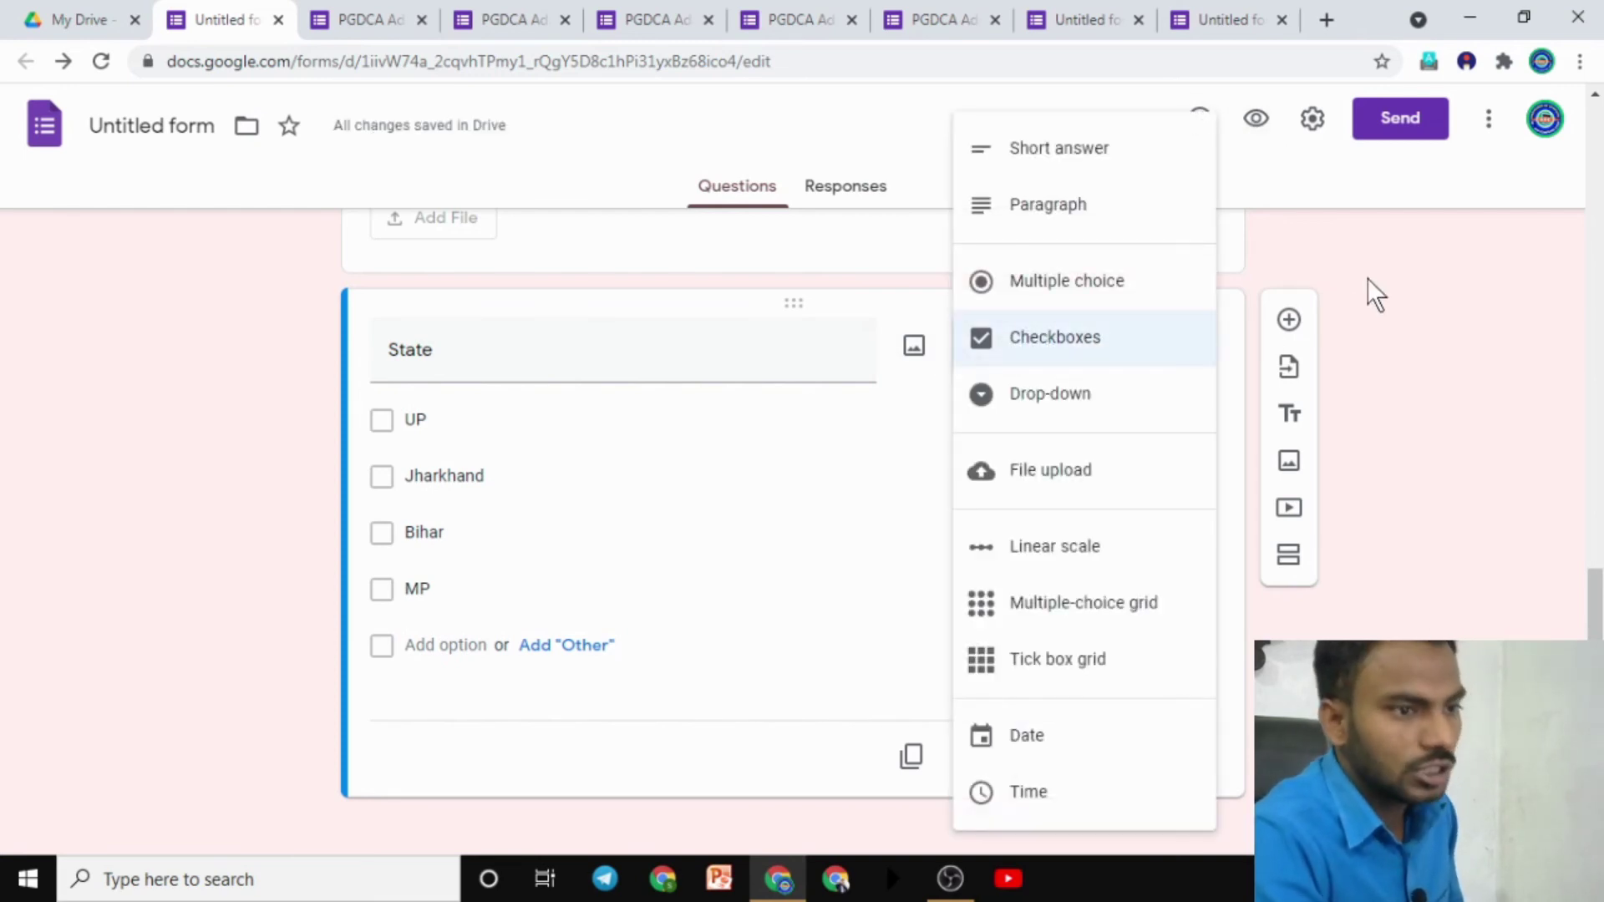
{"action": "left_click", "coordinate": [1263, 127]}
Step: Preview the form and test the State checkboxes by ticking and unticking UP and Jharkhand
{"action": "left_click", "coordinate": [1255, 120]}
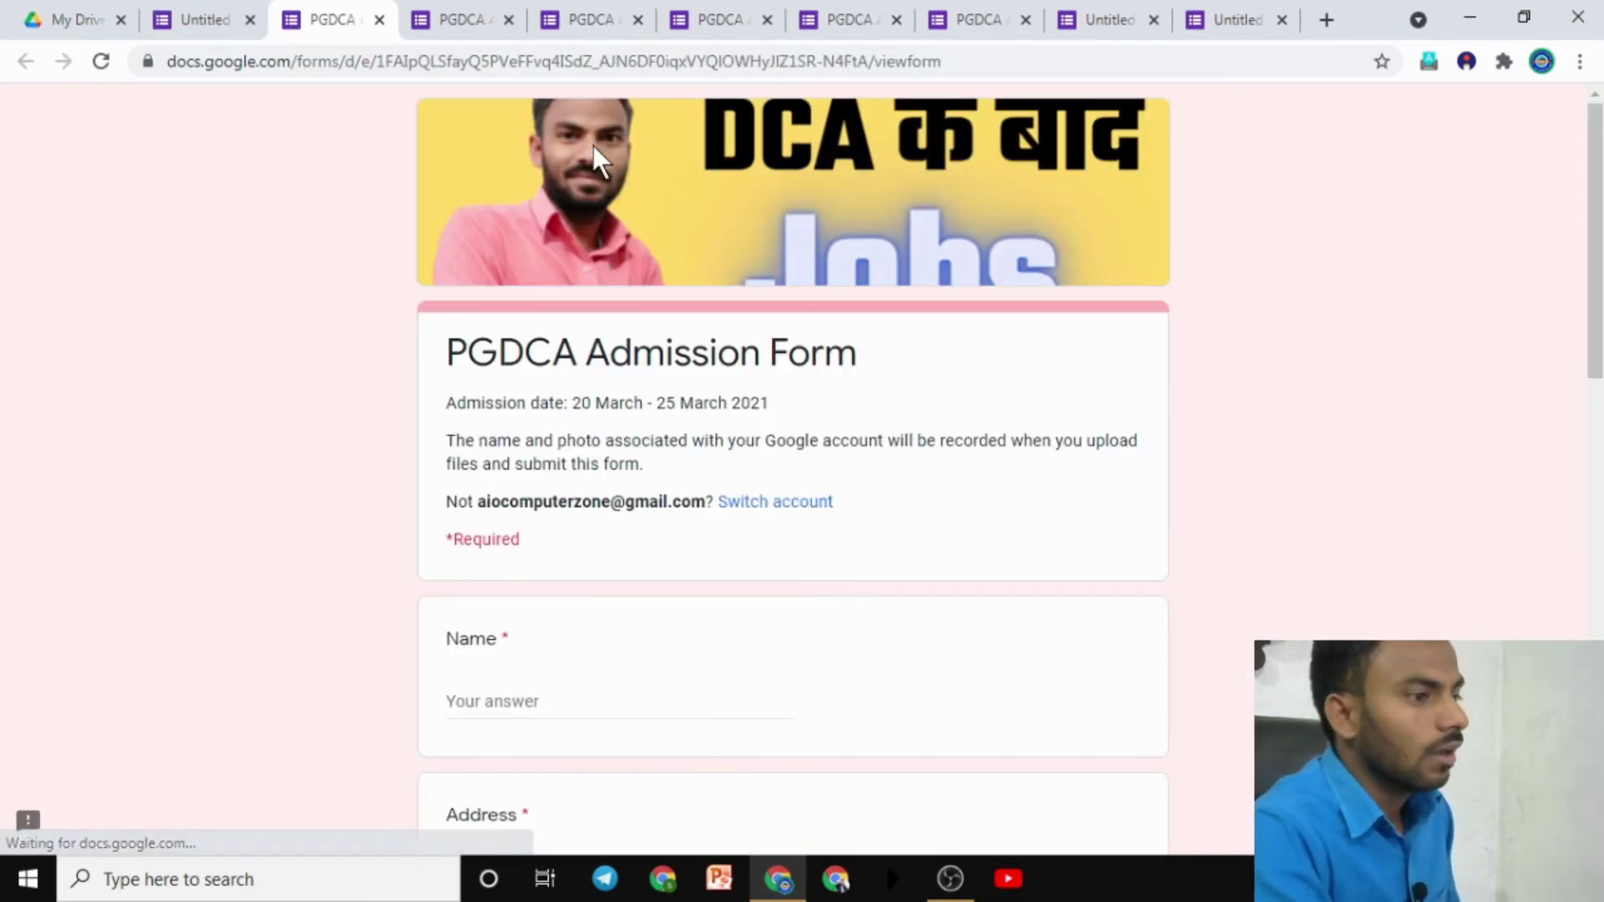
{"action": "scroll", "coordinate": [593, 146], "scroll_direction": "down", "scroll_amount": 15}
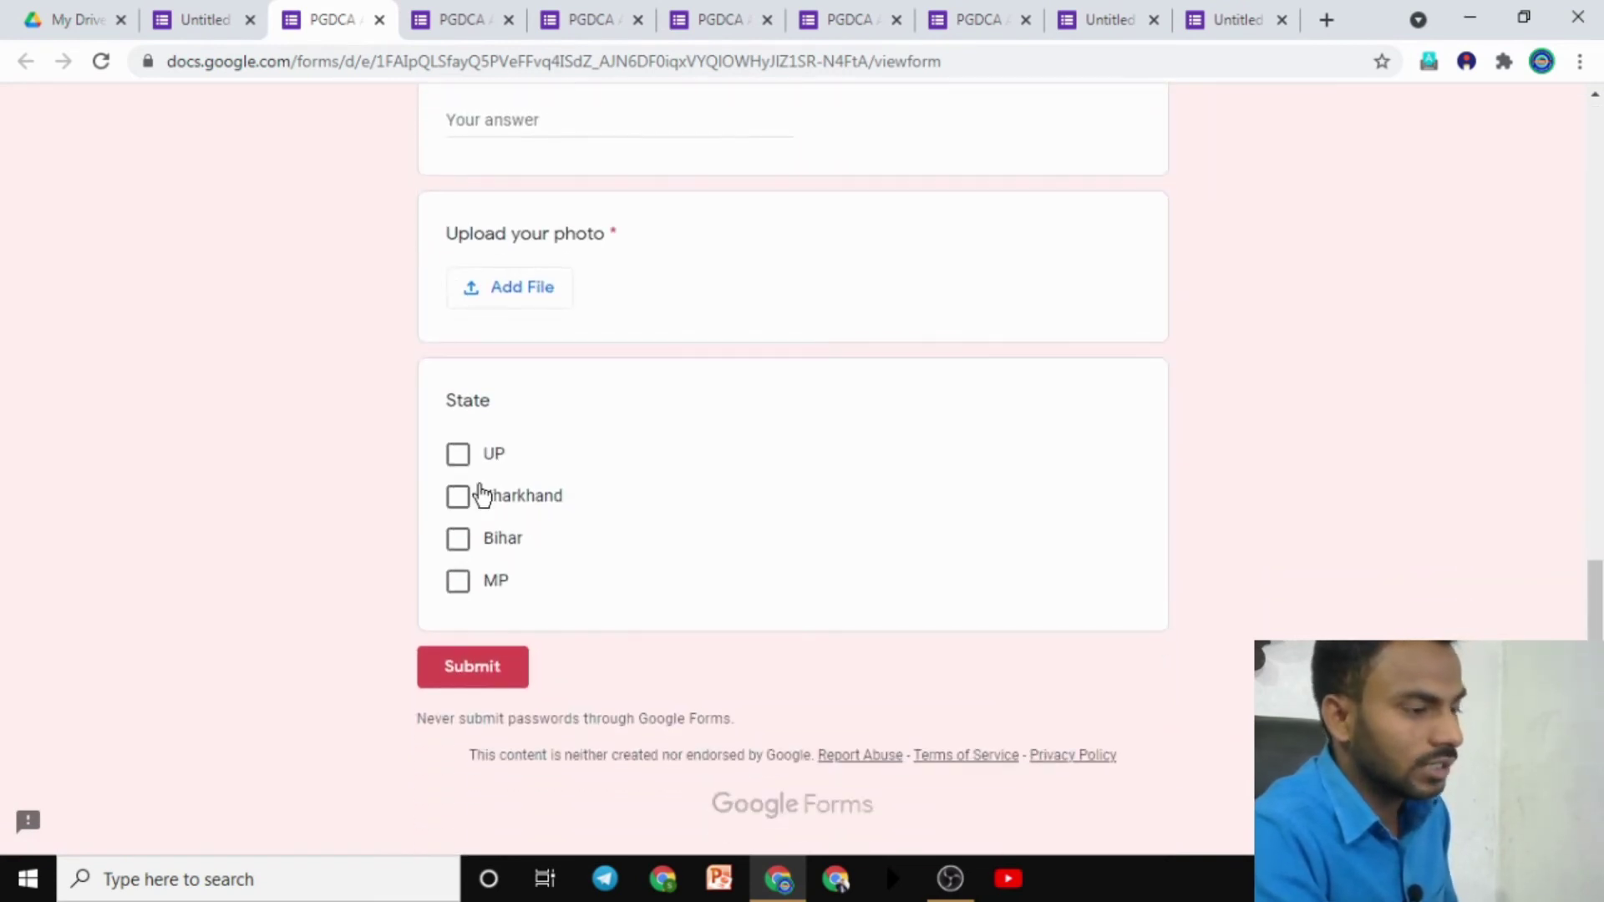
{"action": "left_click", "coordinate": [457, 457]}
{"action": "left_click", "coordinate": [459, 500]}
{"action": "left_click", "coordinate": [458, 456]}
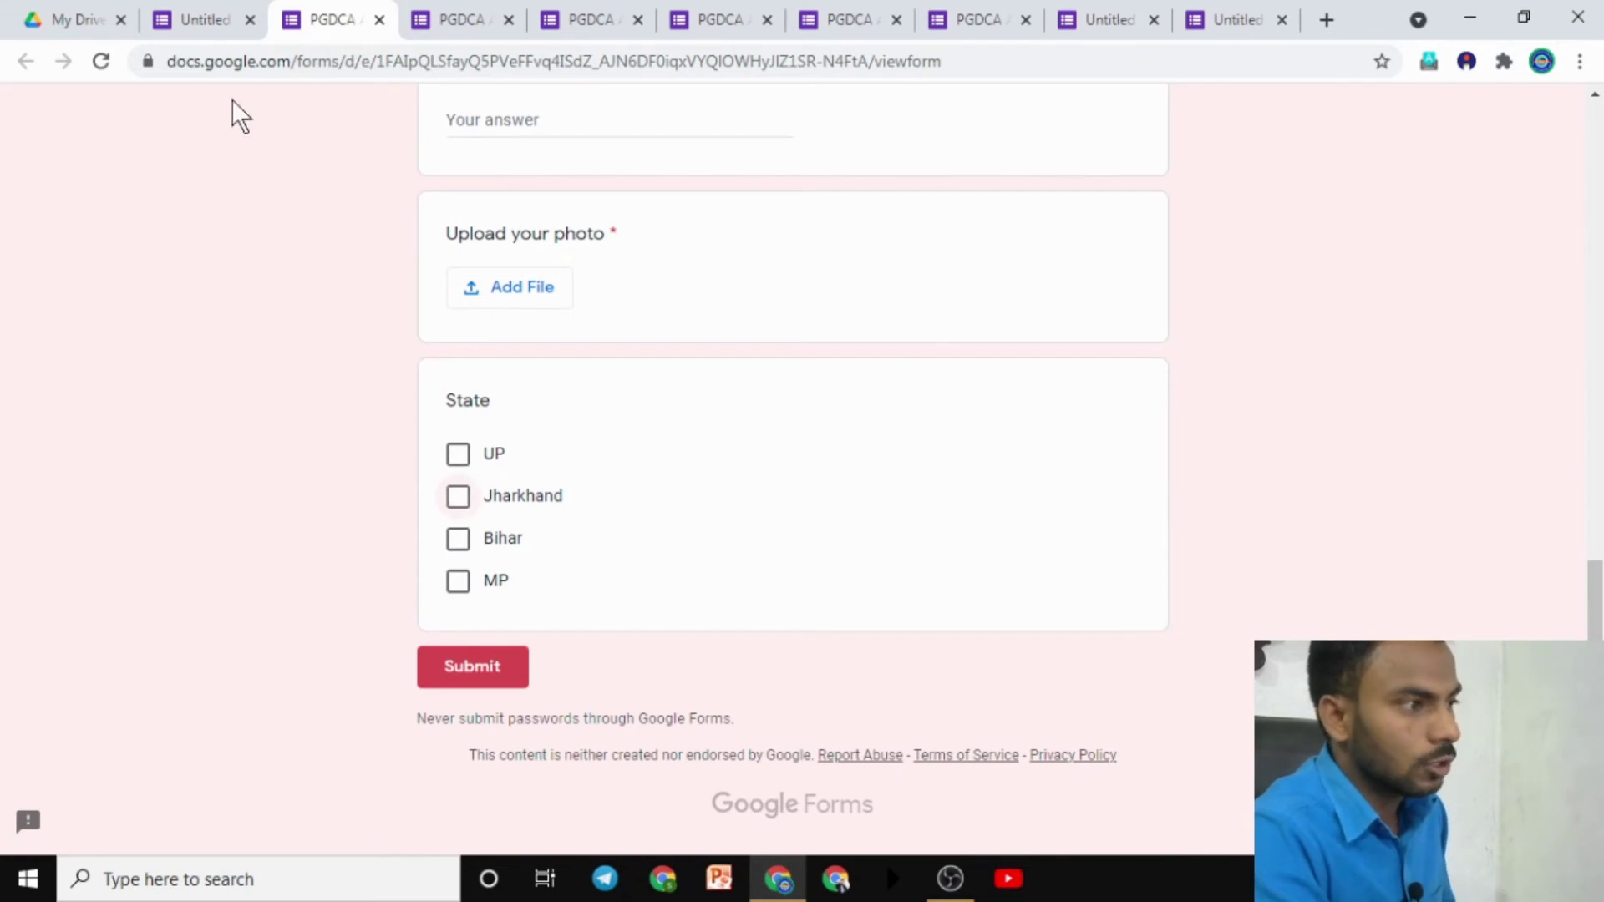
Step: Return to the form editor and change the State question from Checkboxes to the Multiple-choice grid type
{"action": "left_click", "coordinate": [192, 18]}
{"action": "left_click", "coordinate": [1056, 361]}
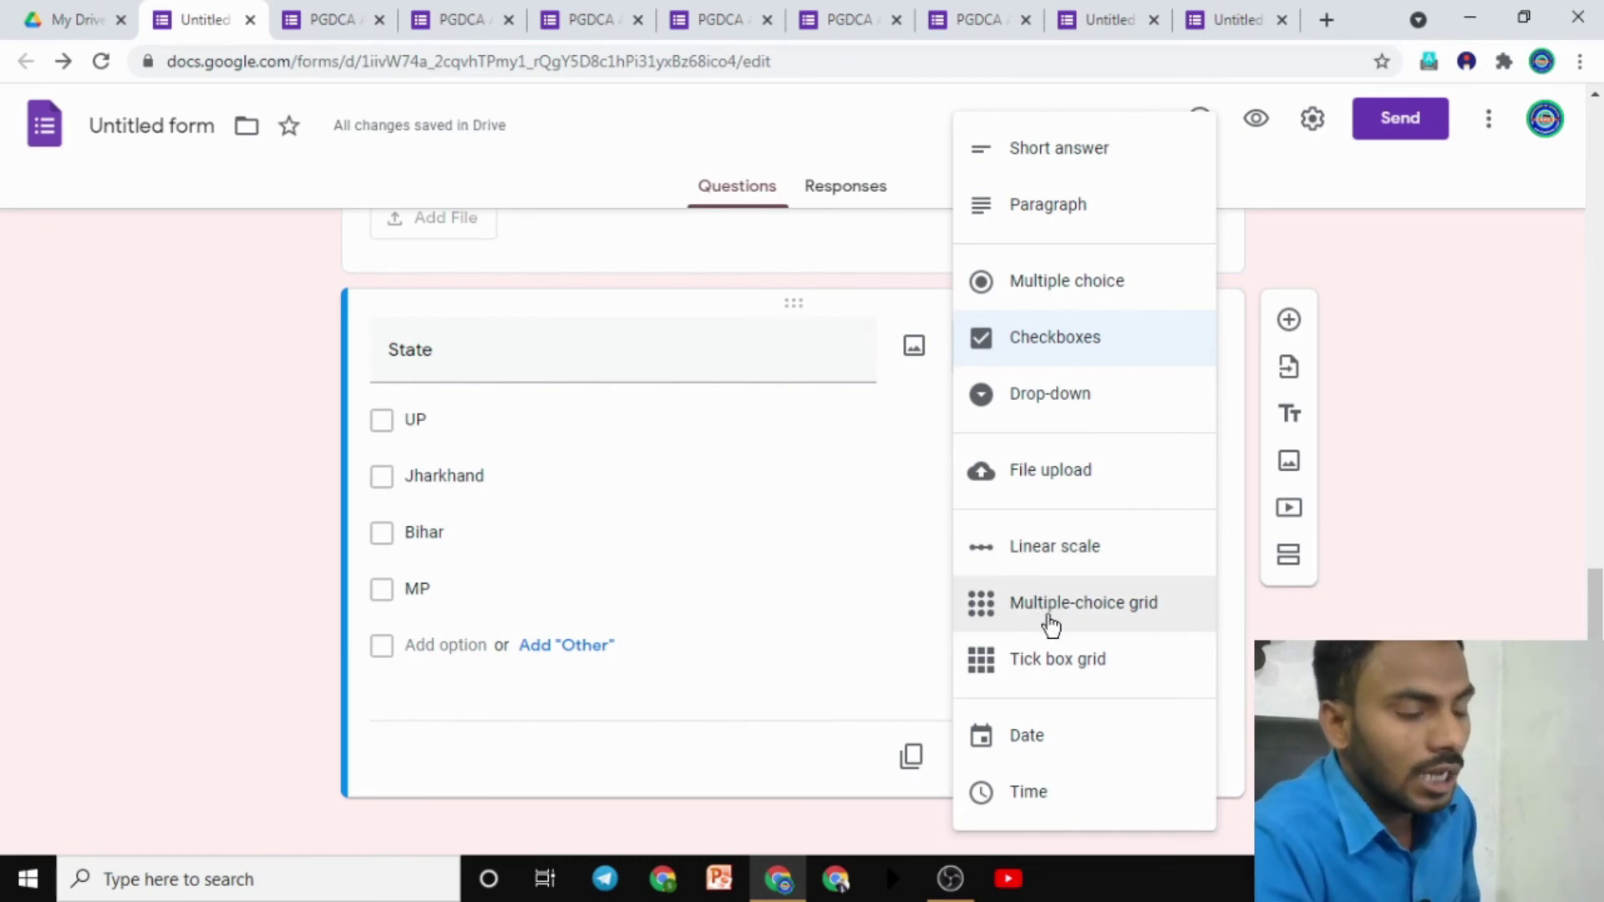
{"action": "left_click", "coordinate": [1073, 606]}
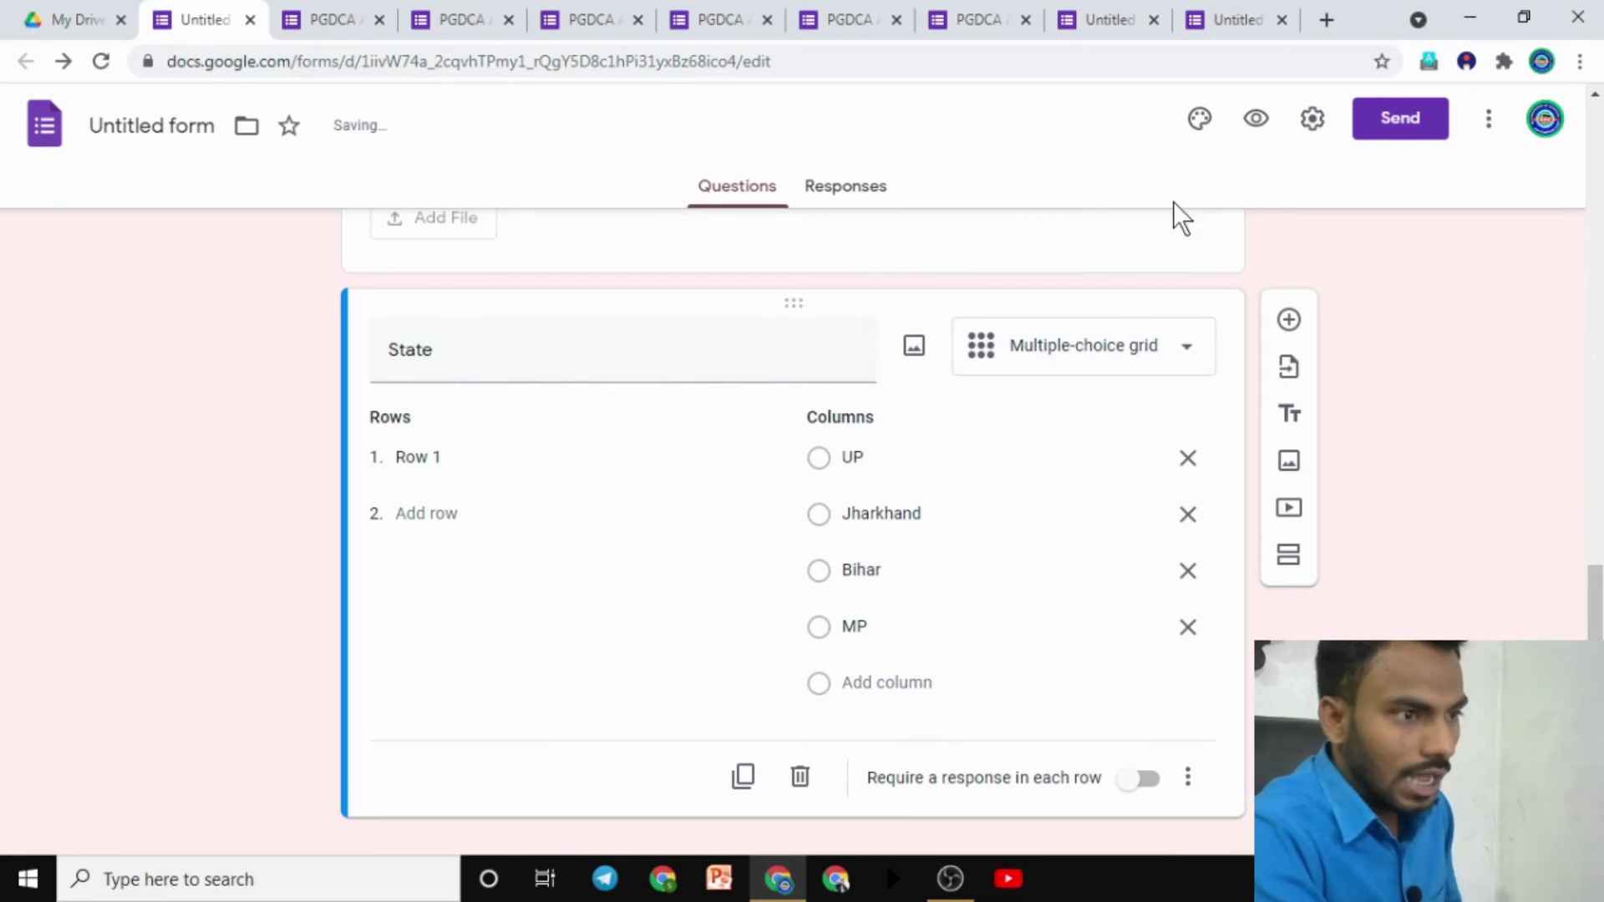
Step: Preview the form and test the State grid by choosing each state in Row 1, clearing the selection and choosing Jharkhand
{"action": "left_click", "coordinate": [1255, 122]}
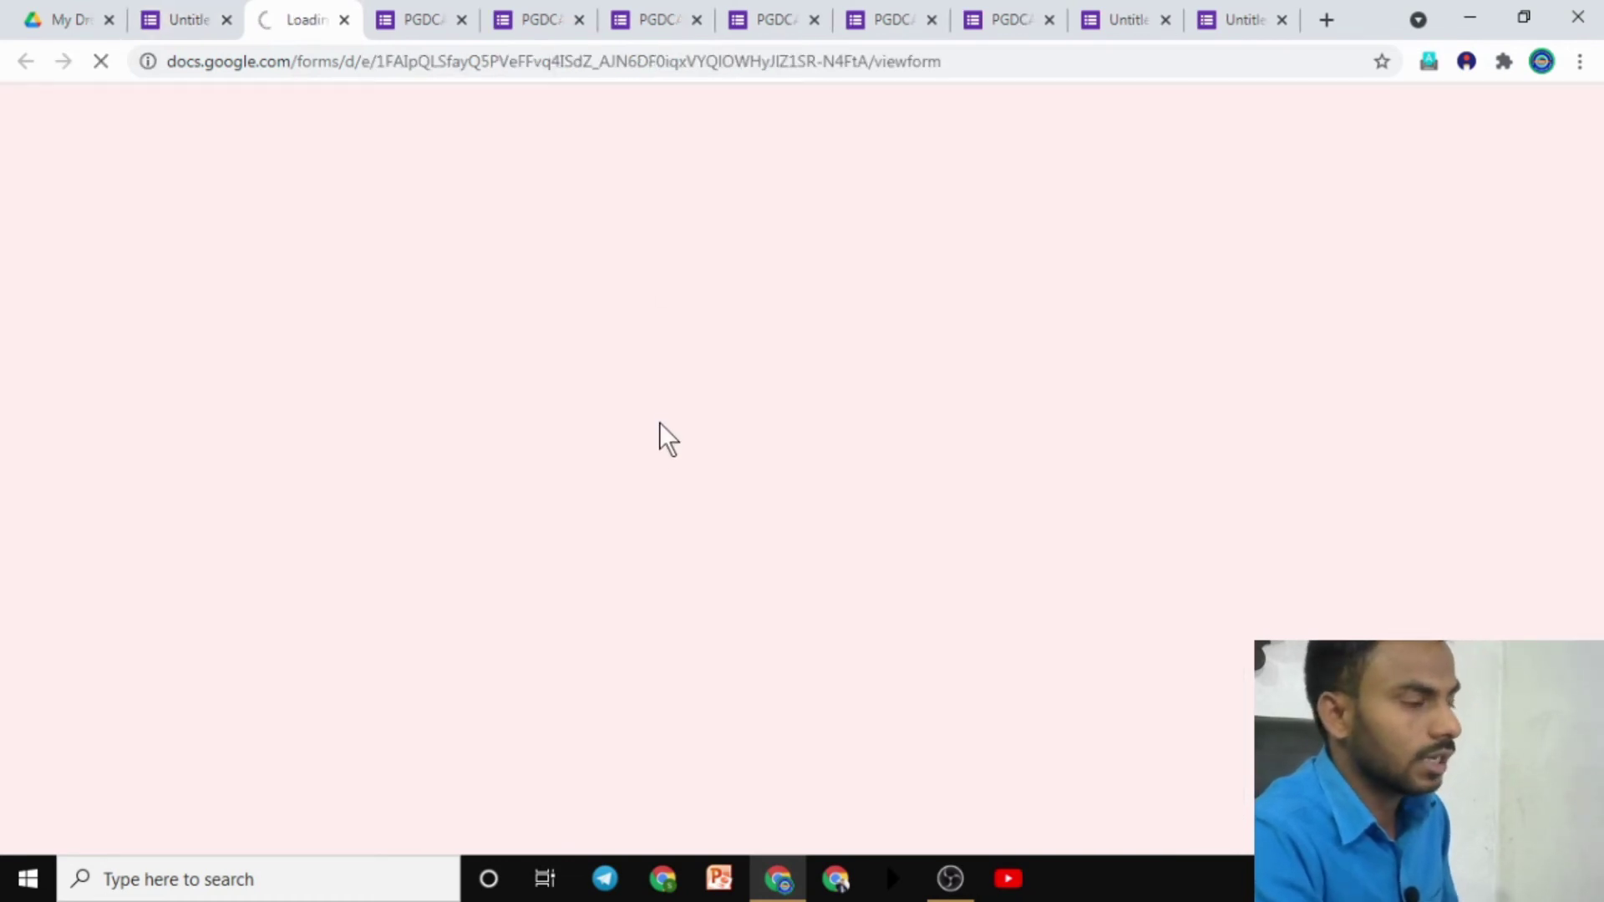
{"action": "scroll", "coordinate": [709, 528], "scroll_direction": "down", "scroll_amount": 15}
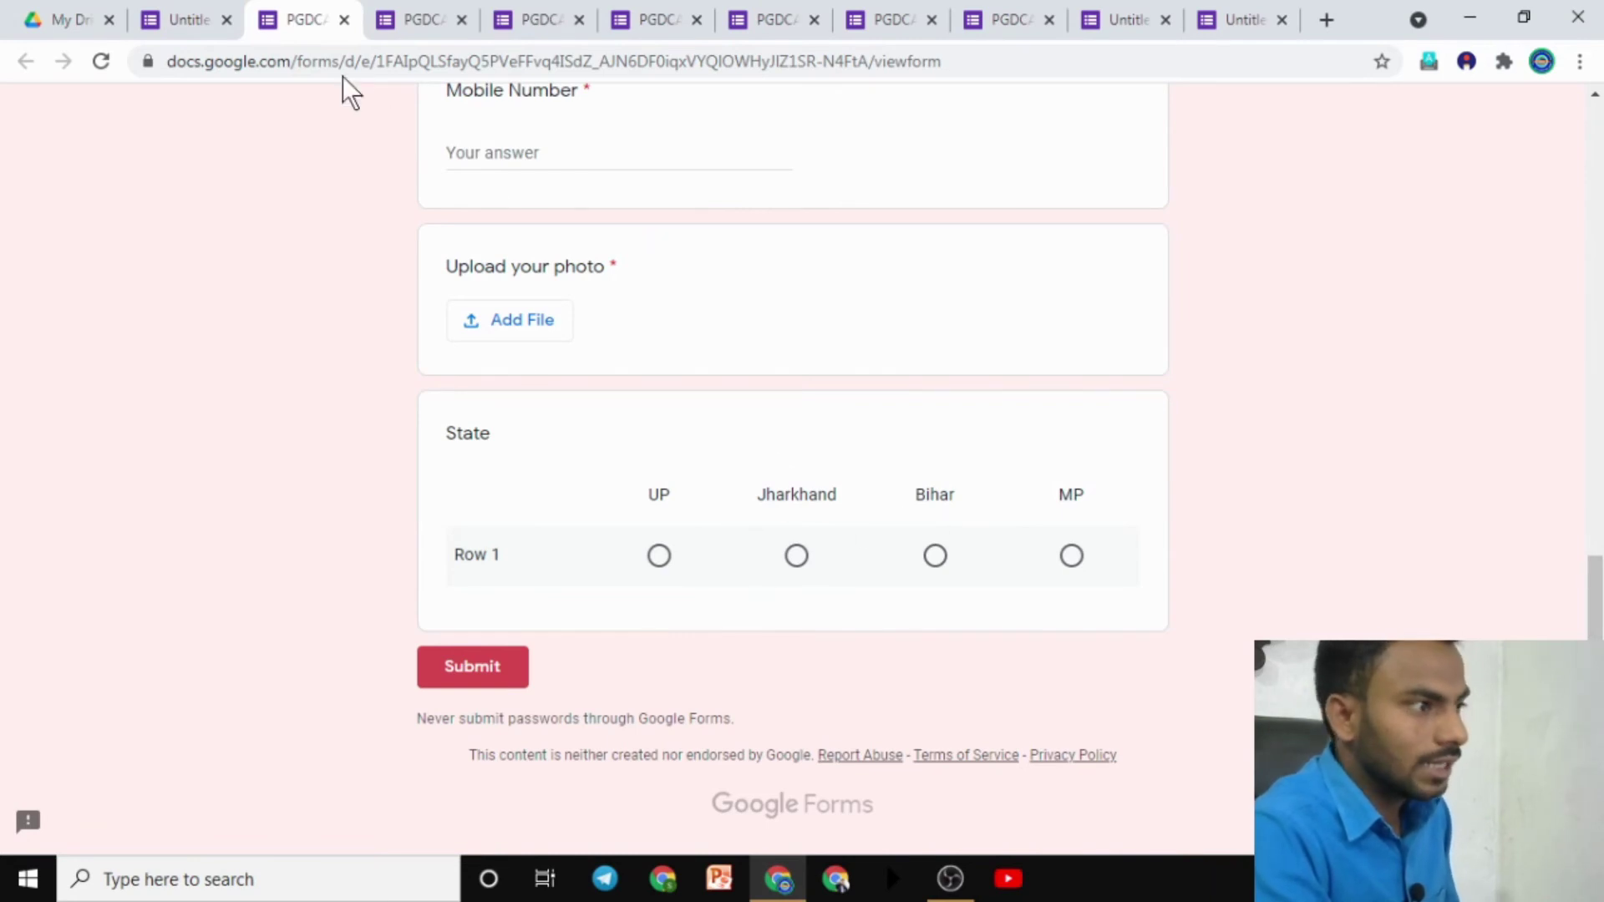
{"action": "left_click", "coordinate": [209, 18]}
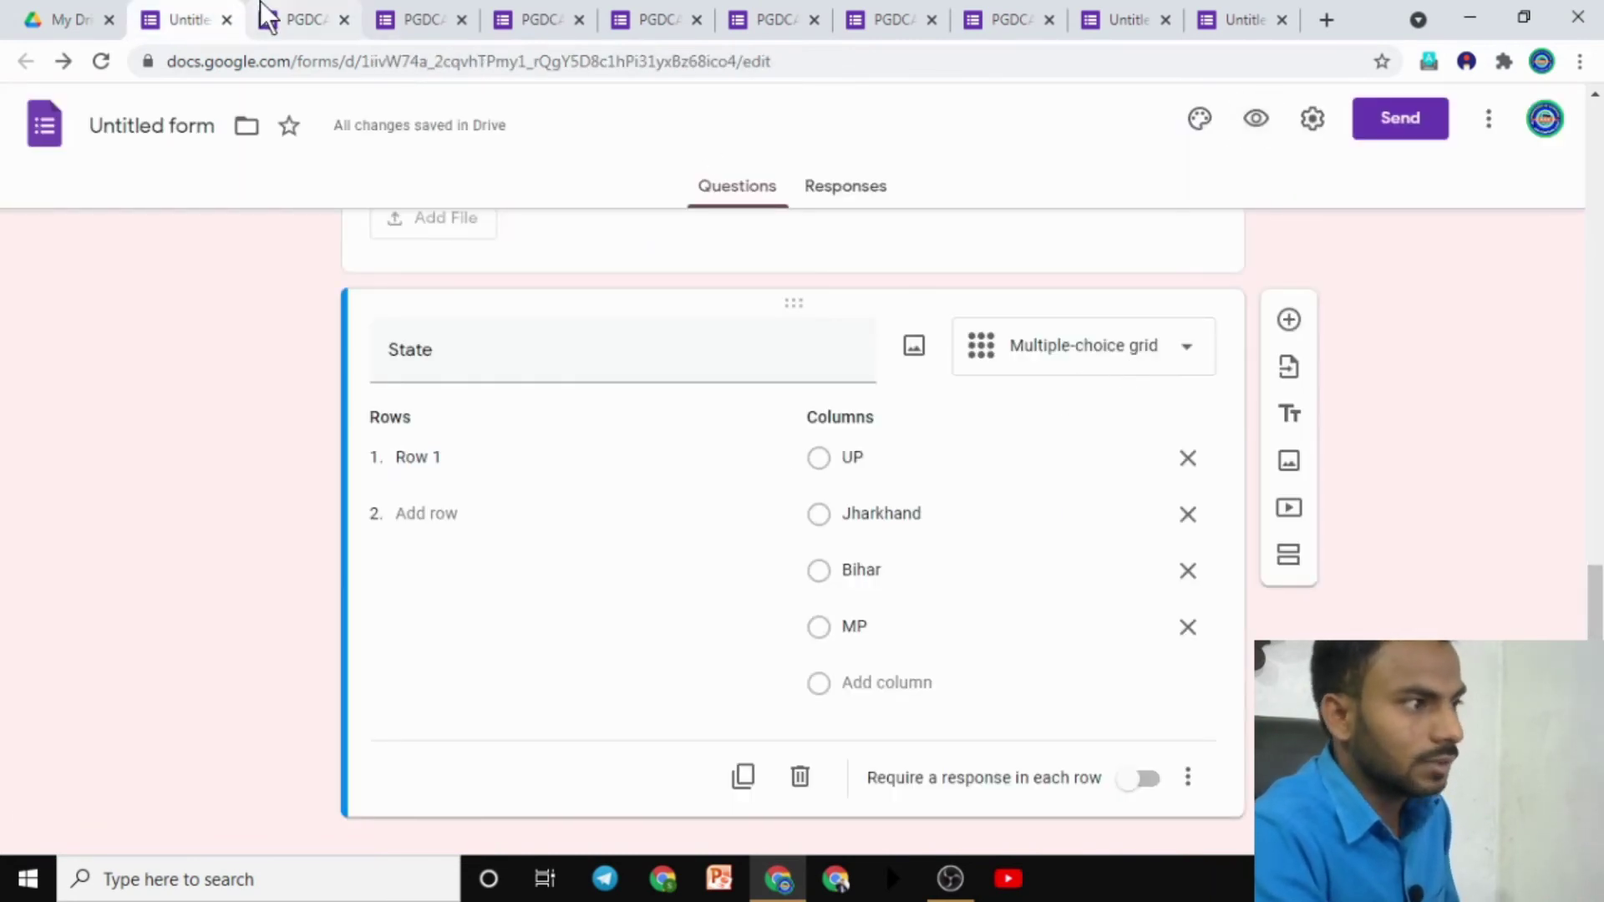
{"action": "left_click", "coordinate": [321, 10]}
{"action": "left_click", "coordinate": [659, 555]}
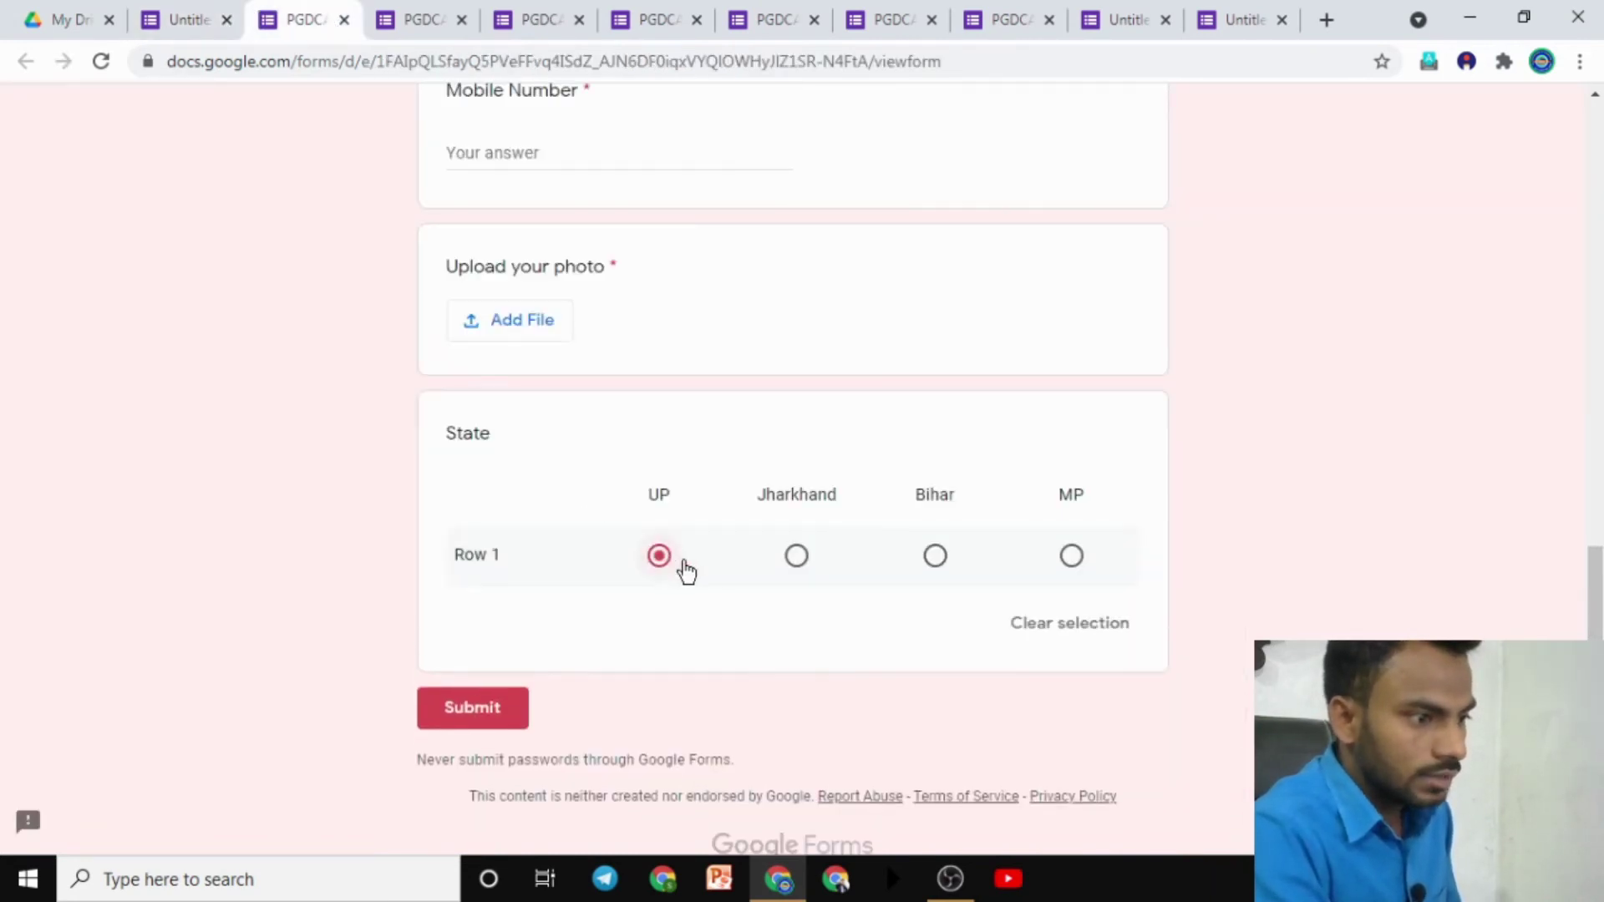
{"action": "left_click", "coordinate": [796, 558]}
{"action": "left_click", "coordinate": [934, 557]}
{"action": "left_click", "coordinate": [1071, 557]}
{"action": "left_click", "coordinate": [1072, 625]}
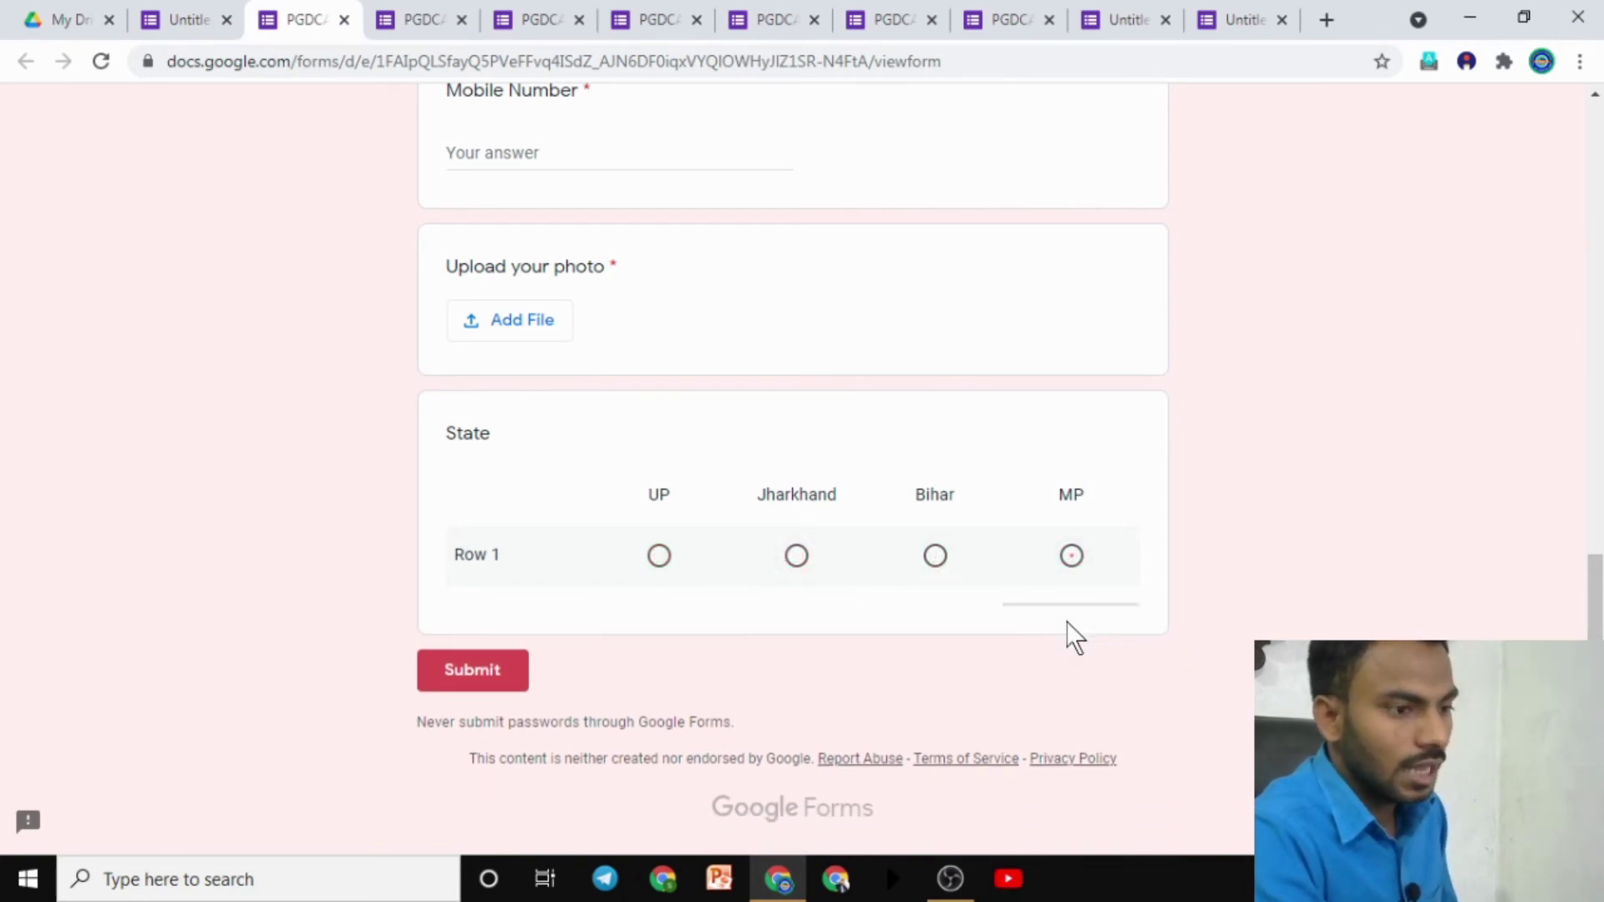
{"action": "left_click", "coordinate": [798, 558]}
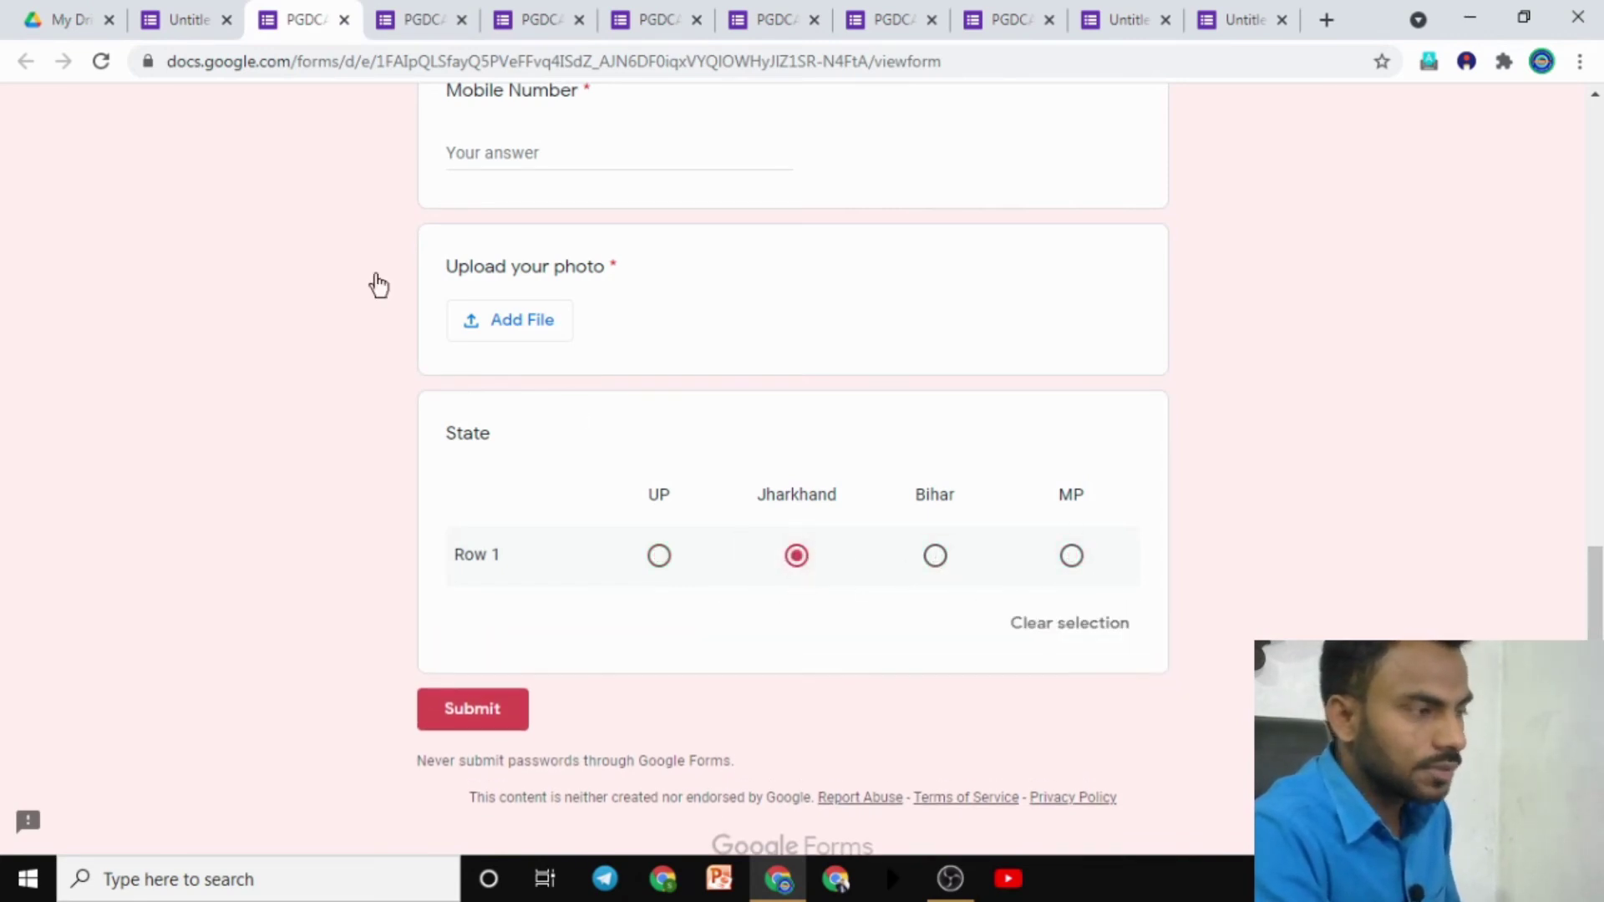
Step: Return to the form editor and change the State question to the Tick box grid type
{"action": "left_click", "coordinate": [182, 20]}
{"action": "left_click", "coordinate": [1170, 361]}
{"action": "left_click", "coordinate": [1089, 664]}
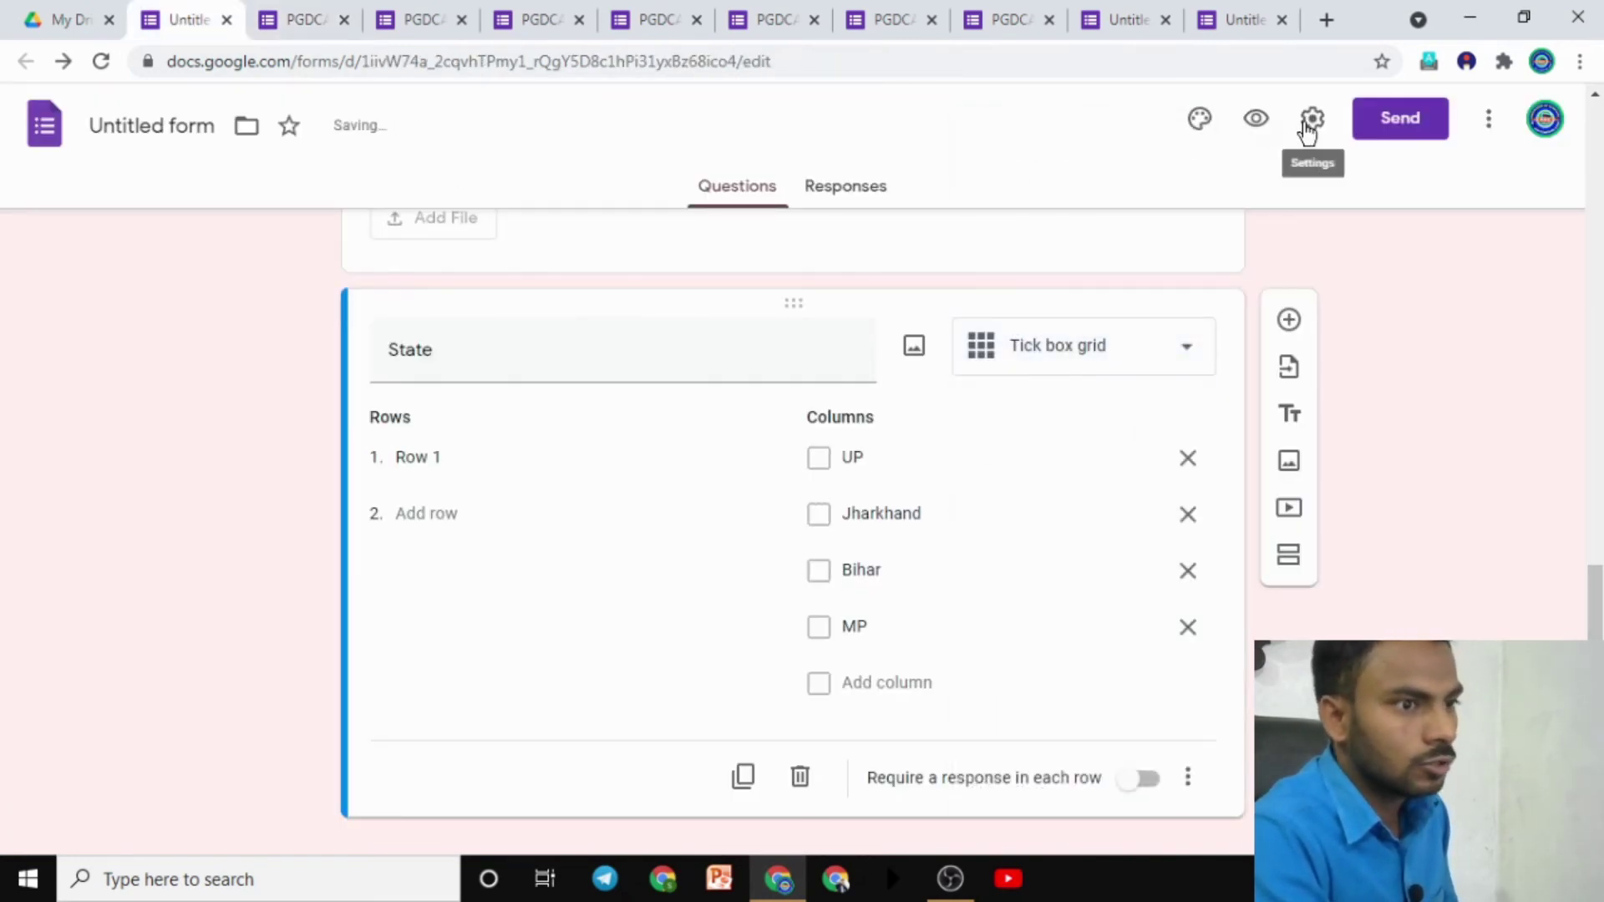
Step: Preview the form and test the State tick box grid by ticking UP, Jharkhand and Bihar in Row 1
{"action": "left_click", "coordinate": [1257, 120]}
{"action": "scroll", "coordinate": [719, 426], "scroll_direction": "down", "scroll_amount": 13}
{"action": "scroll", "coordinate": [751, 472], "scroll_direction": "down", "scroll_amount": 2}
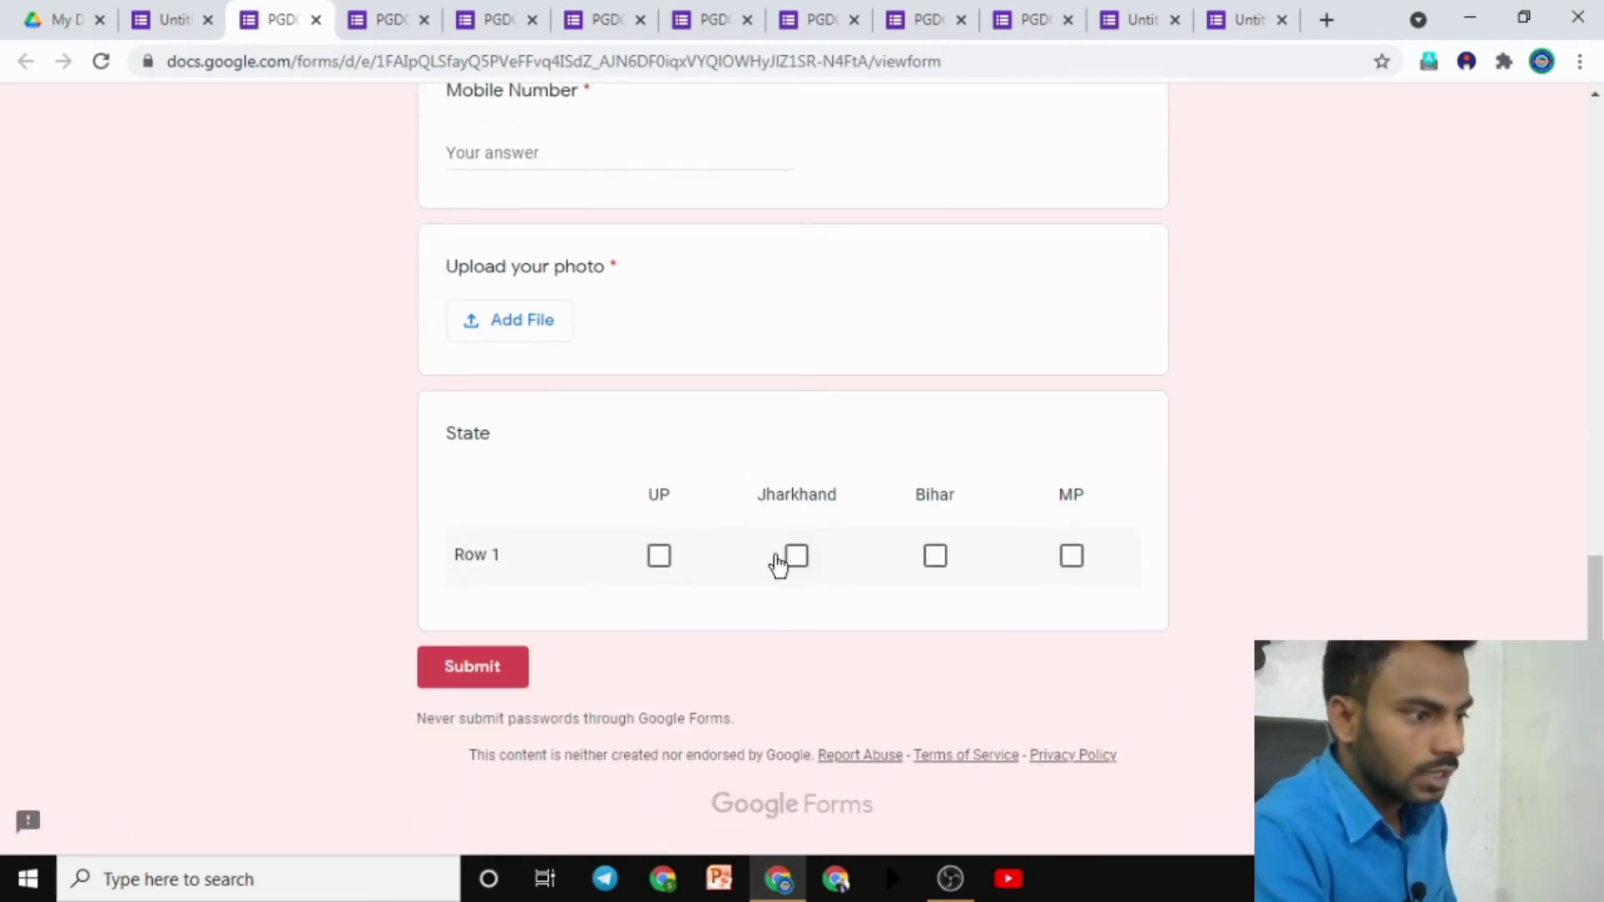
{"action": "left_click", "coordinate": [659, 557]}
{"action": "left_click", "coordinate": [796, 556]}
{"action": "left_click", "coordinate": [935, 556]}
Step: Return to the form editor and require a response in each row of the State tick box grid
{"action": "left_click", "coordinate": [193, 16]}
{"action": "left_click", "coordinate": [1030, 359]}
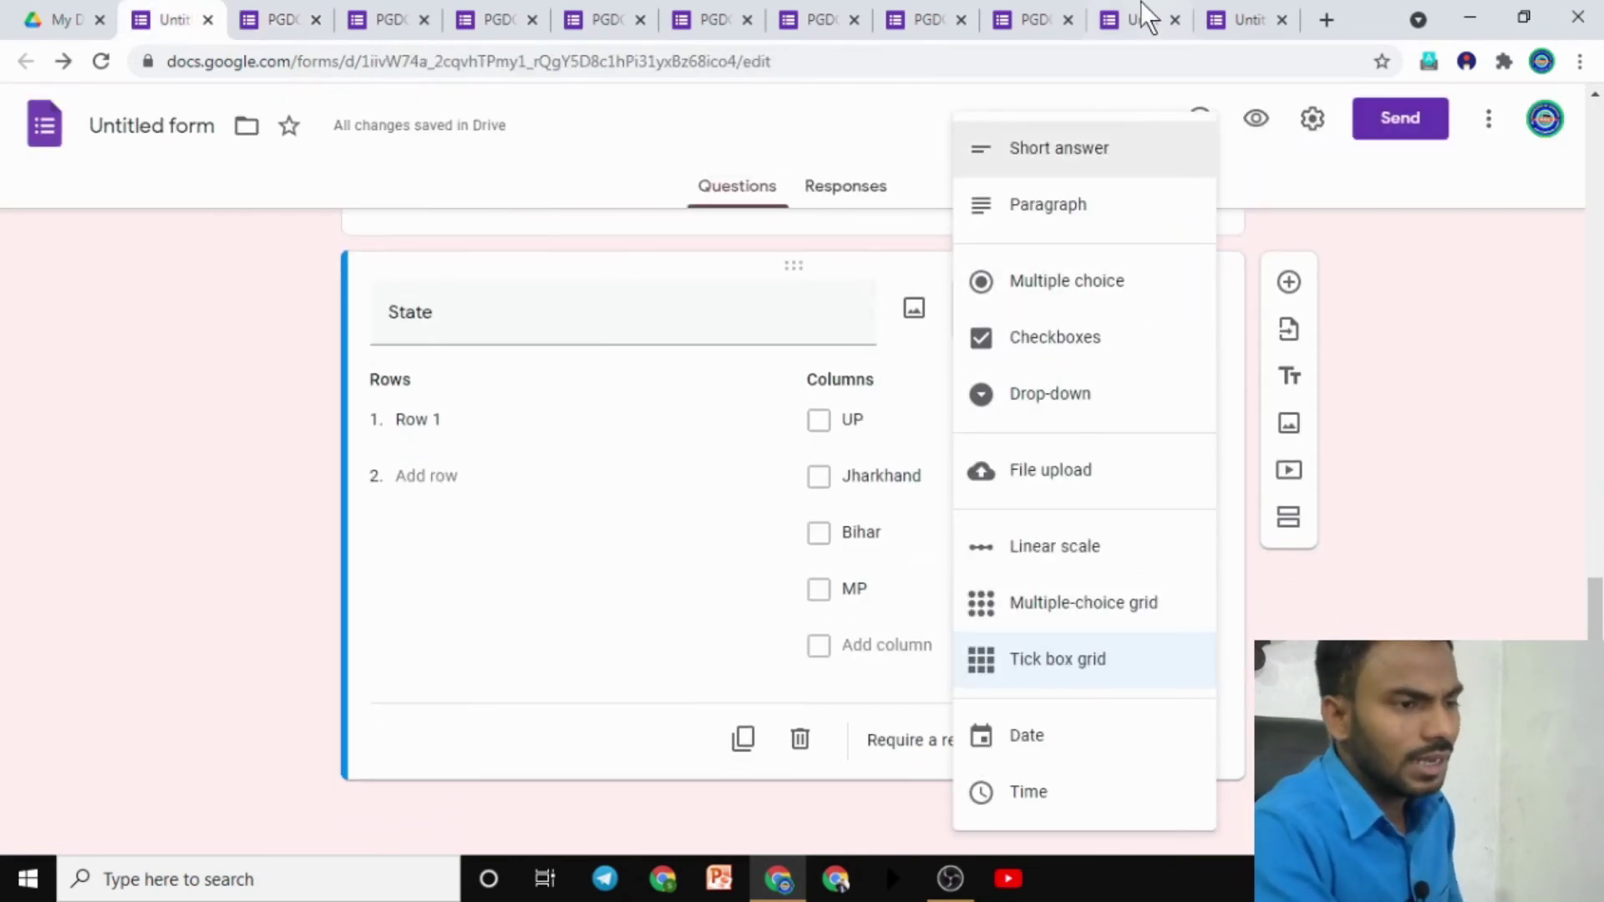
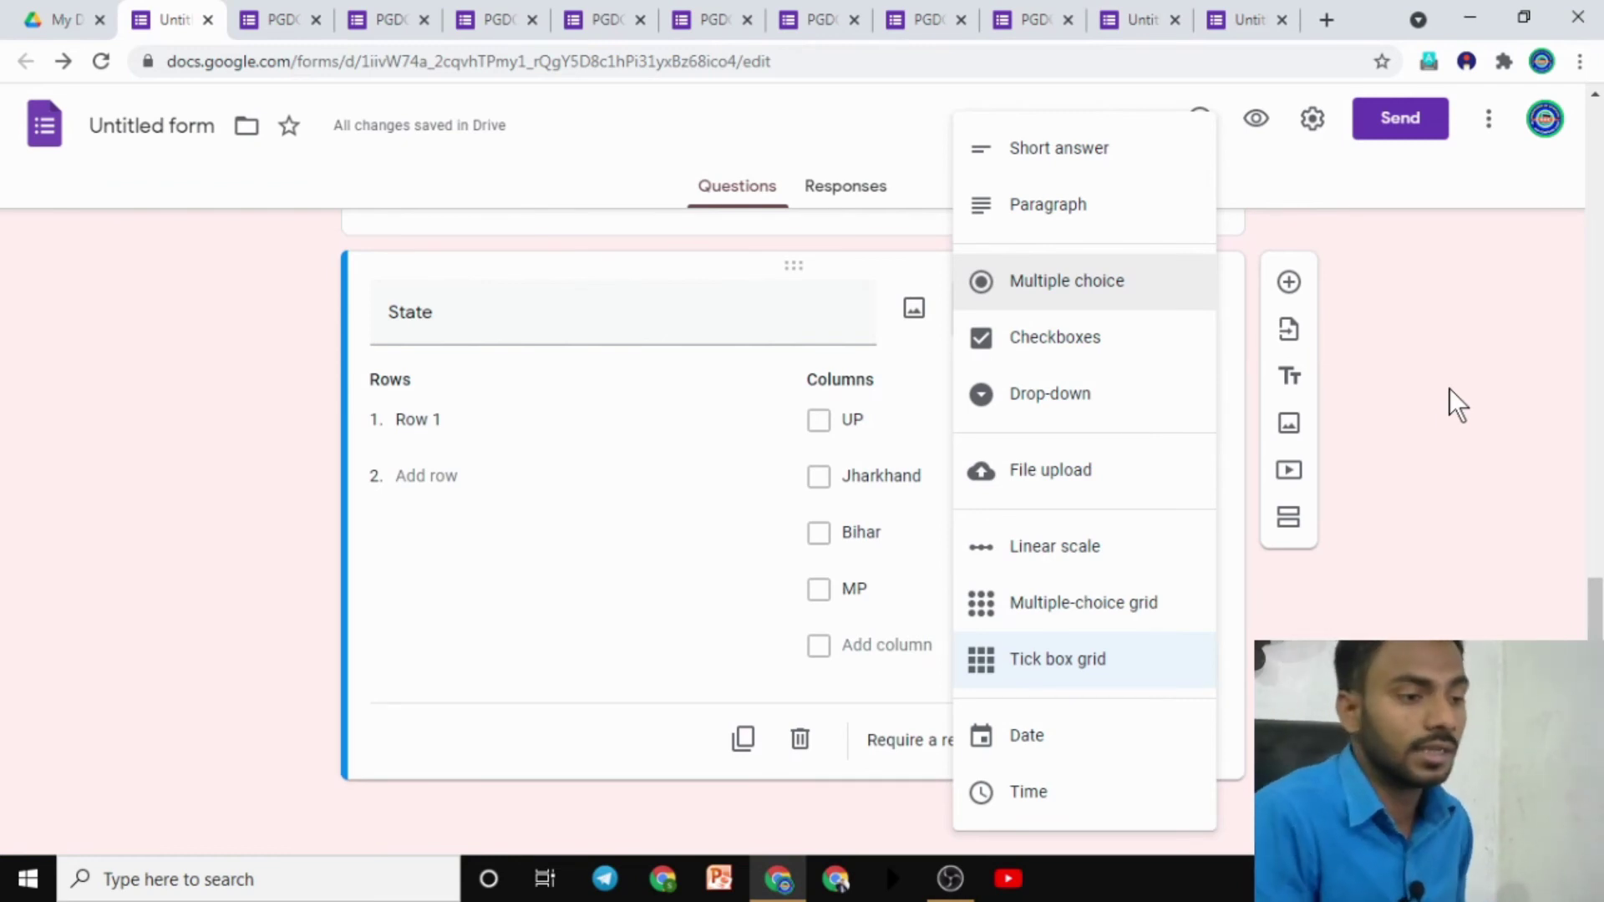
{"action": "left_click", "coordinate": [1439, 444]}
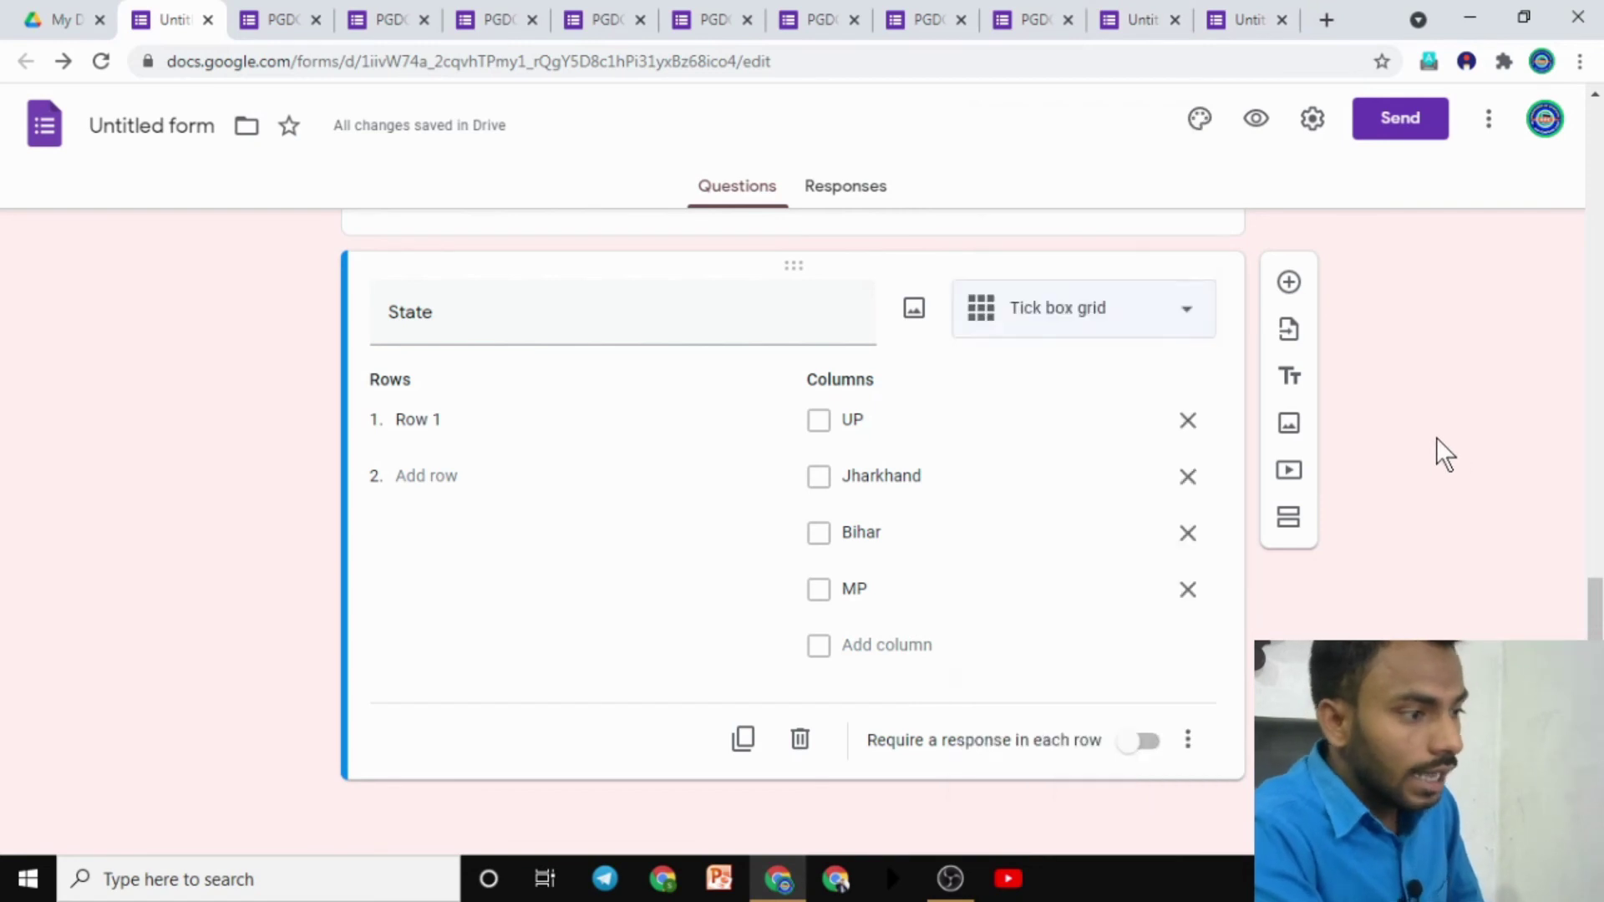
{"action": "left_click", "coordinate": [1140, 745]}
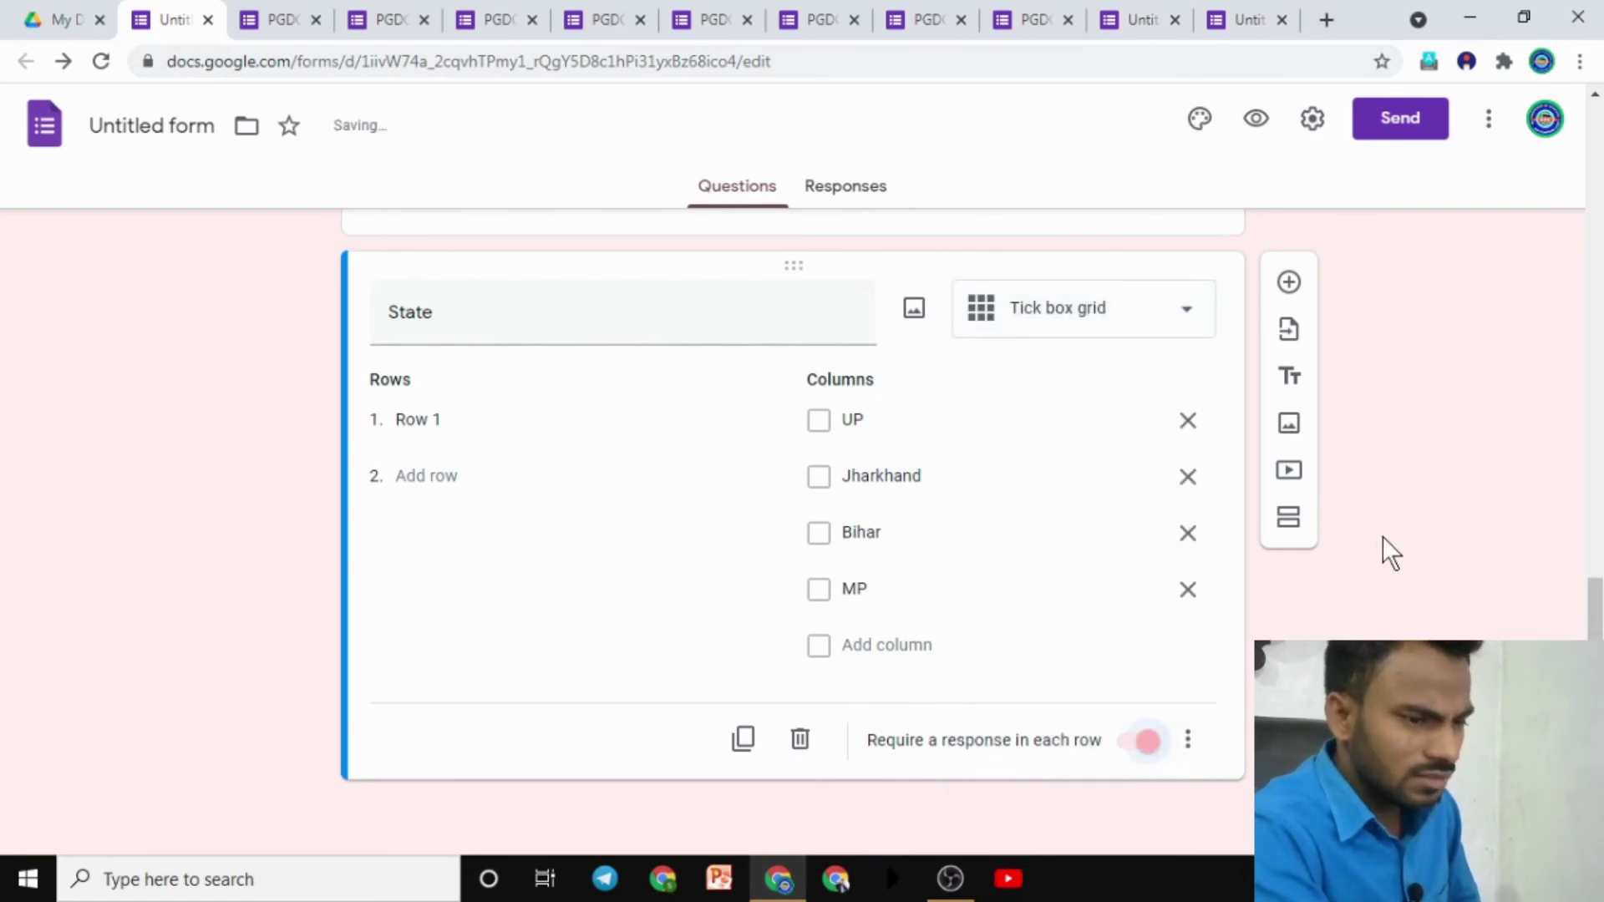
Step: Add a question below the State grid, set its type to Date and make it required
{"action": "scroll", "coordinate": [1064, 507], "scroll_direction": "up", "scroll_amount": 15}
{"action": "scroll", "coordinate": [1064, 513], "scroll_direction": "down", "scroll_amount": 12}
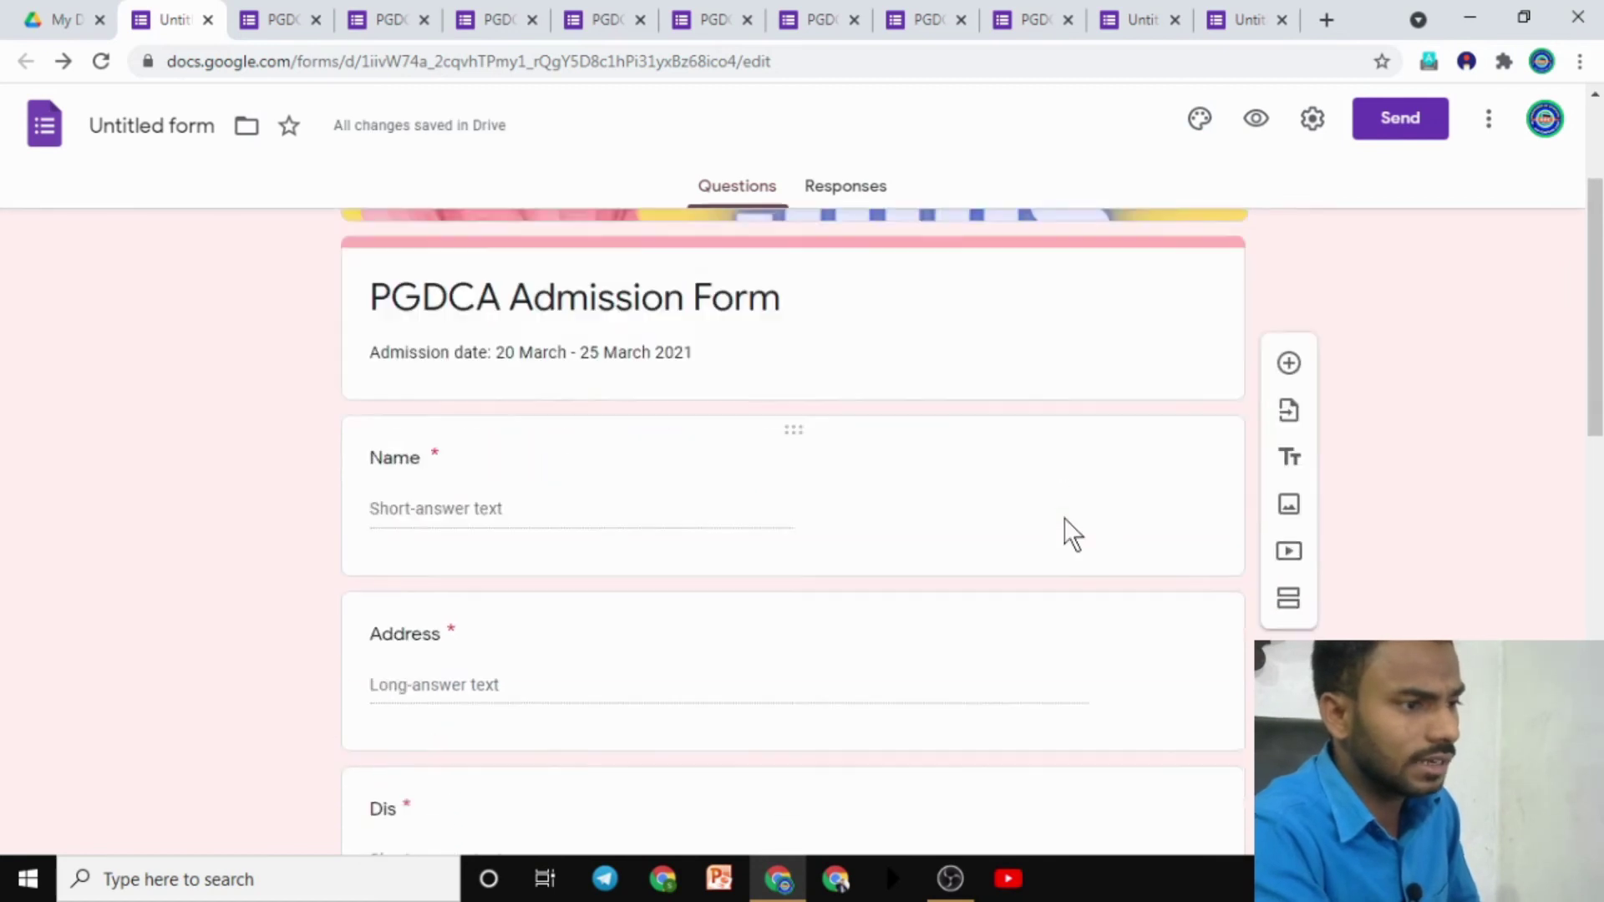
{"action": "scroll", "coordinate": [1062, 534], "scroll_direction": "down", "scroll_amount": 3}
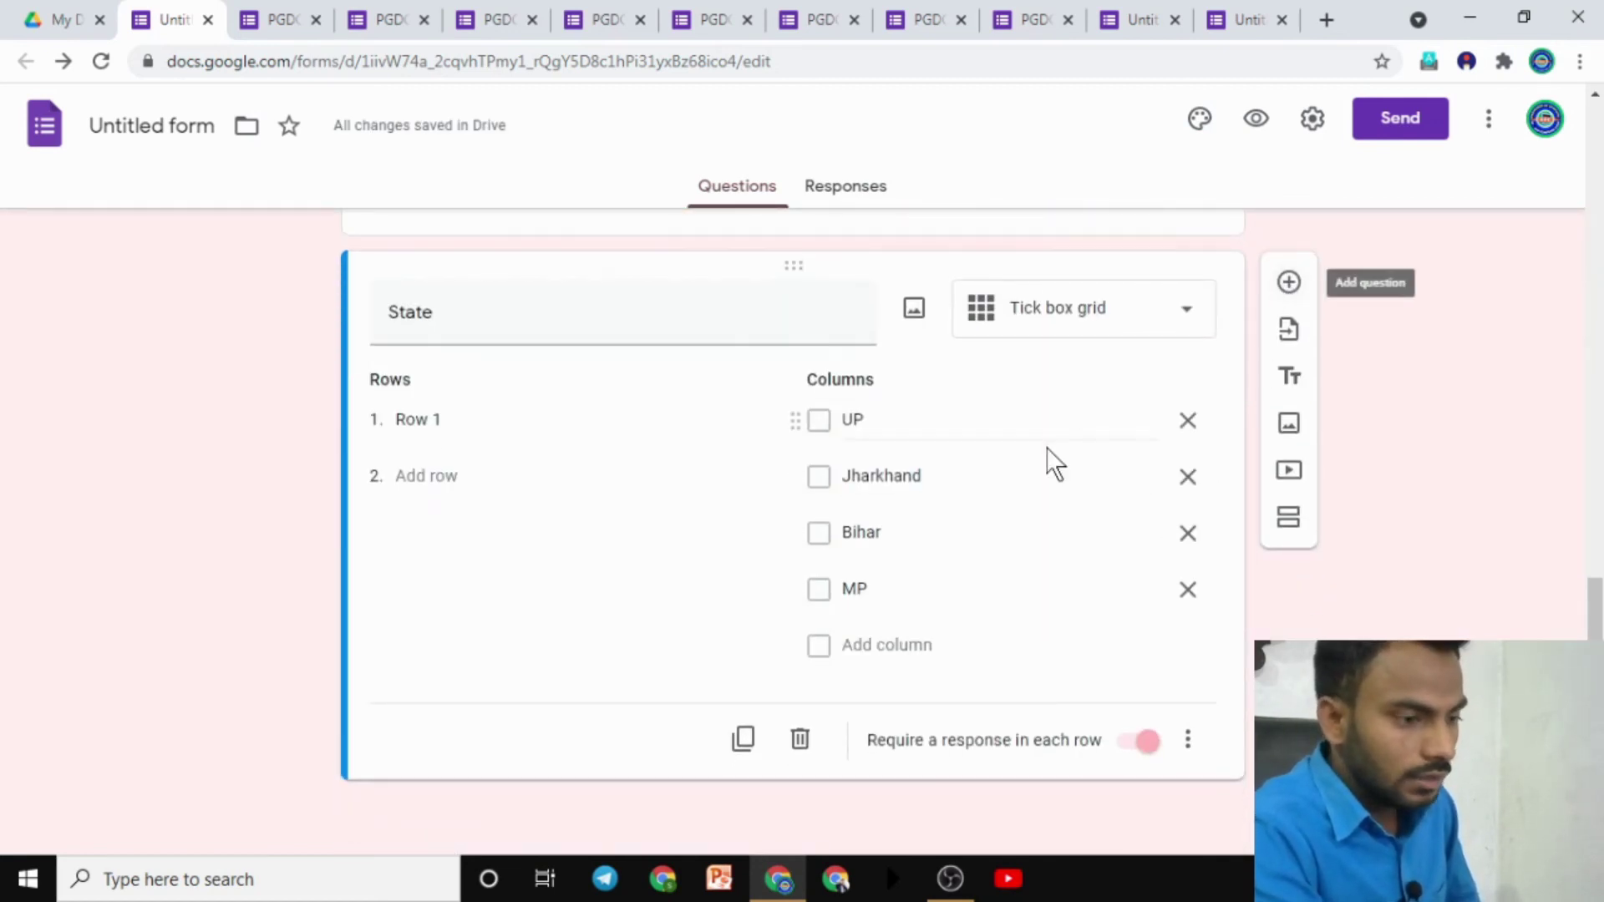
{"action": "scroll", "coordinate": [874, 526], "scroll_direction": "up", "scroll_amount": 5}
{"action": "scroll", "coordinate": [878, 534], "scroll_direction": "down", "scroll_amount": 5}
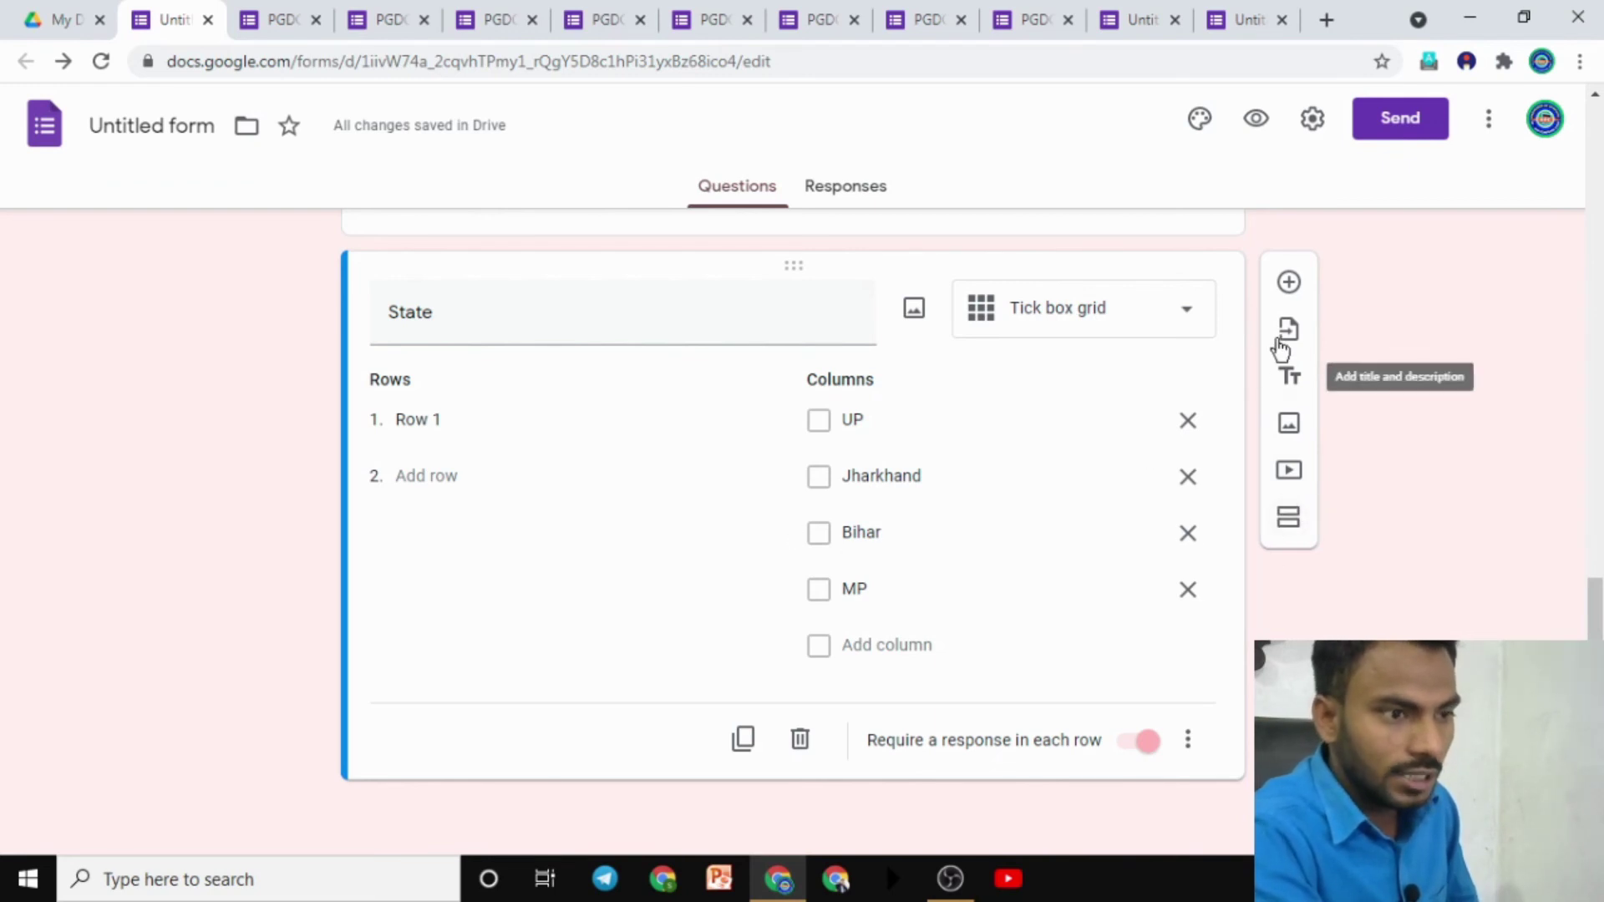
{"action": "left_click", "coordinate": [1289, 283]}
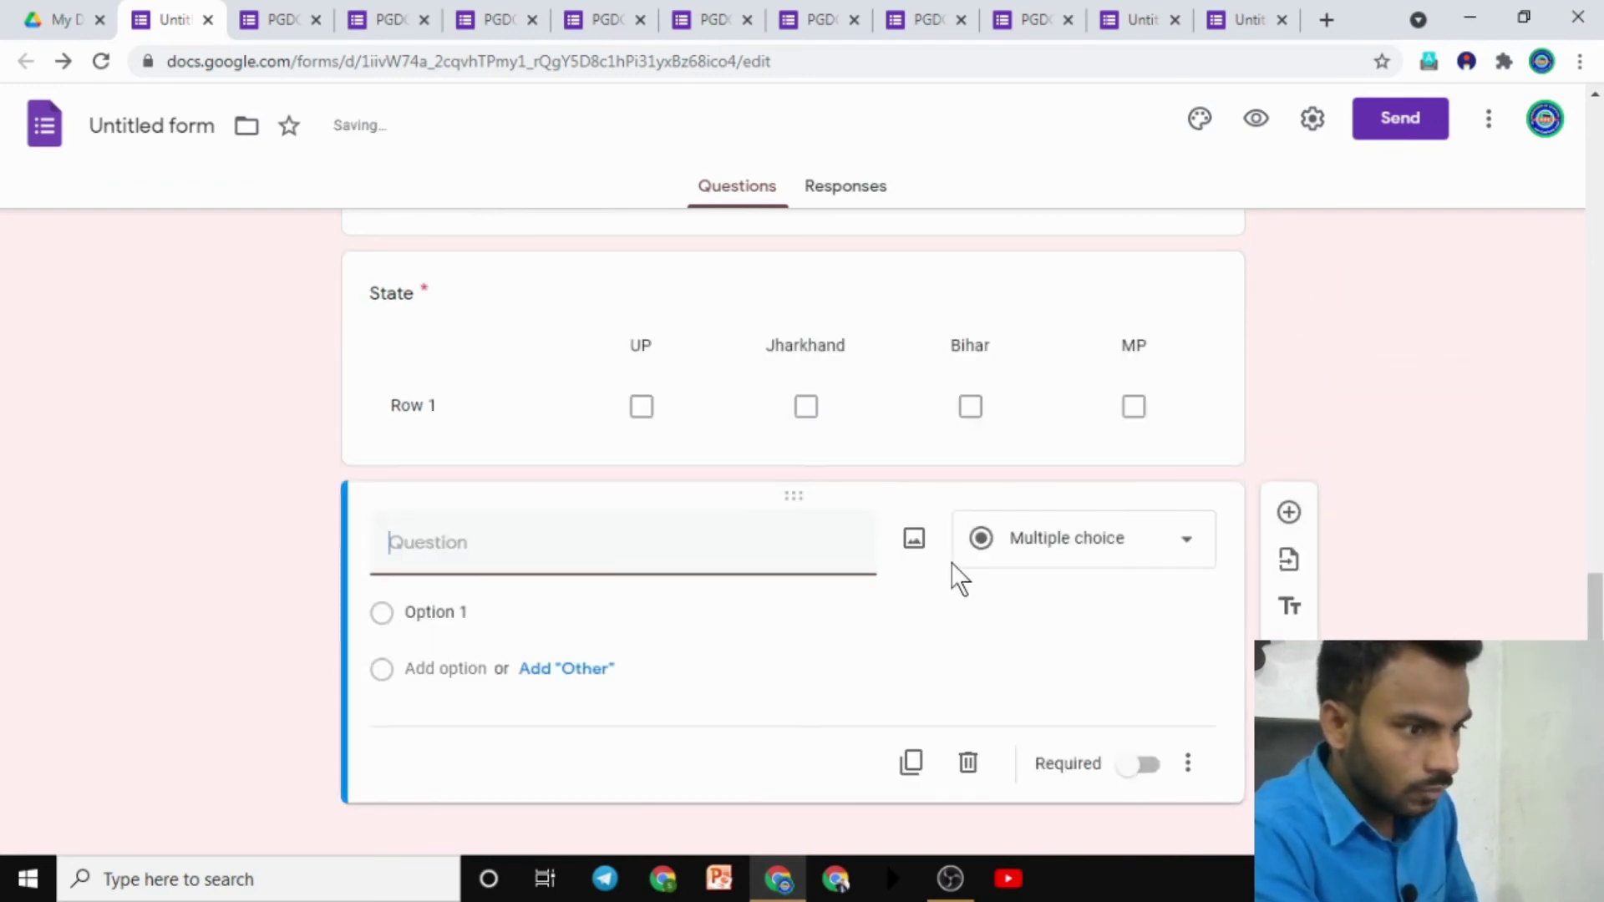
{"action": "left_click", "coordinate": [1049, 549]}
{"action": "left_click", "coordinate": [1029, 740]}
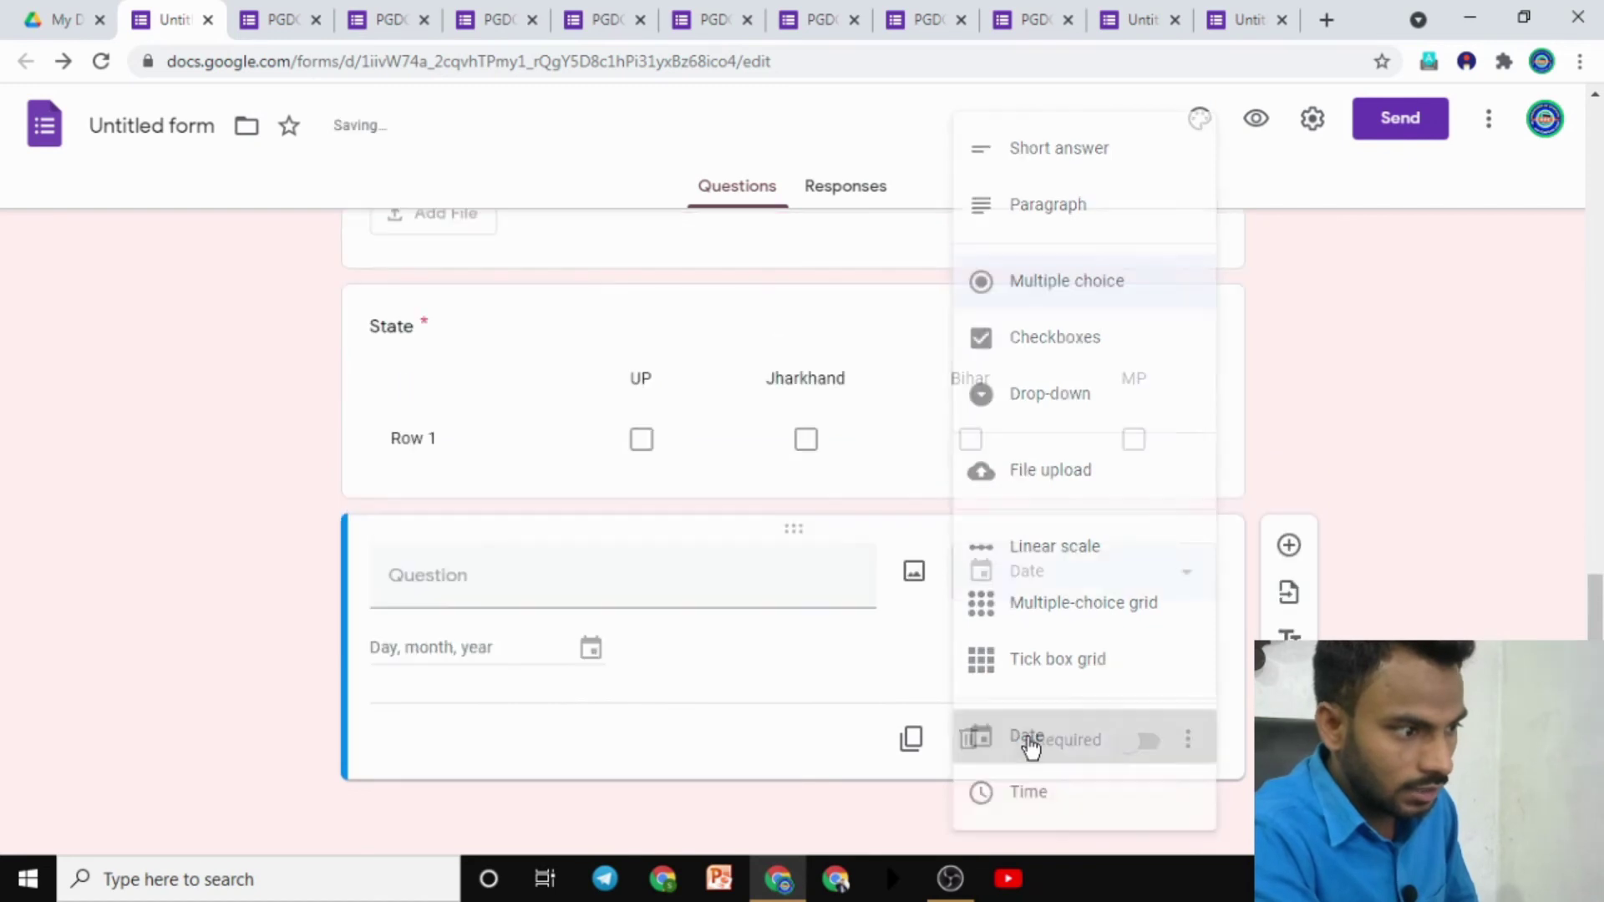
{"action": "left_click", "coordinate": [1151, 746]}
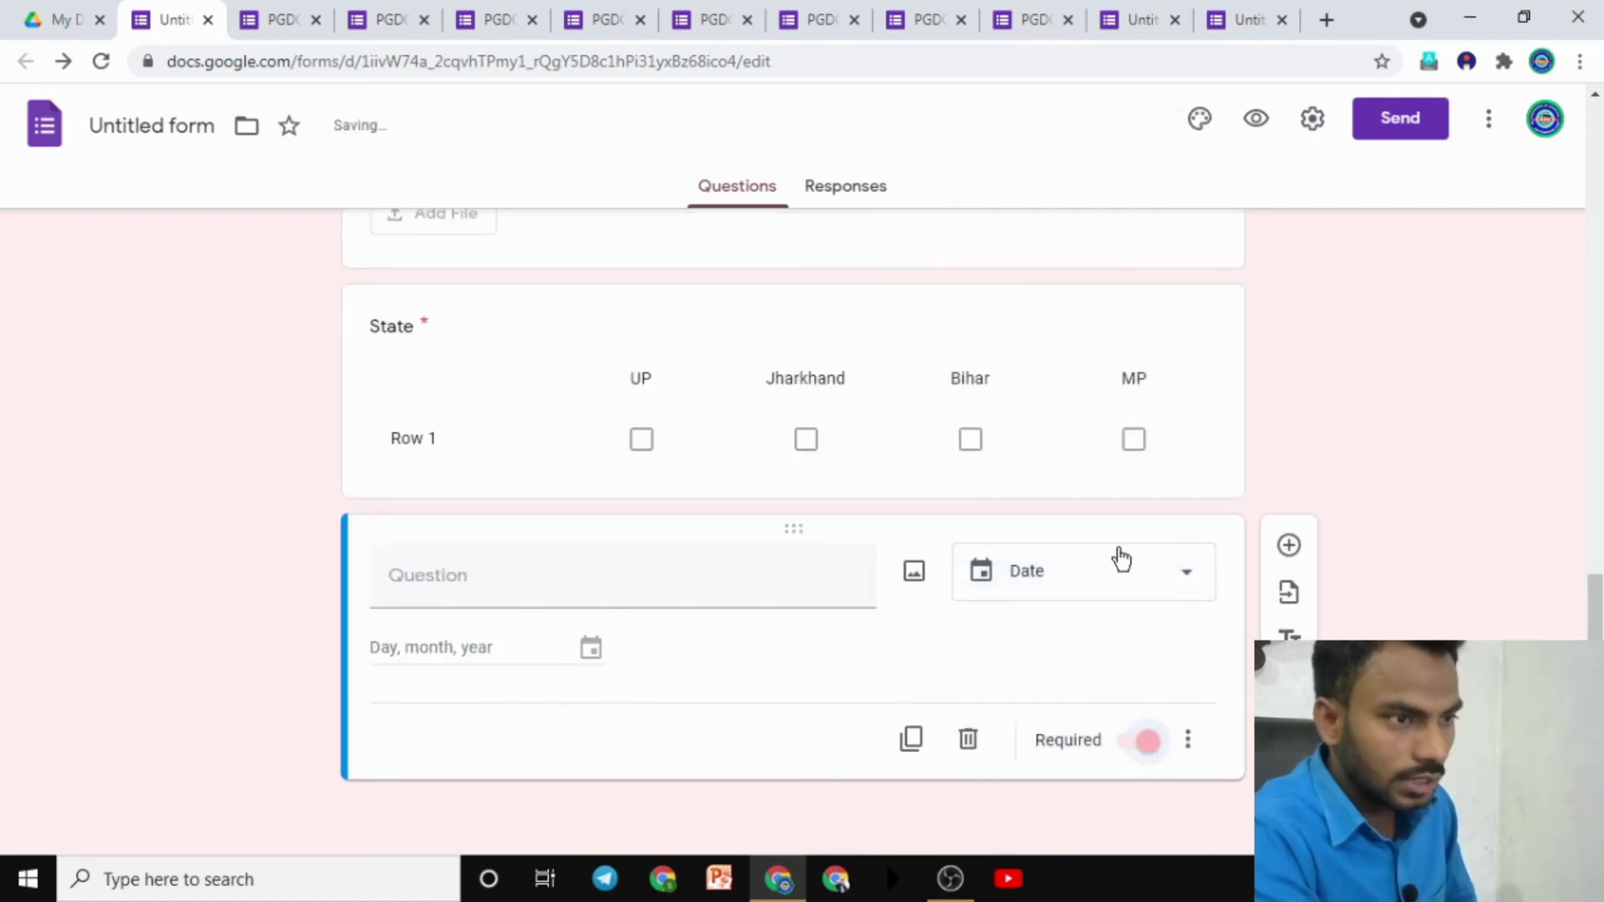
Step: Open a preview of the form, close the two surplus Untitled form tabs and return to the new preview
{"action": "left_click", "coordinate": [1259, 123]}
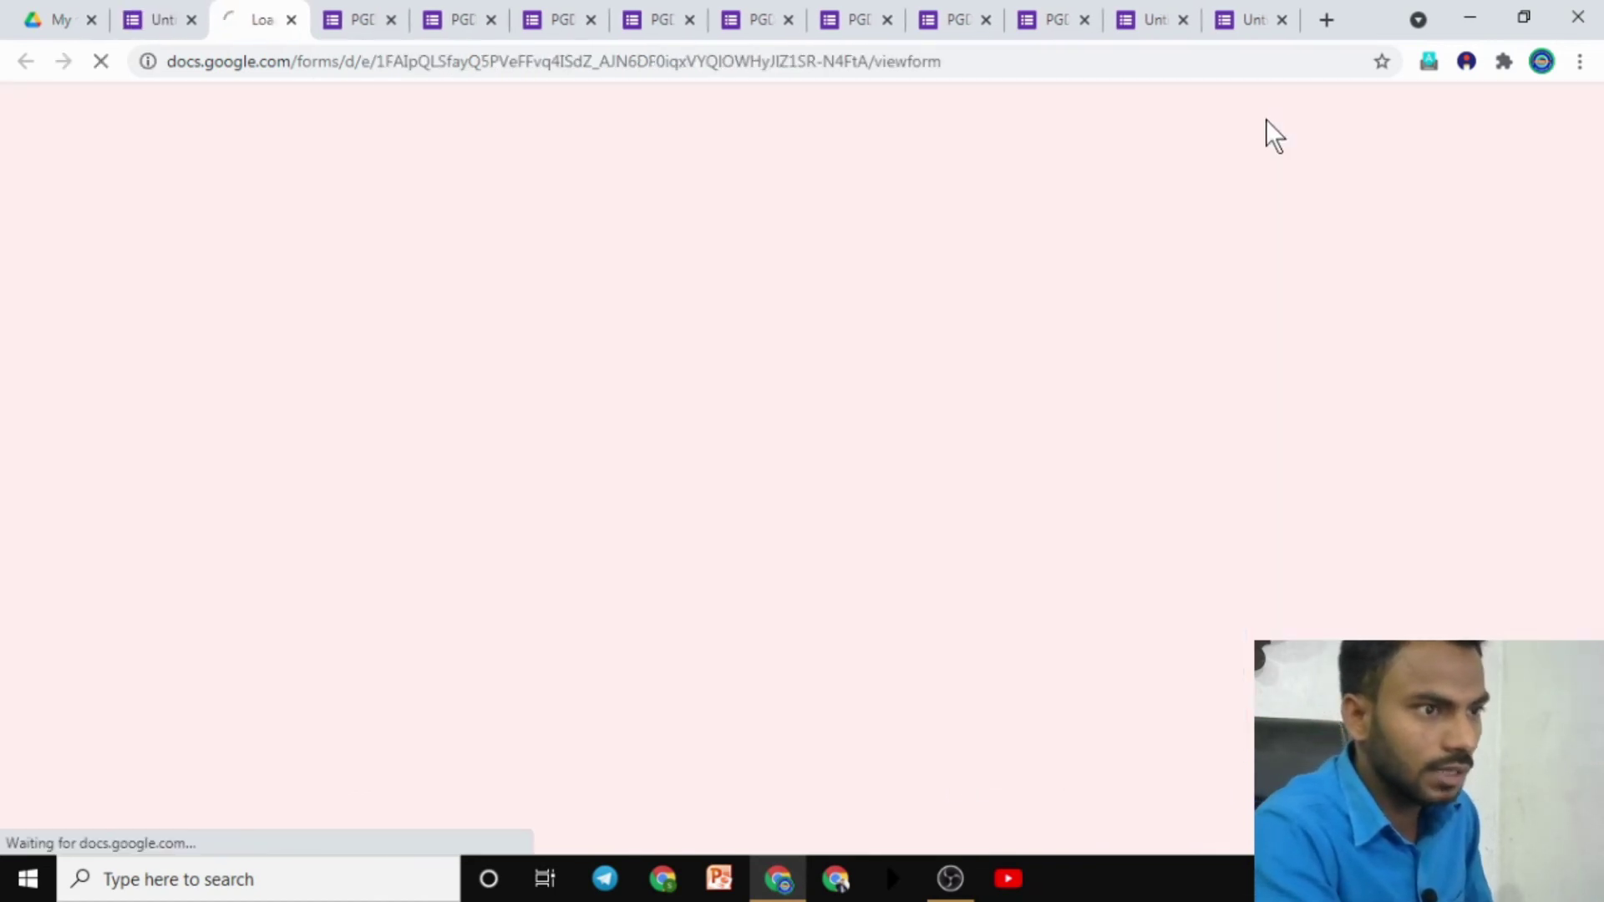
{"action": "left_click", "coordinate": [1282, 19]}
{"action": "left_click", "coordinate": [1278, 20]}
{"action": "left_click", "coordinate": [1278, 19]}
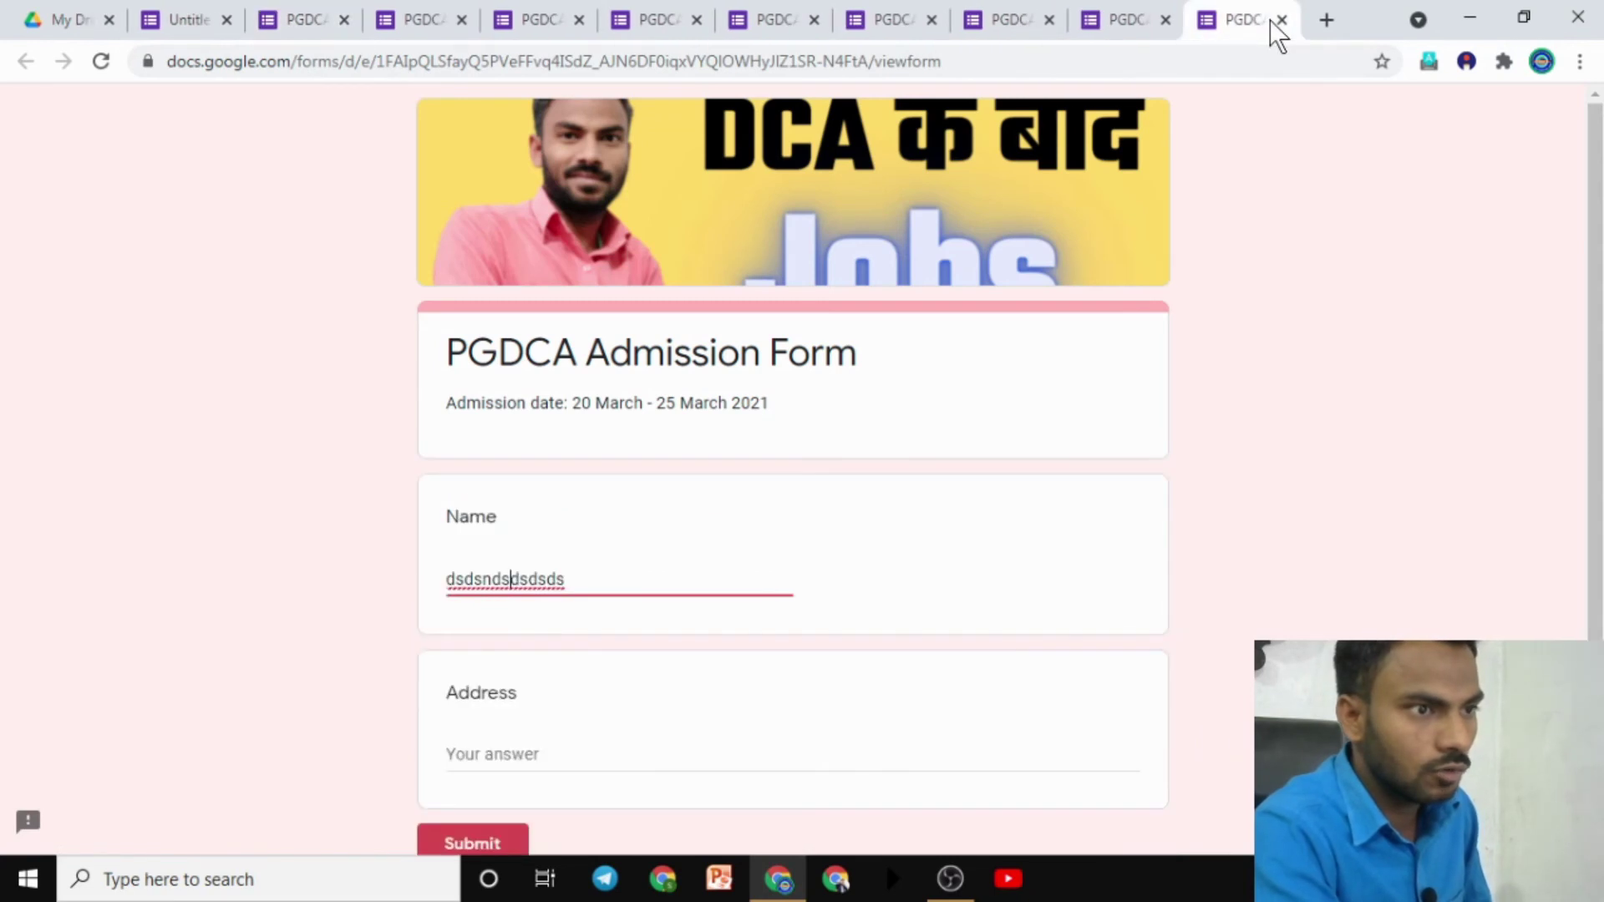
{"action": "left_click", "coordinate": [1273, 19]}
{"action": "left_click", "coordinate": [1035, 198]}
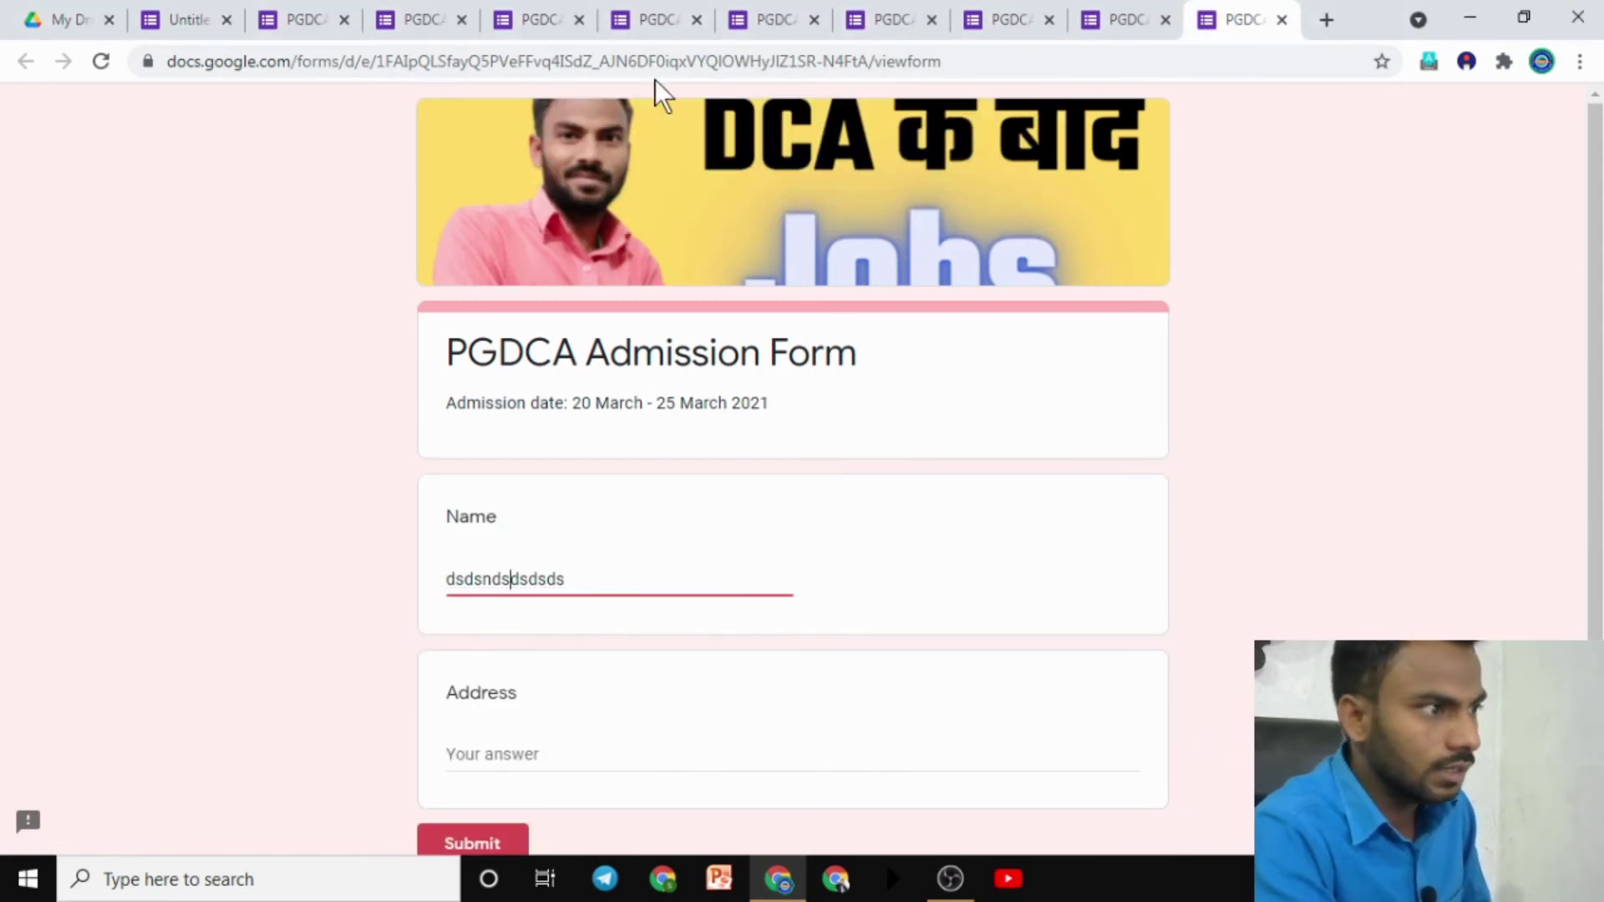
{"action": "left_click", "coordinate": [210, 7]}
{"action": "left_click", "coordinate": [281, 2]}
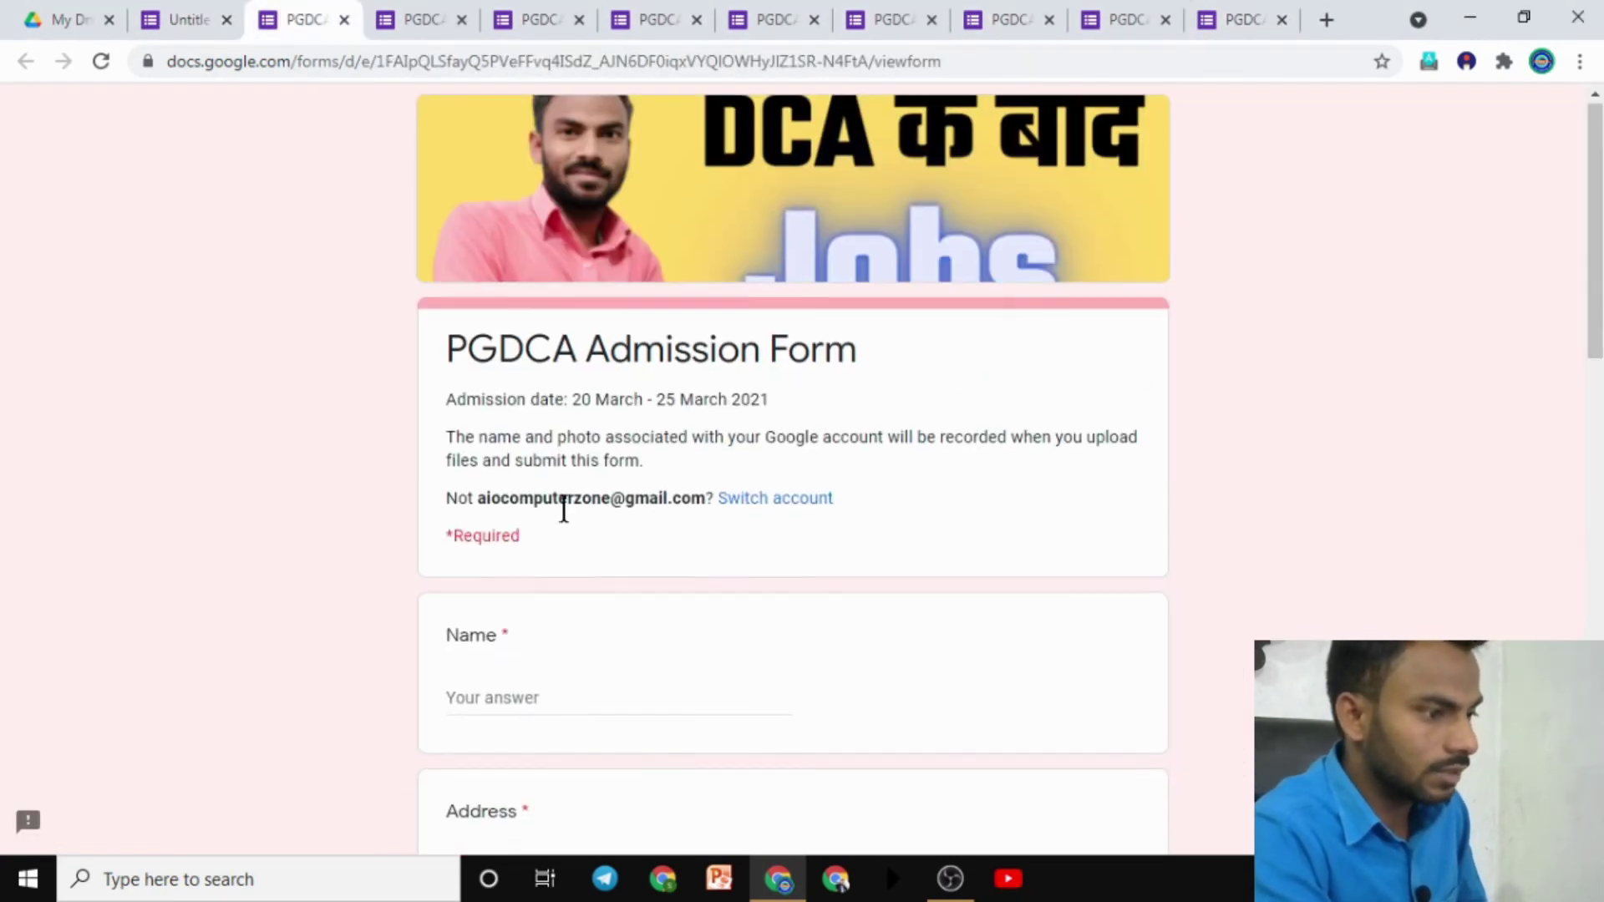
Step: Test the Date question in the preview by choosing 18 March 2021, followed by 6 March 2021
{"action": "scroll", "coordinate": [566, 511], "scroll_direction": "down", "scroll_amount": 15}
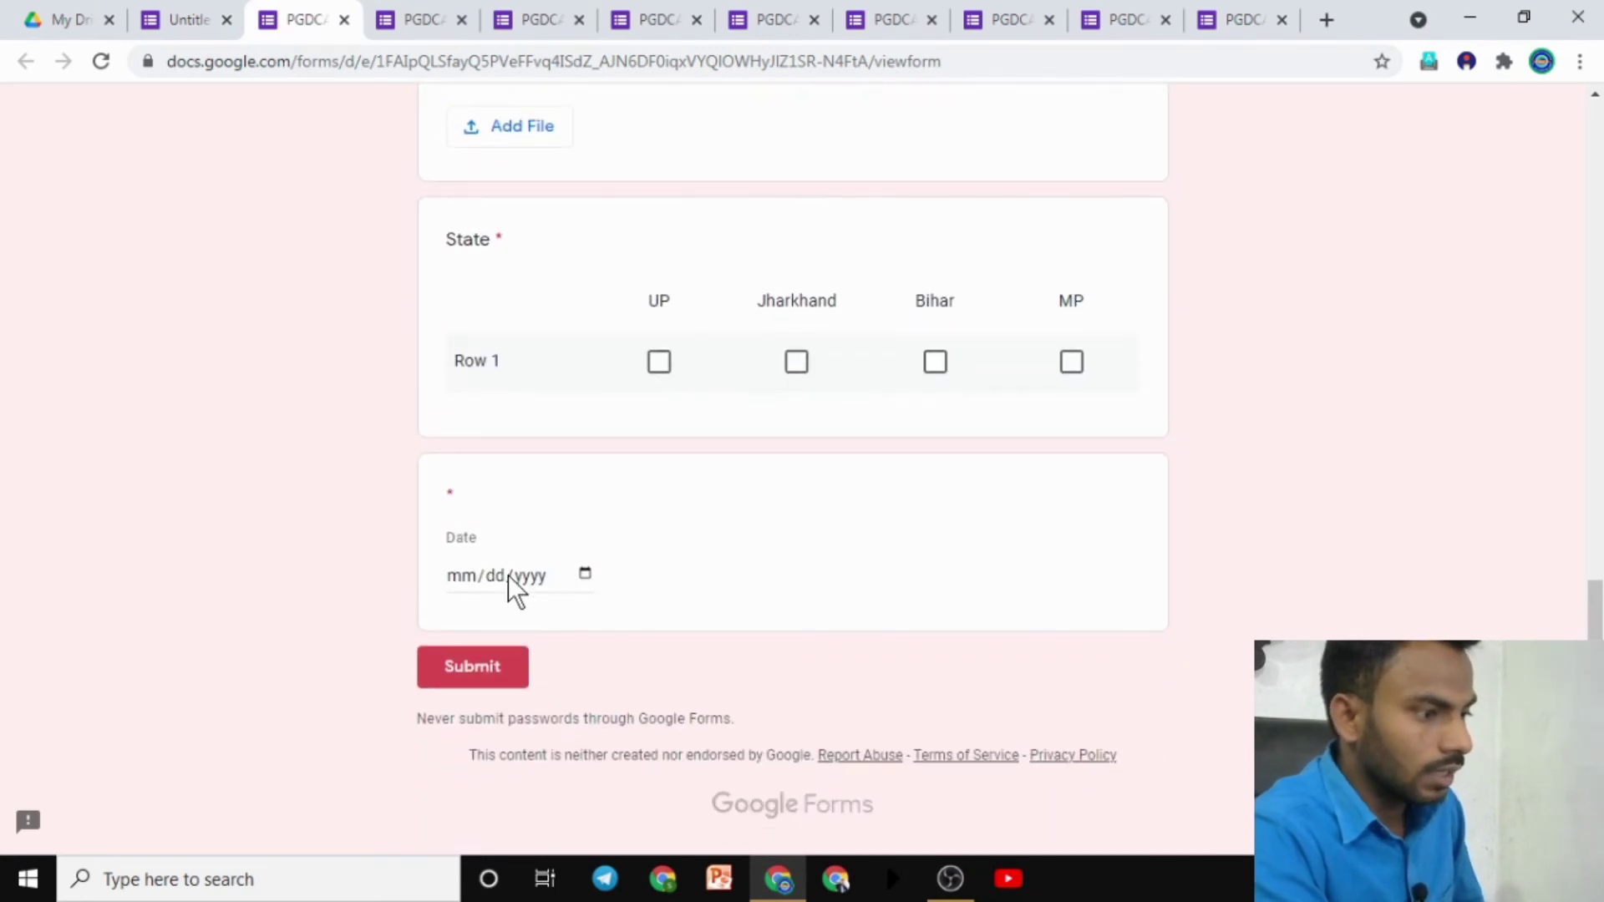
{"action": "left_click", "coordinate": [506, 575]}
{"action": "left_click", "coordinate": [584, 574]}
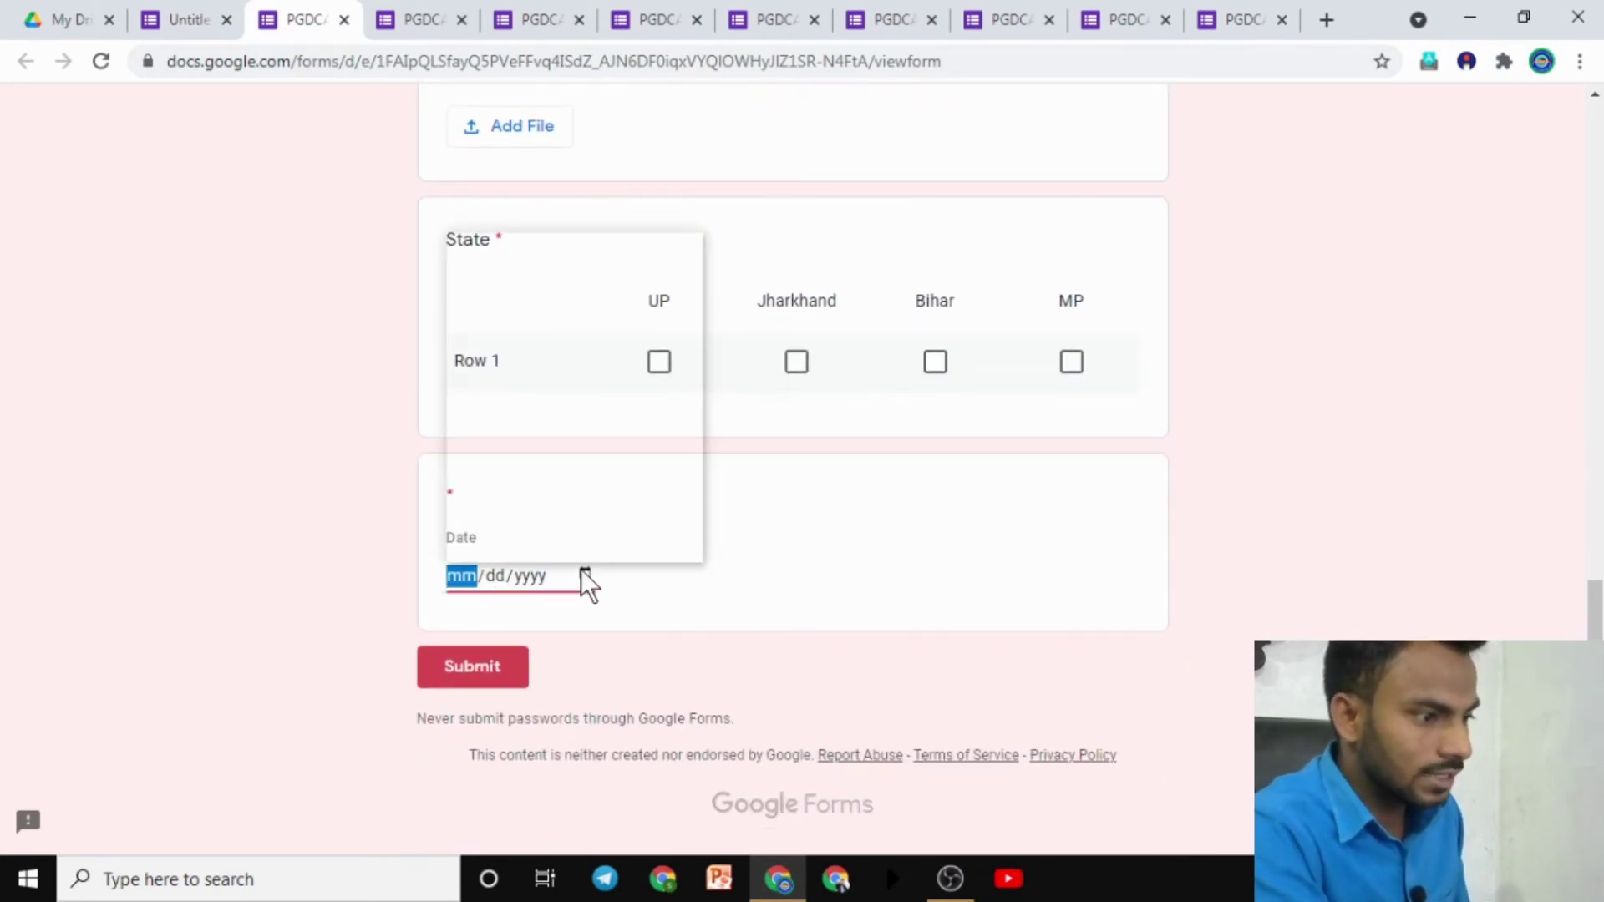
{"action": "left_click", "coordinate": [607, 403]}
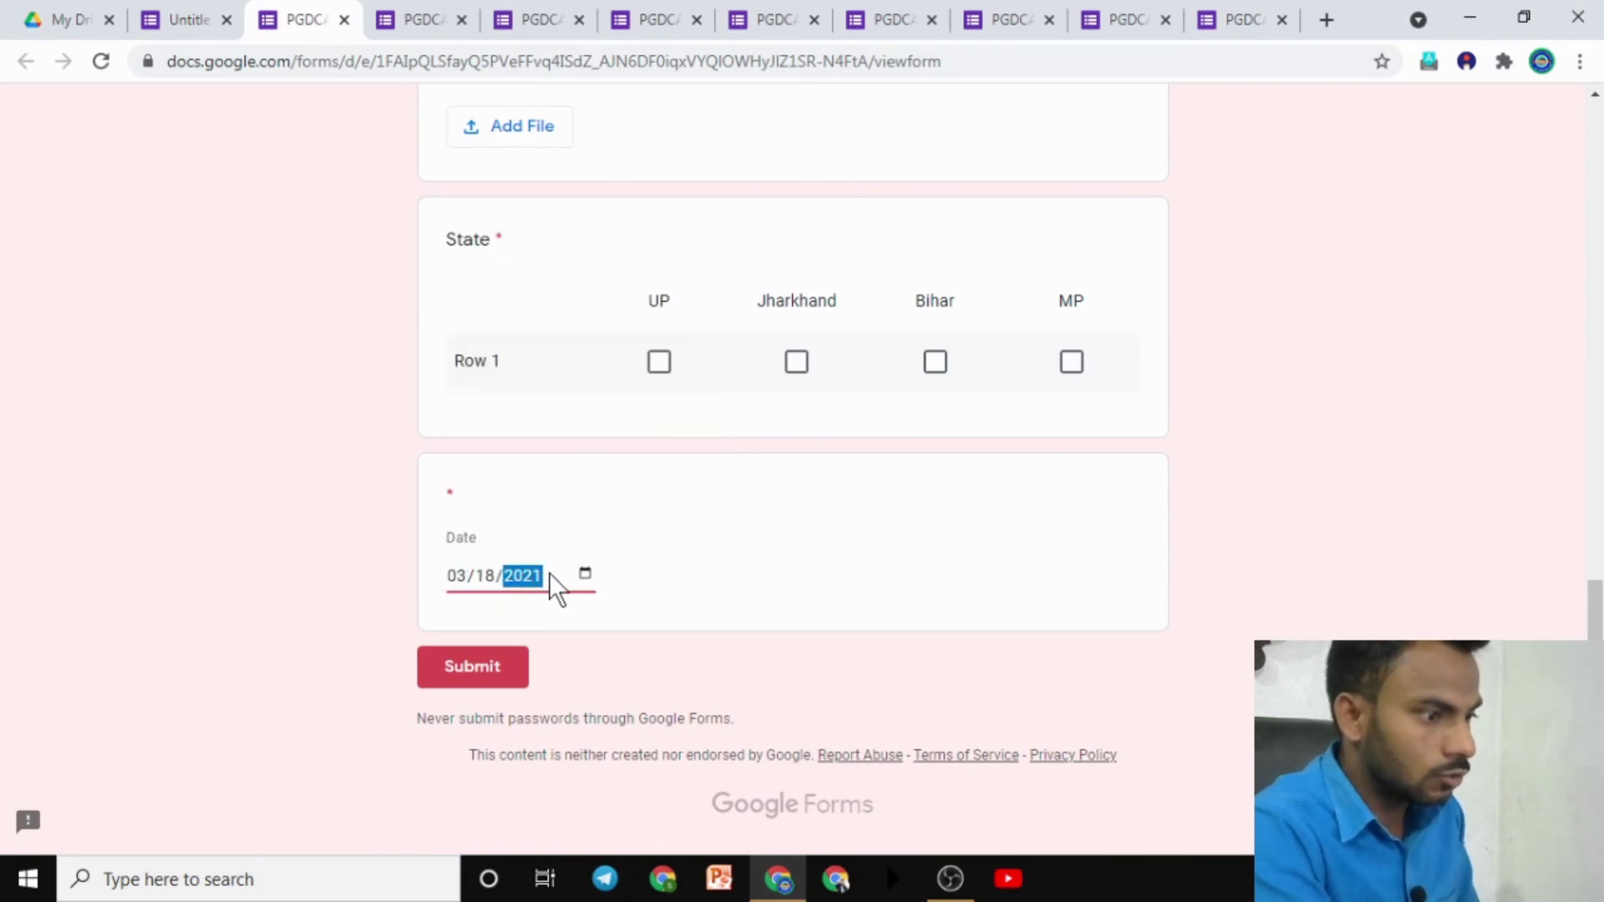
{"action": "left_click", "coordinate": [584, 574]}
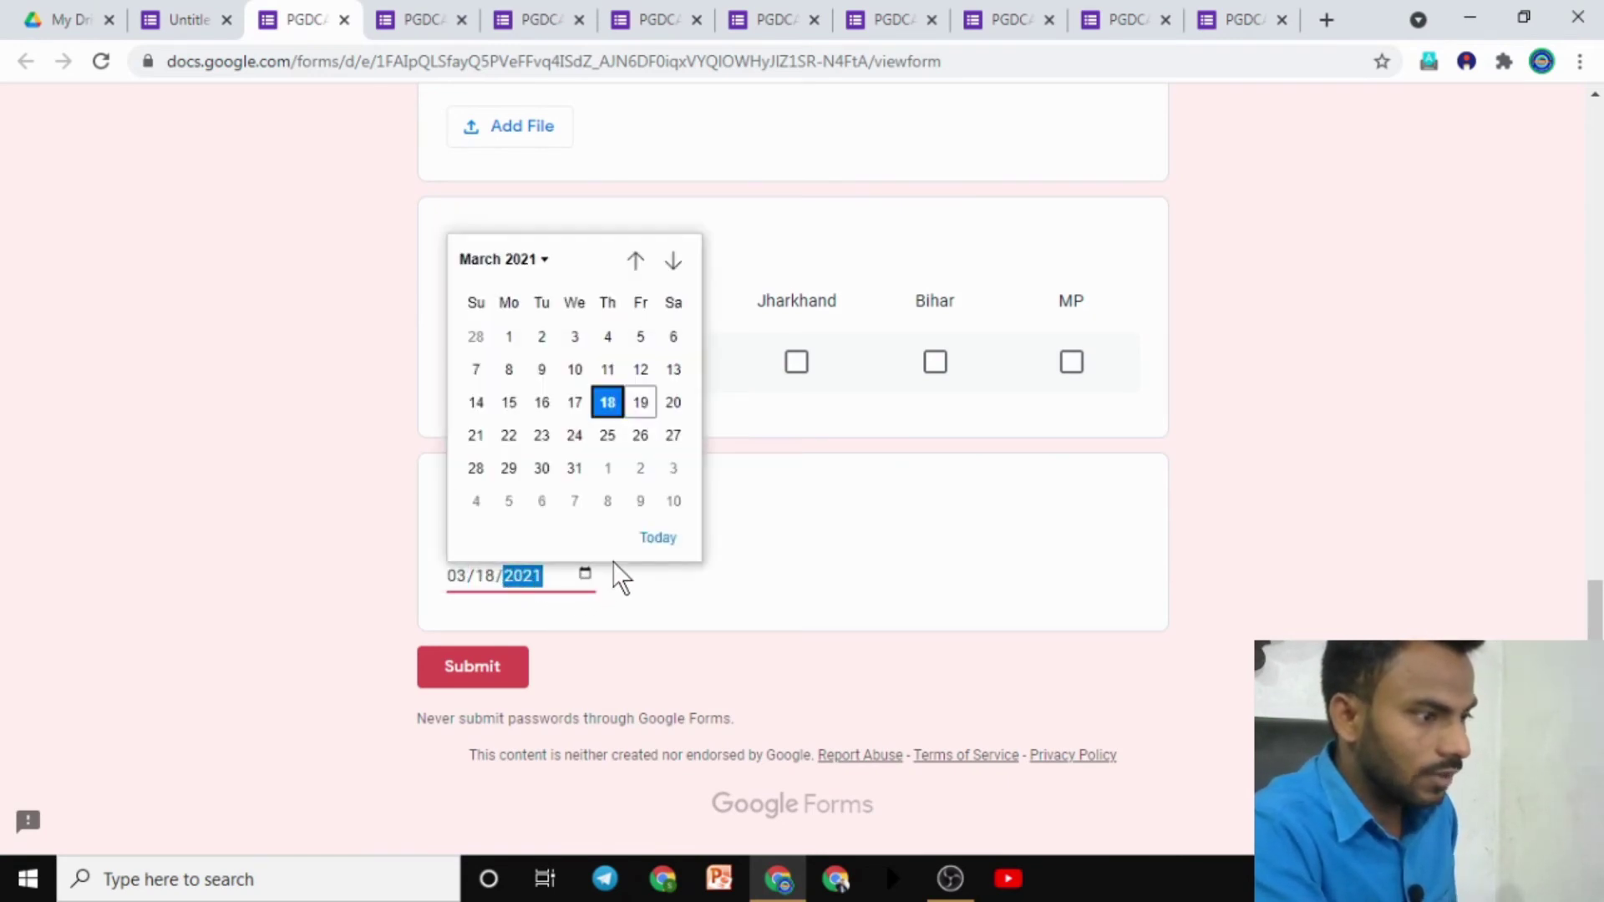
{"action": "left_click", "coordinate": [660, 348]}
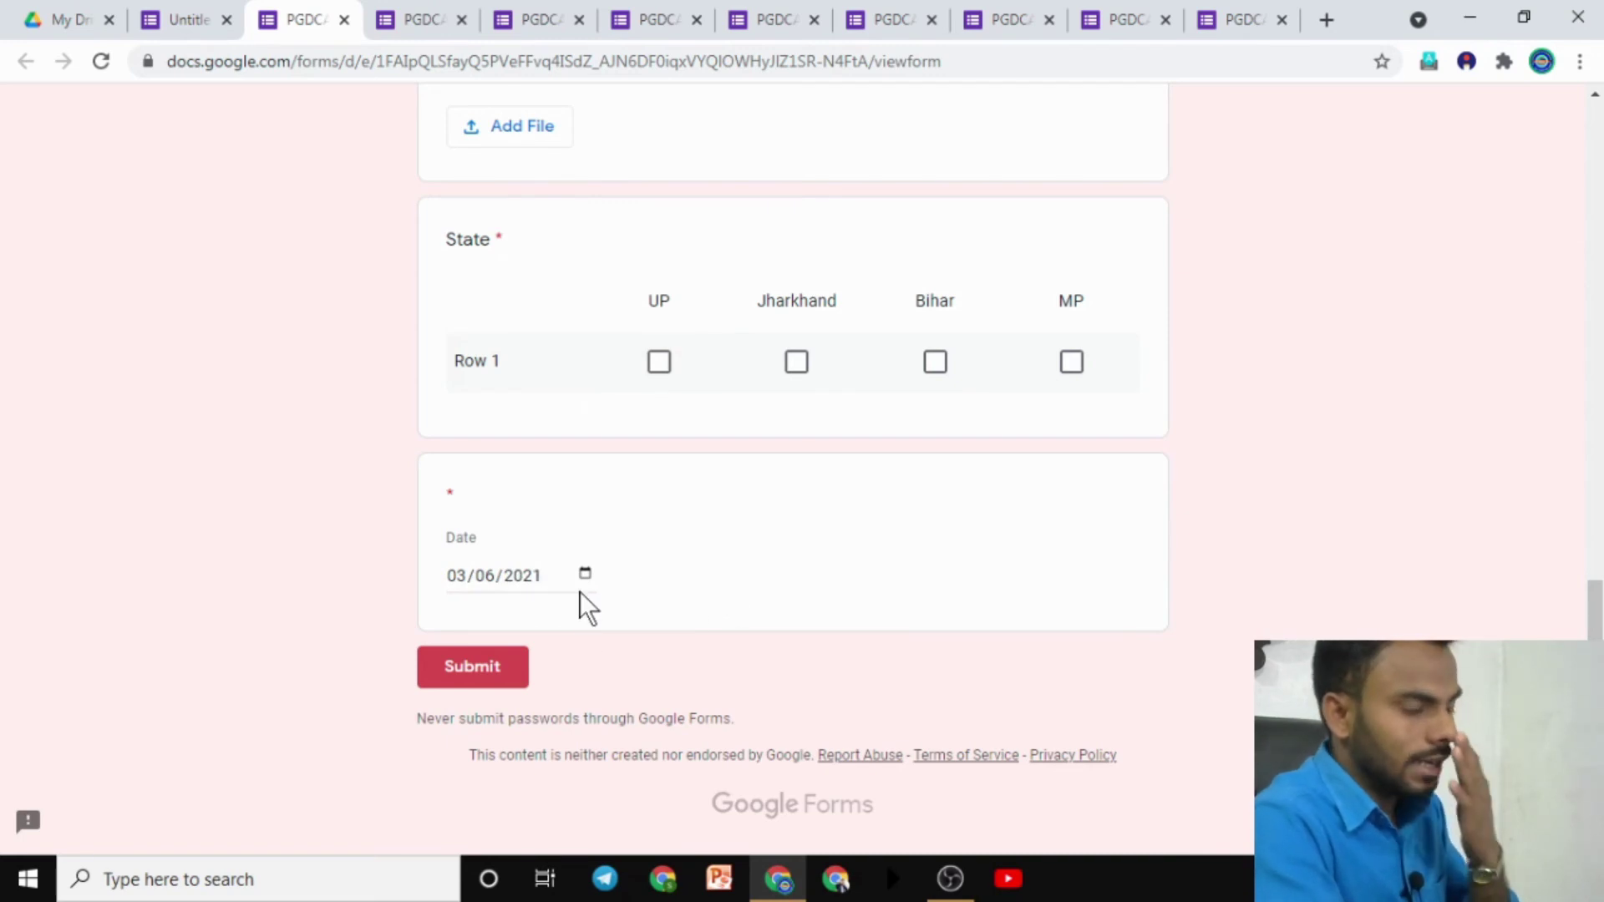
Step: Return to the form editor and add a Time question below the Date question
{"action": "left_click", "coordinate": [214, 25]}
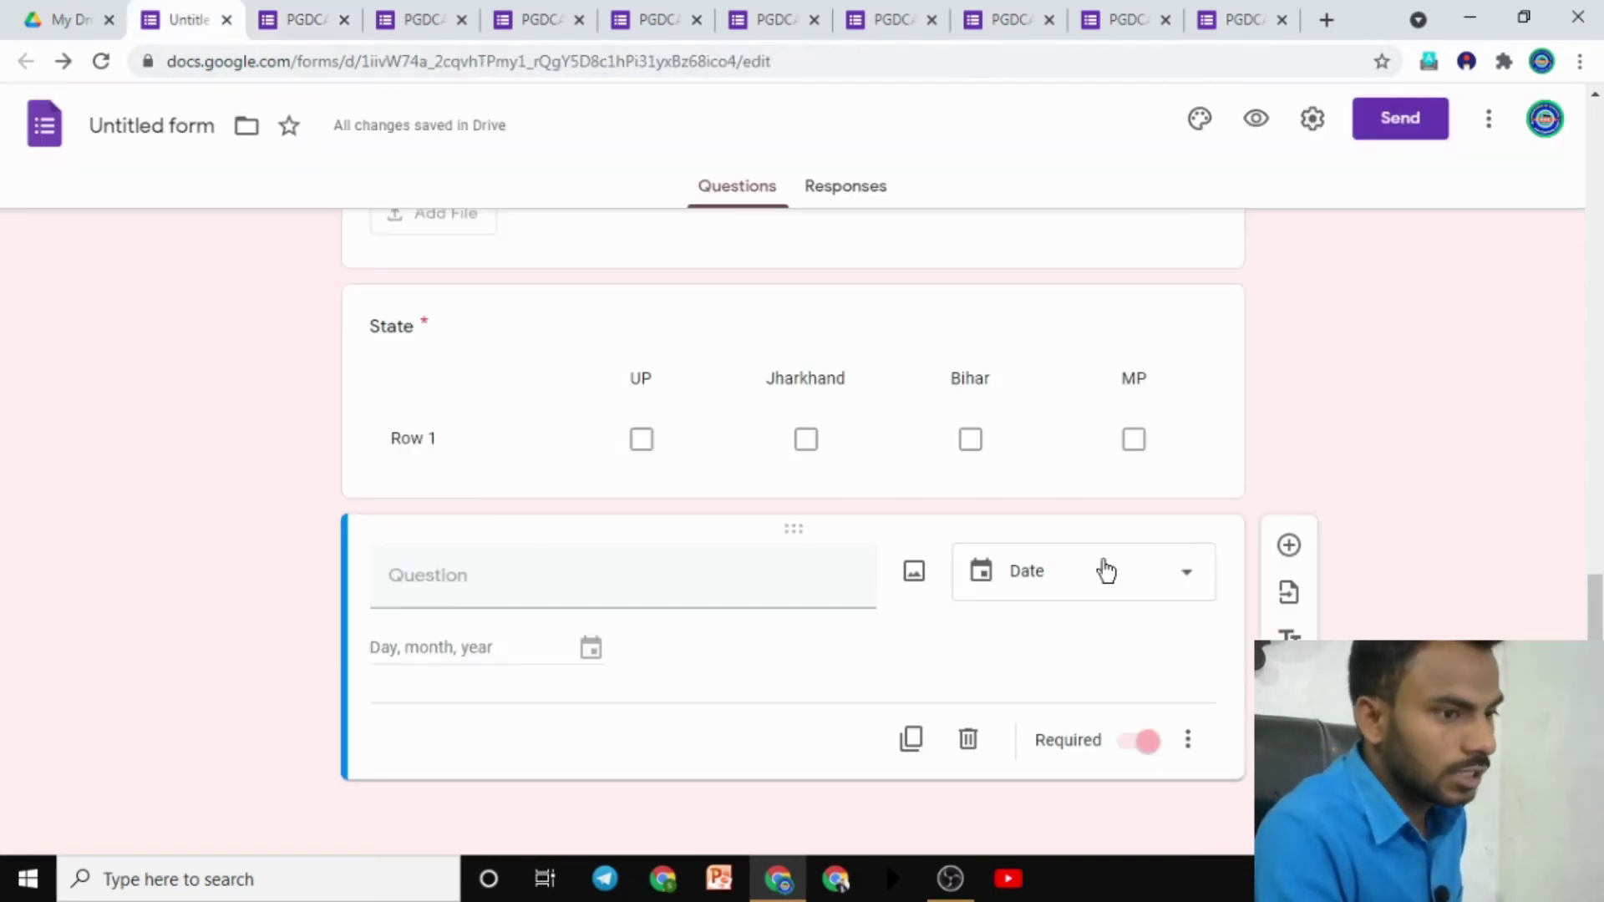
{"action": "left_click", "coordinate": [1289, 544]}
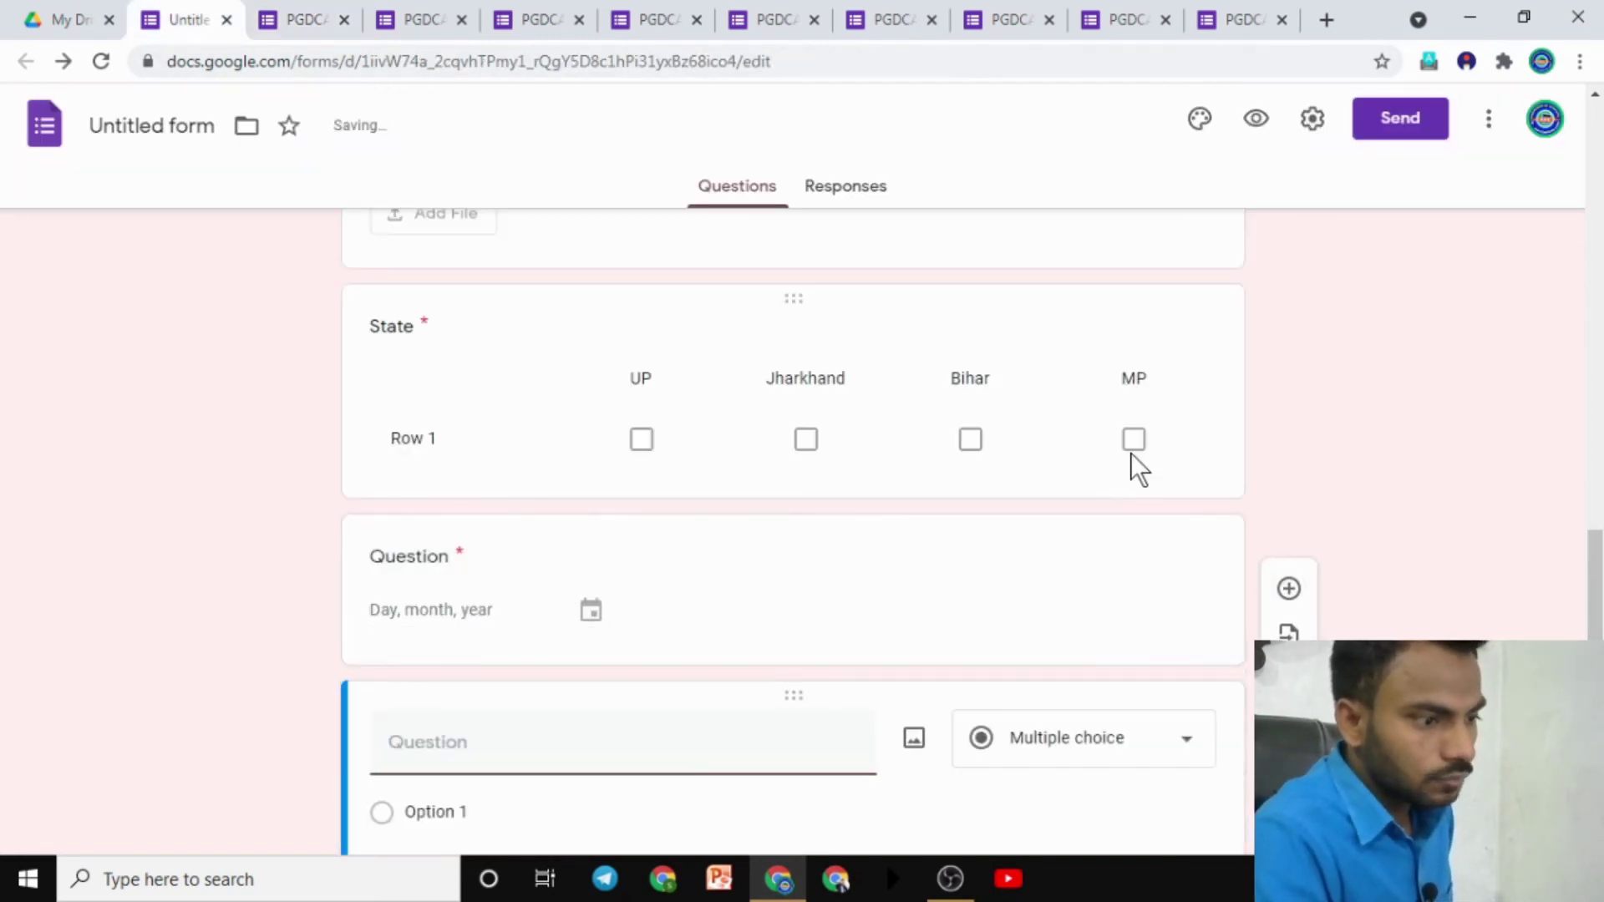
{"action": "left_click", "coordinate": [1075, 548]}
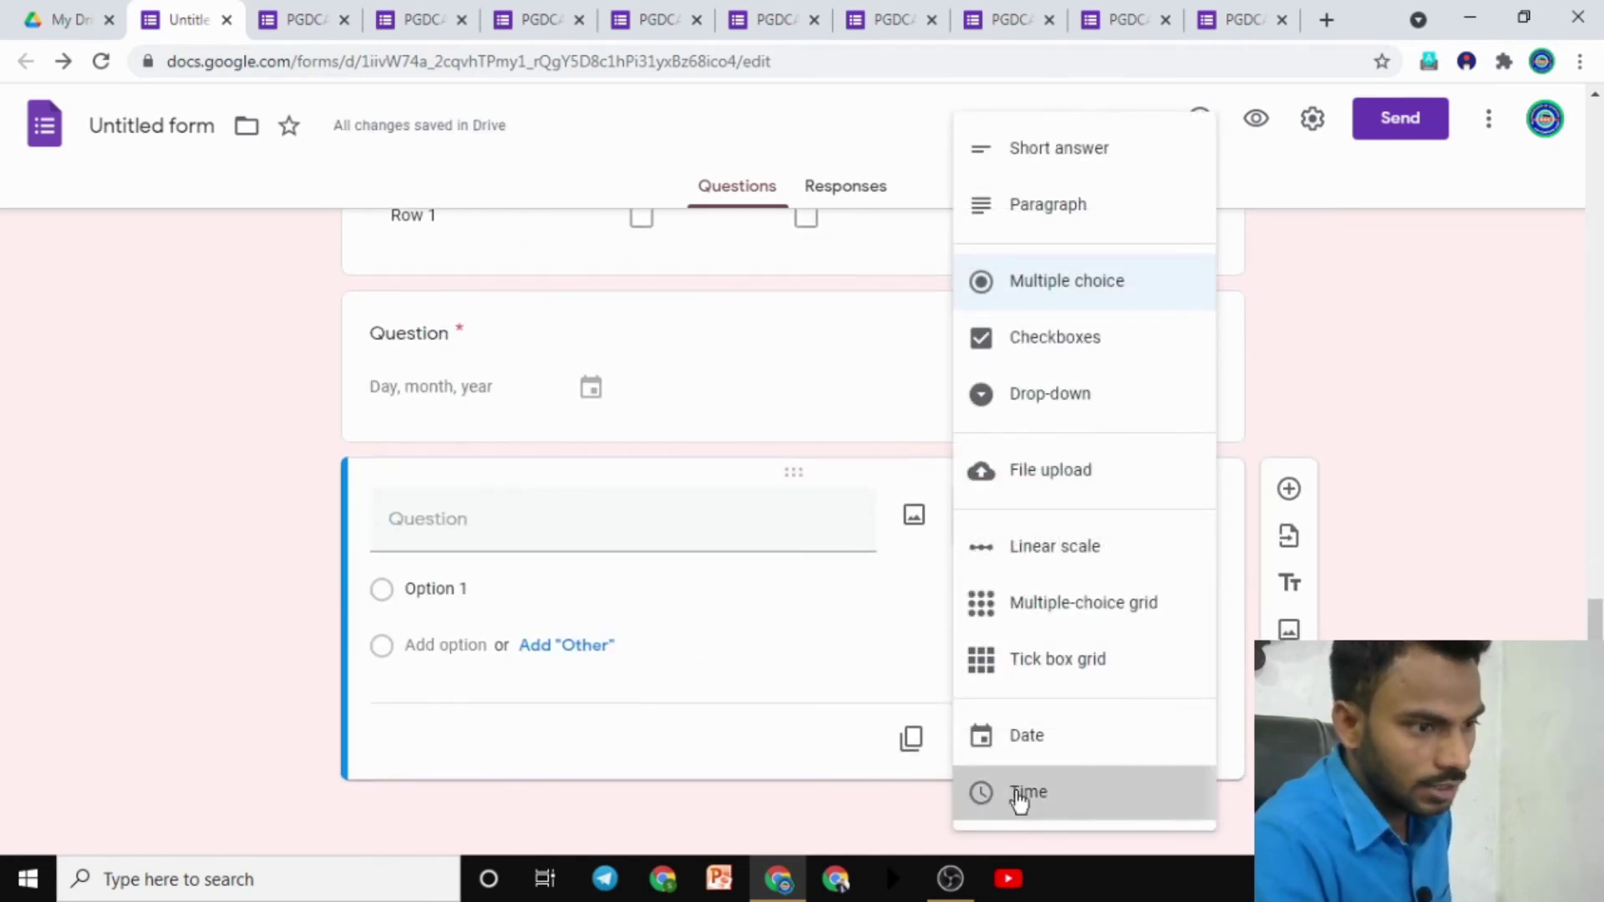
{"action": "left_click", "coordinate": [1019, 795]}
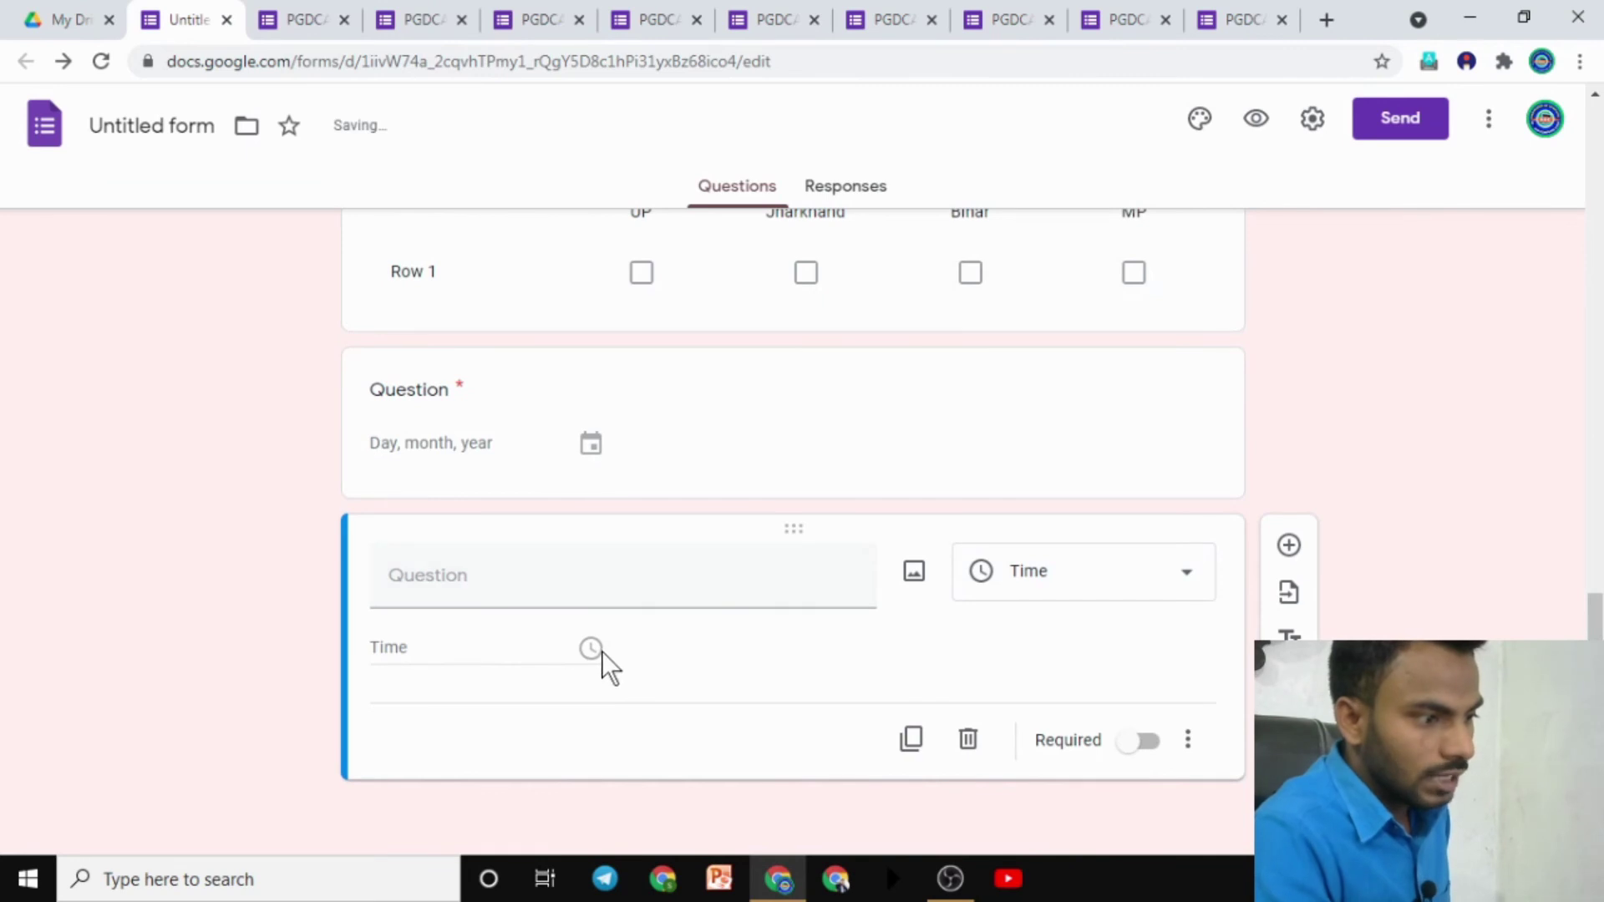
Step: Preview the form and try out the hour field of the Time question
{"action": "left_click", "coordinate": [1256, 118]}
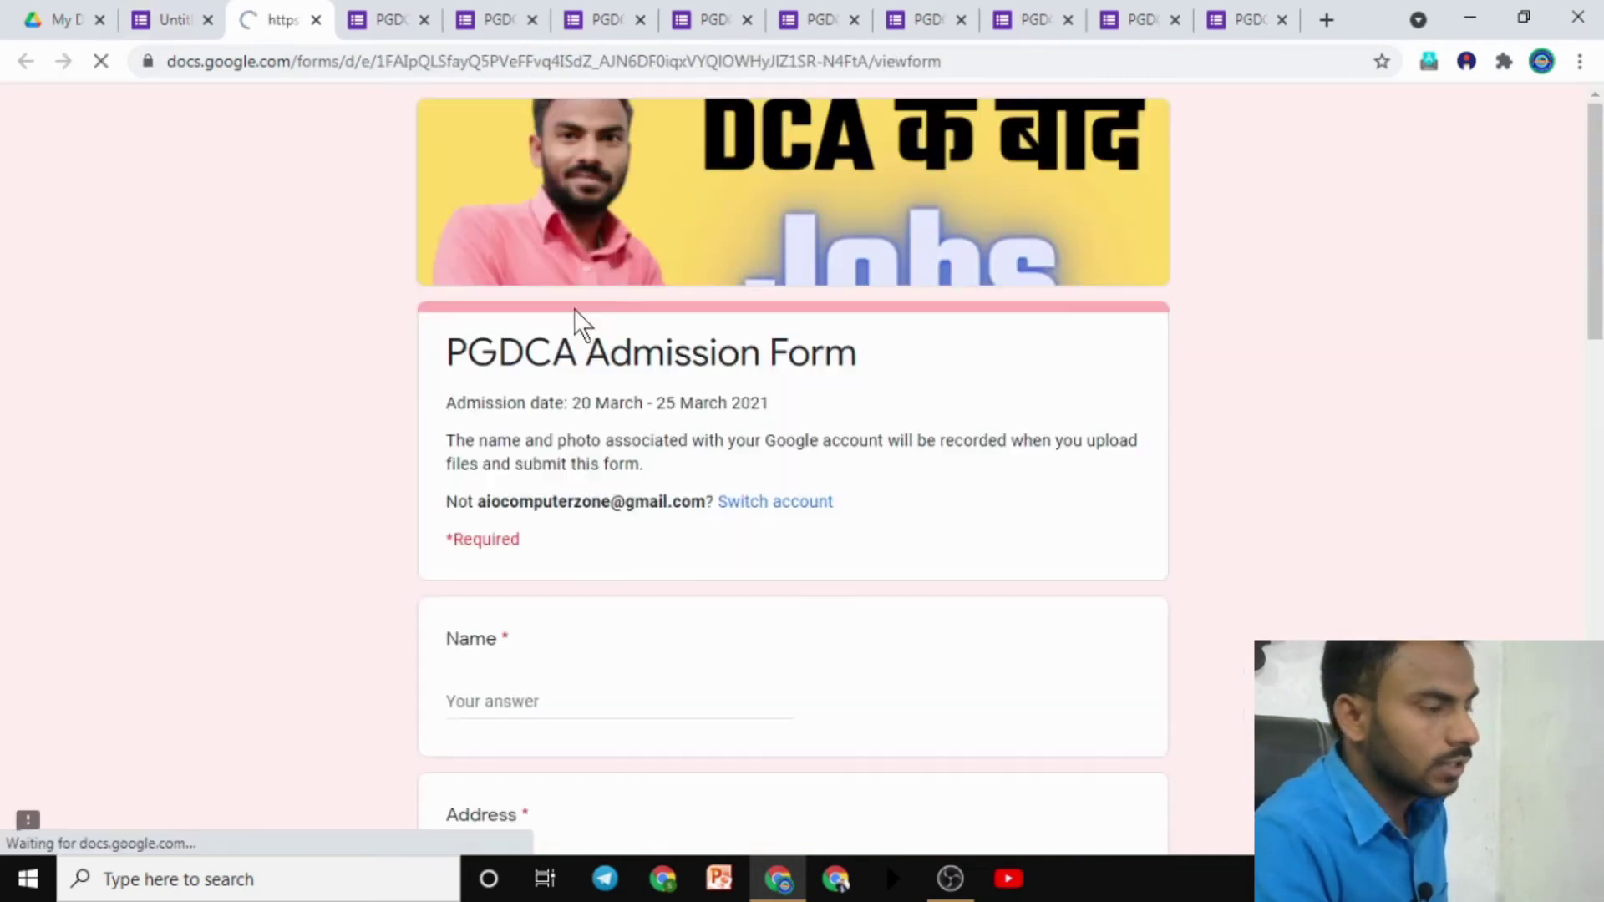
{"action": "scroll", "coordinate": [606, 502], "scroll_direction": "down", "scroll_amount": 18}
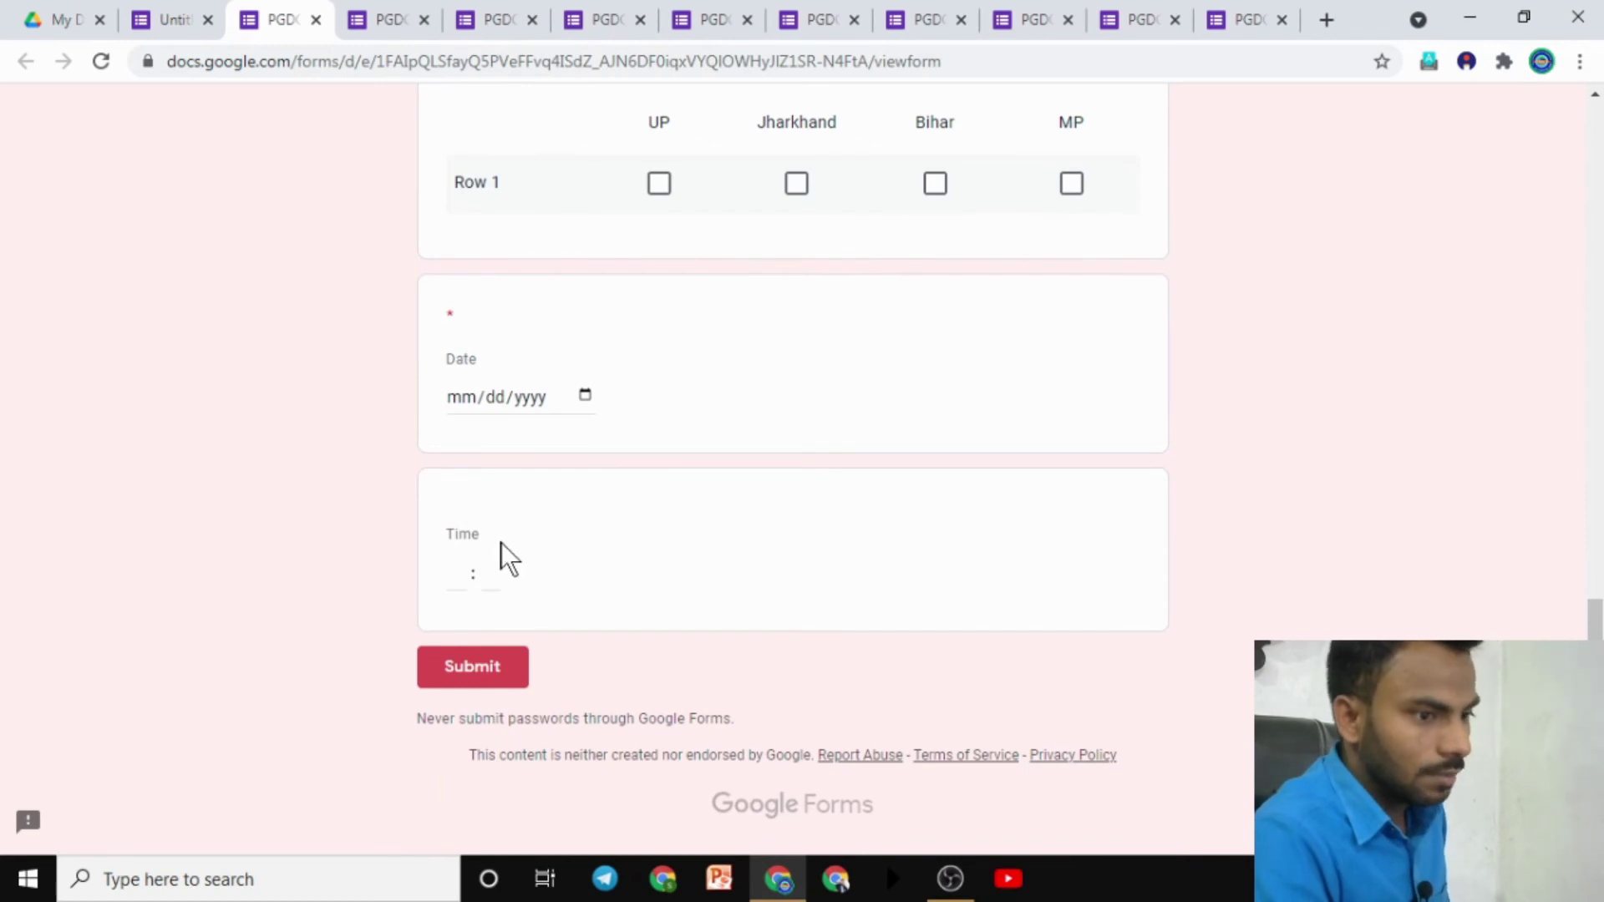
{"action": "left_click", "coordinate": [460, 574]}
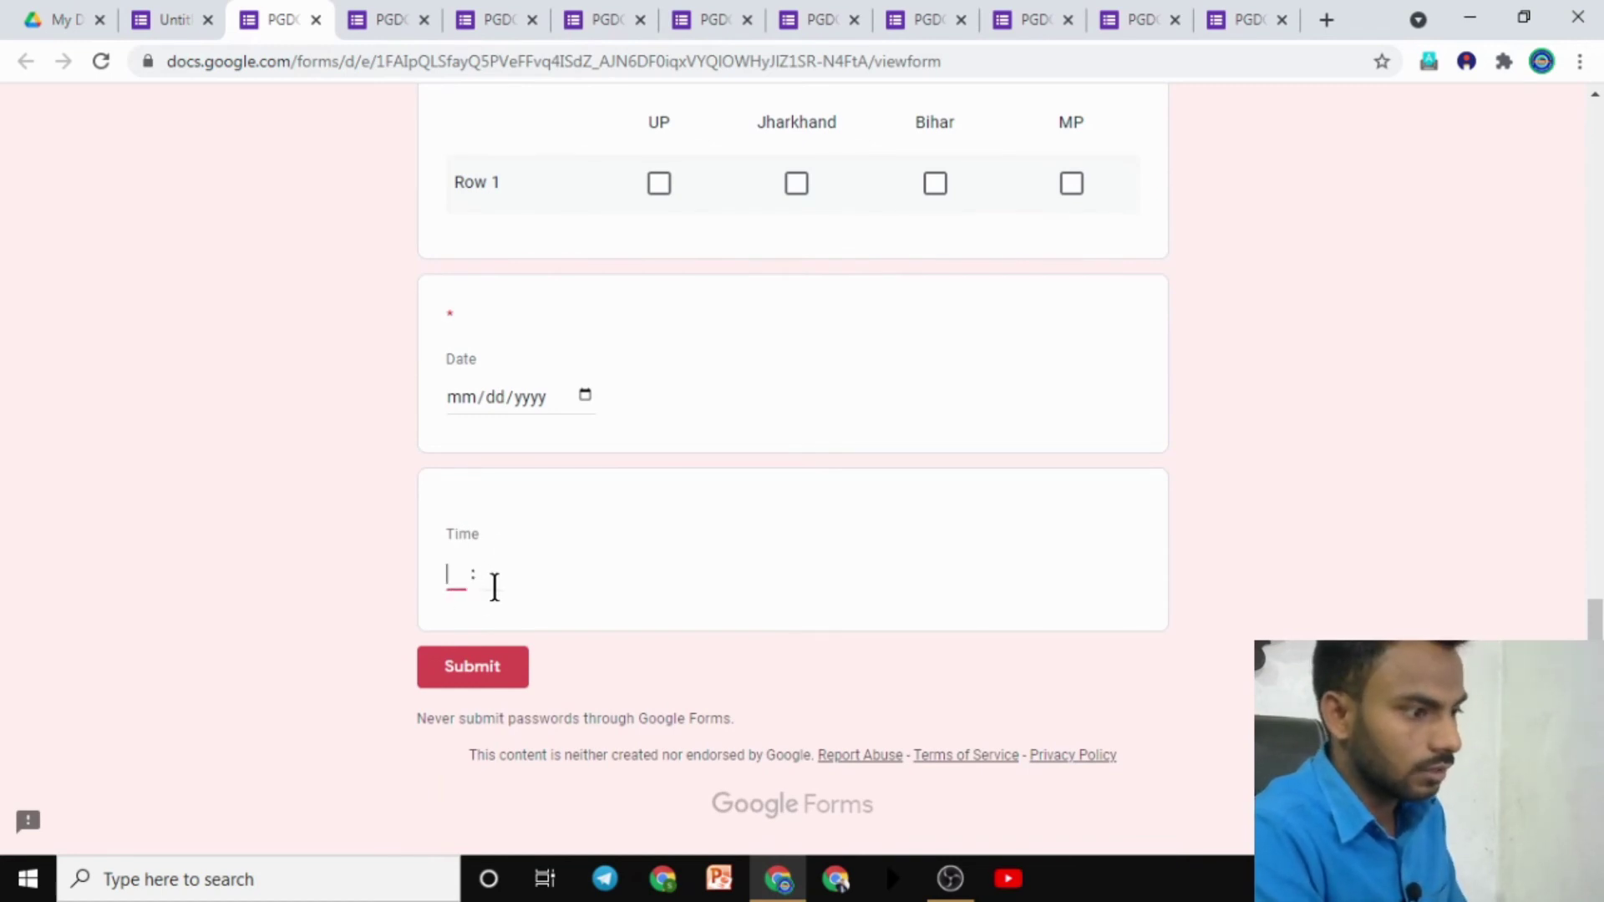
{"action": "key", "text": "BackSpace"}
Step: Return to the form editor, try adding a title and description block after the Time question, and delete it
{"action": "left_click", "coordinate": [167, 19]}
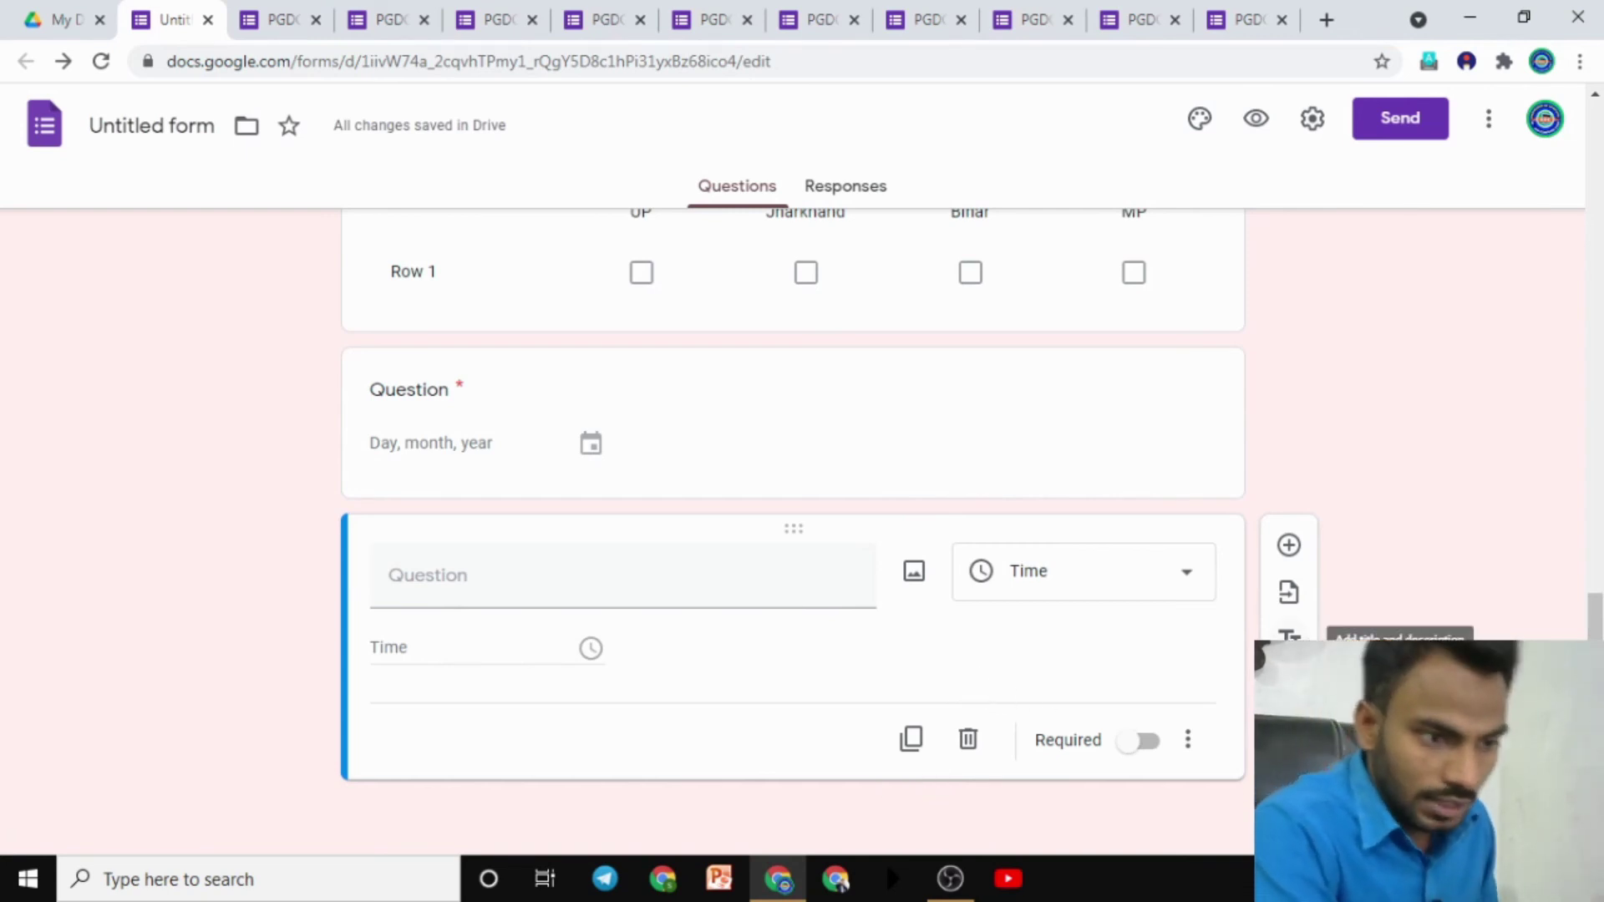
{"action": "left_click", "coordinate": [1289, 637]}
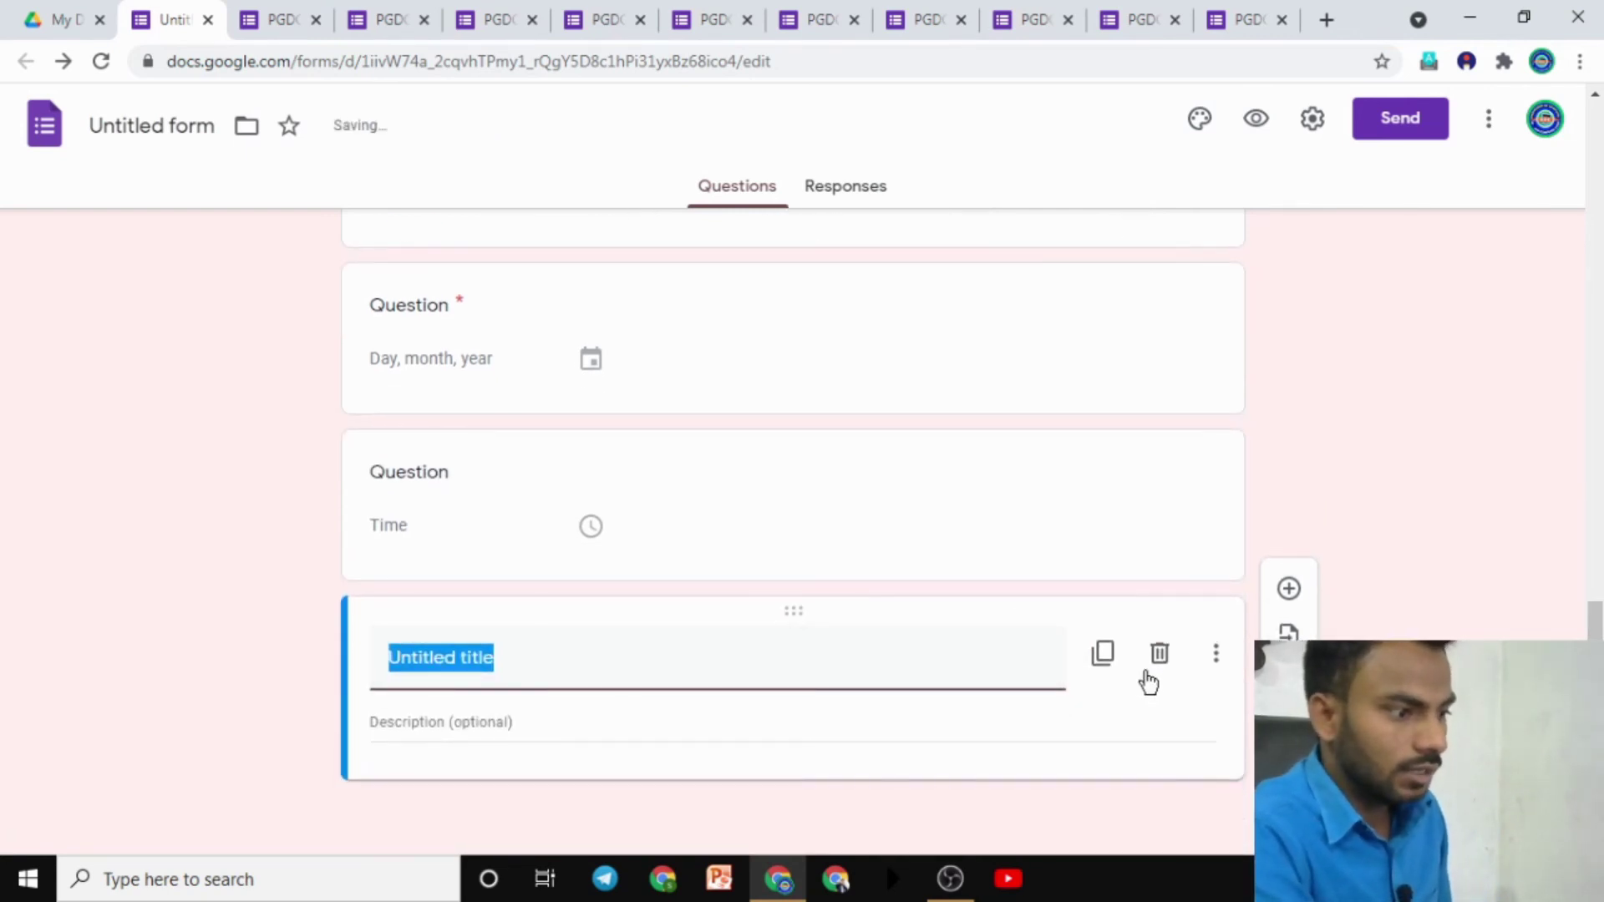
{"action": "left_click", "coordinate": [1161, 654]}
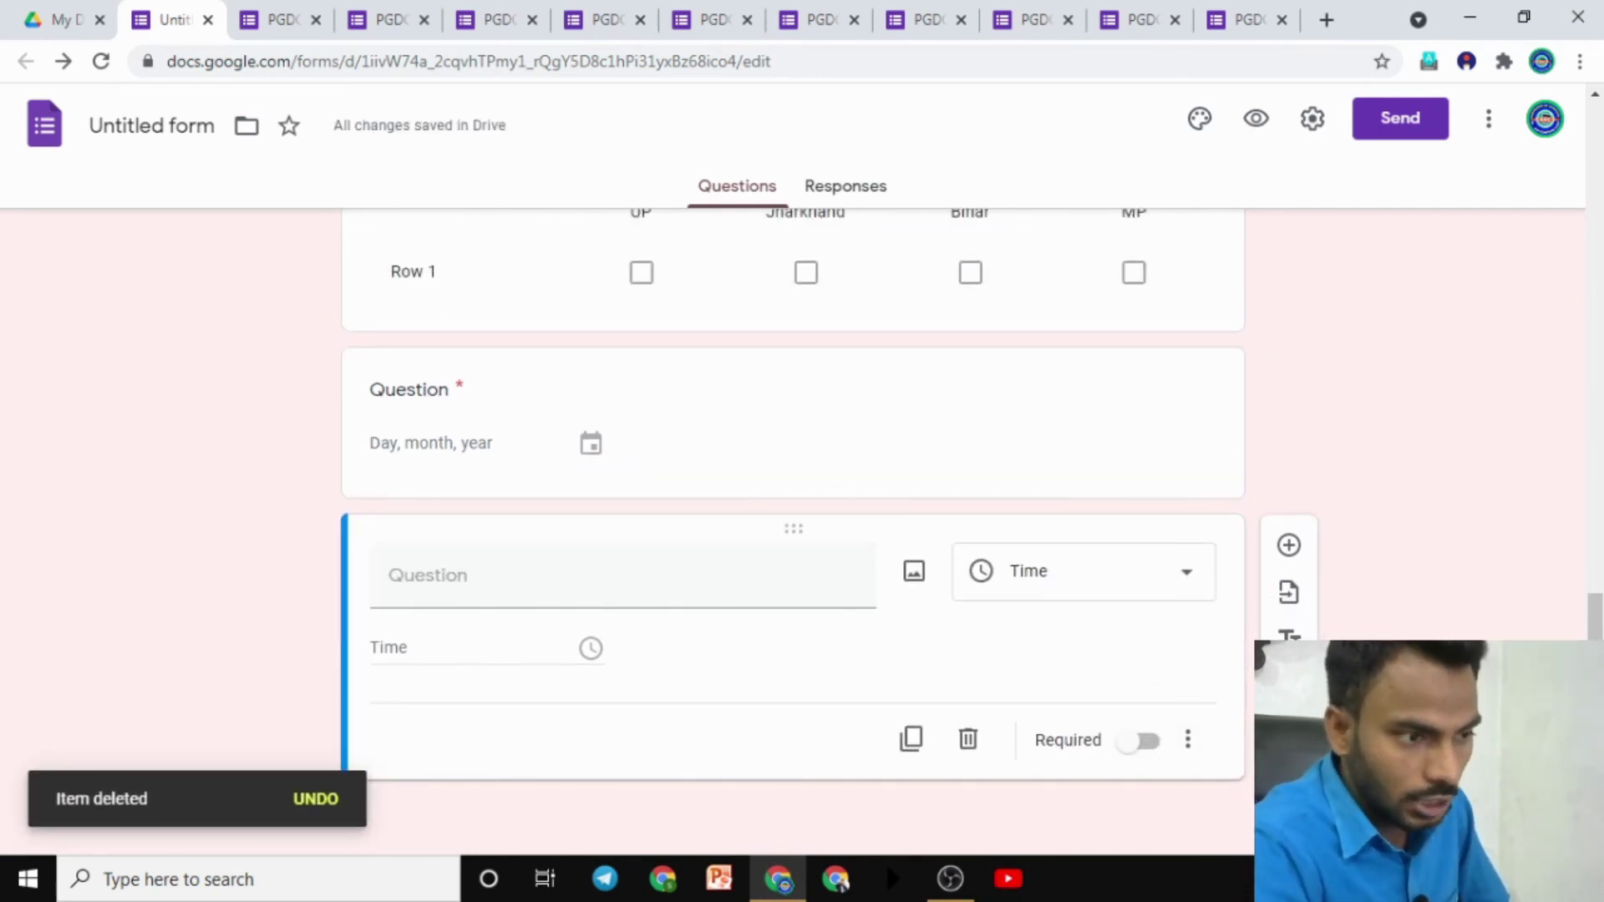
Step: Add a new section after the Time question and review the headers of both sections
{"action": "left_click", "coordinate": [913, 649]}
{"action": "scroll", "coordinate": [818, 643], "scroll_direction": "up", "scroll_amount": 20}
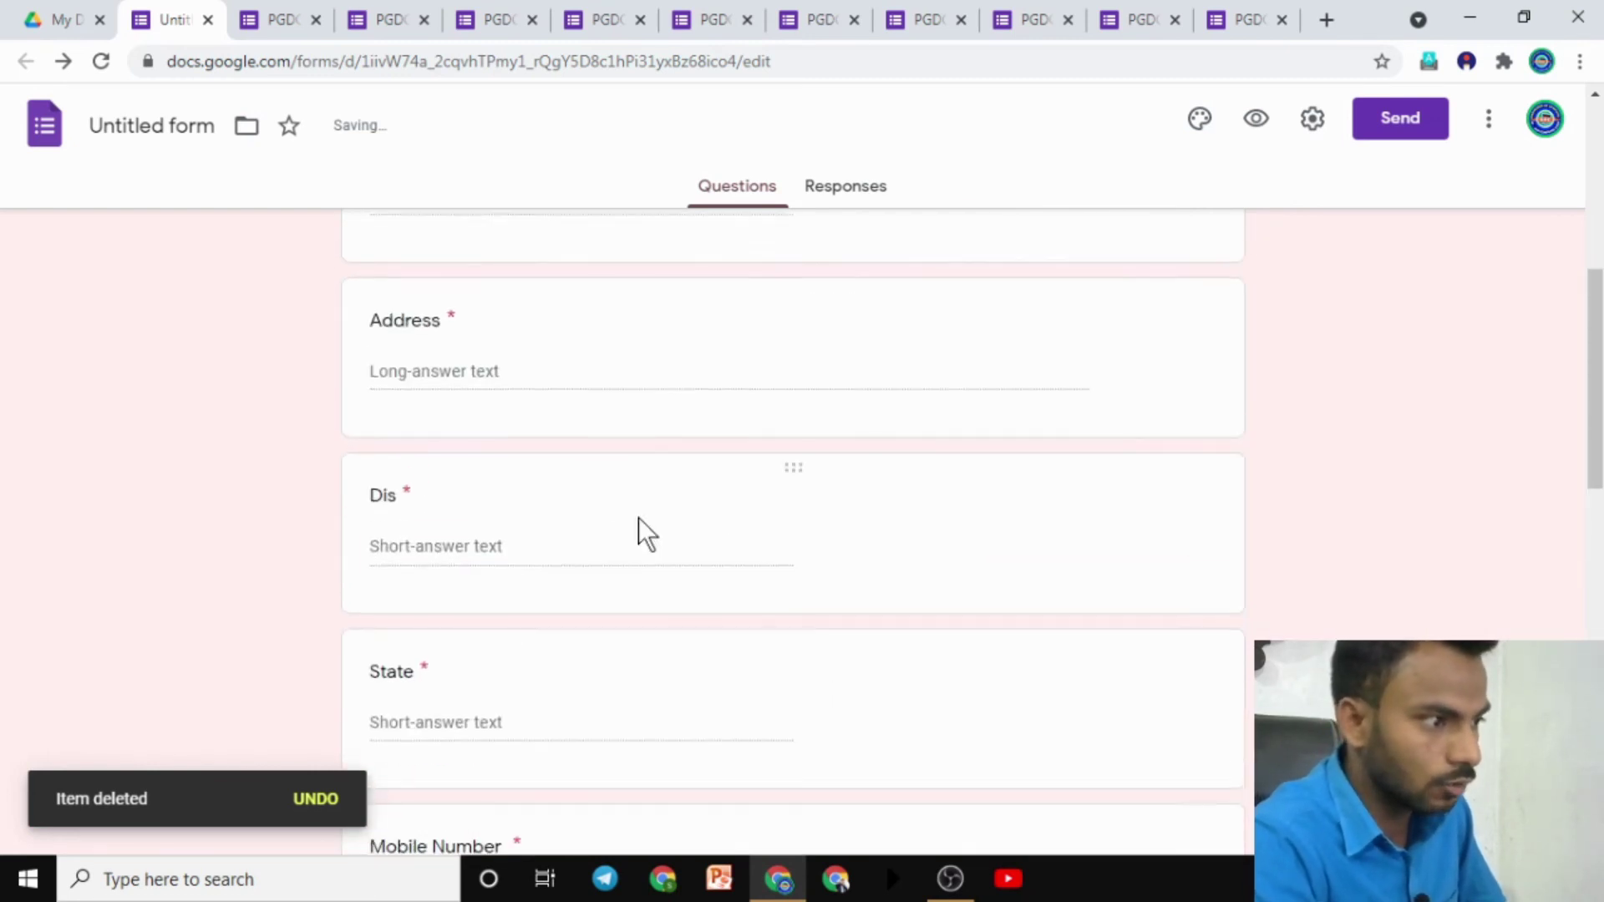
{"action": "scroll", "coordinate": [561, 587], "scroll_direction": "down", "scroll_amount": 2}
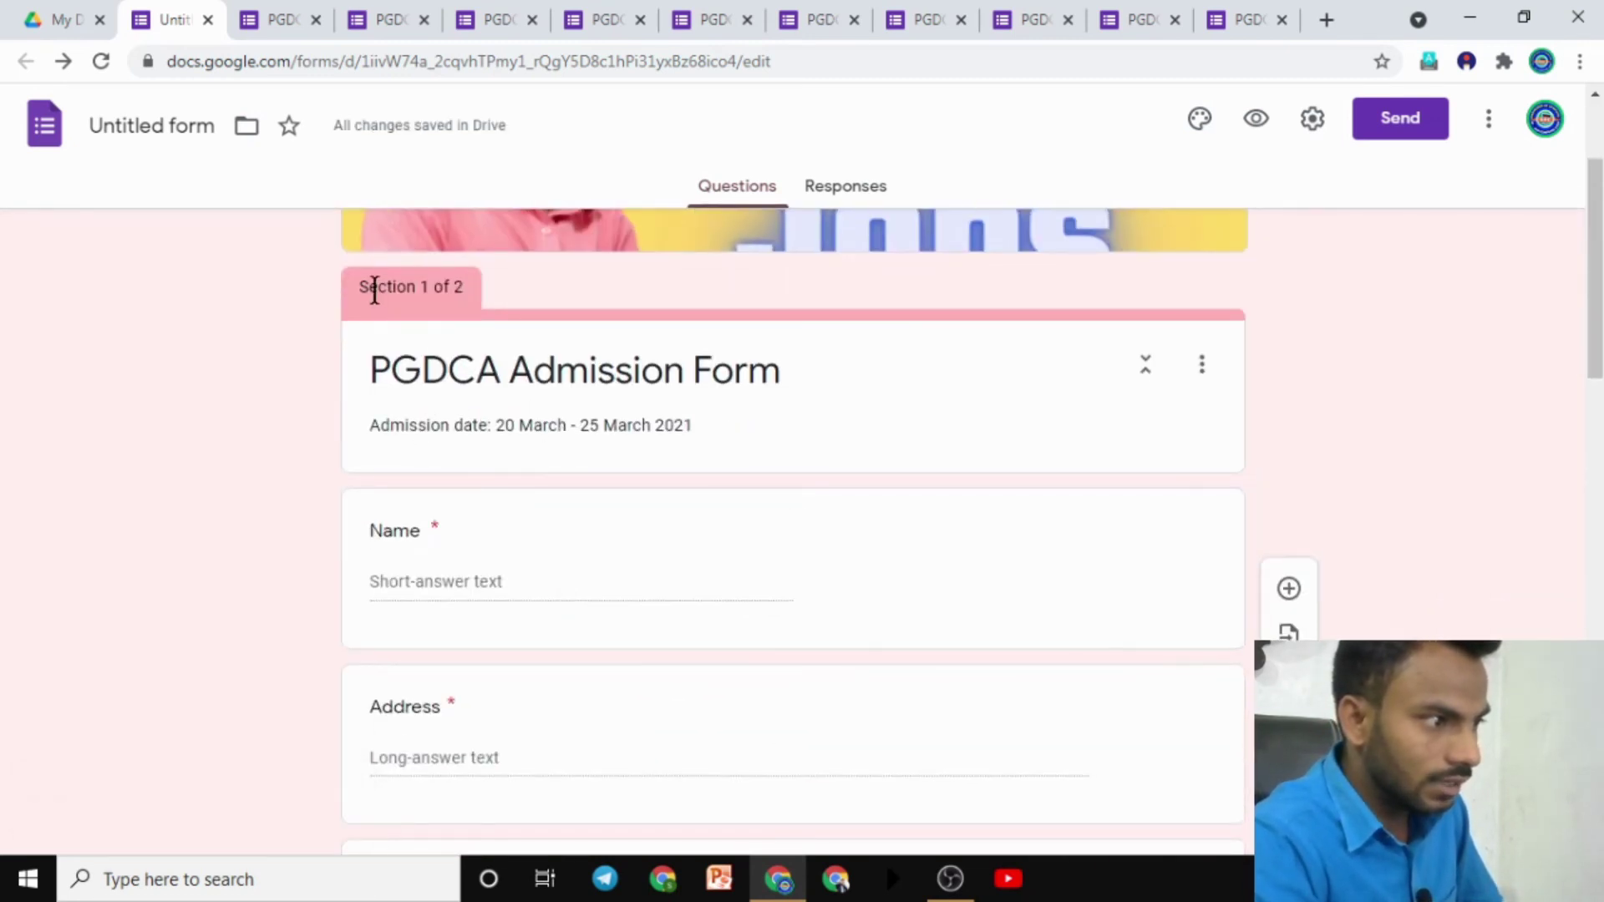
{"action": "scroll", "coordinate": [465, 393], "scroll_direction": "down", "scroll_amount": 20}
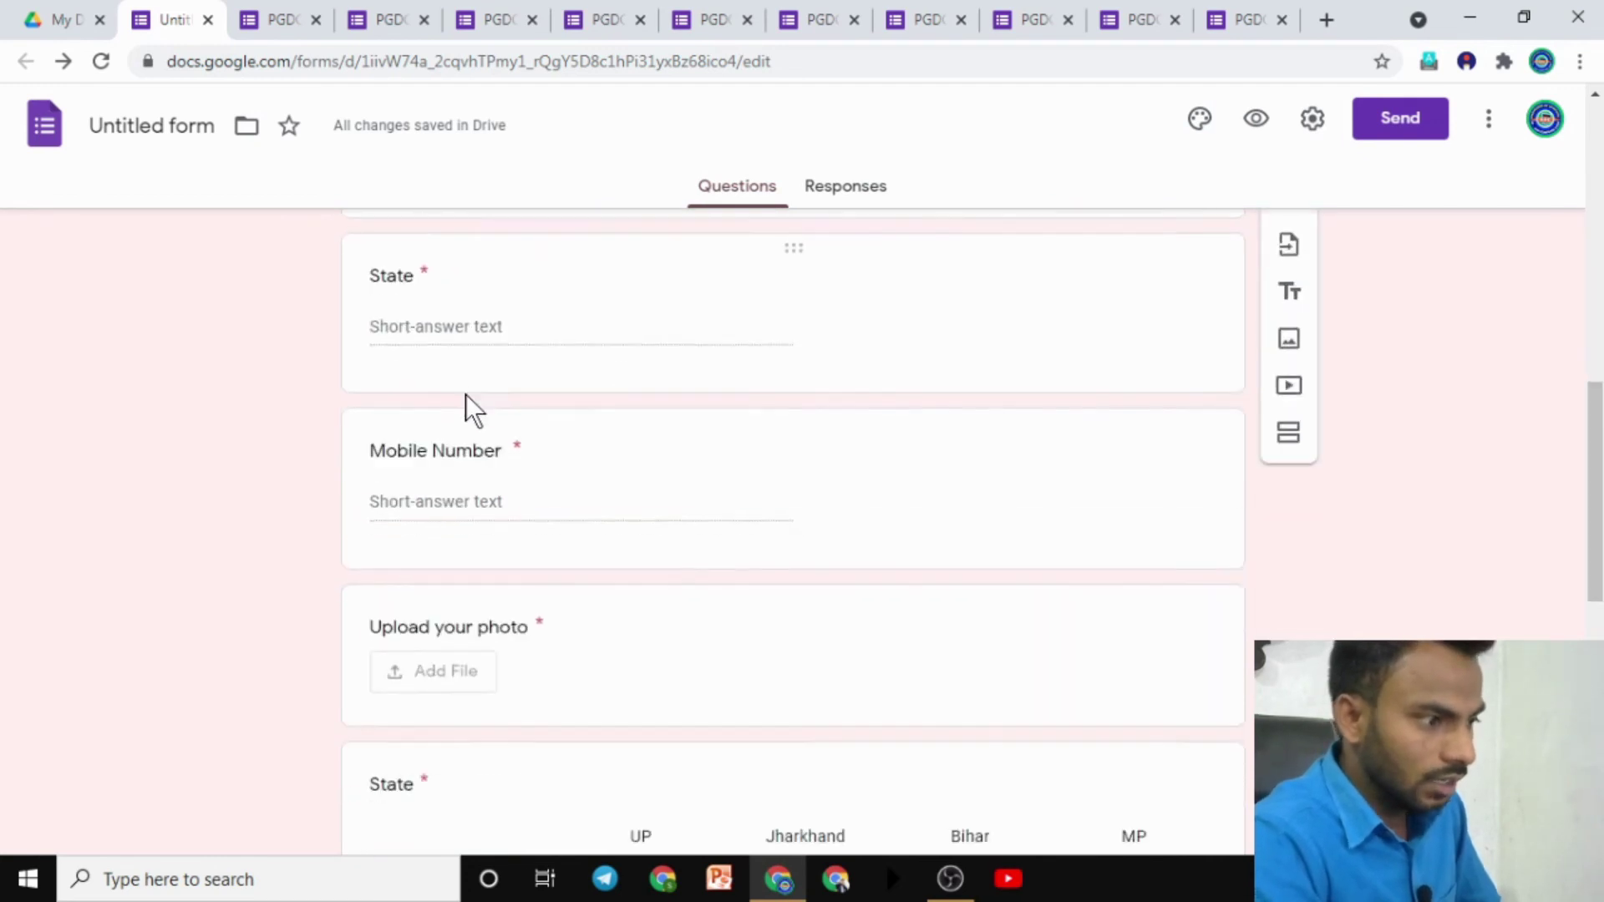
{"action": "scroll", "coordinate": [509, 659], "scroll_direction": "down", "scroll_amount": 1}
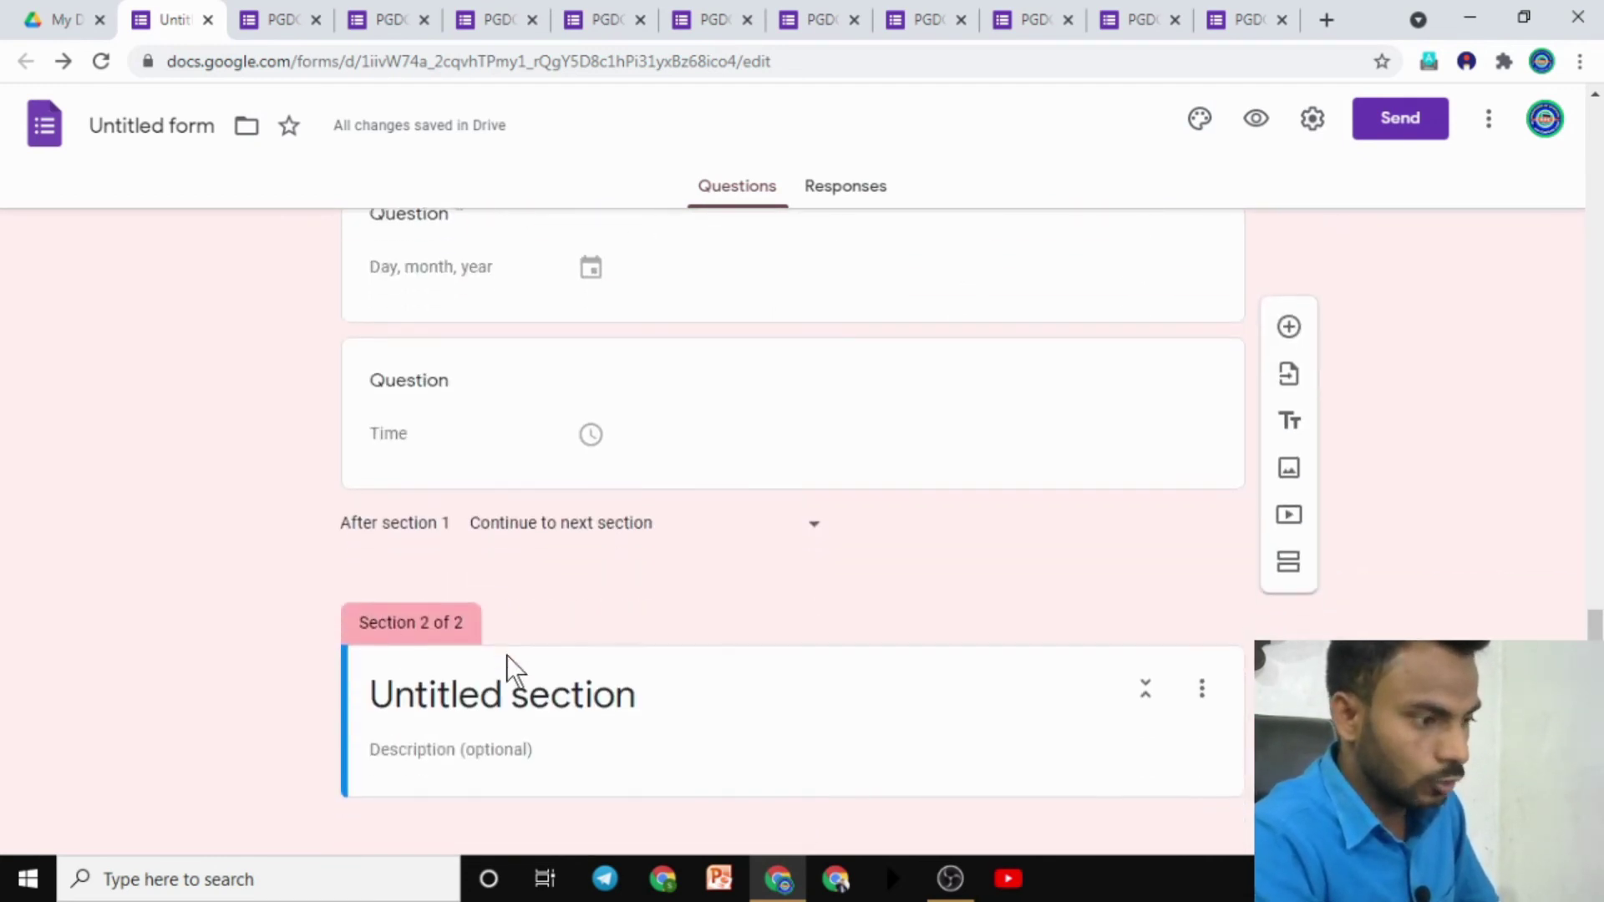
Step: Preview the form and examine its questions down to the control for continuing to the next section
{"action": "left_click", "coordinate": [1256, 121]}
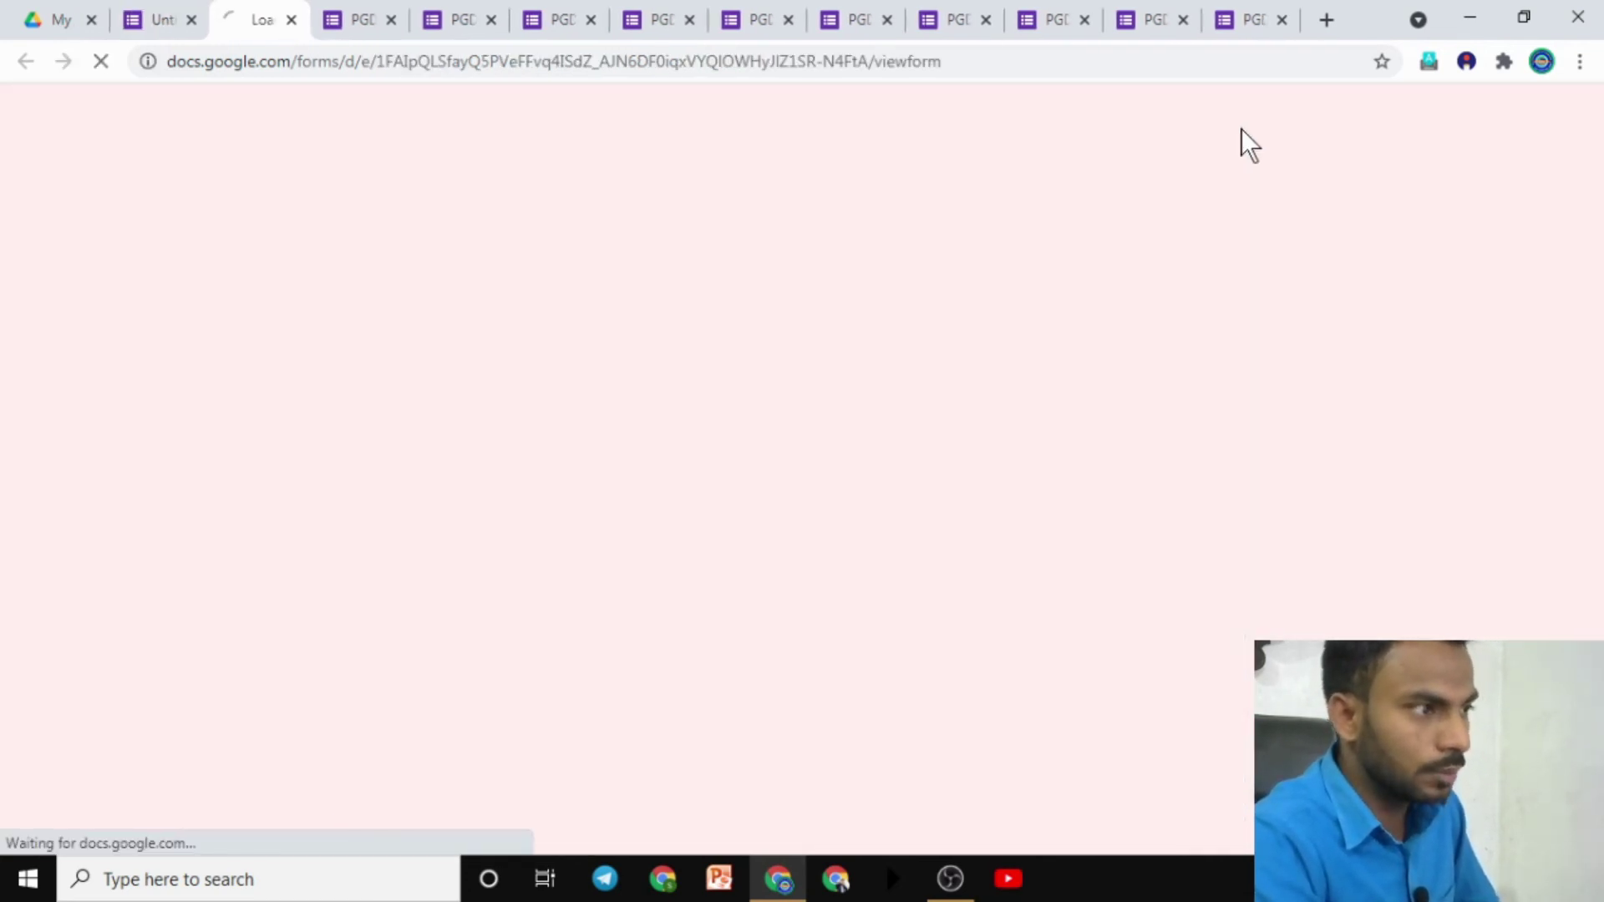
{"action": "scroll", "coordinate": [534, 434], "scroll_direction": "down", "scroll_amount": 2}
{"action": "scroll", "coordinate": [526, 459], "scroll_direction": "up", "scroll_amount": 2}
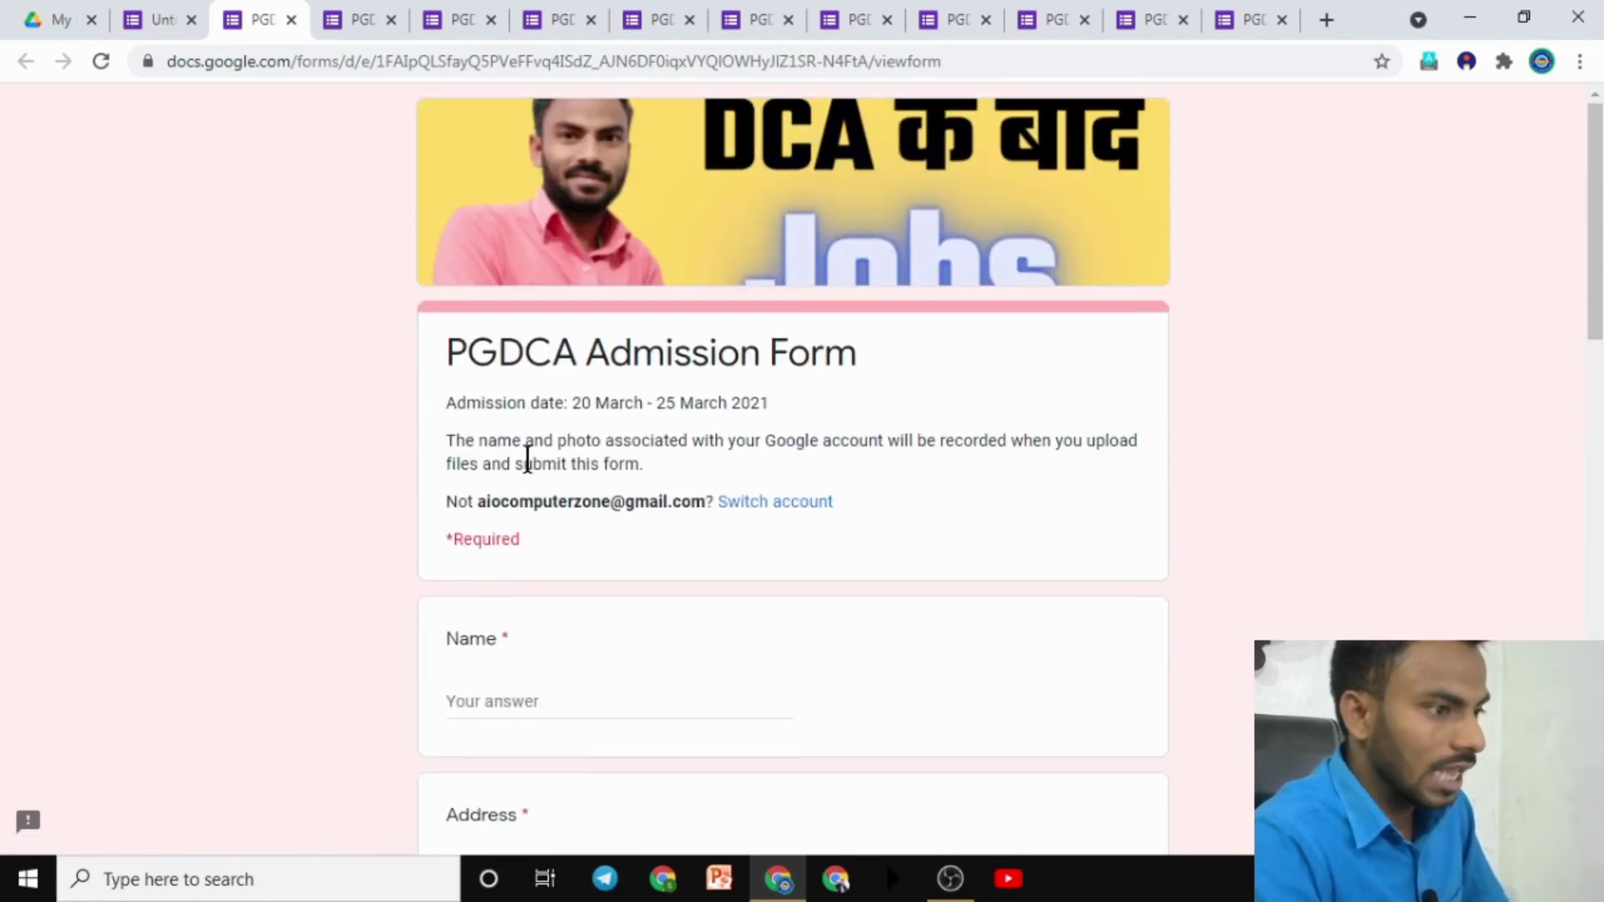
{"action": "scroll", "coordinate": [573, 501], "scroll_direction": "down", "scroll_amount": 9}
{"action": "scroll", "coordinate": [568, 488], "scroll_direction": "down", "scroll_amount": 10}
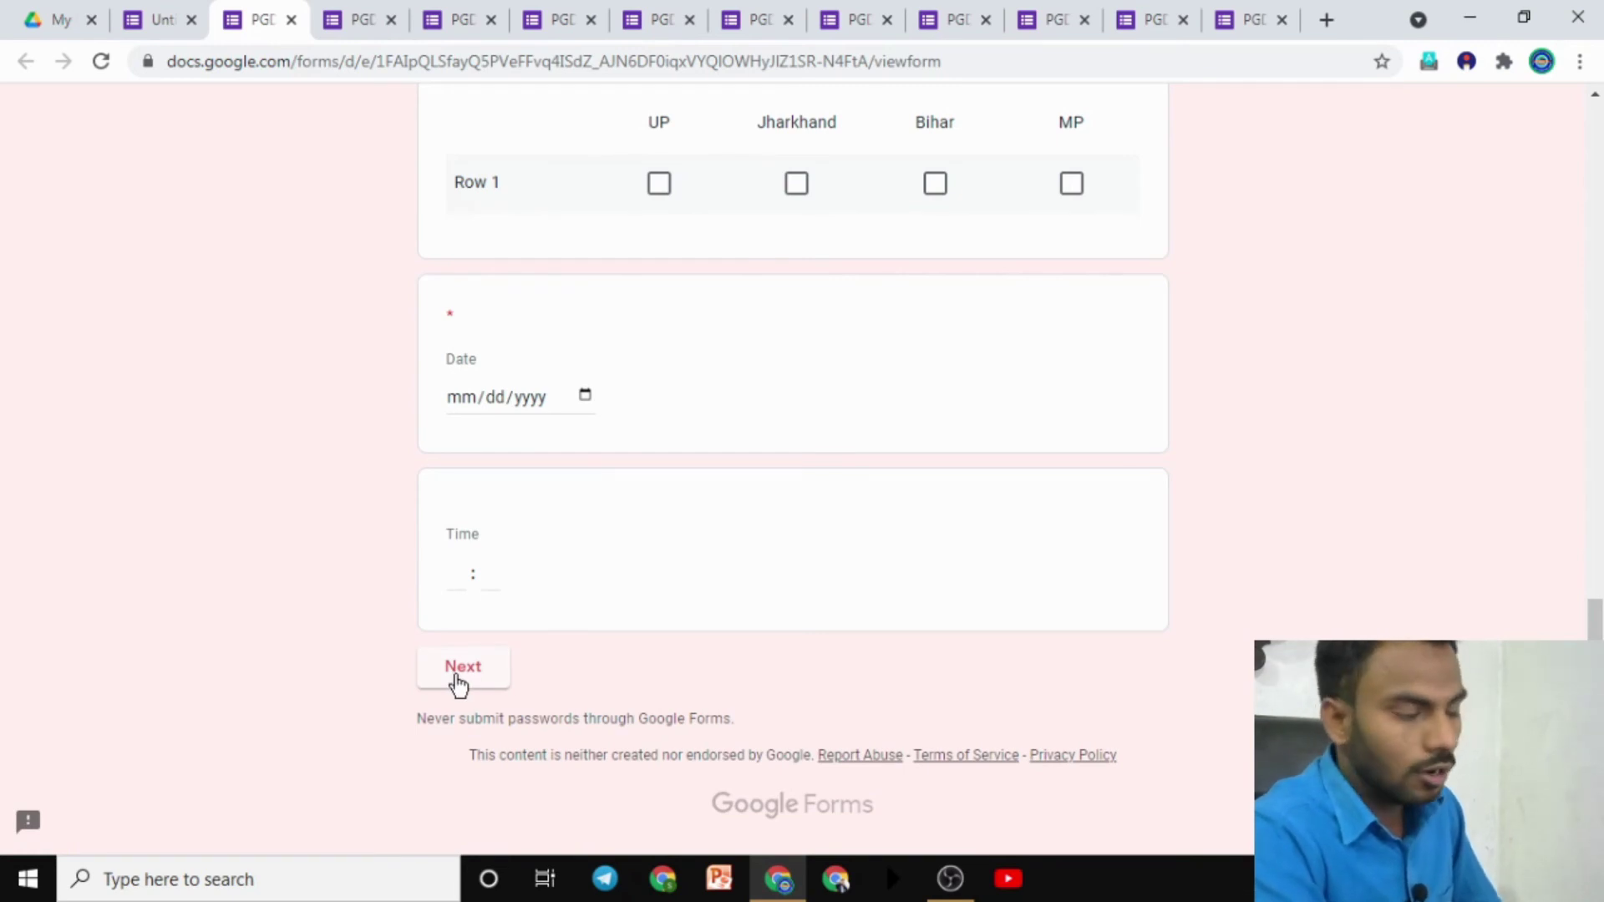
{"action": "scroll", "coordinate": [594, 348], "scroll_direction": "up", "scroll_amount": 9}
{"action": "scroll", "coordinate": [694, 362], "scroll_direction": "down", "scroll_amount": 8}
{"action": "scroll", "coordinate": [656, 472], "scroll_direction": "down", "scroll_amount": 1}
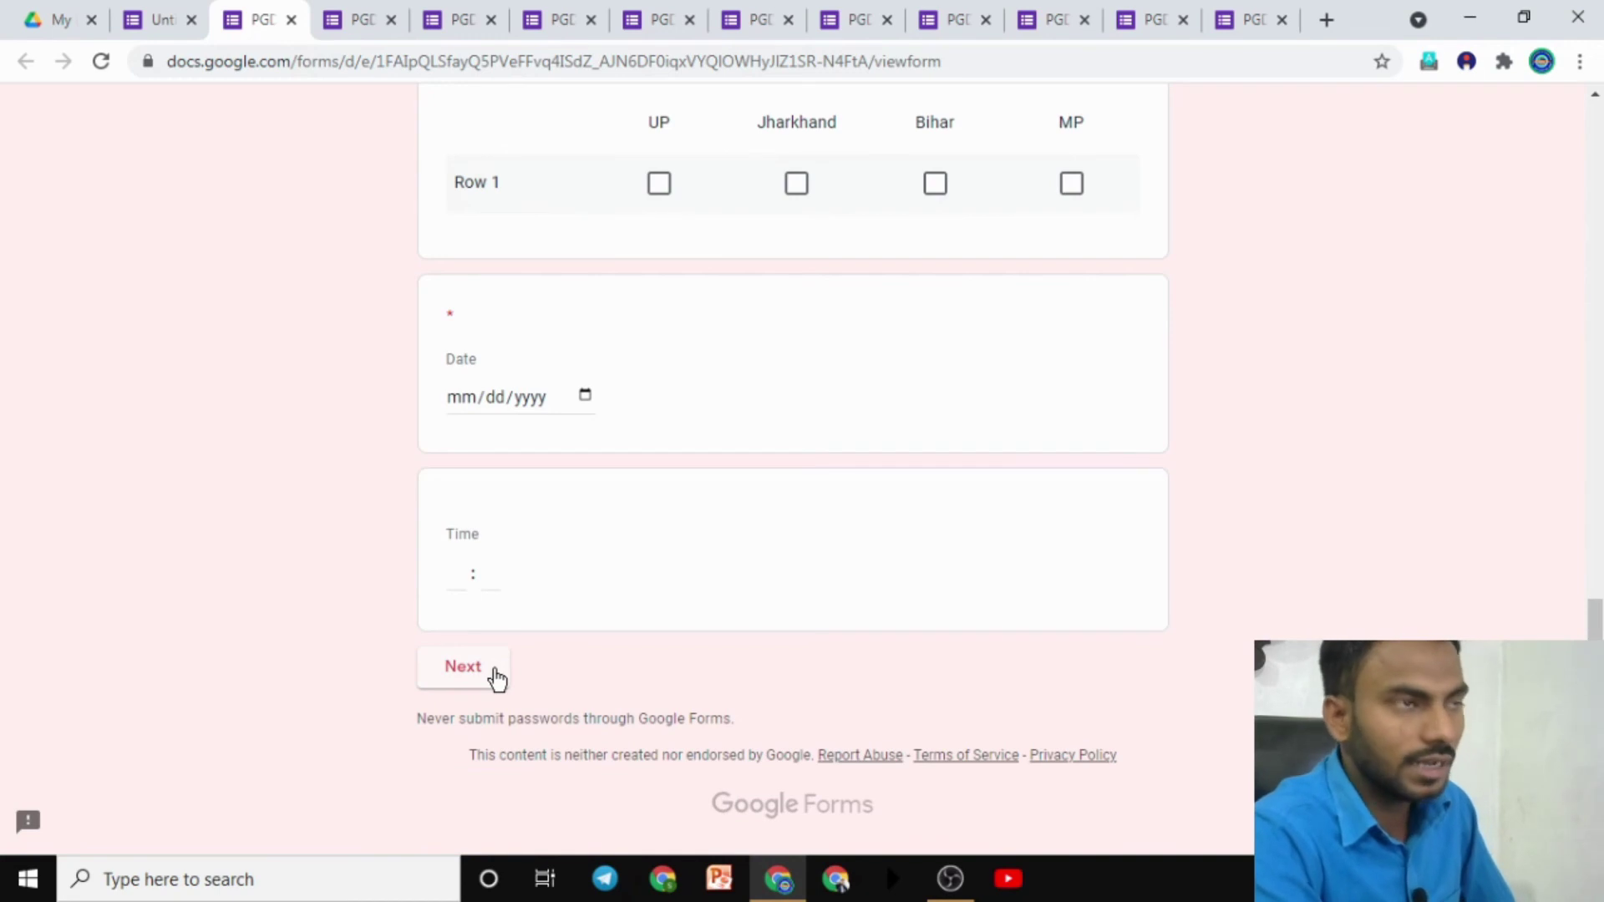
Step: Try continuing to the next section with blank answers and look over the required questions in the preview
{"action": "left_click", "coordinate": [477, 675]}
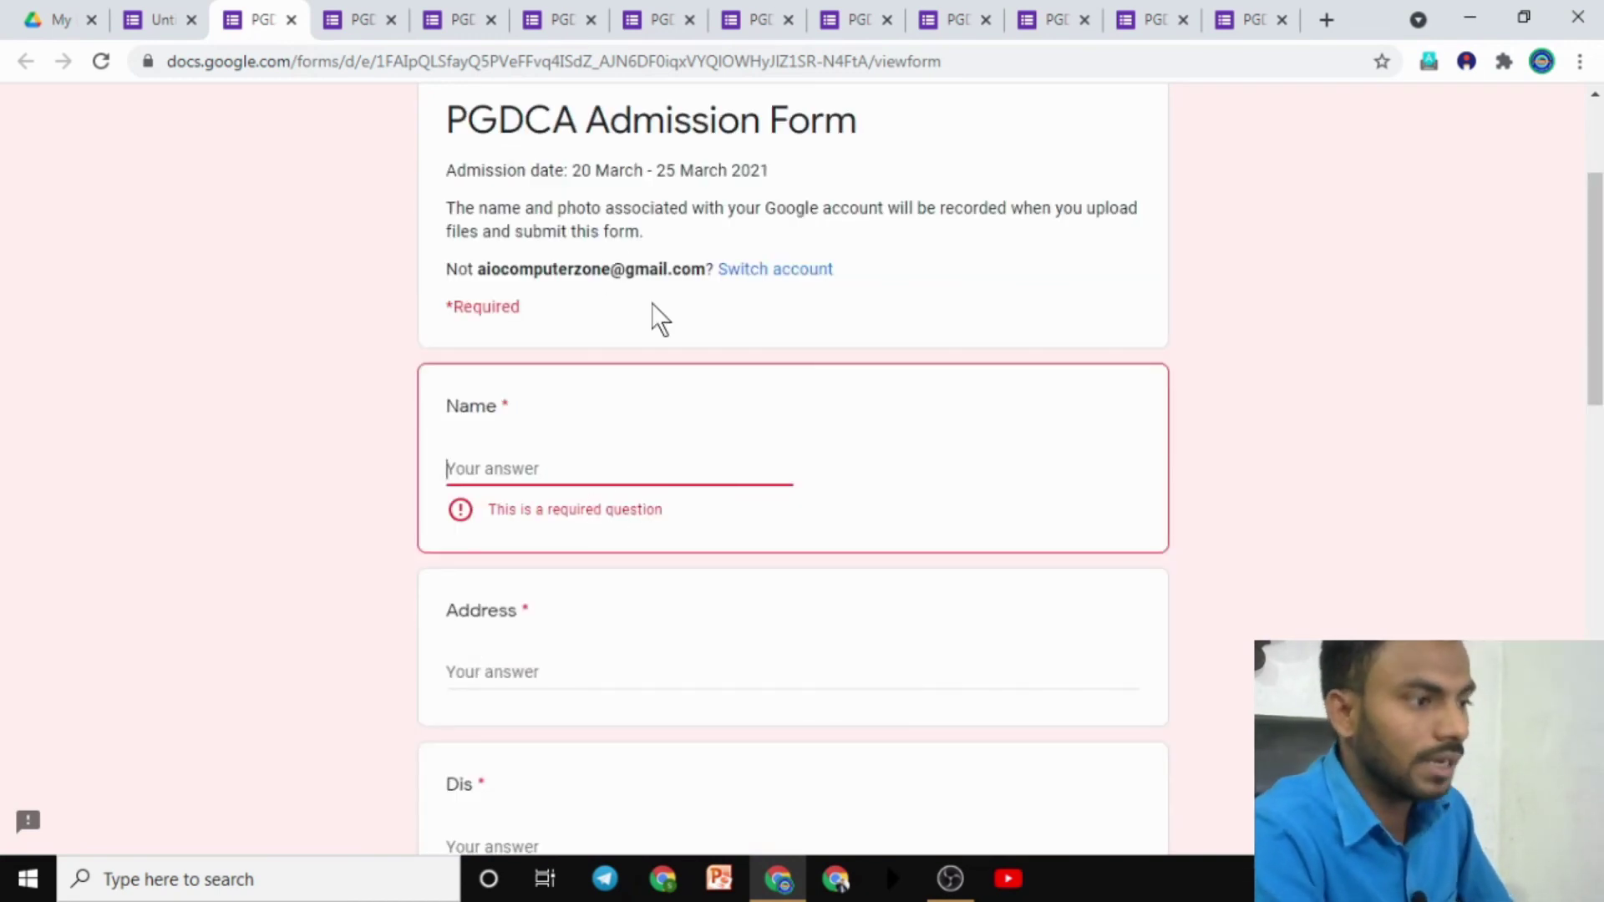
{"action": "scroll", "coordinate": [673, 341], "scroll_direction": "down", "scroll_amount": 2}
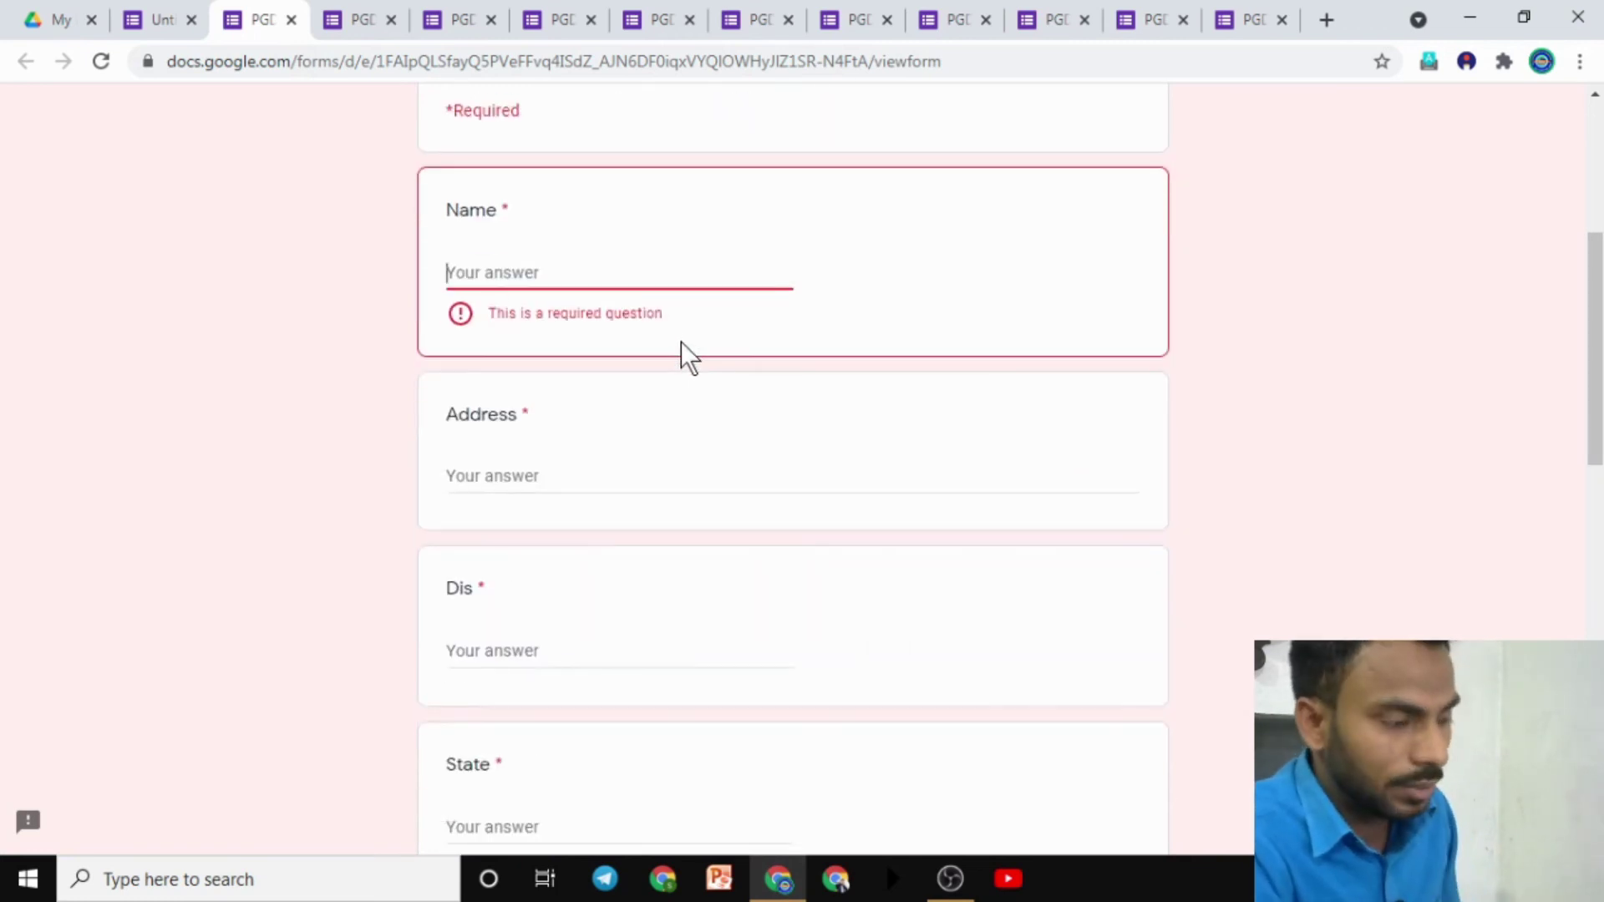
{"action": "scroll", "coordinate": [680, 342], "scroll_direction": "down", "scroll_amount": 4}
{"action": "scroll", "coordinate": [682, 339], "scroll_direction": "down", "scroll_amount": 4}
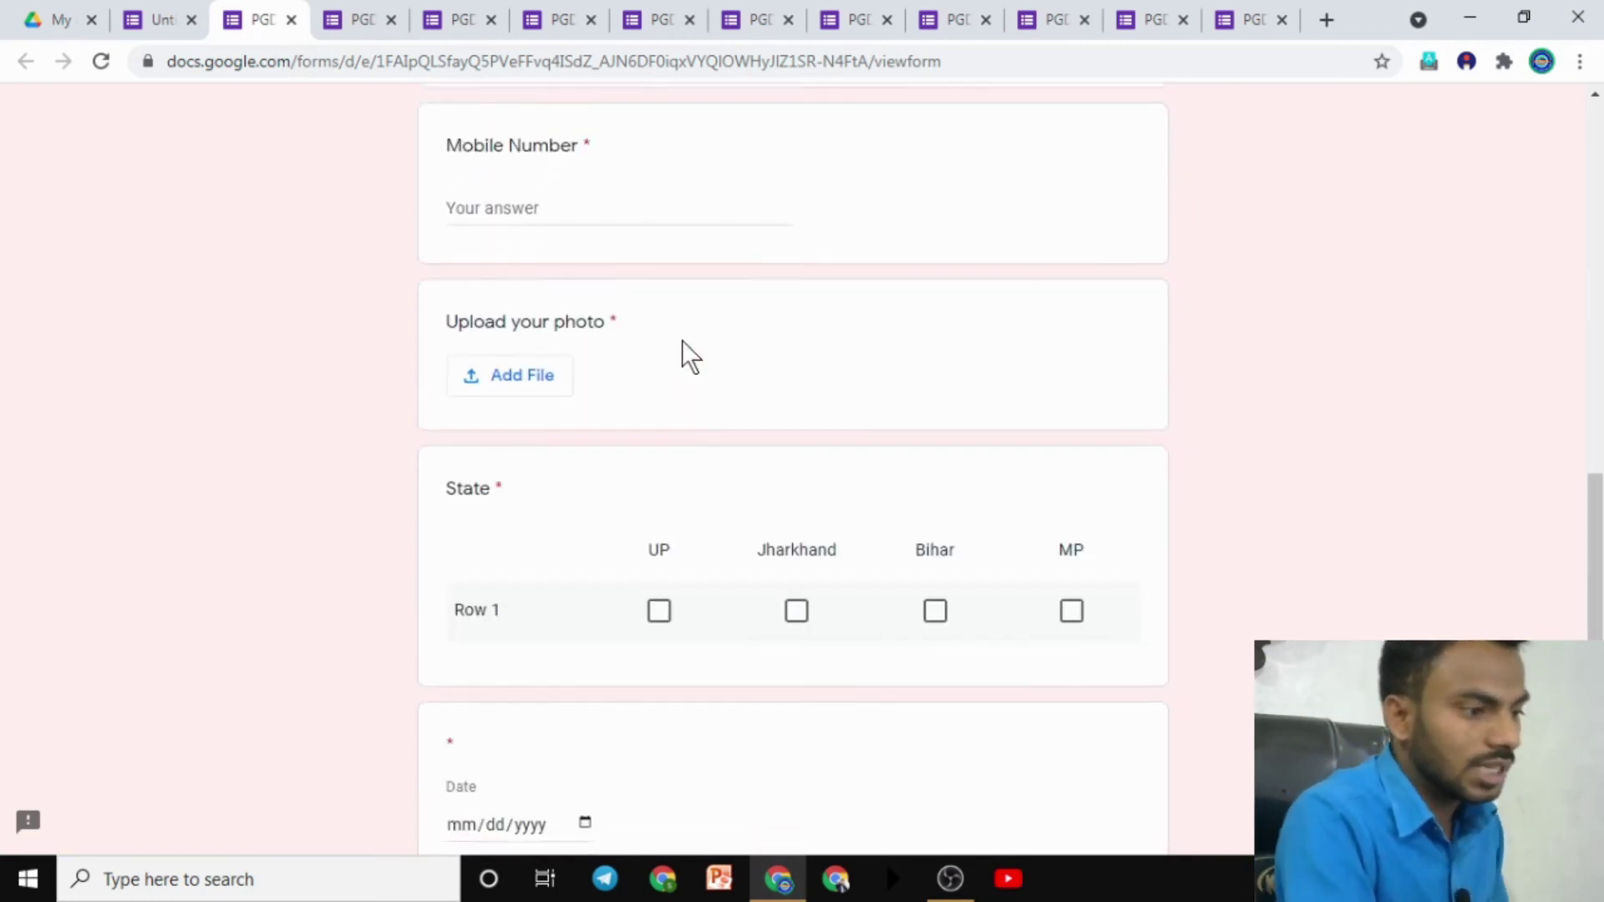
{"action": "scroll", "coordinate": [677, 343], "scroll_direction": "down", "scroll_amount": 4}
{"action": "scroll", "coordinate": [673, 343], "scroll_direction": "up", "scroll_amount": 4}
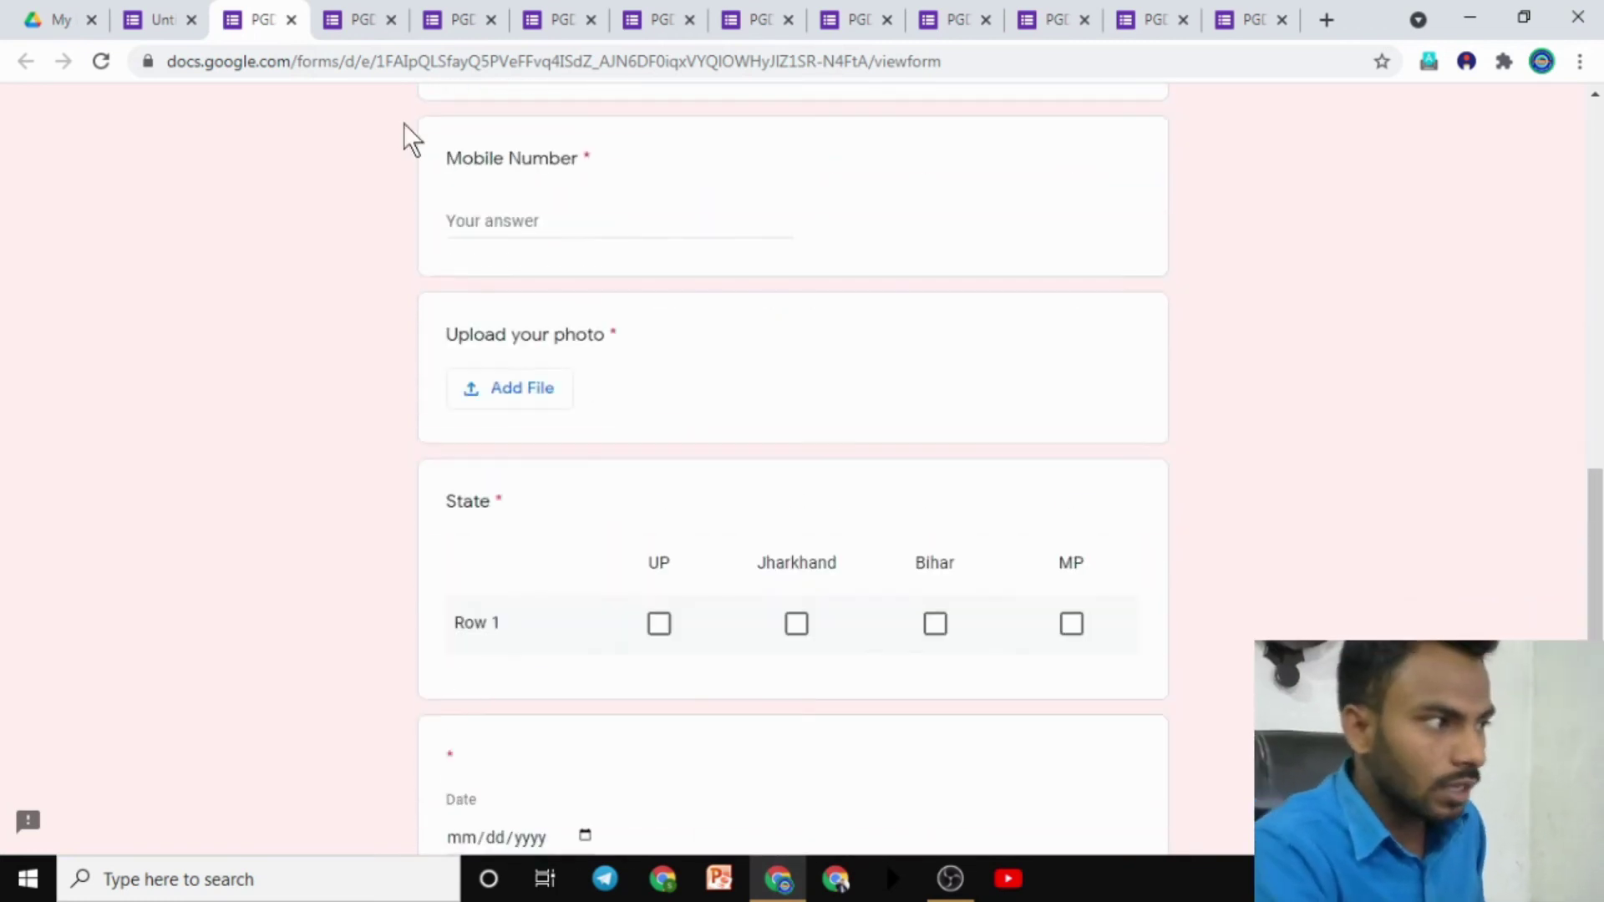
{"action": "scroll", "coordinate": [334, 163], "scroll_direction": "up", "scroll_amount": 10}
Step: Return to the form editor and view the options available for the first section
{"action": "left_click", "coordinate": [152, 18]}
{"action": "scroll", "coordinate": [1078, 393], "scroll_direction": "up", "scroll_amount": 7}
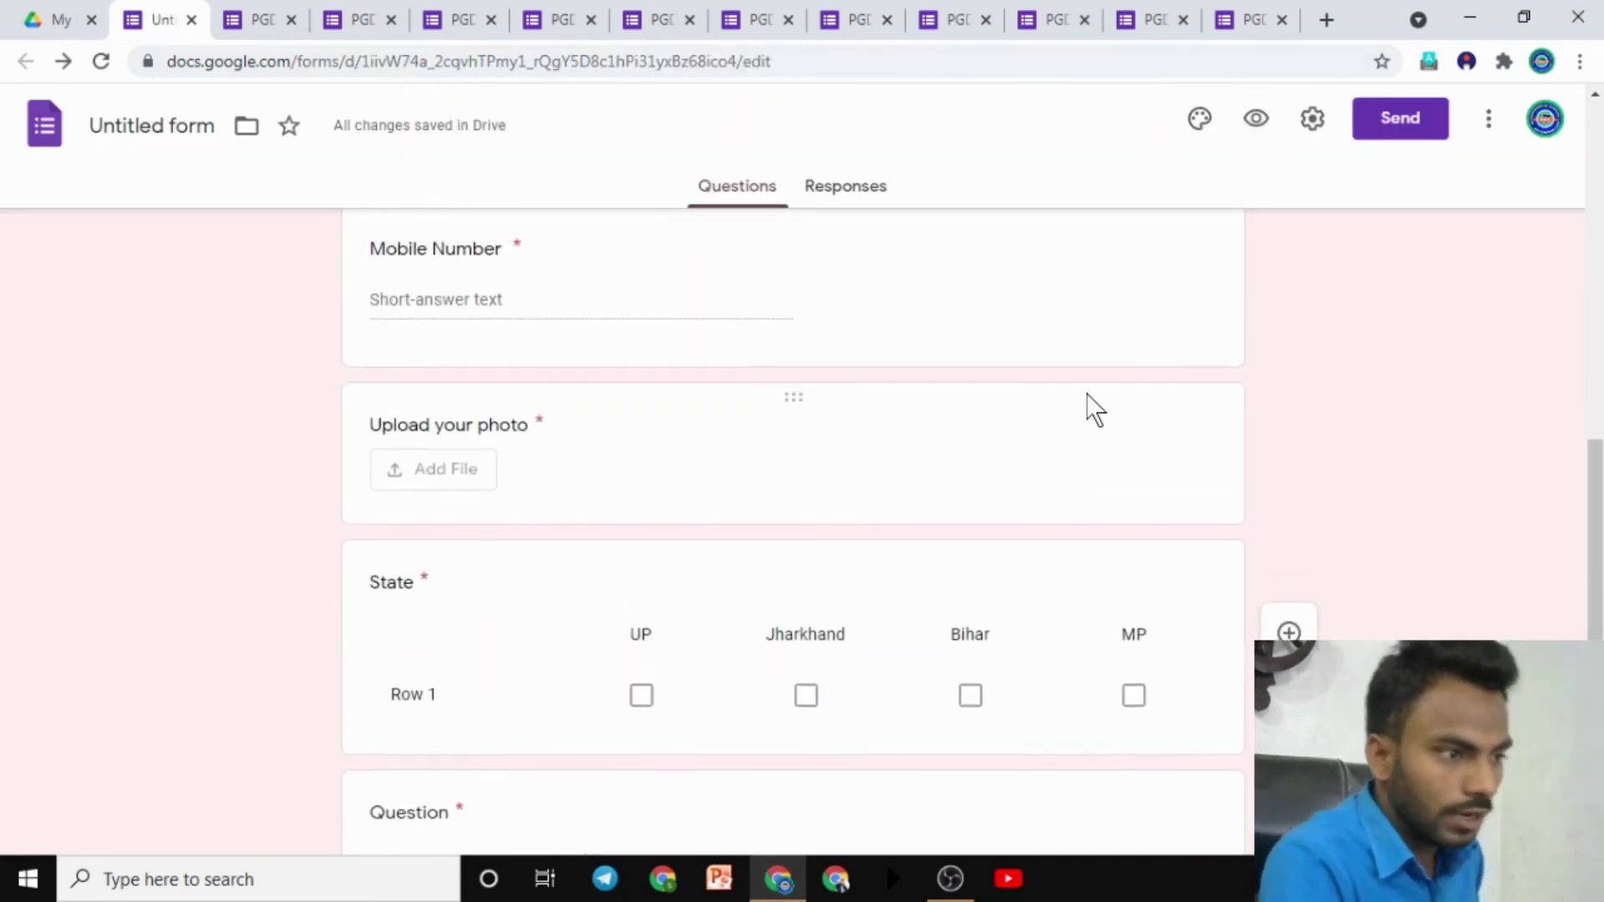
{"action": "scroll", "coordinate": [1086, 397], "scroll_direction": "up", "scroll_amount": 10}
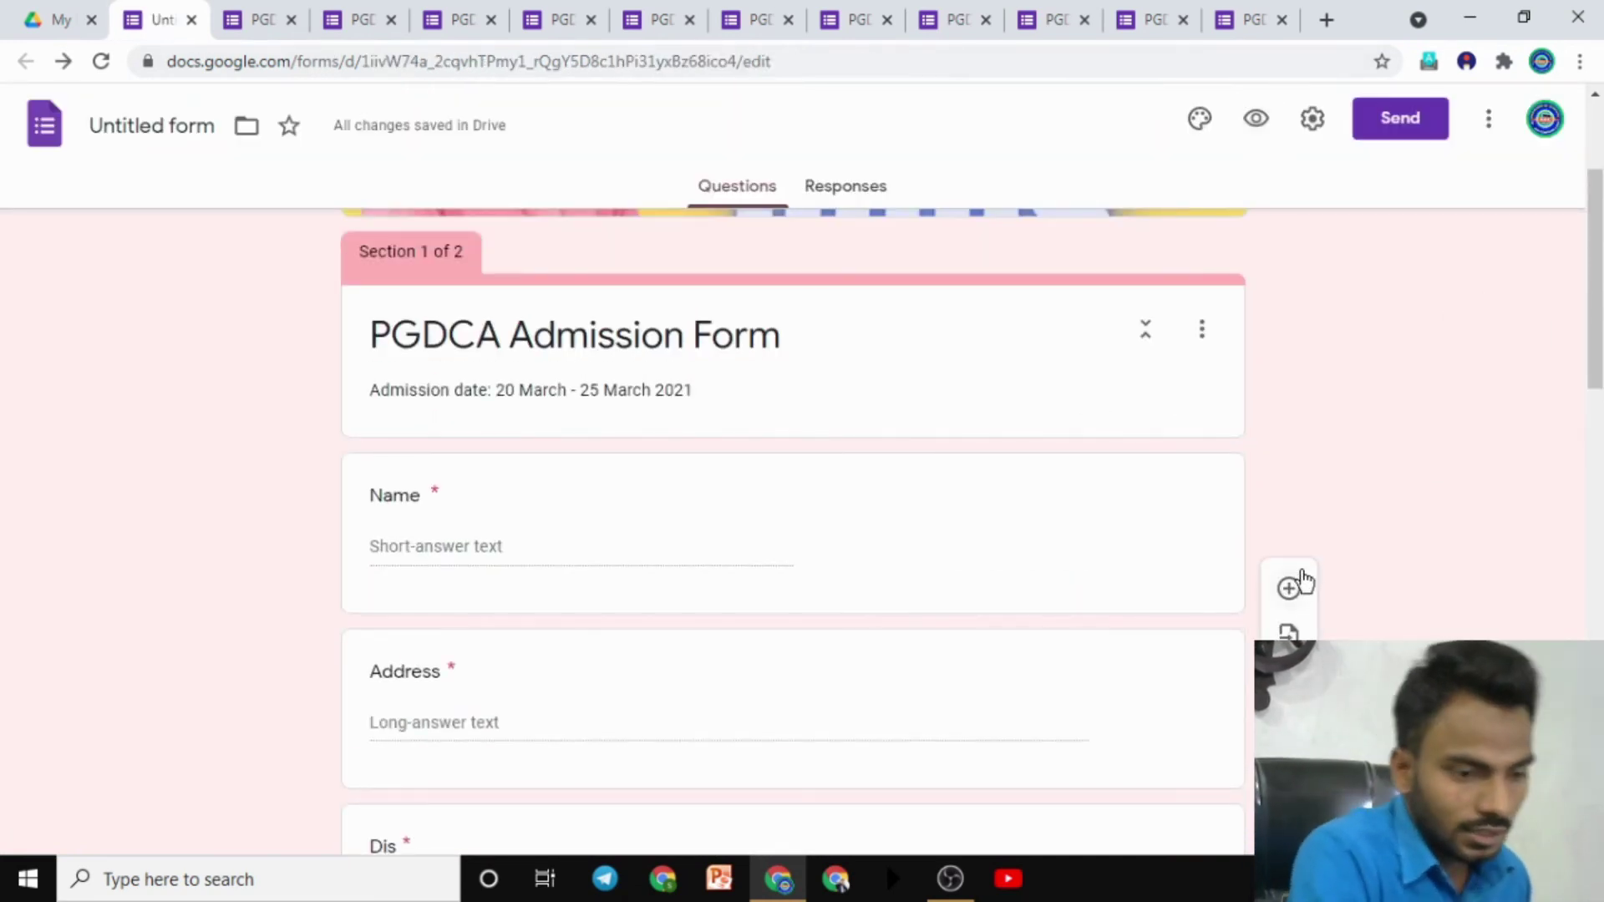
{"action": "left_click", "coordinate": [1201, 334]}
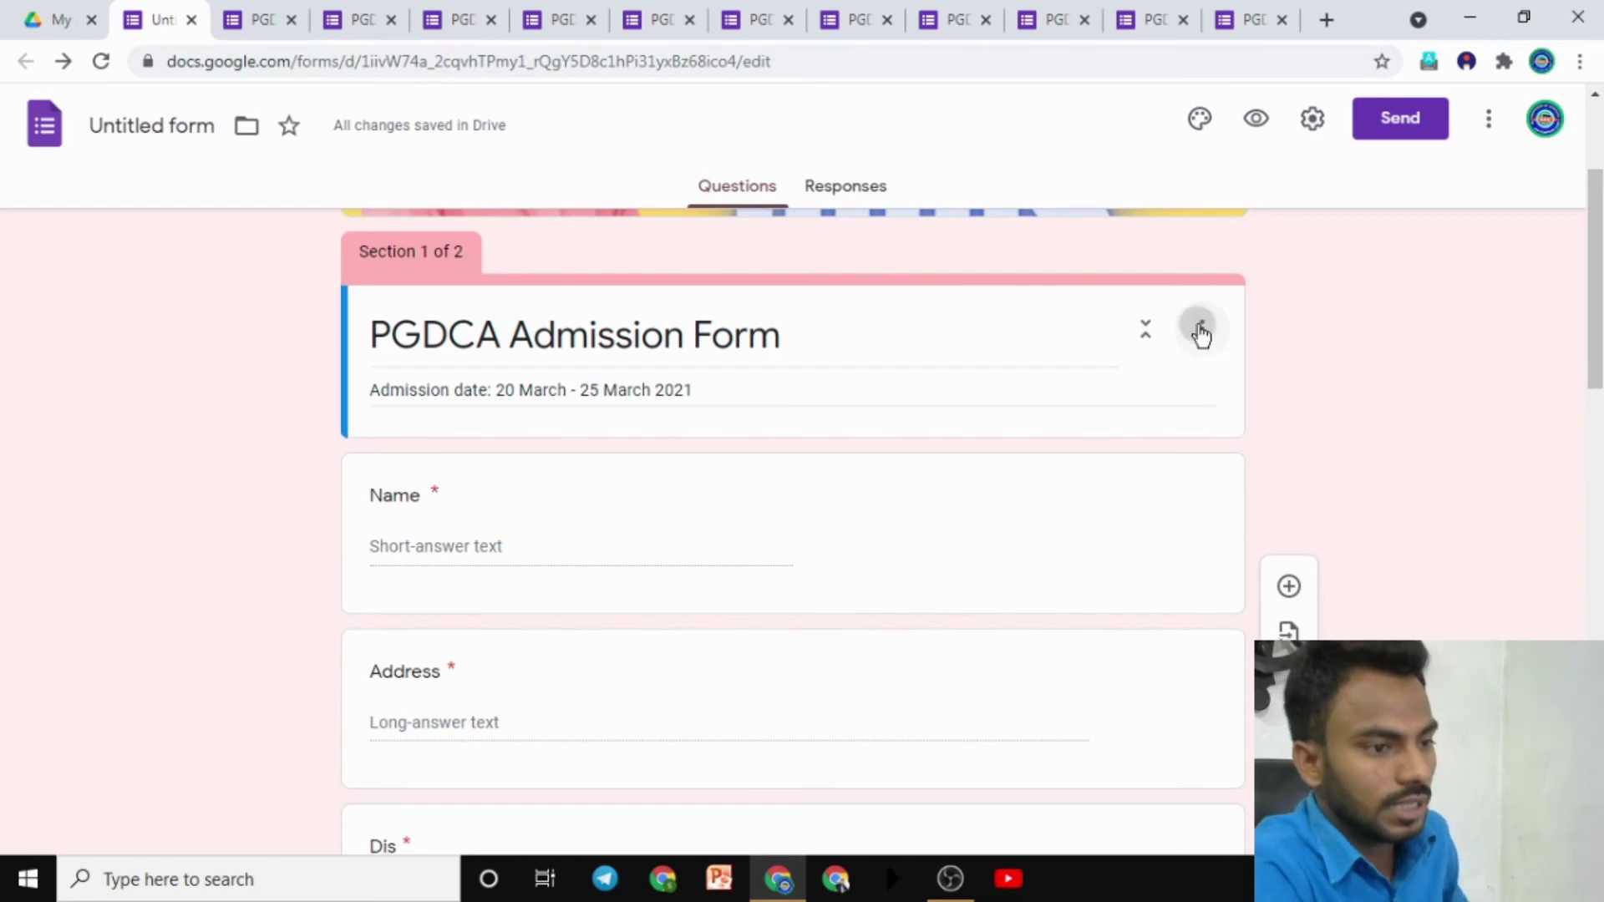
{"action": "left_click", "coordinate": [1200, 332]}
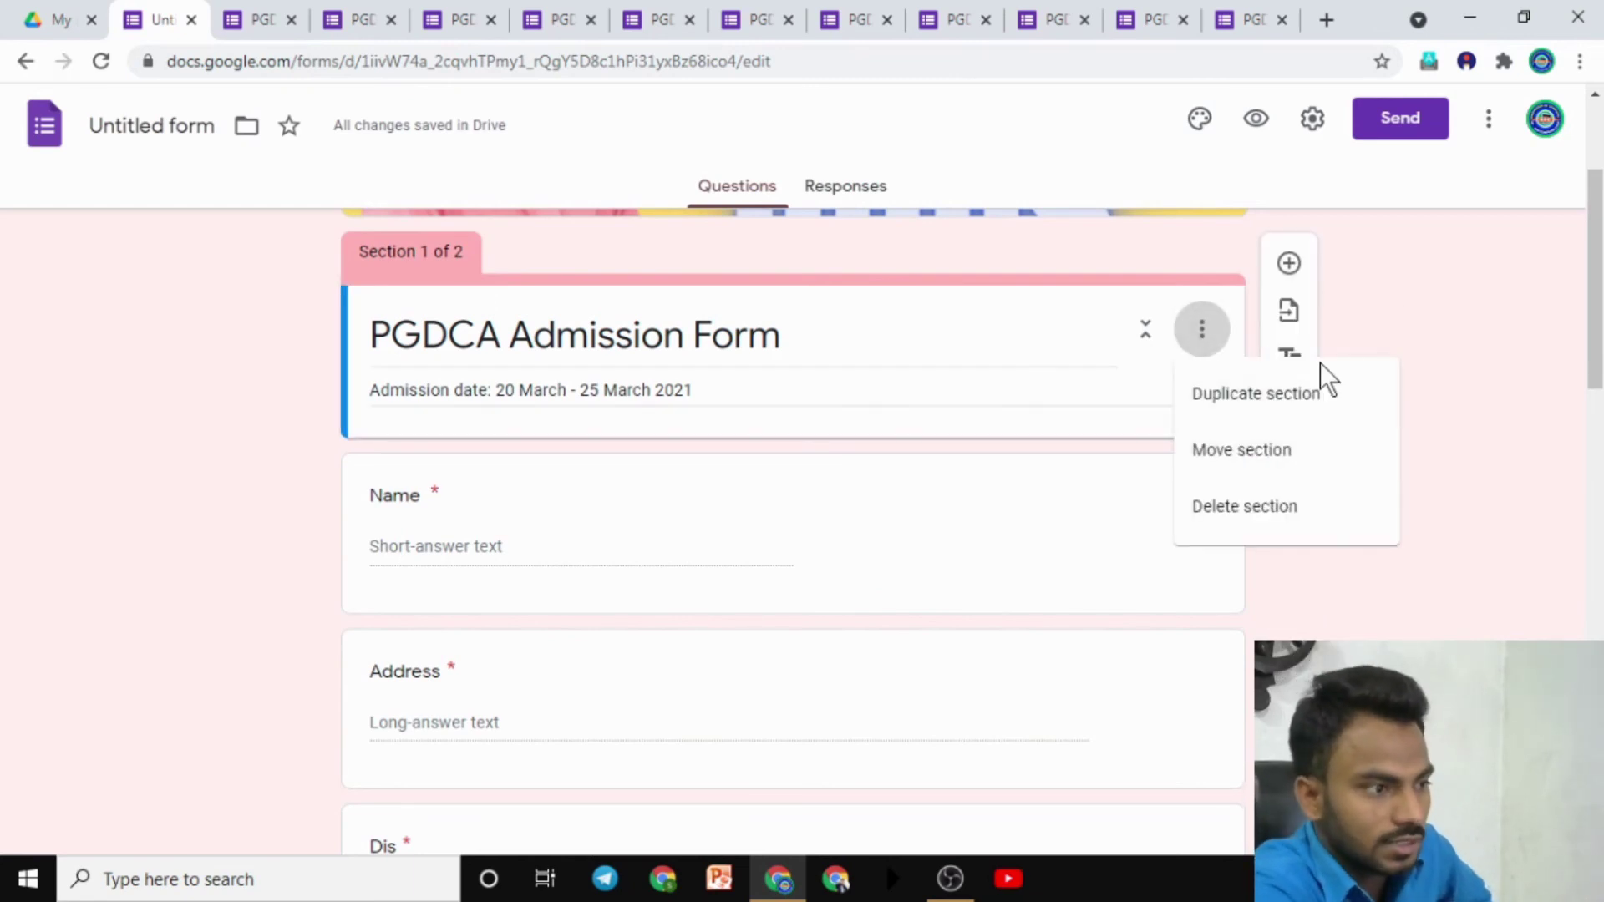
{"action": "left_click", "coordinate": [367, 430]}
Step: Look over the first section's questions and try deleting that section, cancelling at the confirmation
{"action": "scroll", "coordinate": [584, 476], "scroll_direction": "down", "scroll_amount": 7}
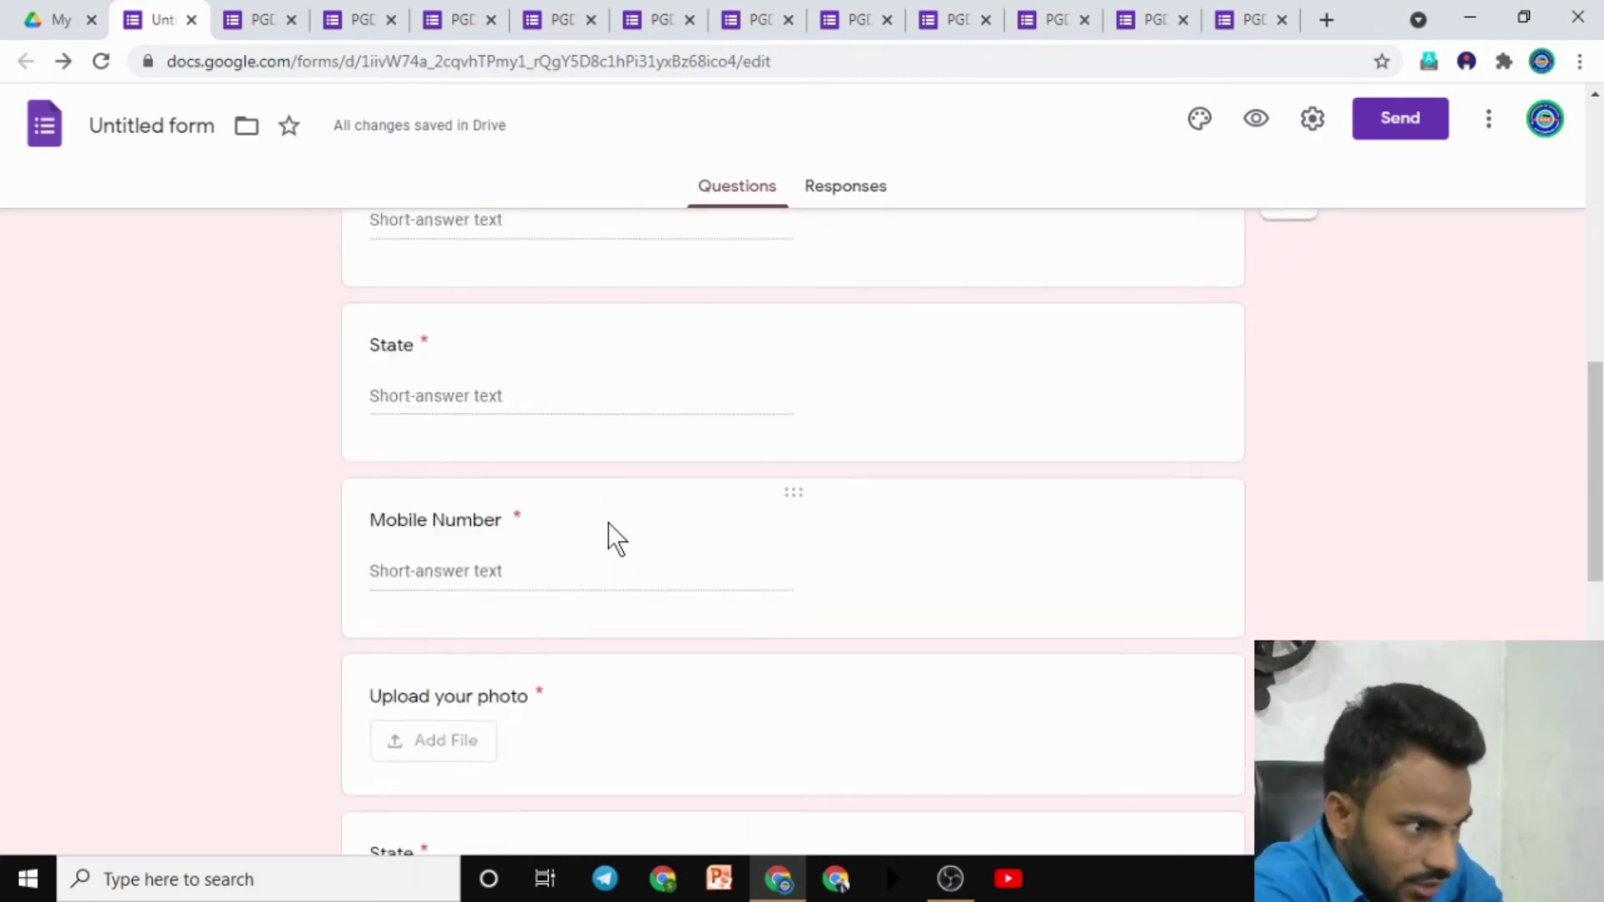
{"action": "scroll", "coordinate": [615, 551], "scroll_direction": "down", "scroll_amount": 2}
{"action": "scroll", "coordinate": [619, 553], "scroll_direction": "up", "scroll_amount": 2}
{"action": "scroll", "coordinate": [619, 554], "scroll_direction": "up", "scroll_amount": 9}
{"action": "scroll", "coordinate": [615, 501], "scroll_direction": "down", "scroll_amount": 6}
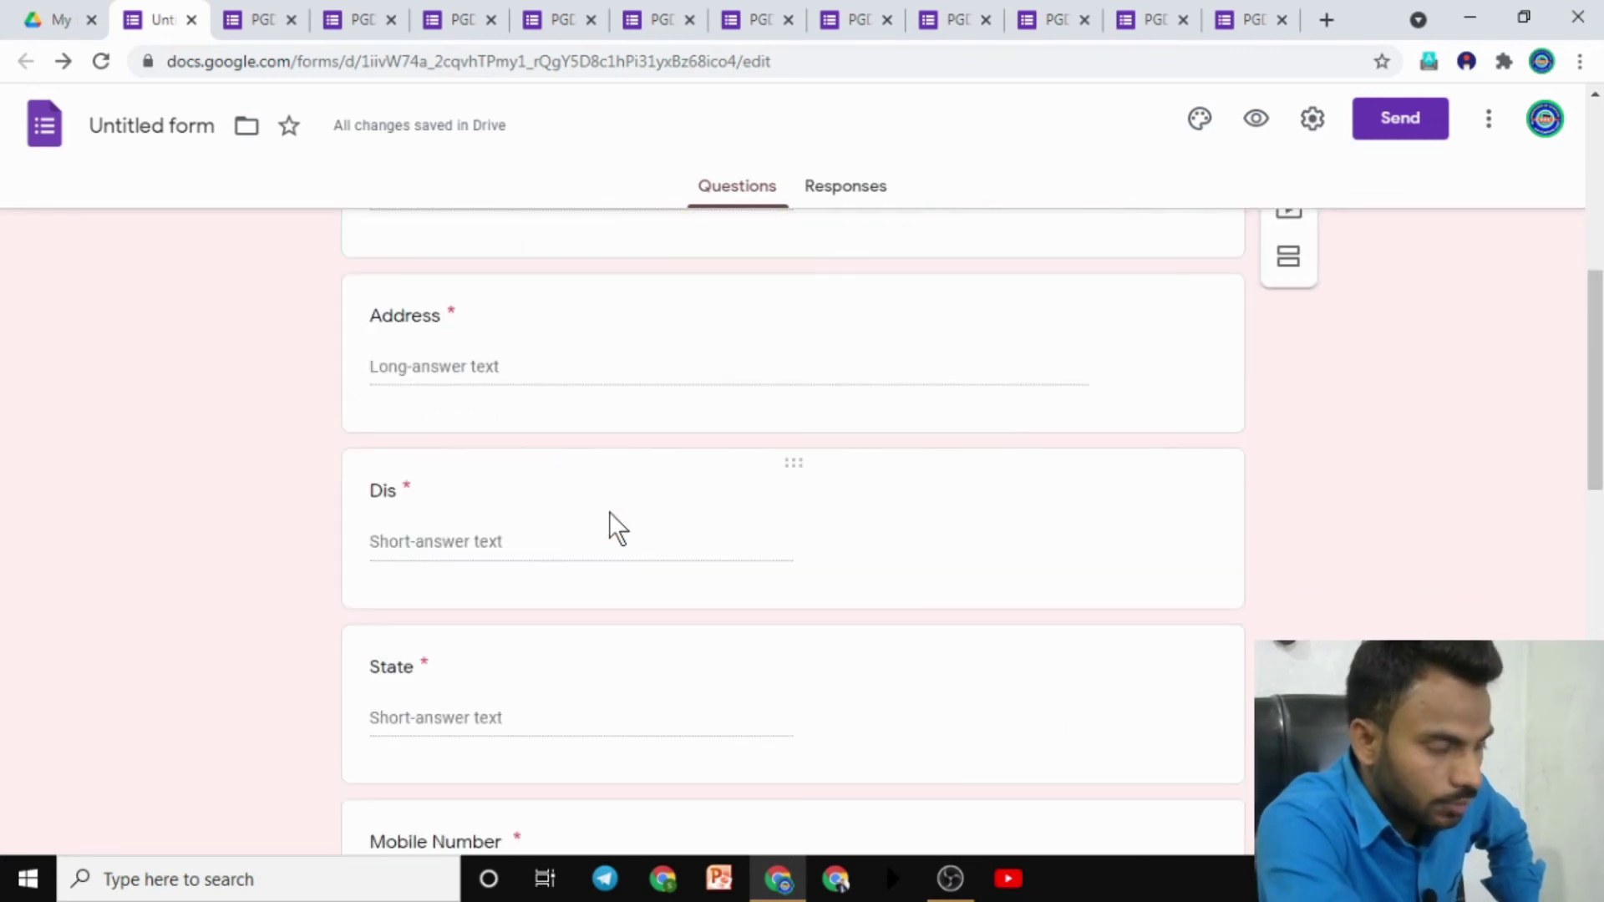
{"action": "scroll", "coordinate": [611, 515], "scroll_direction": "down", "scroll_amount": 5}
{"action": "scroll", "coordinate": [615, 517], "scroll_direction": "up", "scroll_amount": 10}
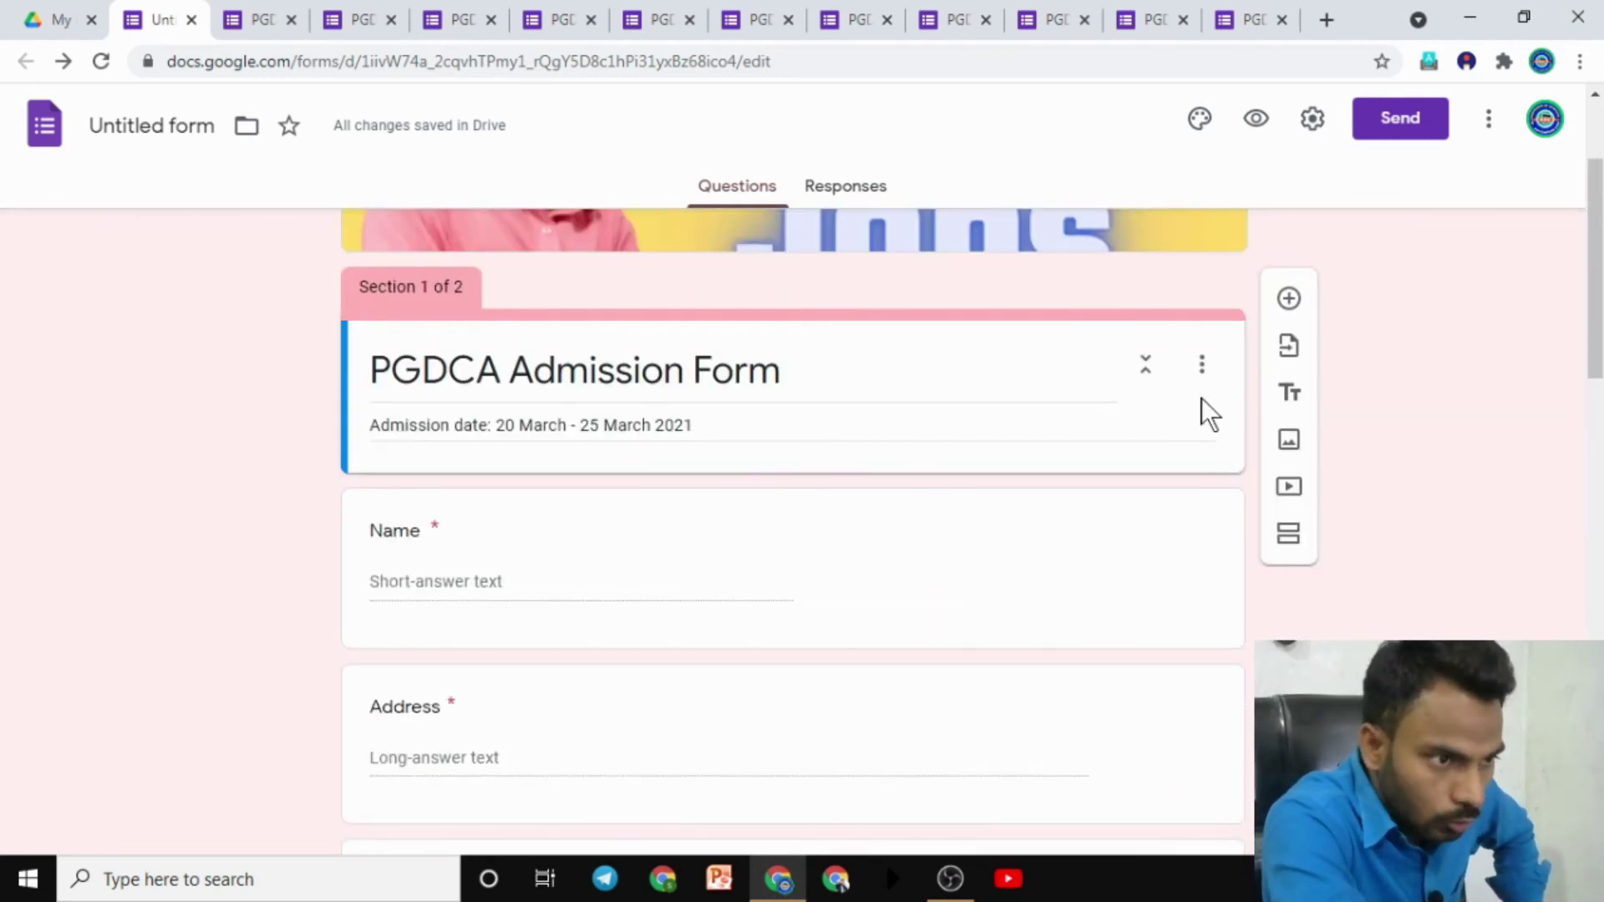
{"action": "left_click", "coordinate": [1201, 364]}
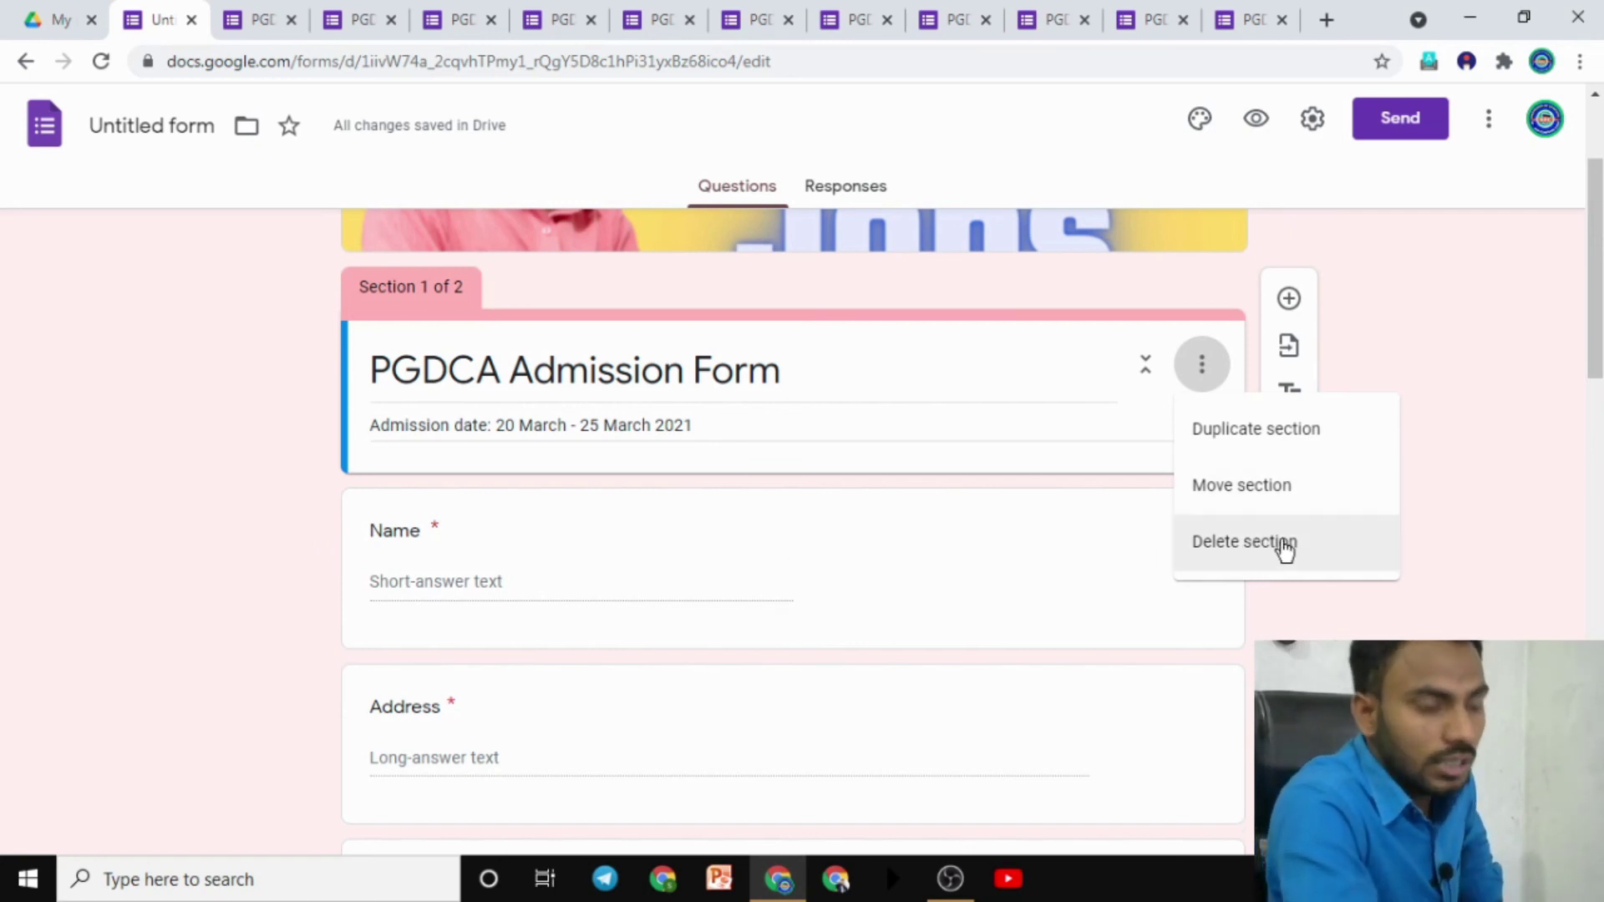
{"action": "left_click", "coordinate": [264, 514]}
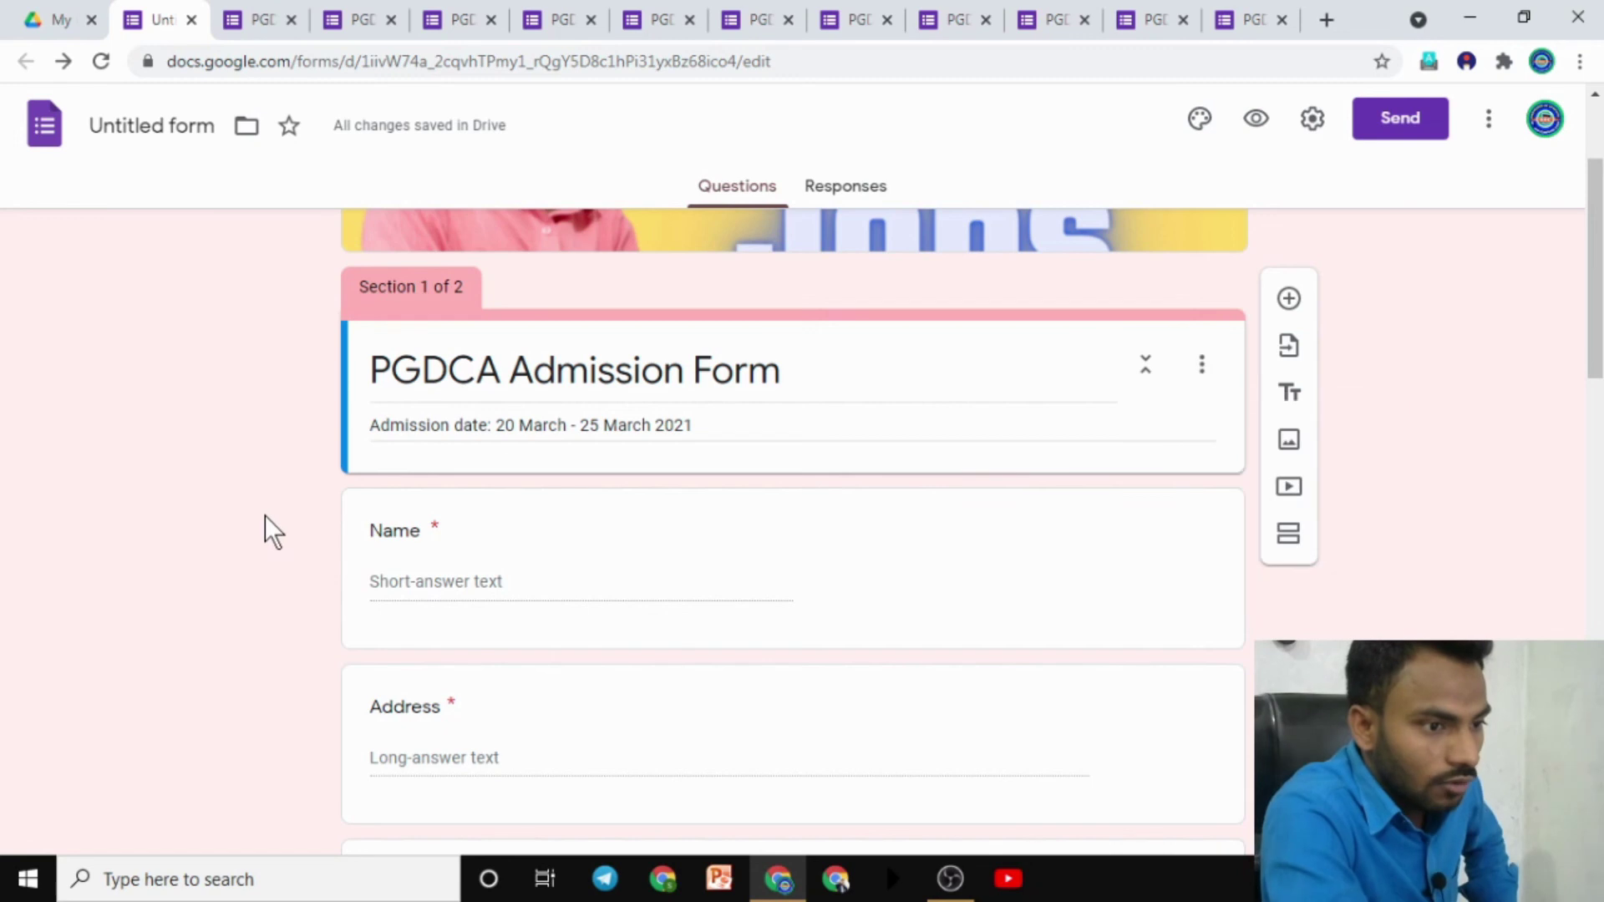
{"action": "left_click", "coordinate": [1211, 372]}
{"action": "left_click", "coordinate": [1250, 548]}
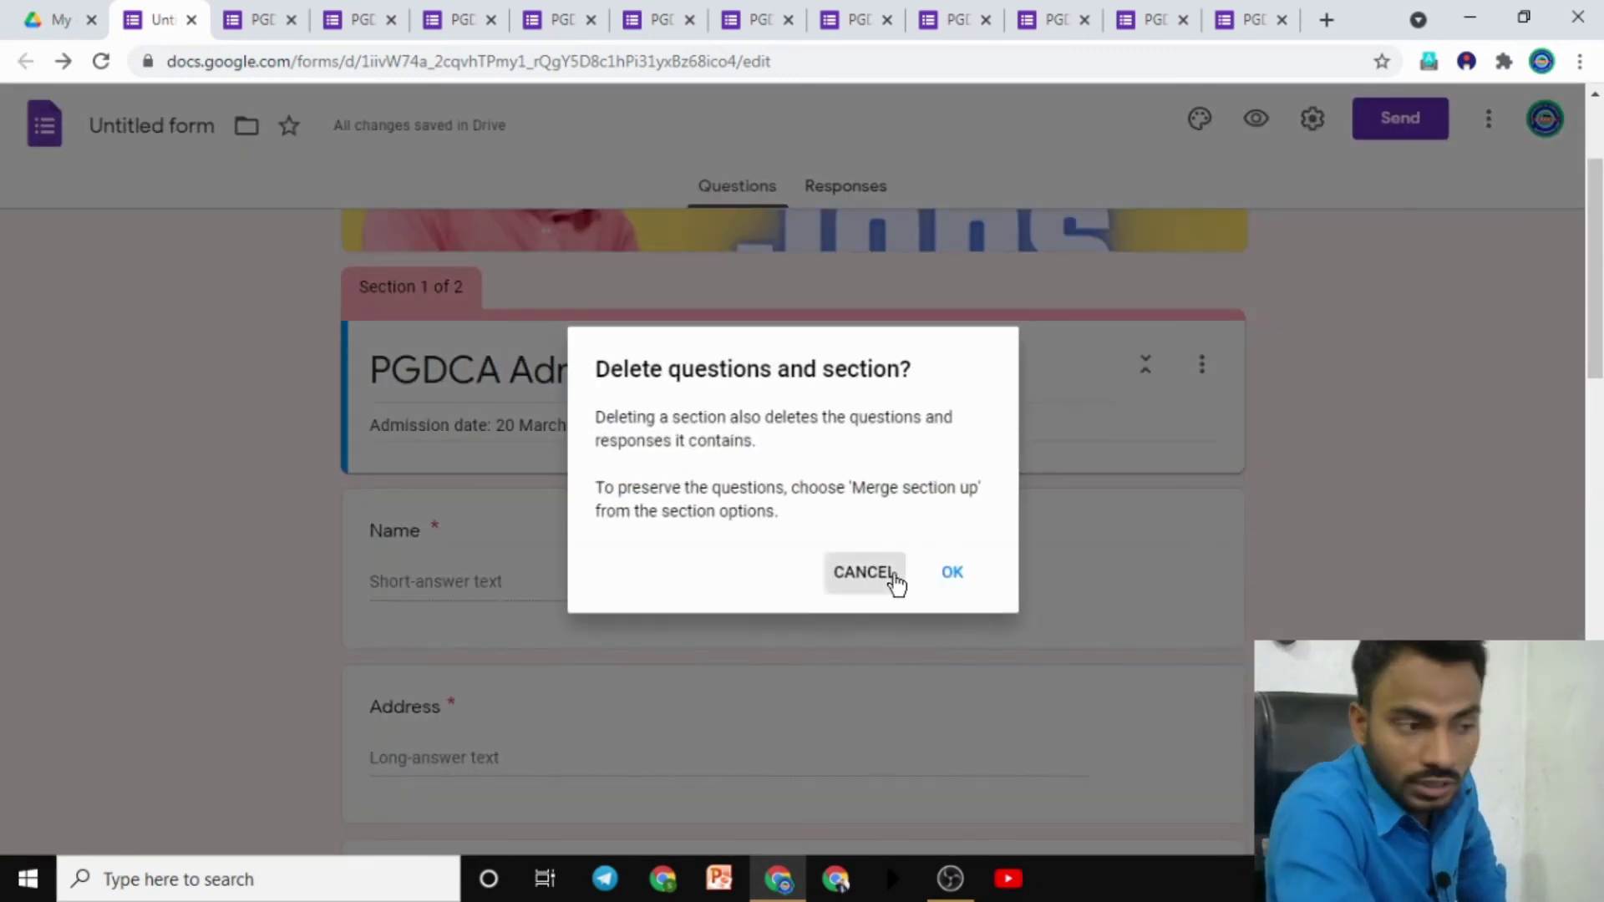
{"action": "left_click", "coordinate": [892, 578]}
Step: Rename the untitled form file as PGDCA Admission Form
{"action": "scroll", "coordinate": [1220, 488], "scroll_direction": "up", "scroll_amount": 3}
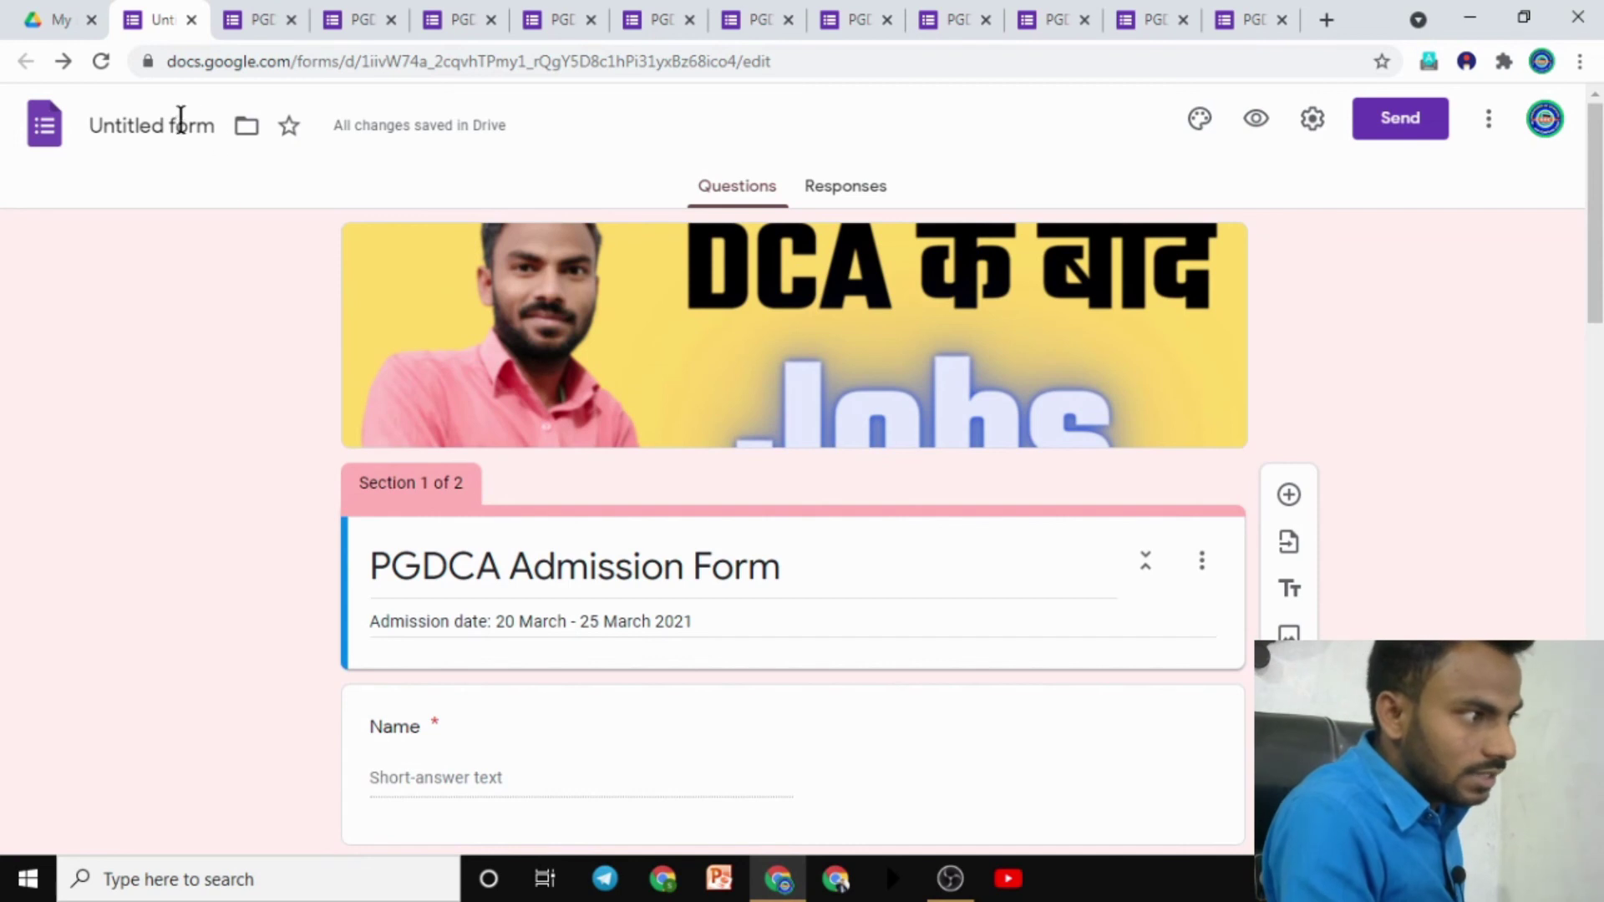
{"action": "left_click", "coordinate": [215, 128]}
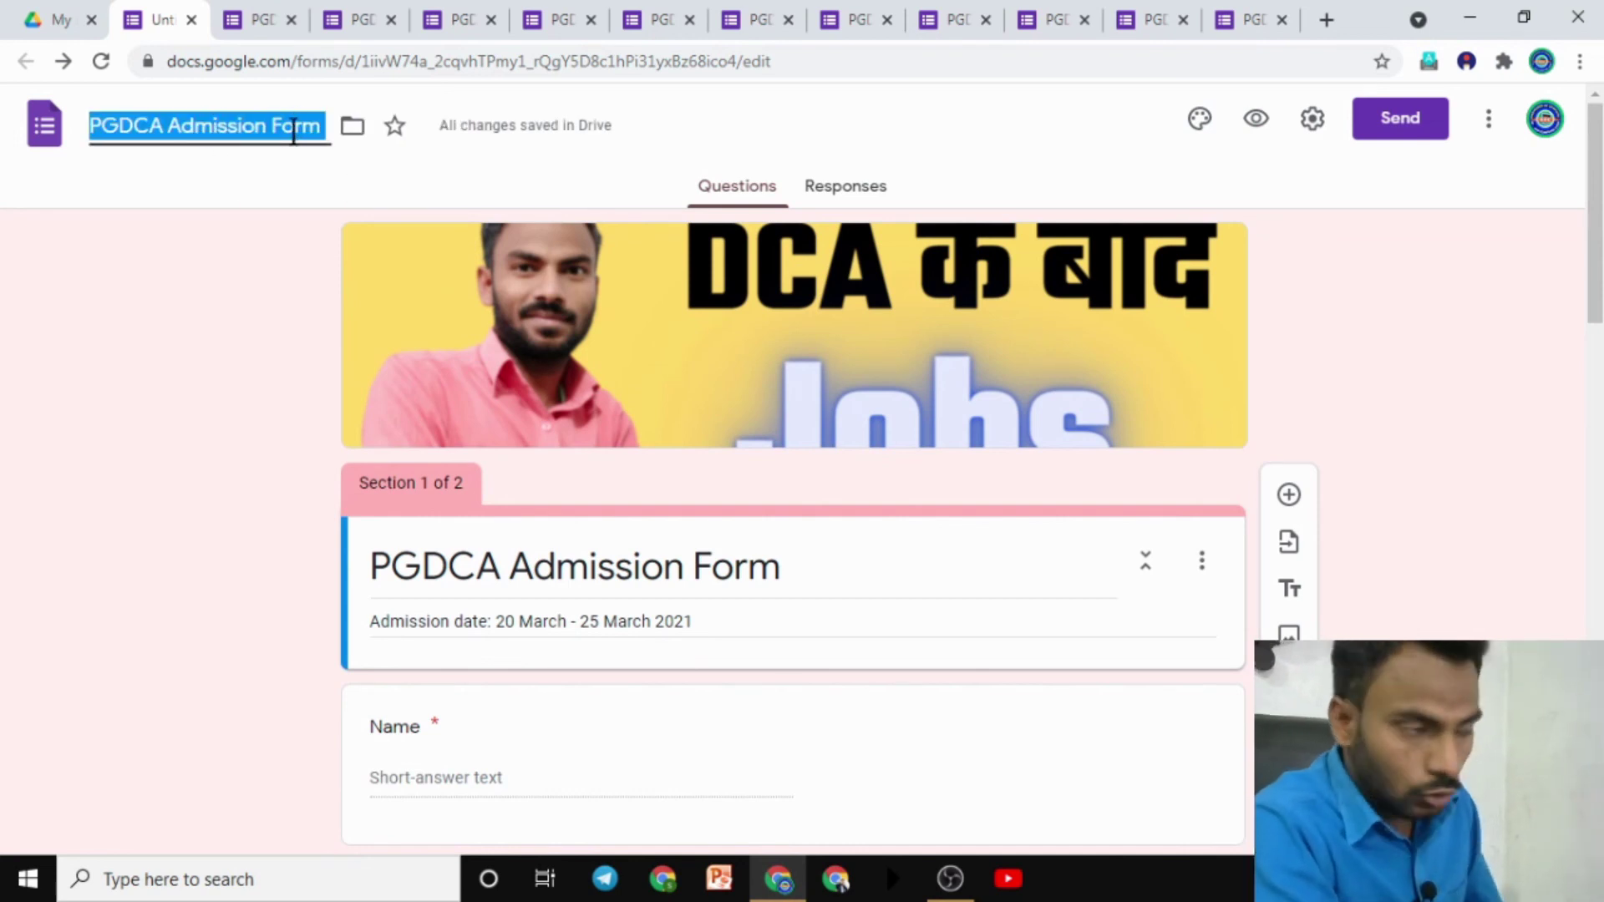
{"action": "left_click", "coordinate": [176, 128]}
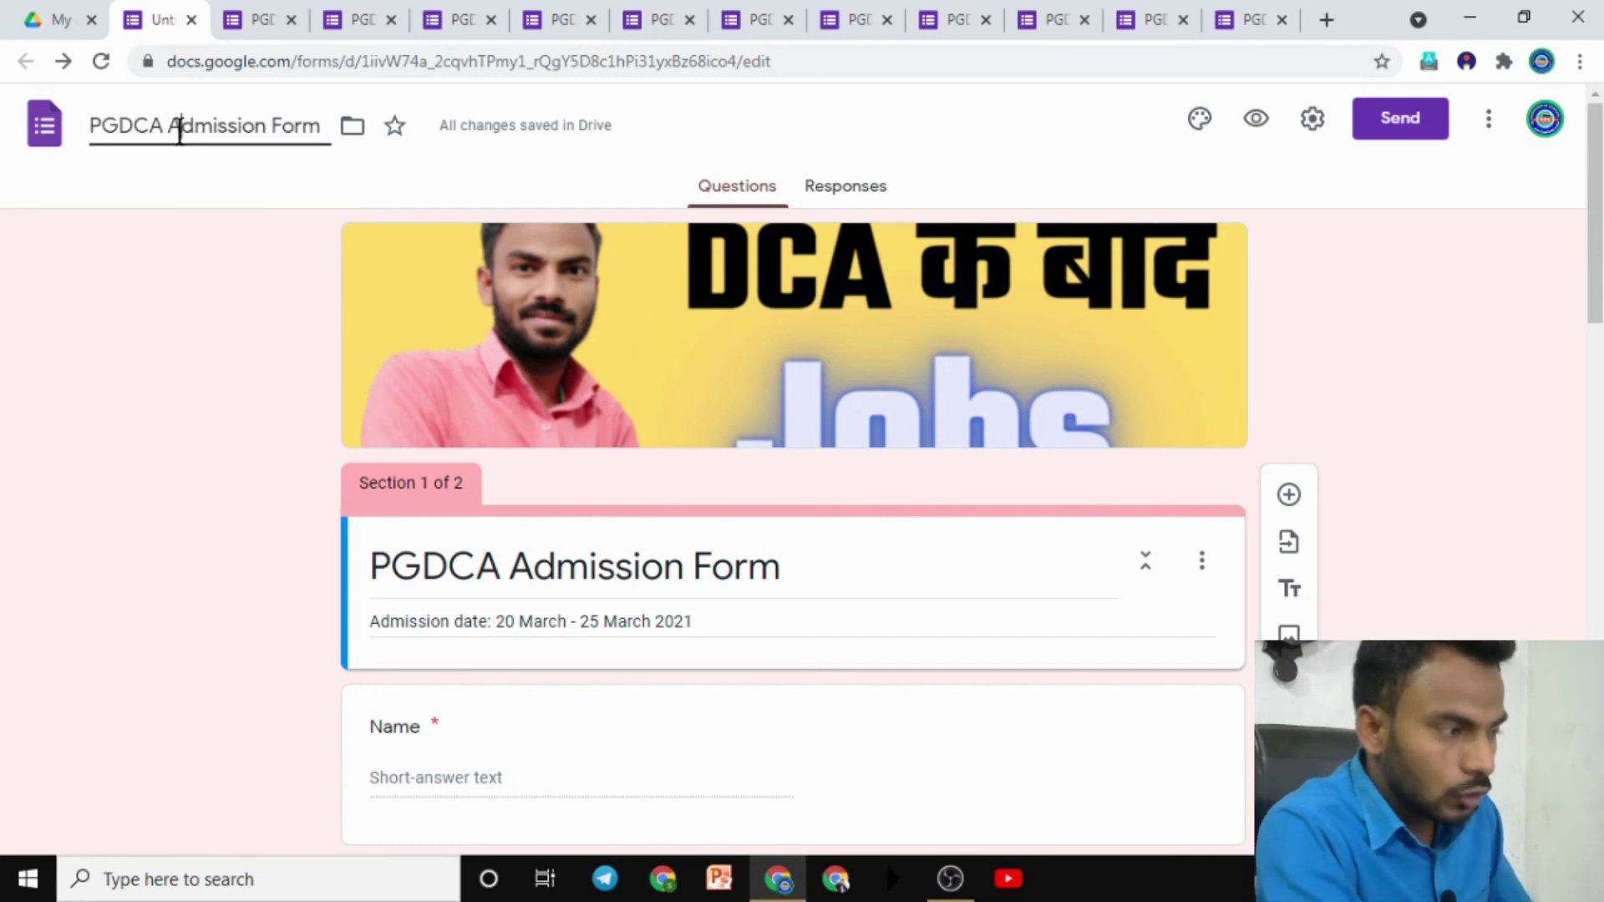
{"action": "left_click", "coordinate": [163, 335]}
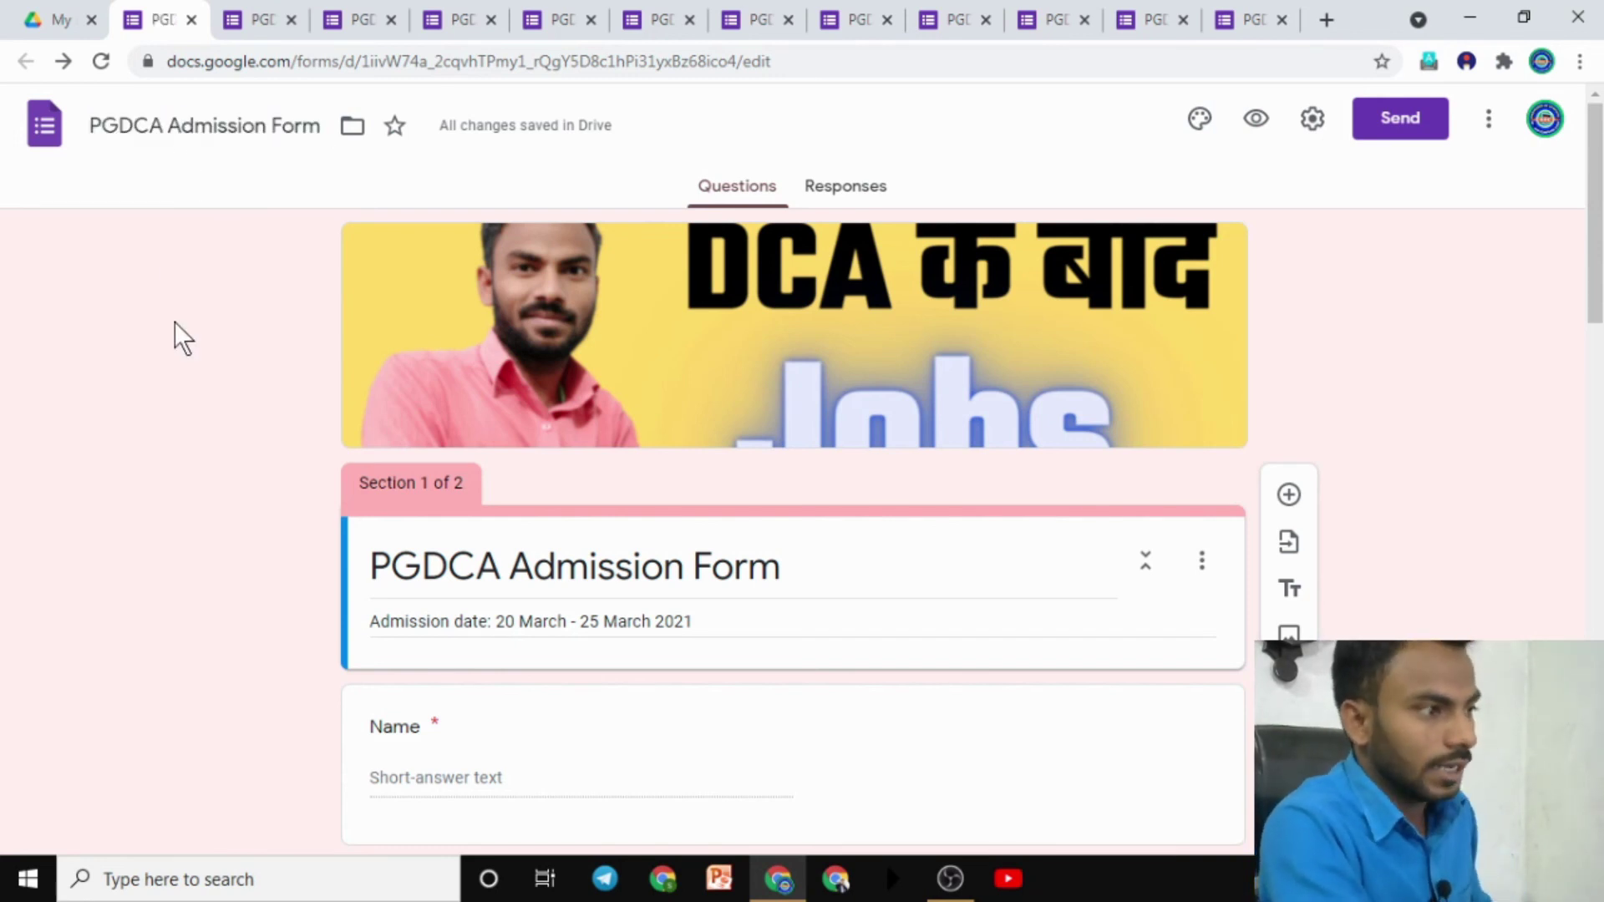
Step: Close the form's open preview tabs, leaving each page without saving its trial answers
{"action": "left_click", "coordinate": [1283, 23]}
{"action": "left_click", "coordinate": [916, 233]}
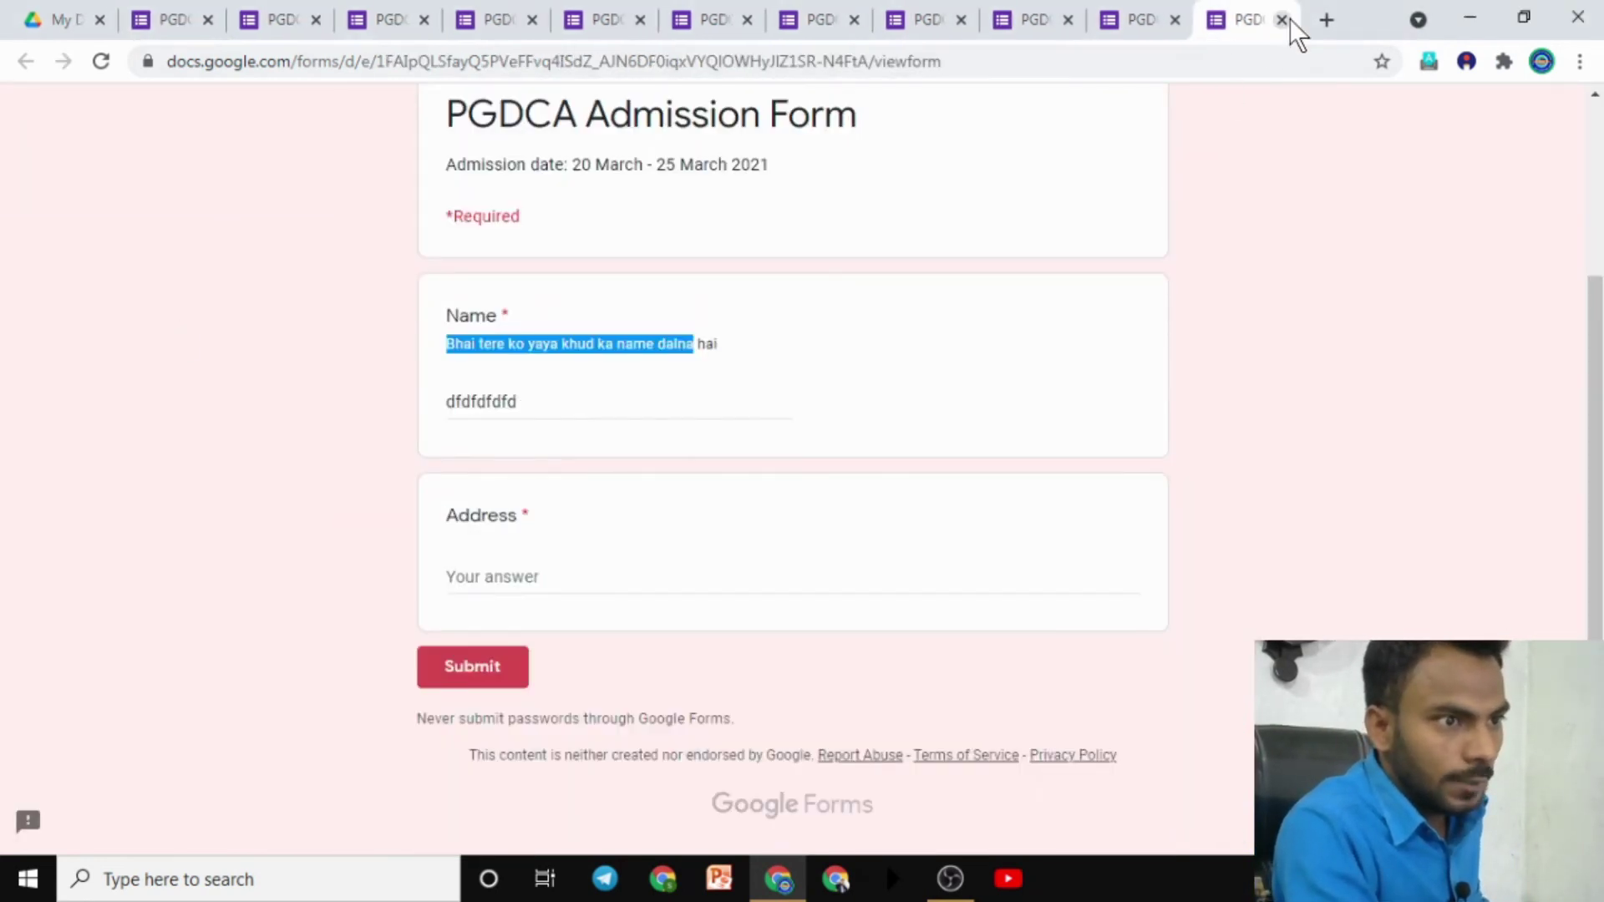
{"action": "left_click", "coordinate": [1281, 18]}
{"action": "left_click", "coordinate": [953, 193]}
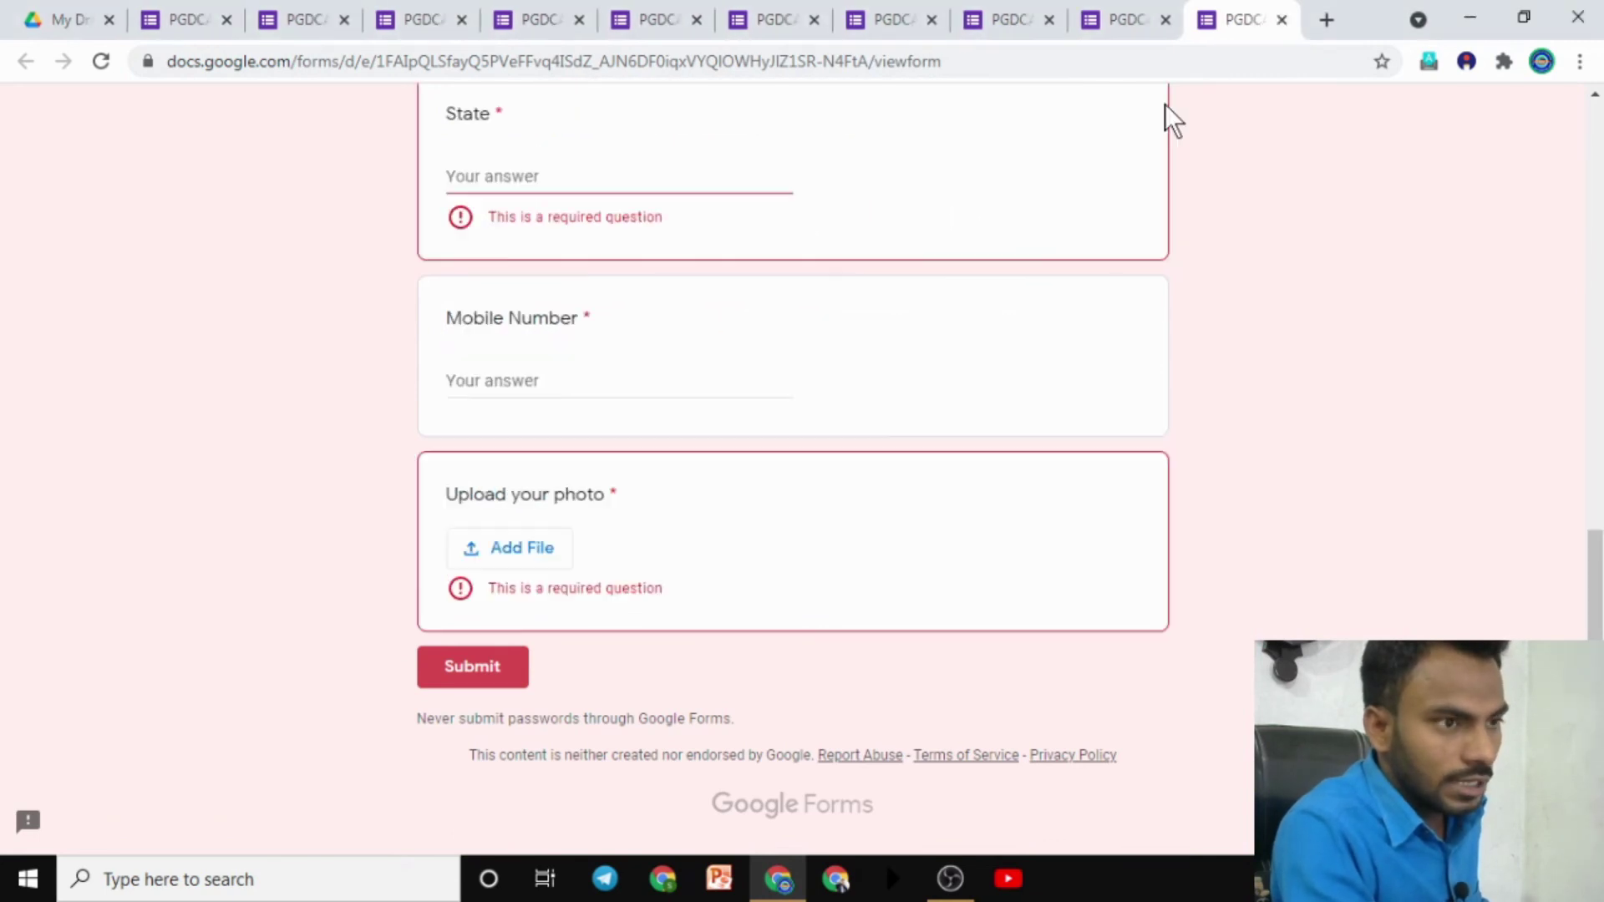
{"action": "left_click", "coordinate": [1281, 19]}
{"action": "left_click", "coordinate": [1283, 18]}
{"action": "left_click", "coordinate": [916, 193]}
{"action": "left_click", "coordinate": [1286, 21]}
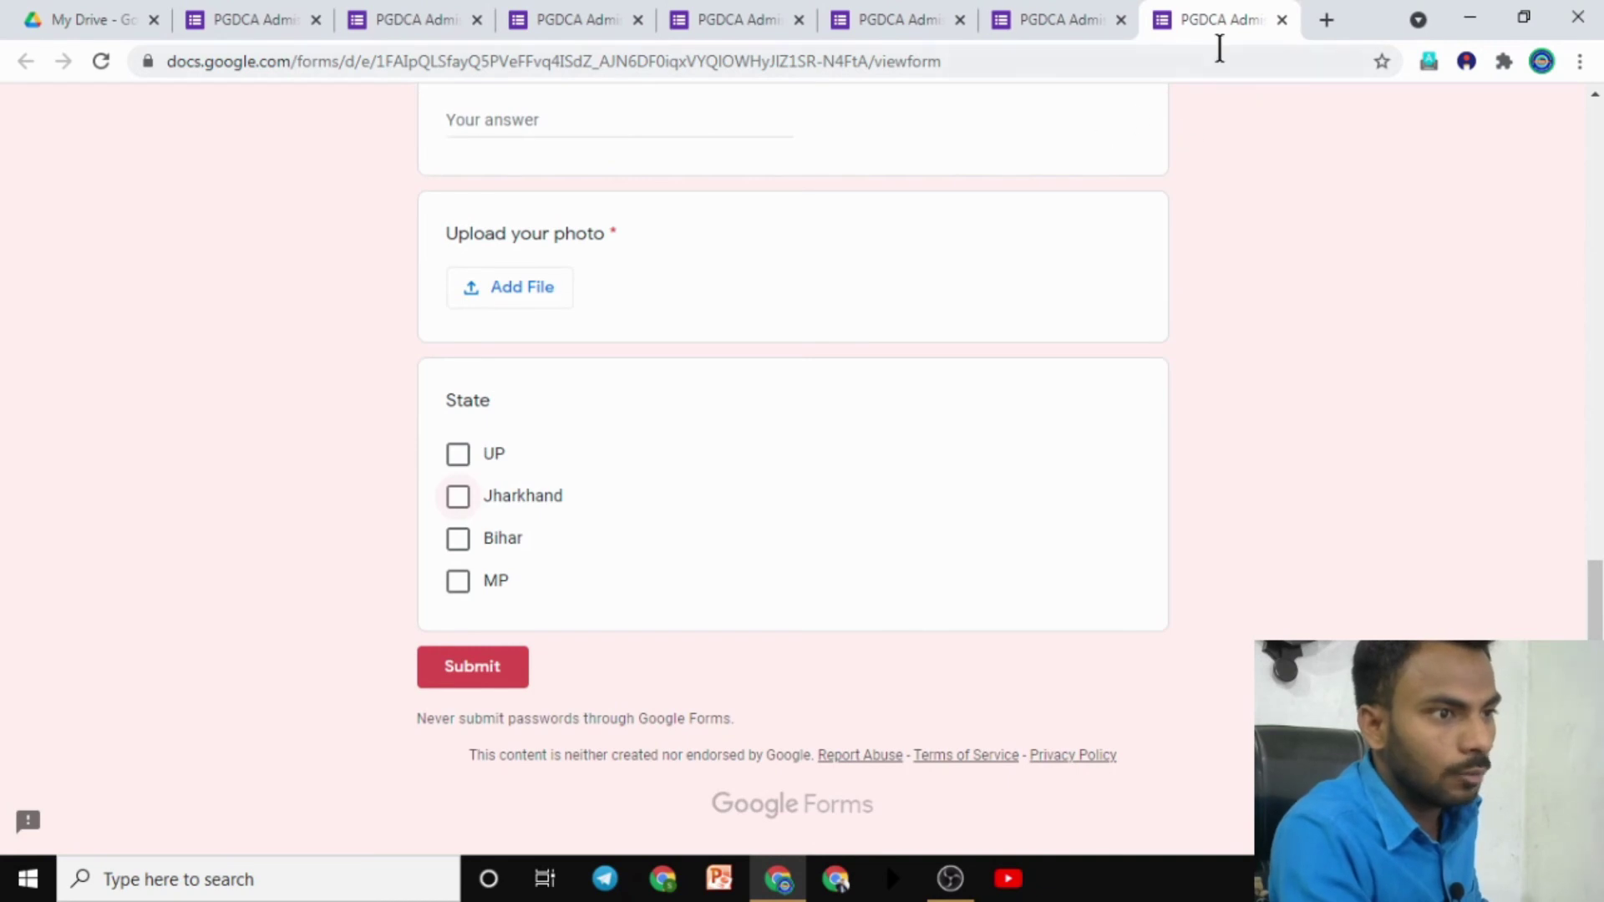
{"action": "left_click", "coordinate": [1281, 19]}
{"action": "left_click", "coordinate": [952, 191]}
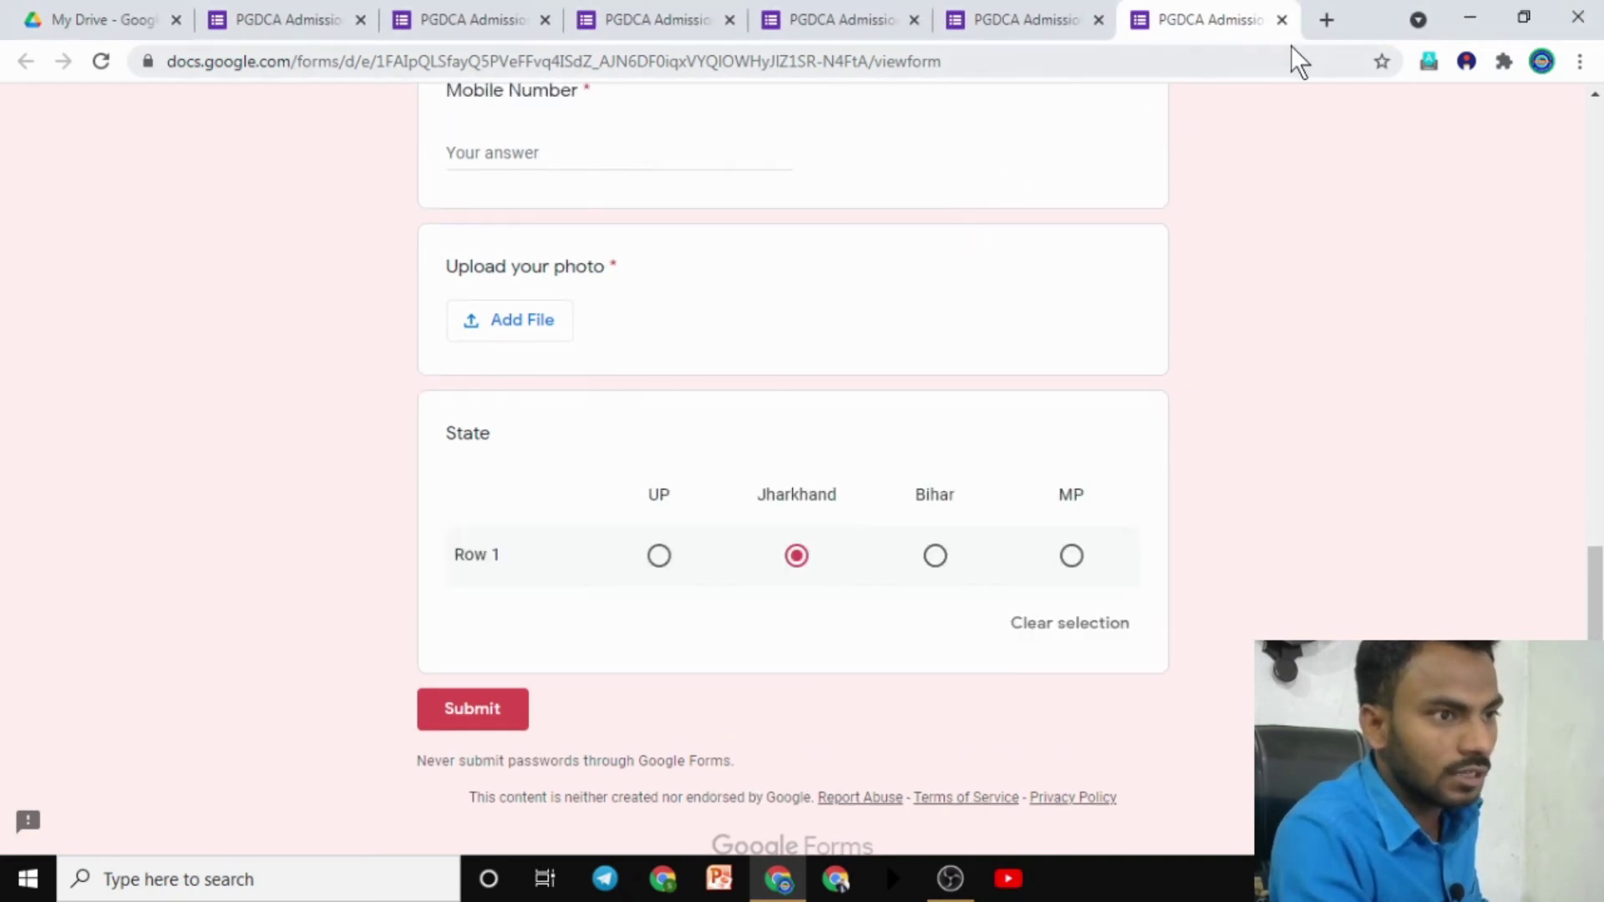
{"action": "left_click", "coordinate": [1281, 19]}
{"action": "left_click", "coordinate": [916, 194]}
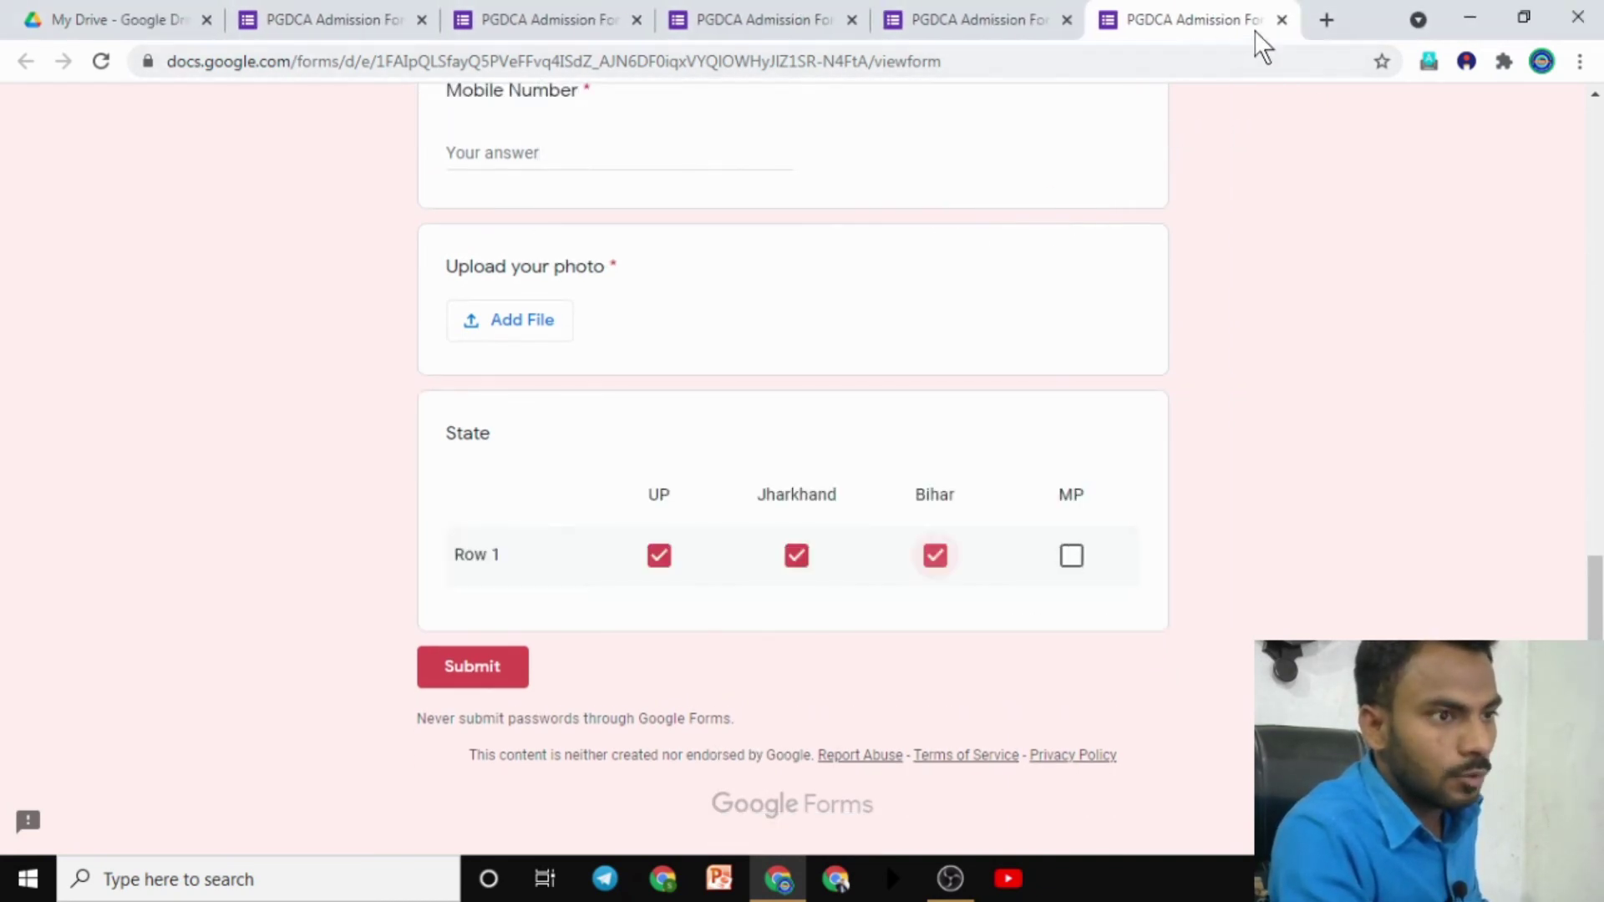
{"action": "left_click", "coordinate": [1281, 19]}
{"action": "left_click", "coordinate": [897, 200]}
{"action": "left_click", "coordinate": [1282, 19]}
{"action": "left_click", "coordinate": [894, 205]}
{"action": "left_click", "coordinate": [1114, 19]}
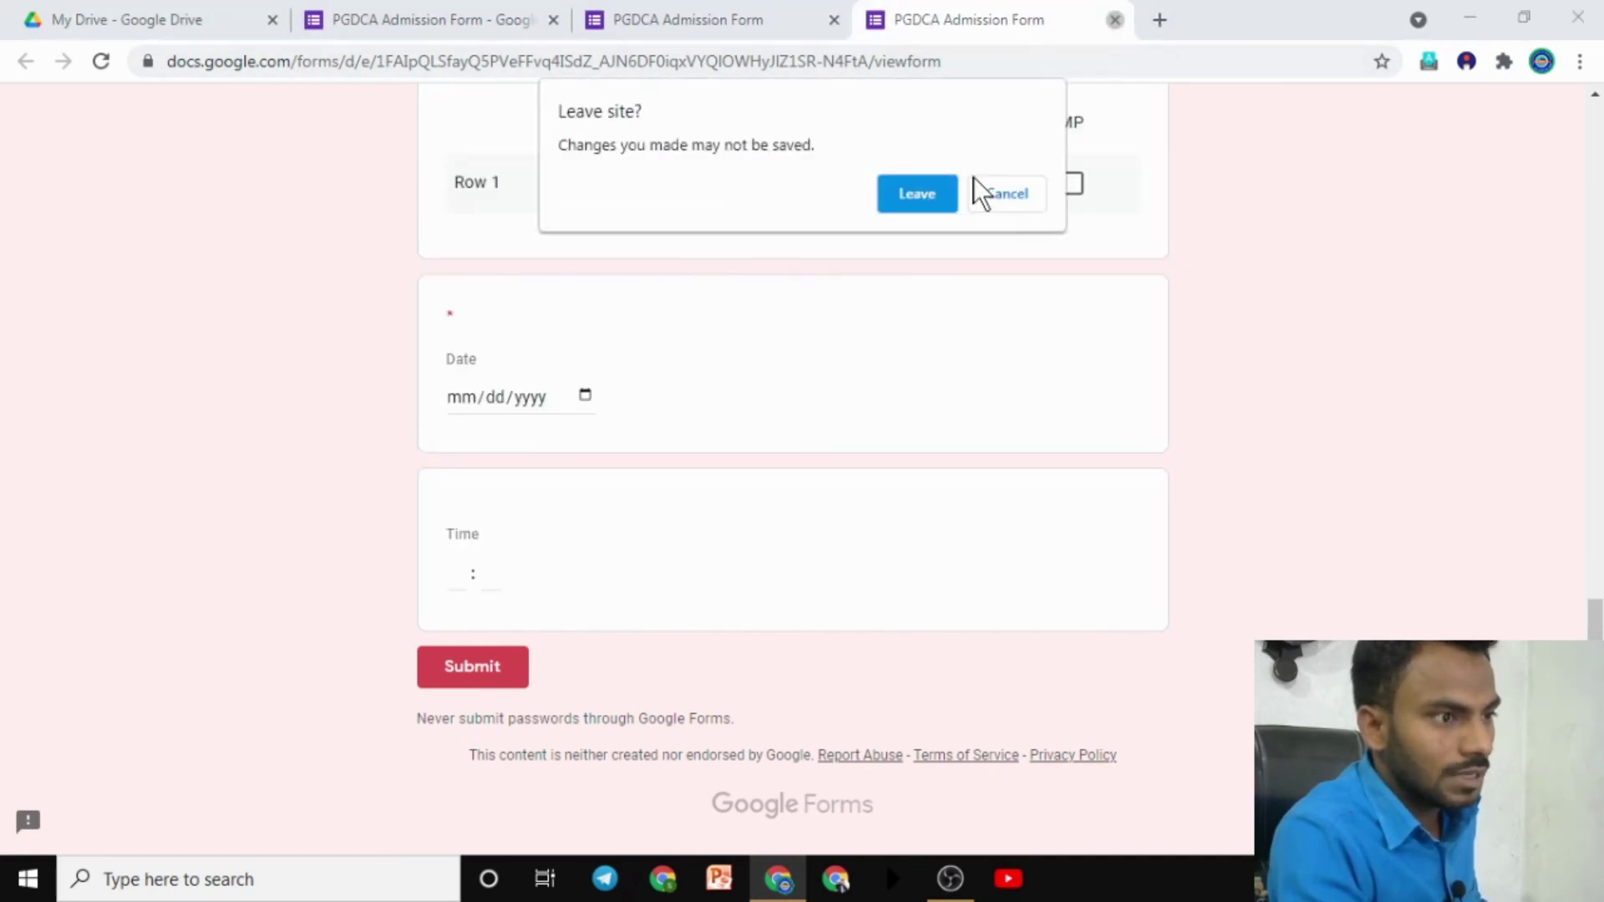
{"action": "left_click", "coordinate": [916, 194]}
{"action": "left_click", "coordinate": [834, 19]}
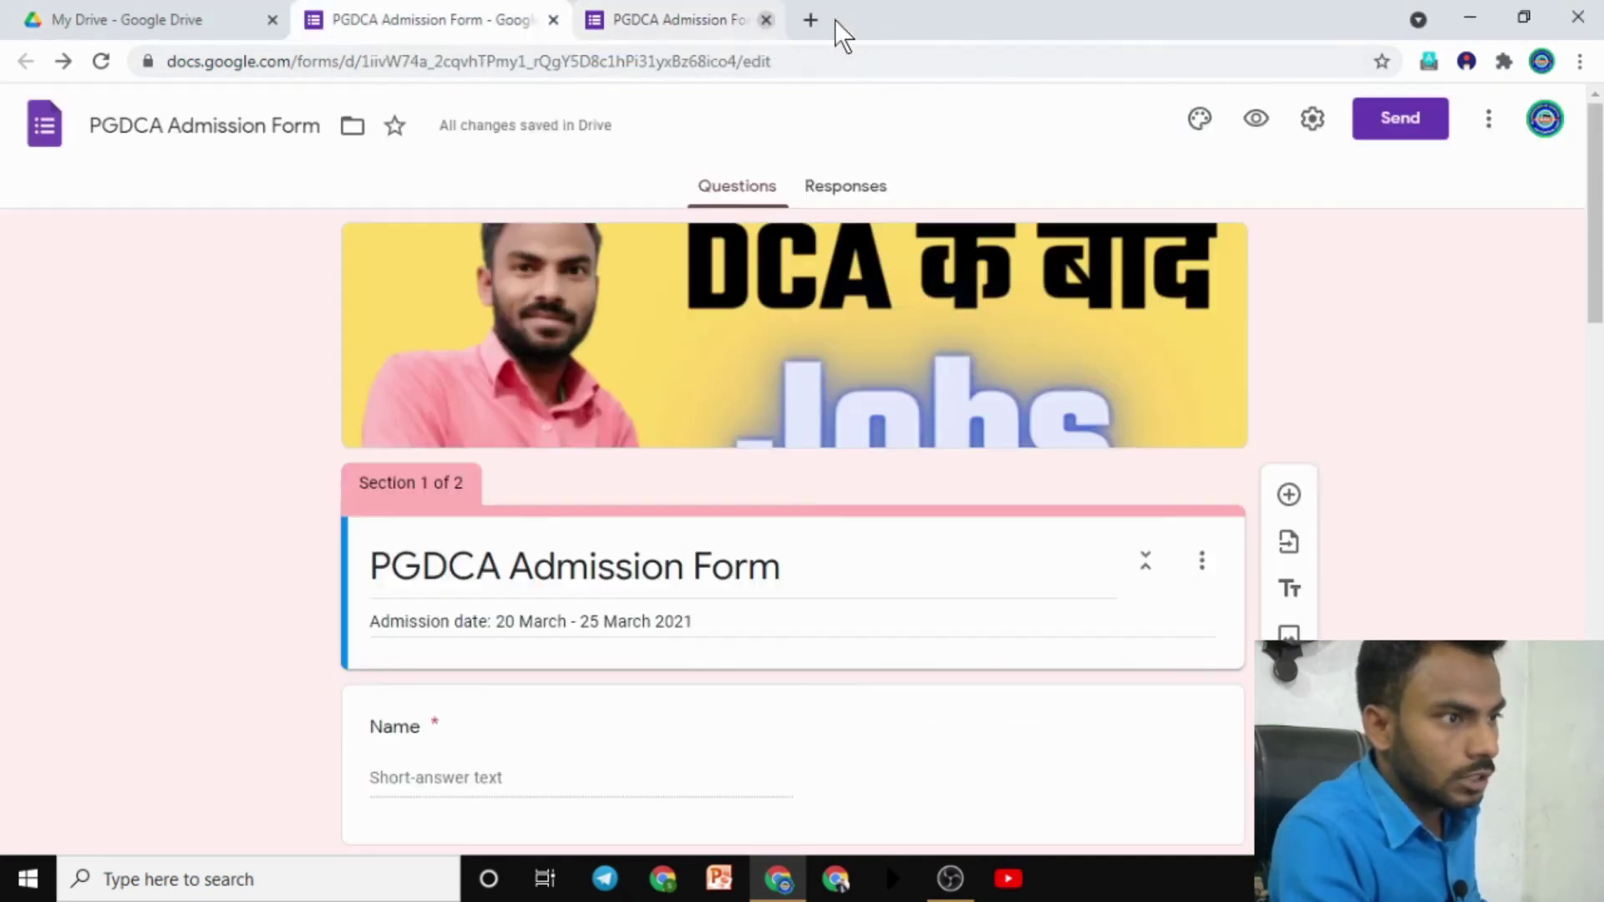
Step: Close the form editor, refresh My Drive, and reopen PGDCA Admission Form from the quick access files
{"action": "left_click", "coordinate": [554, 19]}
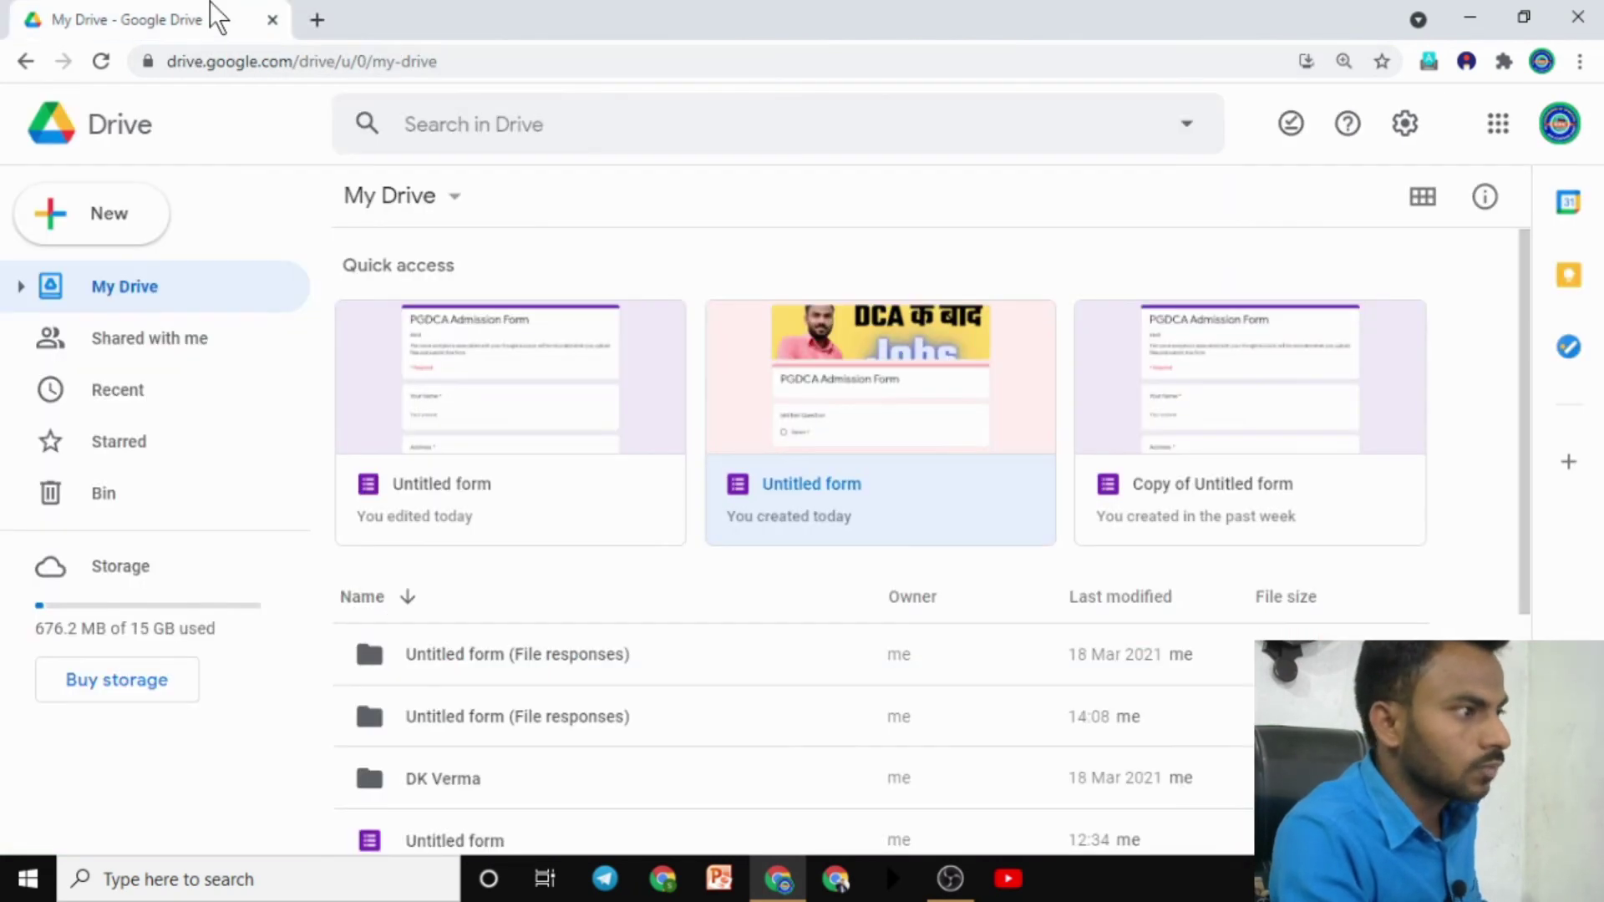
{"action": "left_click", "coordinate": [100, 60]}
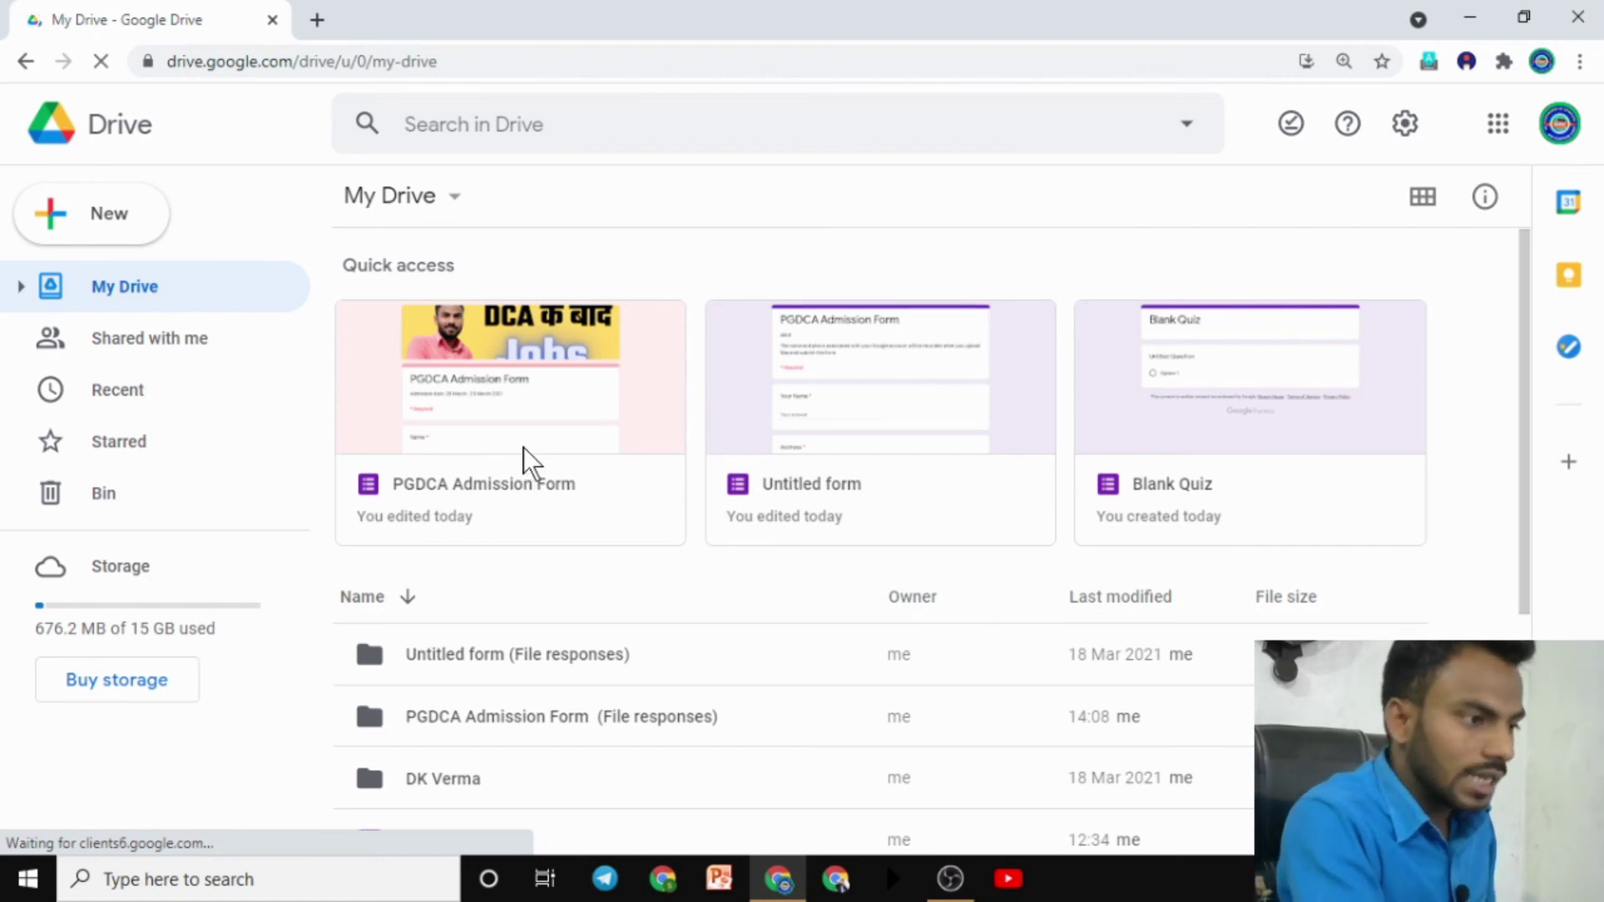
{"action": "double_click", "coordinate": [528, 443]}
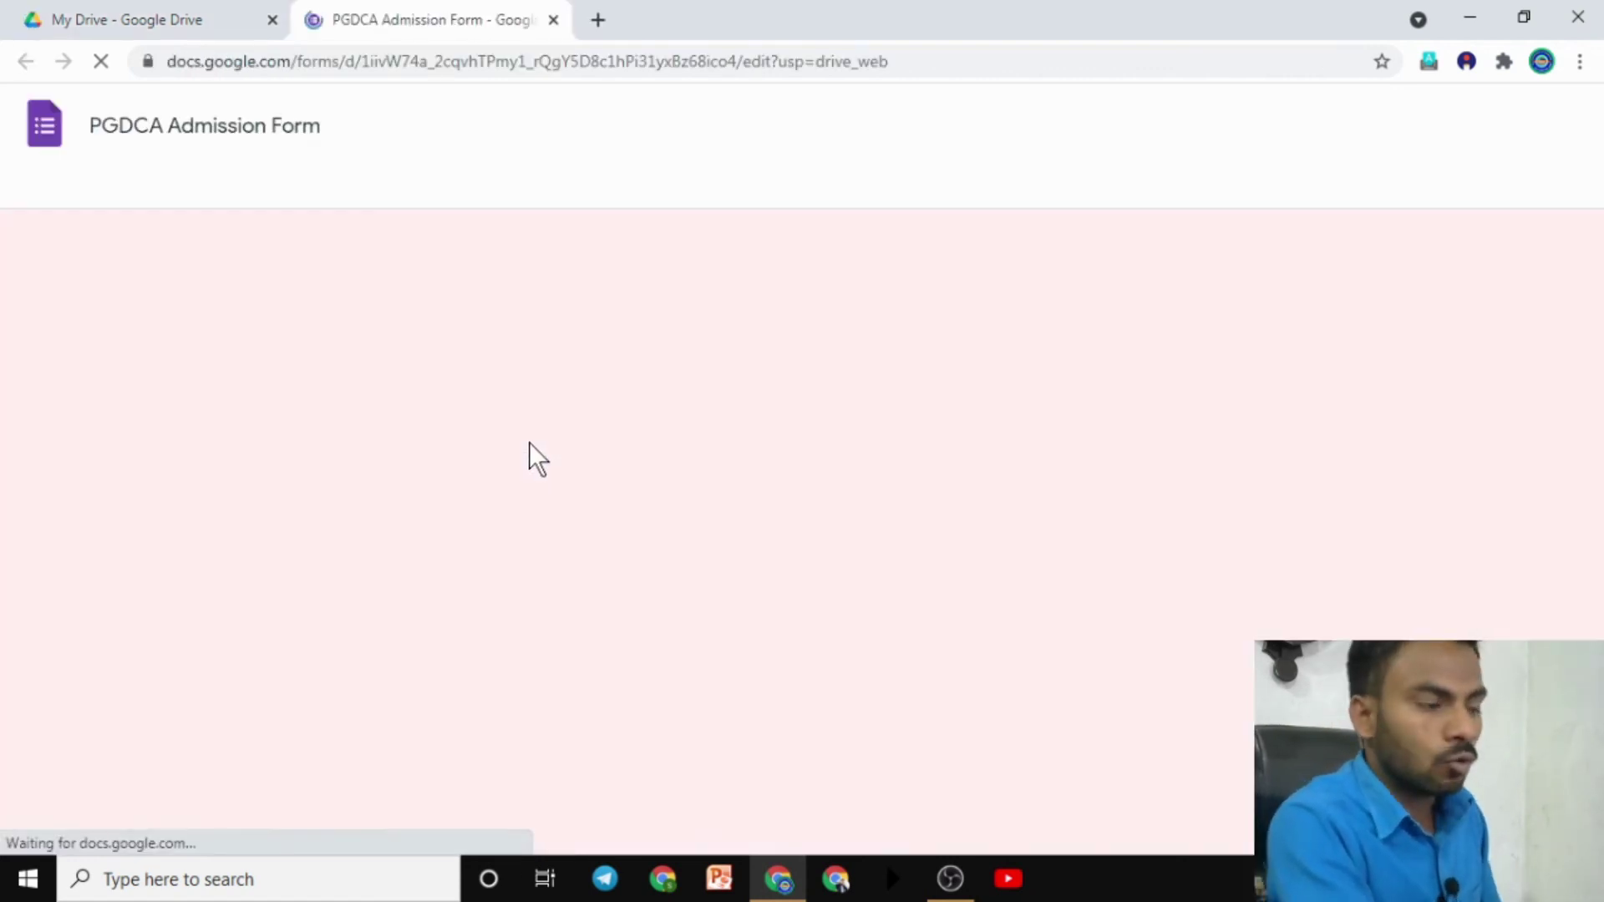
{"action": "scroll", "coordinate": [766, 476], "scroll_direction": "down", "scroll_amount": 1}
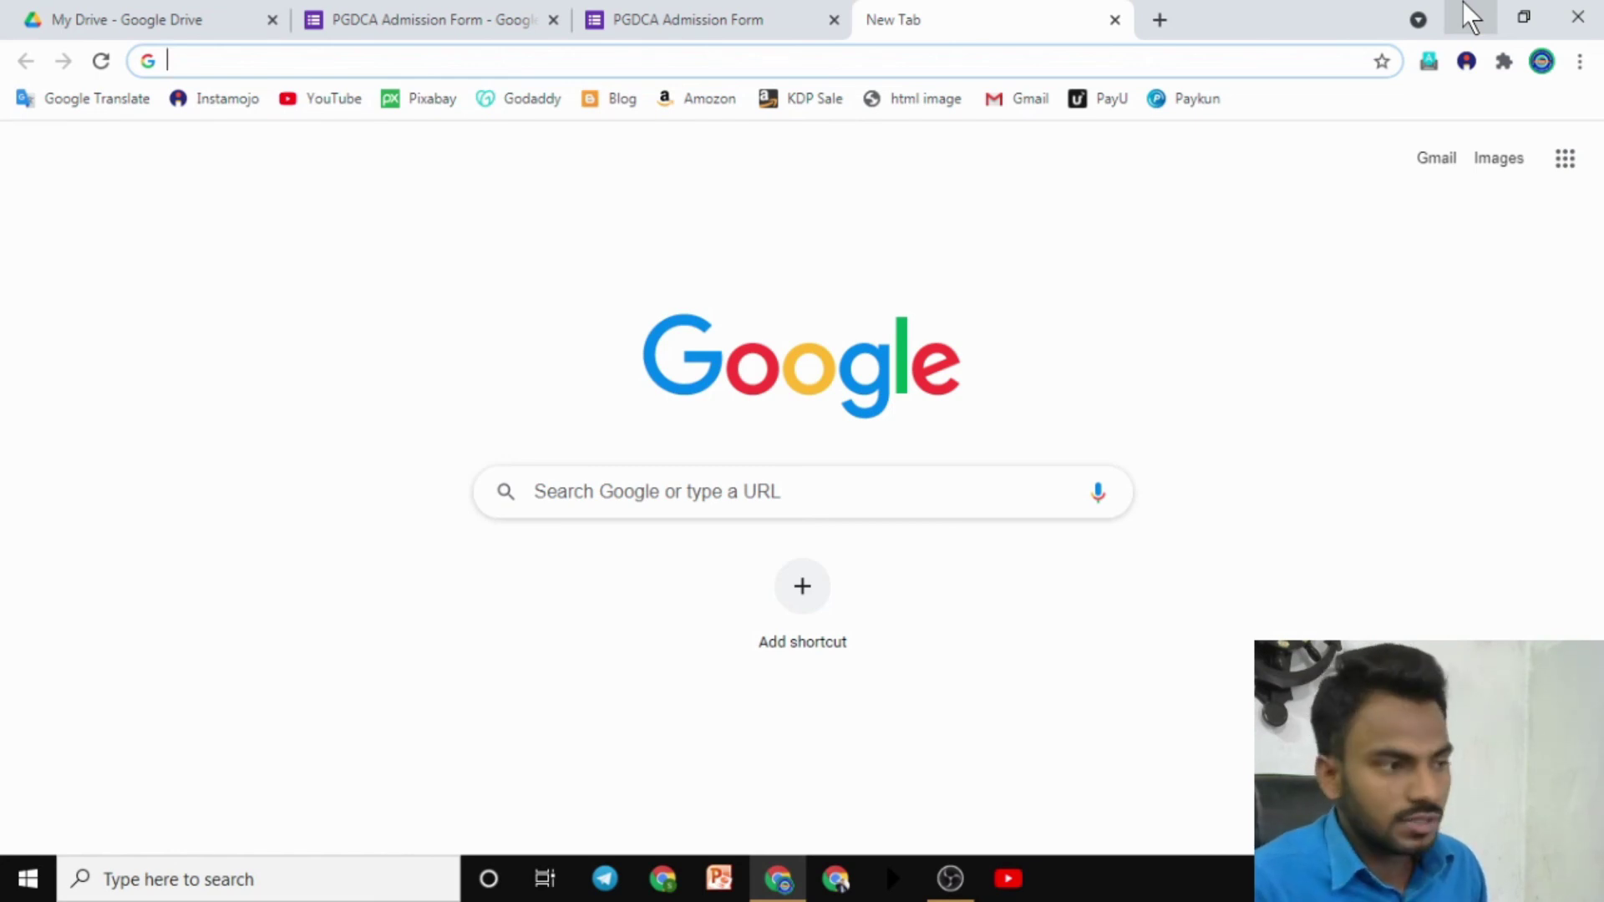
Step: Switch back to the form editor and close the remaining form preview, leaving the page without saving
{"action": "left_click", "coordinate": [572, 16]}
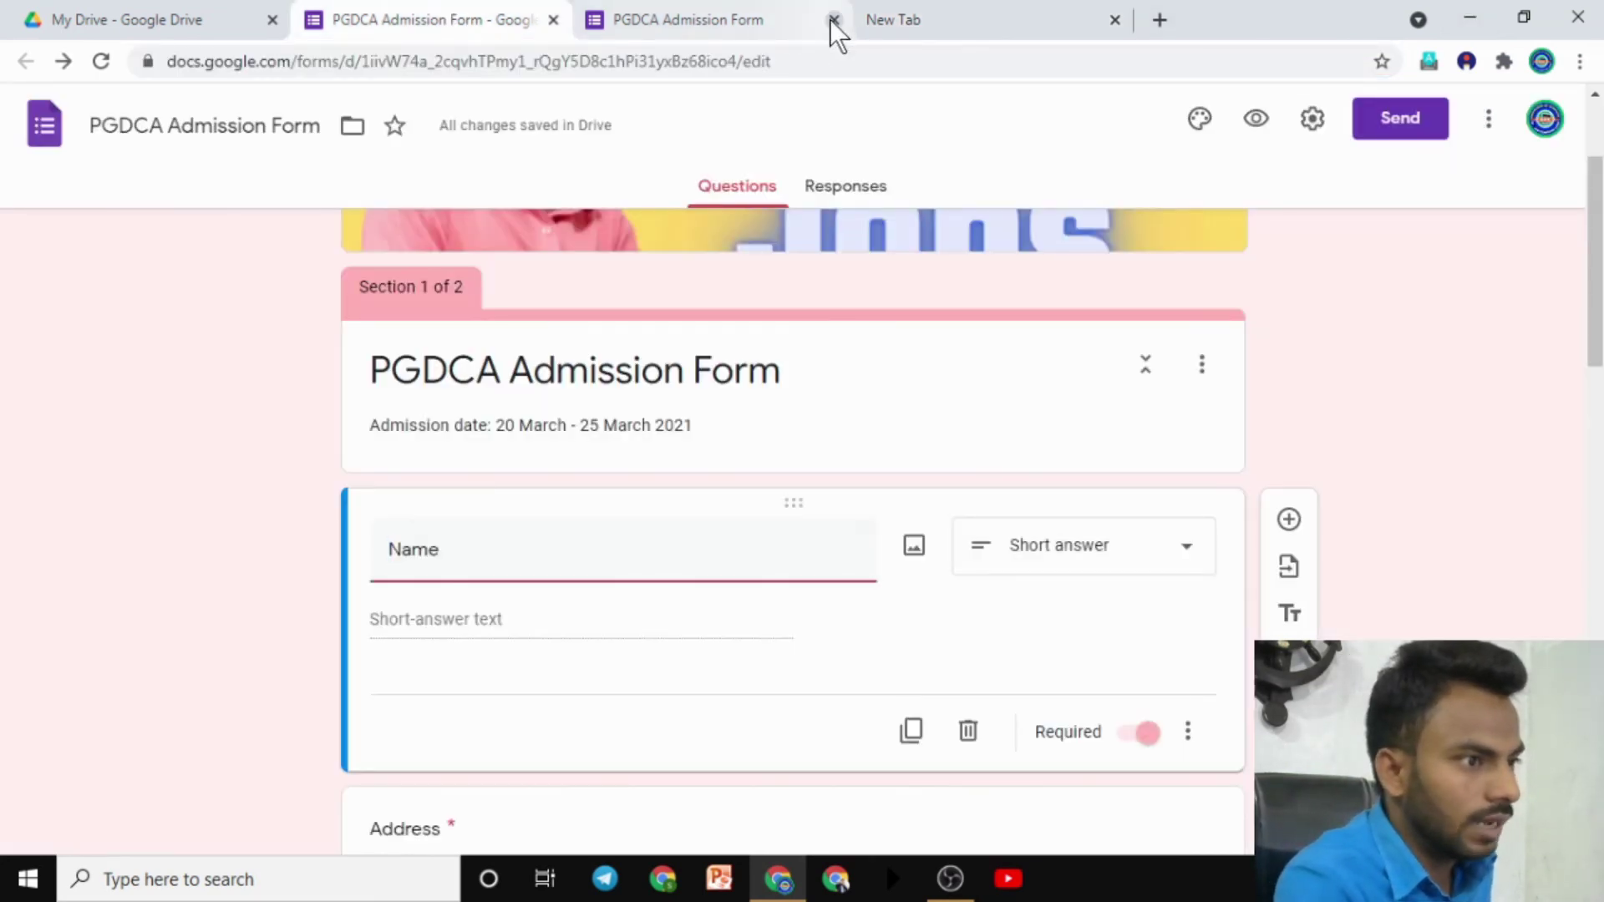
{"action": "left_click", "coordinate": [833, 19]}
{"action": "left_click", "coordinate": [923, 201]}
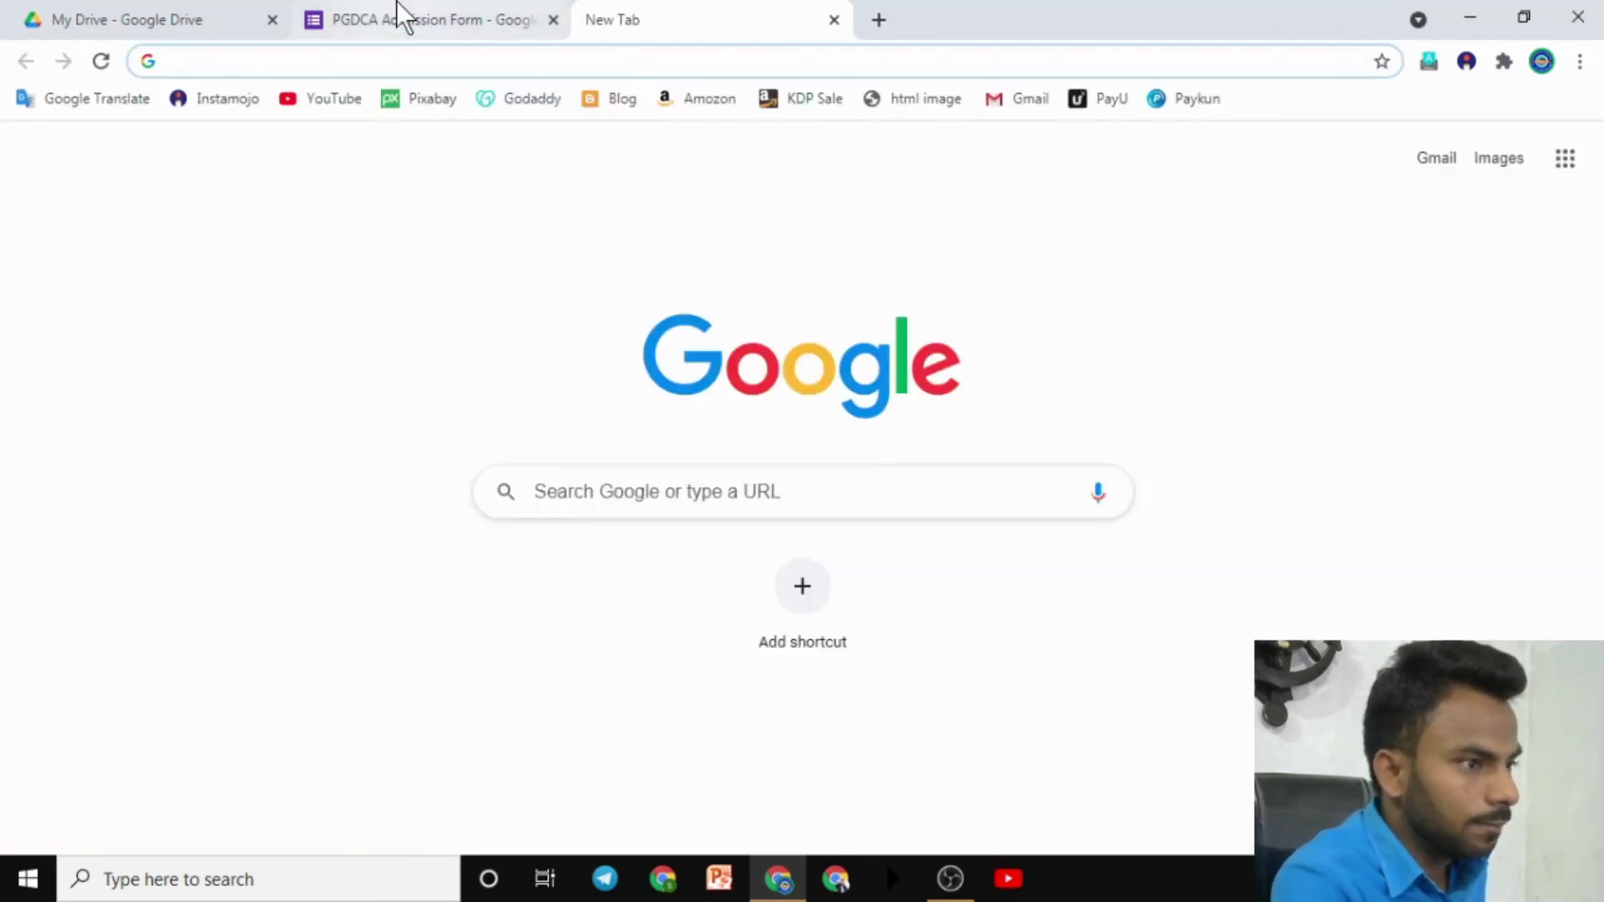
Step: Open the sending options for PGDCA Admission Form, copy its full-length share link, and close the options
{"action": "left_click", "coordinate": [401, 18]}
{"action": "left_click", "coordinate": [1400, 117]}
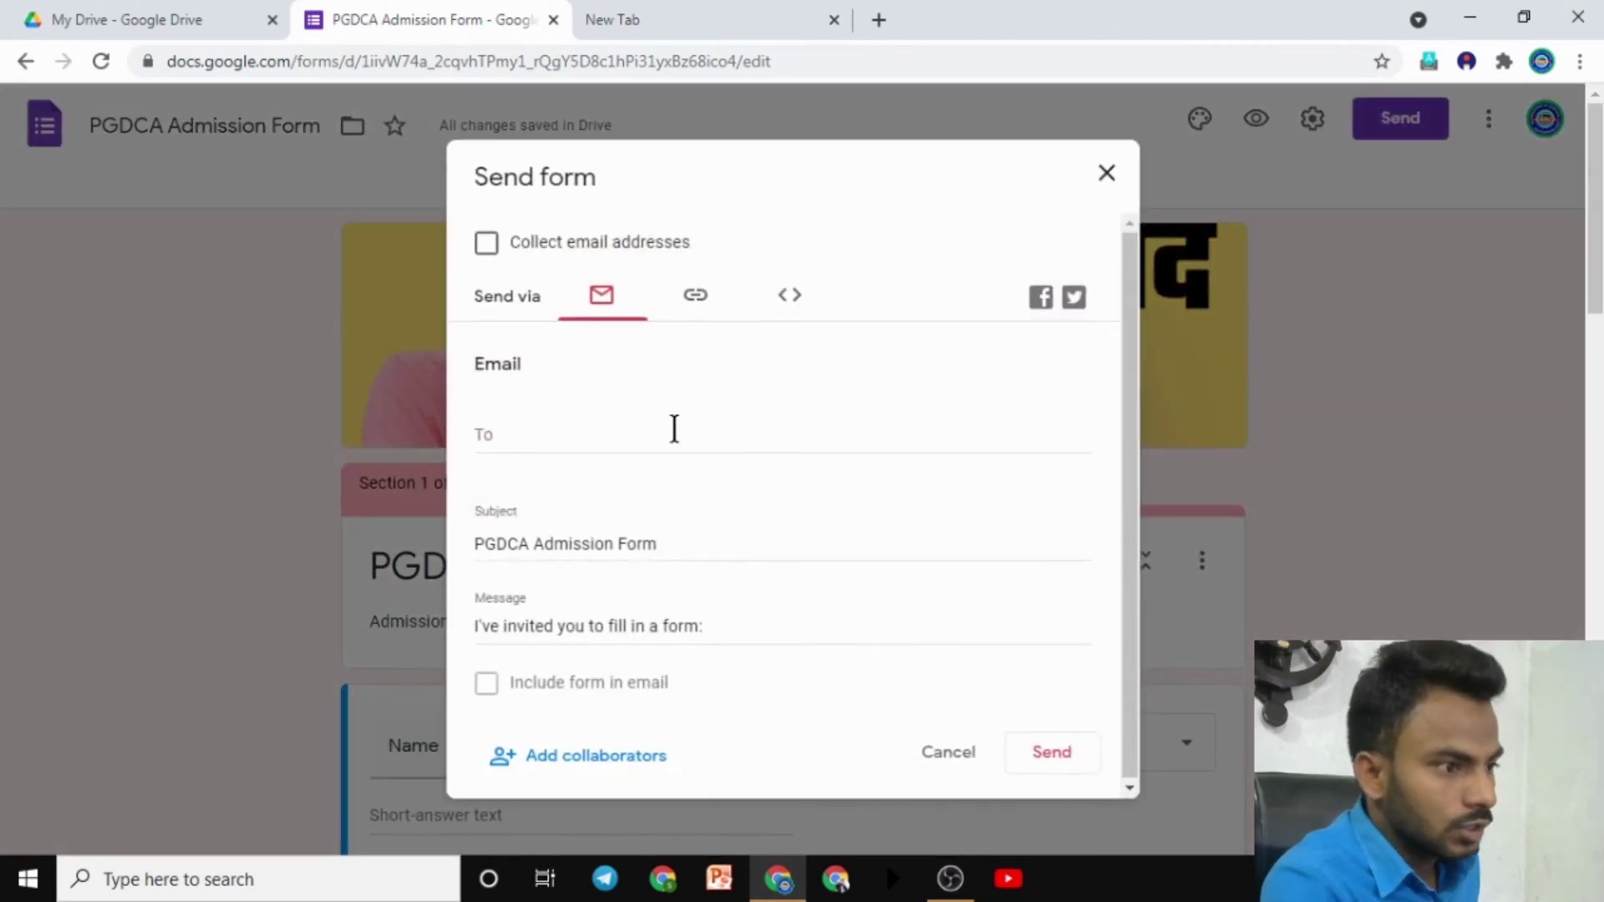
{"action": "left_click", "coordinate": [503, 442]}
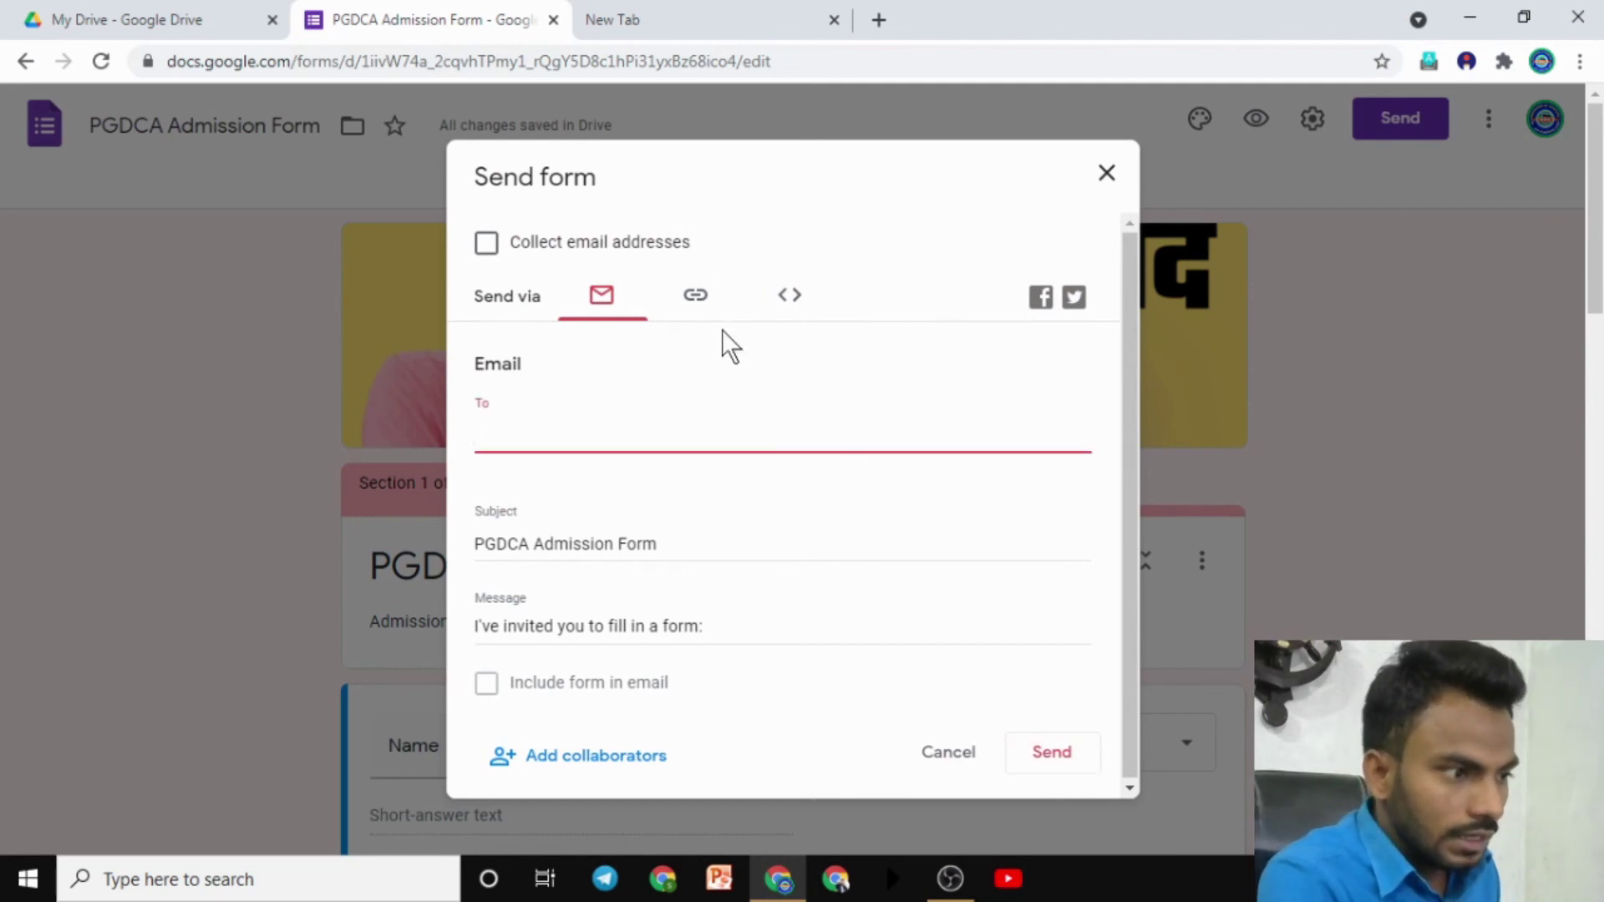
{"action": "left_click", "coordinate": [696, 309]}
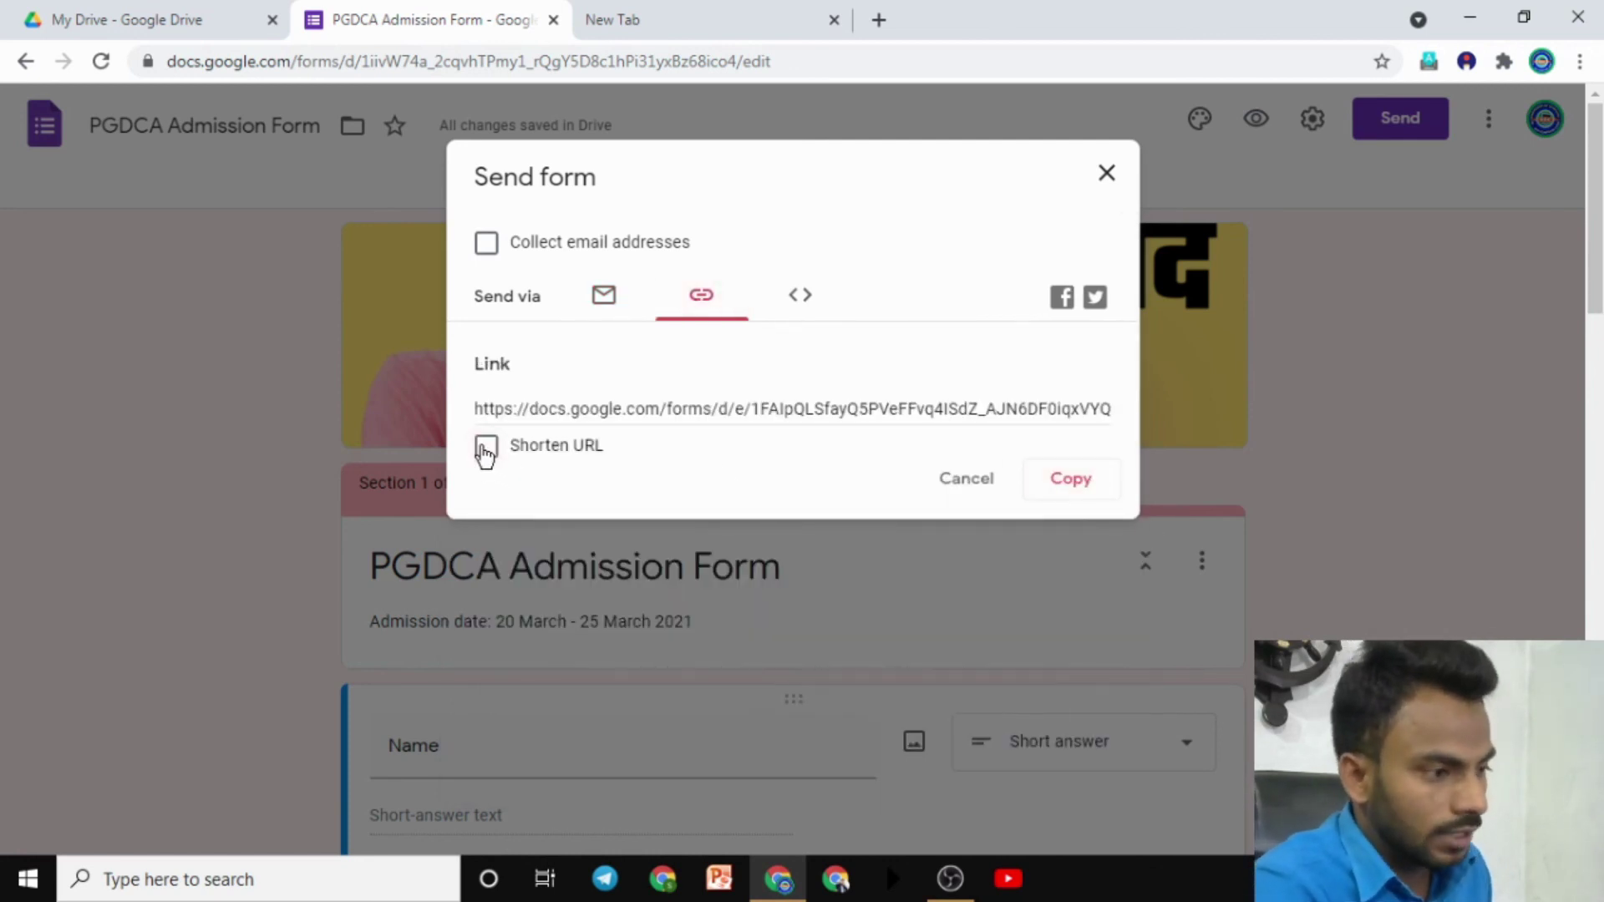
{"action": "left_click", "coordinate": [1082, 479]}
{"action": "left_click", "coordinate": [1101, 173]}
Step: Open the copied PGDCA Admission Form link in the empty browser tab
{"action": "left_click", "coordinate": [729, 22]}
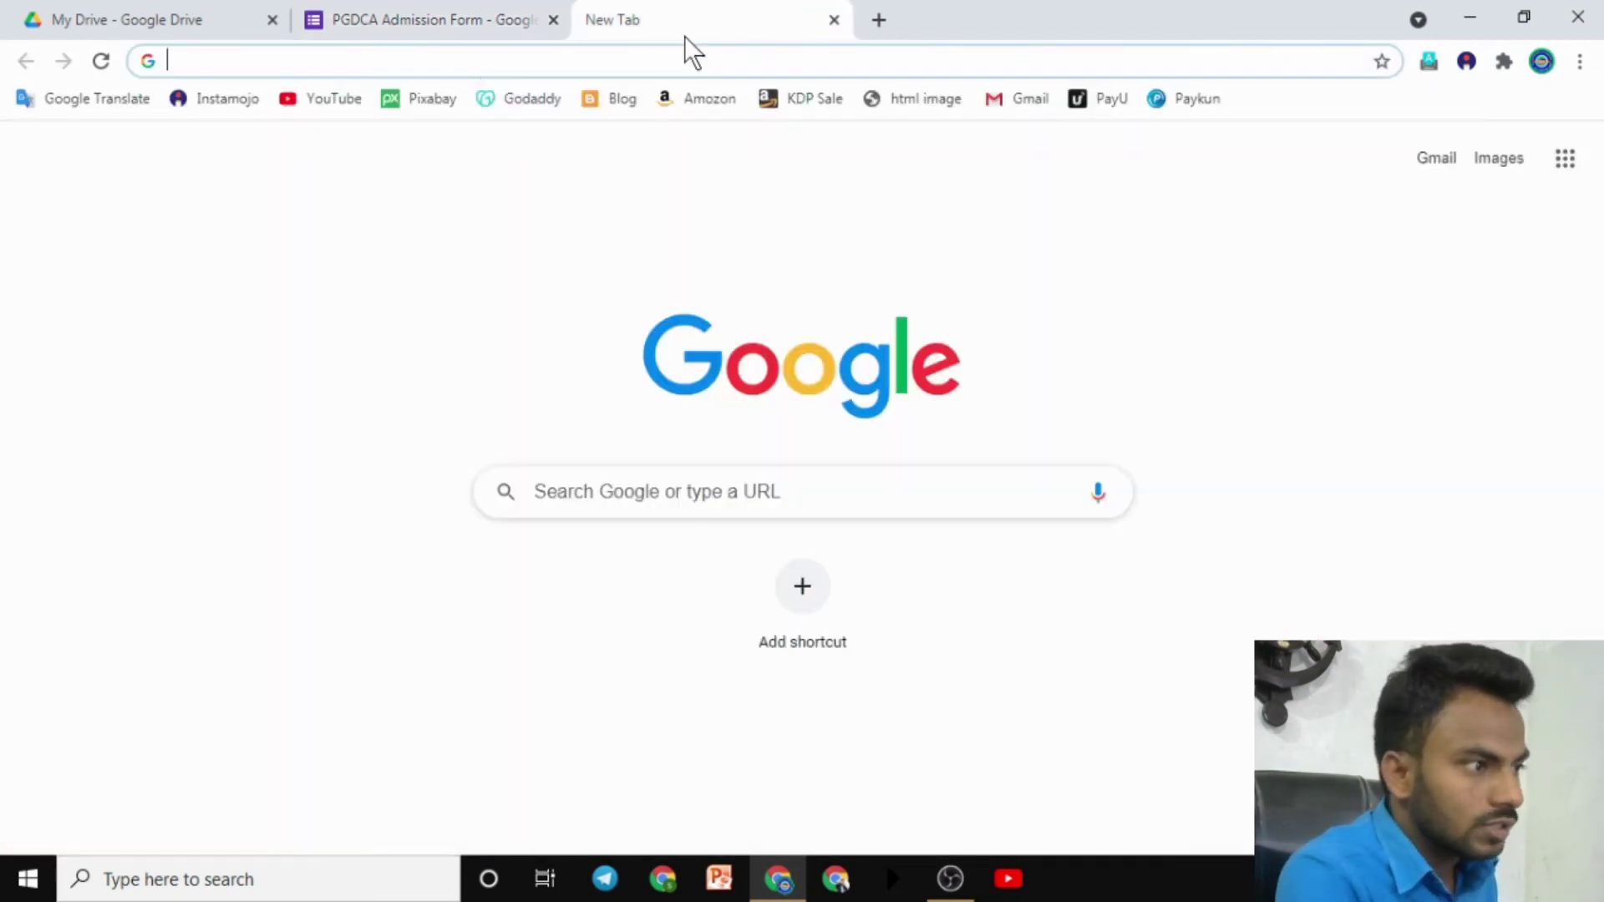
{"action": "key", "text": "ctrl+v"}
{"action": "key", "text": "Return"}
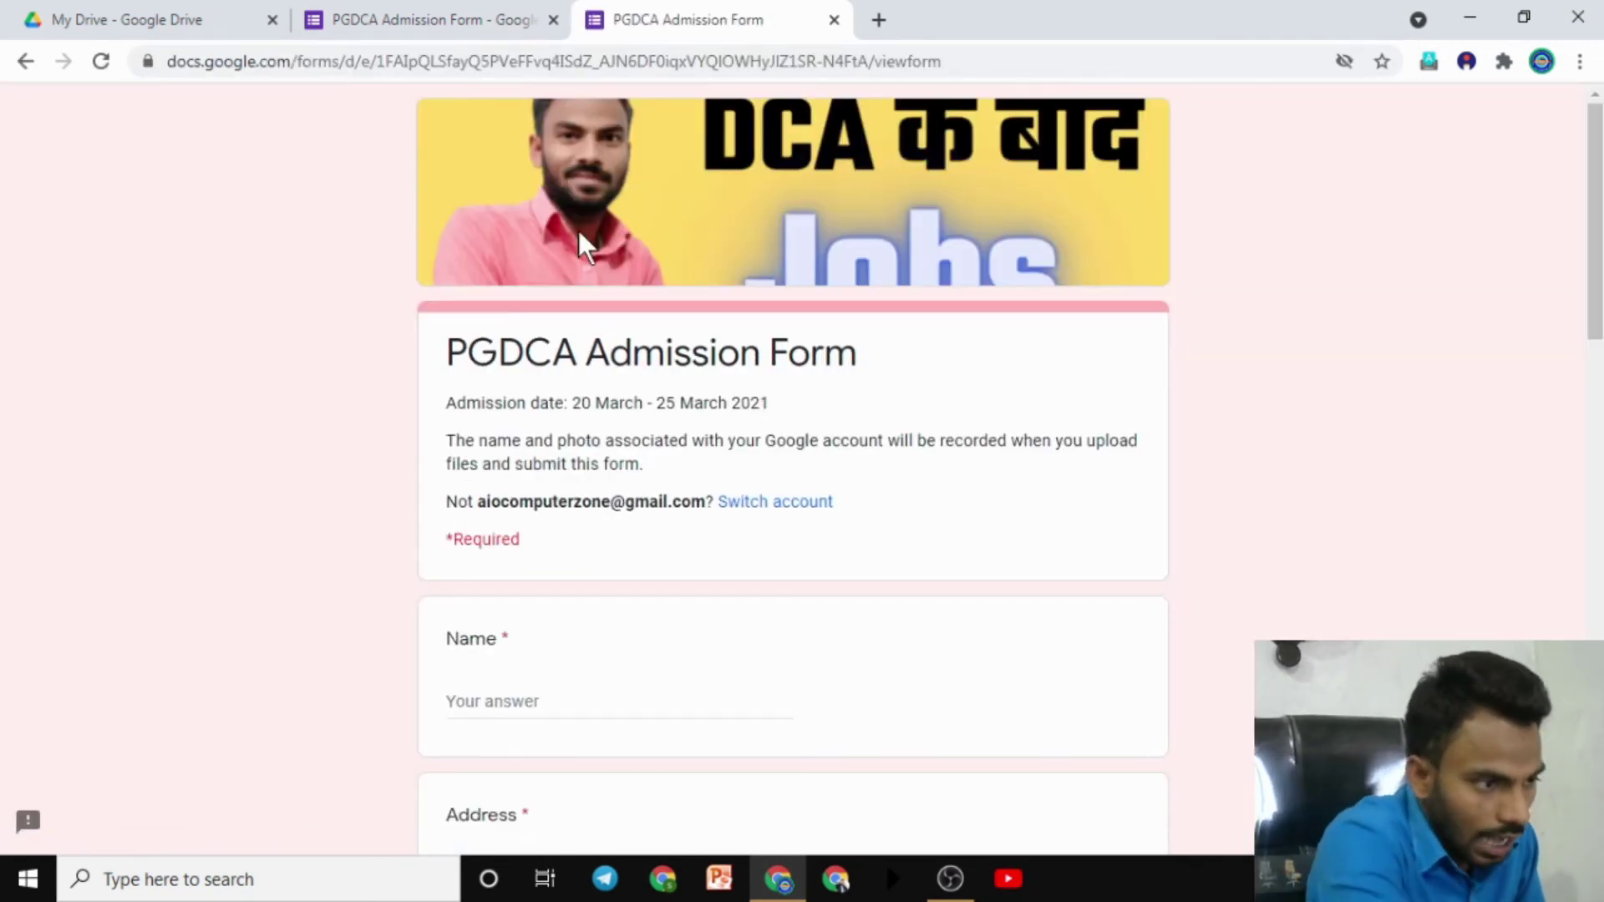
Step: Review the respondent view of the form, from the header and Name question through the Date and Time questions
{"action": "scroll", "coordinate": [742, 453], "scroll_direction": "down", "scroll_amount": 4}
{"action": "scroll", "coordinate": [756, 501], "scroll_direction": "down", "scroll_amount": 10}
{"action": "scroll", "coordinate": [777, 569], "scroll_direction": "up", "scroll_amount": 9}
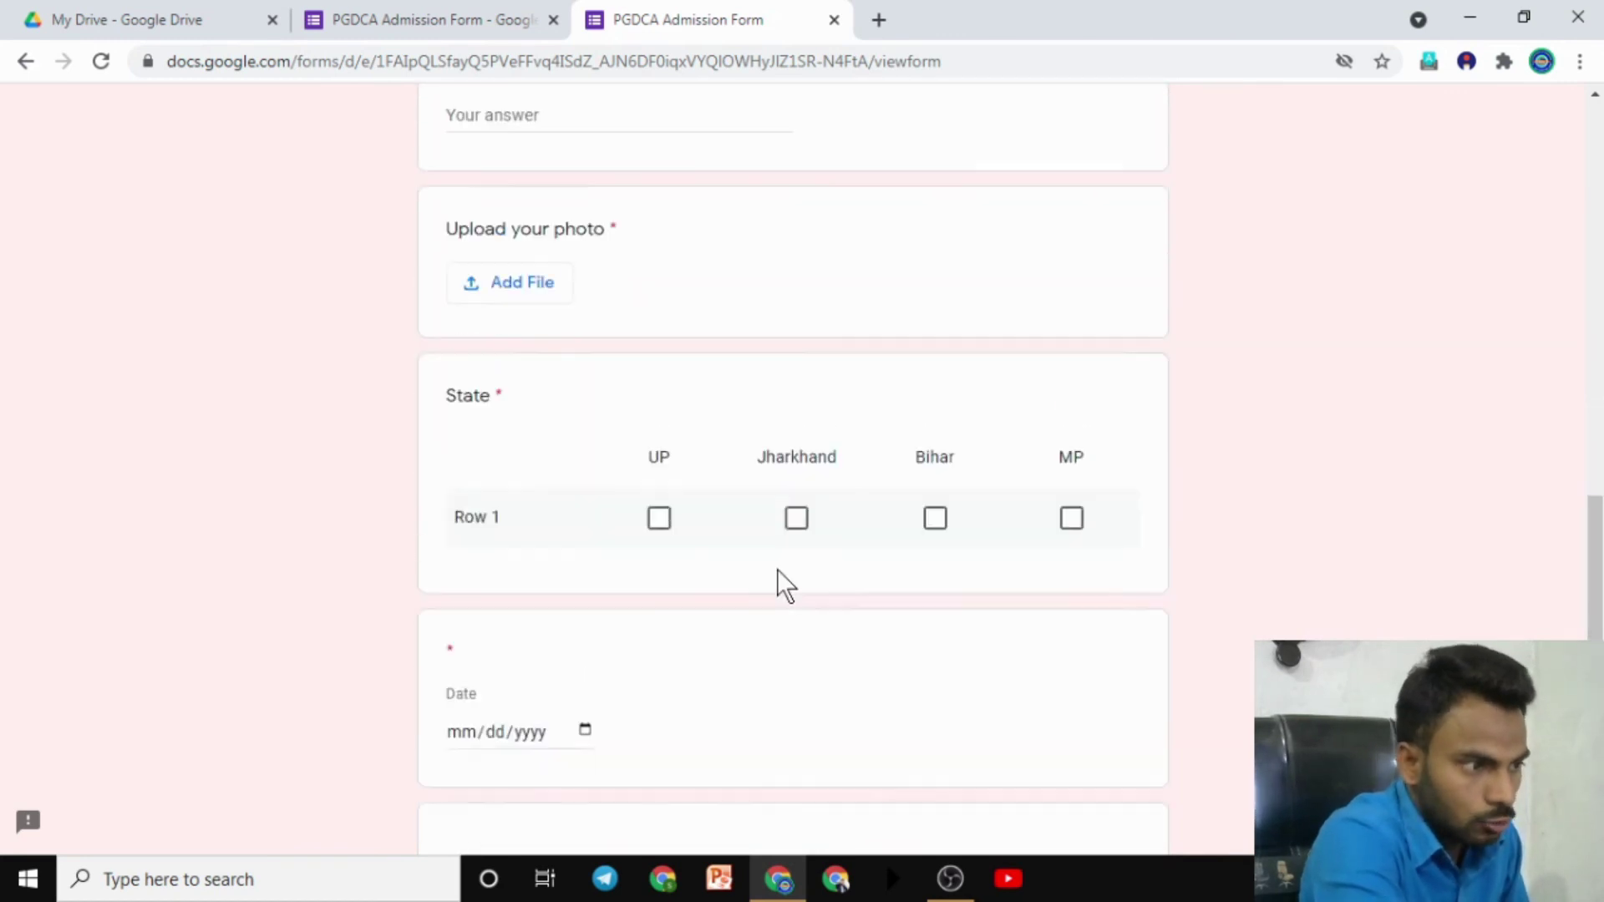
{"action": "scroll", "coordinate": [777, 569], "scroll_direction": "up", "scroll_amount": 7}
{"action": "scroll", "coordinate": [765, 573], "scroll_direction": "down", "scroll_amount": 4}
{"action": "scroll", "coordinate": [765, 575], "scroll_direction": "up", "scroll_amount": 2}
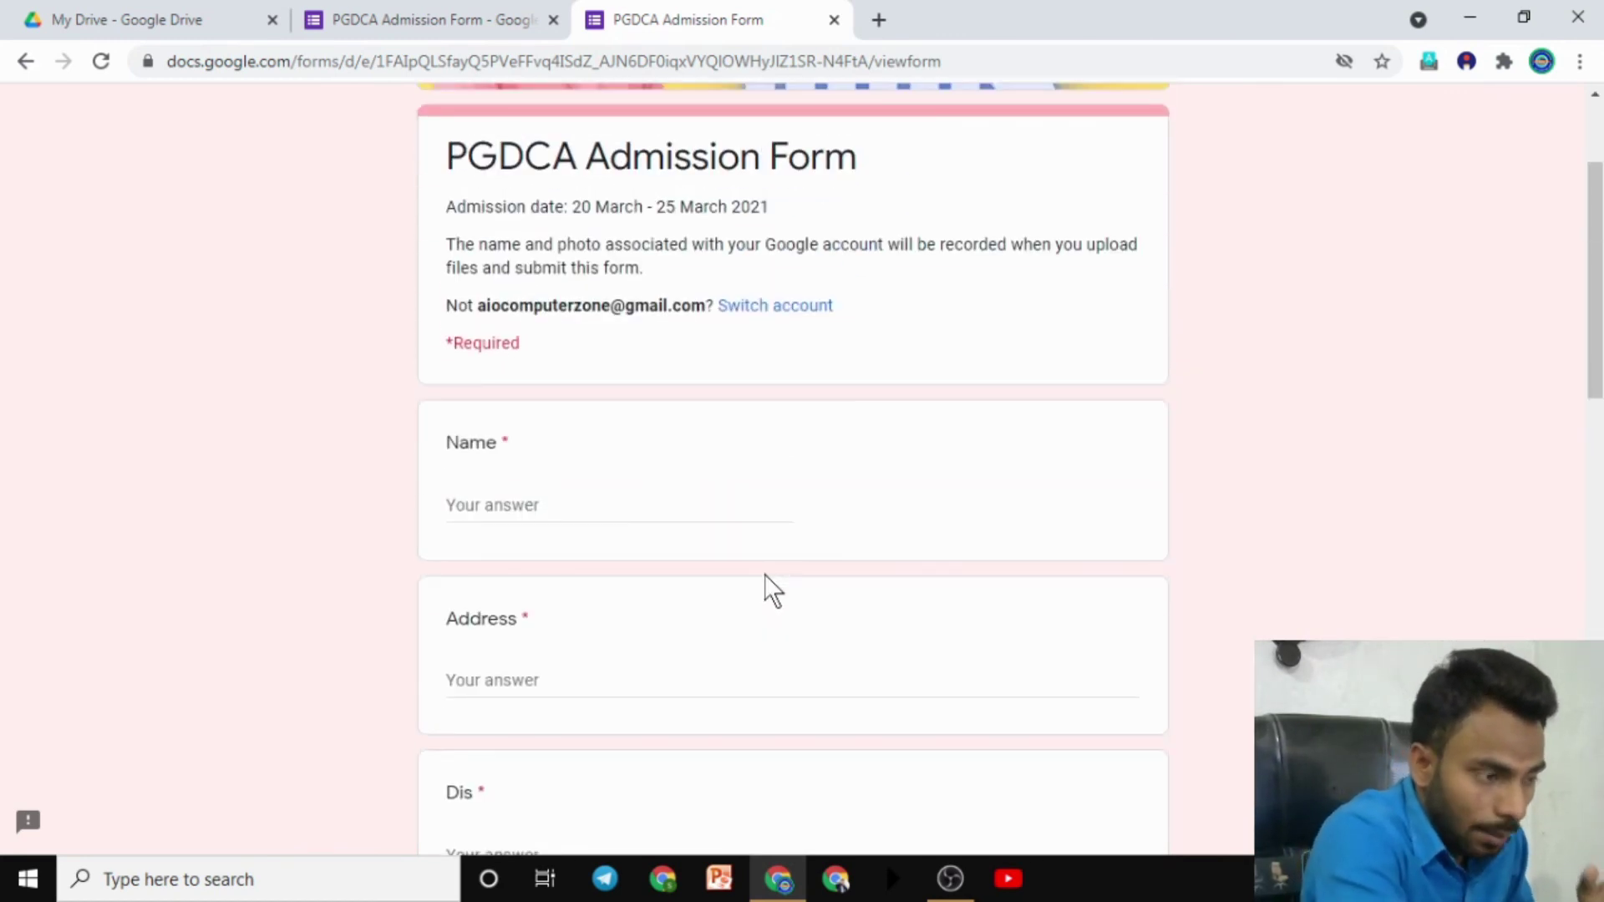
{"action": "scroll", "coordinate": [763, 591], "scroll_direction": "down", "scroll_amount": 12}
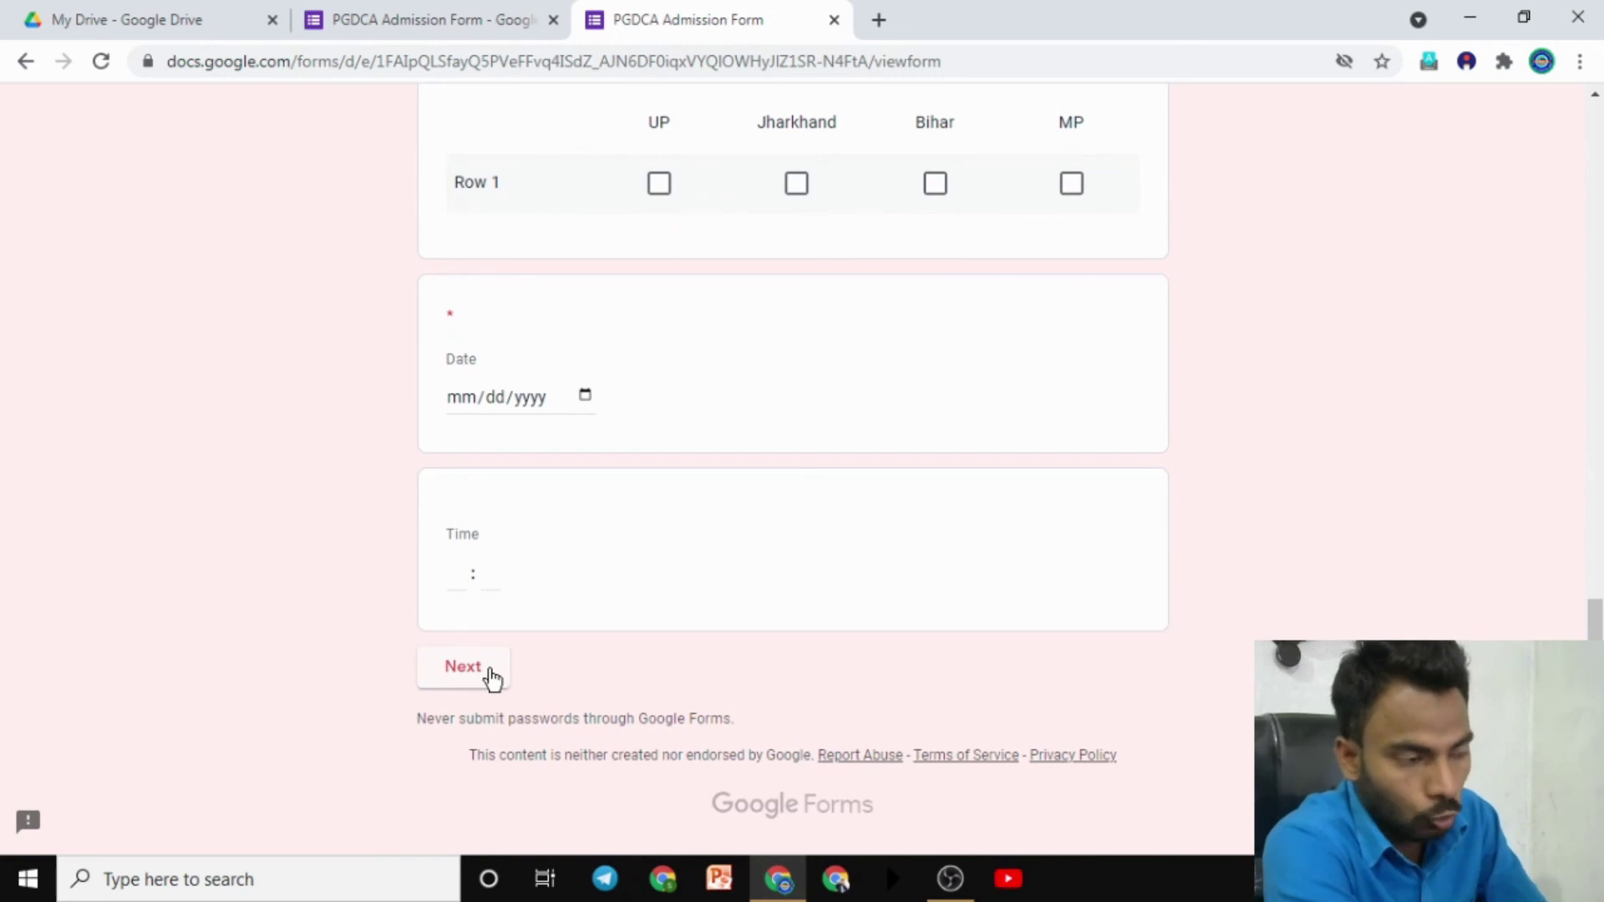
{"action": "scroll", "coordinate": [585, 694], "scroll_direction": "up", "scroll_amount": 2}
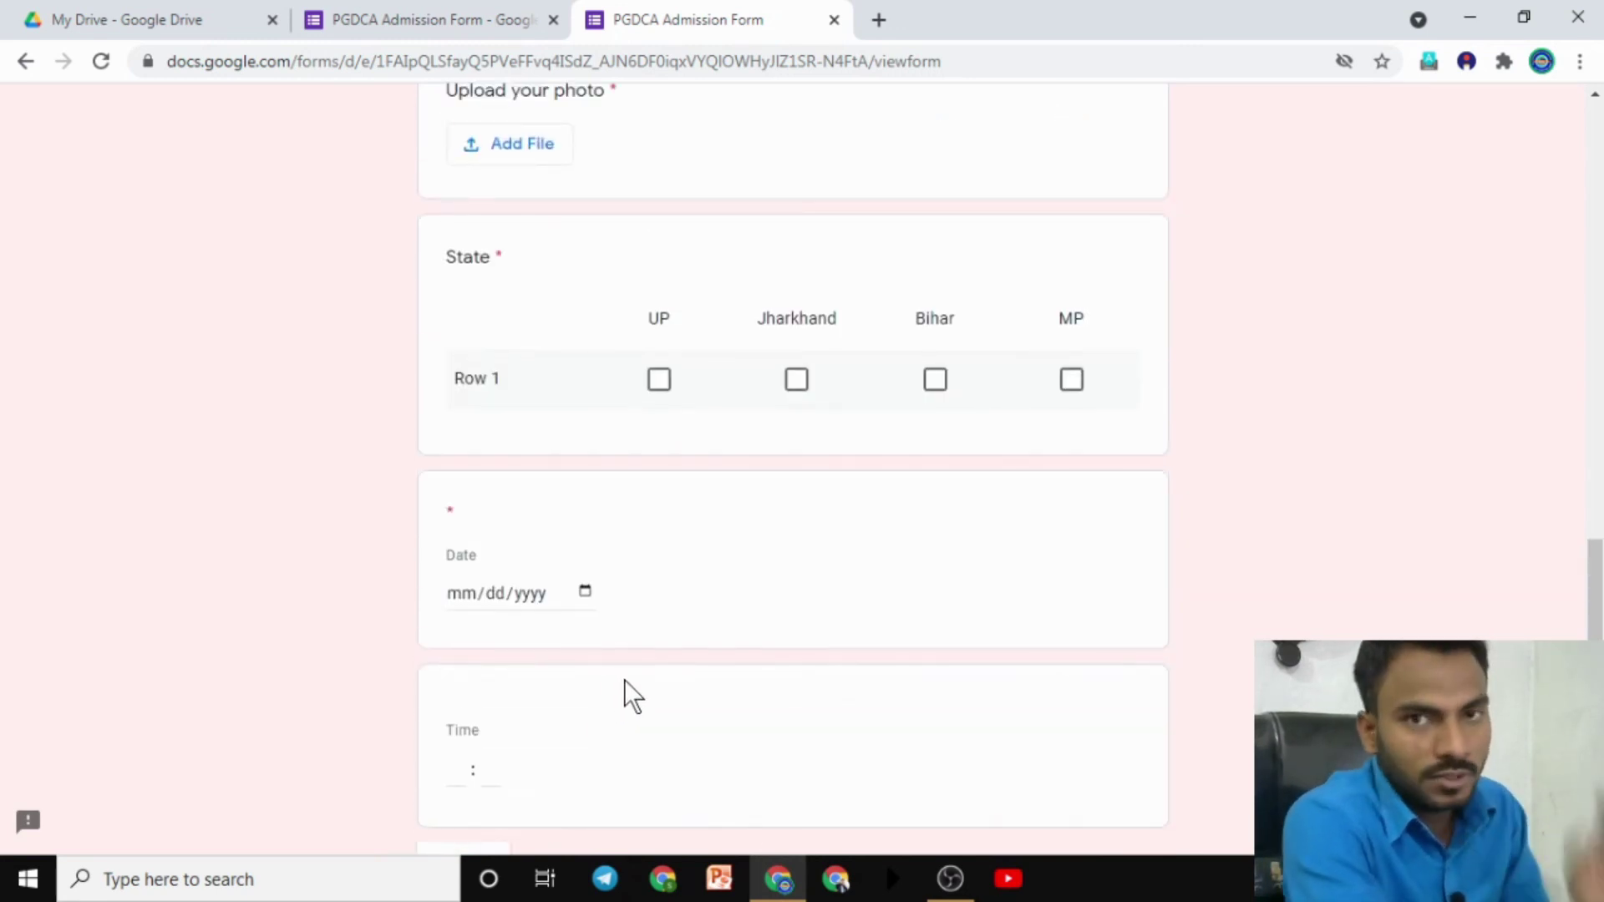
Step: Answer the Name question with A and select the Address answer for entry
{"action": "scroll", "coordinate": [644, 686], "scroll_direction": "up", "scroll_amount": 7}
{"action": "scroll", "coordinate": [664, 683], "scroll_direction": "up", "scroll_amount": 7}
{"action": "left_click", "coordinate": [512, 445]}
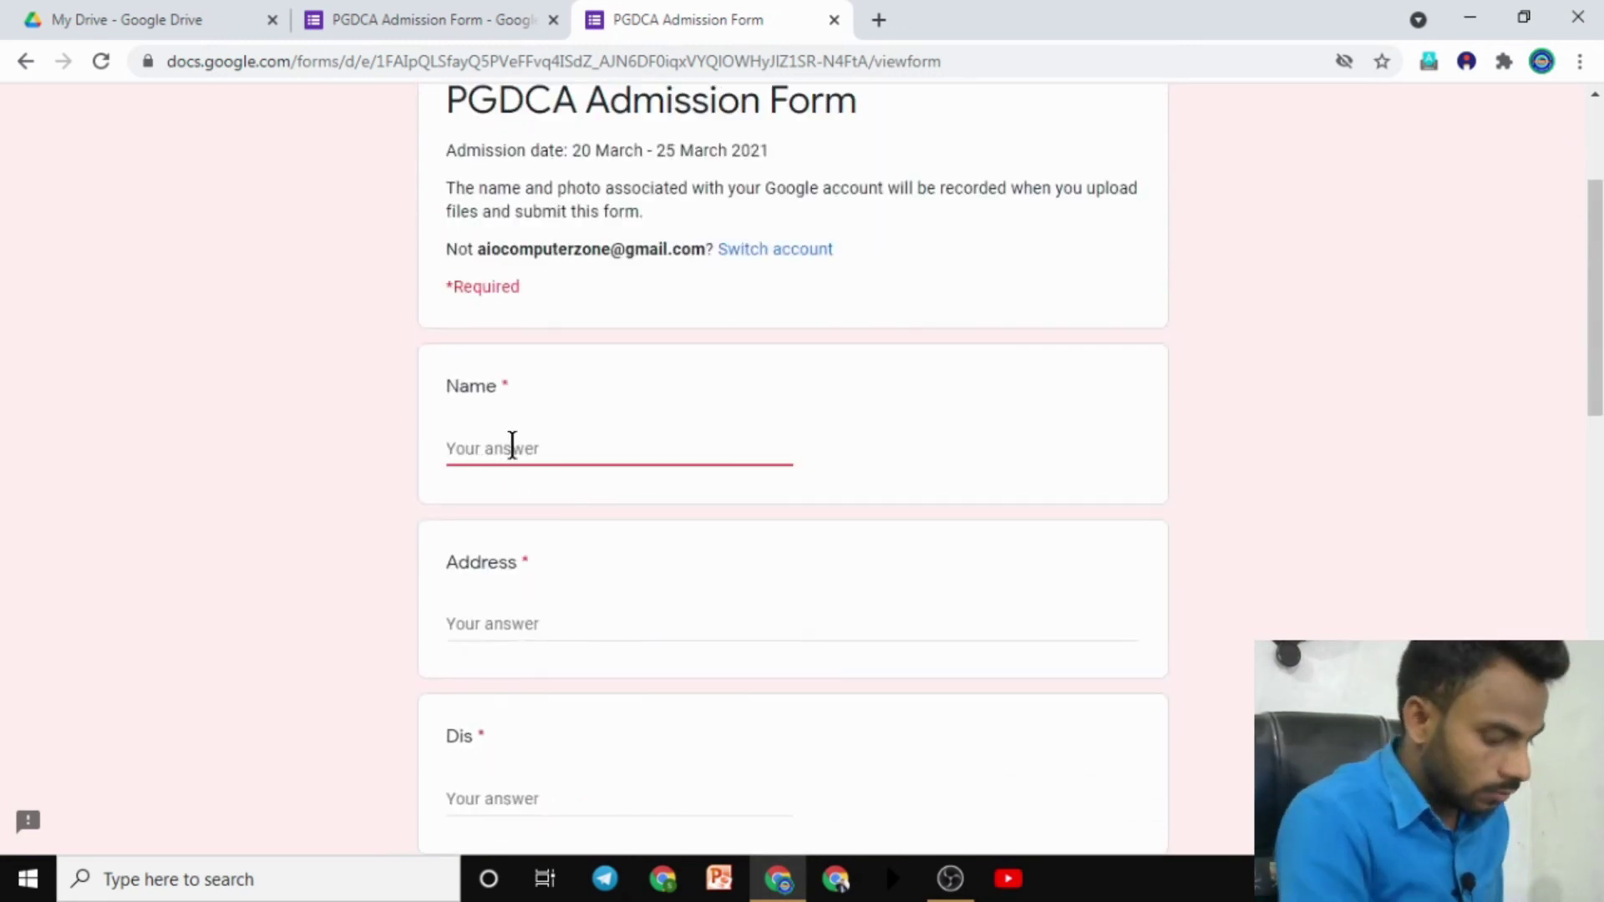
{"action": "type", "text": "A"}
{"action": "left_click", "coordinate": [480, 615]}
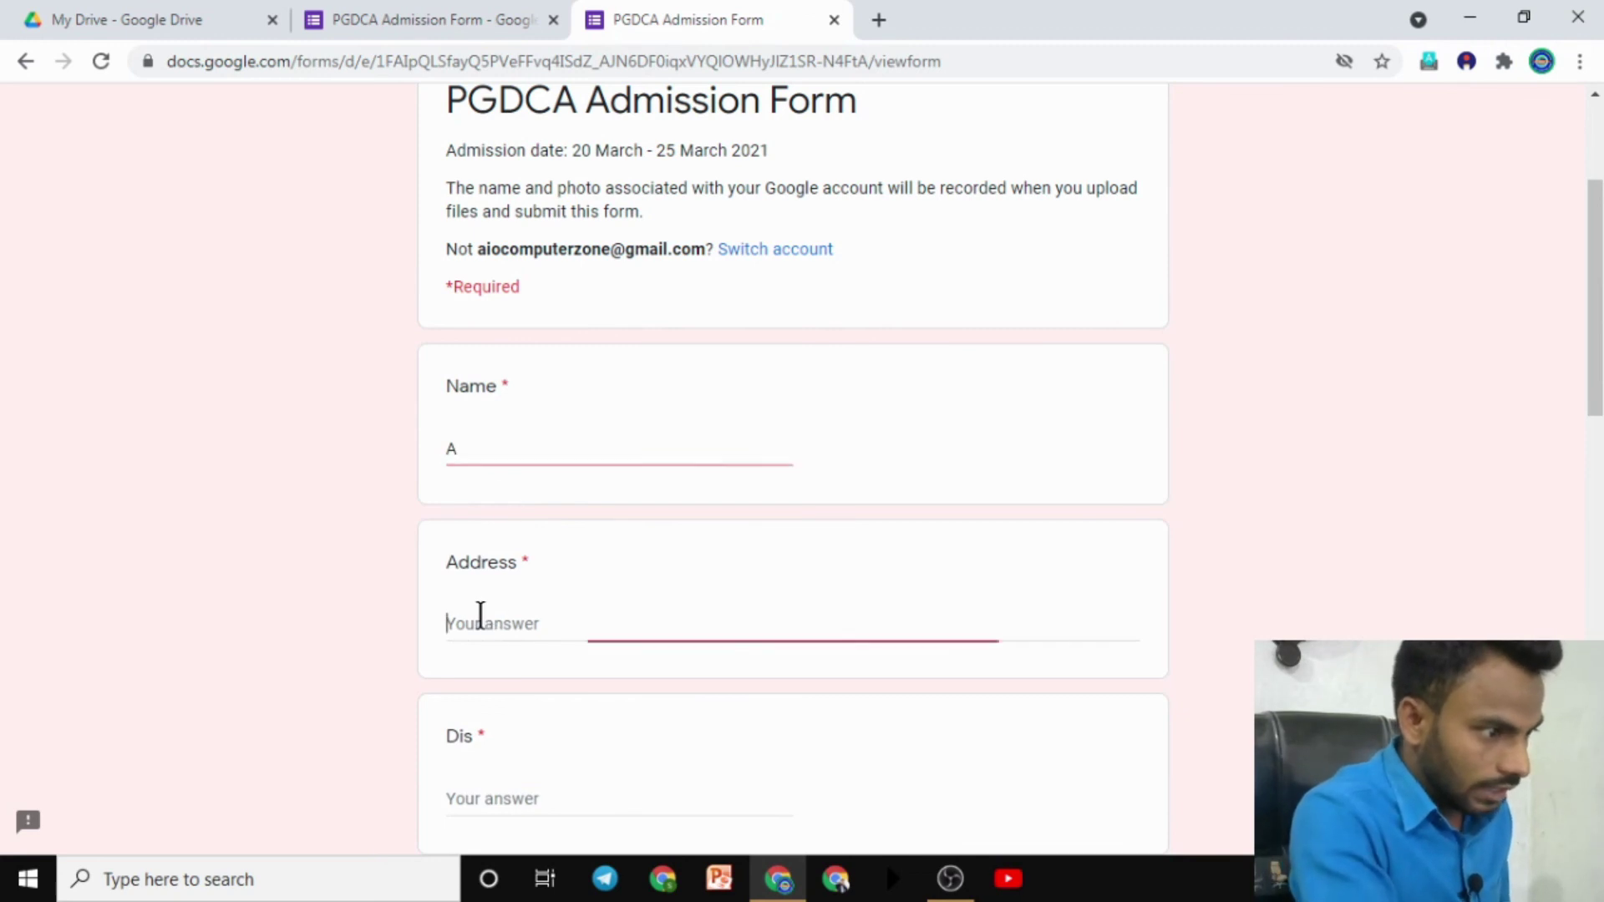